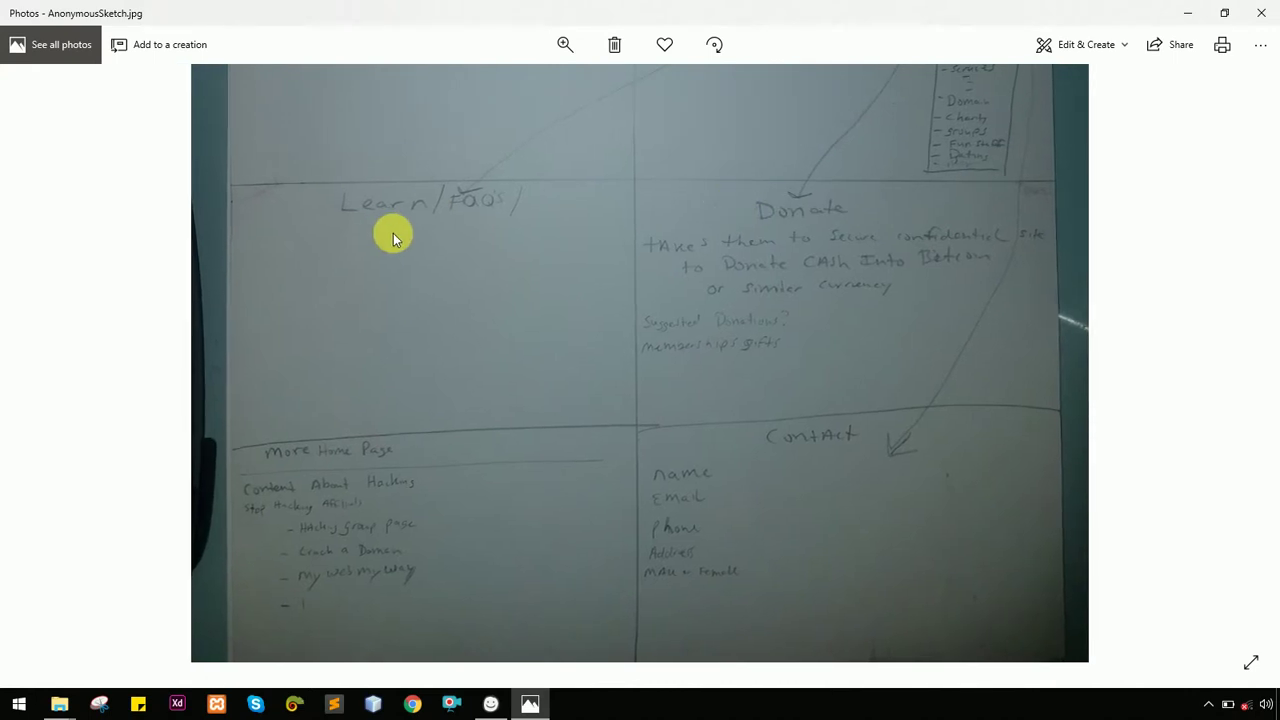
# Review the e-commerce store section of the sketch, switch to Balsamiq Mockups and duplicate the "3. Home Page" mockup
pyautogui.moveTo(859, 95); pyautogui.dragTo(880, 277)
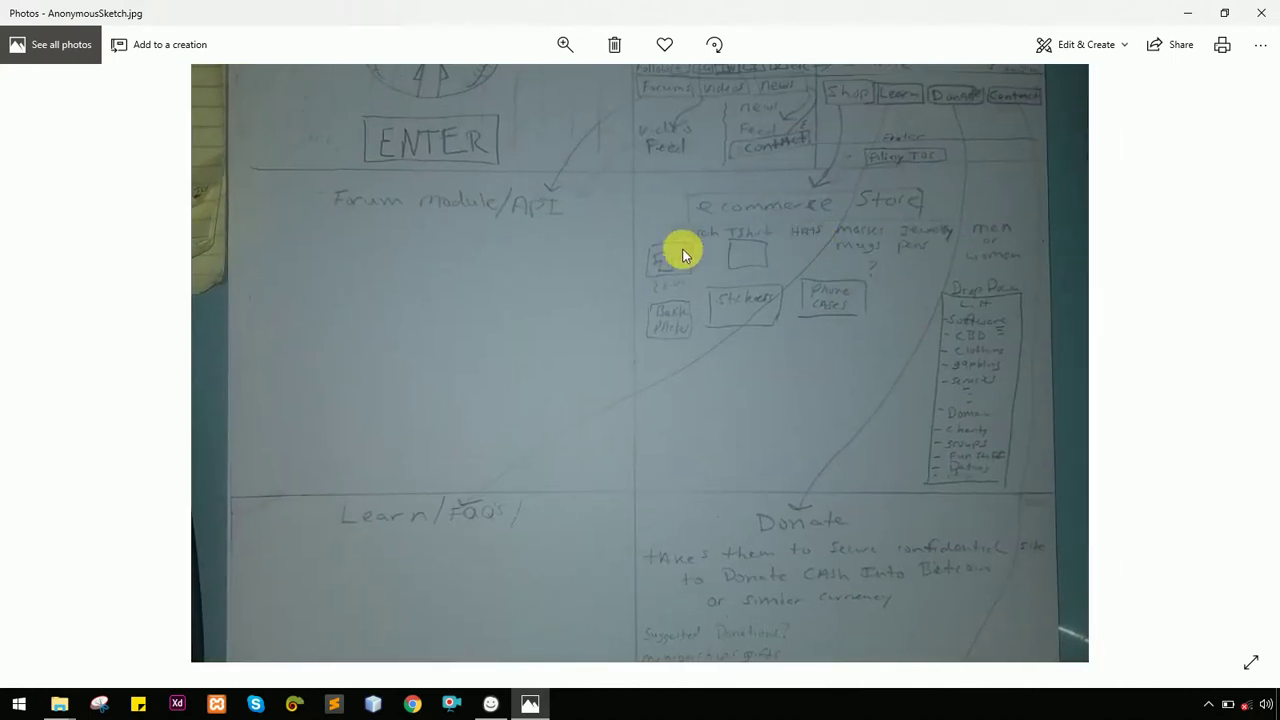
pyautogui.moveTo(837, 171)
pyautogui.mouseDown()
pyautogui.moveTo(820, 234)
pyautogui.moveTo(744, 243)
pyautogui.mouseUp()
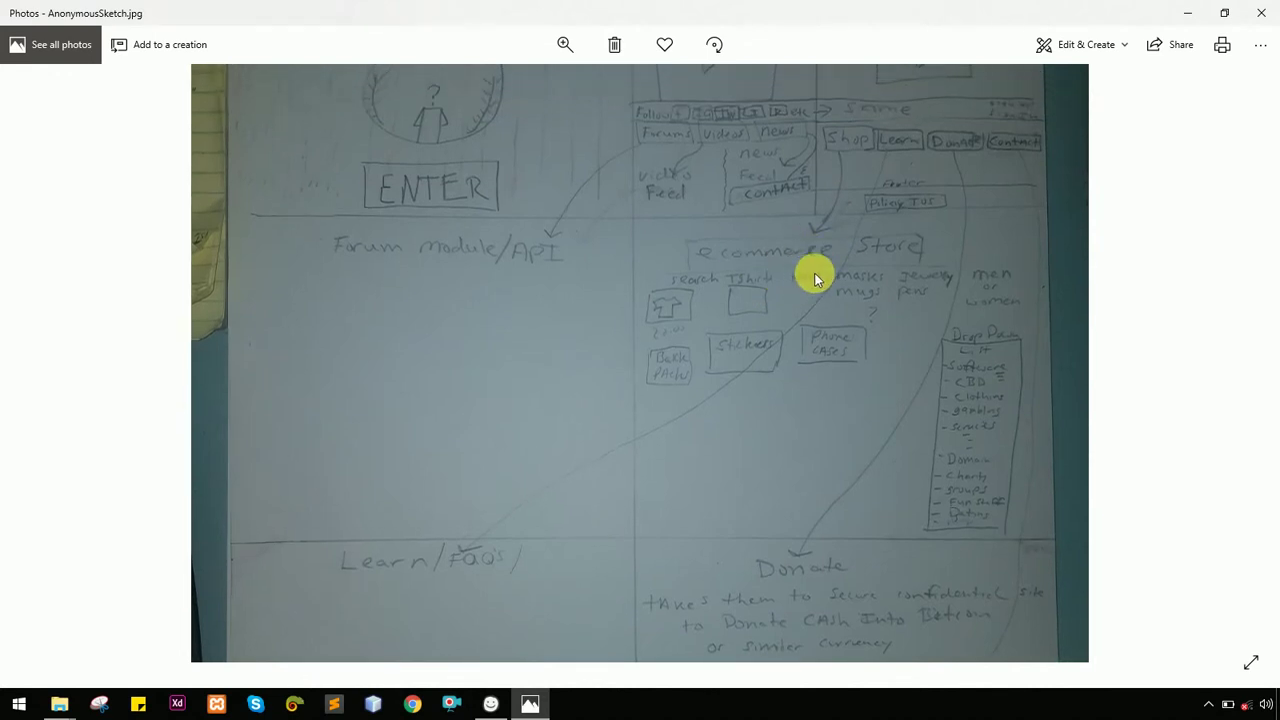
pyautogui.hotkey('alt', 'Tab')
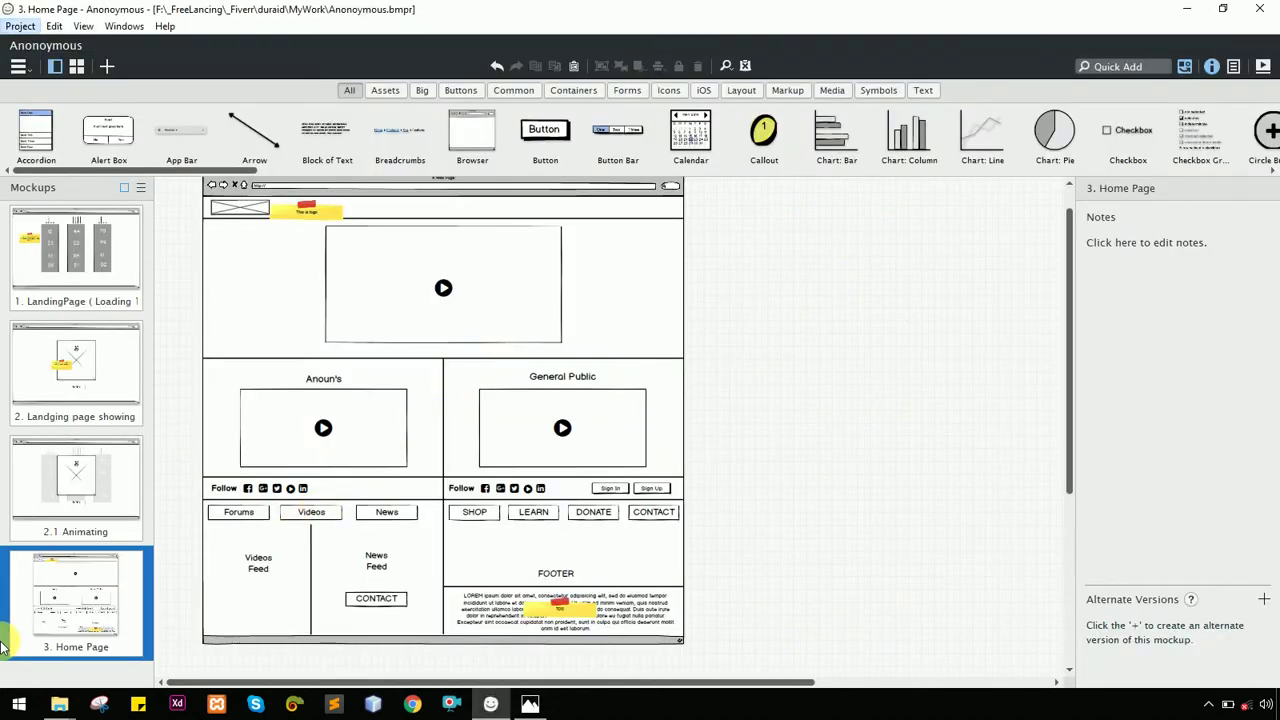
pyautogui.click(133, 646)
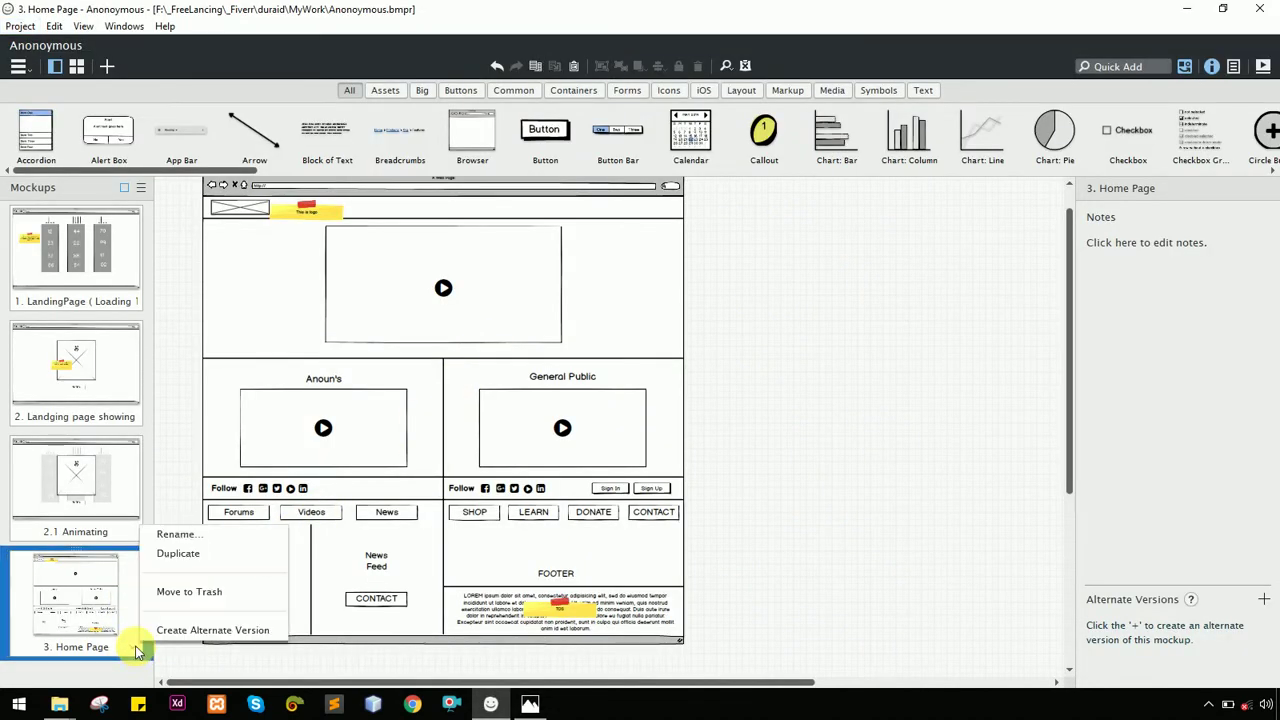
pyautogui.click(196, 563)
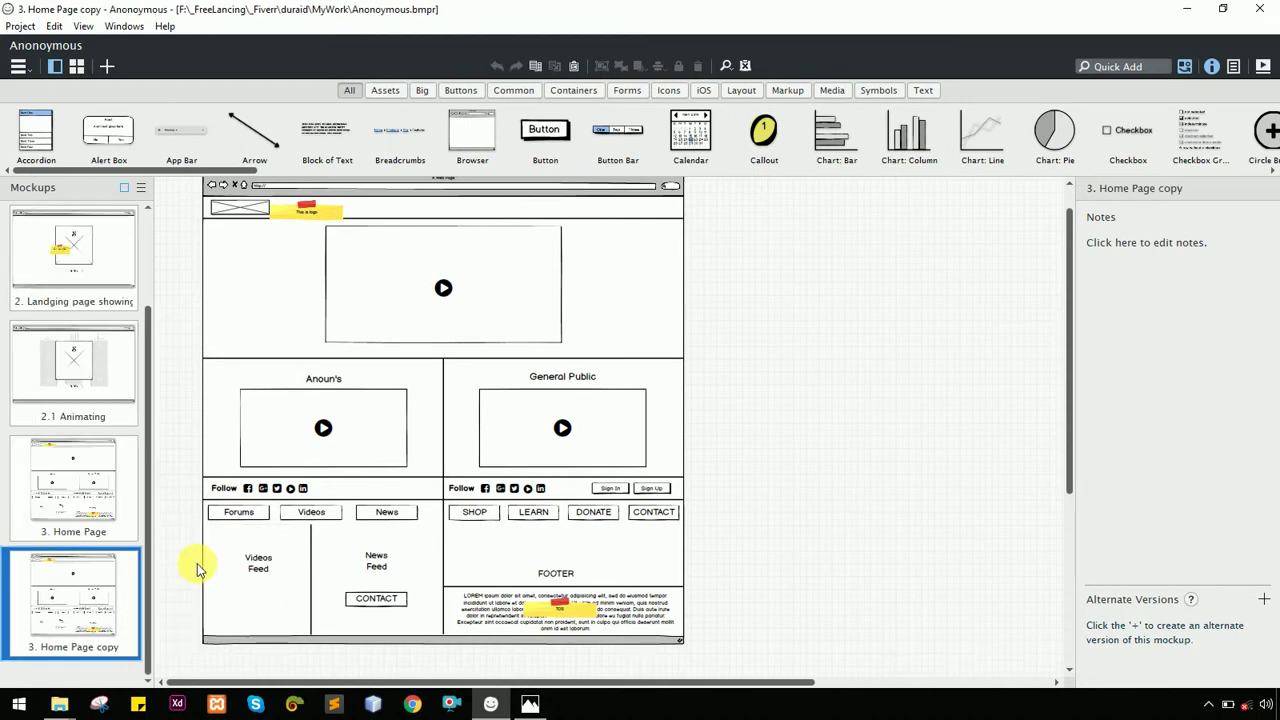
# Rename the duplicated mockup as "4. E-commerce Store Page"
pyautogui.rightClick(128, 655)
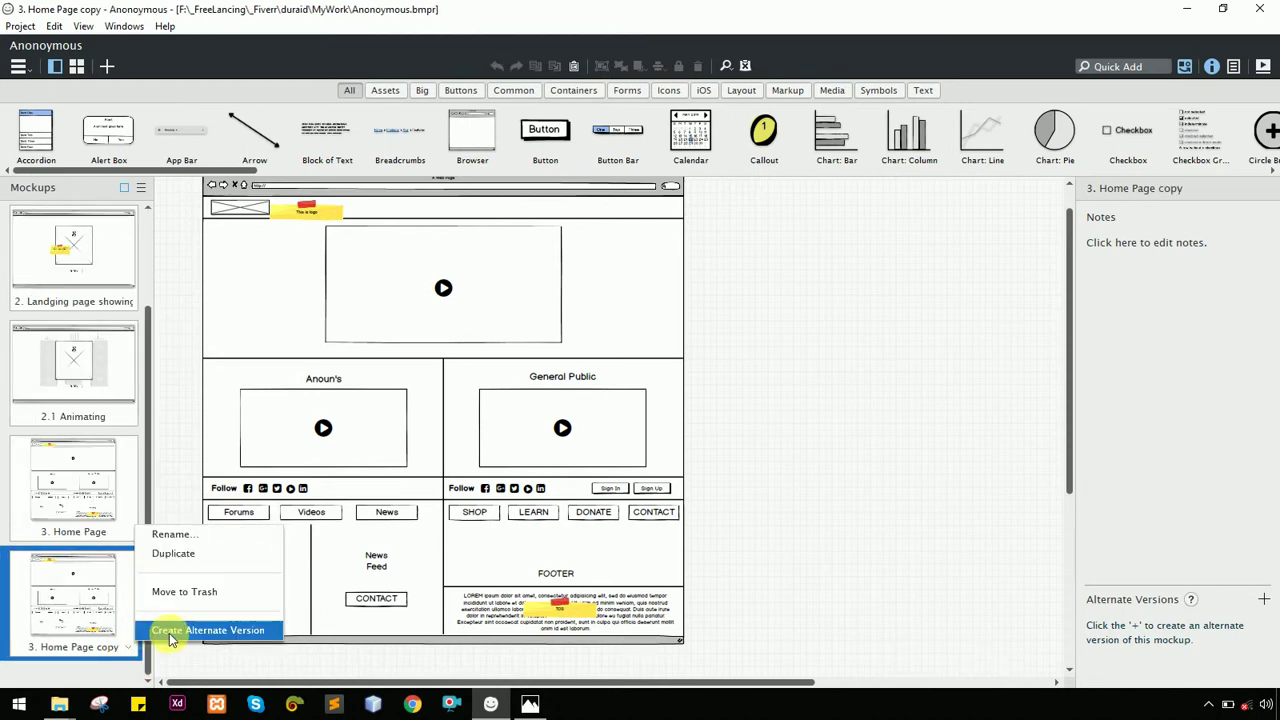
pyautogui.click(188, 531)
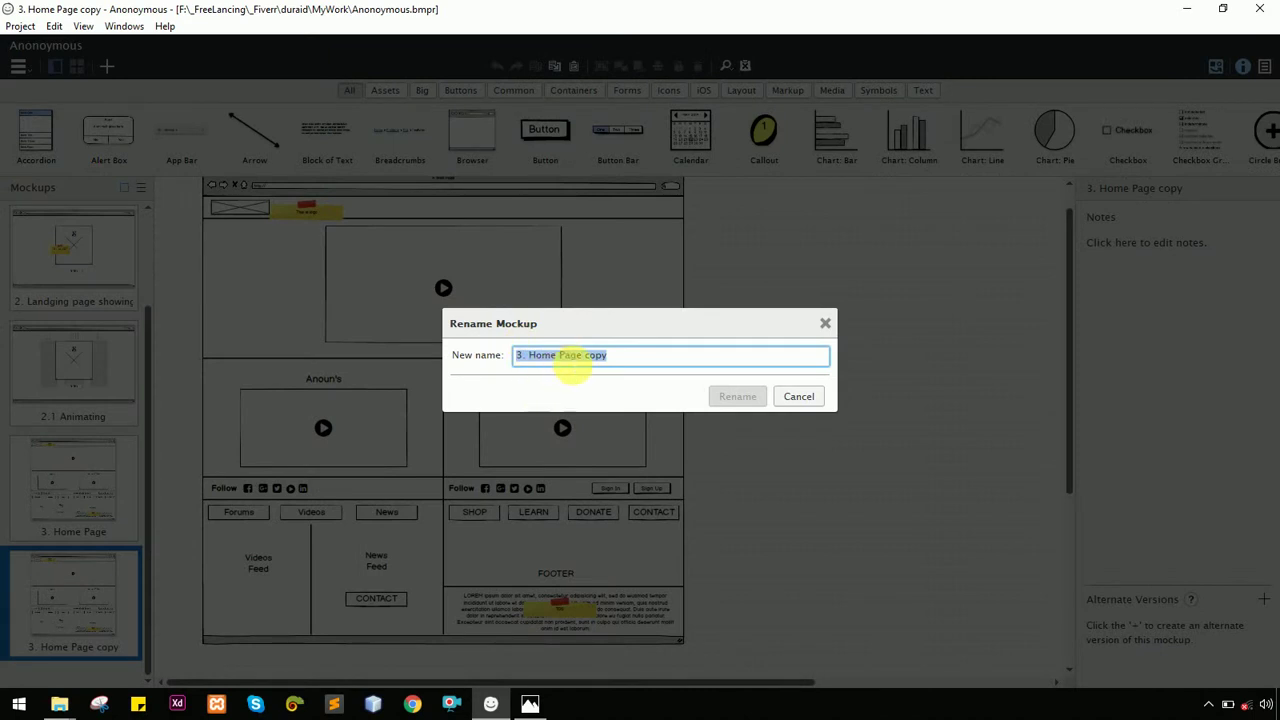
pyautogui.write('3')
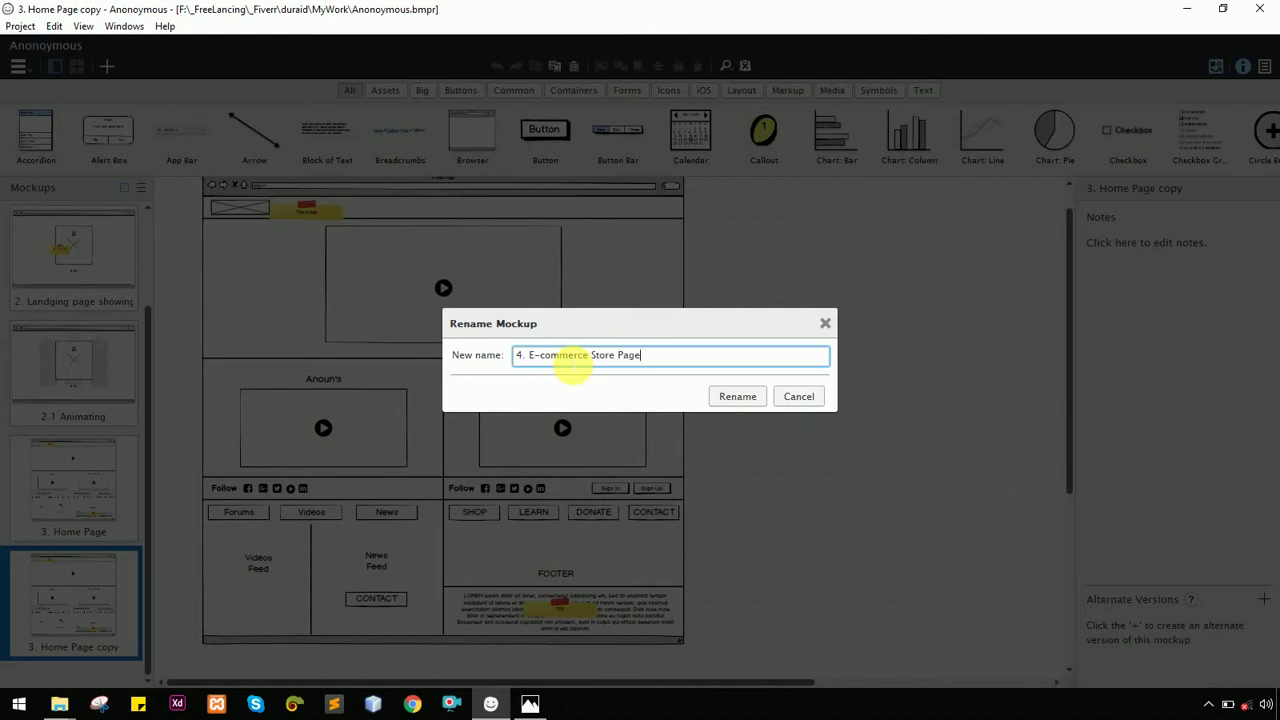
pyautogui.press('Return')
# Delete all page content except the browser frame, the large rectangle and the SHOP button, and shift the rectangle to about X 596, Y 359
pyautogui.hotkey('alt', 'Tab')
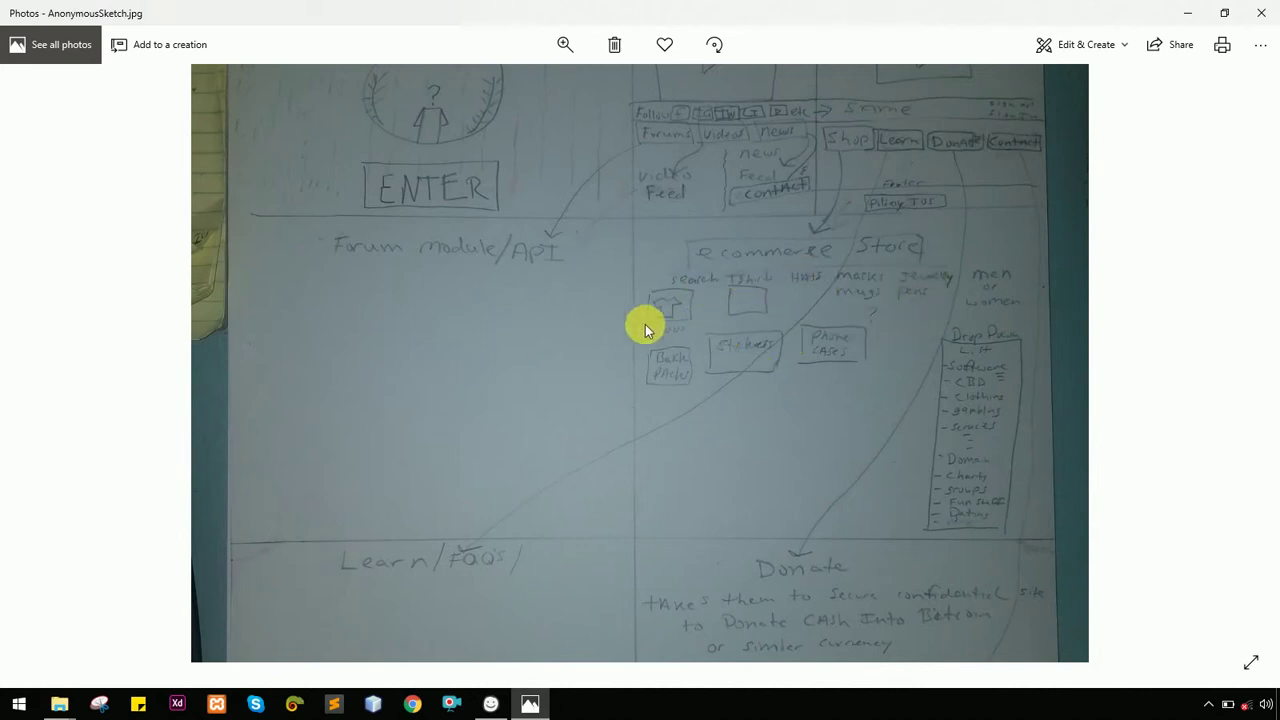
pyautogui.hotkey('alt', 'Tab')
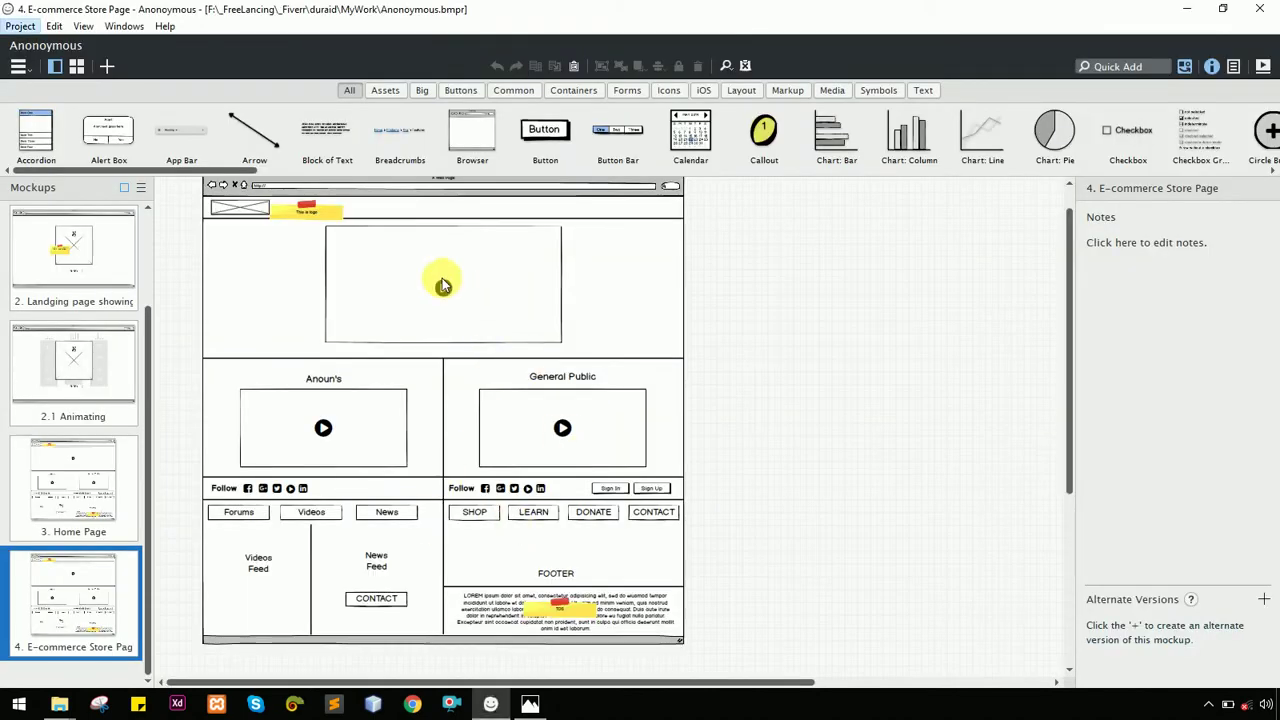
pyautogui.click(245, 207)
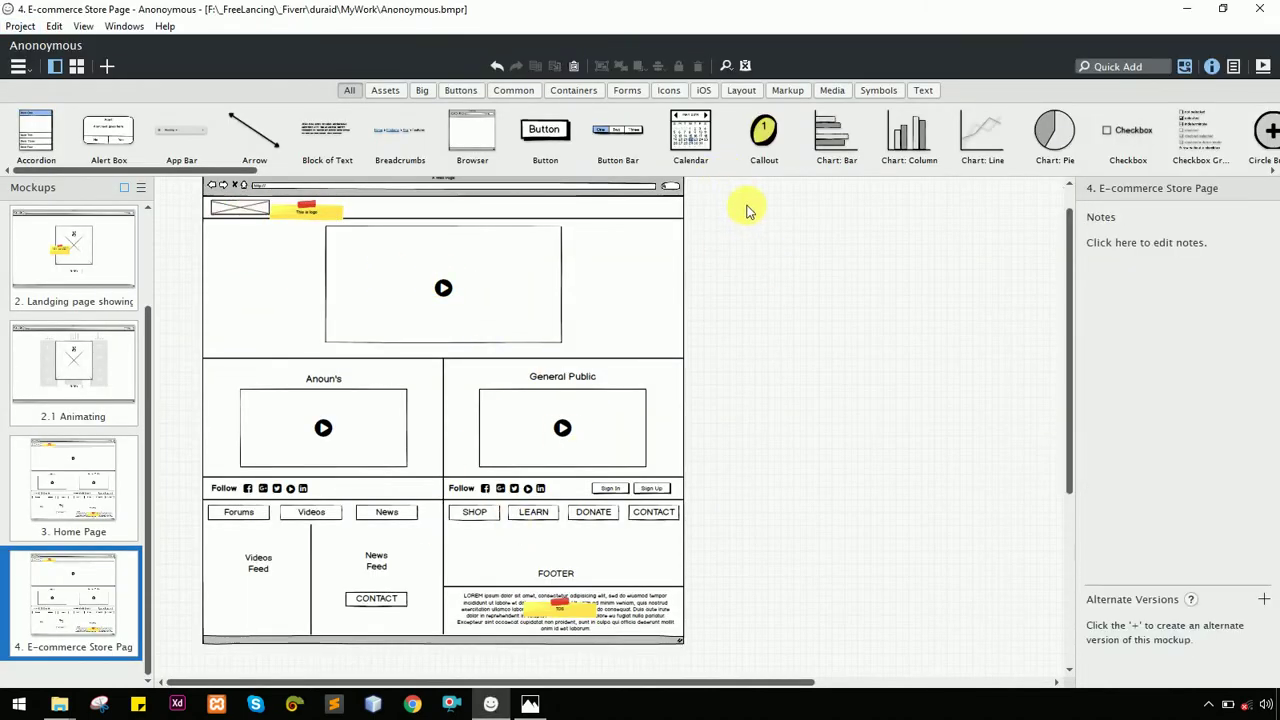
pyautogui.moveTo(746, 206); pyautogui.dragTo(194, 640)
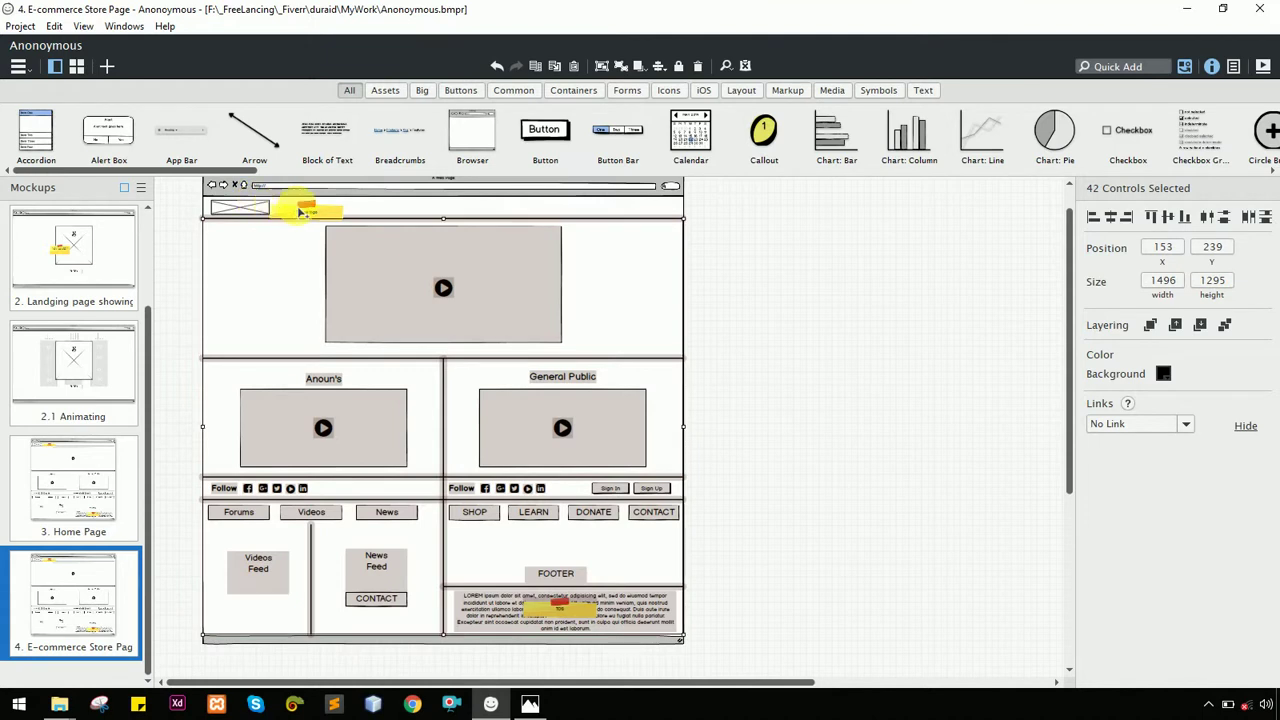
pyautogui.keyDown('shift'); pyautogui.click(240, 212); pyautogui.keyUp('shift')
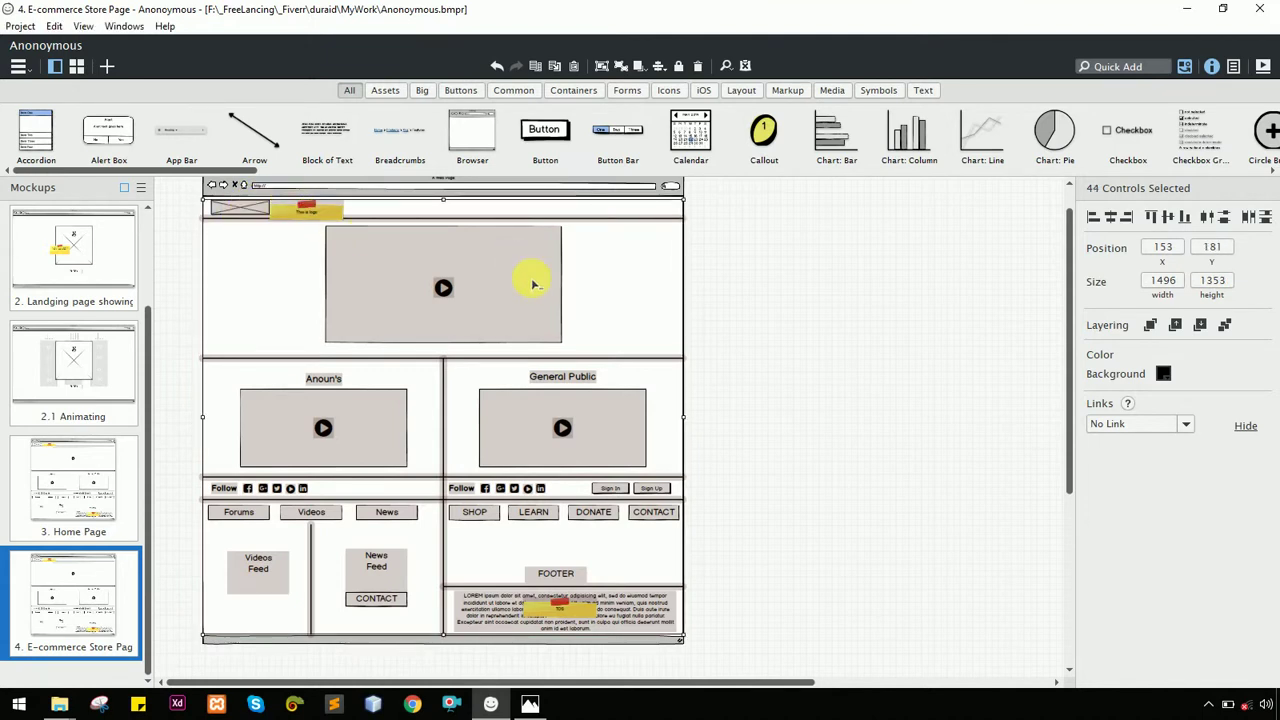
pyautogui.keyDown('shift'); pyautogui.click(475, 512); pyautogui.keyUp('shift')
pyautogui.press('Delete')
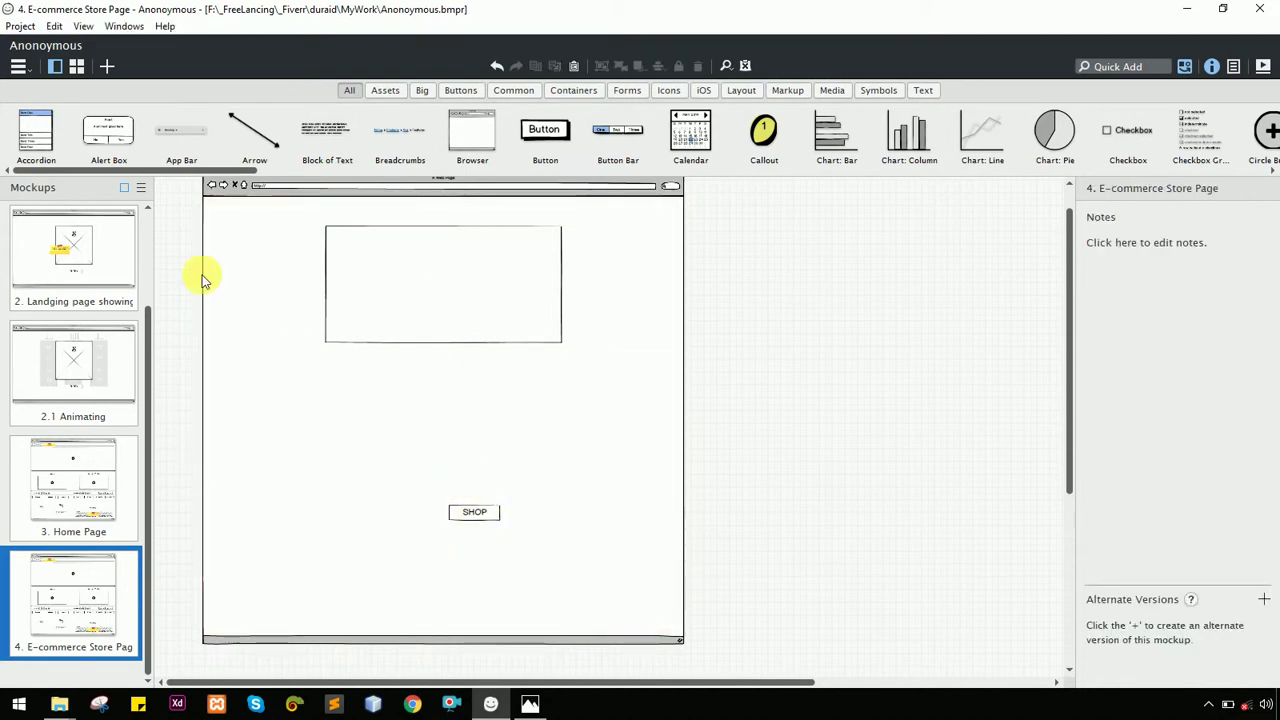
pyautogui.click(414, 266)
pyautogui.hotkey('alt', 'Tab')
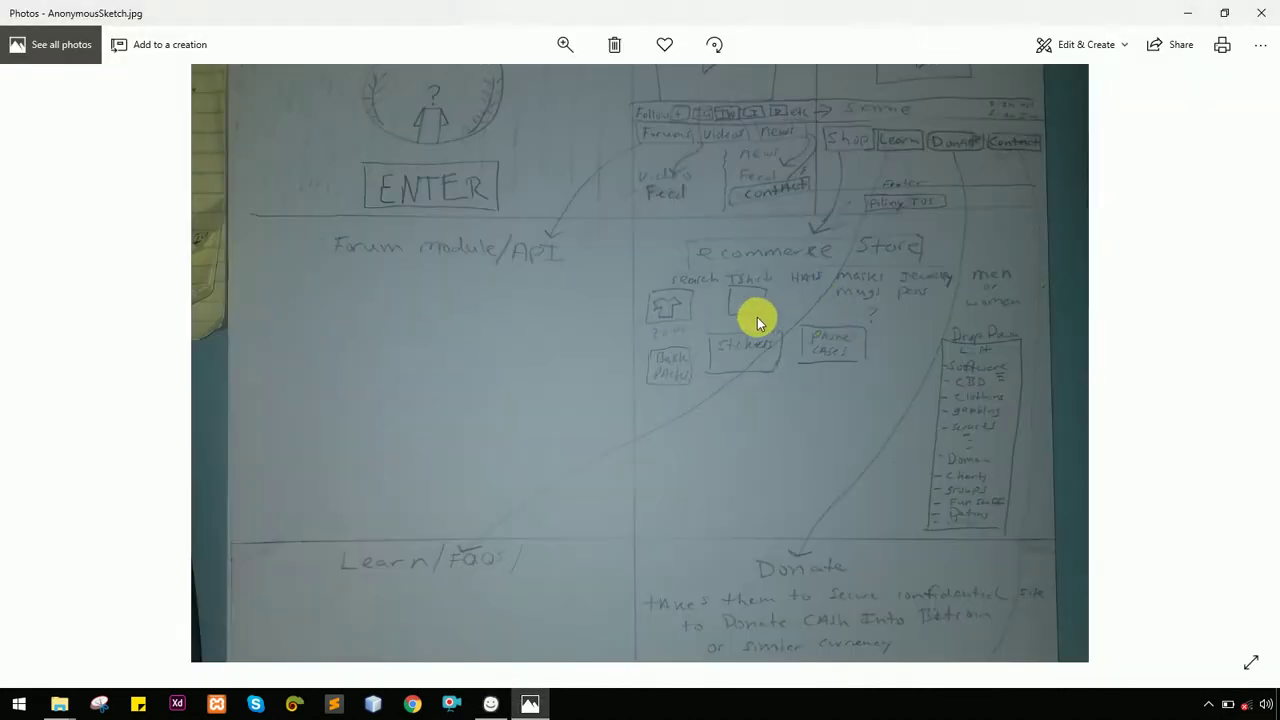
pyautogui.hotkey('alt', 'Tab')
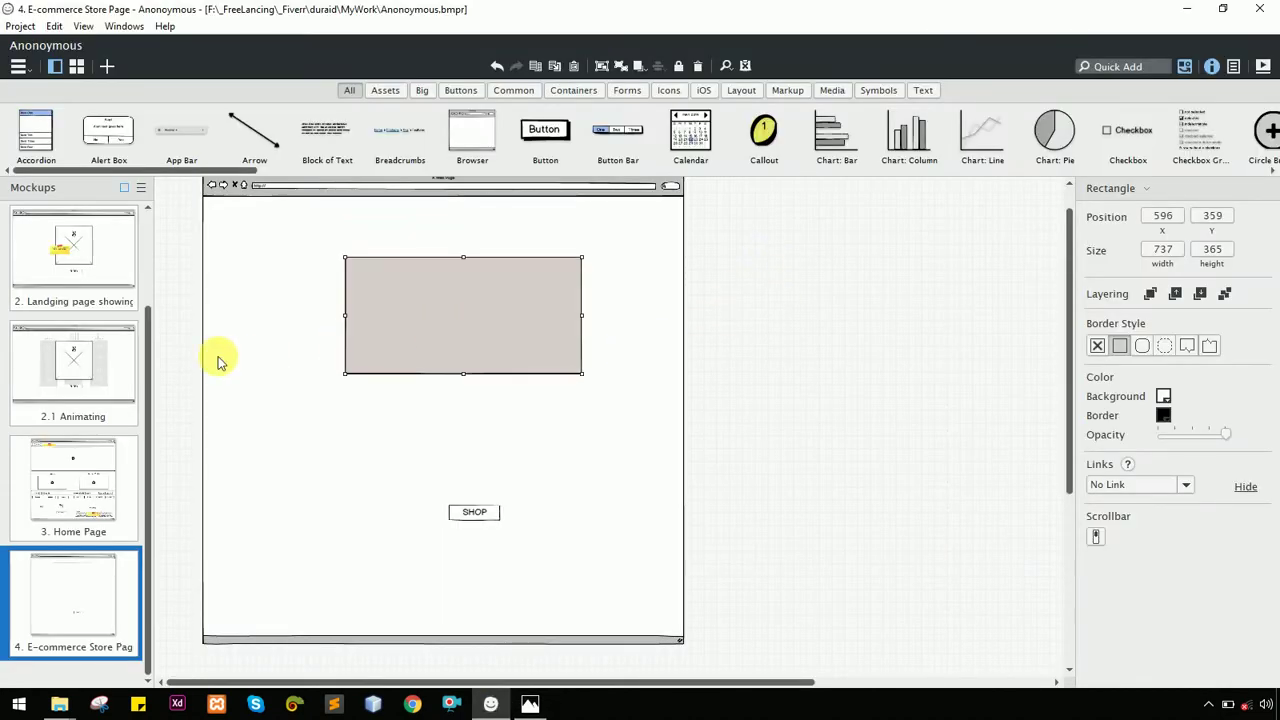
# Add an "E-COMMERCE STORE" label as the heading above the rectangle and set its font size to 32
pyautogui.moveTo(250, 172); pyautogui.dragTo(765, 95)
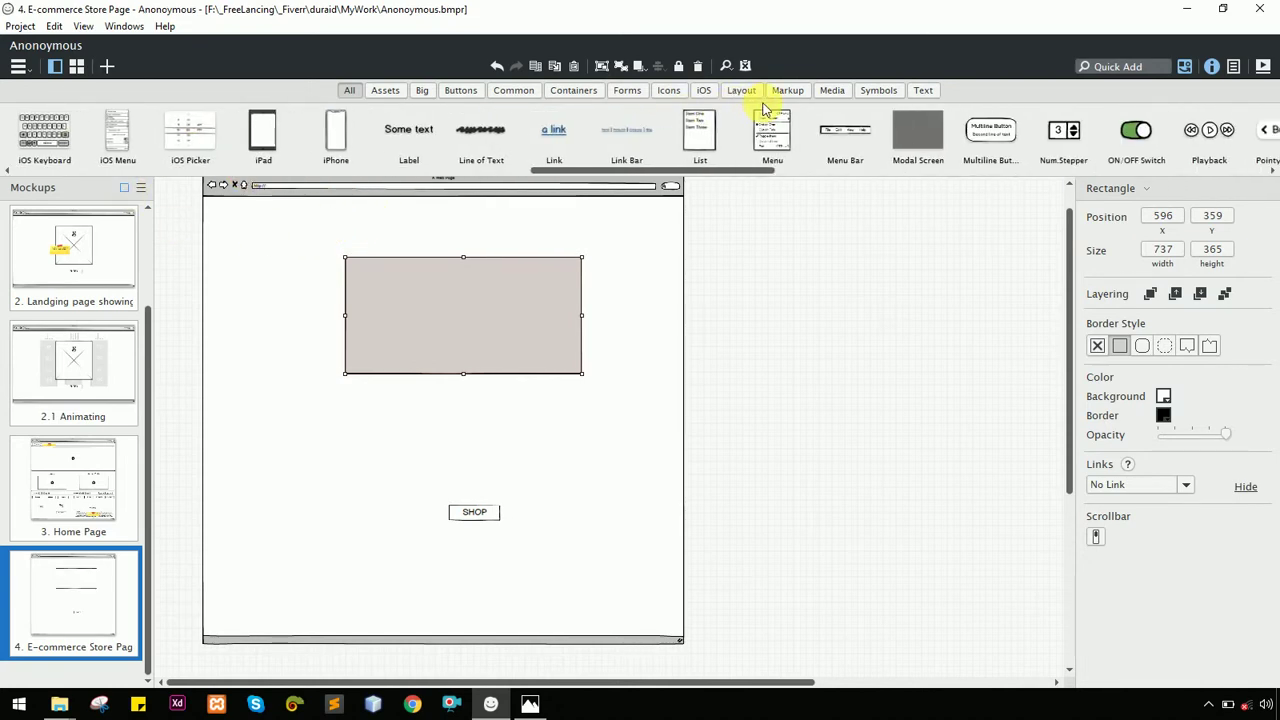
pyautogui.moveTo(394, 129); pyautogui.dragTo(414, 216)
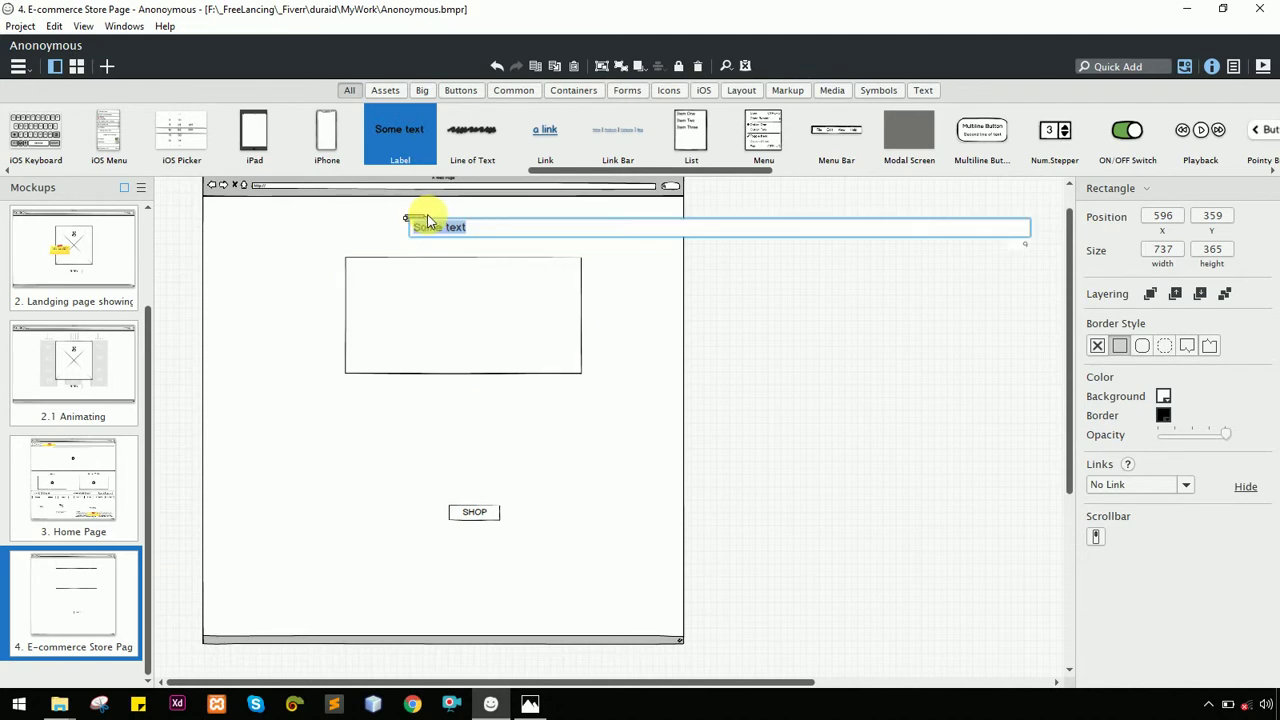
pyautogui.write('E-COMMERCE STORE')
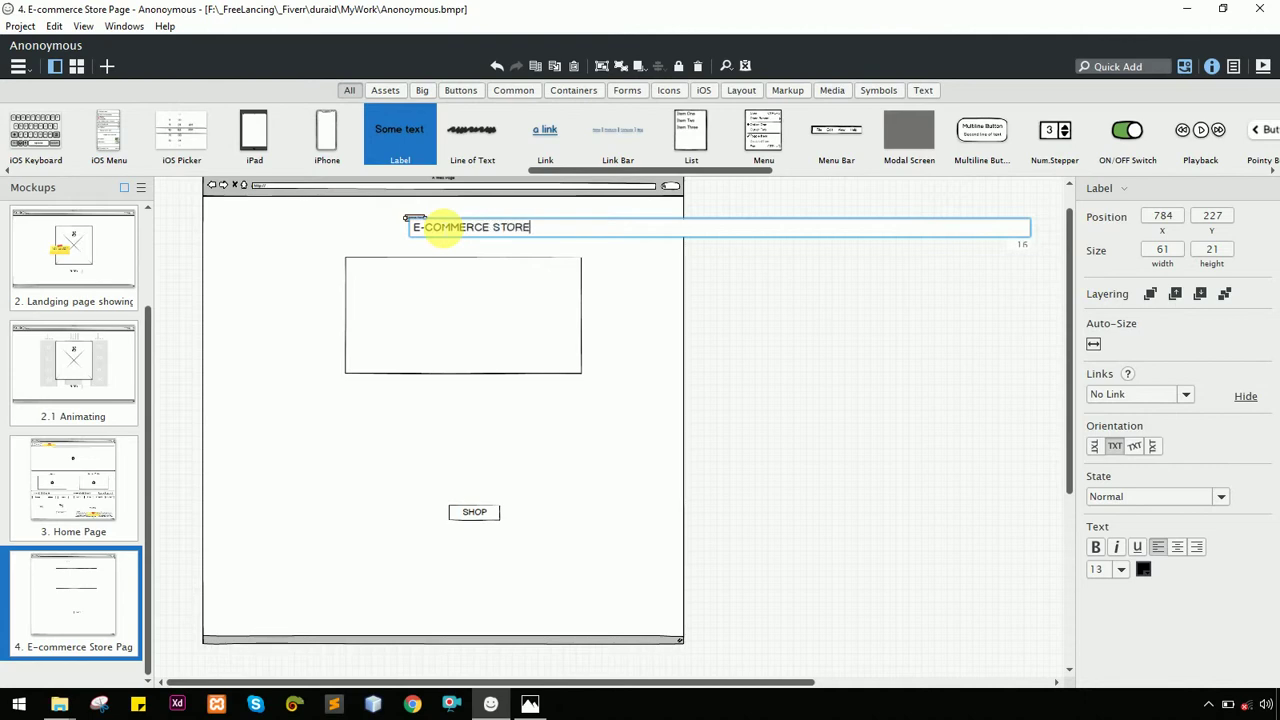
pyautogui.hotkey('alt', 'Tab')
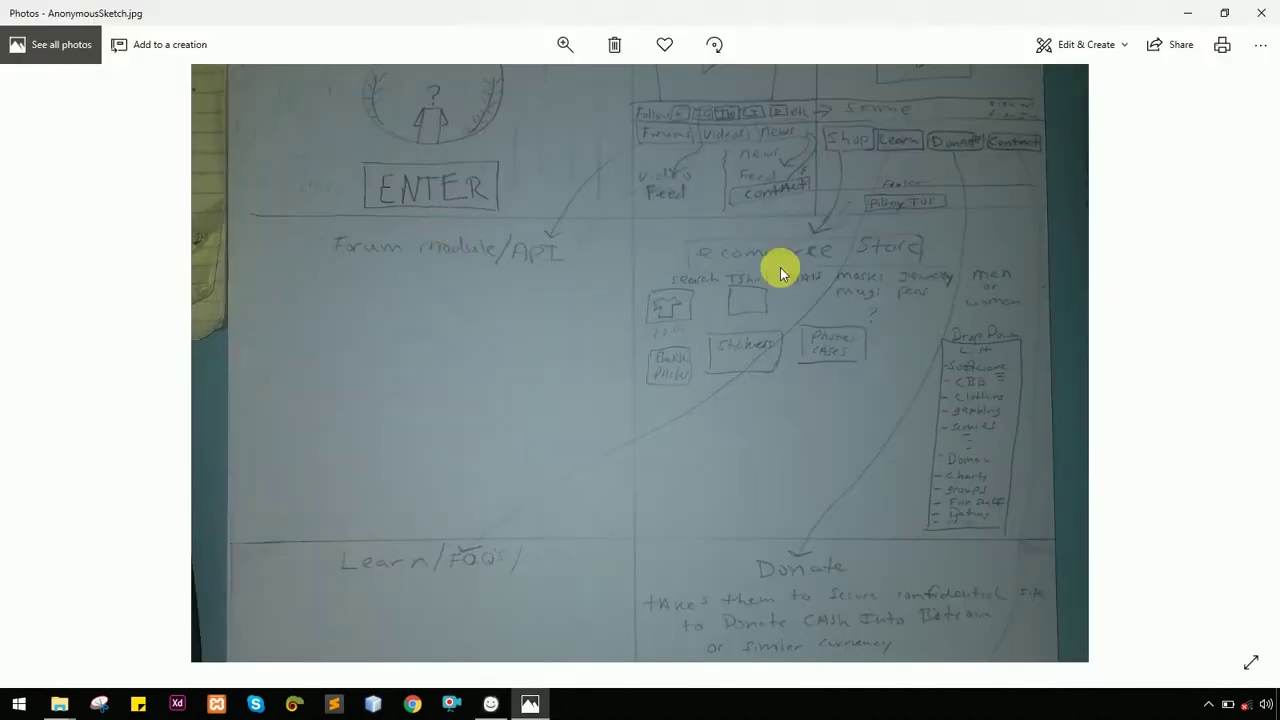
pyautogui.hotkey('alt', 'Tab')
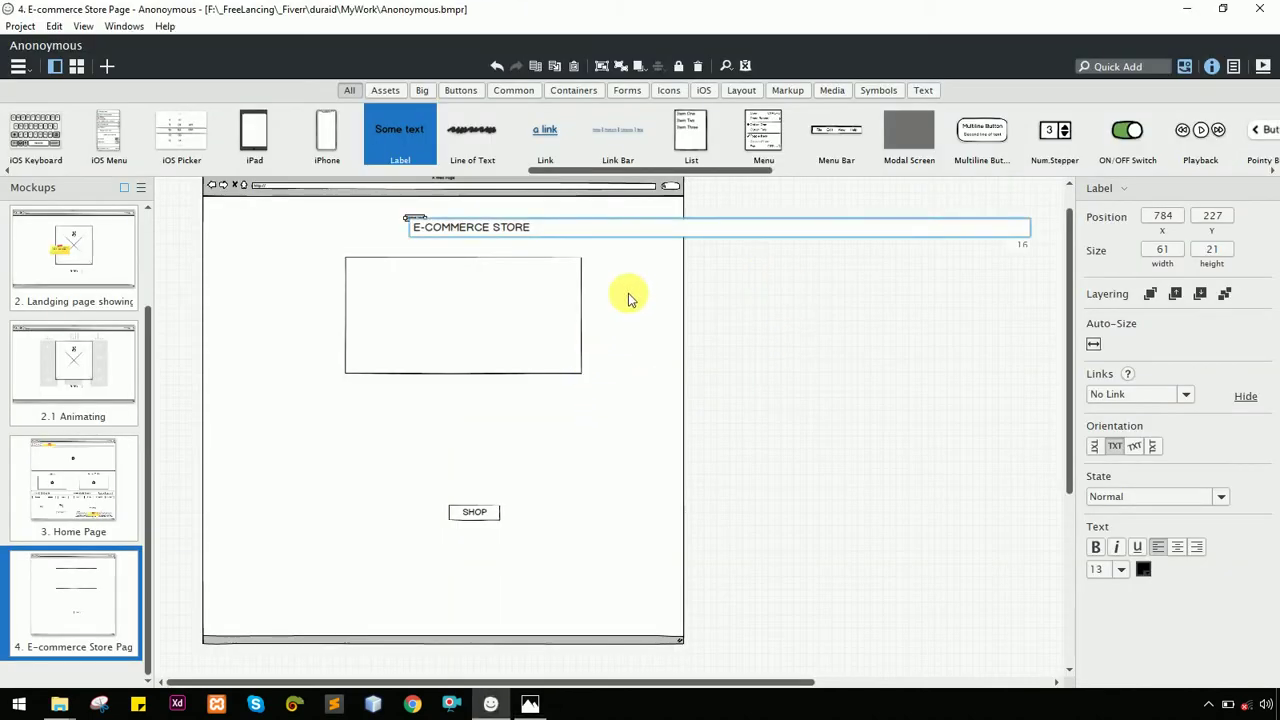
pyautogui.press('Return')
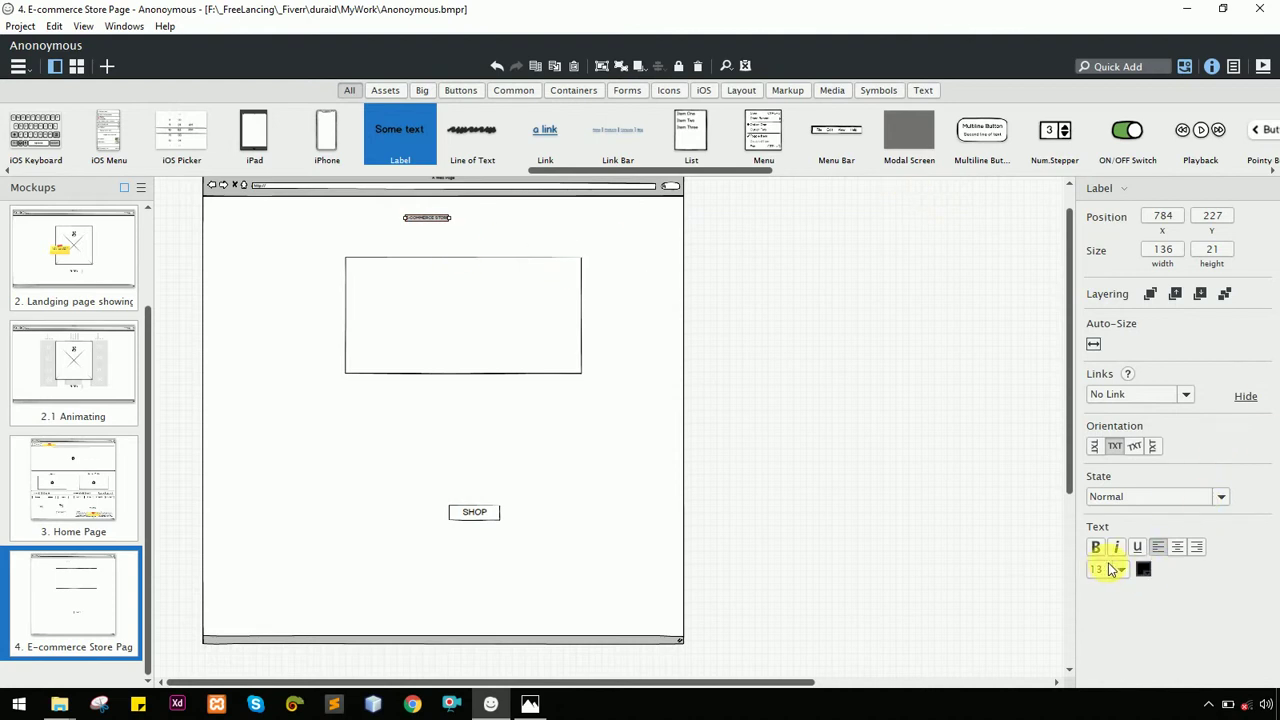
pyautogui.click(1110, 569)
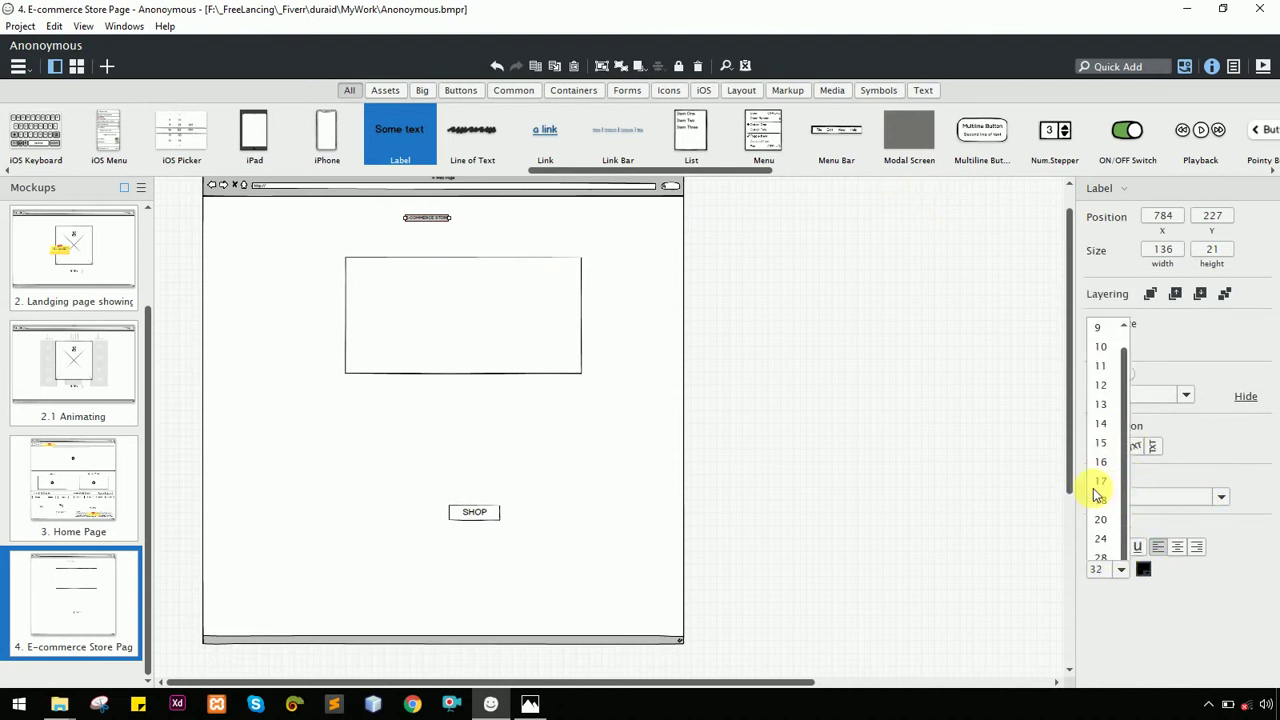
pyautogui.click(1098, 494)
pyautogui.click(878, 237)
# Shrink the large rectangle to about 418 by 70 and place it below the heading near the browser frame's right edge as a search box
pyautogui.hotkey('alt', 'Tab')
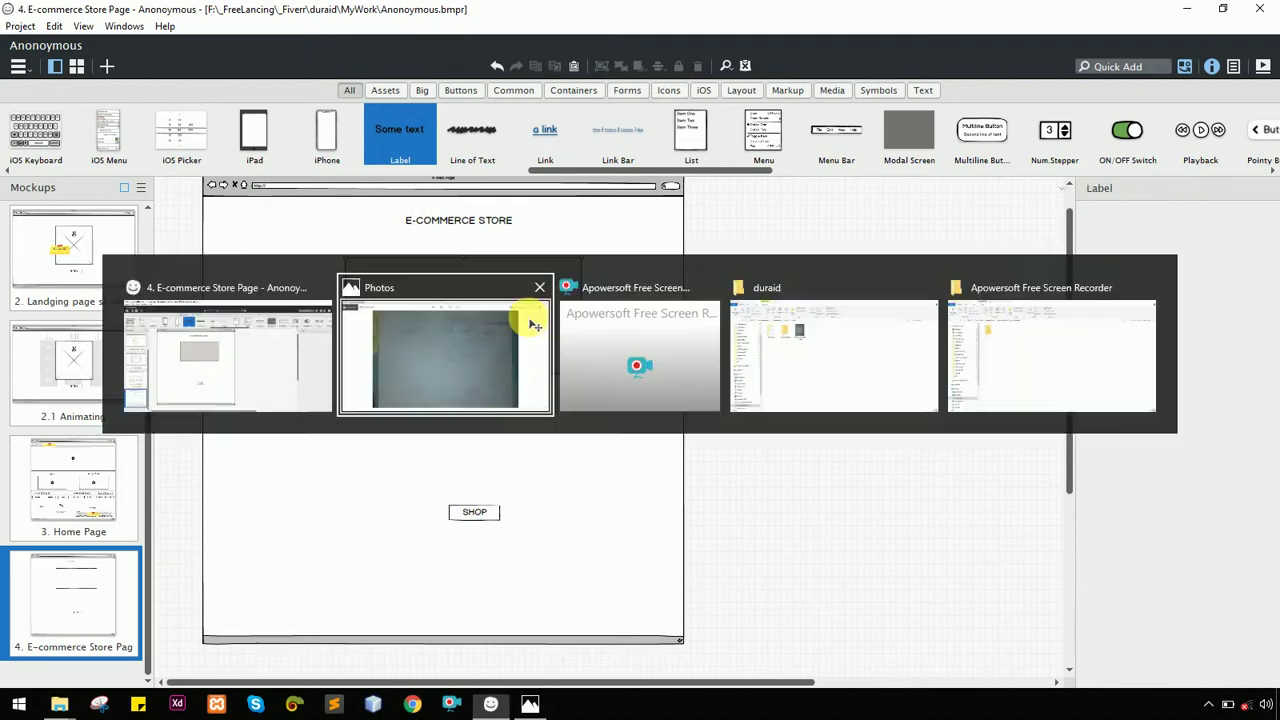
pyautogui.click(534, 324)
pyautogui.hotkey('alt', 'Tab')
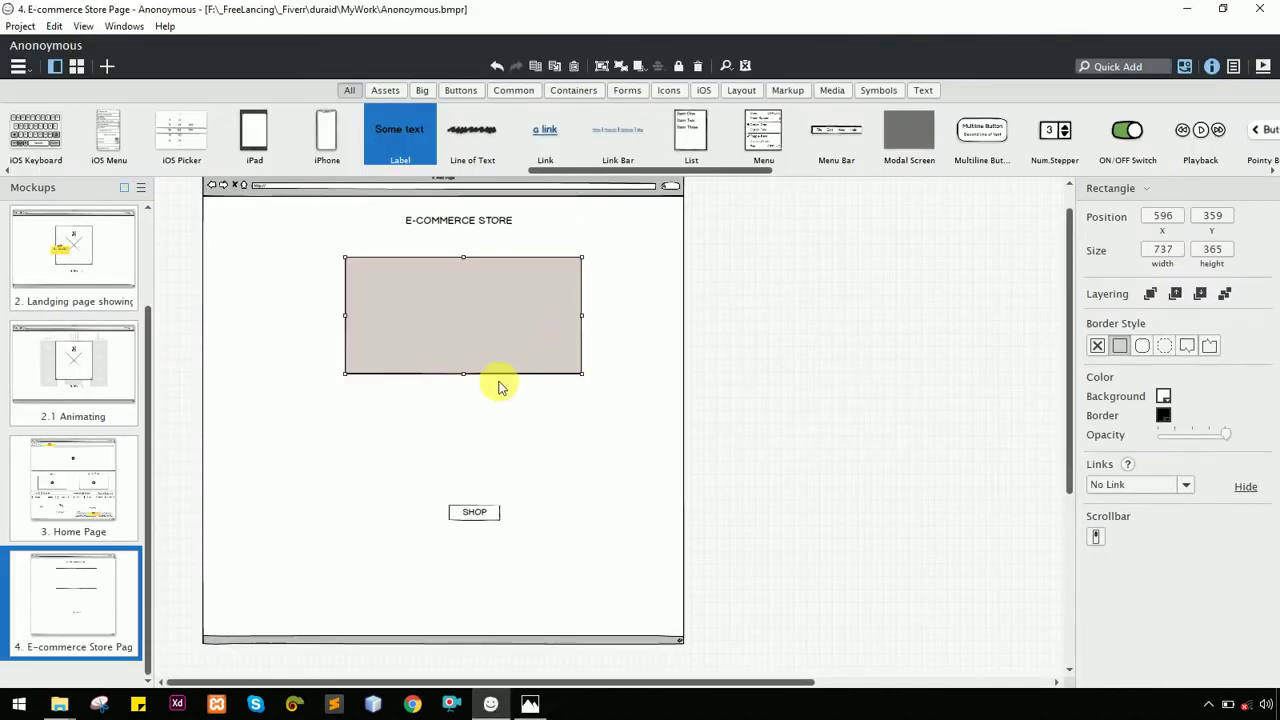
pyautogui.moveTo(463, 371); pyautogui.dragTo(595, 247)
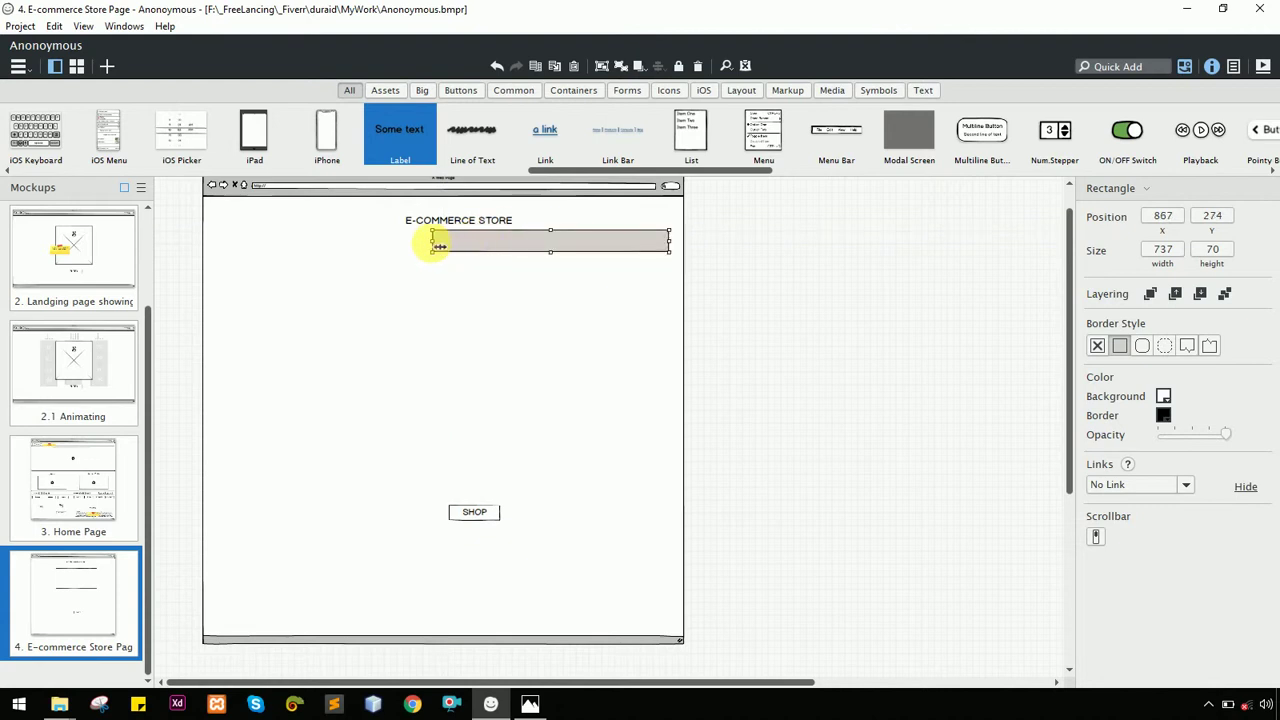
pyautogui.moveTo(435, 243); pyautogui.dragTo(535, 244)
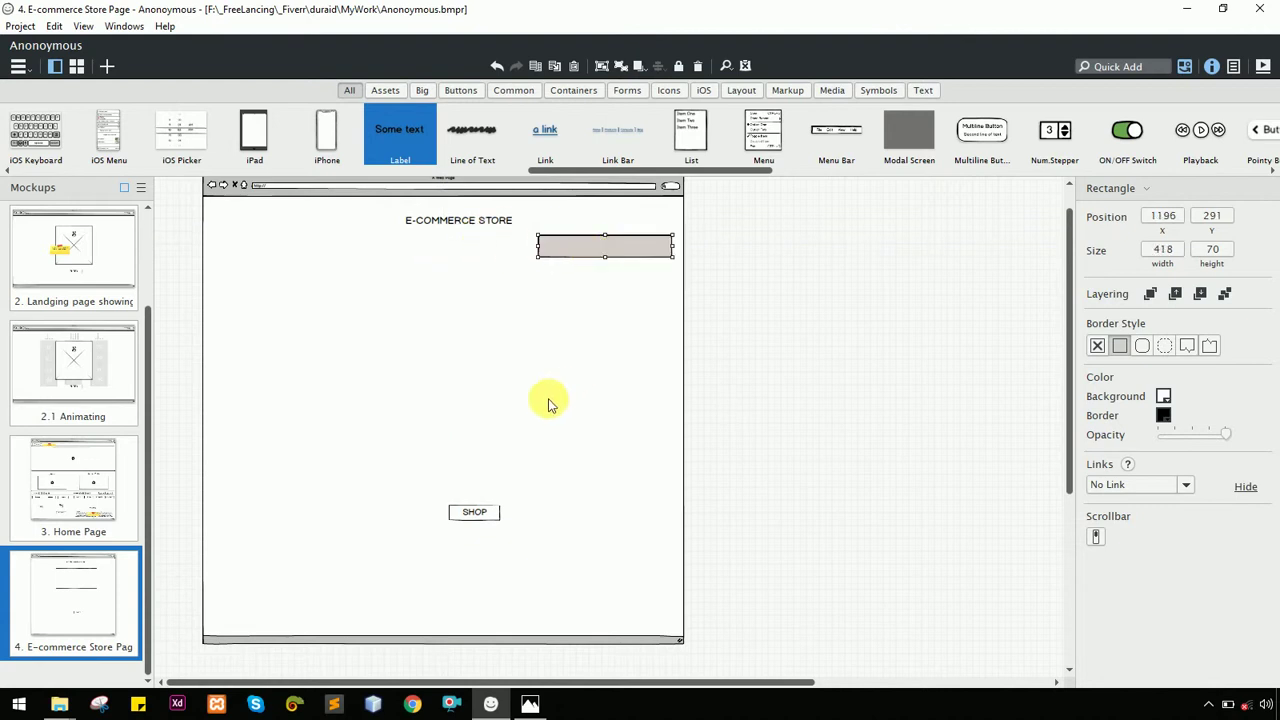
pyautogui.click(816, 272)
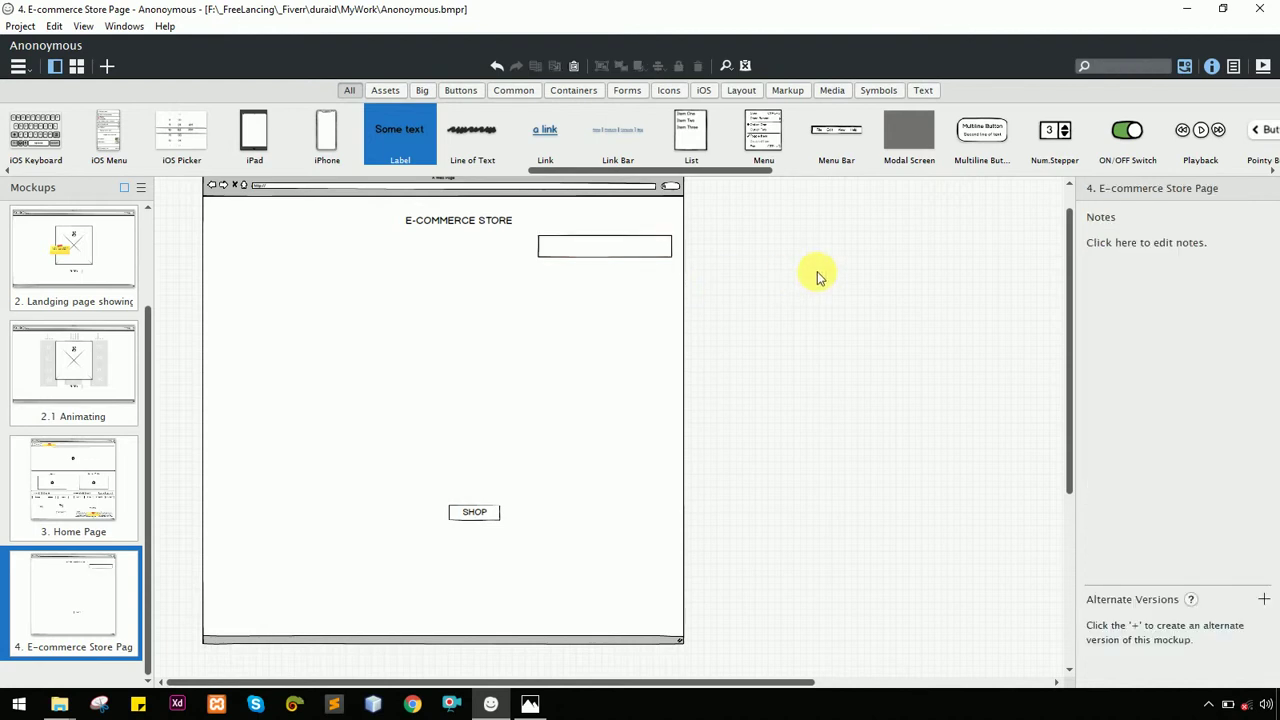
# Add an Icon control and position it inside the right end of the search box, at about X 1557, Y 302
pyautogui.hotkey('ctrl', 'f')
pyautogui.write('icon')
pyautogui.press('Return')
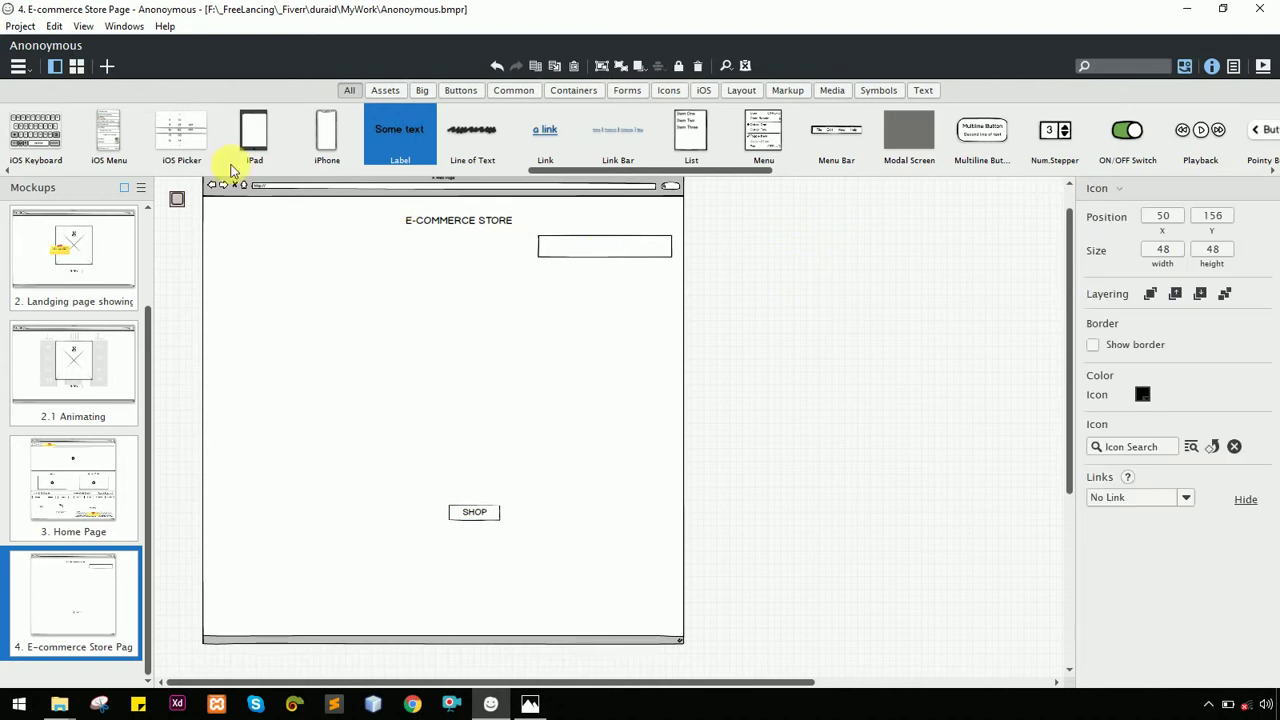
pyautogui.moveTo(177, 196); pyautogui.dragTo(660, 250)
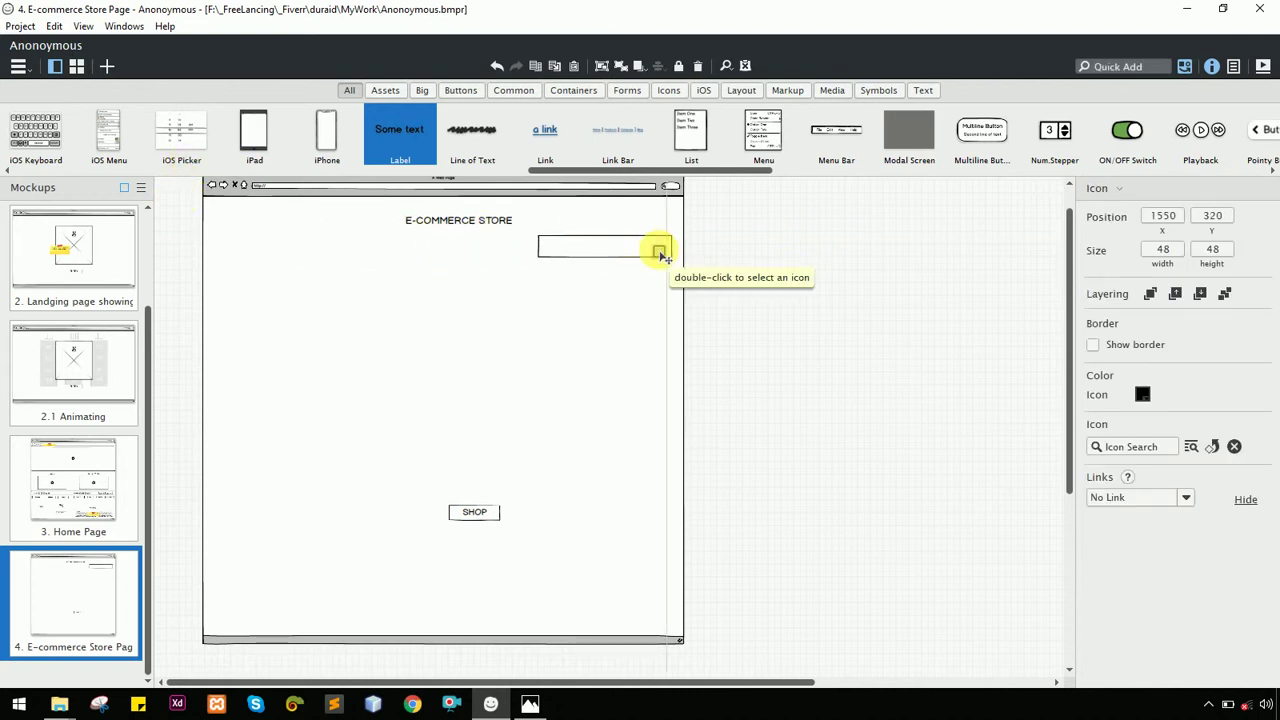
pyautogui.hotkey('ctrl', '+')
pyautogui.moveTo(693, 380); pyautogui.dragTo(700, 370)
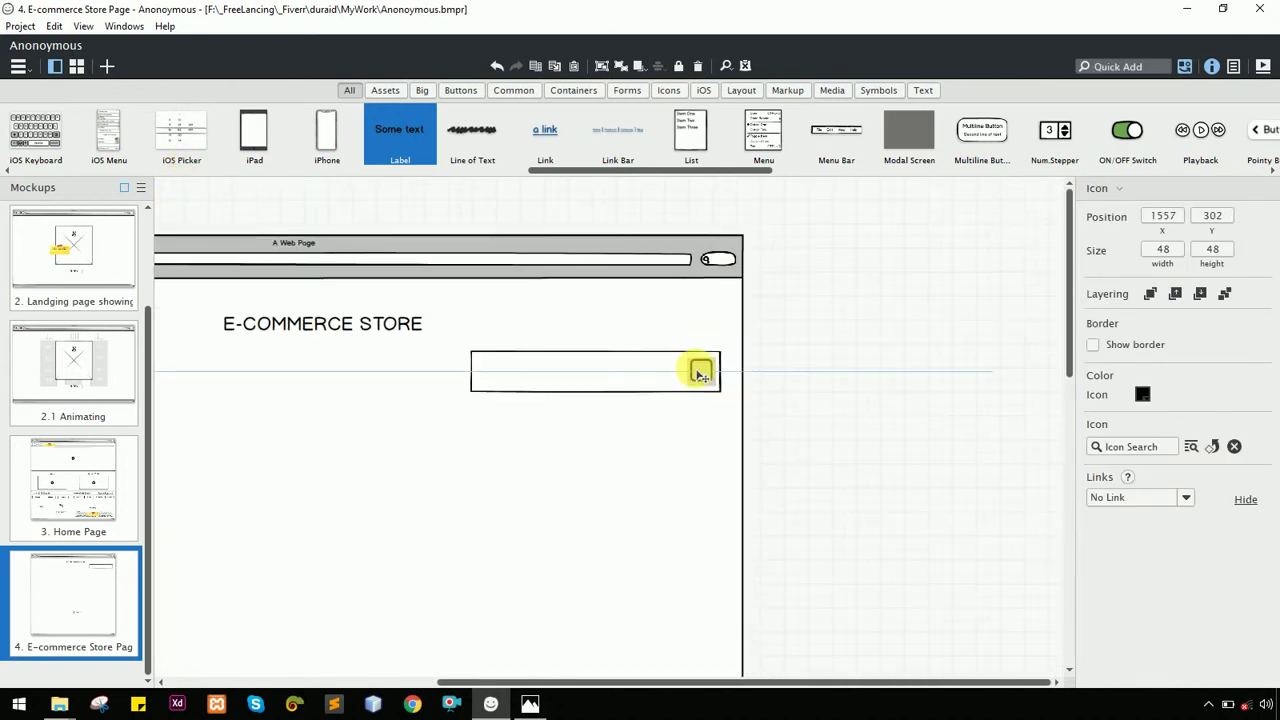
pyautogui.click(672, 378)
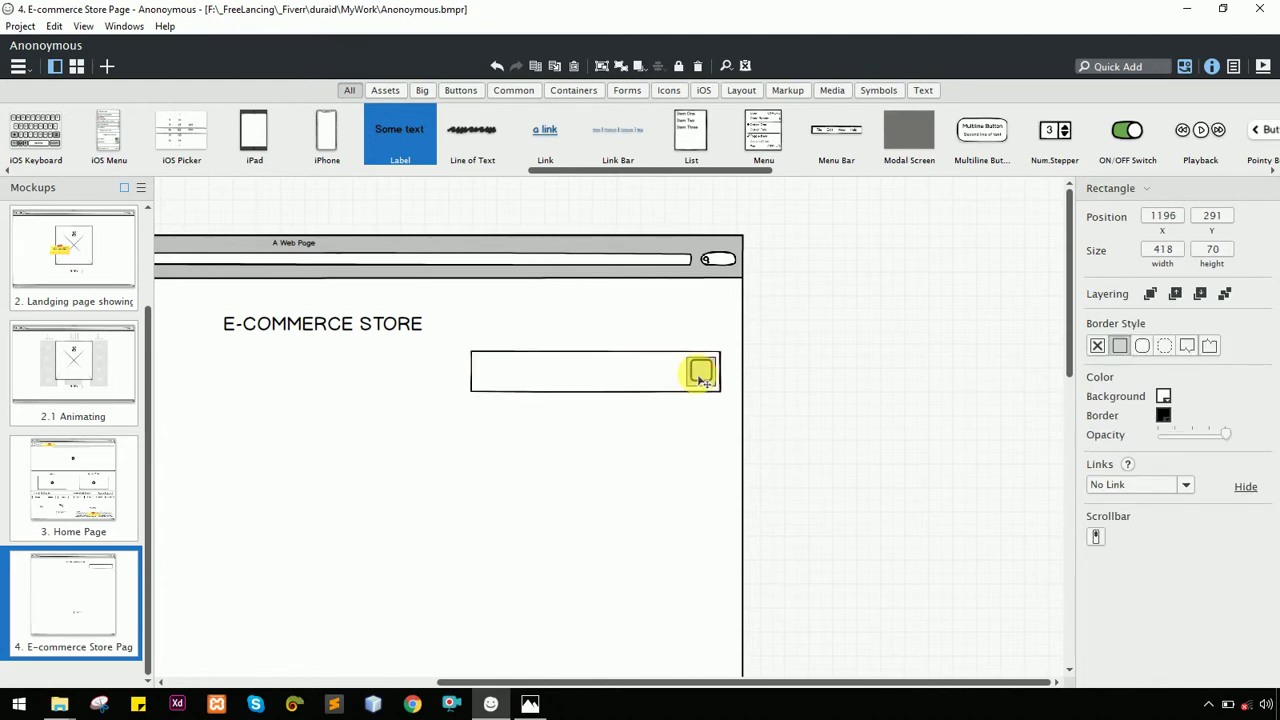
# Find the Search magnifier in the icon library and assign it to the placeholder icon in the search box
pyautogui.doubleClick(701, 373)
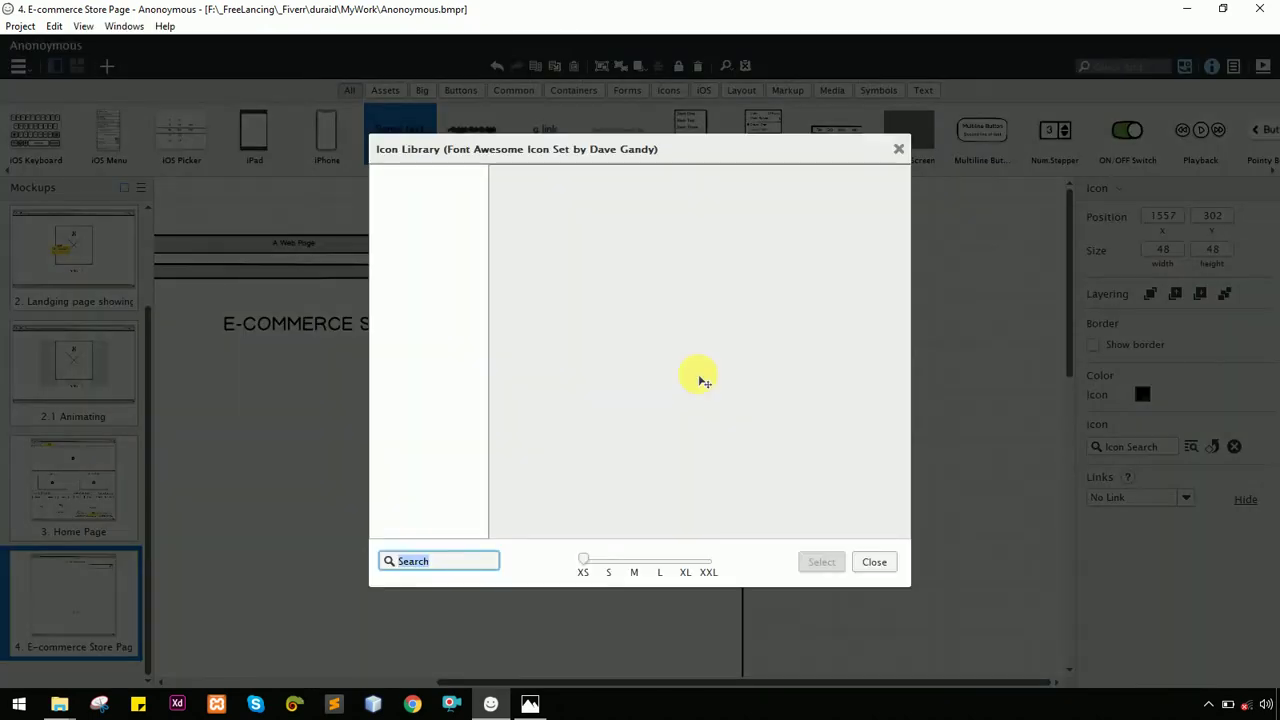
pyautogui.write('sear')
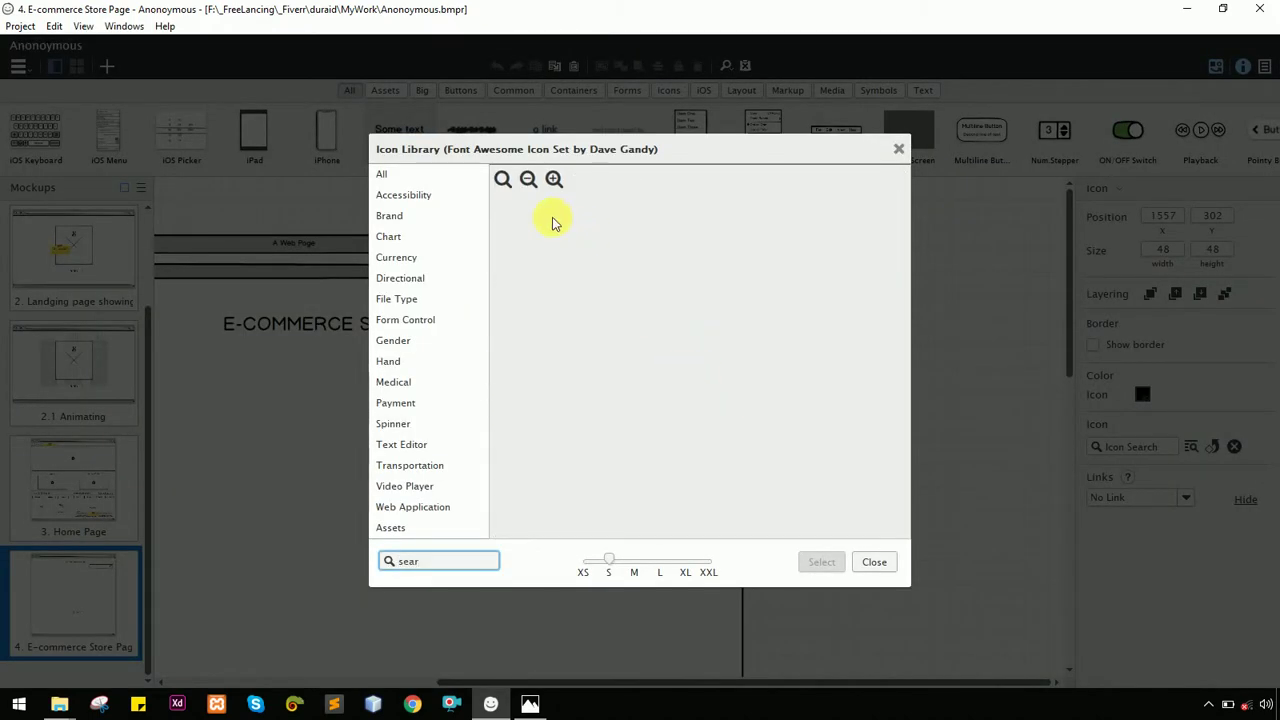
pyautogui.click(502, 178)
pyautogui.press('Return')
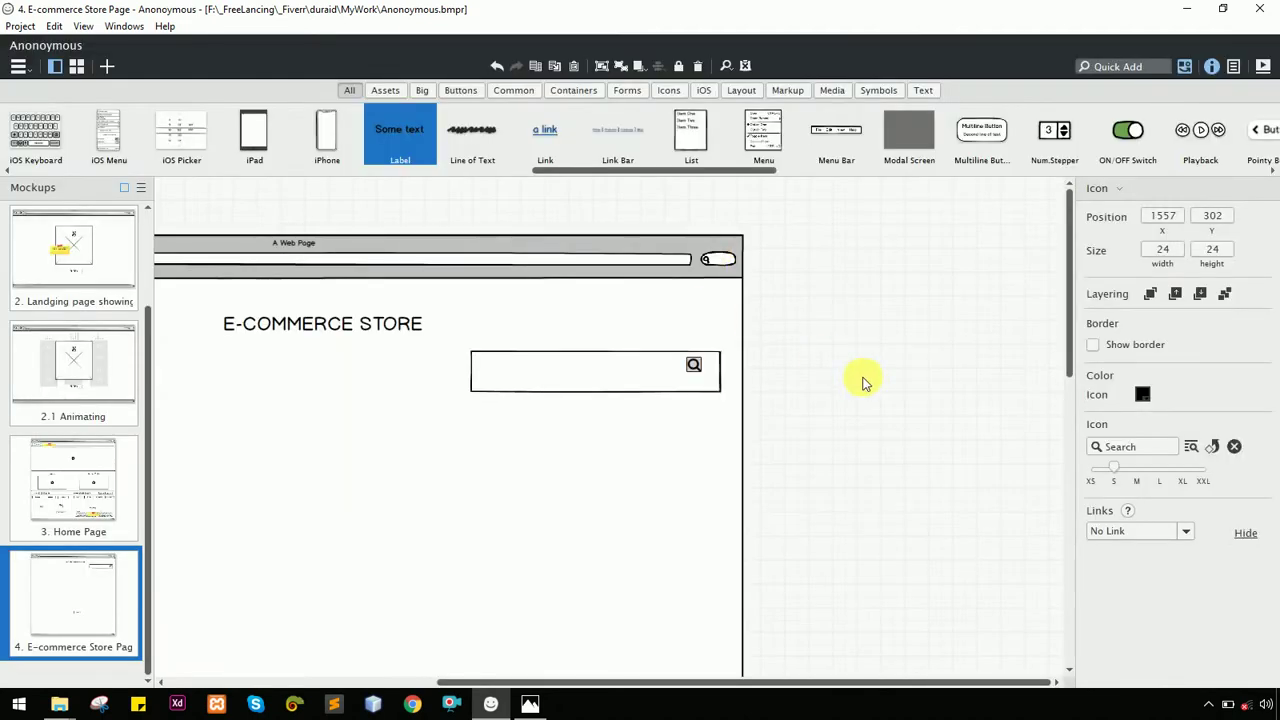
# Reduce the search box height to 51 and shift it to X 1179 so the magnifier sits near its right end
pyautogui.click(857, 380)
pyautogui.click(694, 366)
pyautogui.click(640, 377)
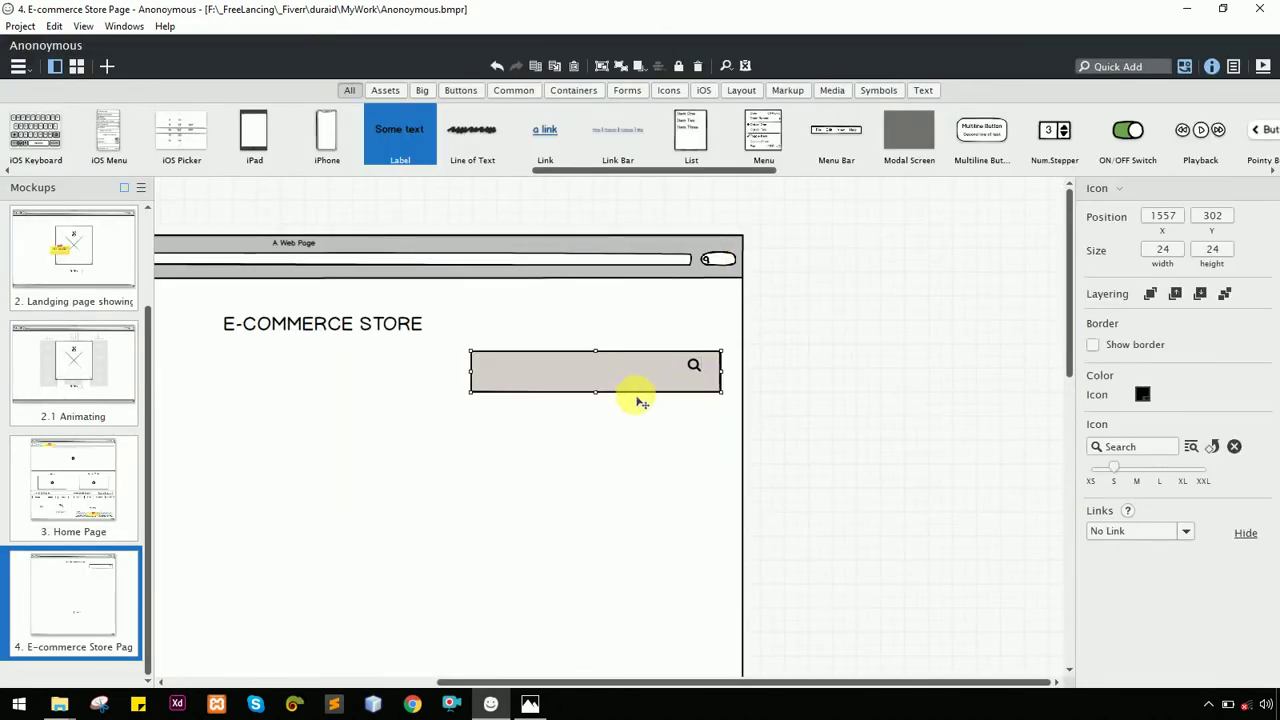
pyautogui.moveTo(606, 392); pyautogui.dragTo(604, 388)
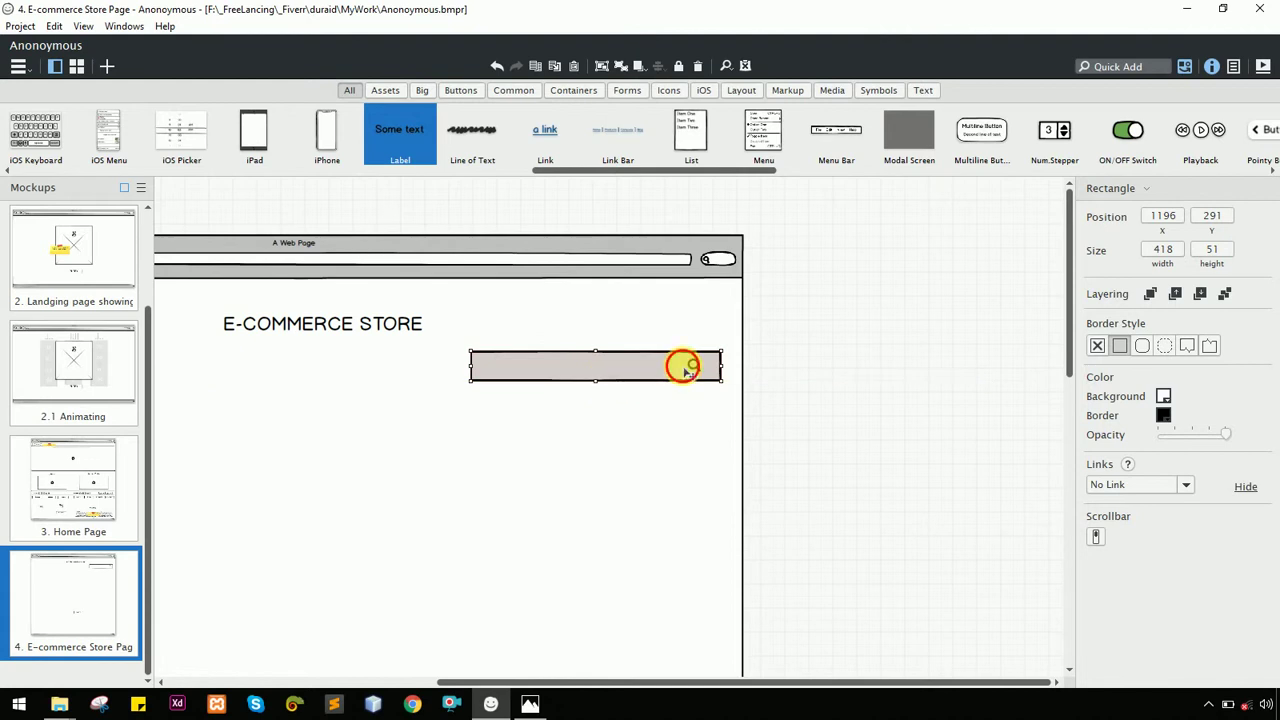
pyautogui.moveTo(680, 363)
pyautogui.mouseDown()
pyautogui.moveTo(651, 366)
pyautogui.moveTo(677, 366)
pyautogui.mouseUp()
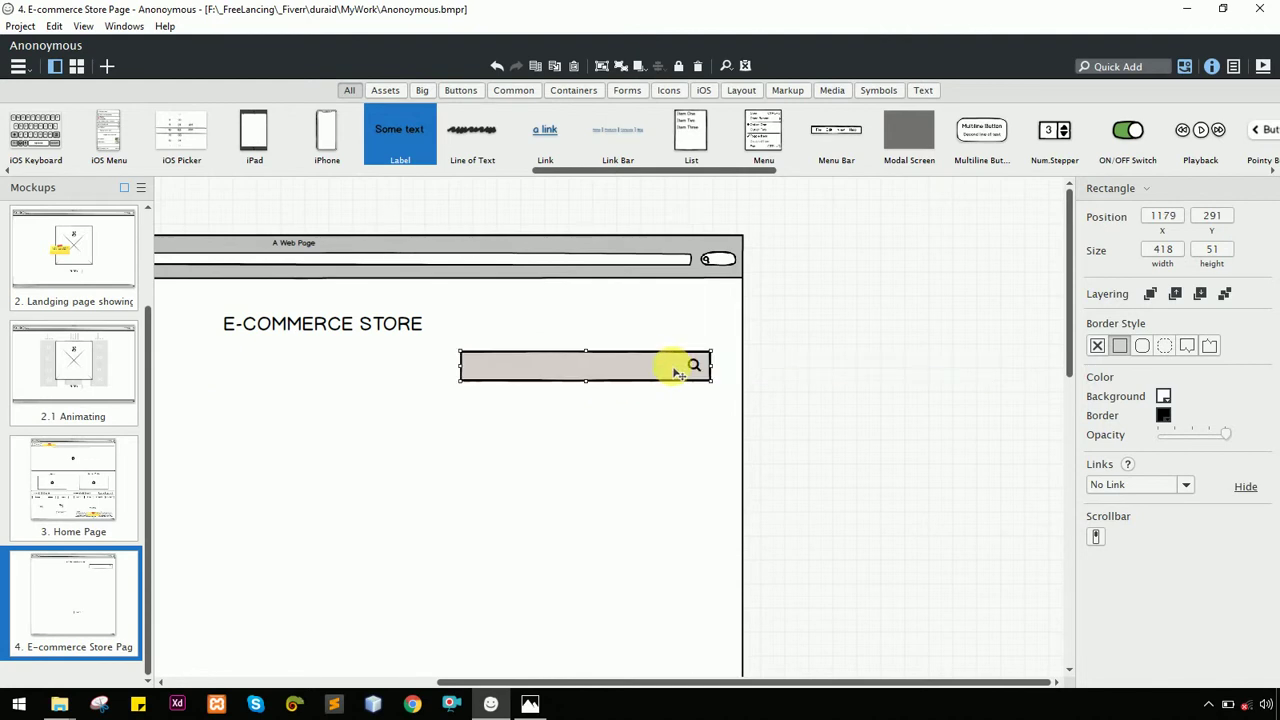
pyautogui.click(849, 366)
pyautogui.click(641, 369)
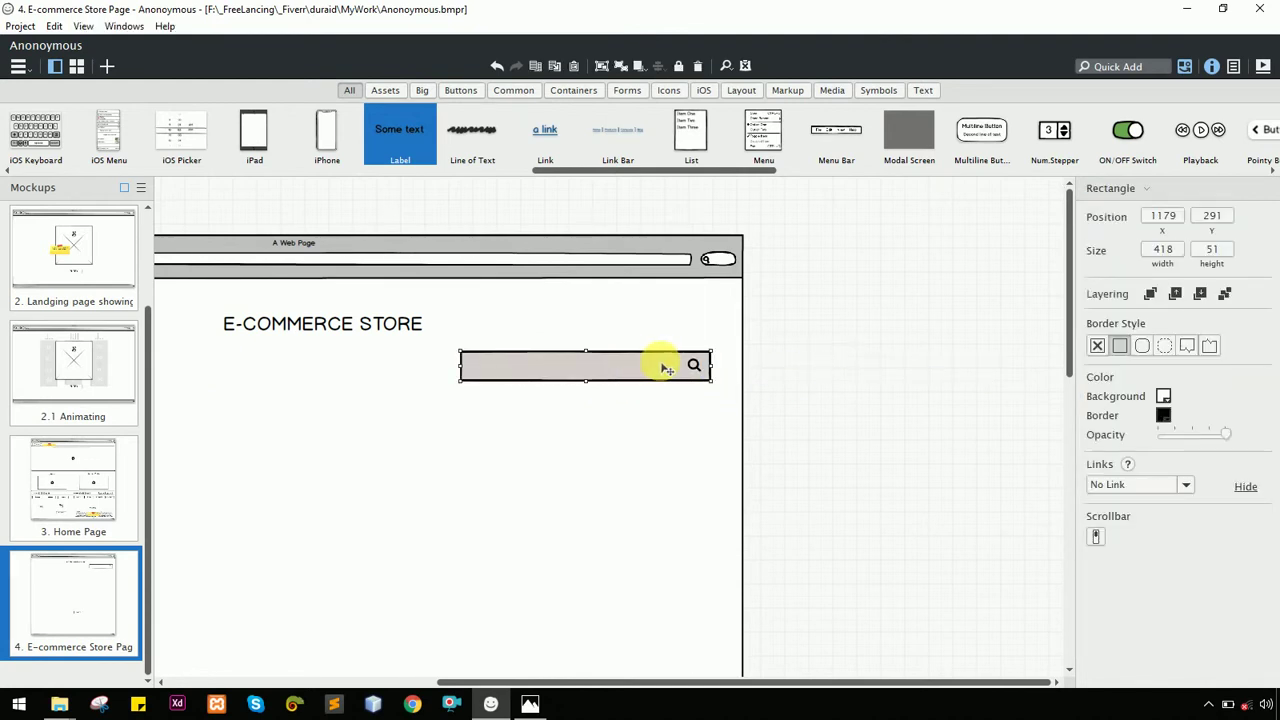
pyautogui.click(891, 381)
pyautogui.hotkey('ctrl', '-')
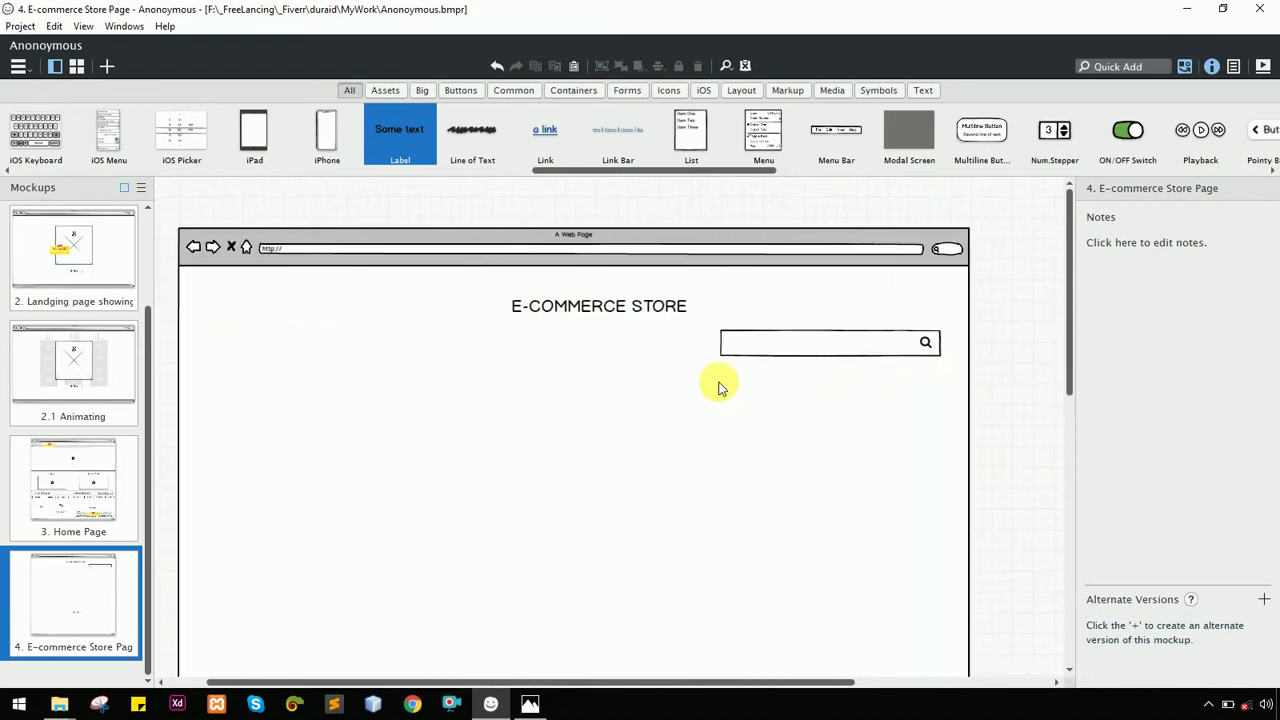
# Consult the sketch's ecommerce section in Photos, and place a copy of the Balsamiq heading below the search box at font size 20
pyautogui.hotkey('alt', 'Tab')
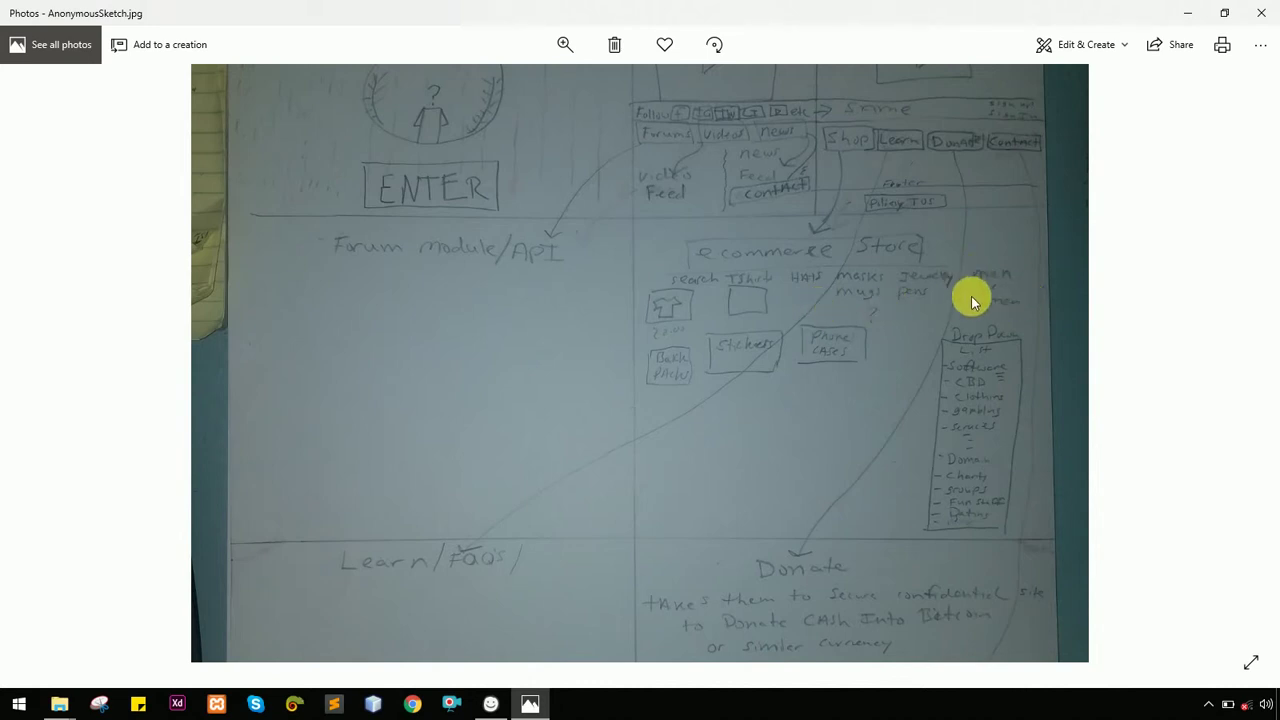
pyautogui.hotkey('alt', 'Tab')
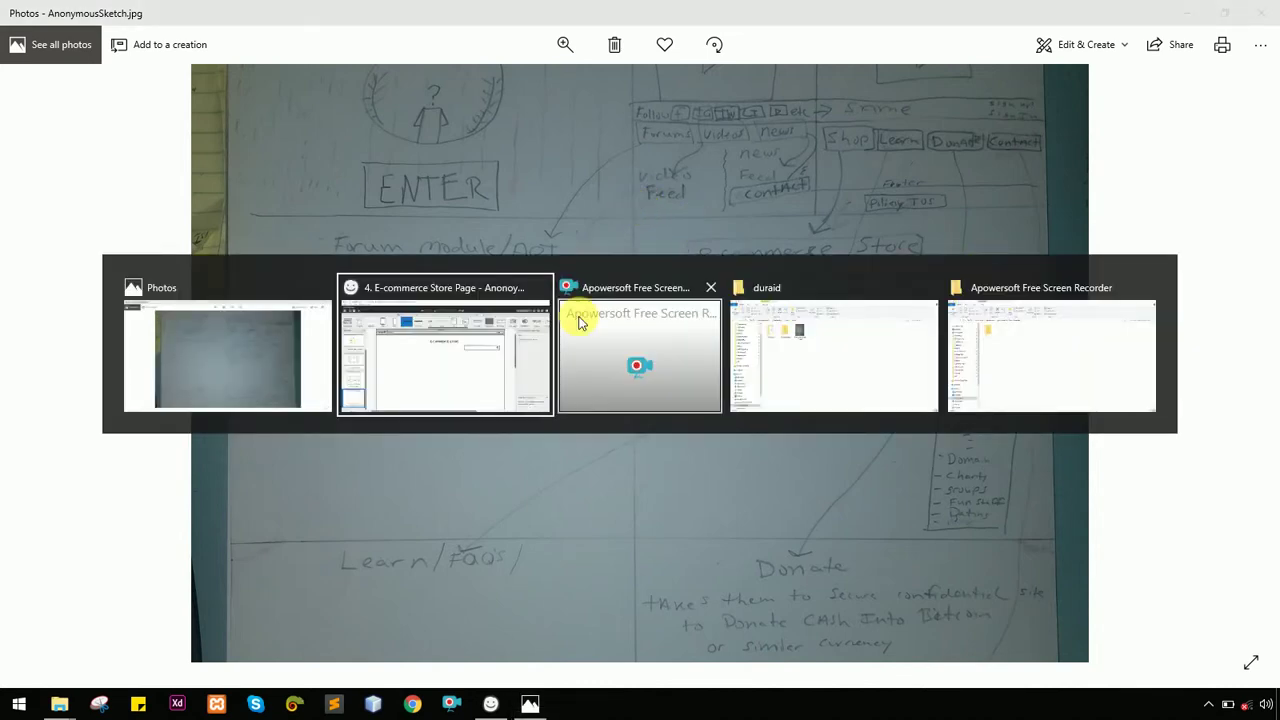
pyautogui.click(524, 335)
pyautogui.click(655, 258)
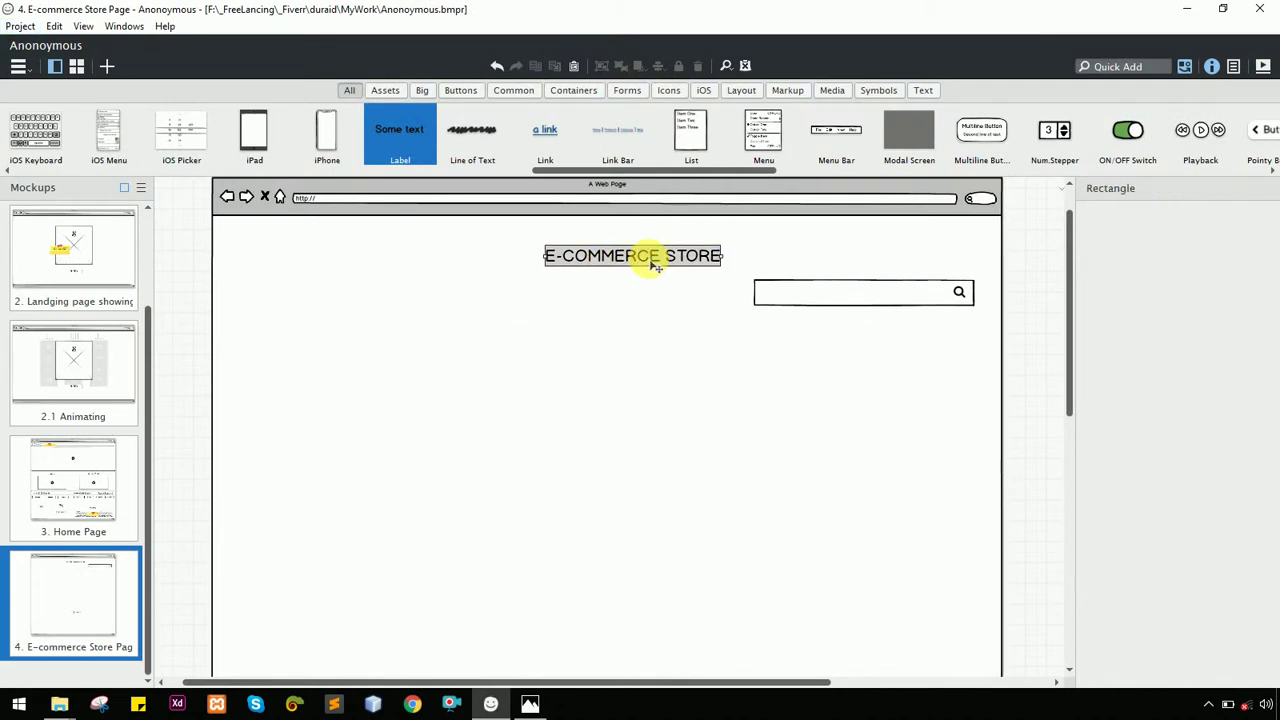
pyautogui.moveTo(646, 257); pyautogui.dragTo(918, 342)
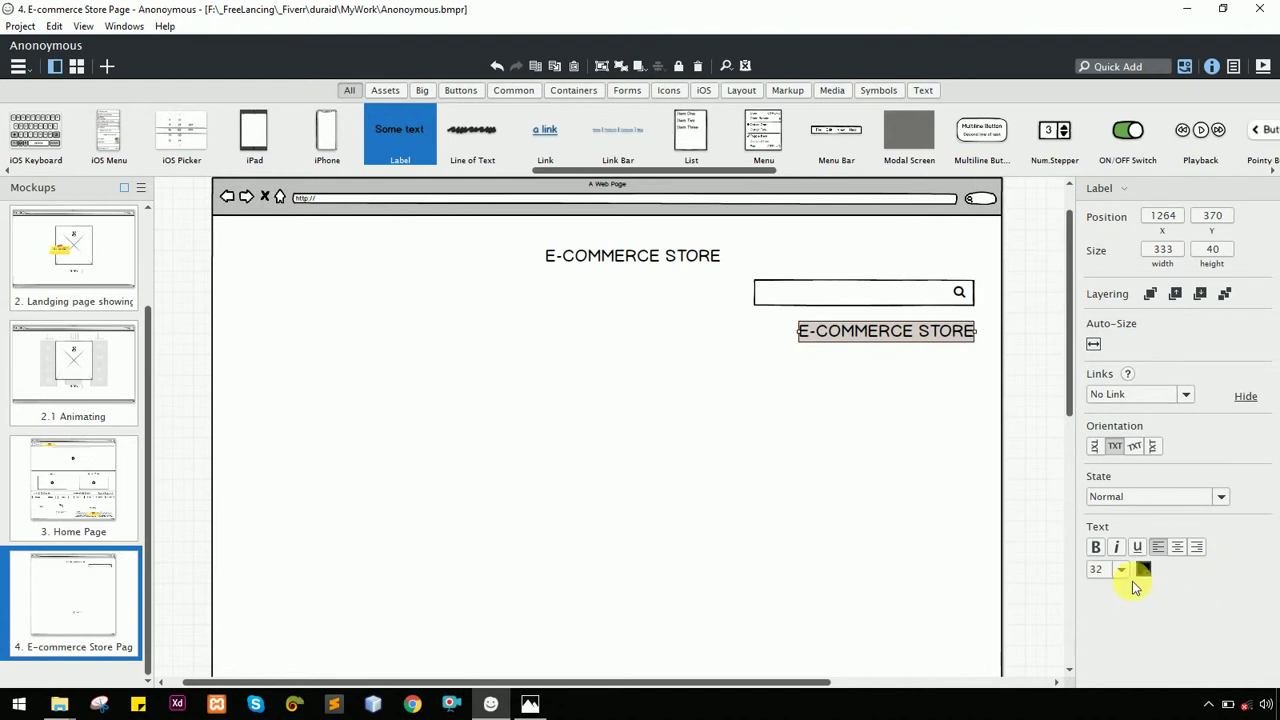
pyautogui.click(1121, 569)
pyautogui.click(1100, 429)
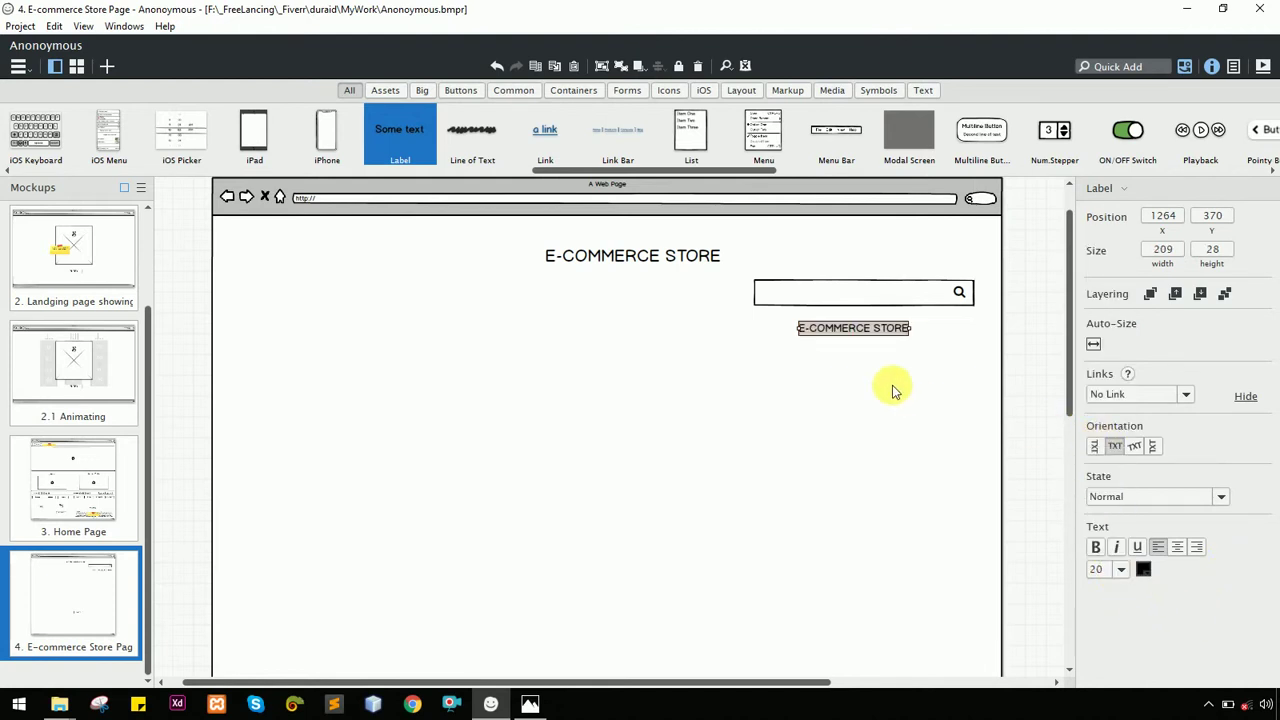
# Move the copied label to X 1215, Y 356 below the search box and change its text to "MALE"
pyautogui.moveTo(837, 334)
pyautogui.mouseDown()
pyautogui.moveTo(886, 329)
pyautogui.moveTo(821, 331)
pyautogui.mouseUp()
pyautogui.doubleClick(820, 333)
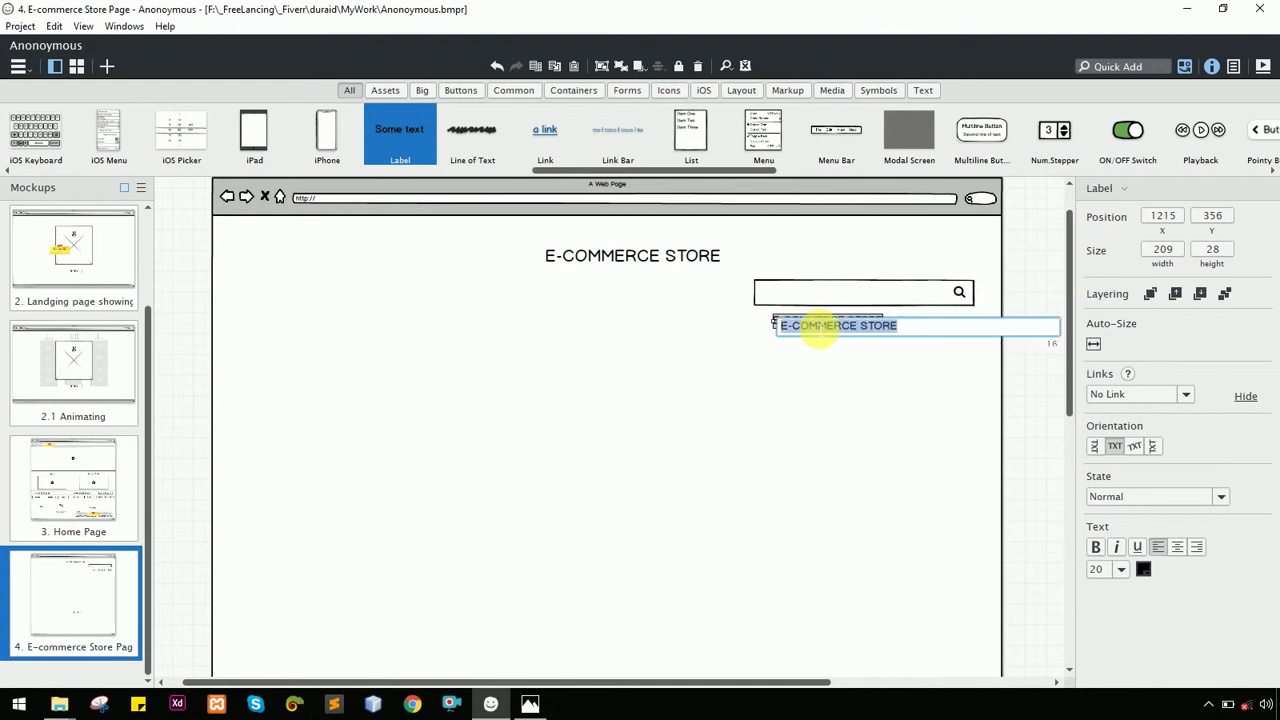
pyautogui.write('o')
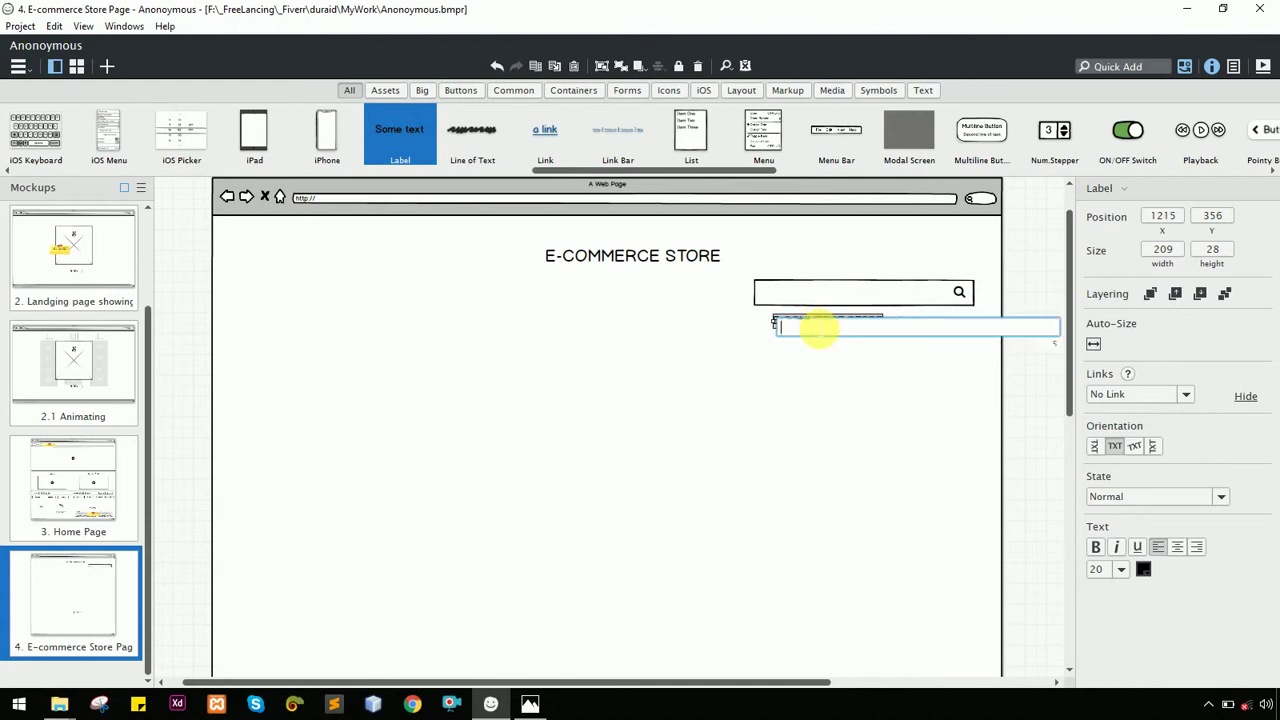
pyautogui.press('Return')
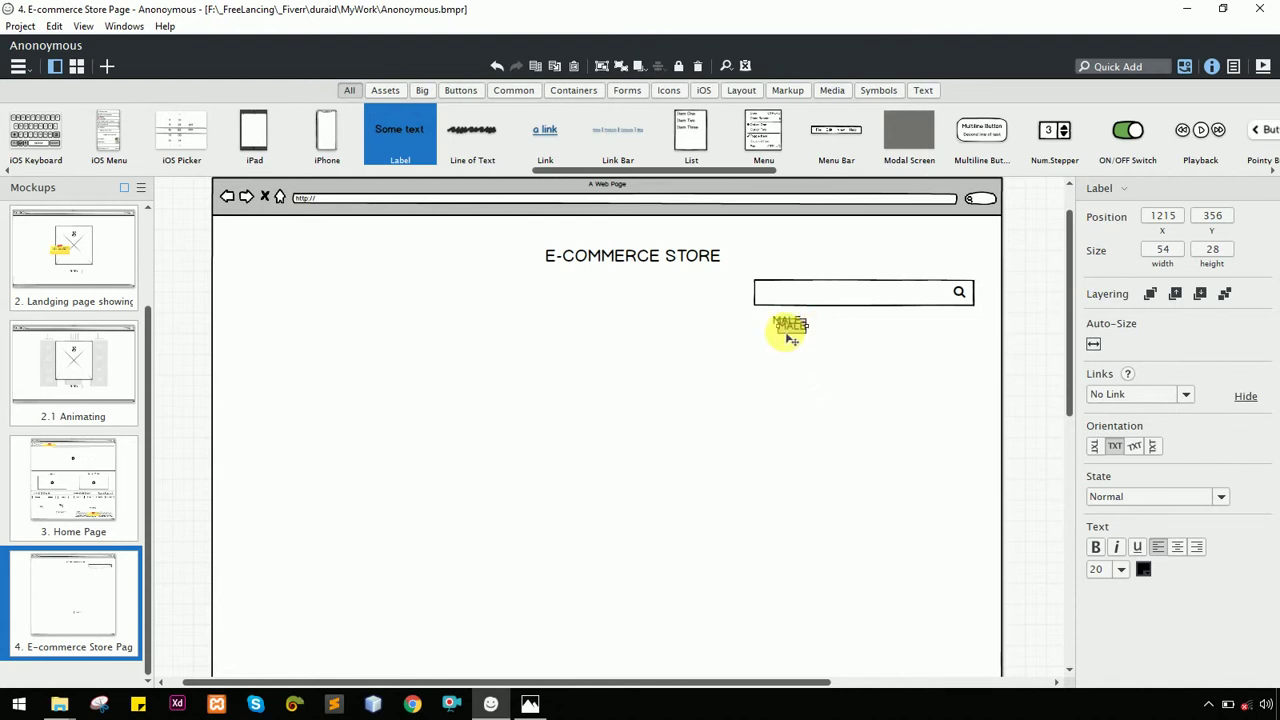
# Duplicate the MALE label at X 1393, Y 356, change the copy to "FEMALE", and move MALE closer at X 1283
pyautogui.moveTo(790, 338); pyautogui.dragTo(886, 320)
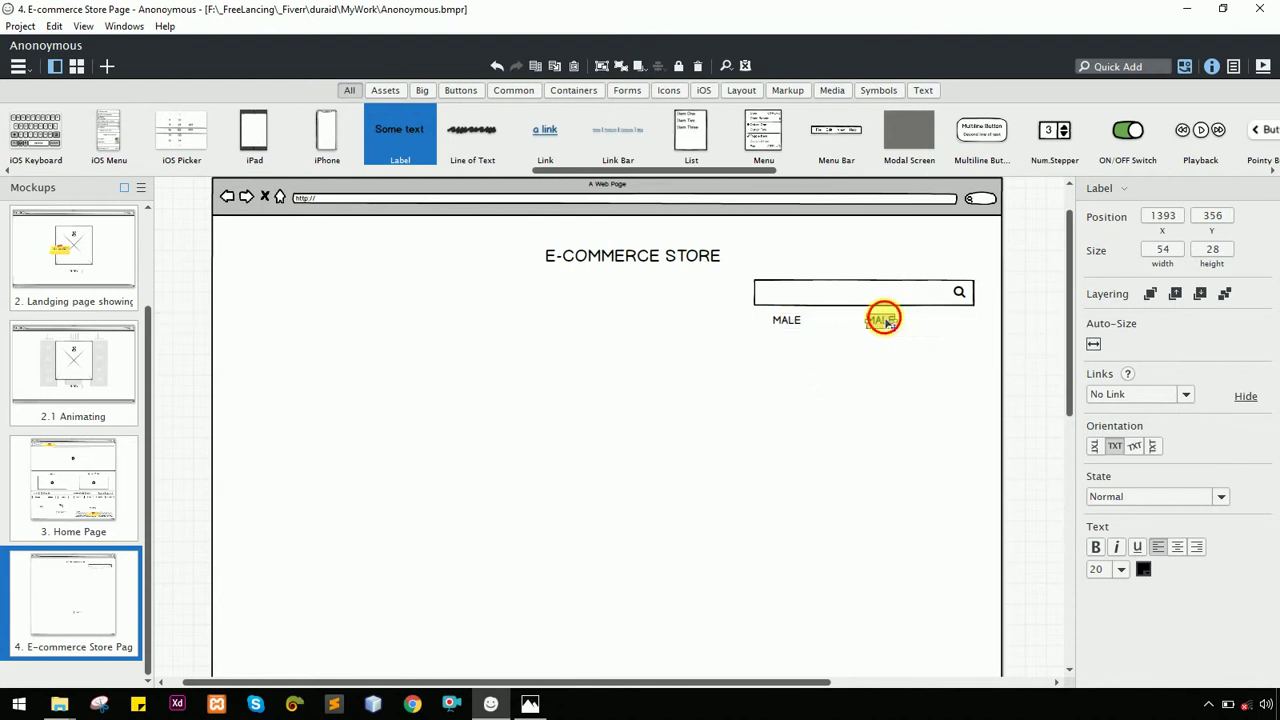
pyautogui.doubleClick(884, 322)
pyautogui.scroll(1, 882, 323)
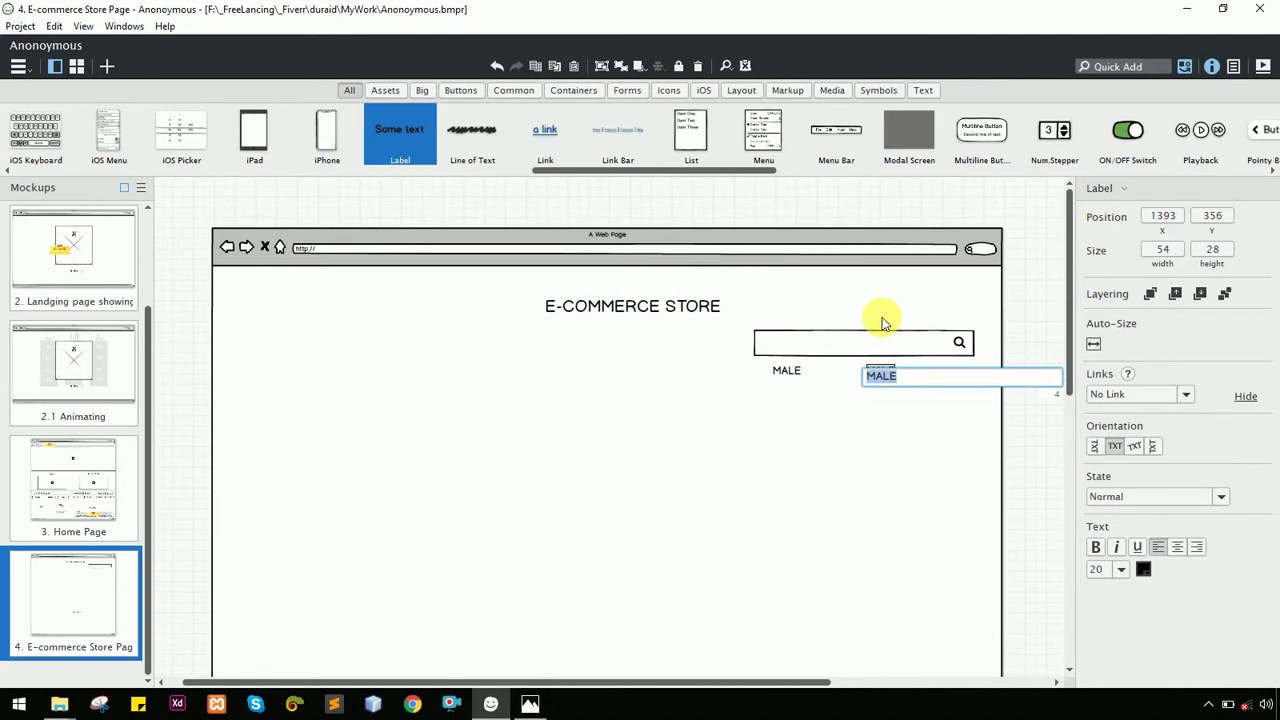
pyautogui.press('Home')
pyautogui.write('FE')
pyautogui.press('BackSpace')
pyautogui.press('Return')
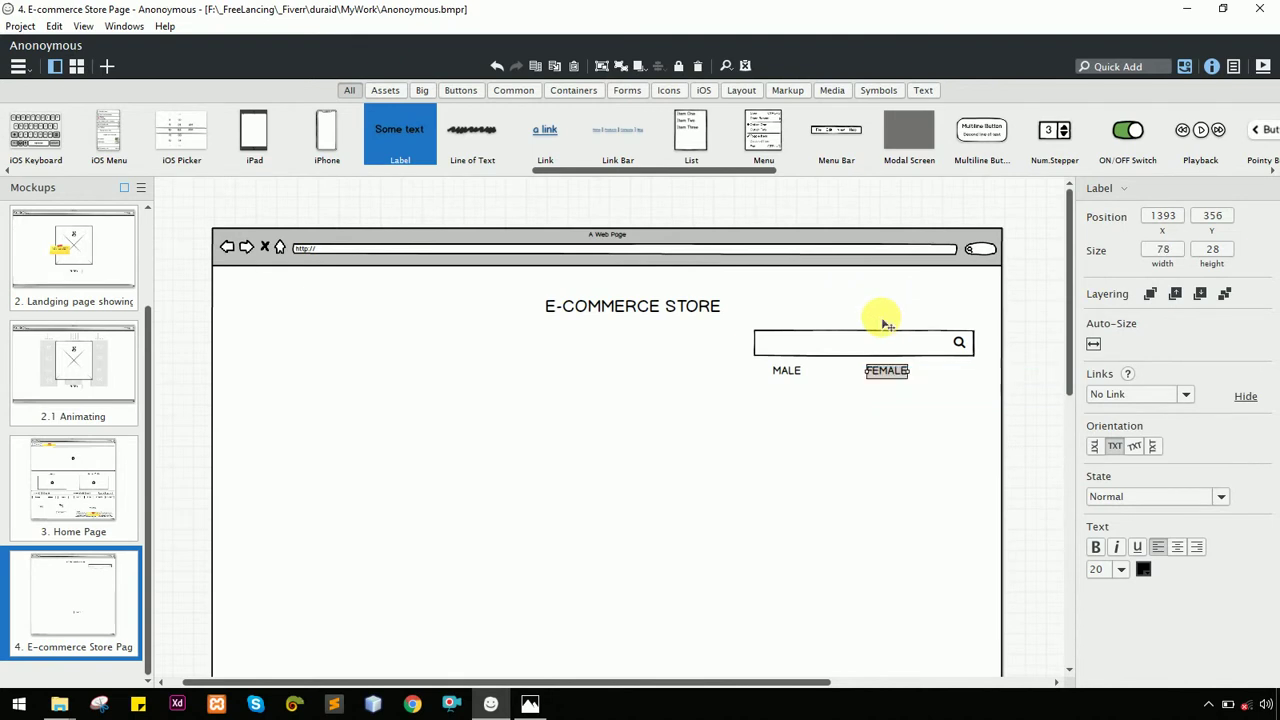
pyautogui.moveTo(795, 374); pyautogui.dragTo(820, 370)
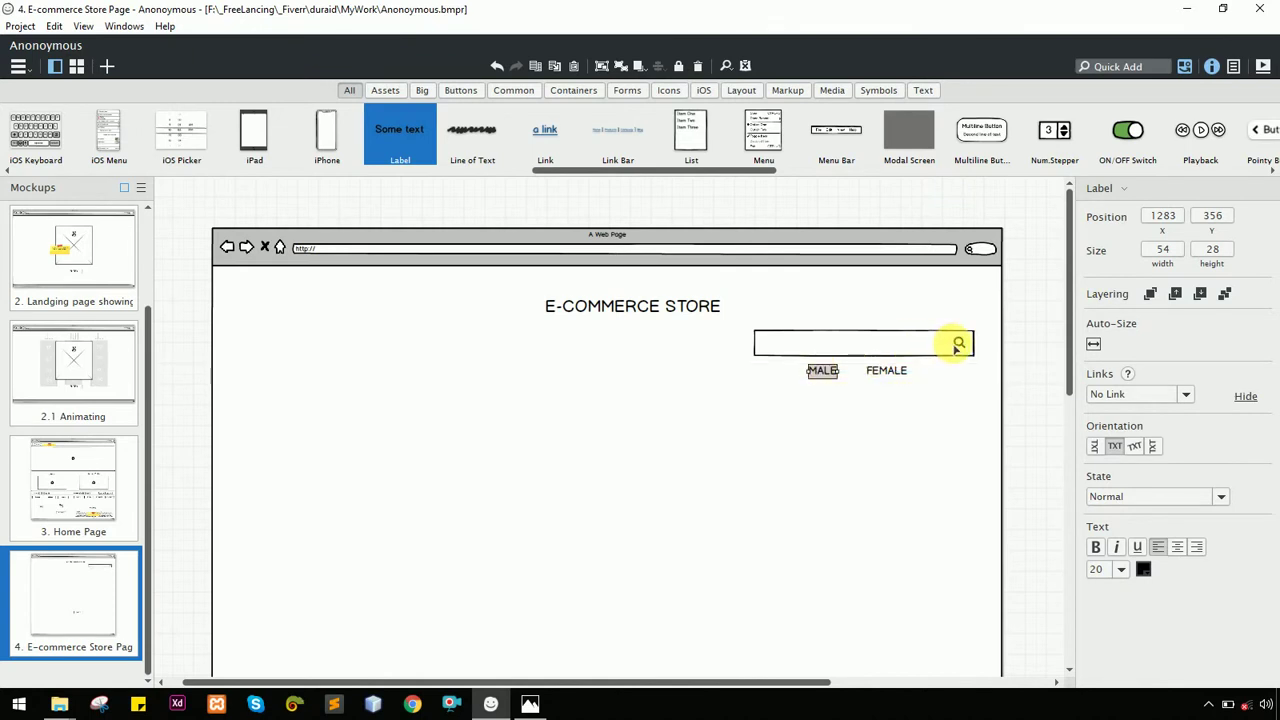
# Copy the search magnifier icon in front of both gender labels, at X 1248, Y 358 for MALE and X 1363, Y 358 for FEMALE
pyautogui.moveTo(959, 345); pyautogui.dragTo(795, 372)
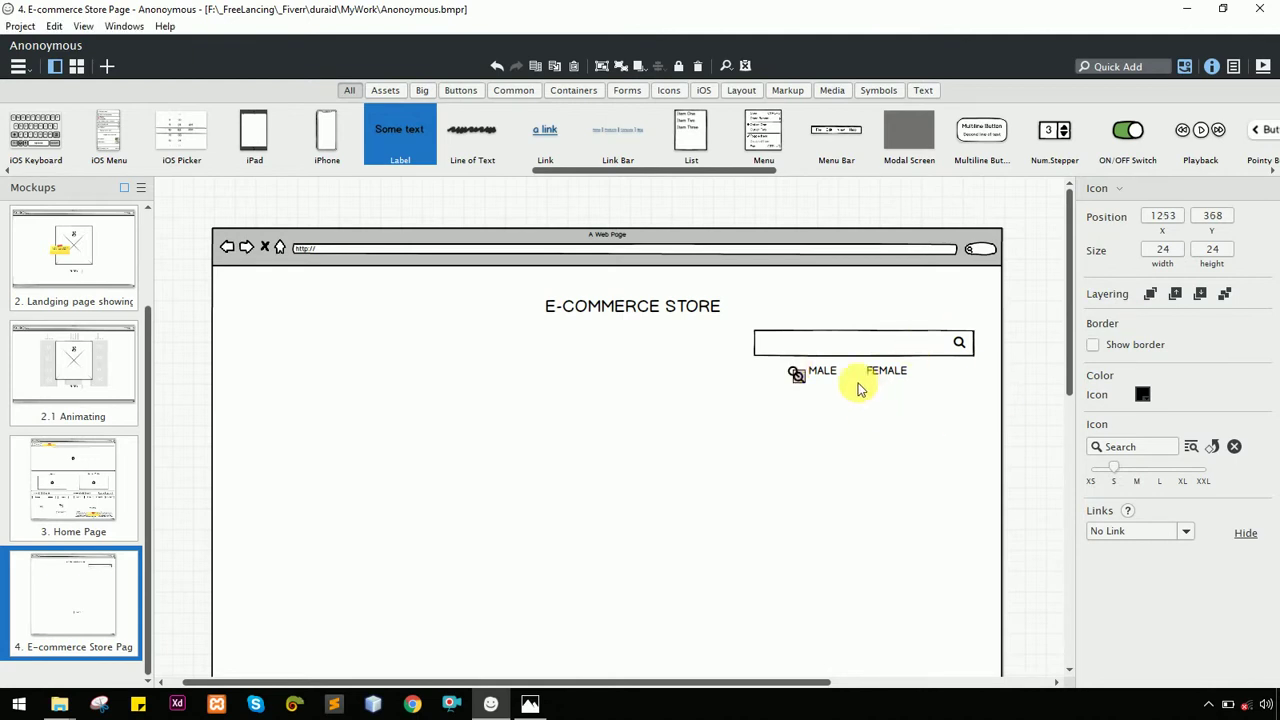
pyautogui.moveTo(800, 375); pyautogui.dragTo(875, 371)
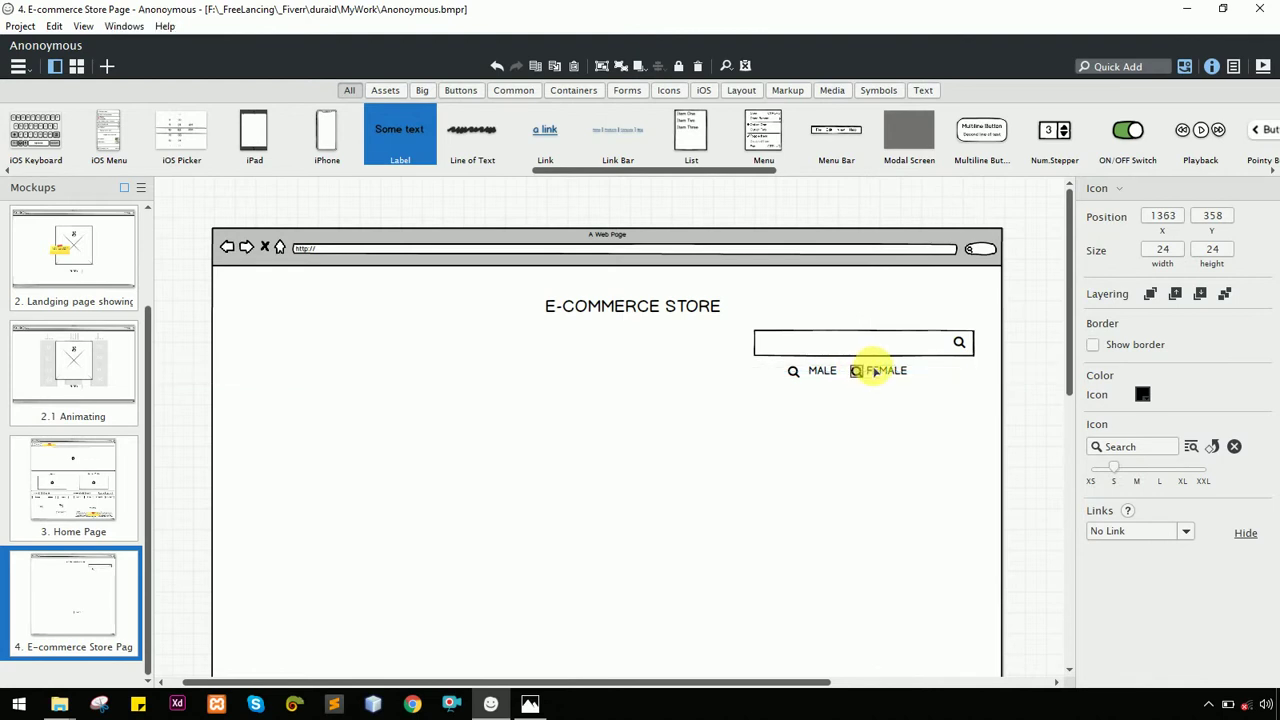
pyautogui.click(785, 373)
pyautogui.click(792, 371)
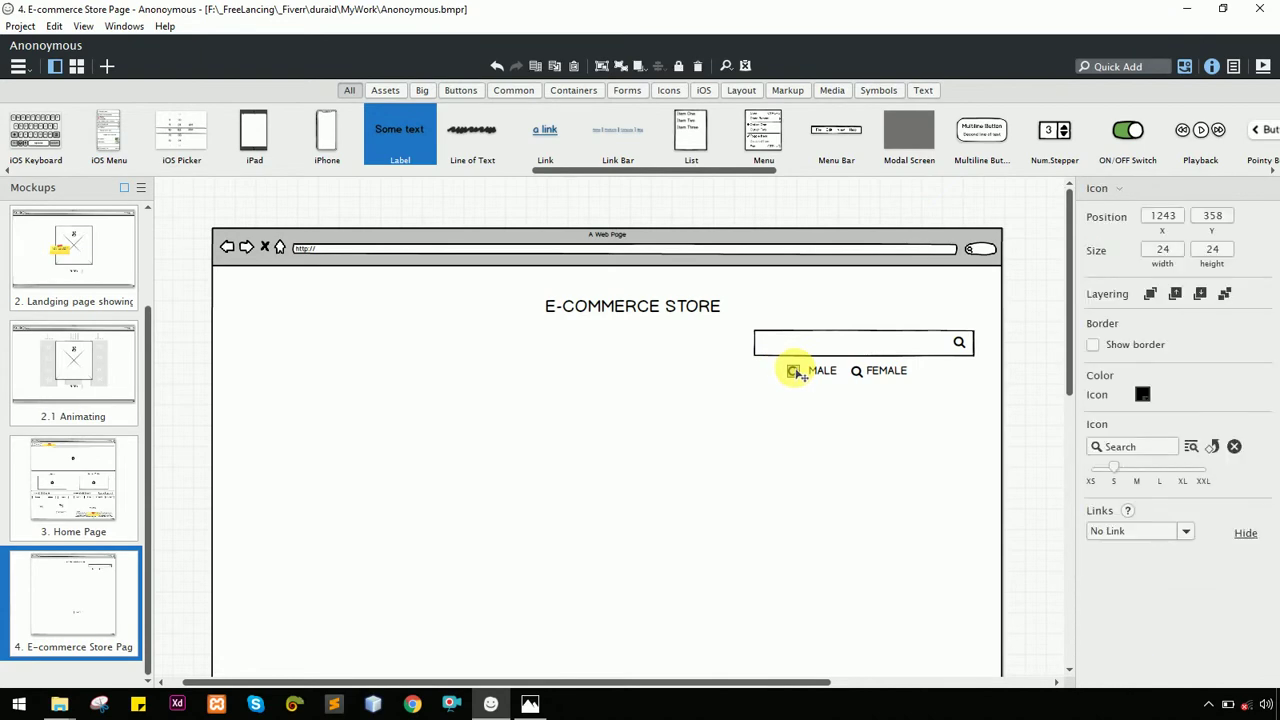
pyautogui.moveTo(794, 372); pyautogui.dragTo(797, 372)
# Replace the magnifiers beside the MALE and FEMALE labels with the matching male and female figure icons from the icon library
pyautogui.doubleClick(796, 372)
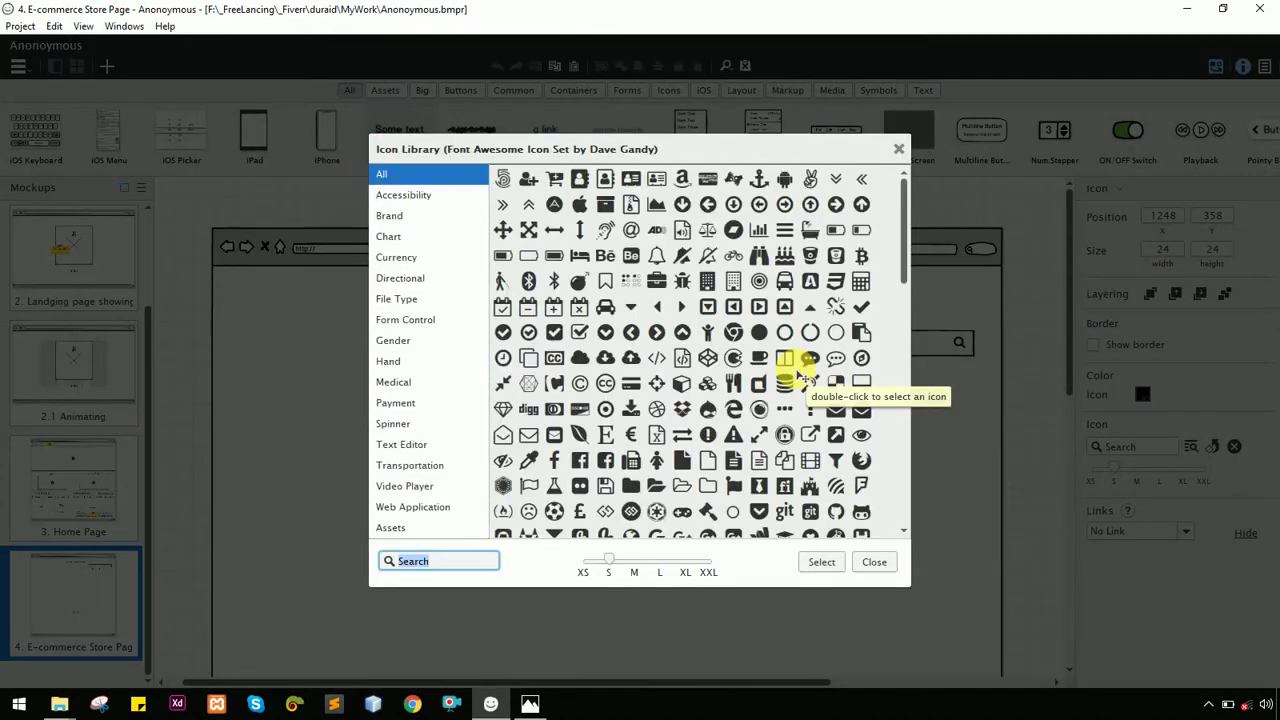
pyautogui.write('MALE')
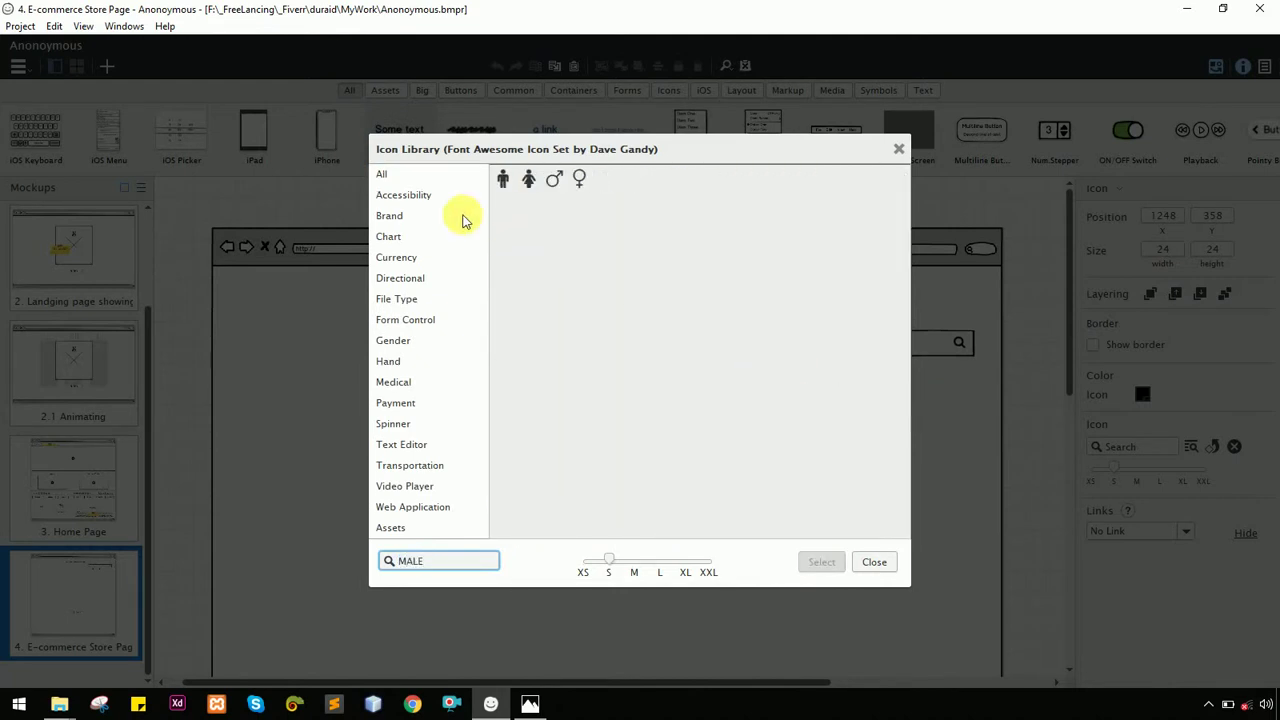
pyautogui.doubleClick(503, 178)
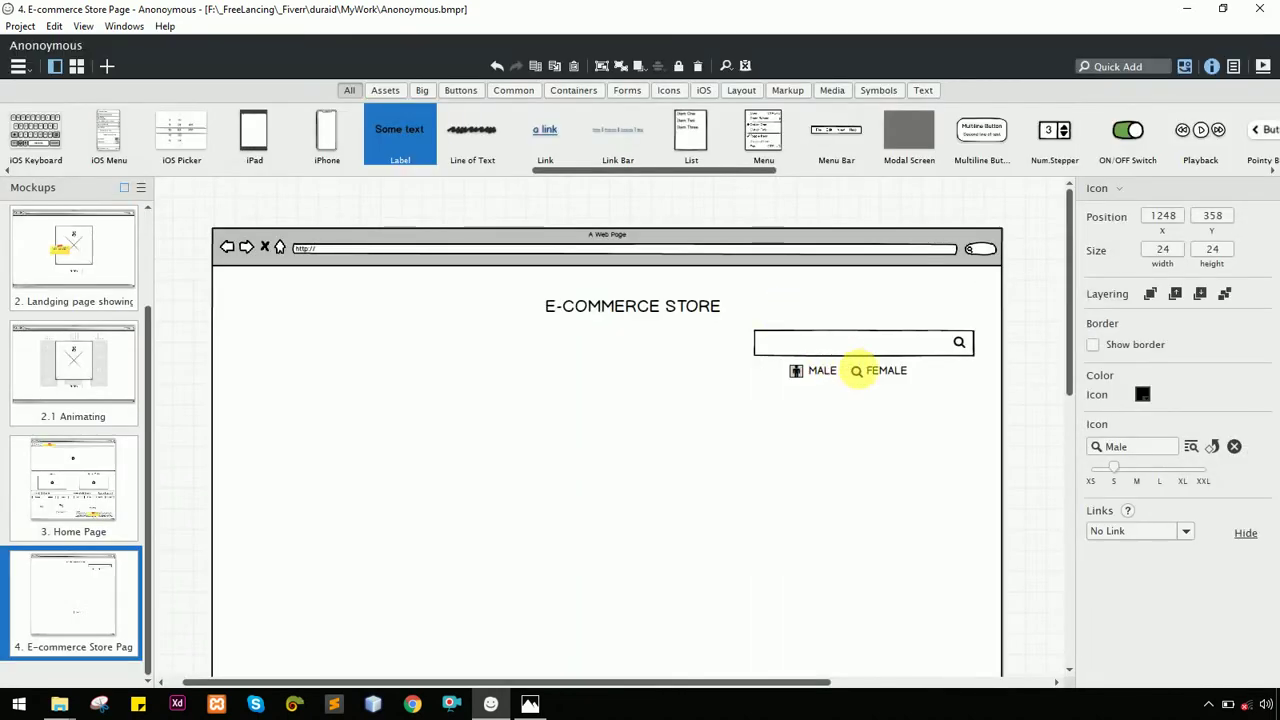
pyautogui.doubleClick(856, 371)
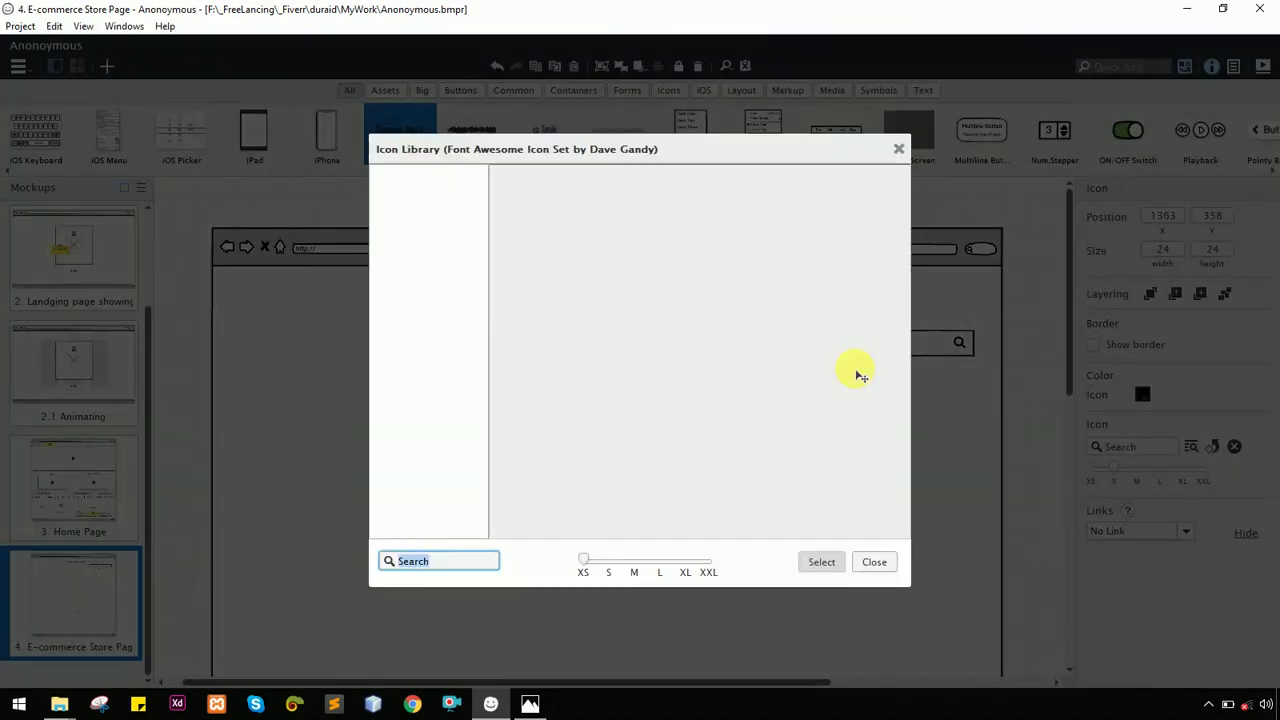
pyautogui.write('FEMA')
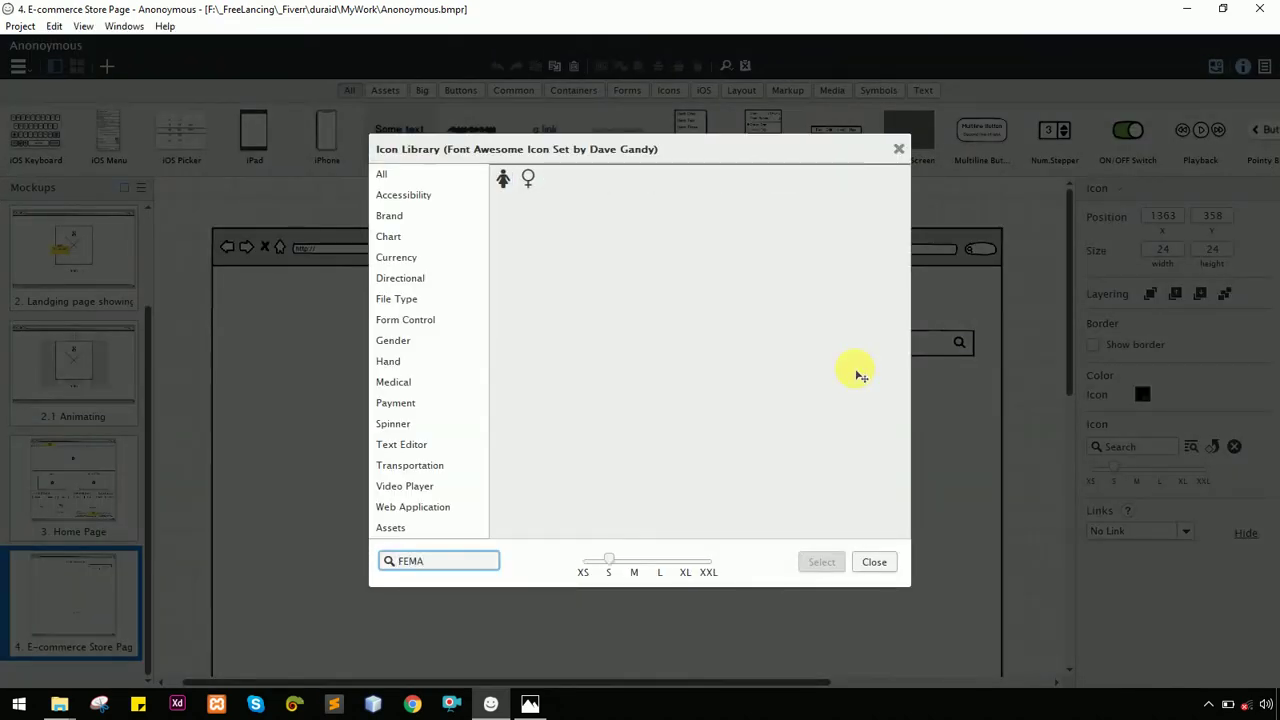
pyautogui.doubleClick(503, 178)
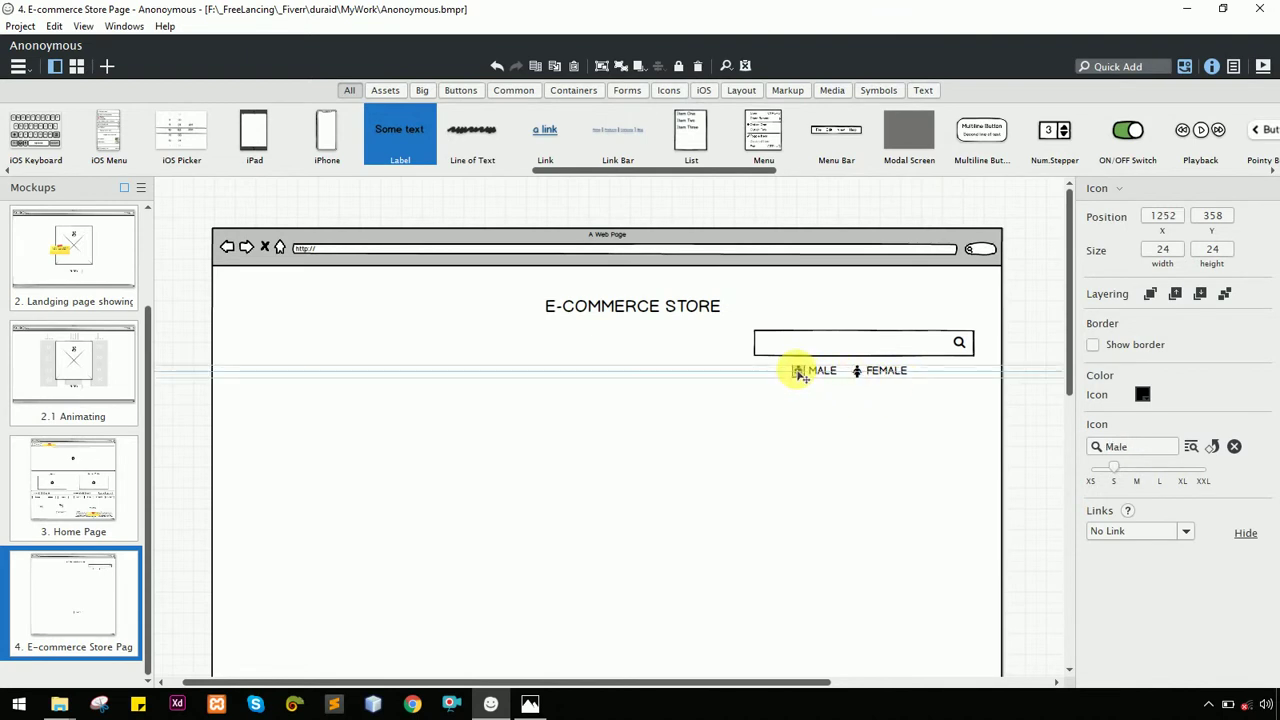
# Shift the MALE and FEMALE labels with their figure icons slightly down and to the right, away from the search box
pyautogui.moveTo(800, 374); pyautogui.dragTo(837, 388)
pyautogui.click(1008, 420)
pyautogui.click(1006, 406)
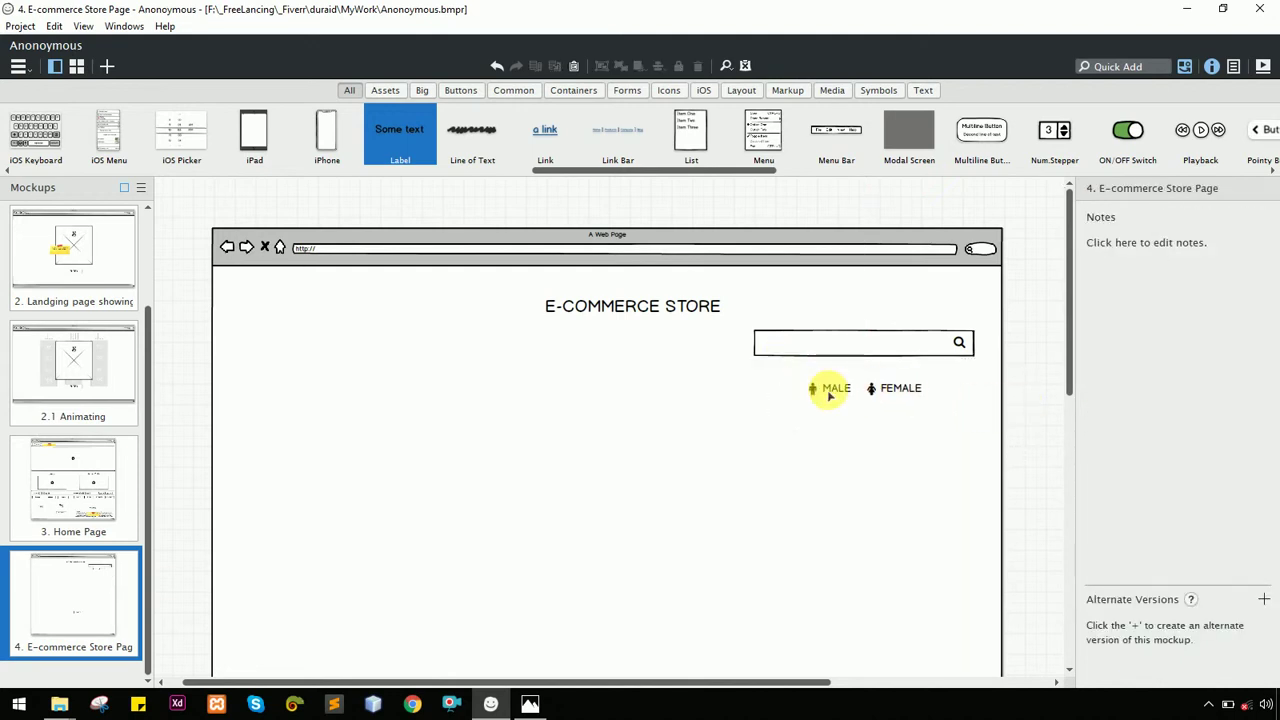
# Place a copy of the male icon above the MALE label at X 1319, Y 357, change it to Check Circle and set size M
pyautogui.moveTo(818, 395); pyautogui.dragTo(834, 371)
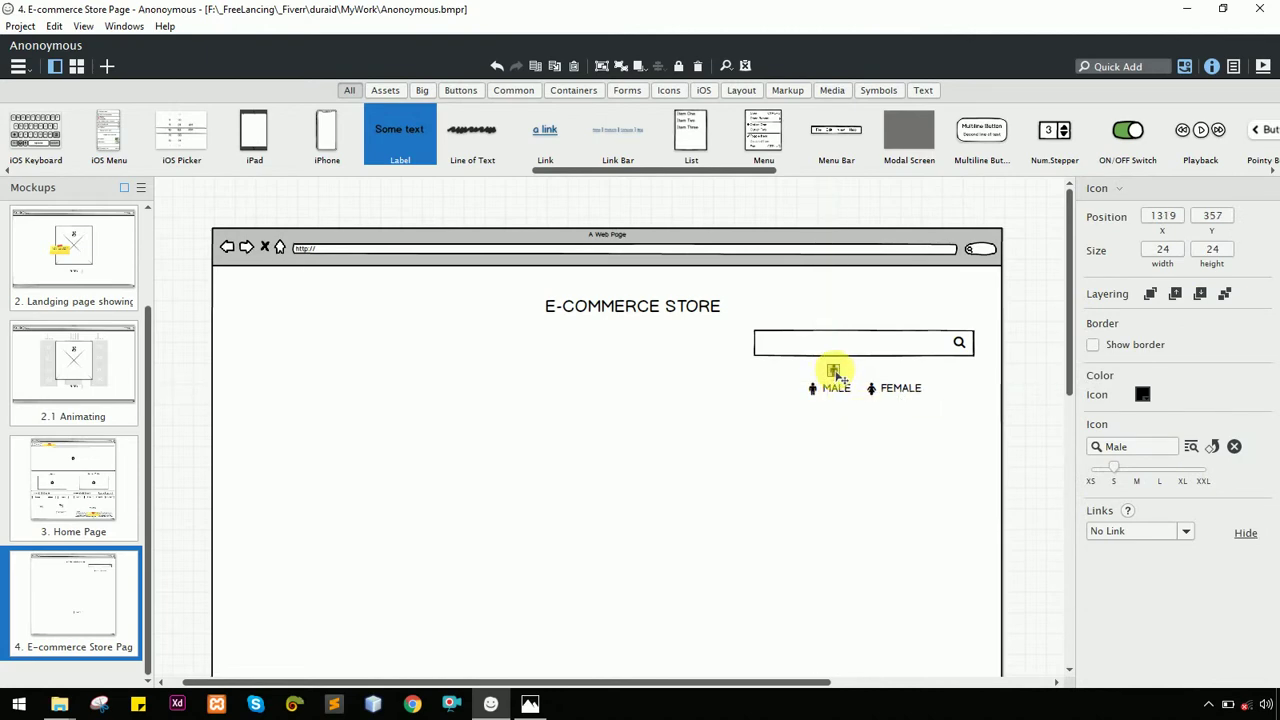
pyautogui.doubleClick(834, 372)
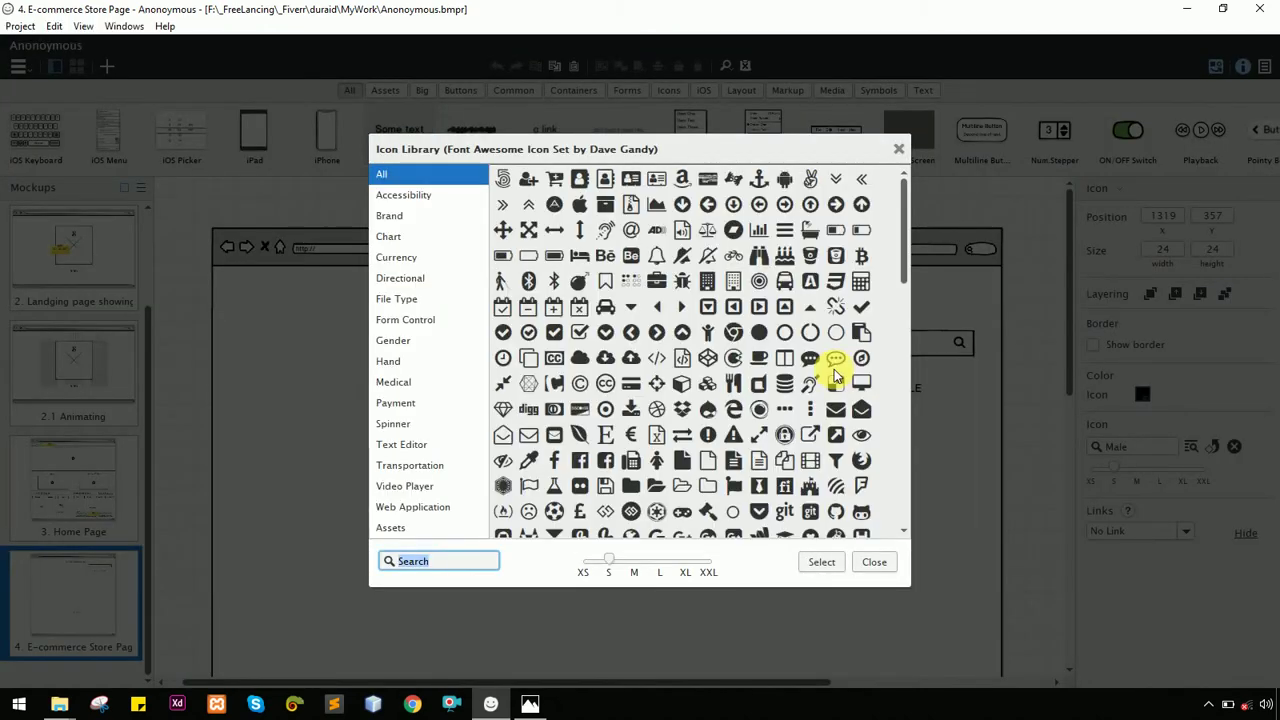
pyautogui.write('CHE')
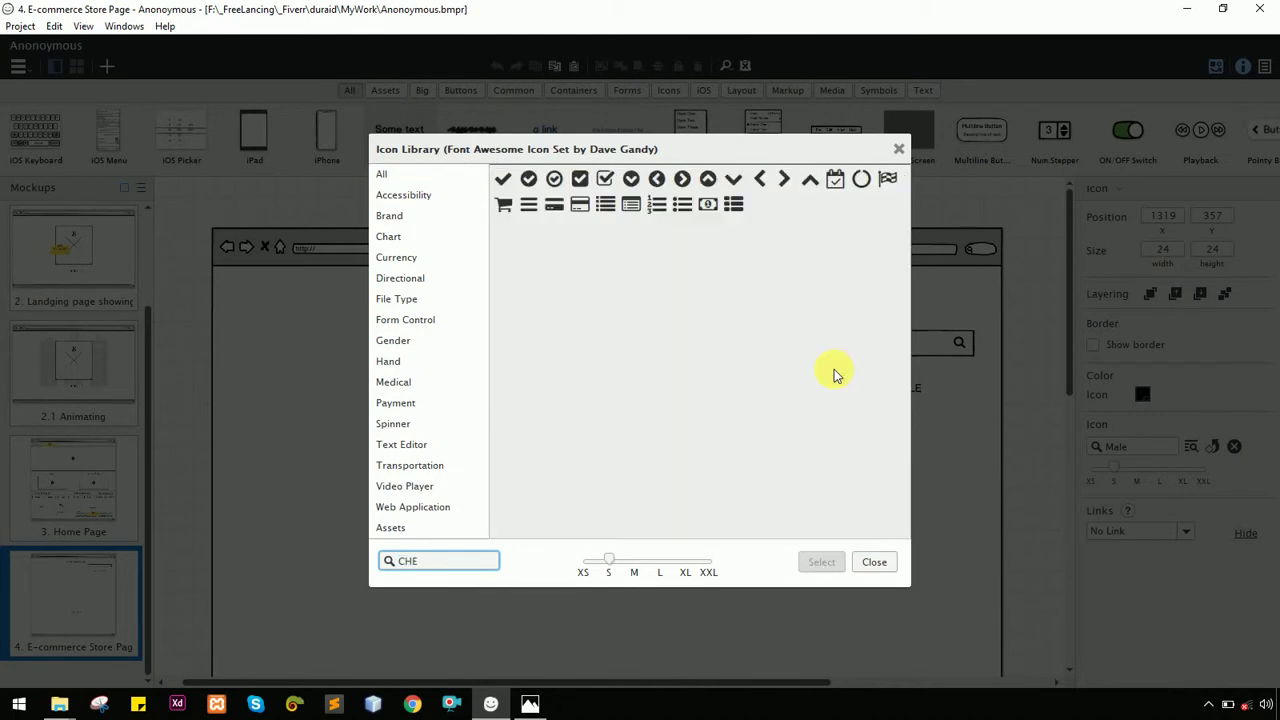
pyautogui.click(531, 182)
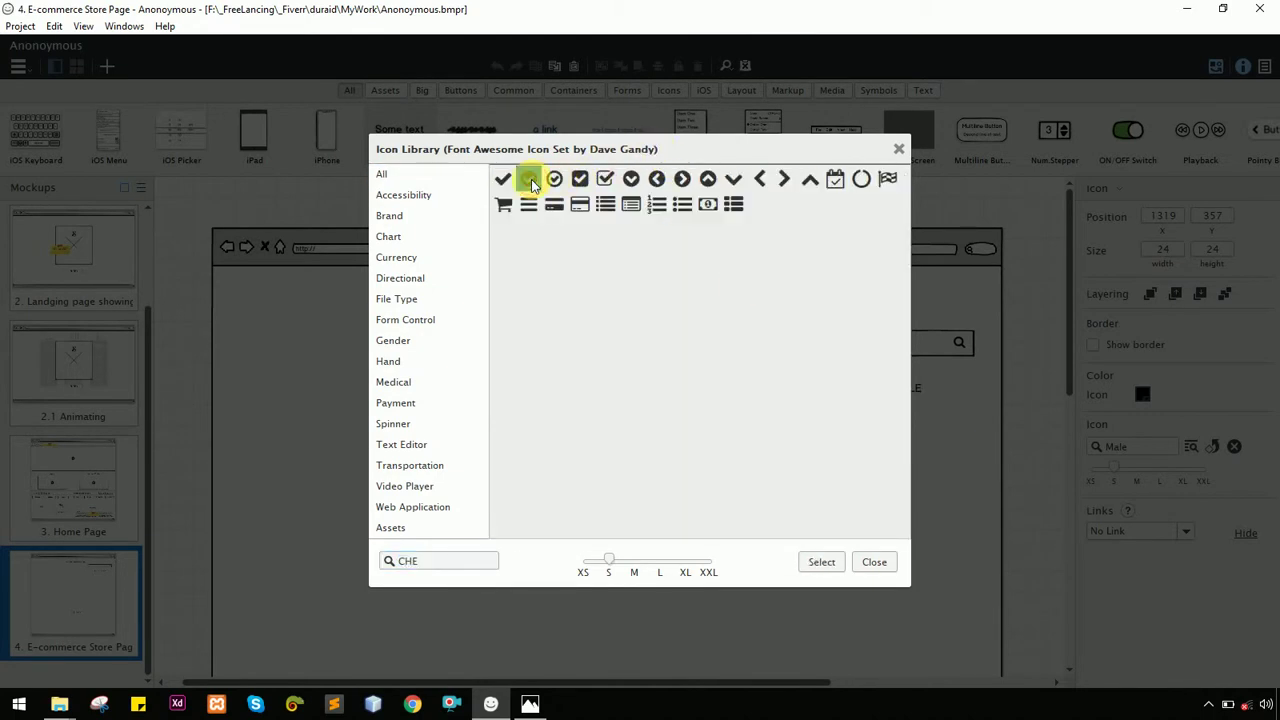
pyautogui.doubleClick(531, 182)
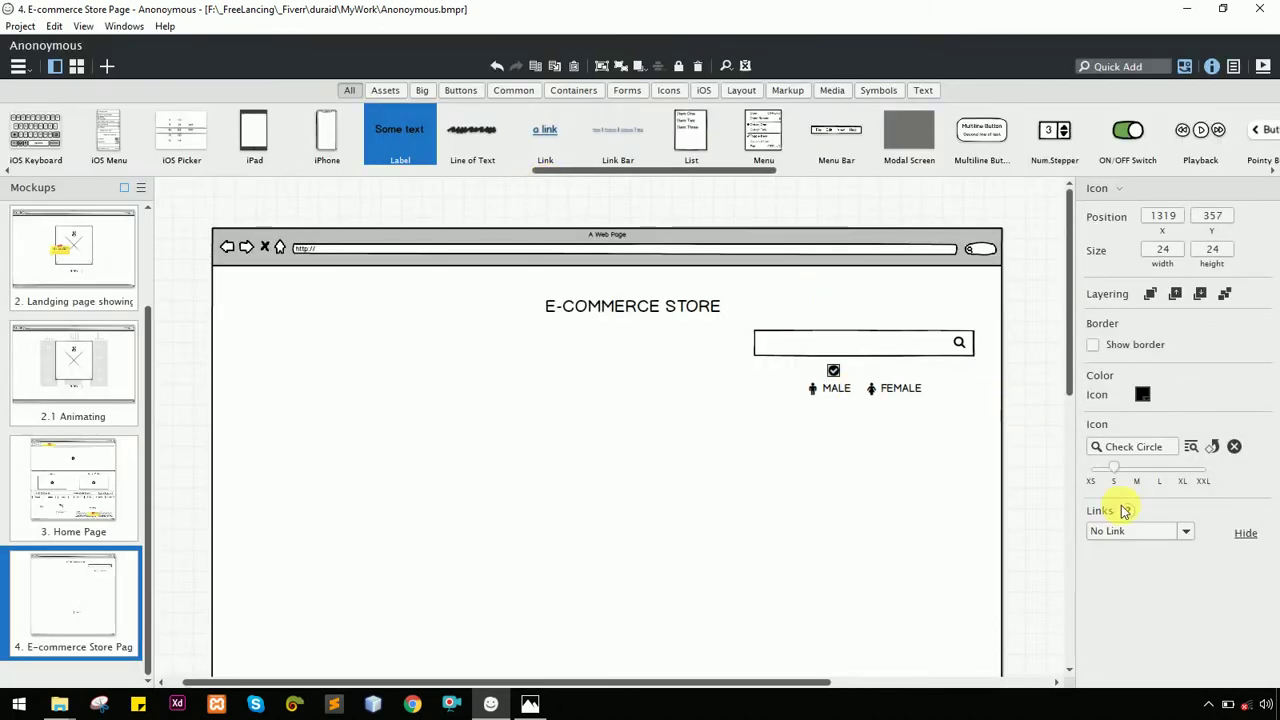
pyautogui.click(1139, 470)
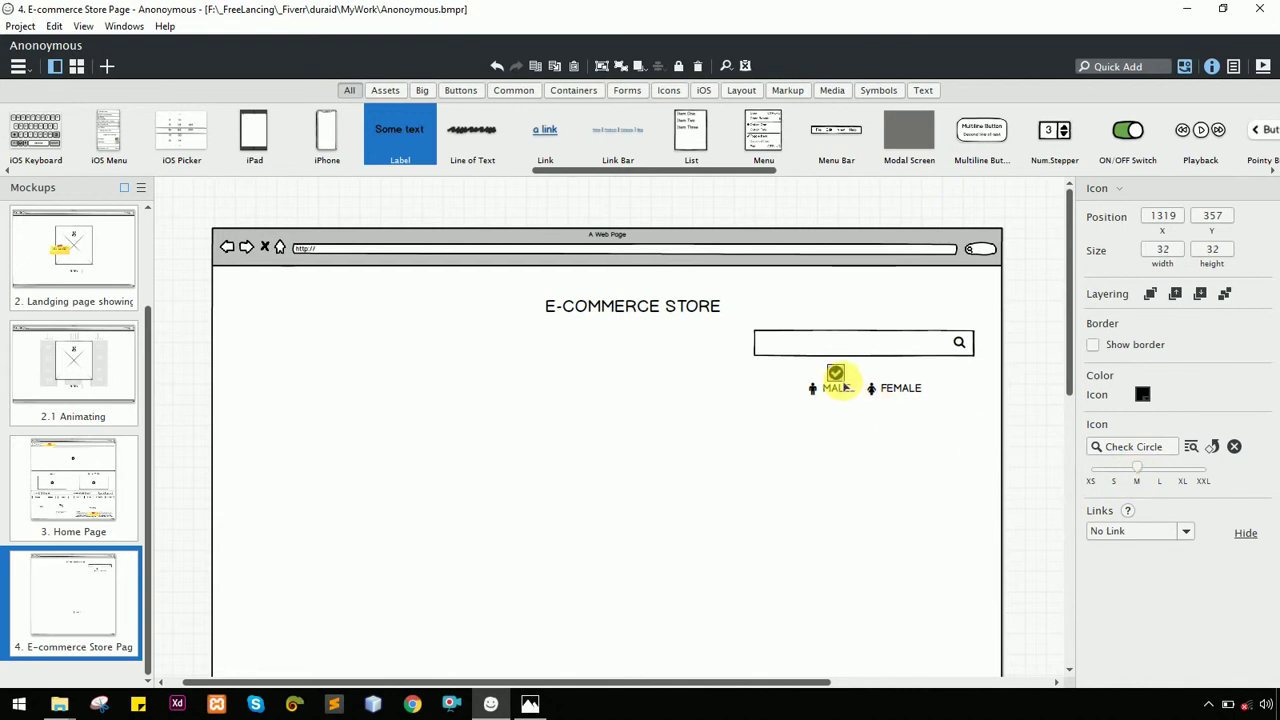
# Duplicate the Check Circle icon above the FEMALE label and fine-tune its position to X 1441, Y 357
pyautogui.moveTo(843, 383); pyautogui.dragTo(913, 384)
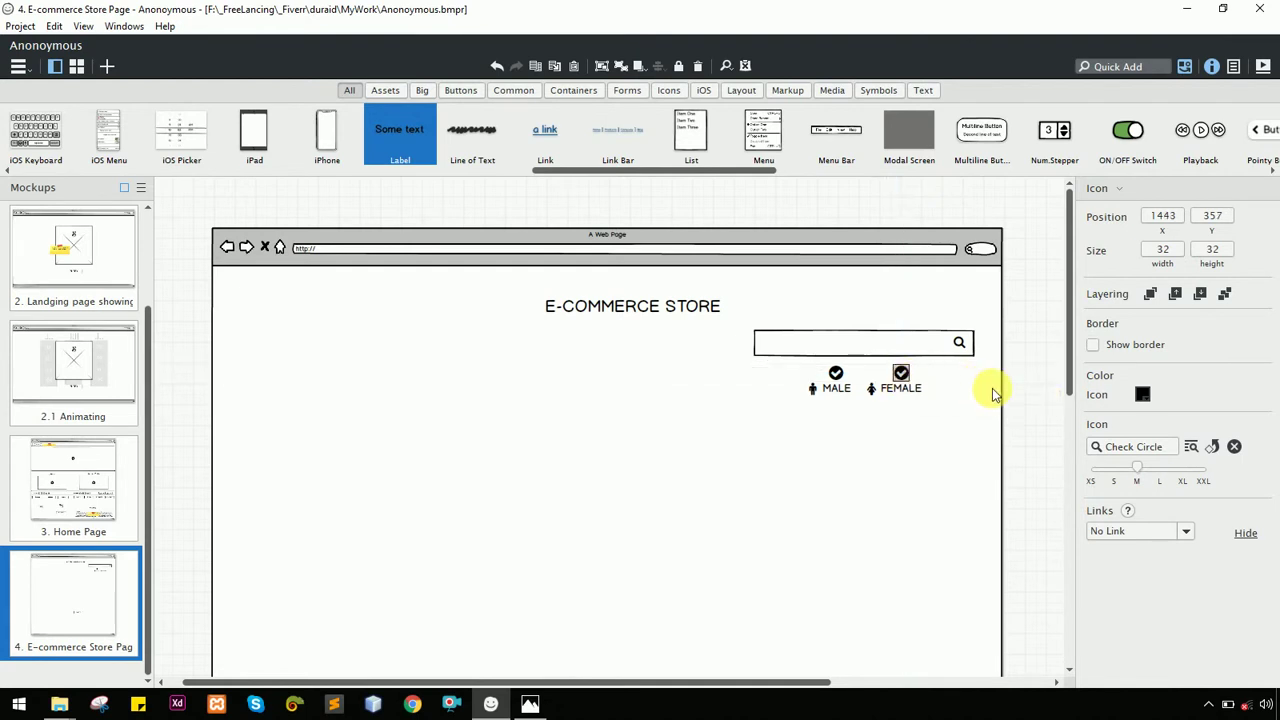
pyautogui.press('Up')
pyautogui.press('Up')
pyautogui.press('Down')
pyautogui.press('Down')
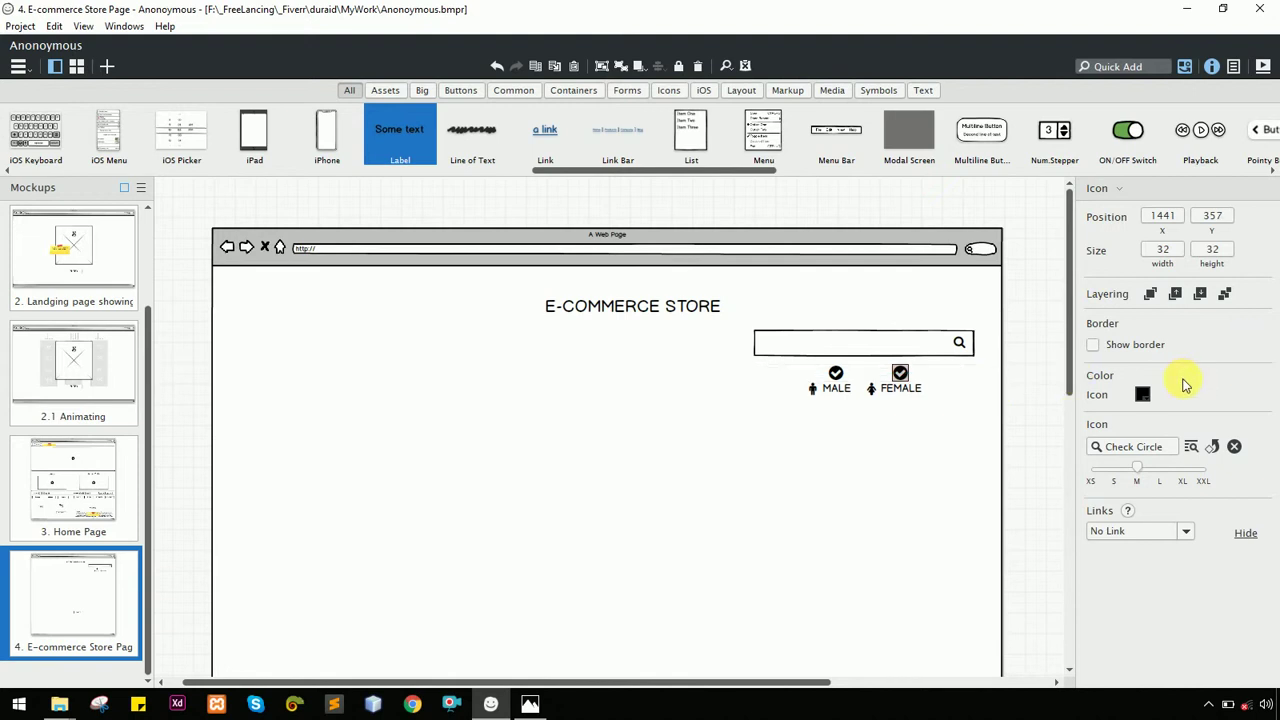
# Recolor the Check Circle icon above the FEMALE label to light gray
pyautogui.click(1143, 396)
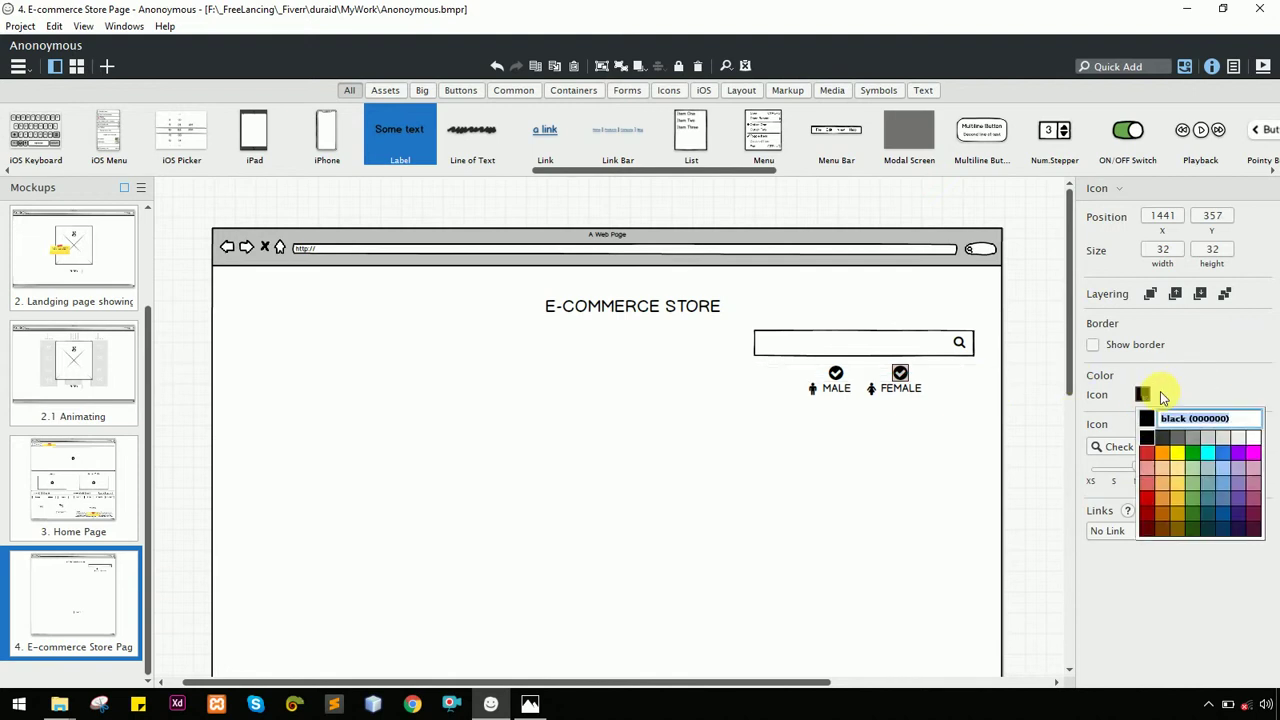
pyautogui.click(1207, 436)
pyautogui.click(772, 424)
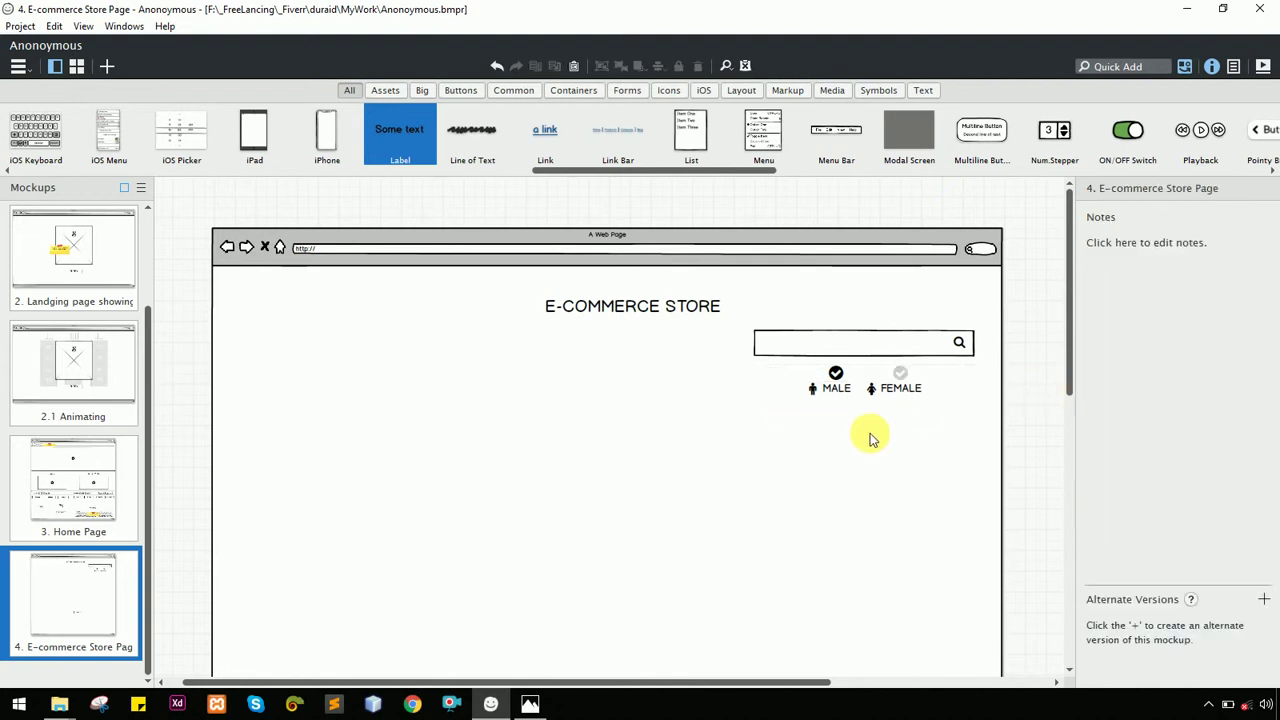
# Place a copy of the search box rectangle at X 283, Y 467 and resize it to 227 by 209 as a product card
pyautogui.scroll(-1, 830, 383)
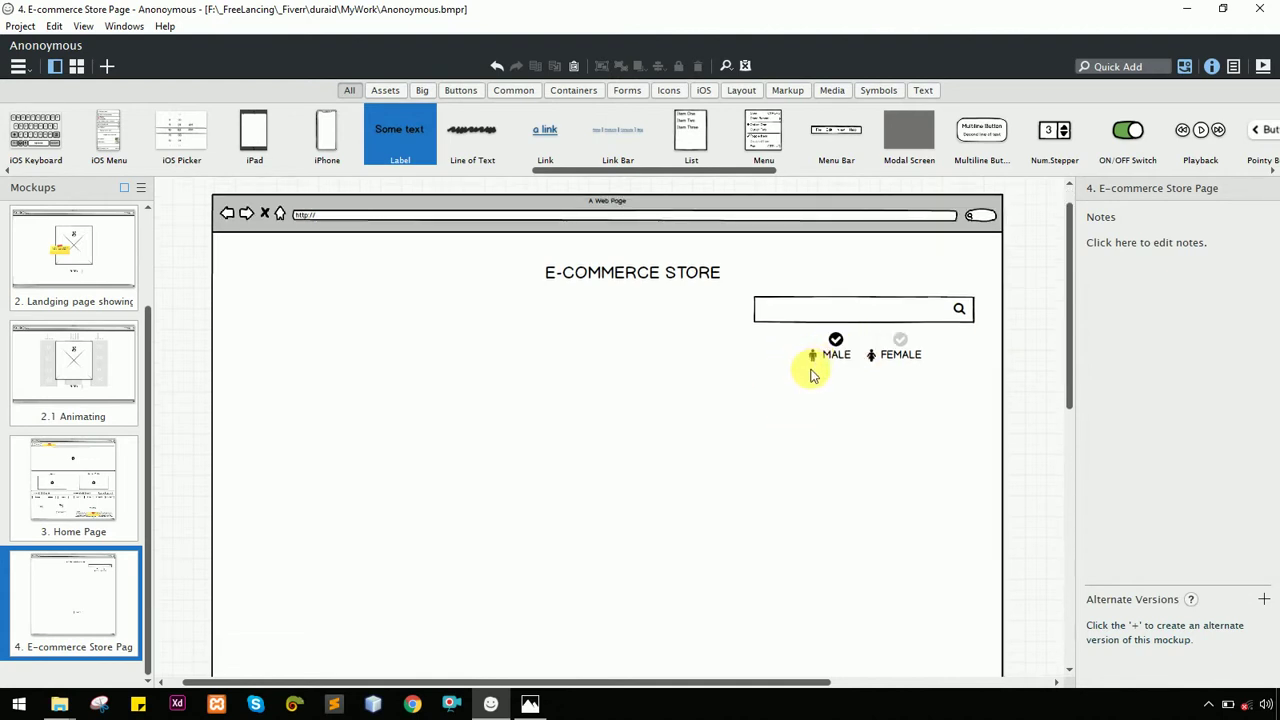
pyautogui.hotkey('ctrl', '-')
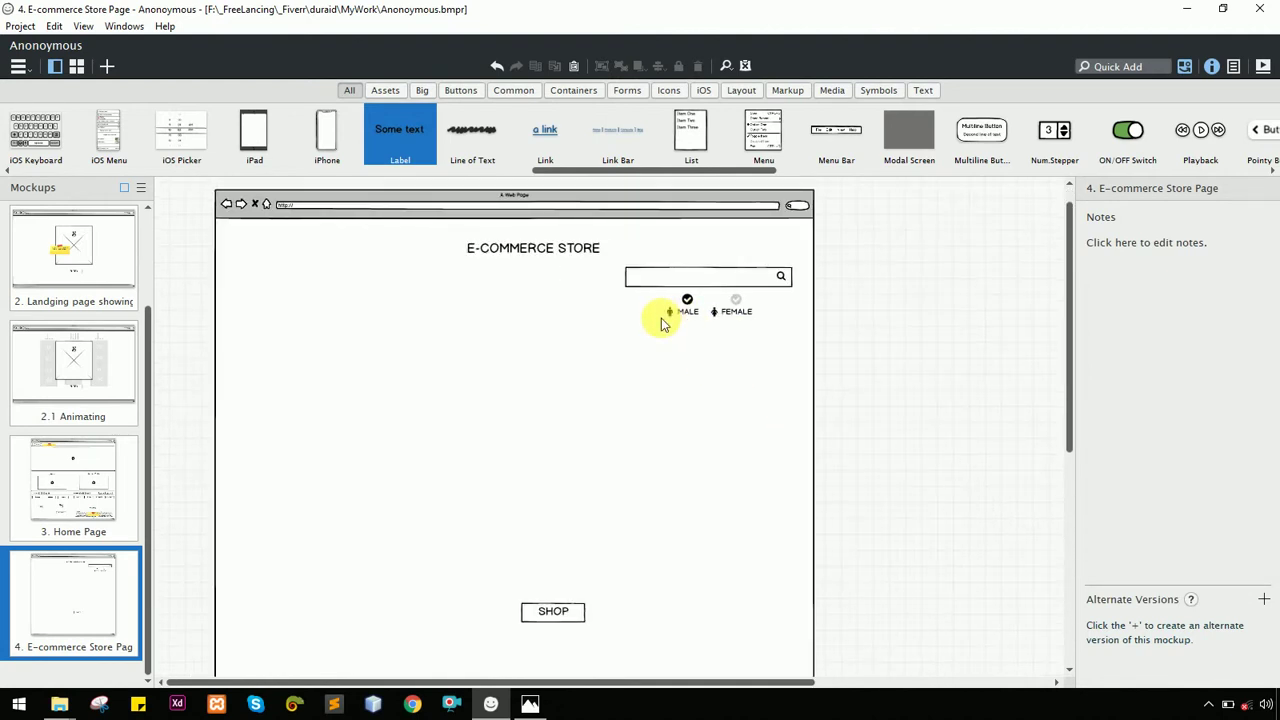
pyautogui.scroll(-1, 650, 321)
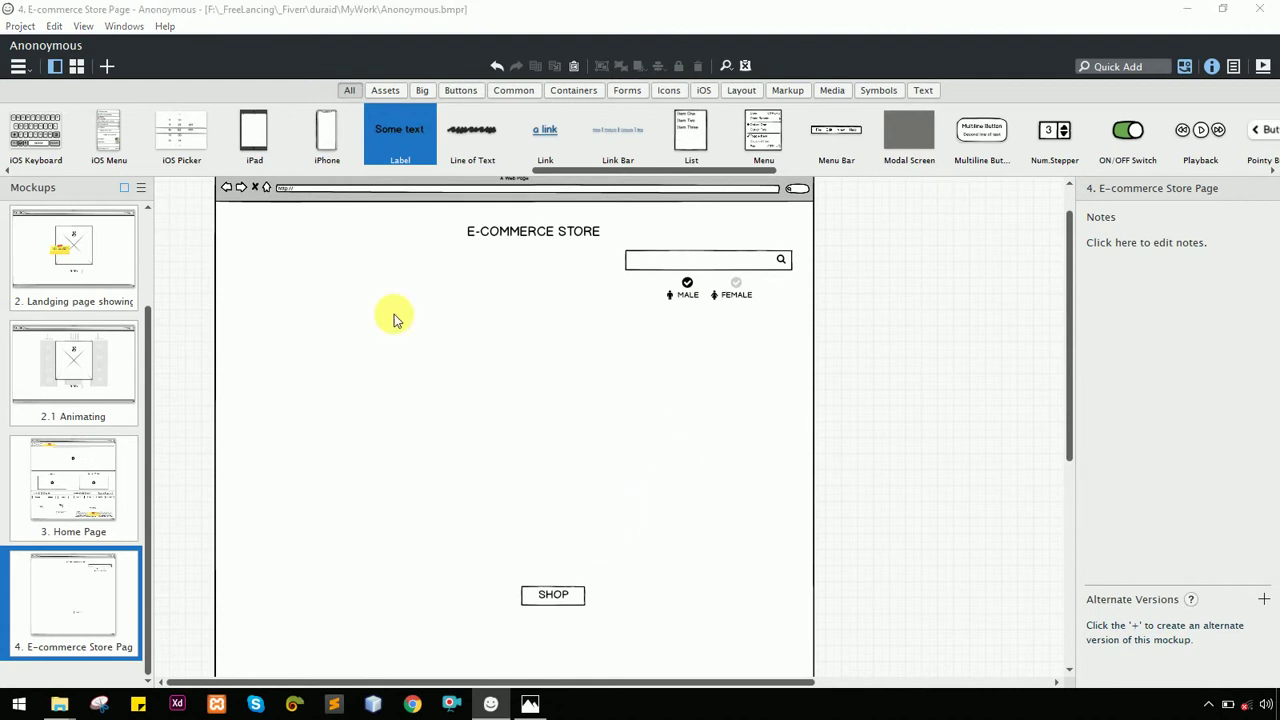
pyautogui.hotkey('alt', 'Tab')
pyautogui.hotkey('alt', 'Tab')
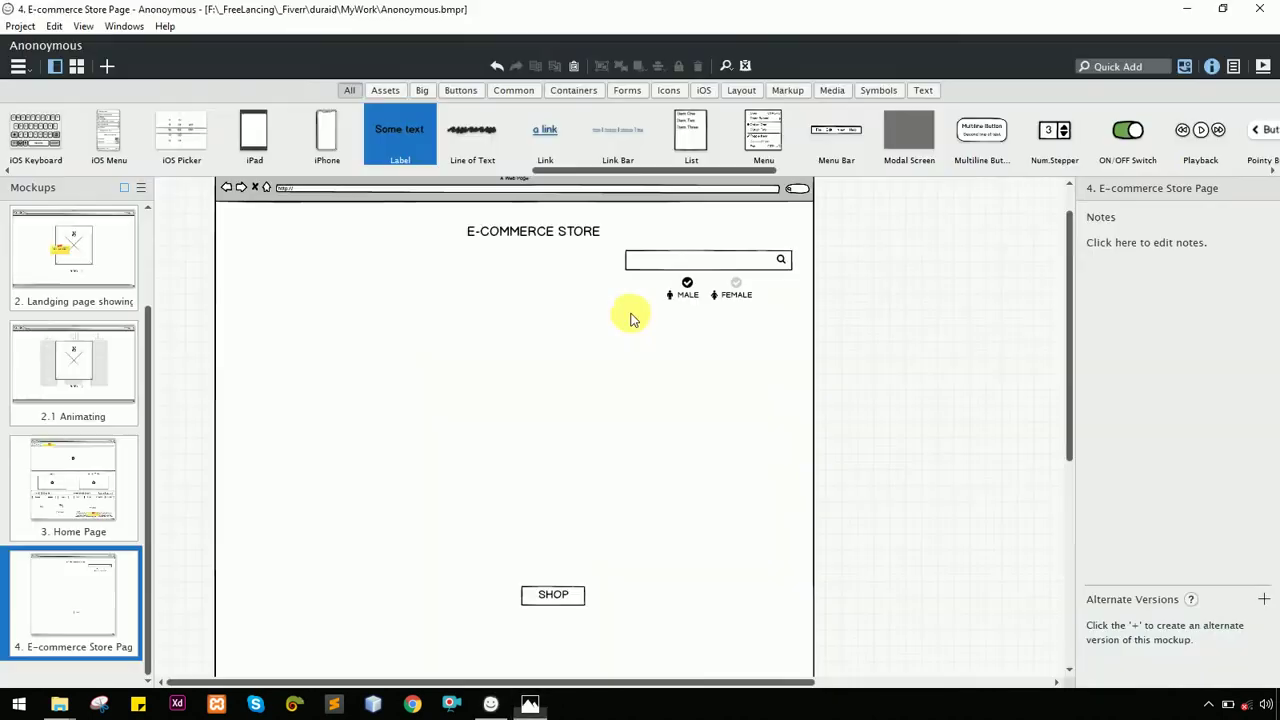
pyautogui.click(676, 265)
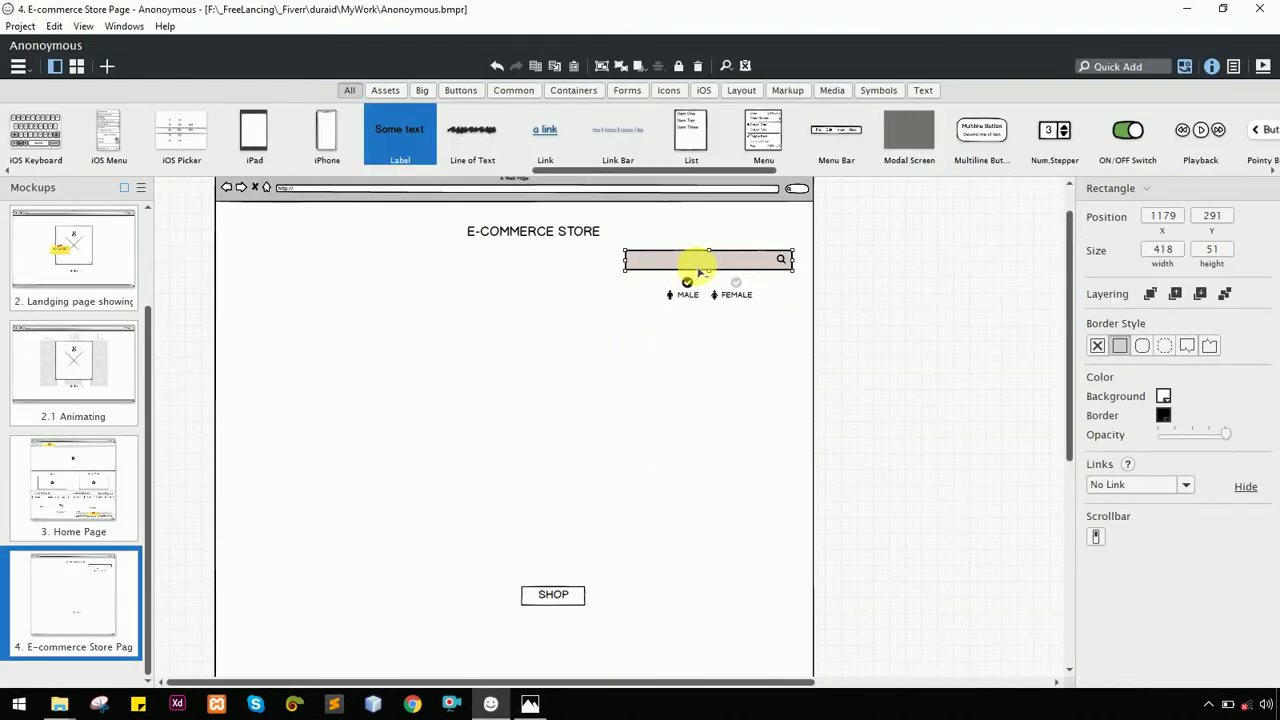
pyautogui.moveTo(700, 272); pyautogui.dragTo(356, 333)
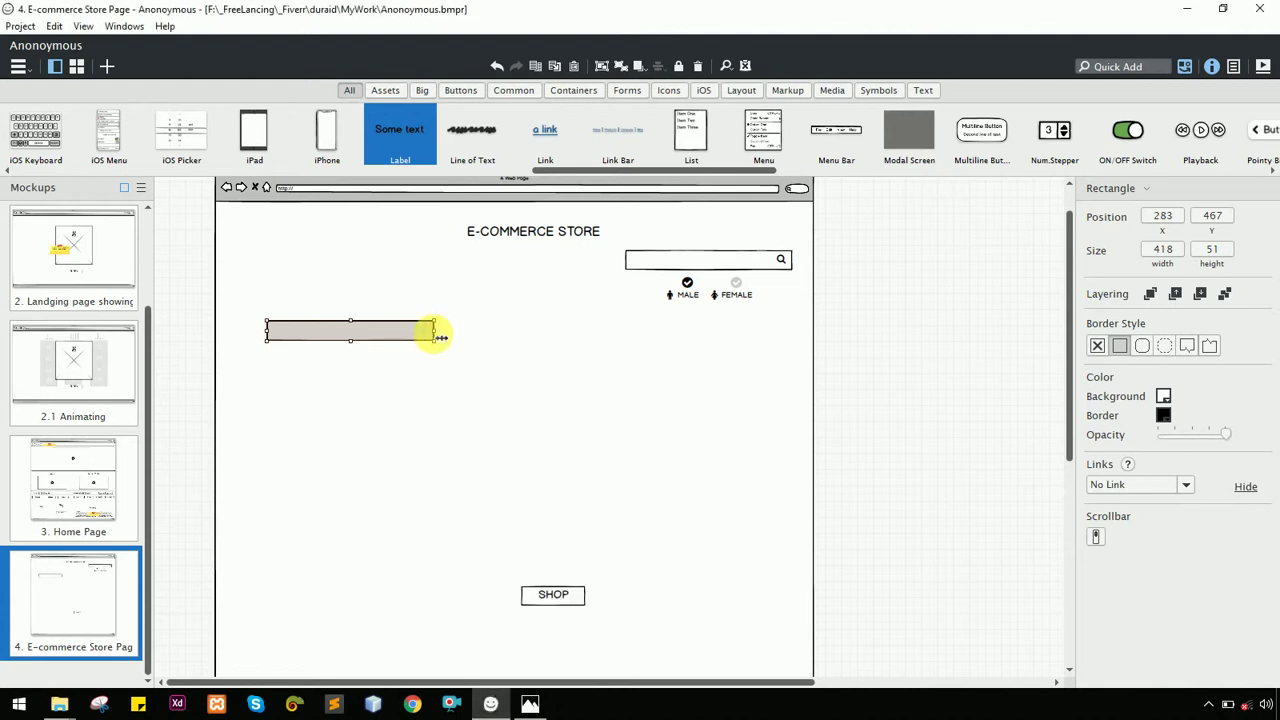
pyautogui.moveTo(436, 333); pyautogui.dragTo(342, 405)
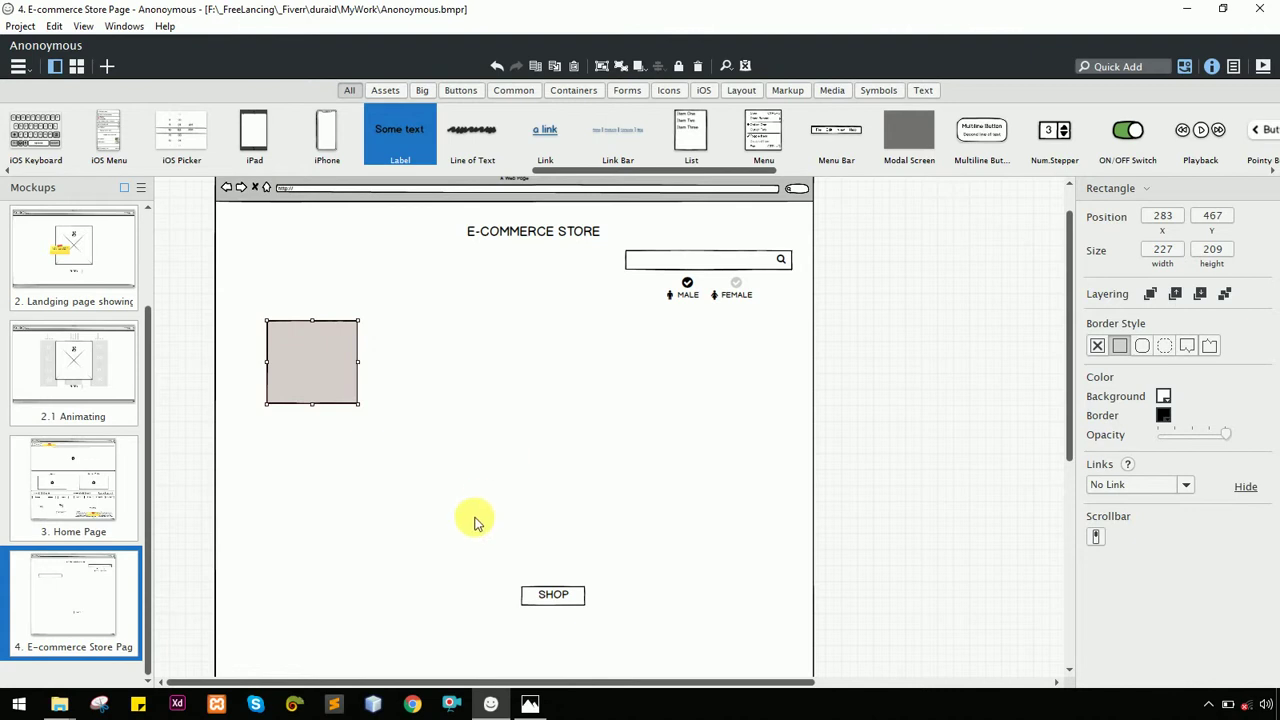
pyautogui.click(402, 418)
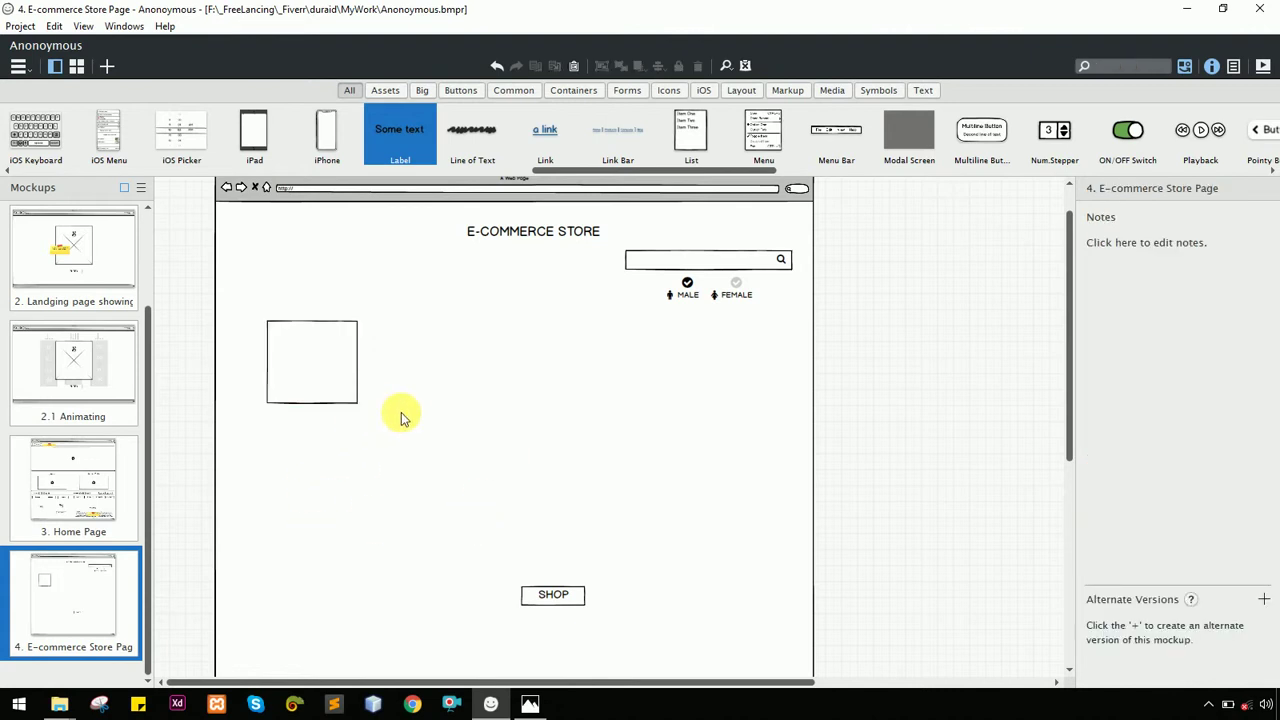
# Add an image placeholder inside the product card at X 299, Y 483, sized 195 by 119
pyautogui.write('image')
pyautogui.press('Return')
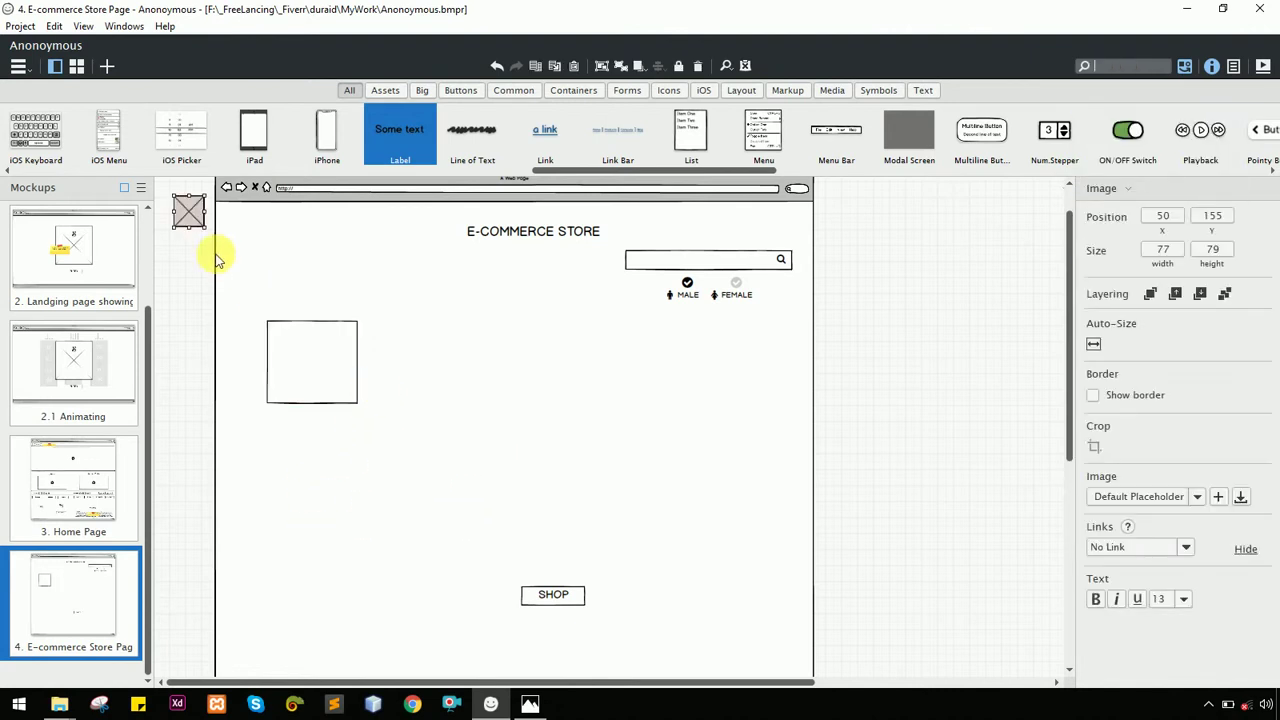
pyautogui.moveTo(190, 212)
pyautogui.mouseDown()
pyautogui.moveTo(303, 330)
pyautogui.moveTo(296, 343)
pyautogui.moveTo(354, 380)
pyautogui.mouseUp()
pyautogui.hotkey('alt', 'Tab')
pyautogui.hotkey('alt', 'Tab')
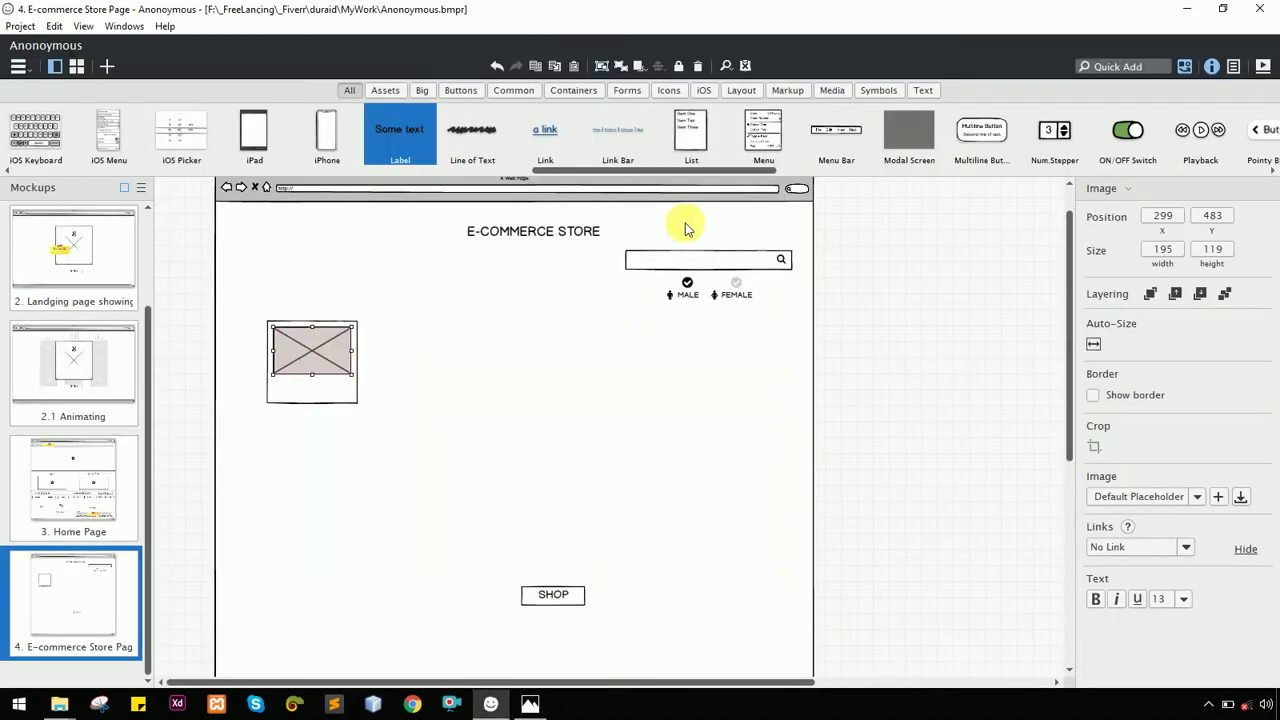
# Place a copy of the MALE label below the card's image at X 299, Y 618 and change its text to T-shirt
pyautogui.click(690, 297)
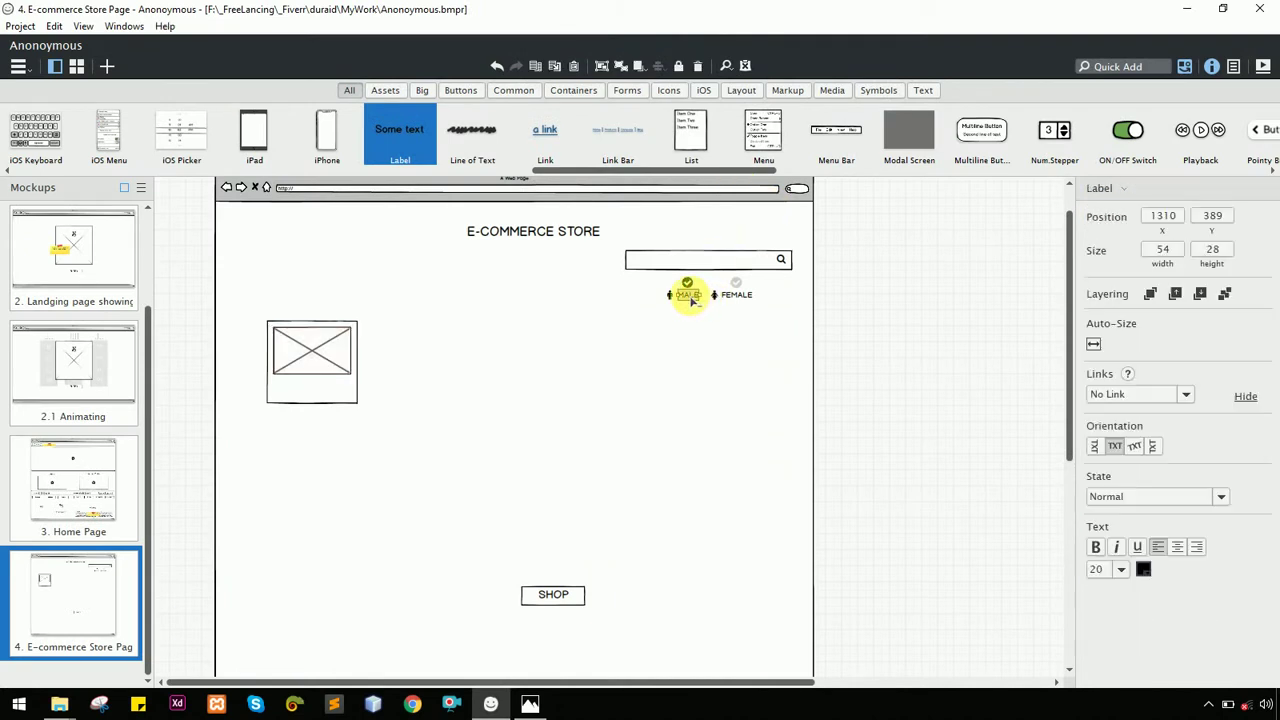
pyautogui.moveTo(692, 295); pyautogui.dragTo(291, 396)
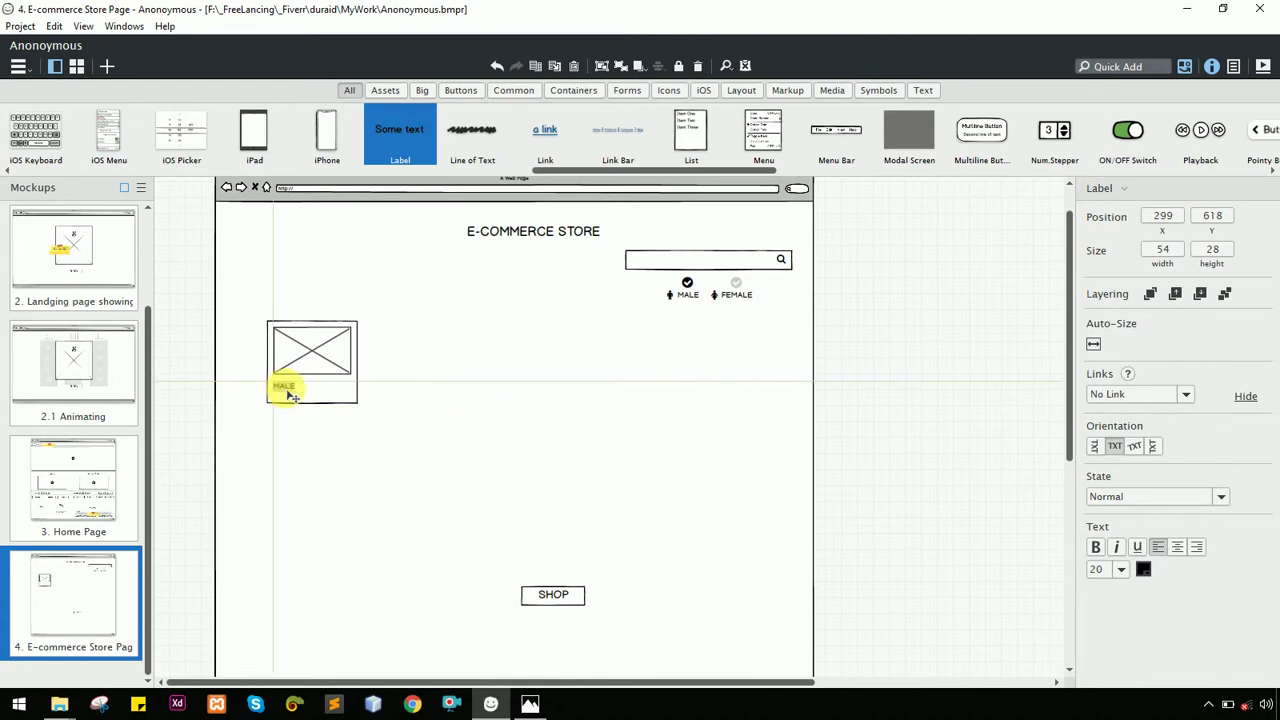
pyautogui.moveTo(290, 396); pyautogui.dragTo(289, 396)
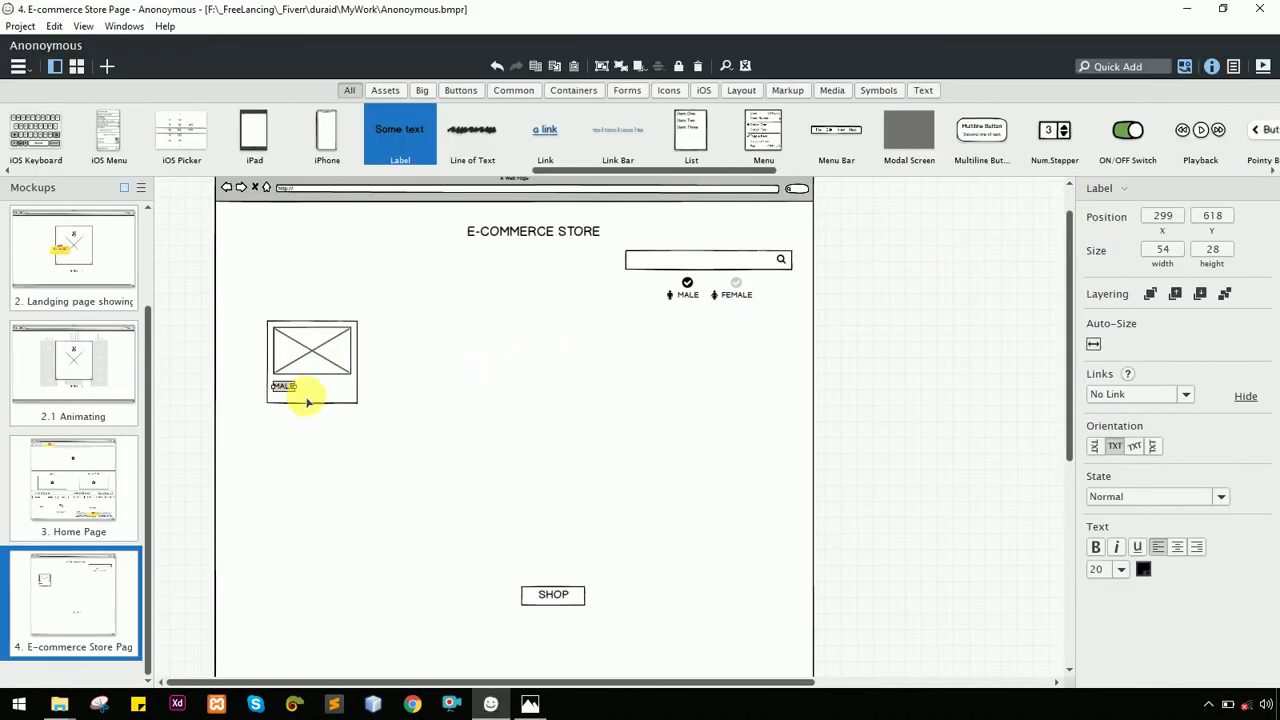
pyautogui.doubleClick(284, 390)
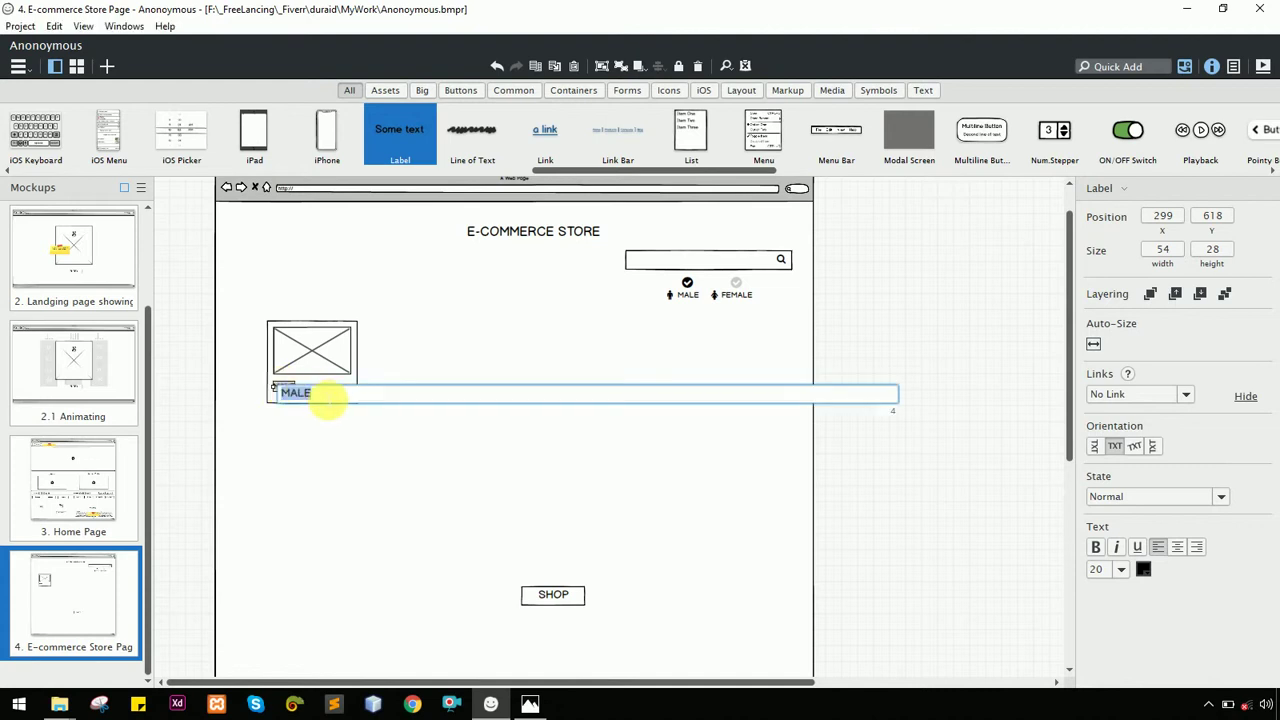
pyautogui.write('T-shirt')
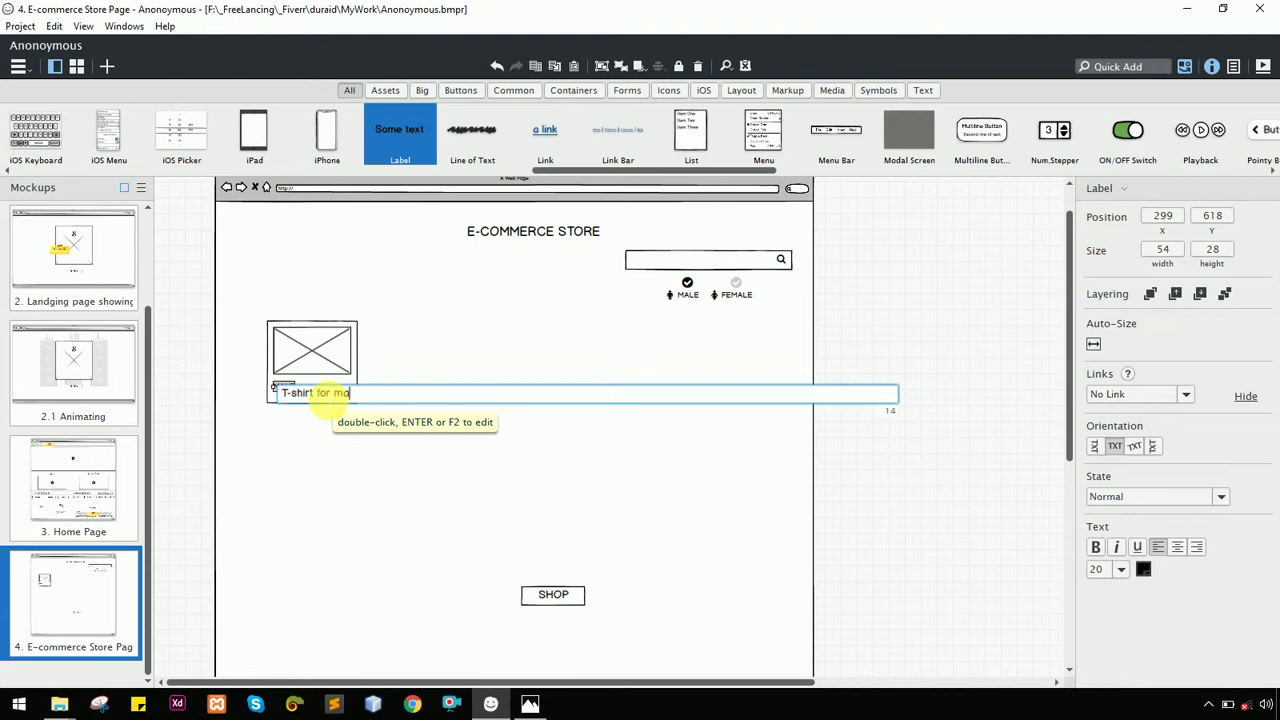
pyautogui.press('Return')
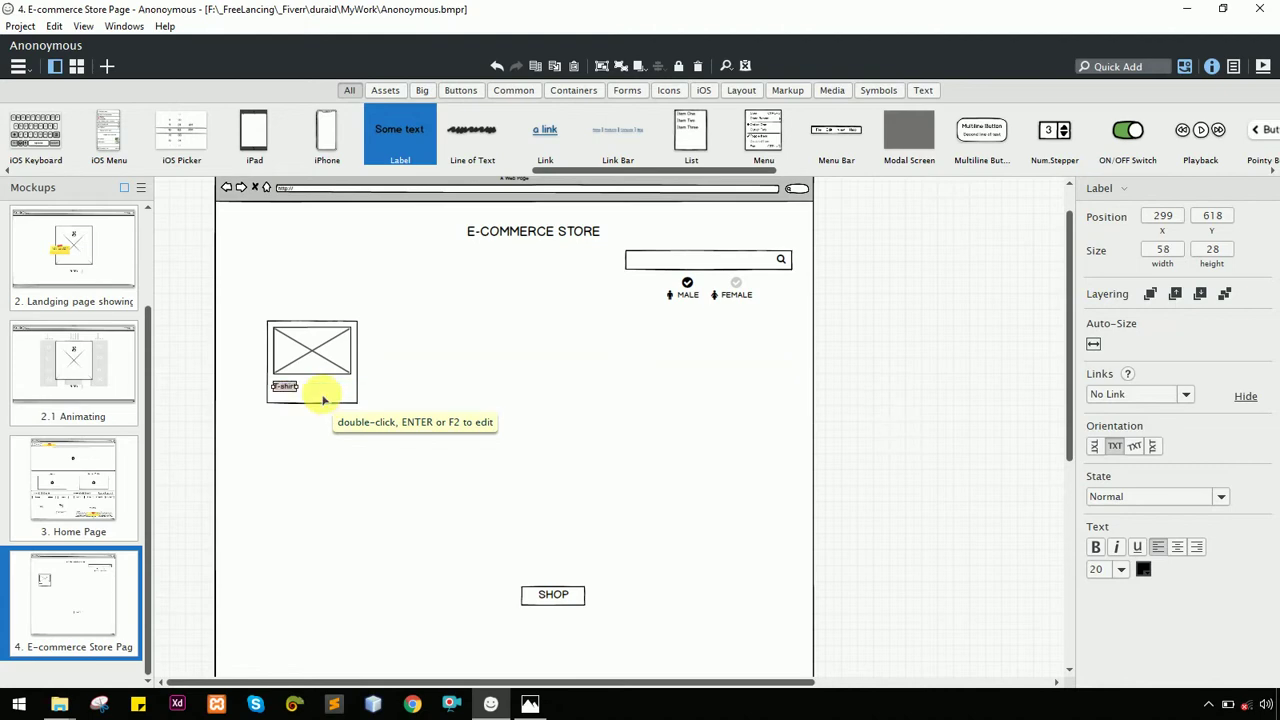
# Check the store layout in the hand-drawn sketch and extend the product card rectangle's height to 222
pyautogui.hotkey('alt', 'Tab')
pyautogui.hotkey('alt', 'Tab')
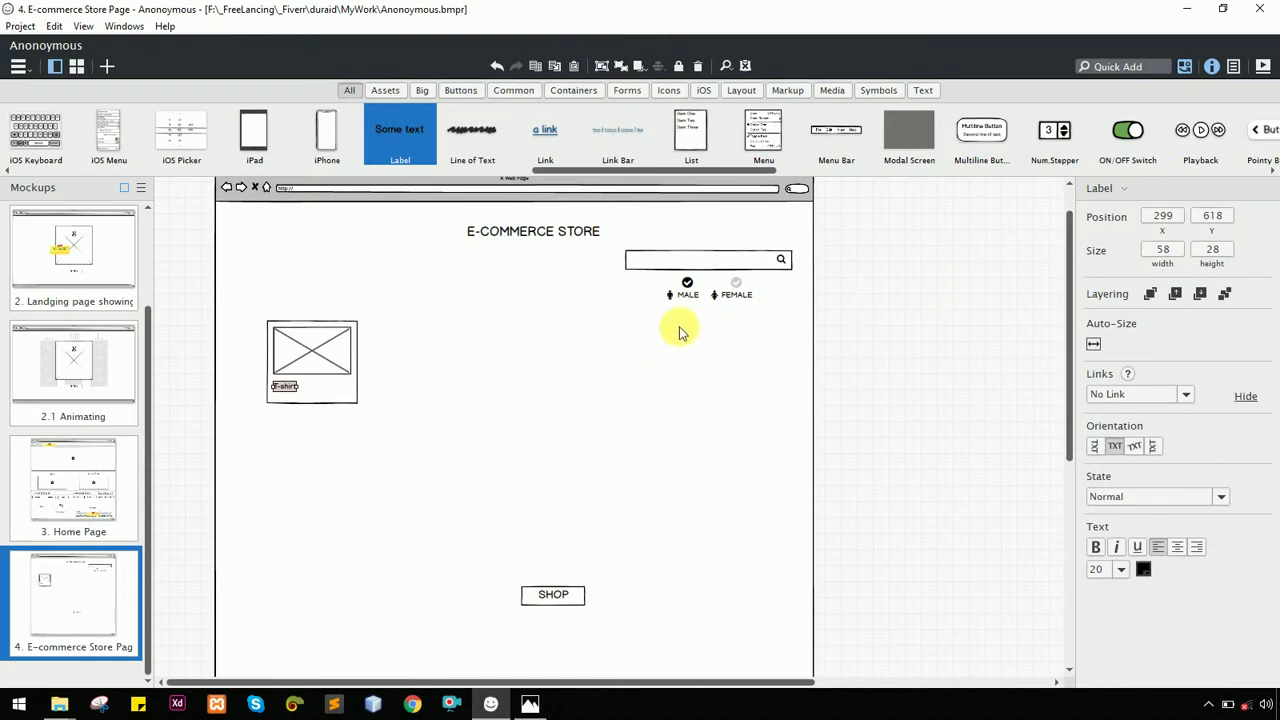
pyautogui.hotkey('alt', 'Tab')
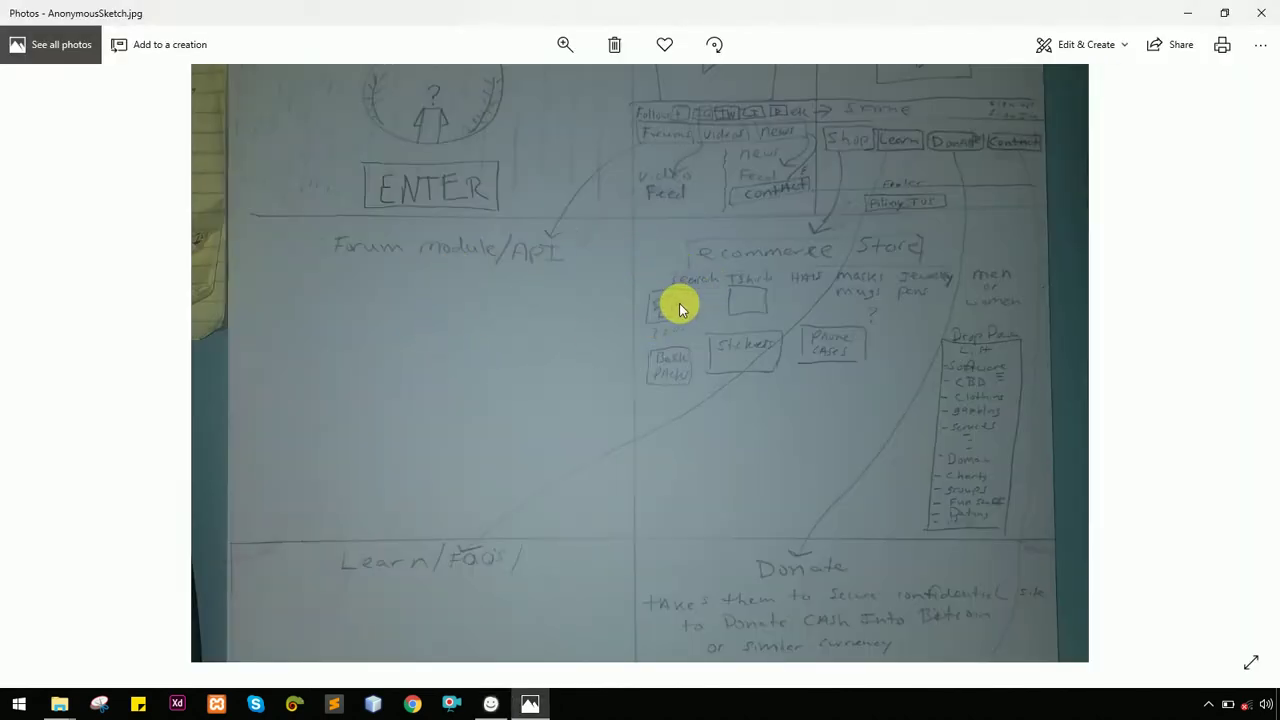
pyautogui.hotkey('alt', 'Tab')
pyautogui.click(325, 398)
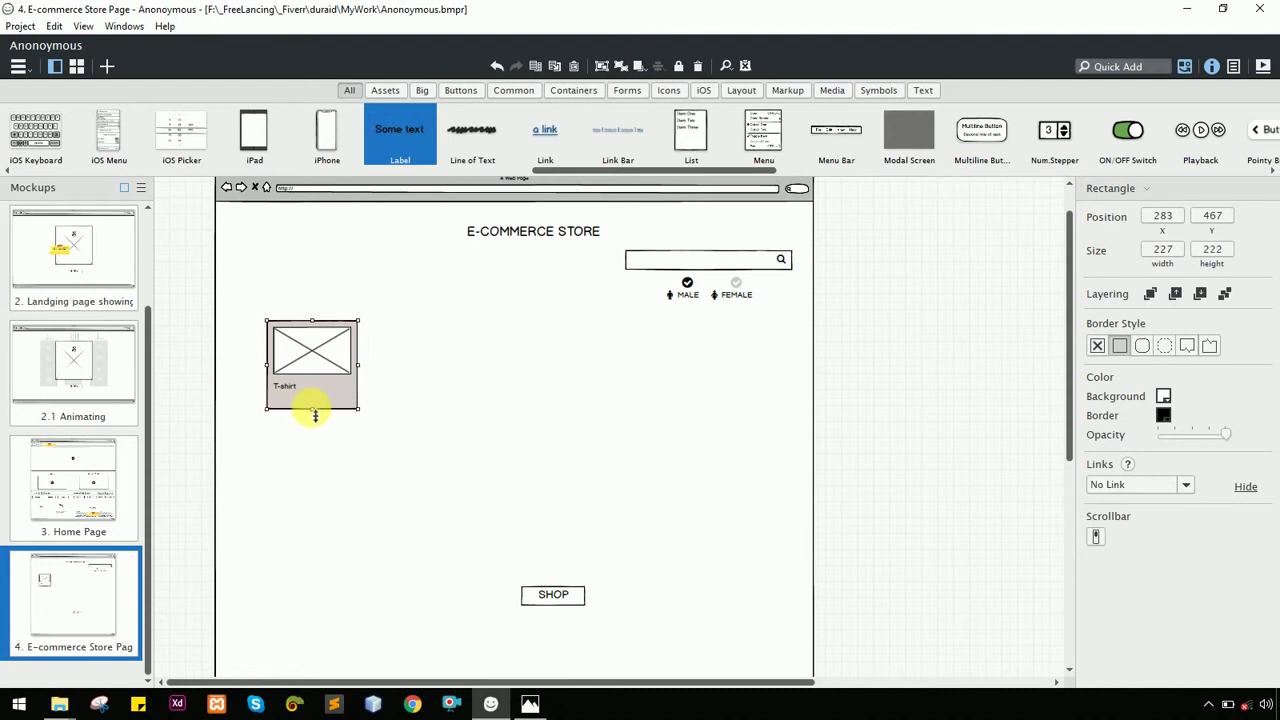
# Duplicate the T-shirt label directly below itself at X 299, Y 646 and change the copy's text to 250 USD
pyautogui.click(280, 392)
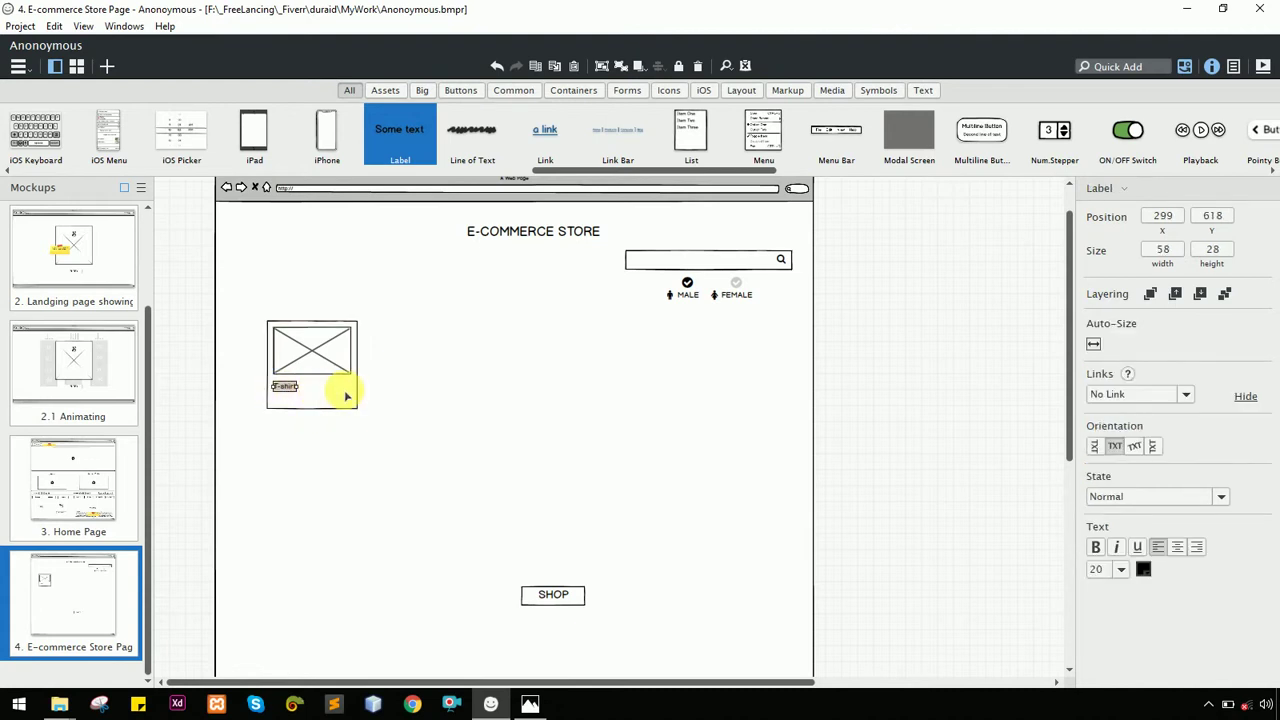
pyautogui.moveTo(288, 397); pyautogui.dragTo(287, 404)
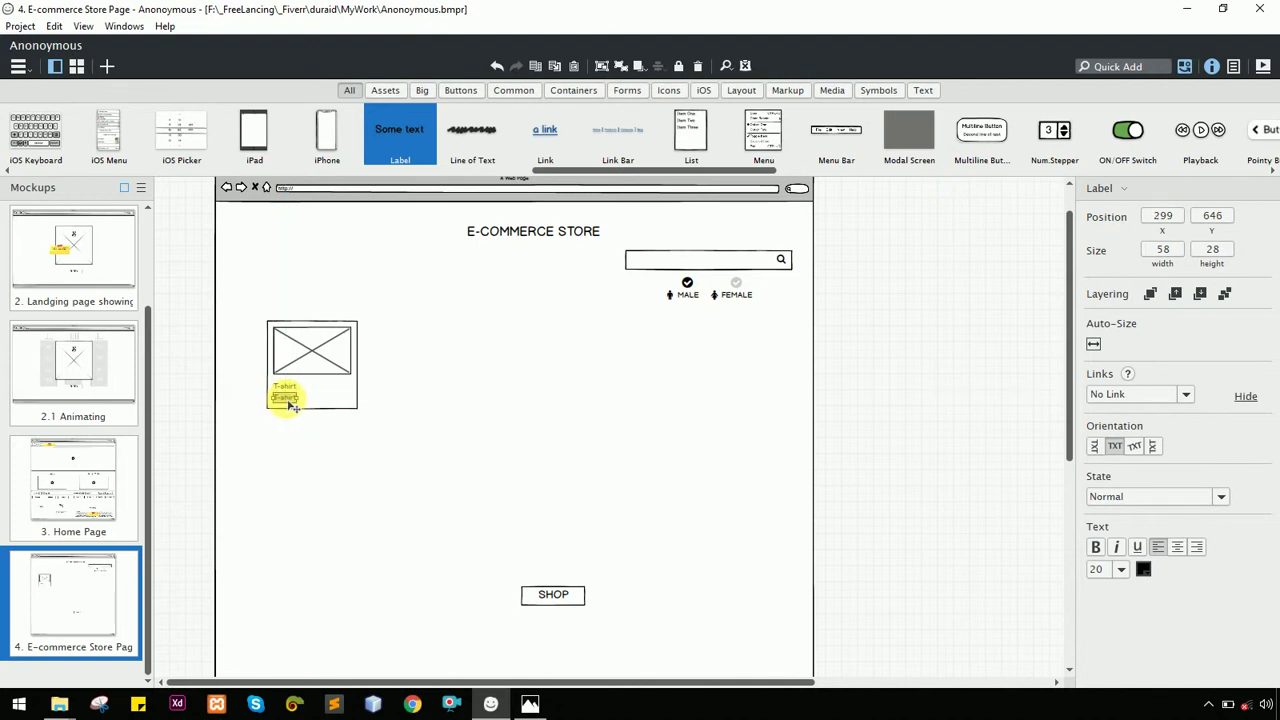
pyautogui.doubleClick(291, 406)
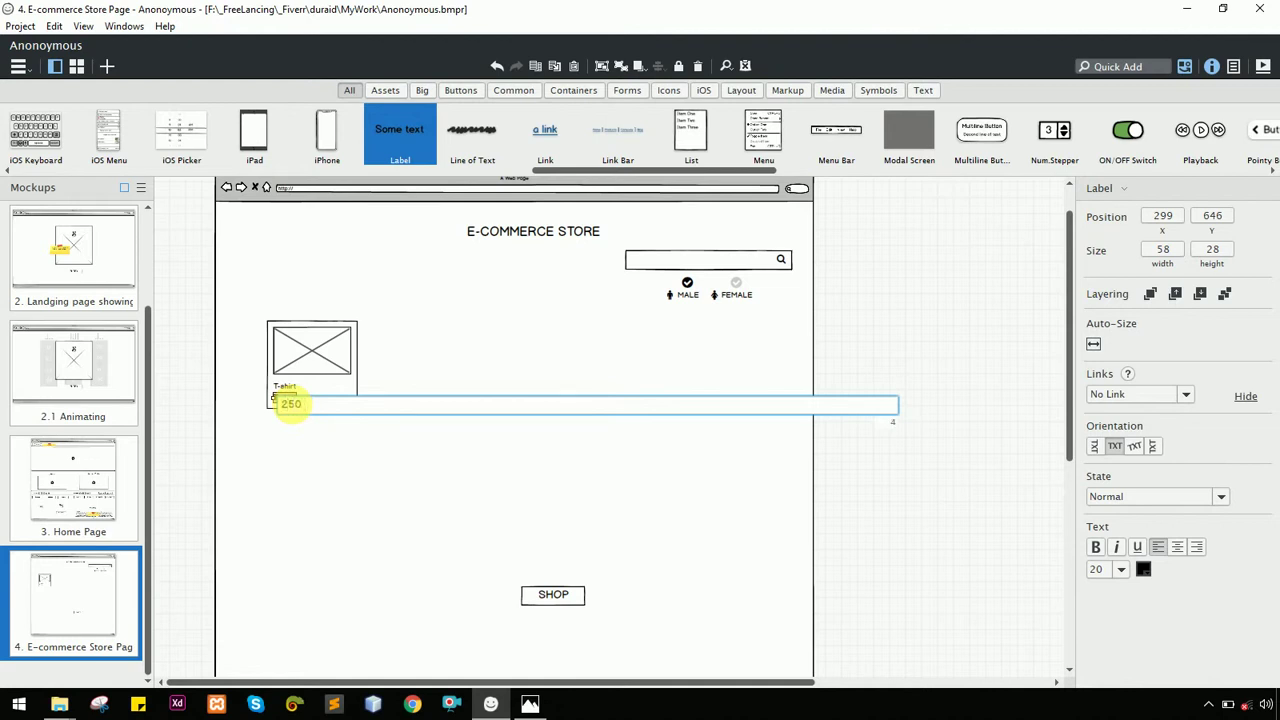
pyautogui.write('250 USD')
pyautogui.press('Return')
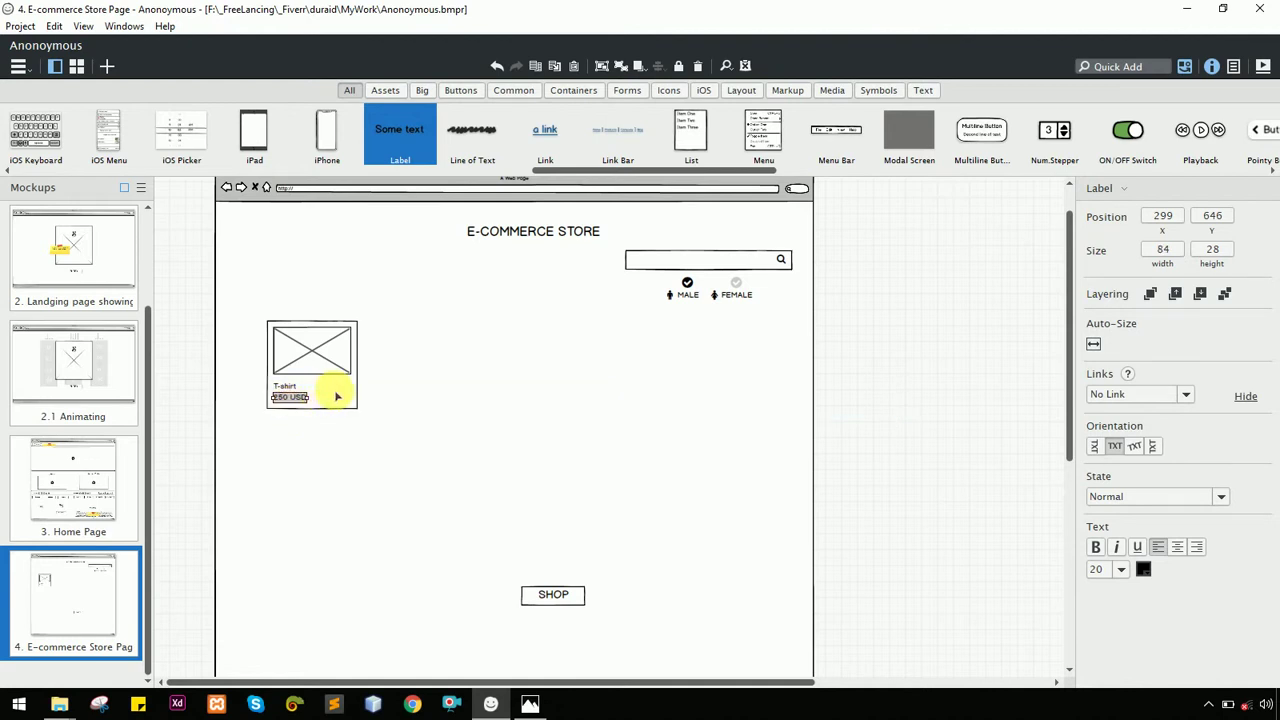
# Place a copy of the Check Circle icon beside the T-shirt label at X 462, Y 616 and replace it with the solid heart icon
pyautogui.click(688, 285)
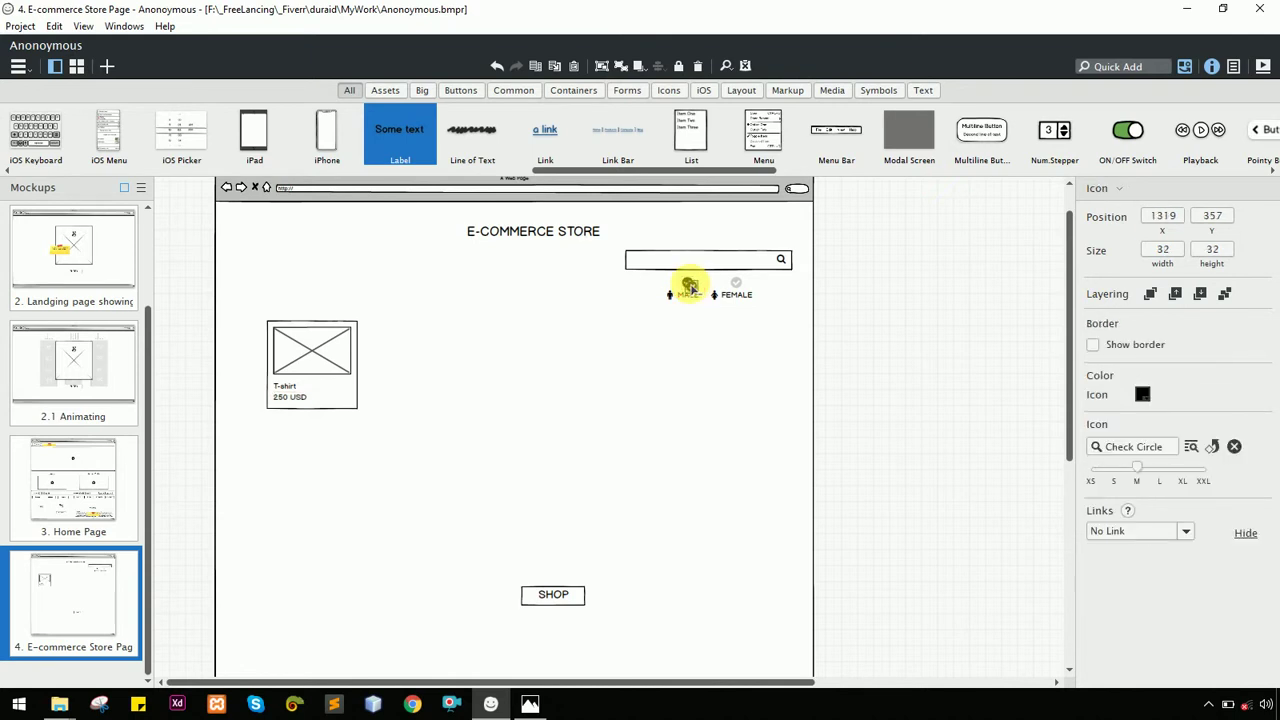
pyautogui.moveTo(690, 290); pyautogui.dragTo(350, 392)
pyautogui.doubleClick(347, 389)
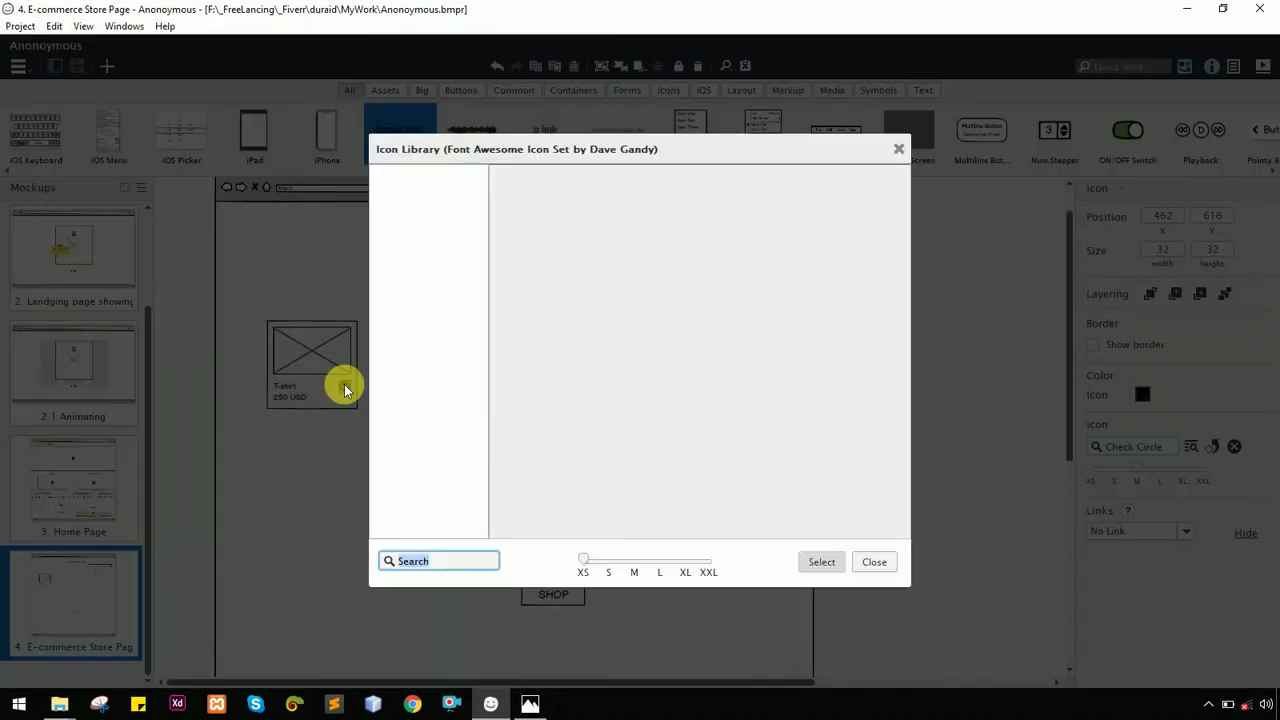
pyautogui.write('HEART')
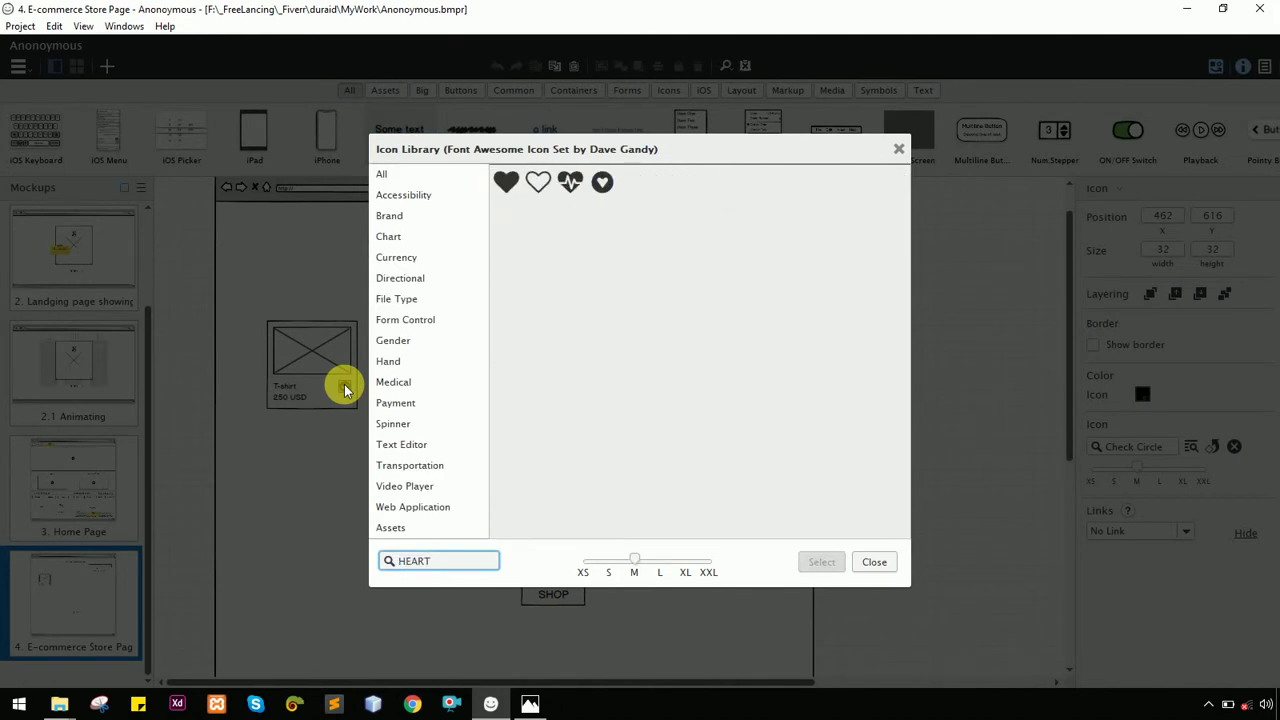
pyautogui.click(506, 181)
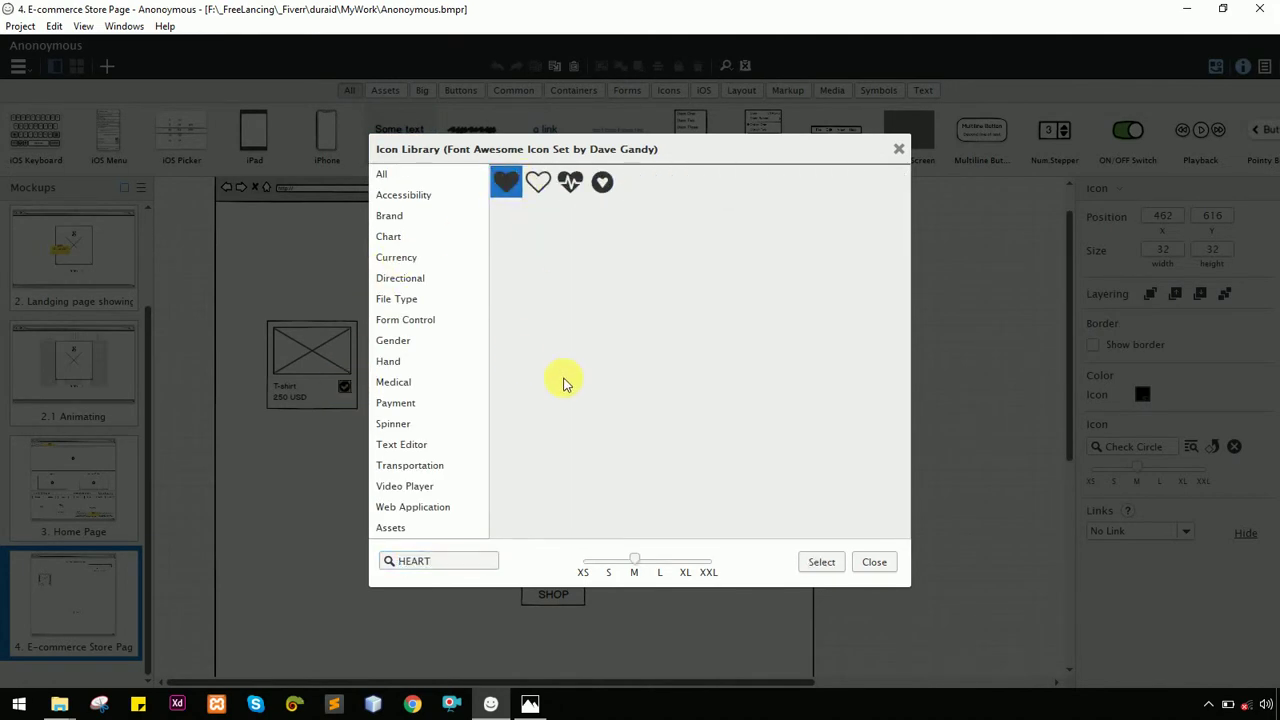
pyautogui.press('Return')
pyautogui.click(425, 362)
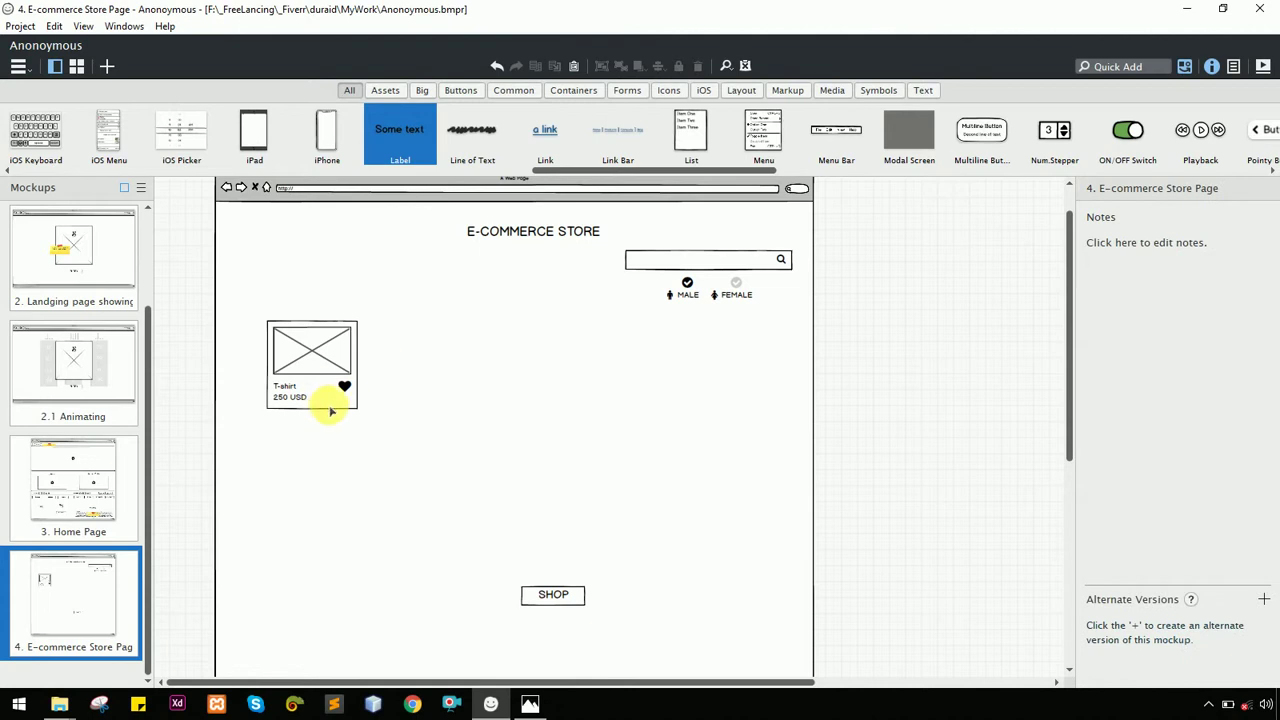
# Consult the hand-drawn sketch, and move the complete T-shirt product card slightly down and to the left on the page
pyautogui.hotkey('alt', 'Tab')
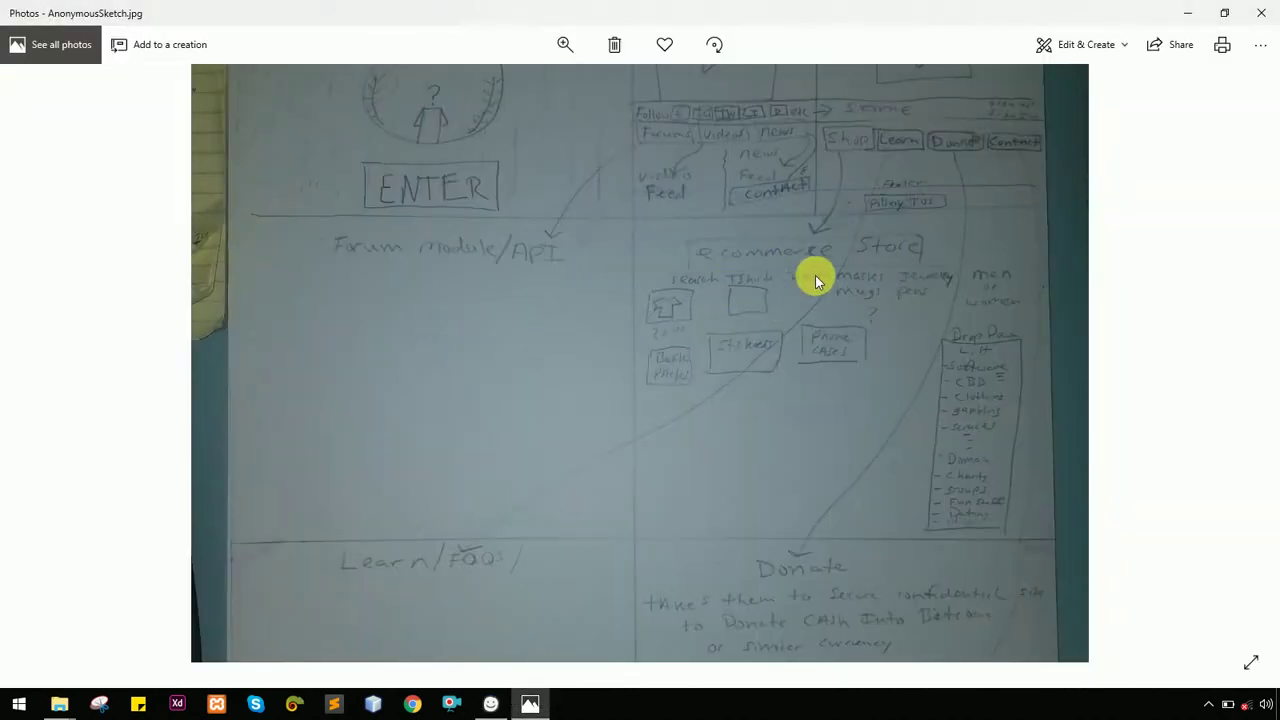
pyautogui.hotkey('alt', 'Tab')
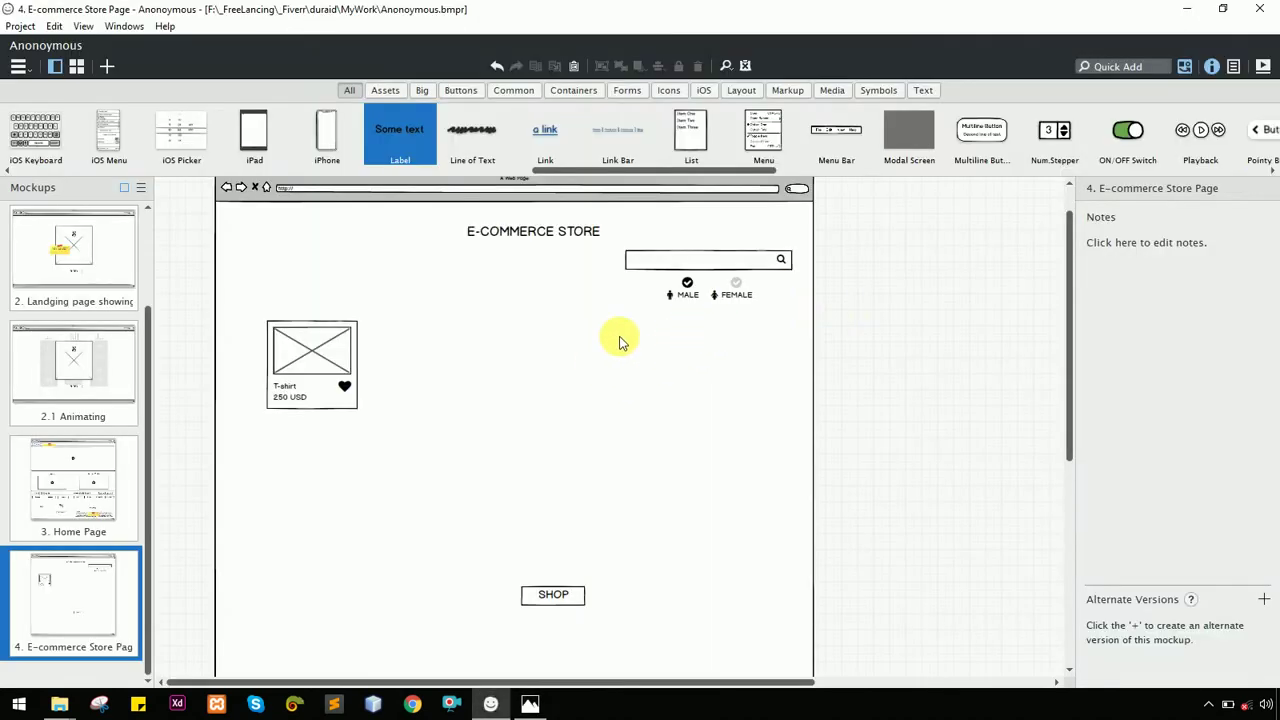
pyautogui.moveTo(187, 293); pyautogui.dragTo(484, 492)
pyautogui.moveTo(333, 356); pyautogui.dragTo(337, 383)
pyautogui.click(366, 294)
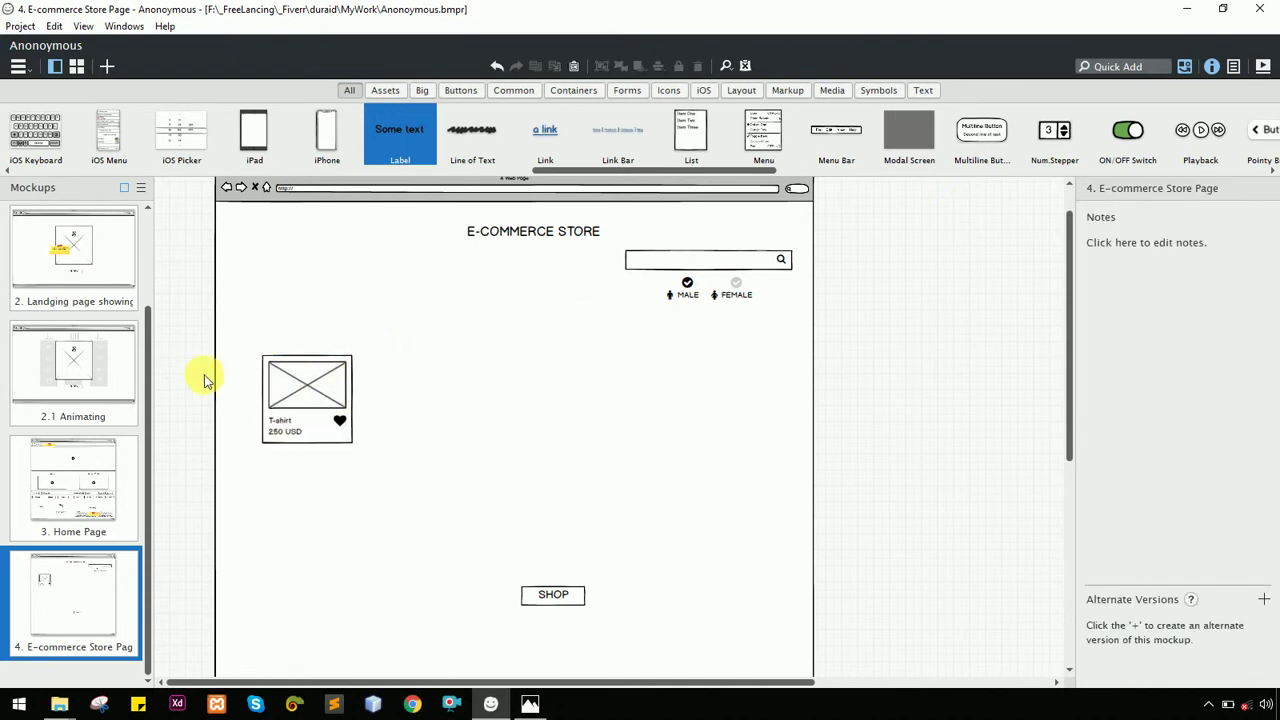
# Copy the SHOP, LEARN, DONATE and CONTACT buttons from the Home Page mockup into the E-commerce Store Page at X 307, Y 469
pyautogui.rightClick(63, 471)
pyautogui.click(47, 470)
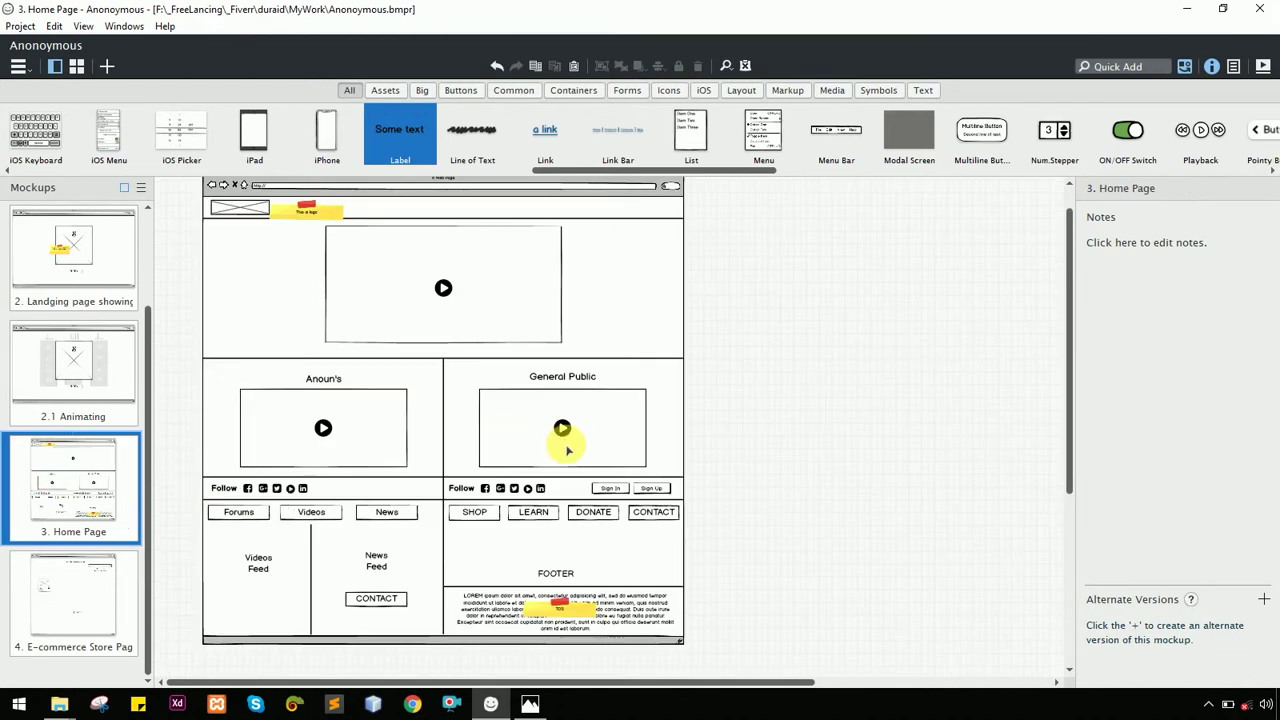
pyautogui.moveTo(471, 520); pyautogui.dragTo(614, 517)
pyautogui.click(71, 586)
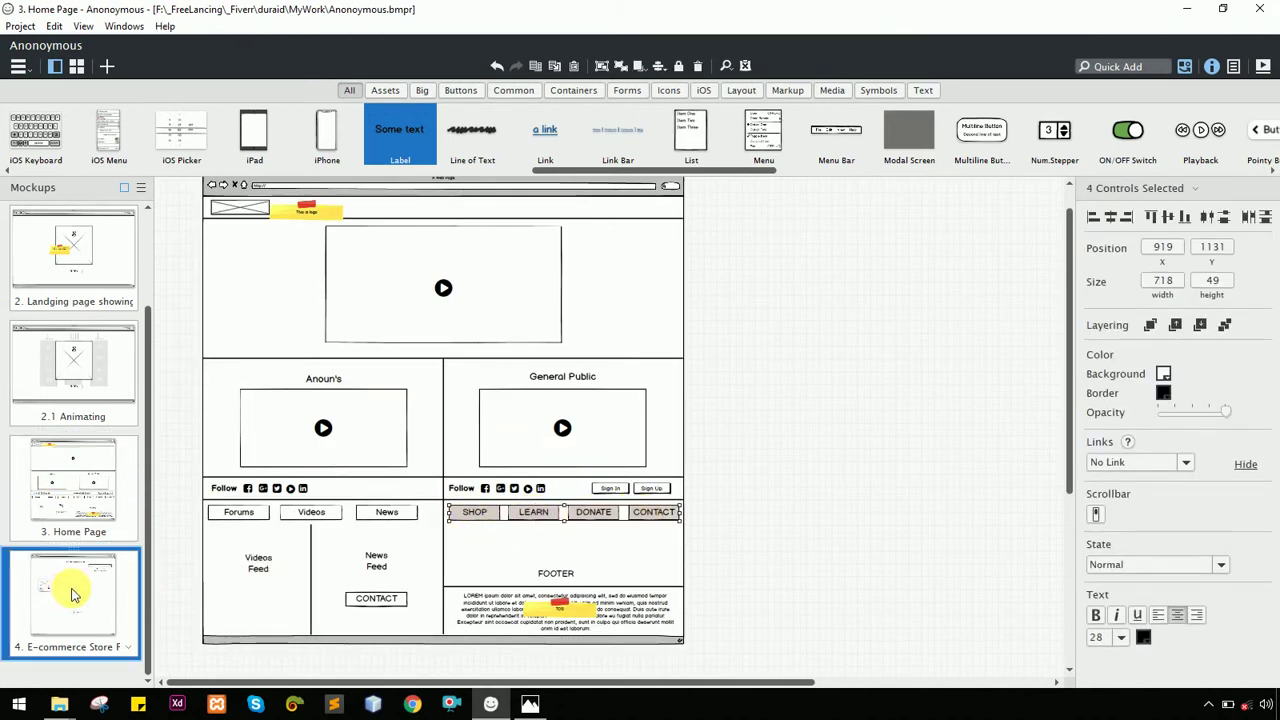
pyautogui.hotkey('ctrl', 'v')
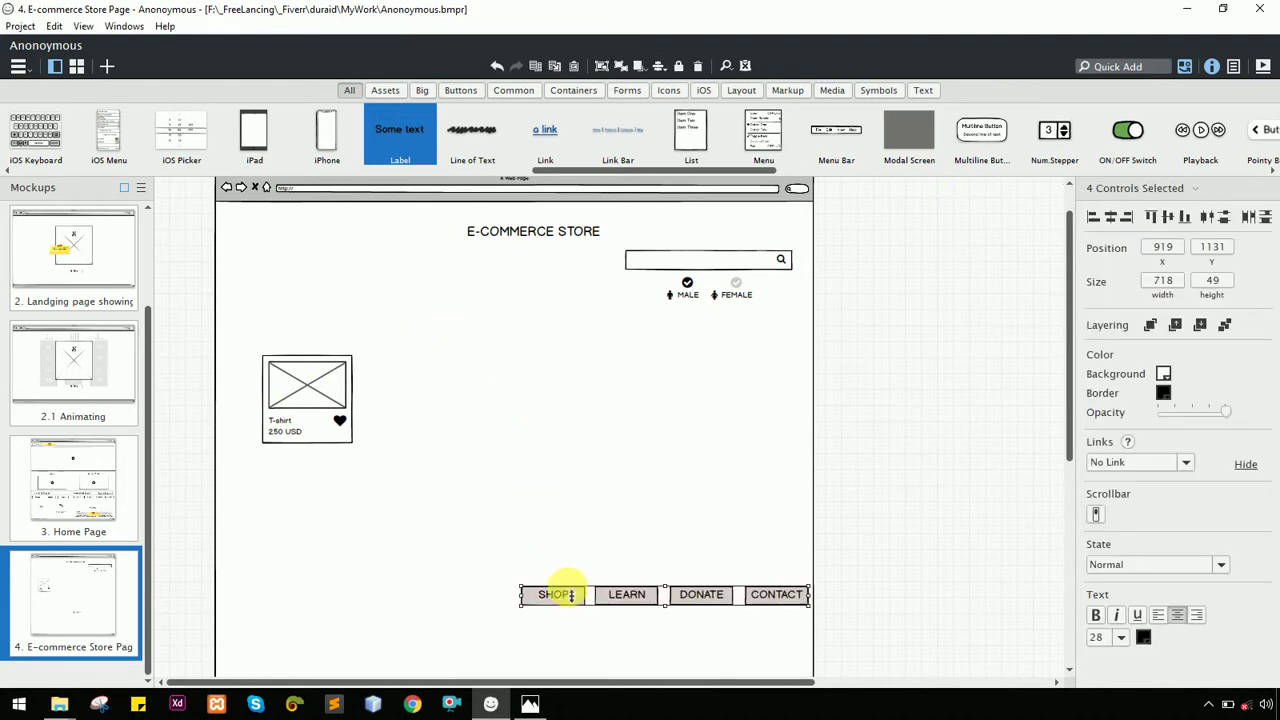
pyautogui.moveTo(553, 597); pyautogui.dragTo(329, 332)
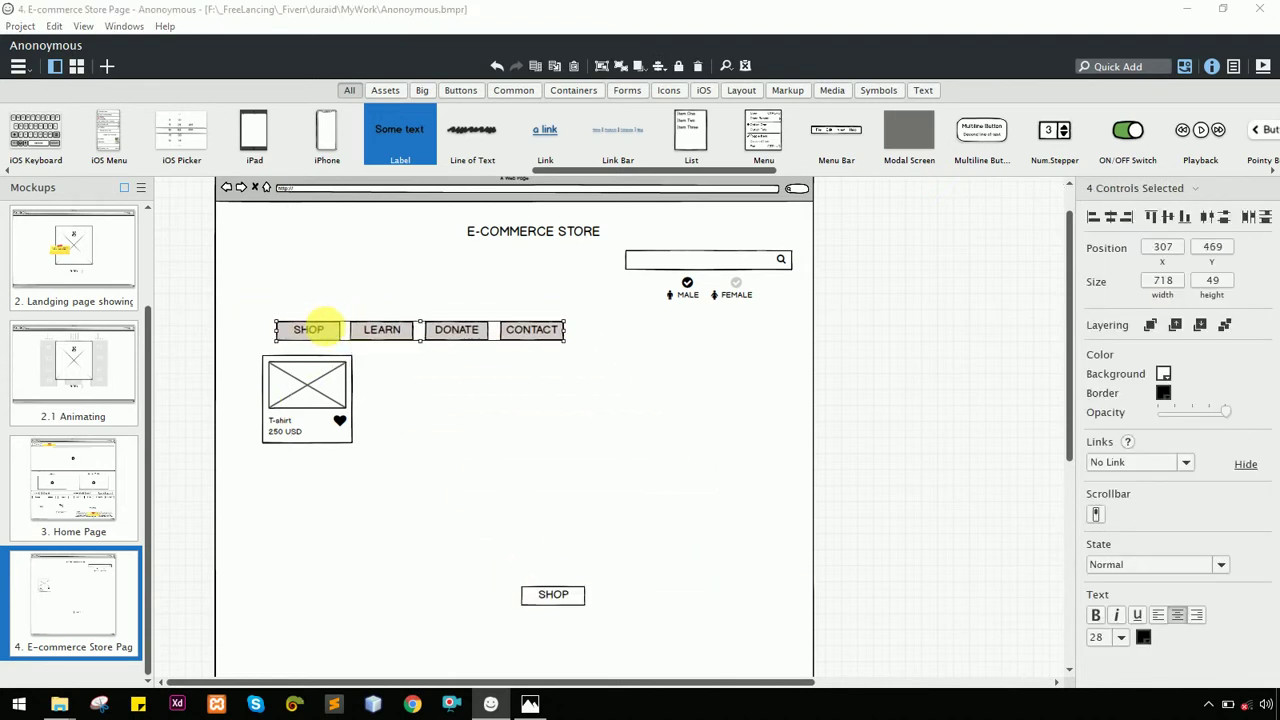
# Check the category names in the hand-drawn sketch and change the text of the SHOP button above the product card to T-SHIRTS
pyautogui.hotkey('alt', 'Tab')
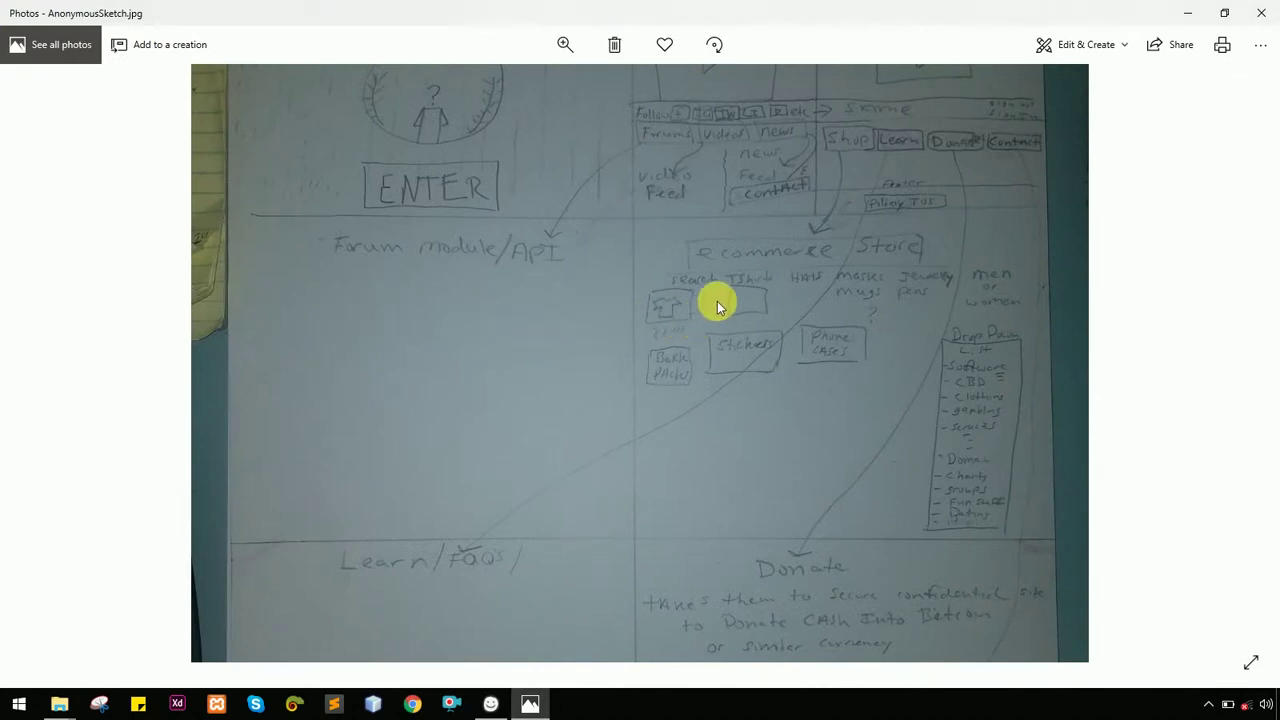
pyautogui.hotkey('alt', 'Tab')
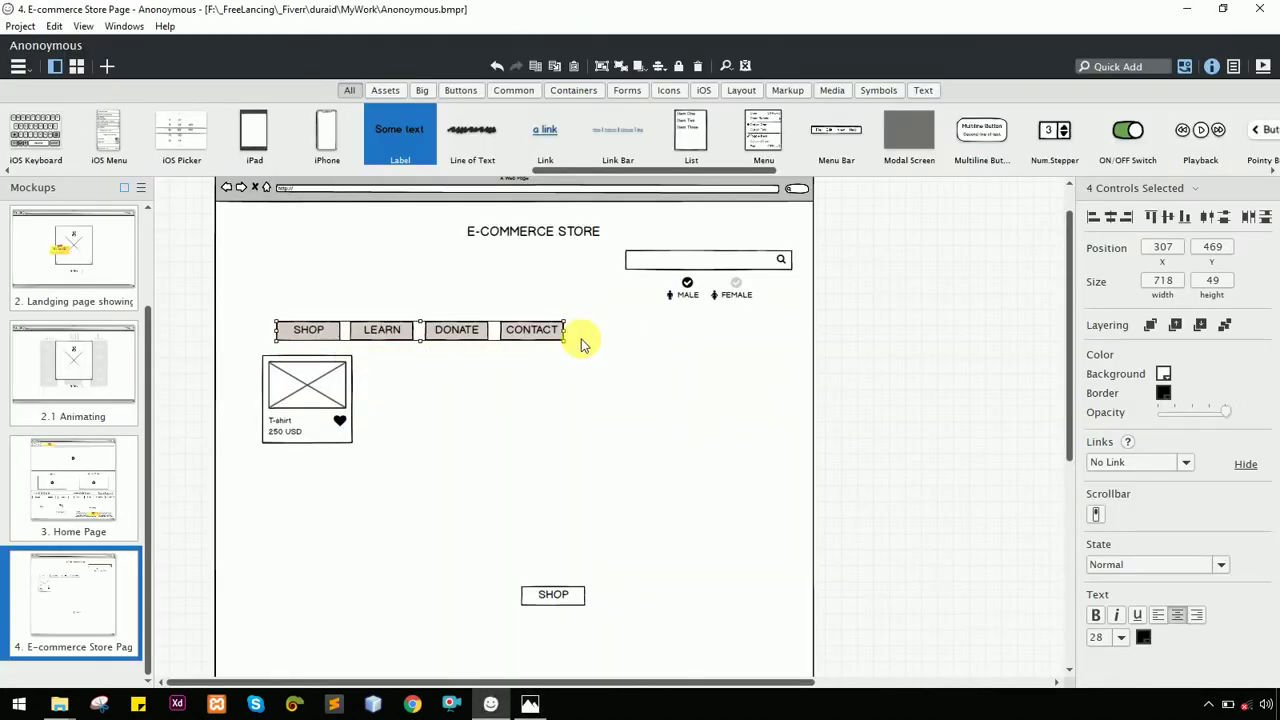
pyautogui.click(447, 362)
pyautogui.click(309, 332)
pyautogui.doubleClick(309, 332)
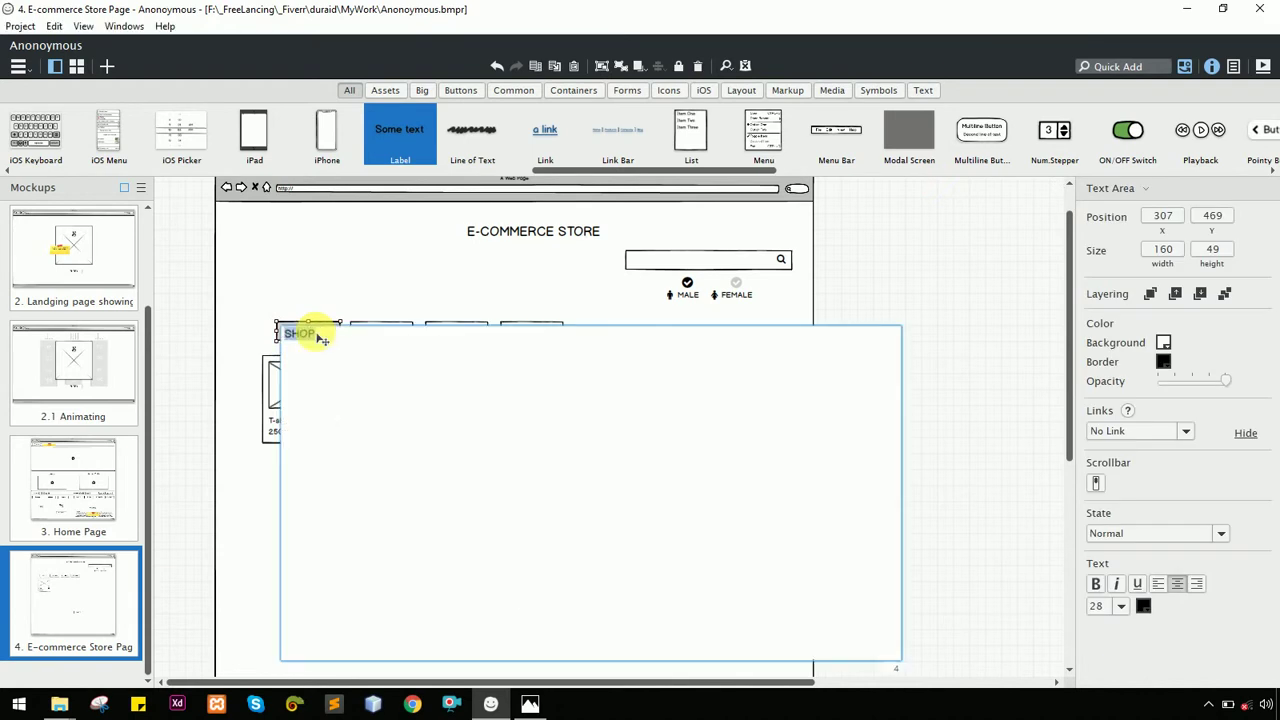
pyautogui.write('TO')
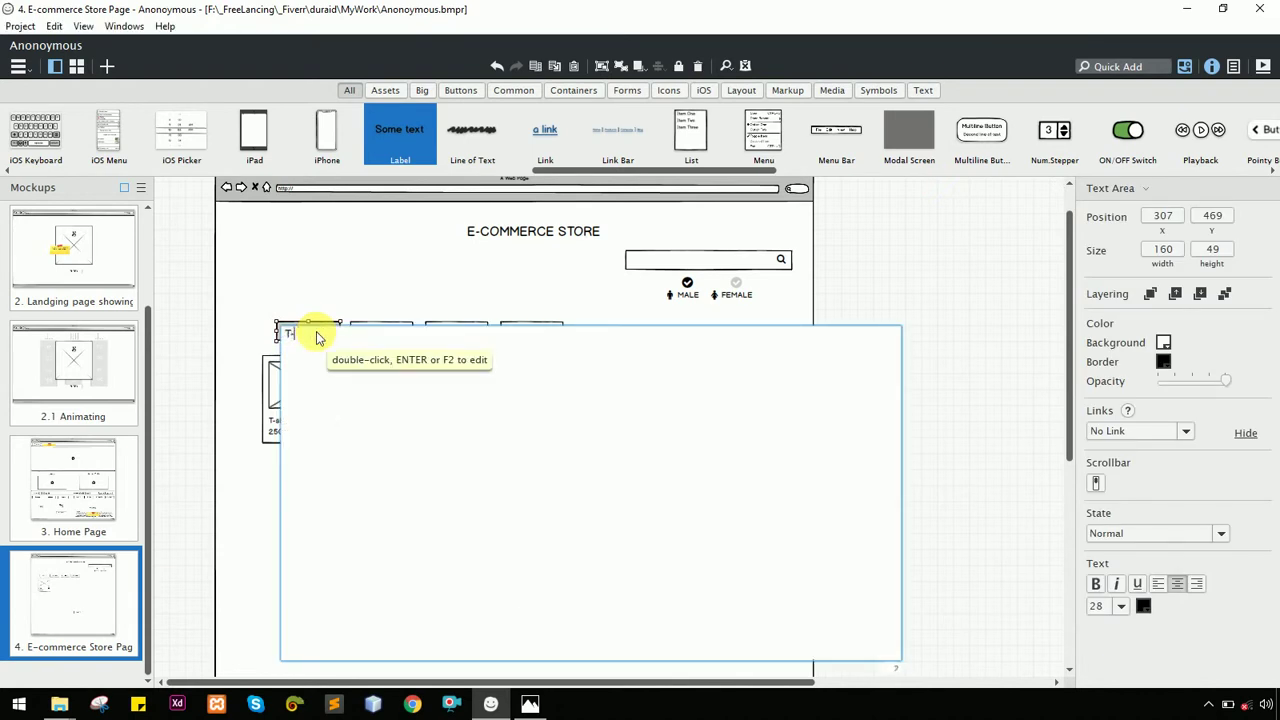
pyautogui.click(398, 312)
# Change the LEARN button's text to HATS and the DONATE button's text to MASKS
pyautogui.click(381, 331)
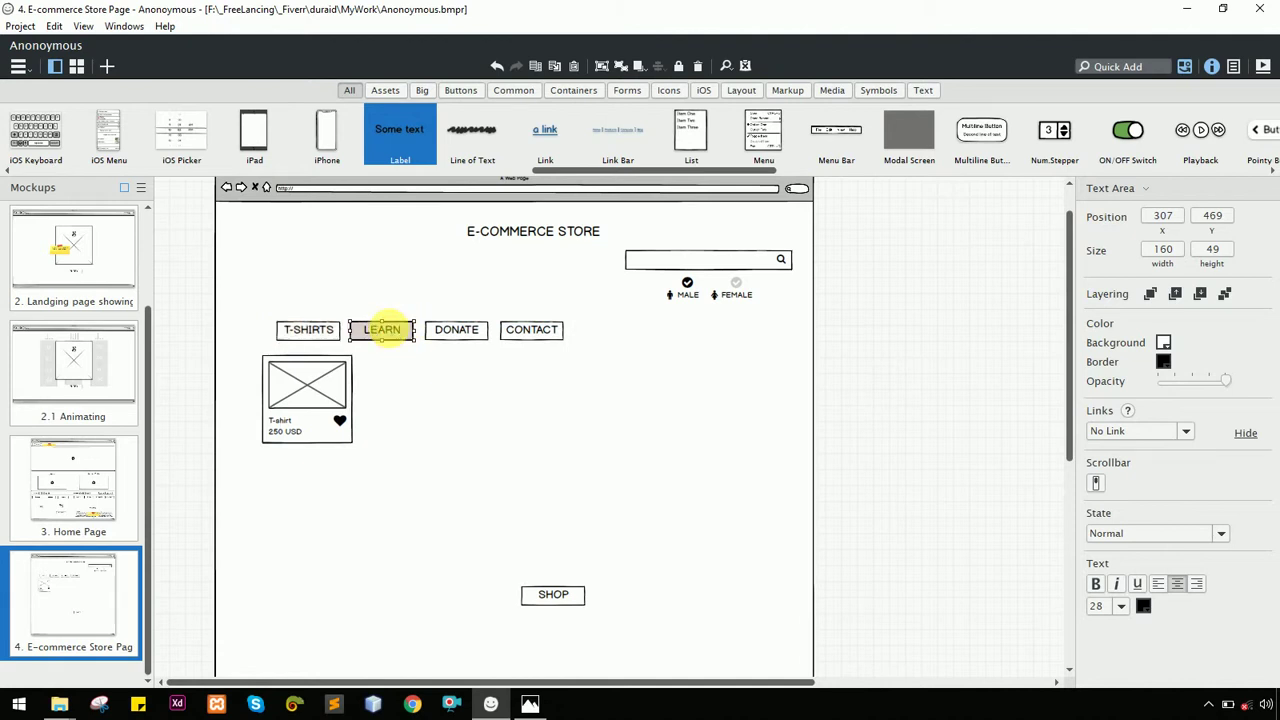
pyautogui.doubleClick(383, 332)
pyautogui.write('HATS')
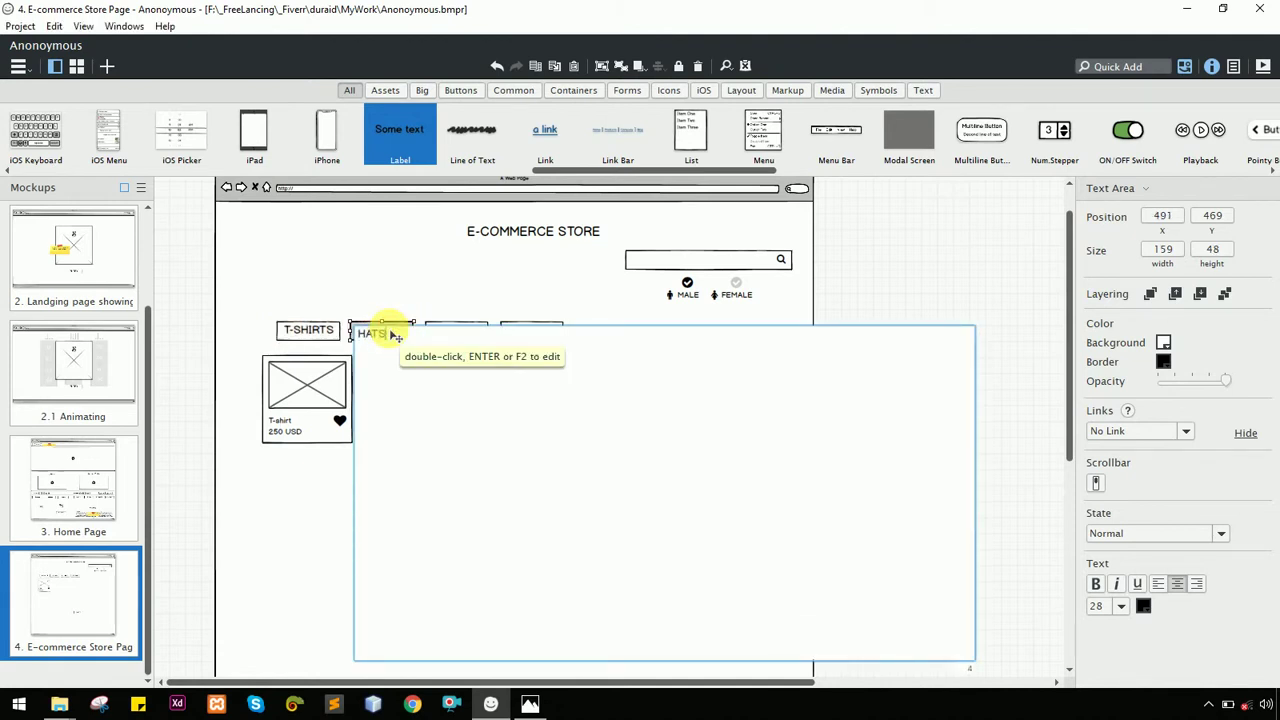
pyautogui.press('Return')
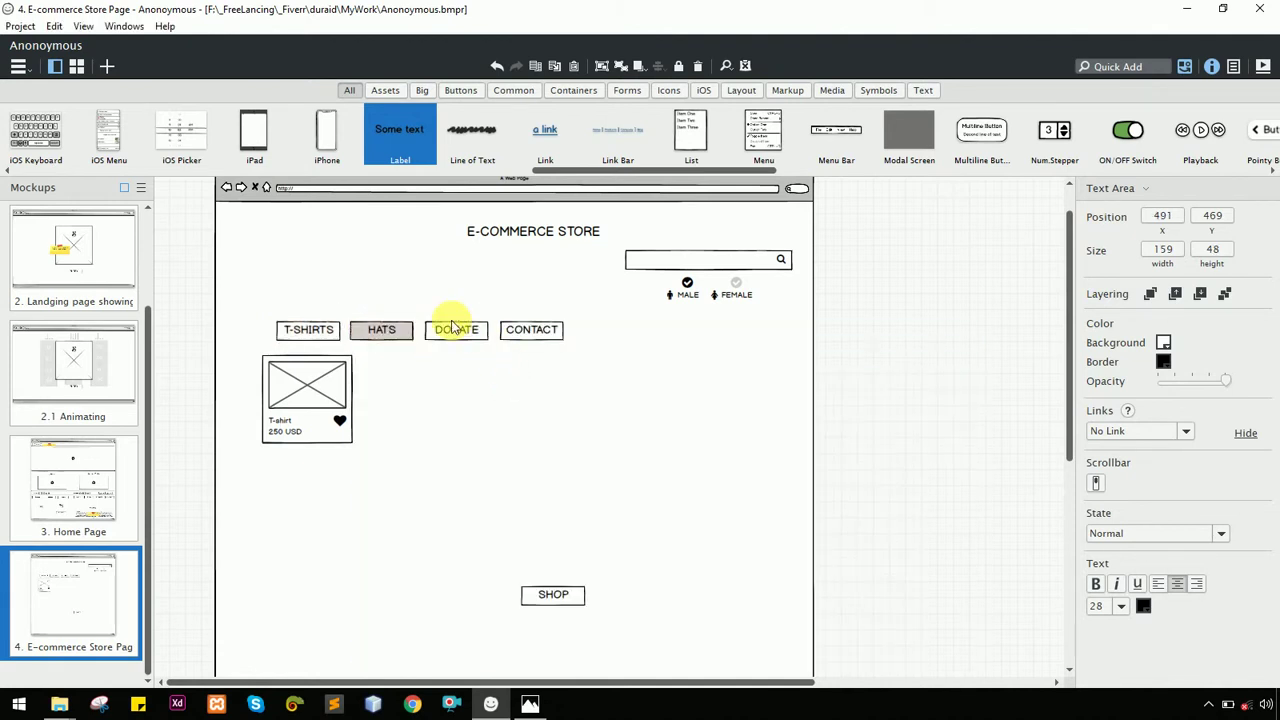
pyautogui.click(454, 329)
pyautogui.doubleClick(456, 332)
pyautogui.write('MA')
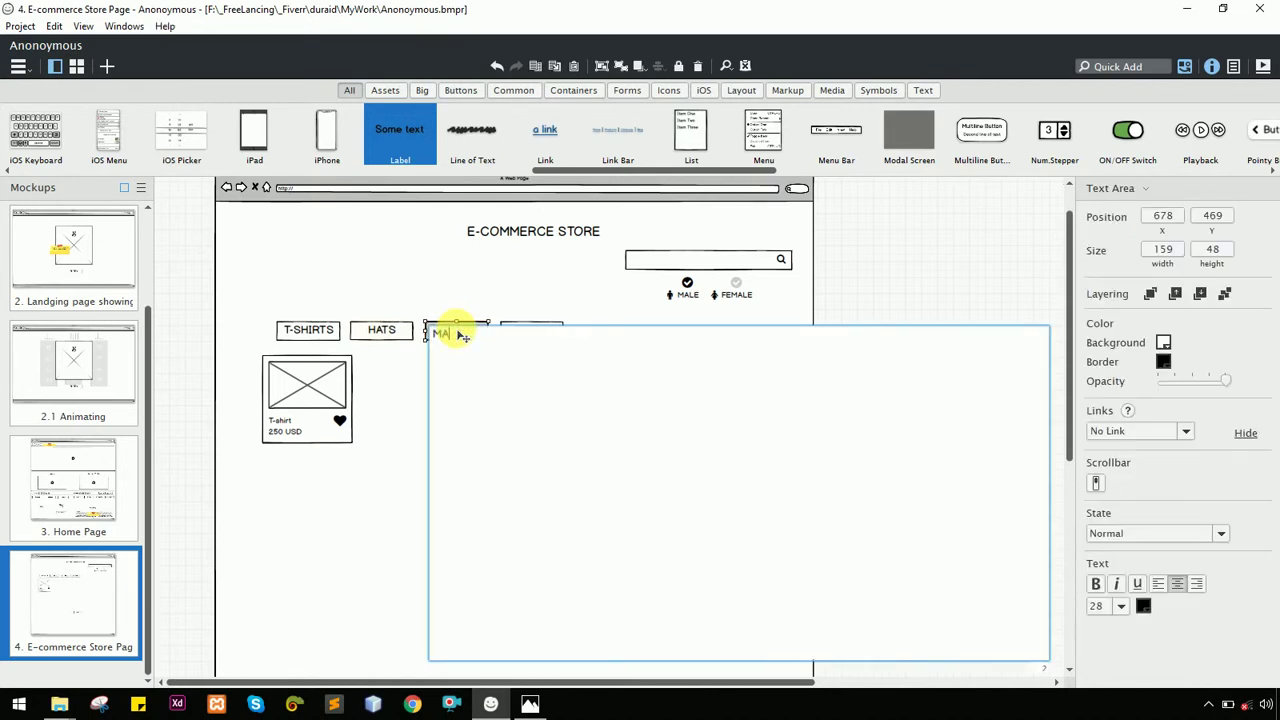
pyautogui.write('SKS')
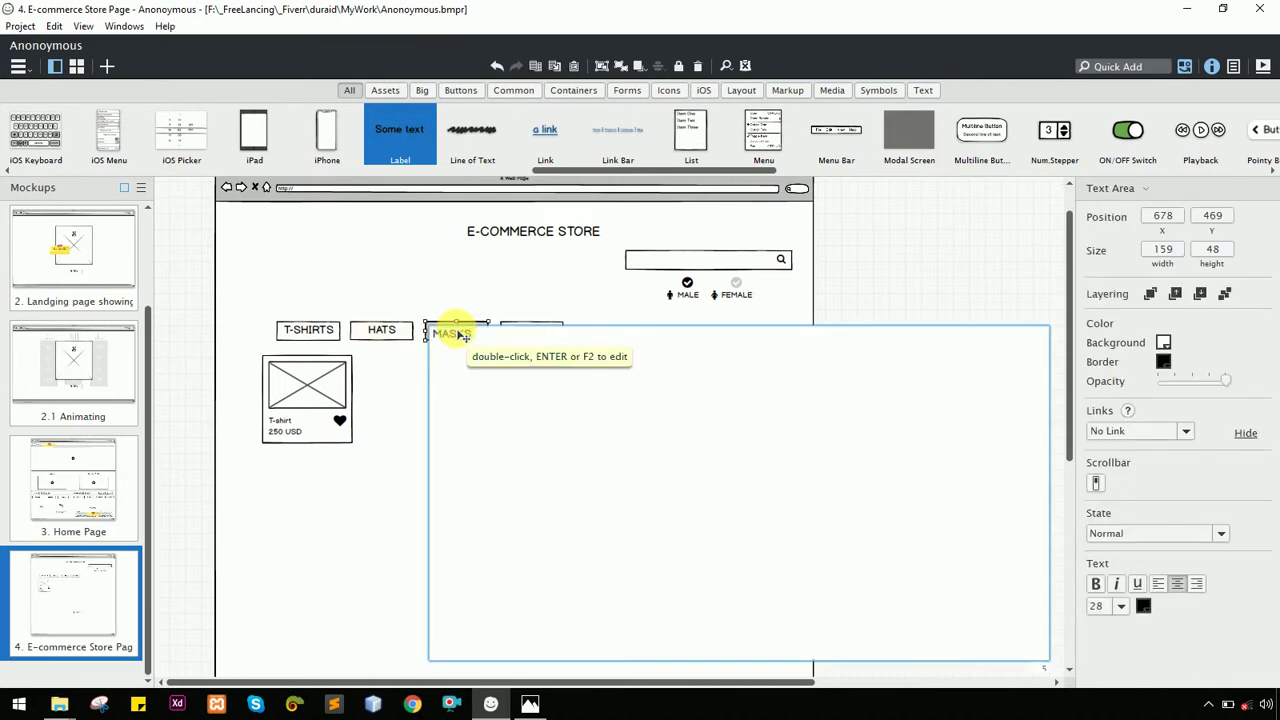
pyautogui.press('Return')
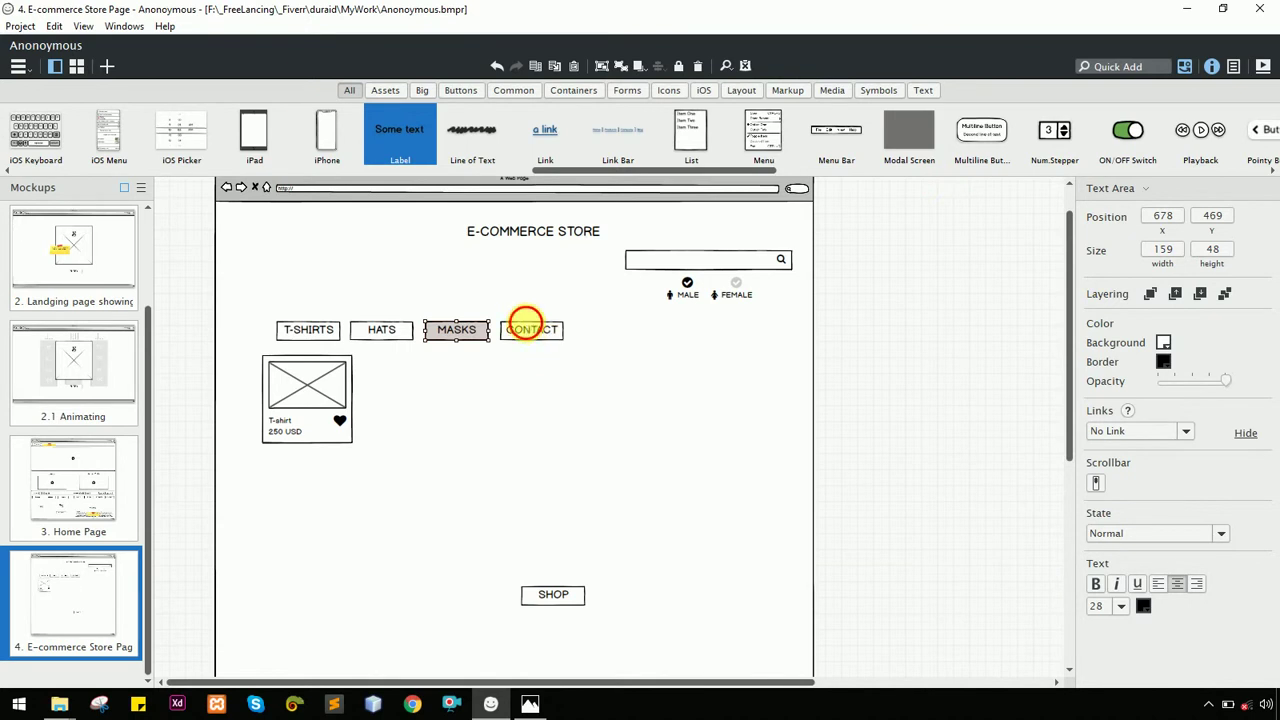
# Check the remaining category names in the hand-drawn sketch and change the CONTACT button's text to MUGS
pyautogui.click(530, 330)
pyautogui.doubleClick(533, 334)
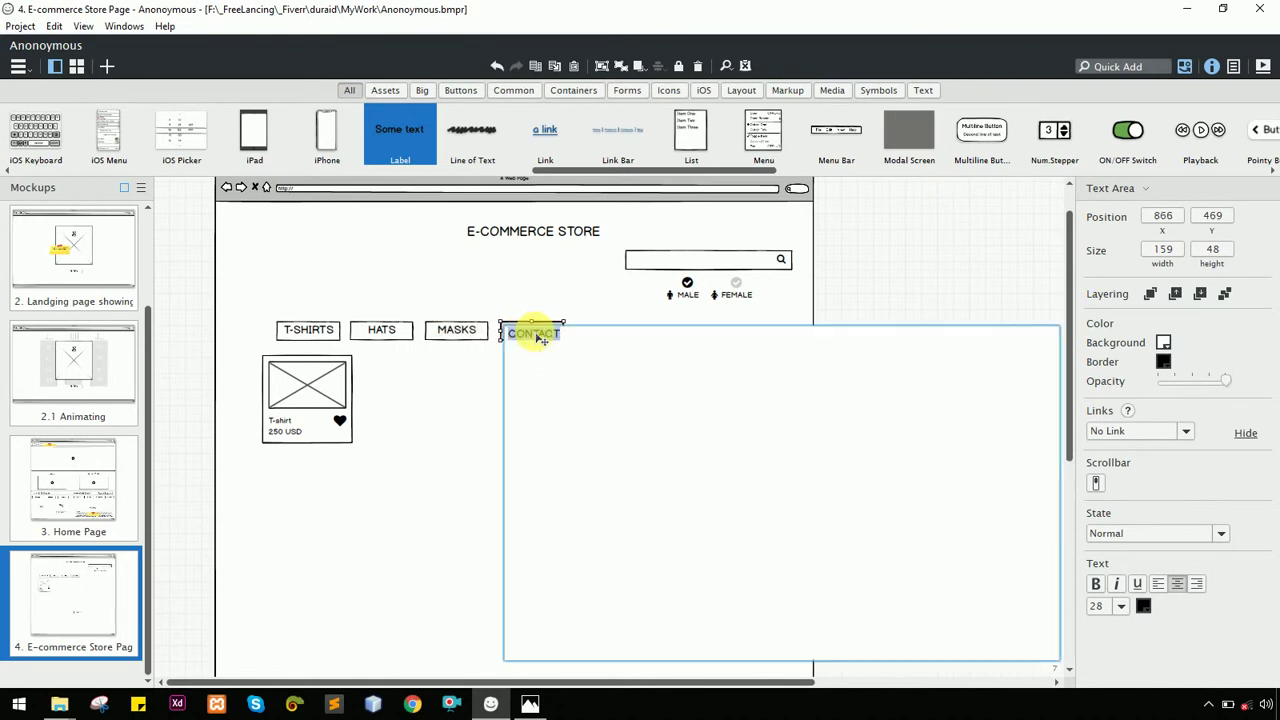
pyautogui.press('Return')
pyautogui.hotkey('alt', 'Tab')
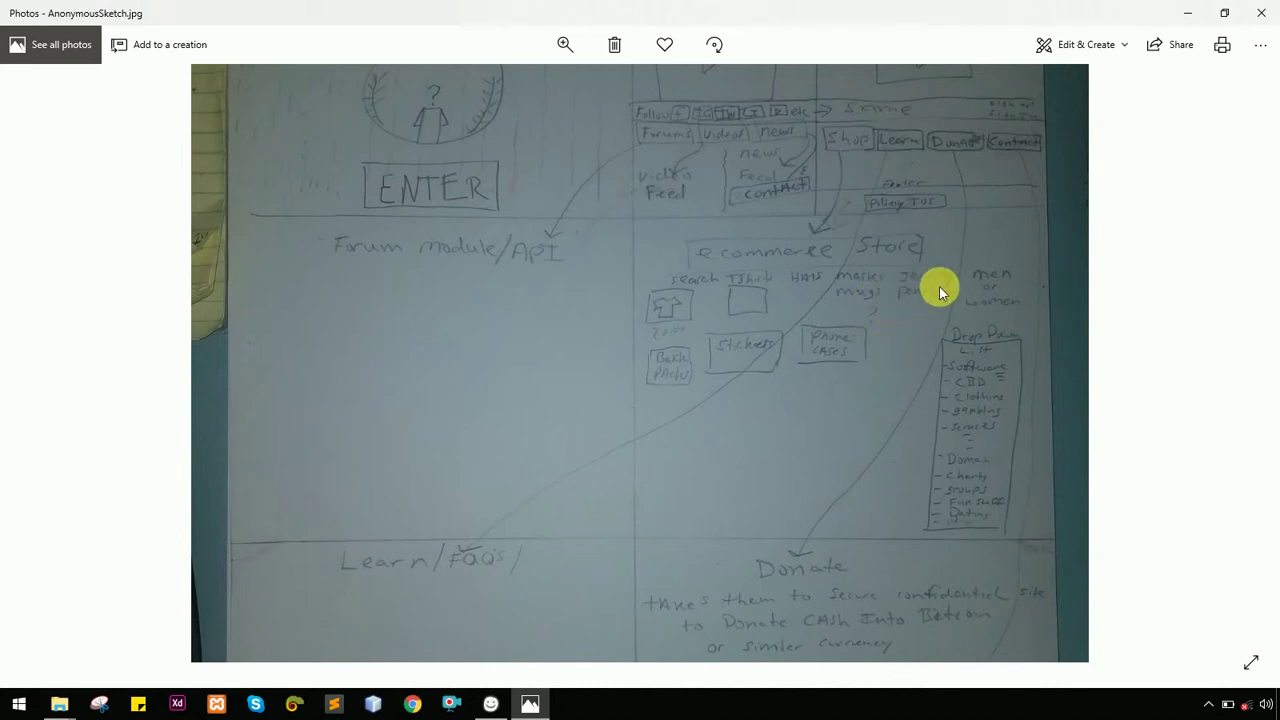
pyautogui.hotkey('alt', 'Tab')
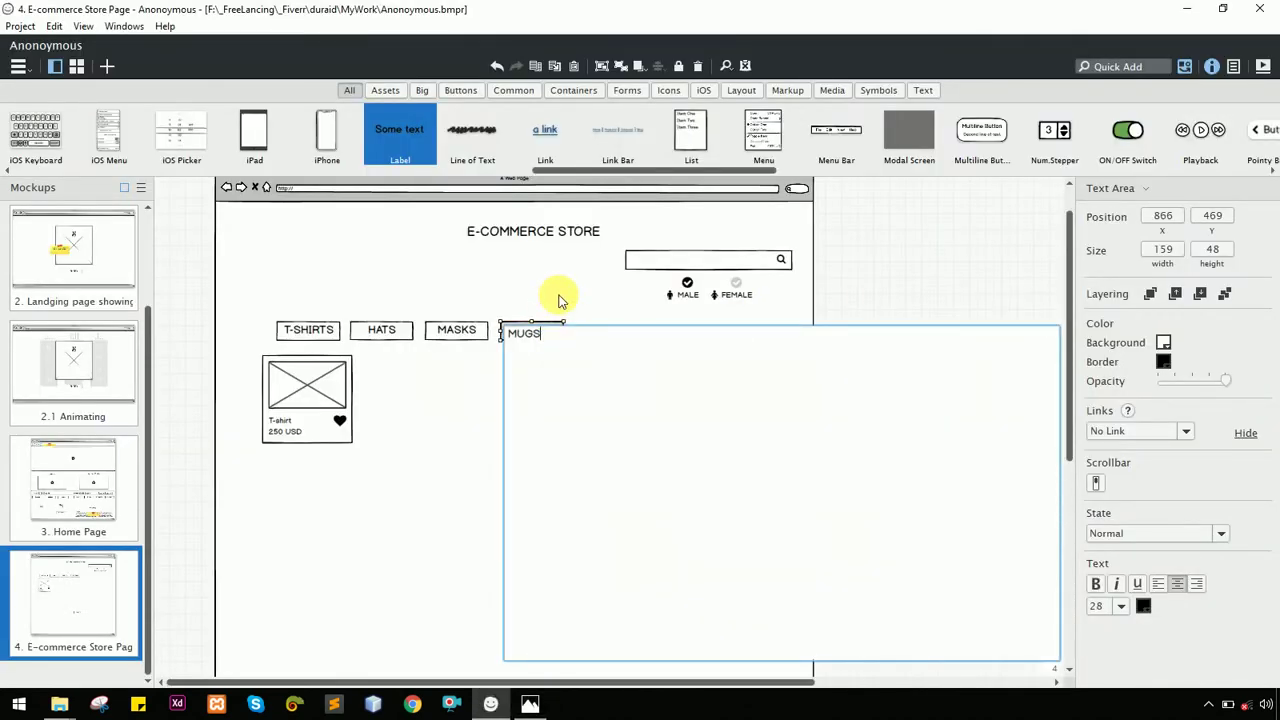
pyautogui.click(543, 326)
# Duplicate the MUGS button beside itself at X 1048, Y 469 and change the copy's text to JEWELLE
pyautogui.moveTo(531, 334); pyautogui.dragTo(610, 336)
pyautogui.doubleClick(610, 336)
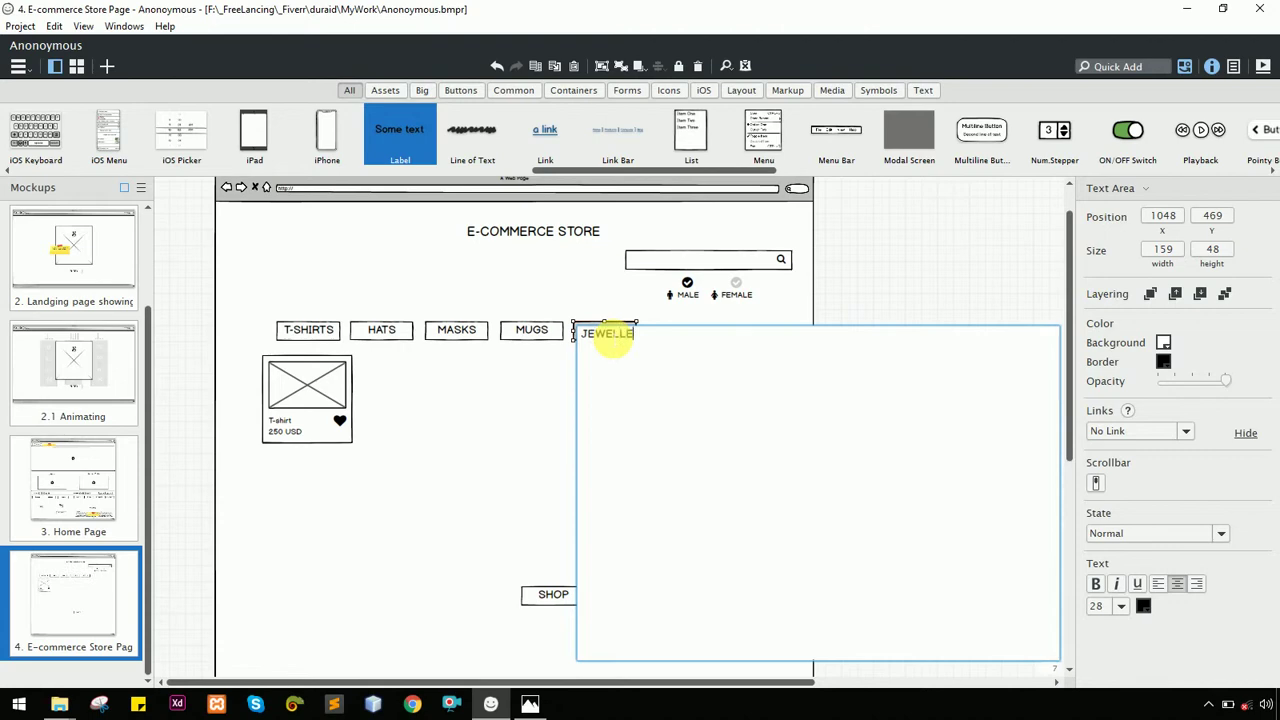
pyautogui.hotkey('alt', 'Tab')
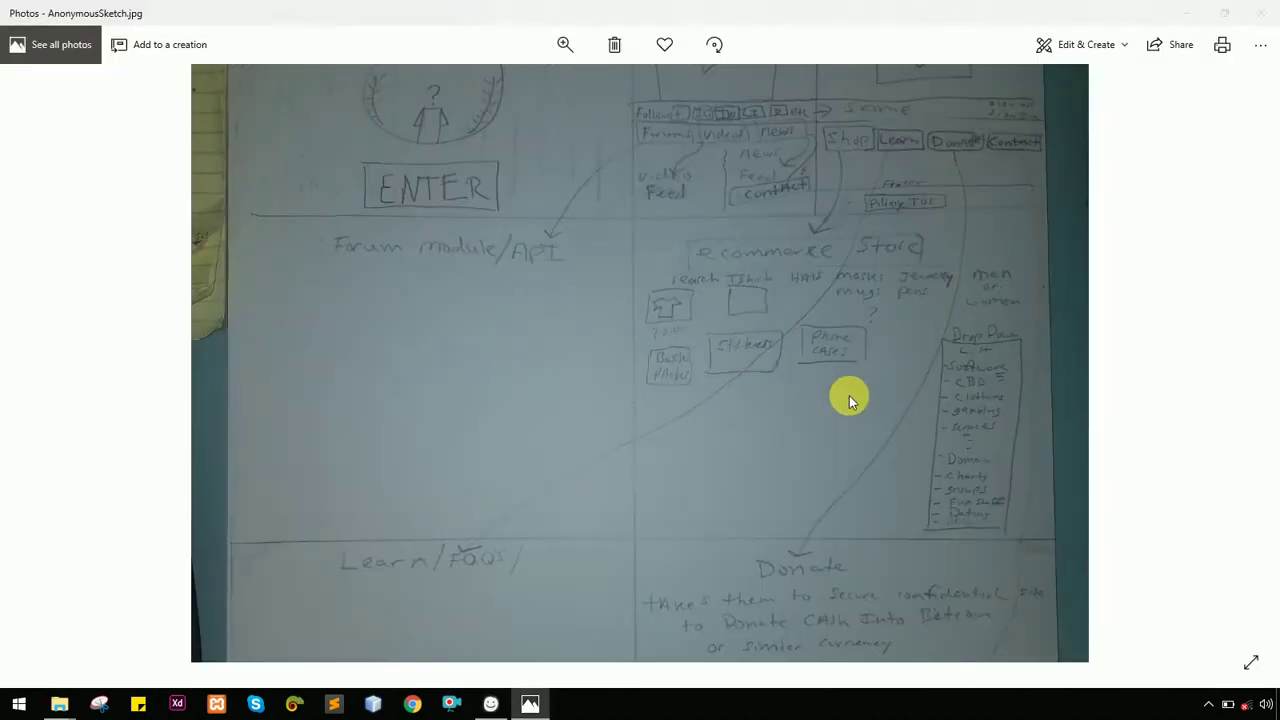
pyautogui.hotkey('alt', 'Tab')
pyautogui.press('Return')
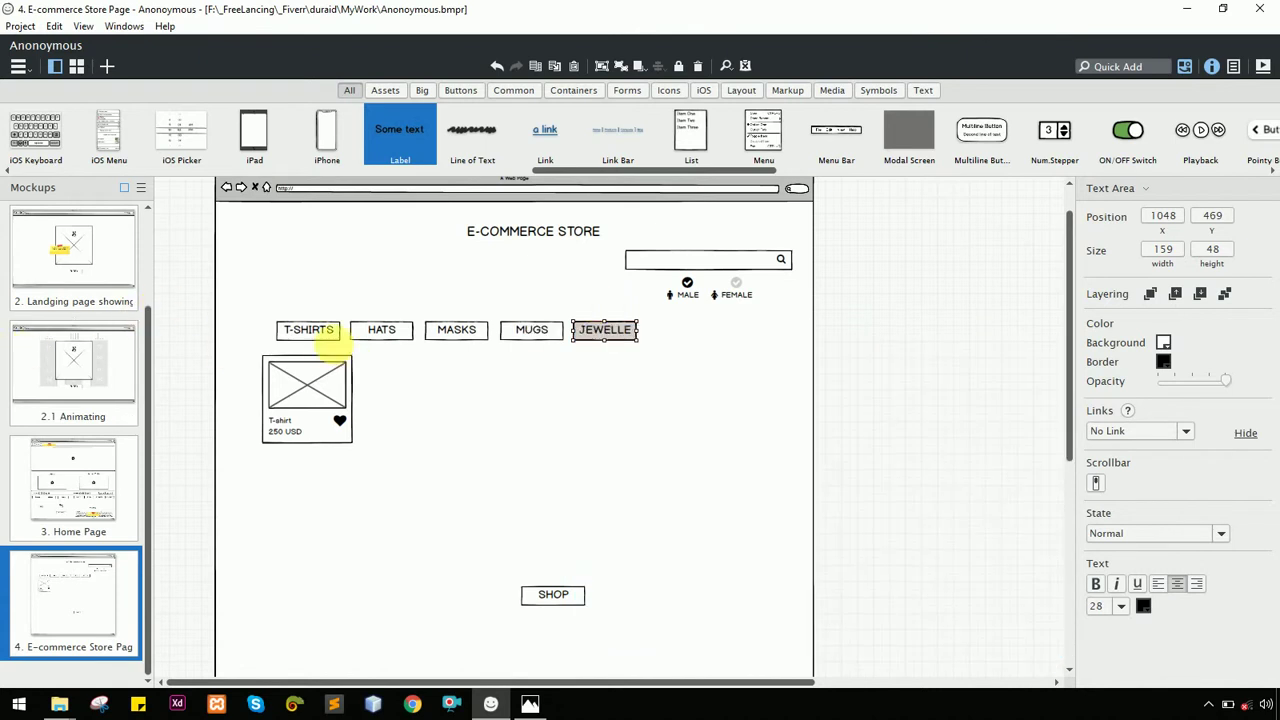
# Set the T-SHIRTS button's background color to dark gray to mark it as the active category
pyautogui.click(313, 331)
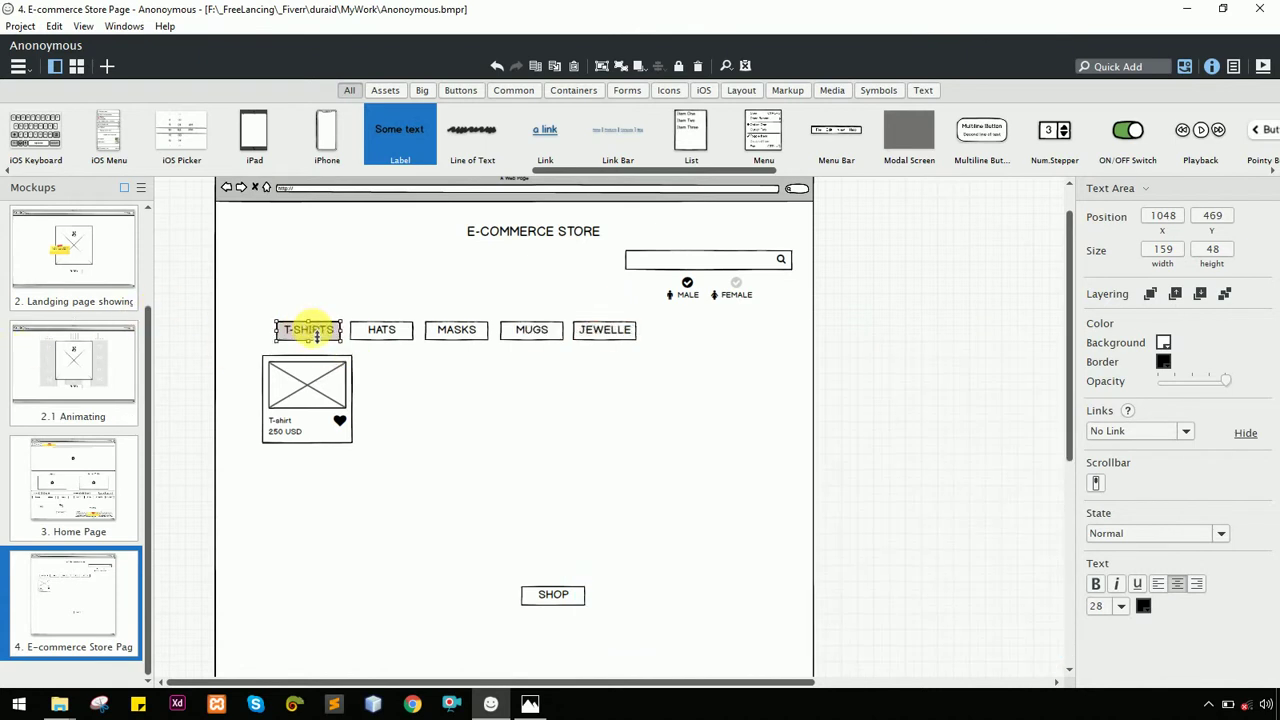
pyautogui.click(1162, 344)
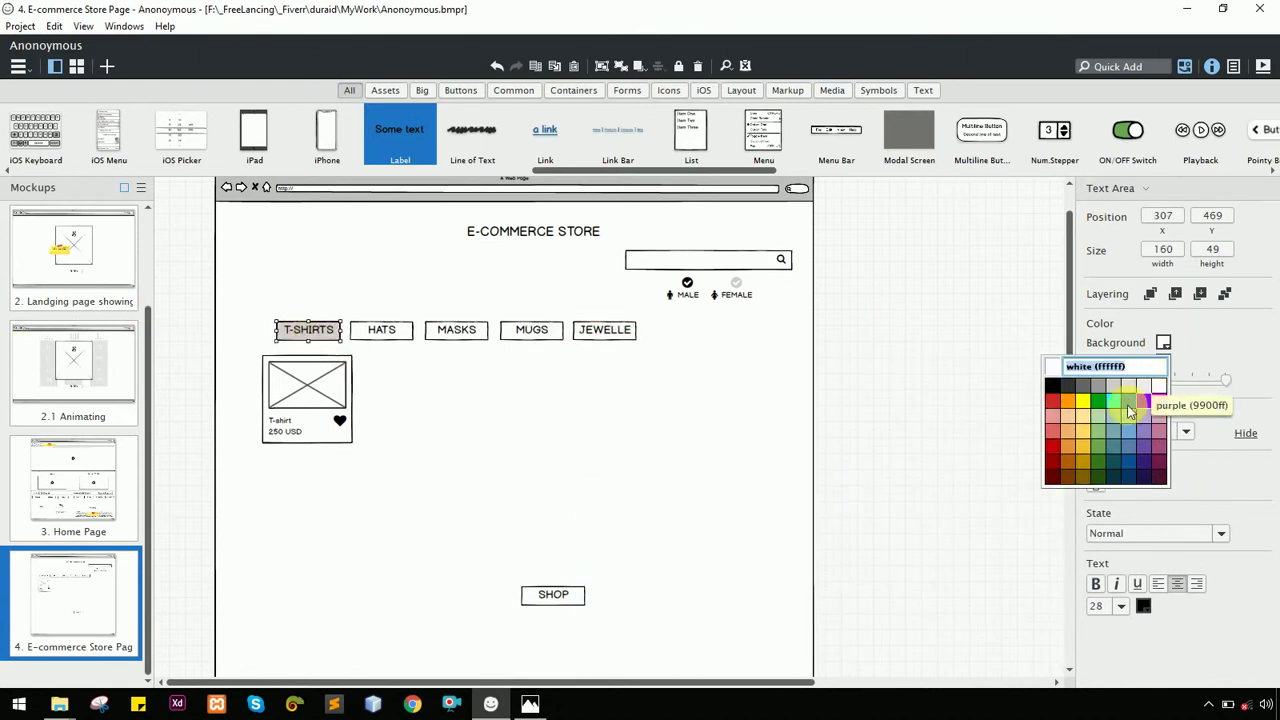
pyautogui.click(1071, 390)
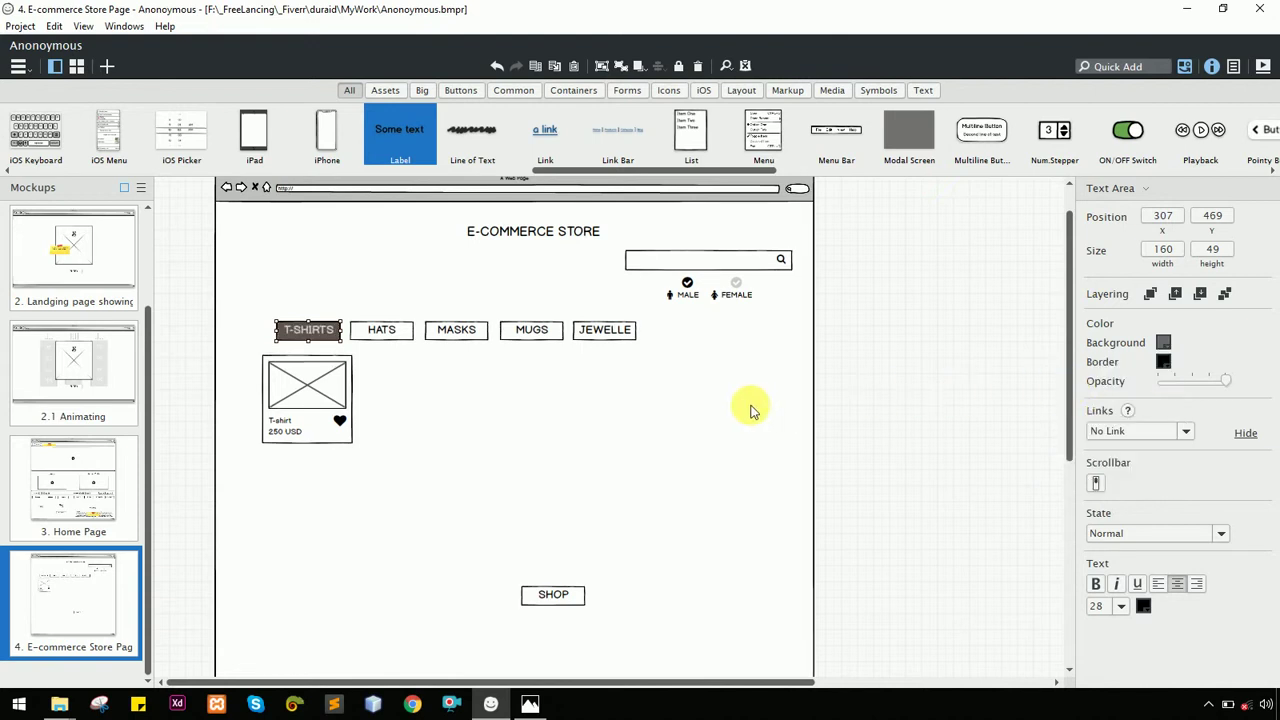
pyautogui.click(1164, 342)
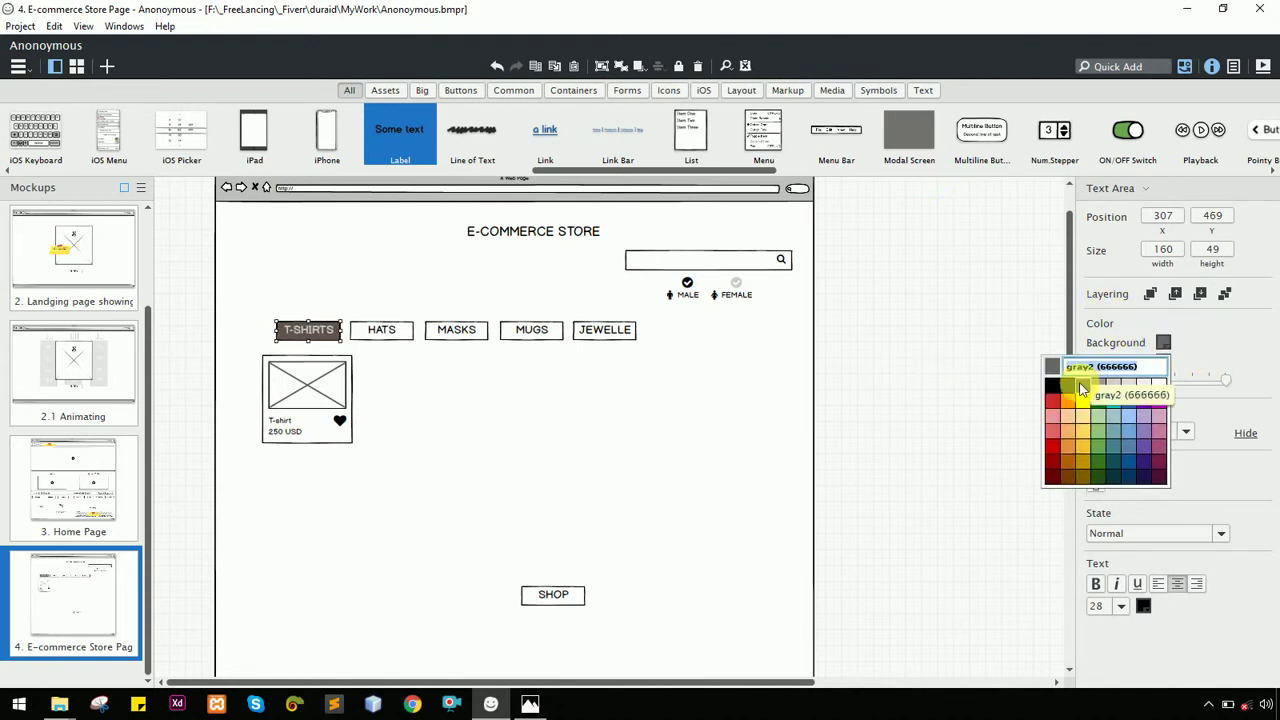
pyautogui.click(390, 390)
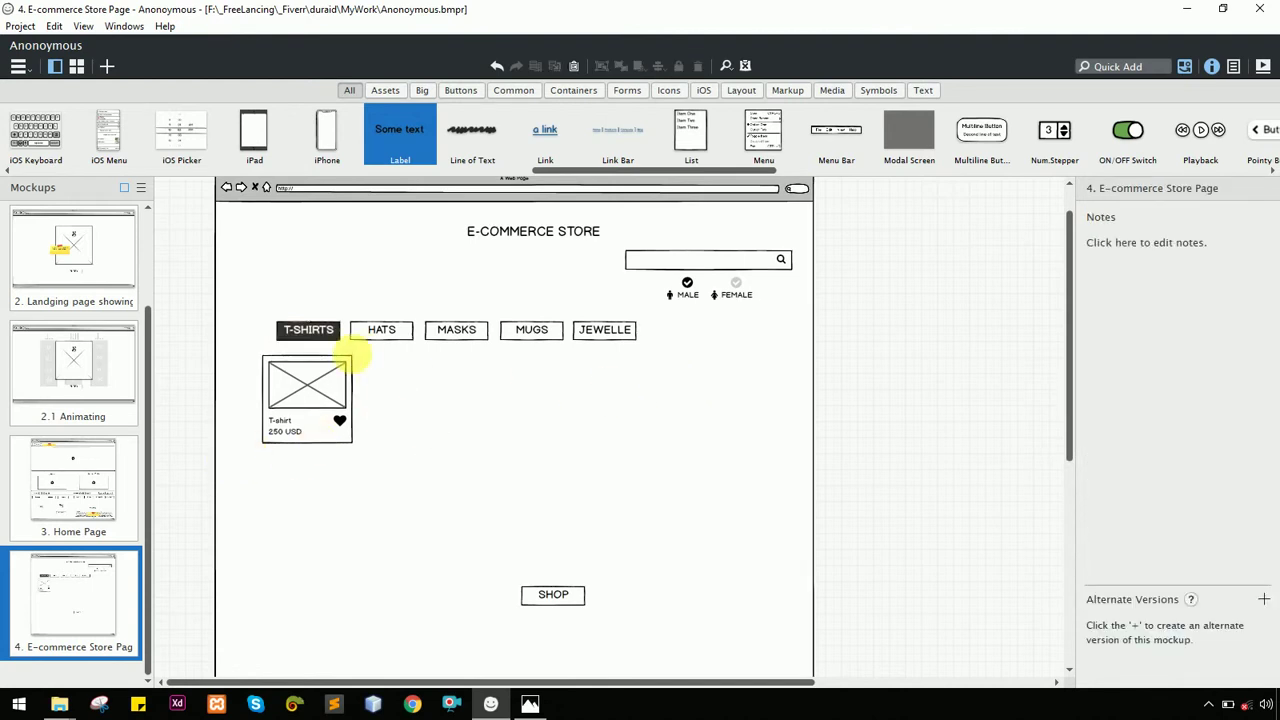
# Consult the hand-drawn sketch, then enlarge the whole T-shirt product card to 287 by 281 and move it to X 251, Y 581
pyautogui.hotkey('alt', 'Tab')
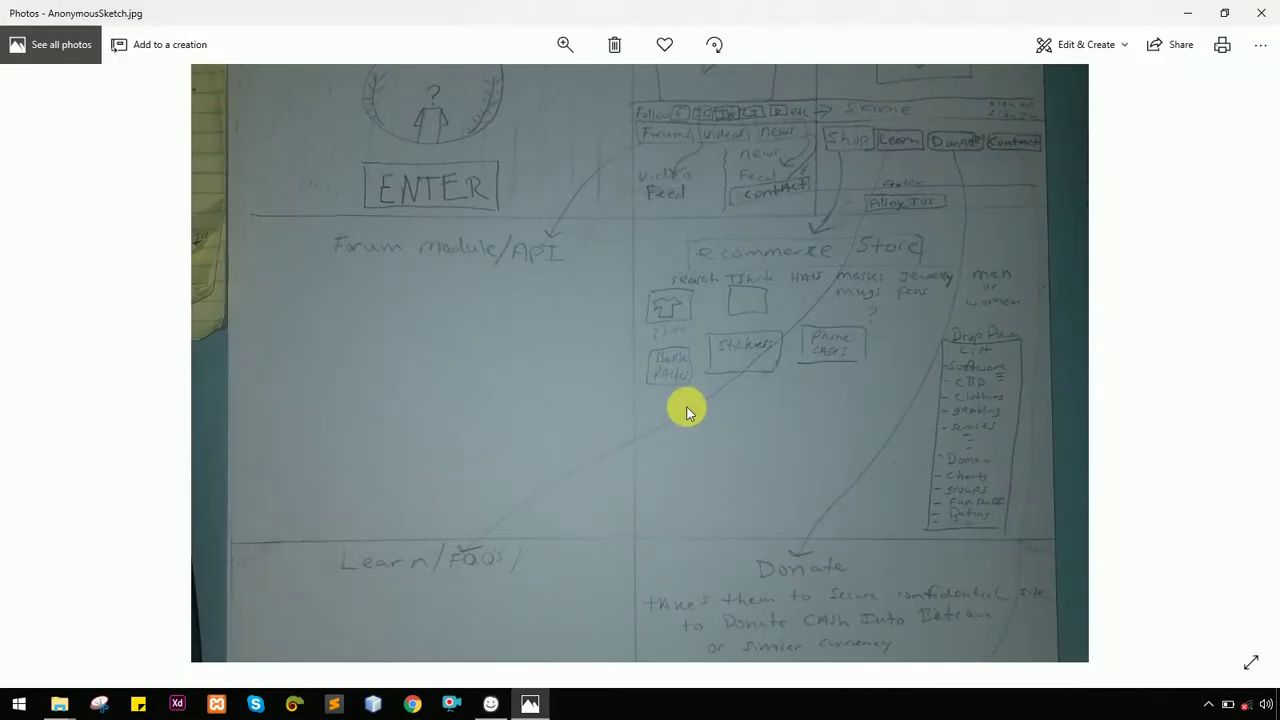
pyautogui.hotkey('alt', 'Tab')
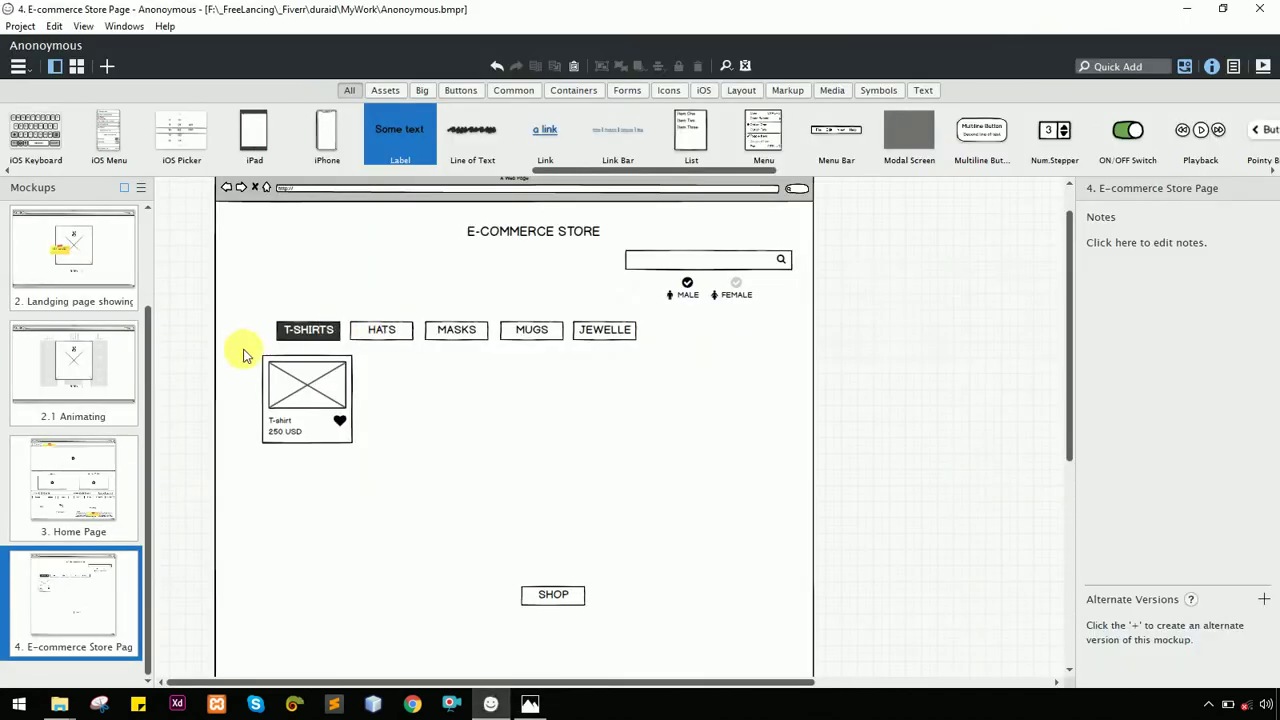
pyautogui.moveTo(330, 420); pyautogui.dragTo(446, 466)
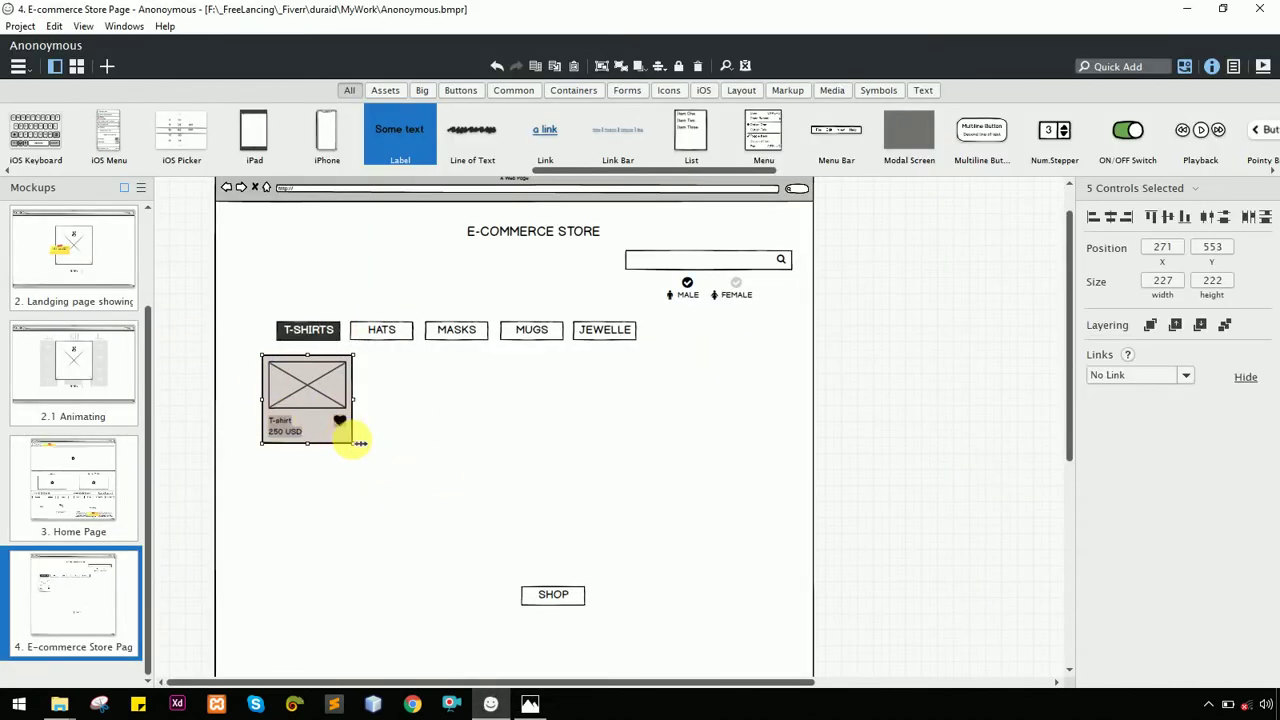
pyautogui.moveTo(368, 458); pyautogui.dragTo(383, 474)
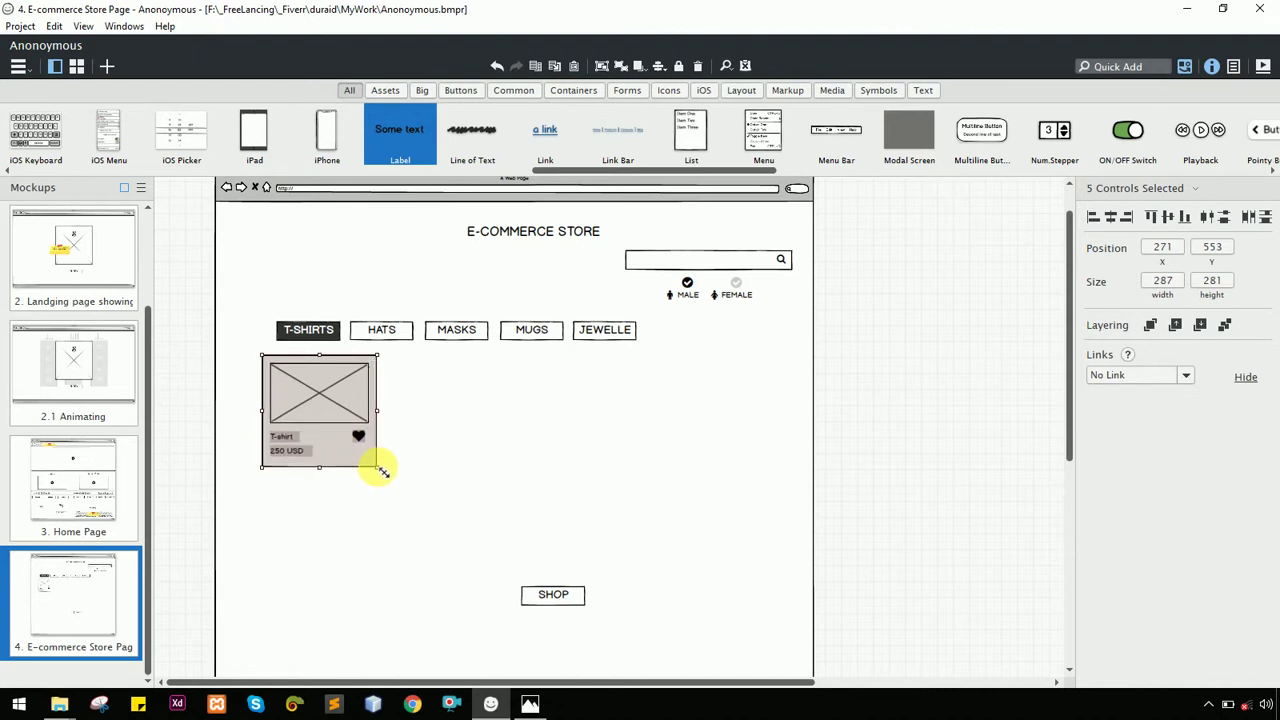
pyautogui.moveTo(337, 406); pyautogui.dragTo(331, 421)
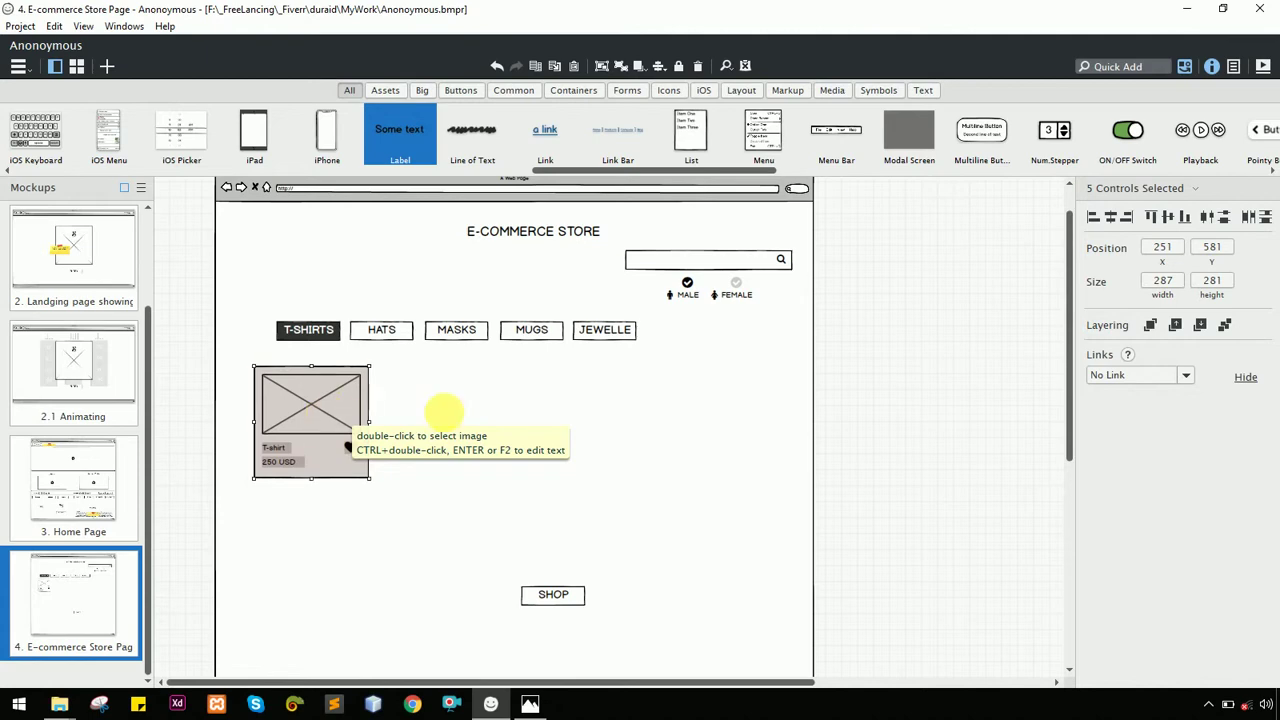
# Glance at the hand-drawn sketch and shift the row of five category buttons horizontally to X 444, Y 469 under the heading
pyautogui.hotkey('alt', 'Tab')
pyautogui.hotkey('alt', 'Tab')
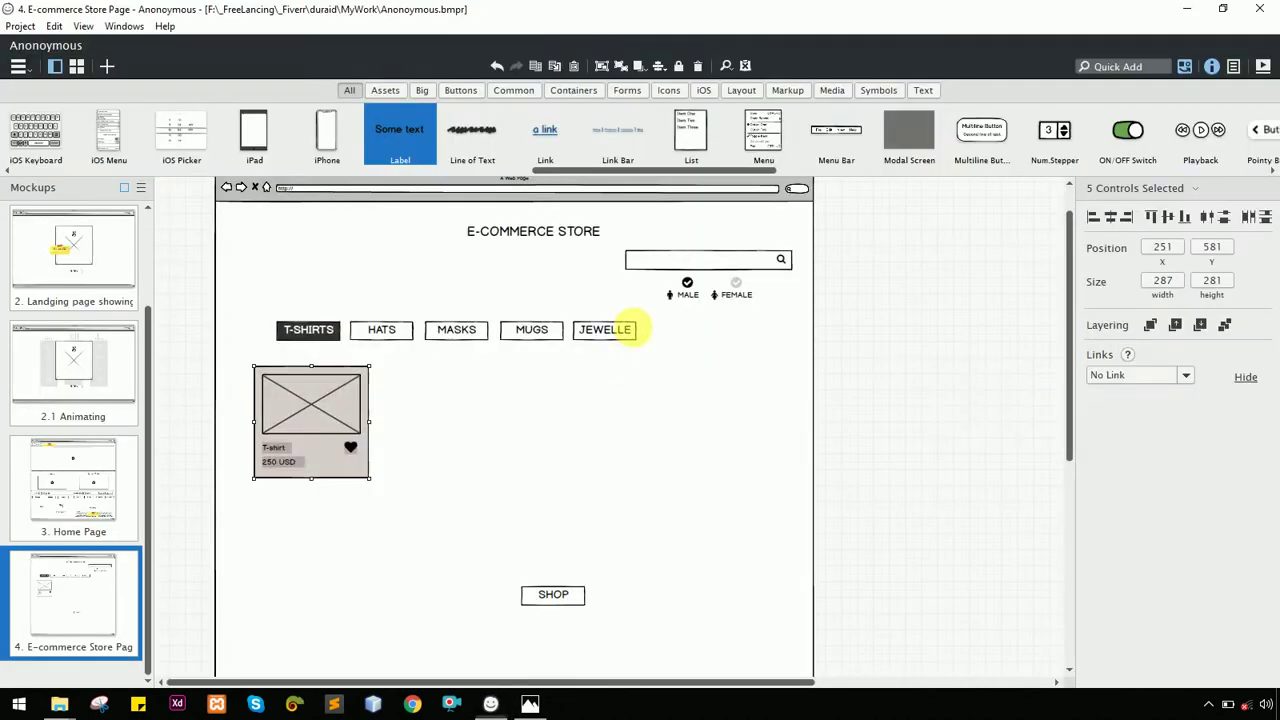
pyautogui.click(531, 329)
pyautogui.keyDown('shift'); pyautogui.click(448, 330); pyautogui.keyUp('shift')
pyautogui.keyDown('shift'); pyautogui.click(394, 330); pyautogui.keyUp('shift')
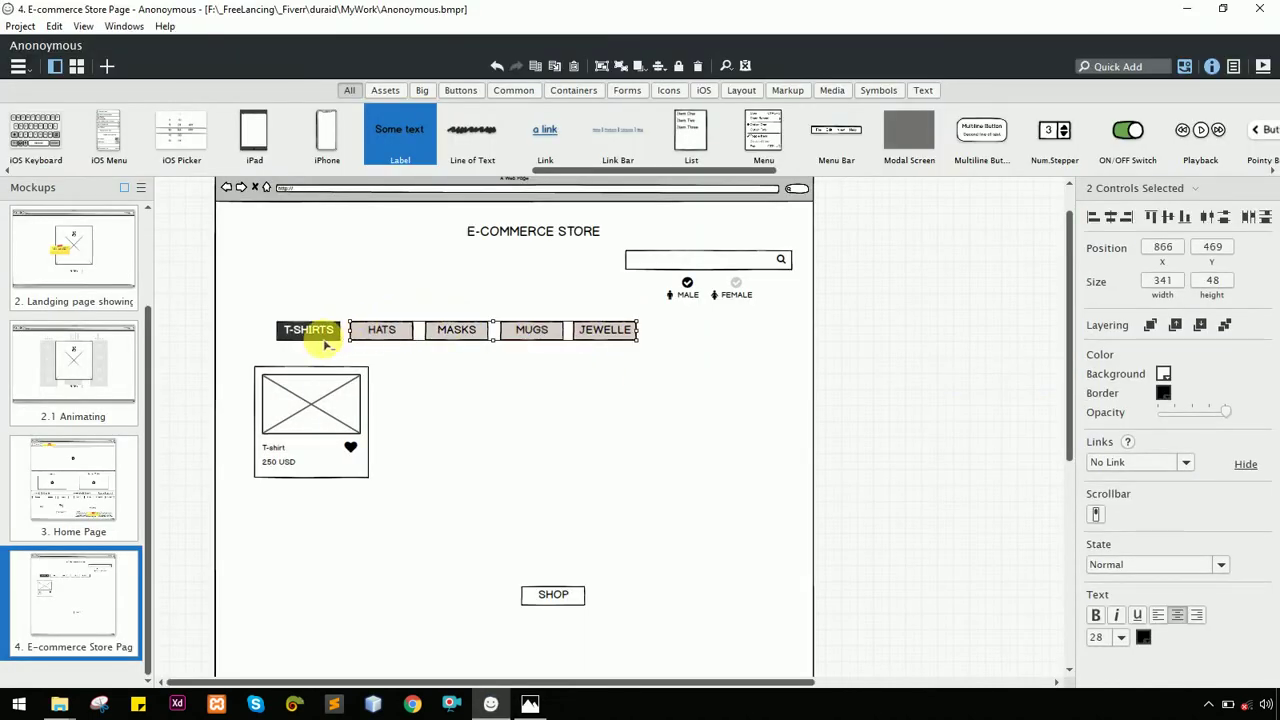
pyautogui.keyDown('shift'); pyautogui.click(320, 337); pyautogui.keyUp('shift')
pyautogui.hotkey('shift', 'Right')
pyautogui.hotkey('shift', 'Right')
pyautogui.hotkey('shift', 'Right')
pyautogui.hotkey('shift', 'Right')
pyautogui.hotkey('shift', 'Right')
pyautogui.hotkey('shift', 'Right')
pyautogui.hotkey('shift', 'Right')
pyautogui.hotkey('shift', 'Right')
pyautogui.hotkey('shift', 'Right')
pyautogui.hotkey('shift', 'Right')
pyautogui.hotkey('shift', 'Right')
pyautogui.hotkey('shift', 'Right')
pyautogui.hotkey('shift', 'Right')
pyautogui.hotkey('shift', 'Right')
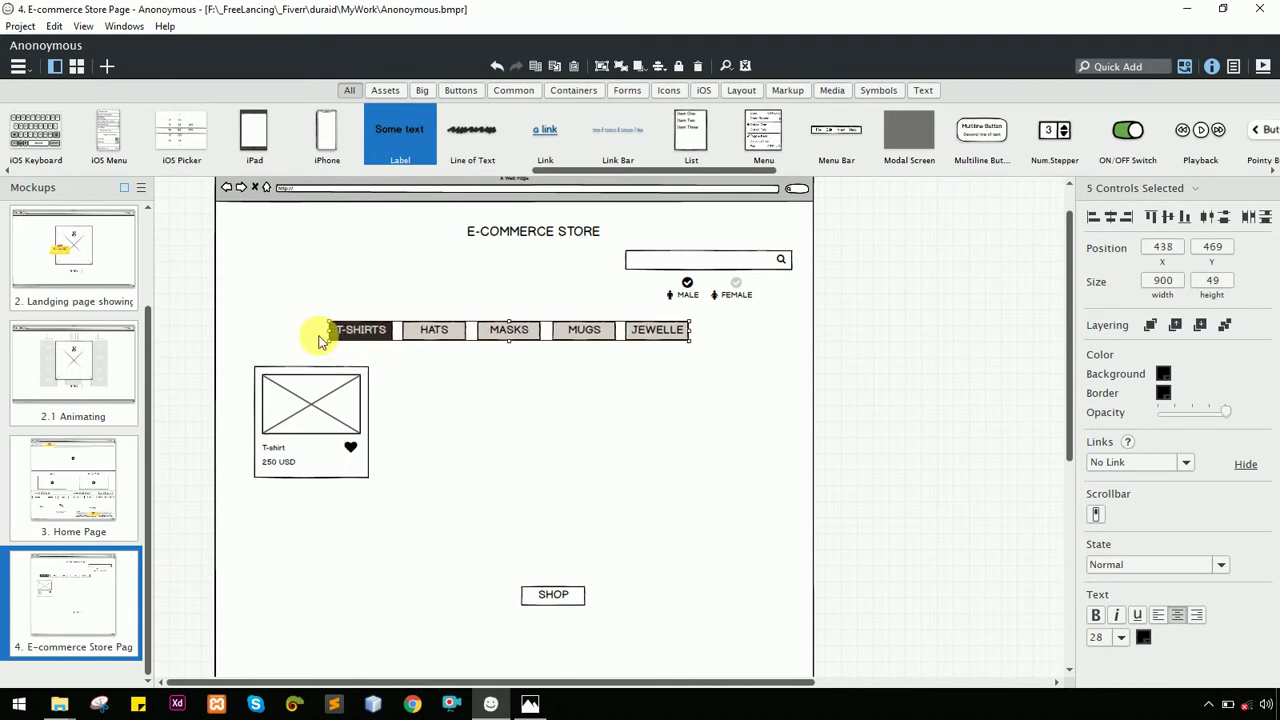
pyautogui.press('Right')
pyautogui.press('Right')
pyautogui.press('Right')
pyautogui.press('Right')
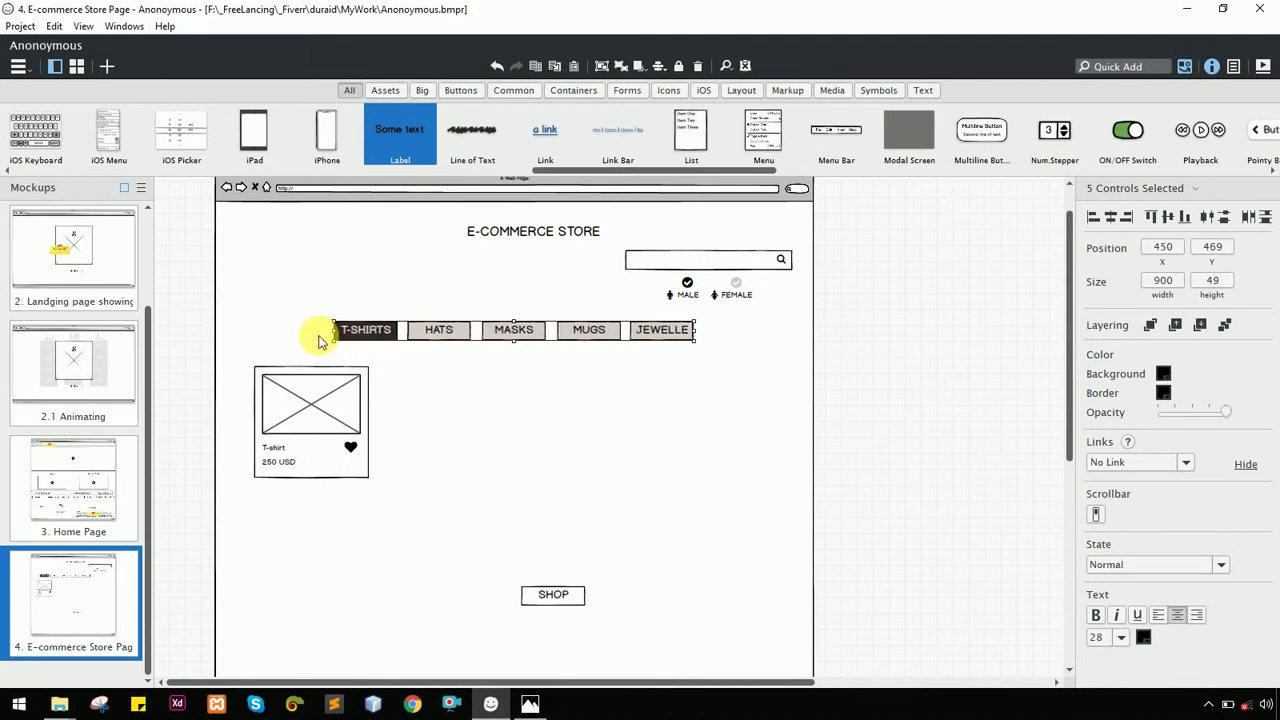
pyautogui.press('Left')
pyautogui.press('Left')
pyautogui.press('Left')
pyautogui.press('Left')
pyautogui.press('Left')
pyautogui.press('Left')
pyautogui.press('Left')
pyautogui.press('Left')
pyautogui.press('Left')
pyautogui.press('Left')
pyautogui.press('Left')
pyautogui.press('Left')
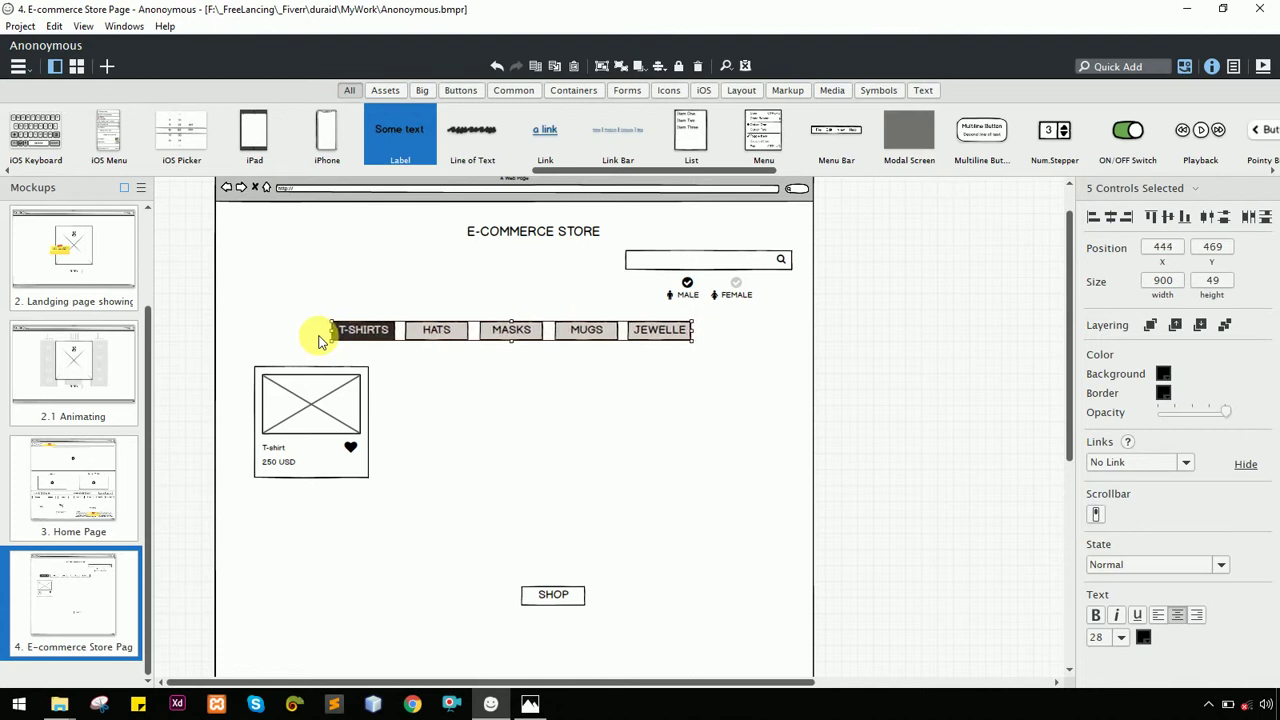
# Nudge the row of five category buttons left to X 433, Y 469
pyautogui.press('Left')
pyautogui.press('Left')
pyautogui.press('Left')
pyautogui.press('Left')
pyautogui.press('Left')
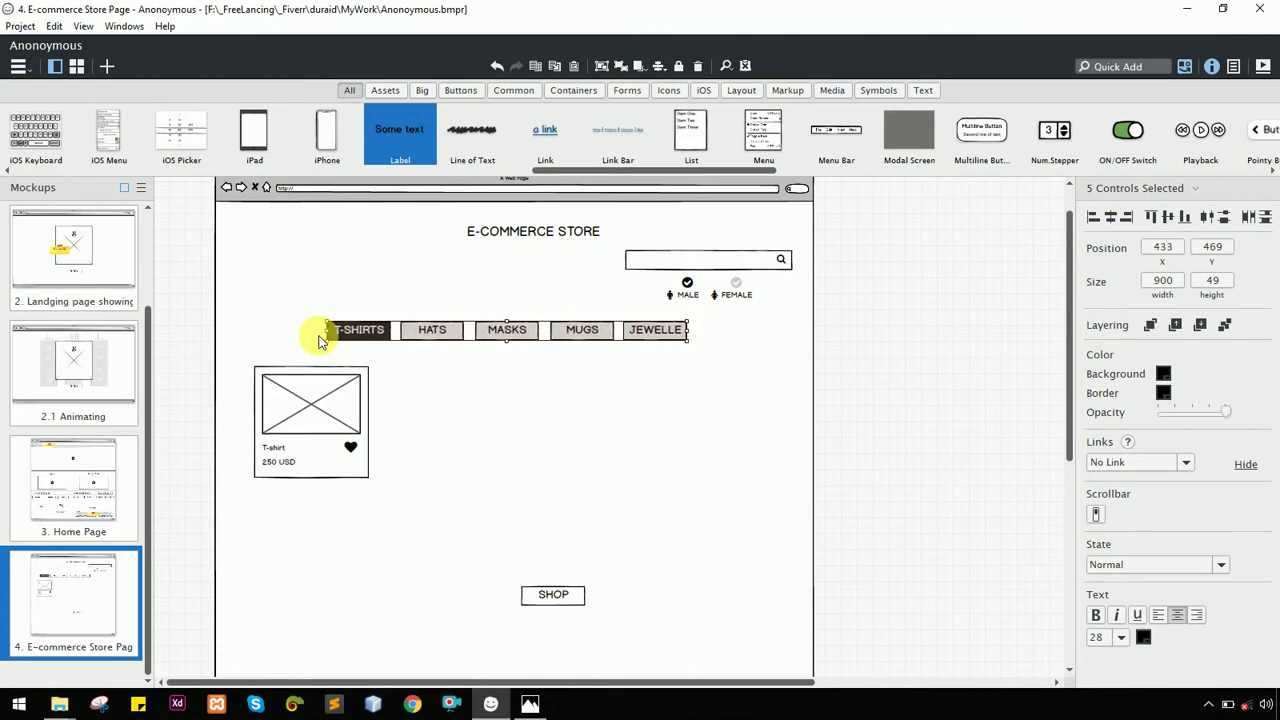
# Shift the E-COMMERCE STORE heading slightly left to centre it on the page, and delete the leftover SHOP button
pyautogui.click(555, 236)
pyautogui.click(559, 245)
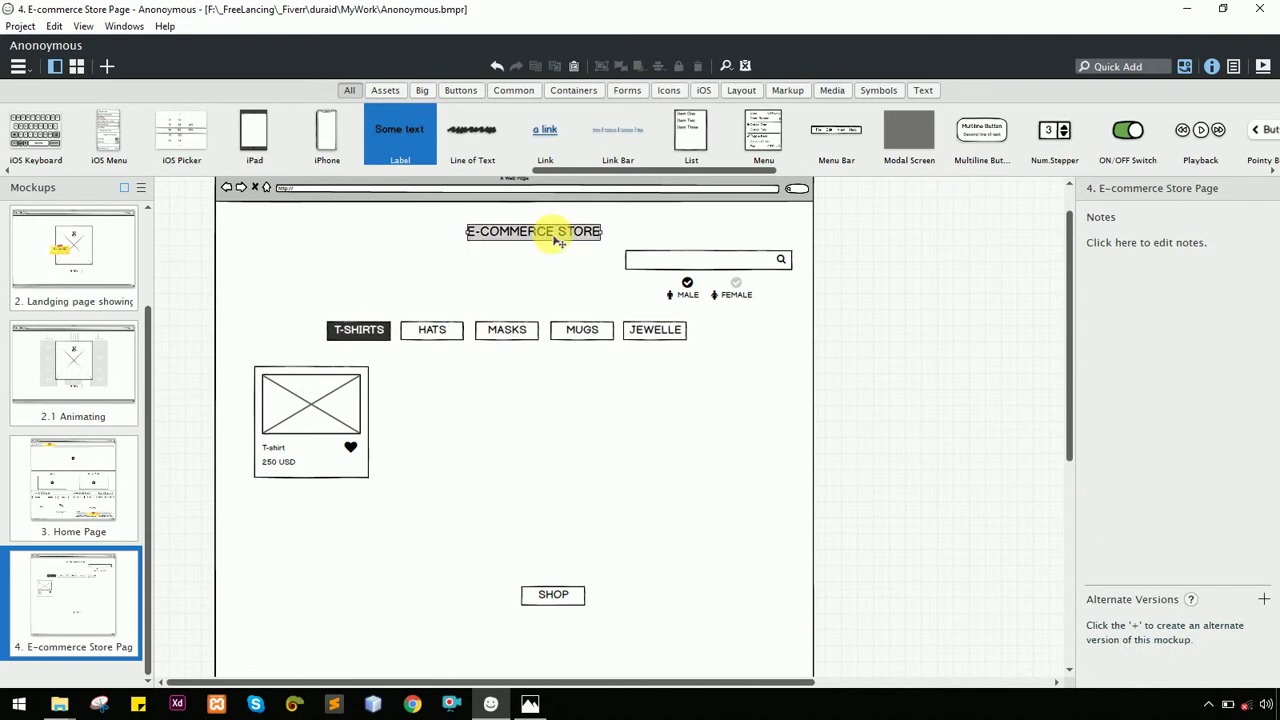
pyautogui.moveTo(559, 243); pyautogui.dragTo(546, 240)
pyautogui.click(440, 497)
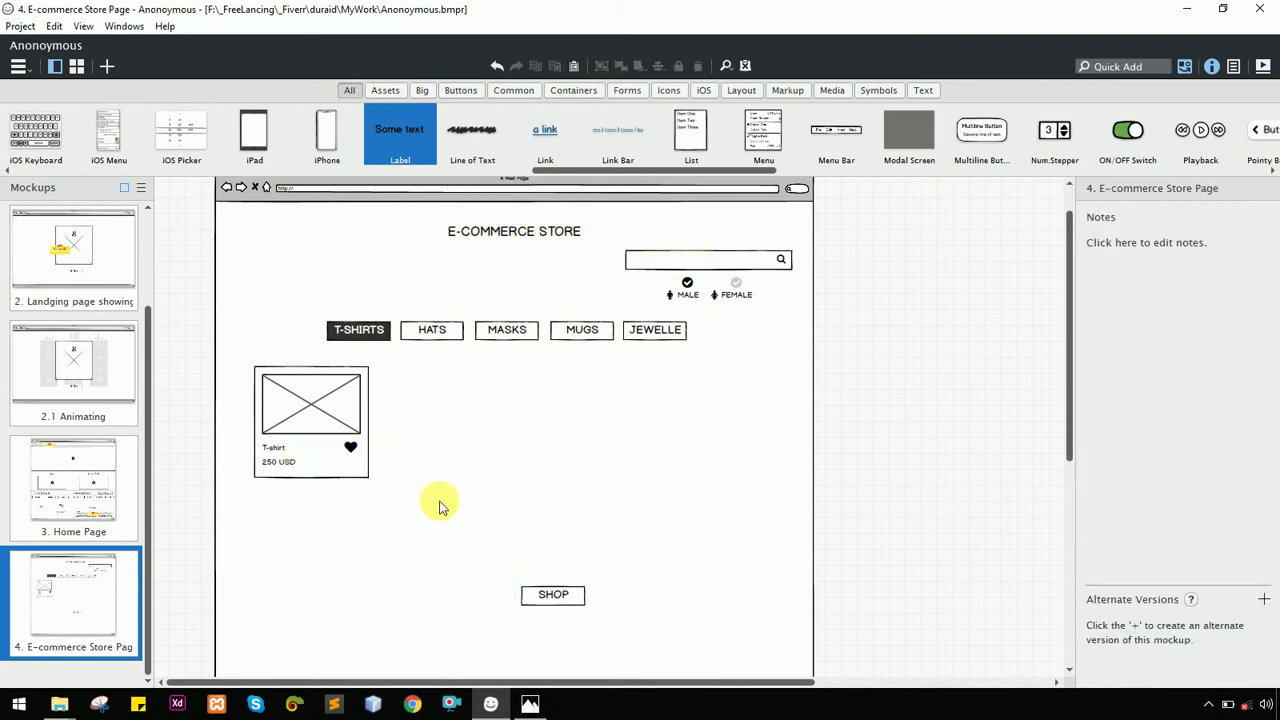
pyautogui.click(579, 593)
pyautogui.press('Delete')
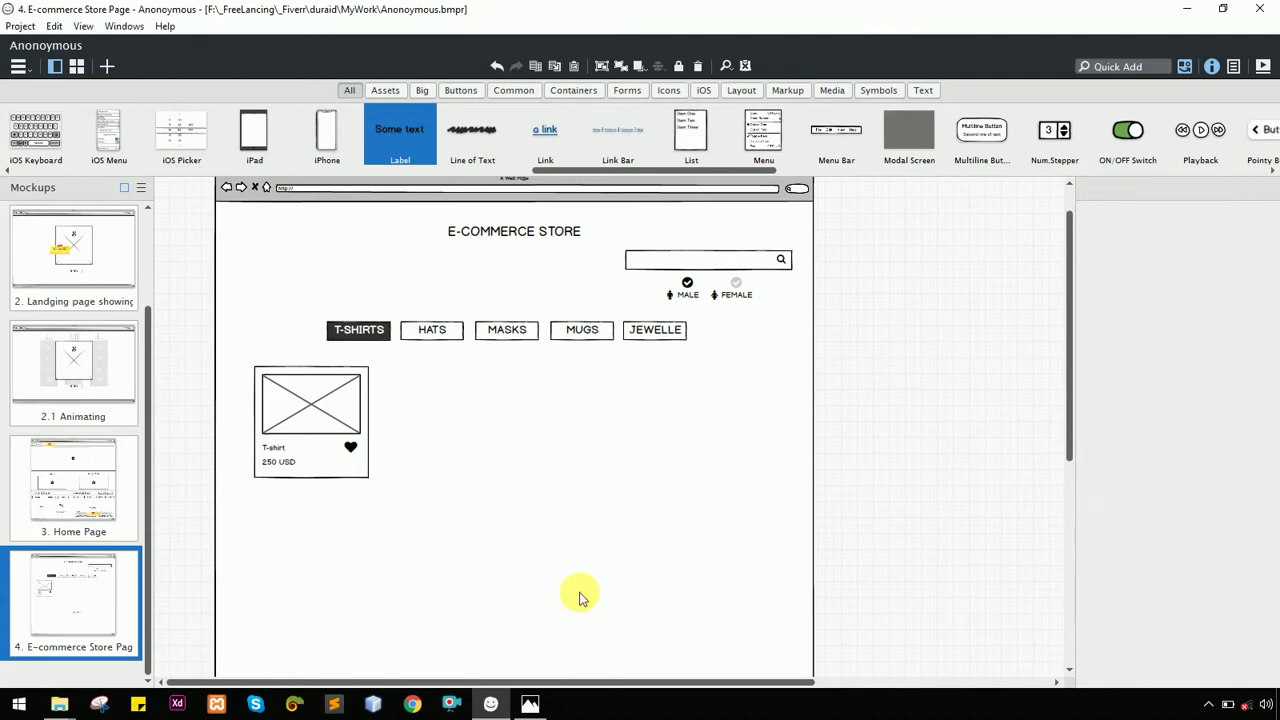
# Duplicate the T-shirt product card into a row of three and place a fourth copy below the first at X 251, Y 895
pyautogui.hotkey('alt', 'Tab')
pyautogui.hotkey('alt', 'Tab')
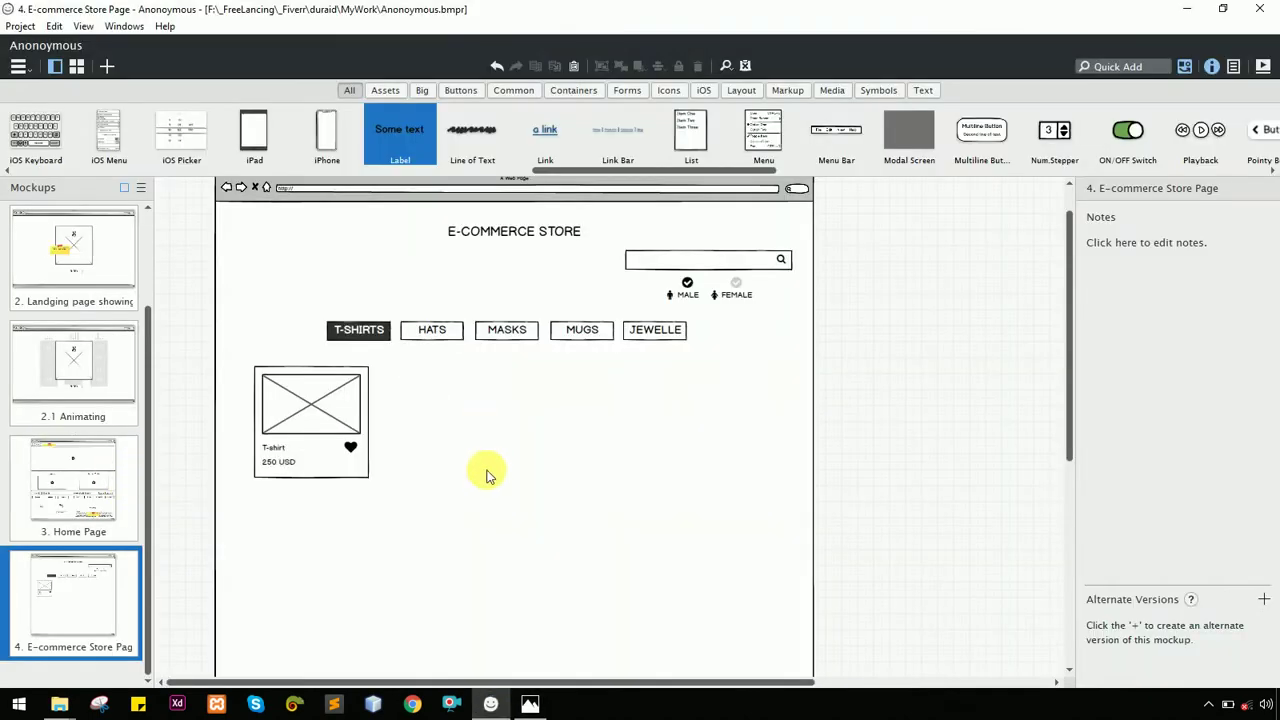
pyautogui.click(424, 533)
pyautogui.moveTo(424, 533); pyautogui.dragTo(226, 348)
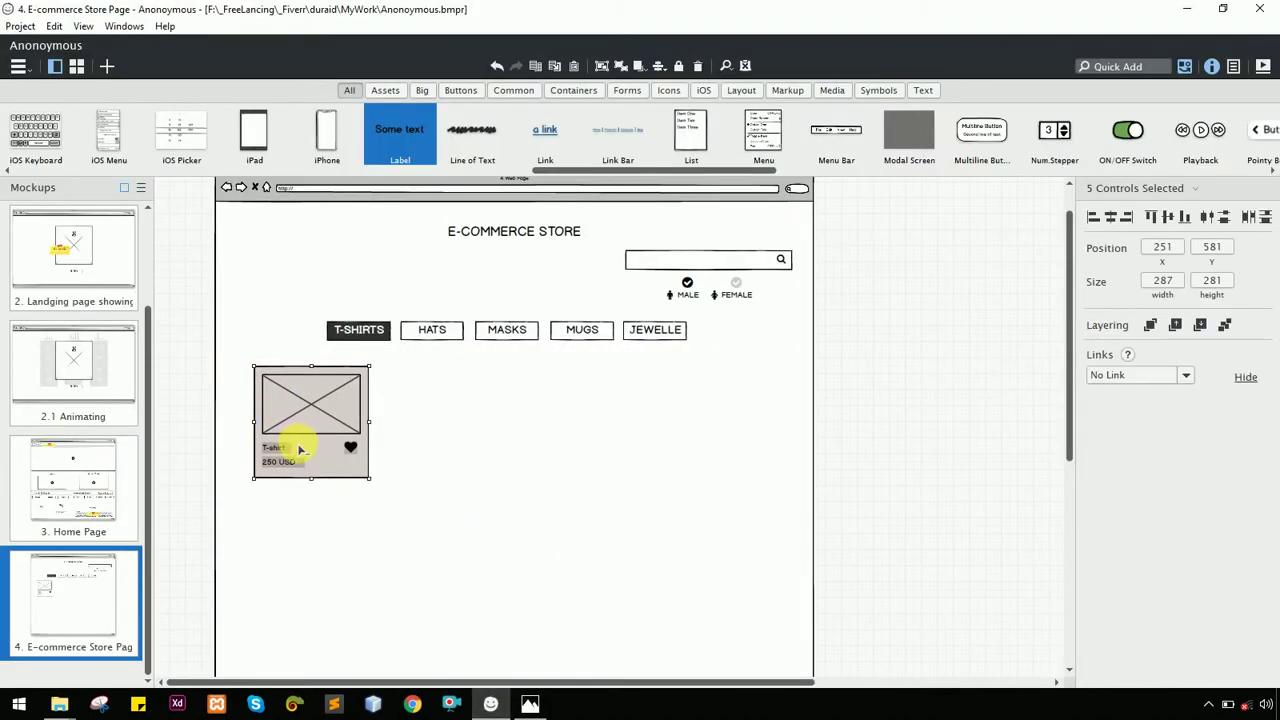
pyautogui.moveTo(294, 429); pyautogui.dragTo(443, 427)
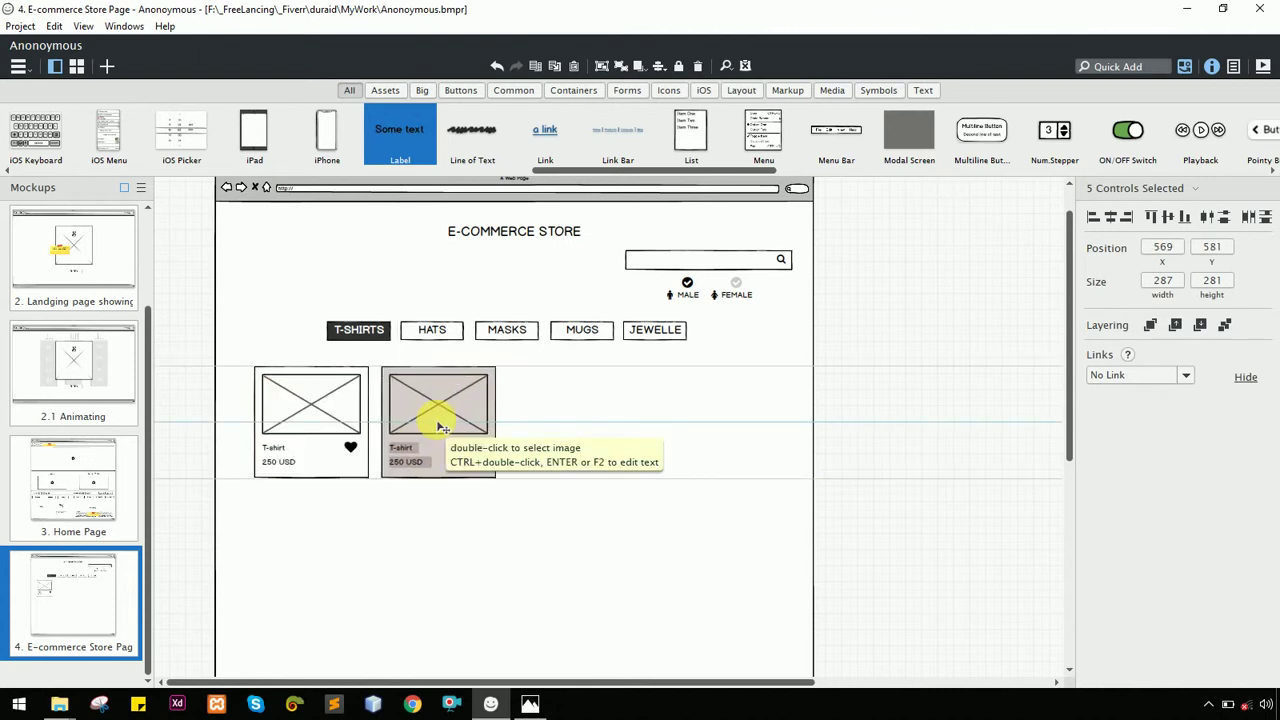
pyautogui.moveTo(443, 427); pyautogui.dragTo(314, 537)
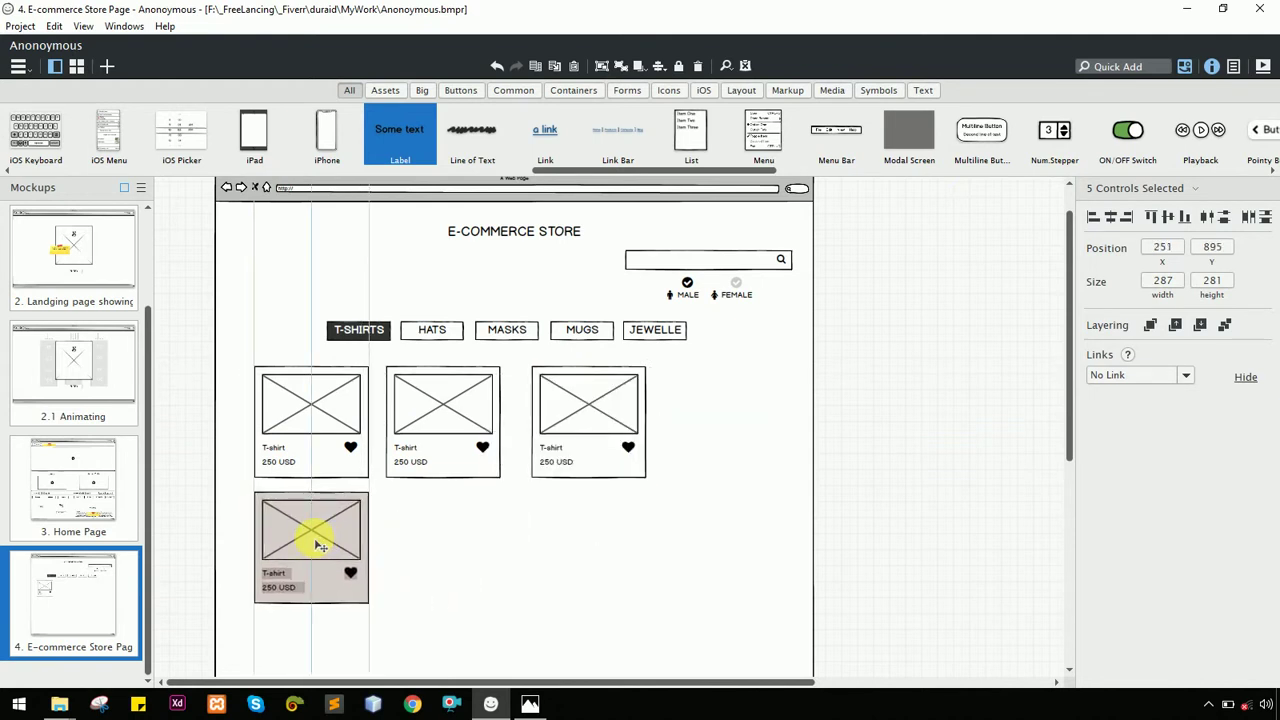
# Duplicate the second and third product cards into the row below at X 581, Y 895
pyautogui.moveTo(696, 536); pyautogui.dragTo(362, 358)
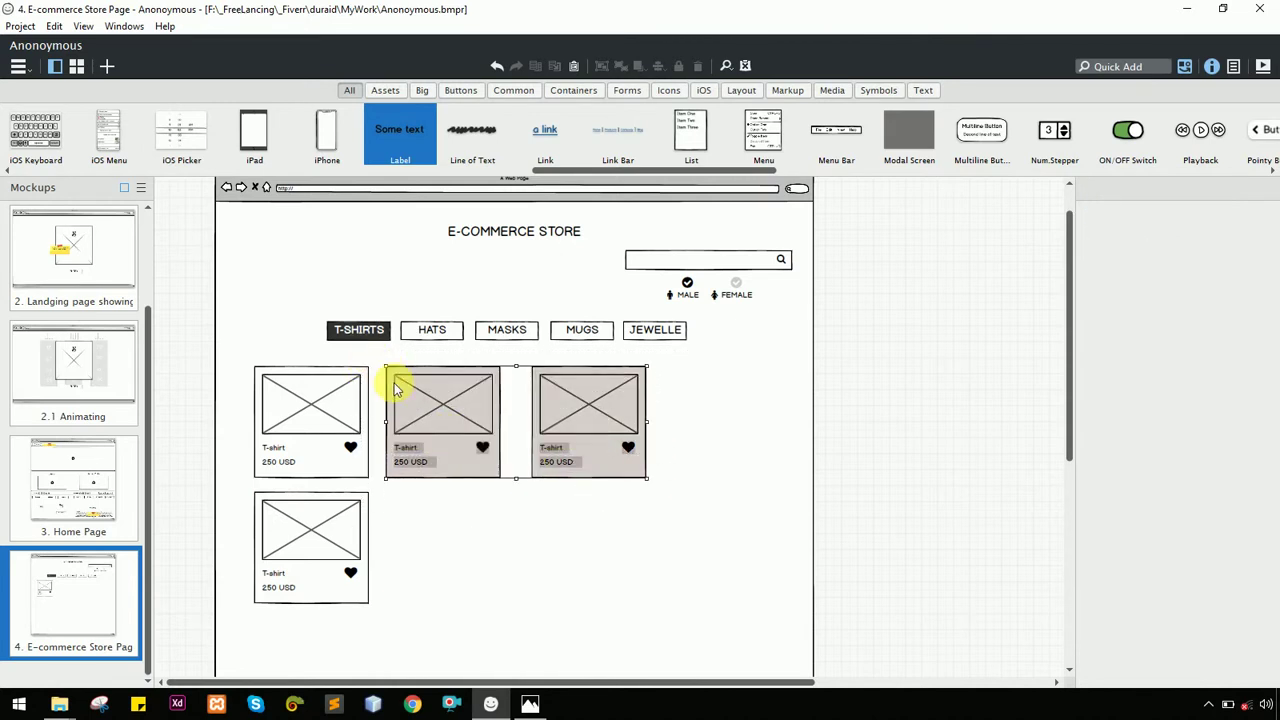
pyautogui.moveTo(443, 423); pyautogui.dragTo(455, 528)
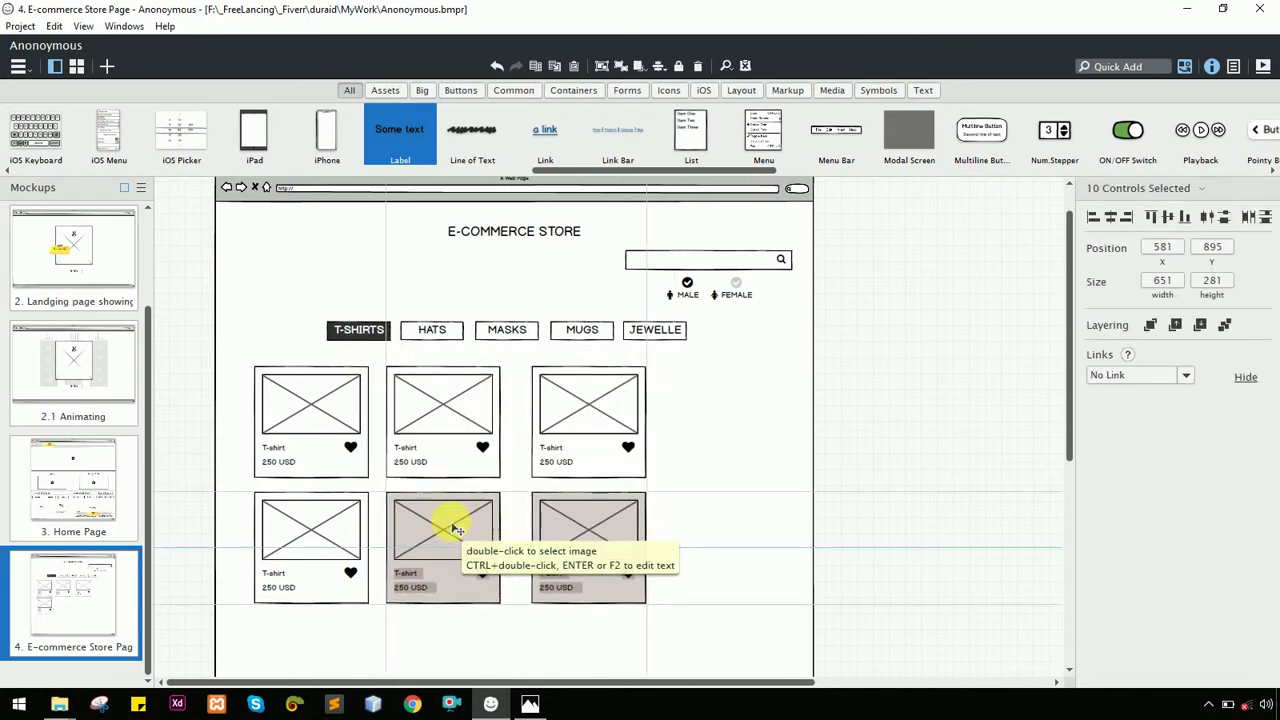
pyautogui.click(666, 502)
pyautogui.scroll(-2, 687, 484)
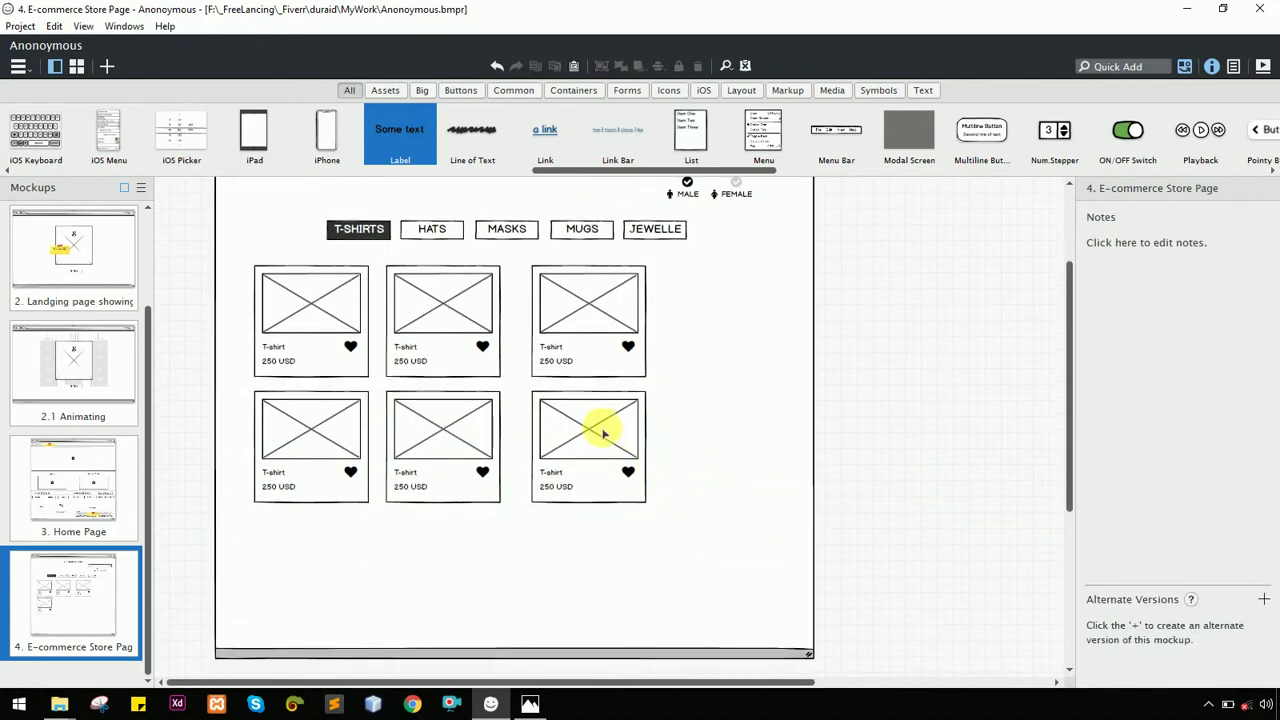
pyautogui.scroll(2, 606, 433)
# Consult the hand-drawn sketch, then move the category button row to Y 449, lining its left edge up with the product cards
pyautogui.hotkey('alt', 'Tab')
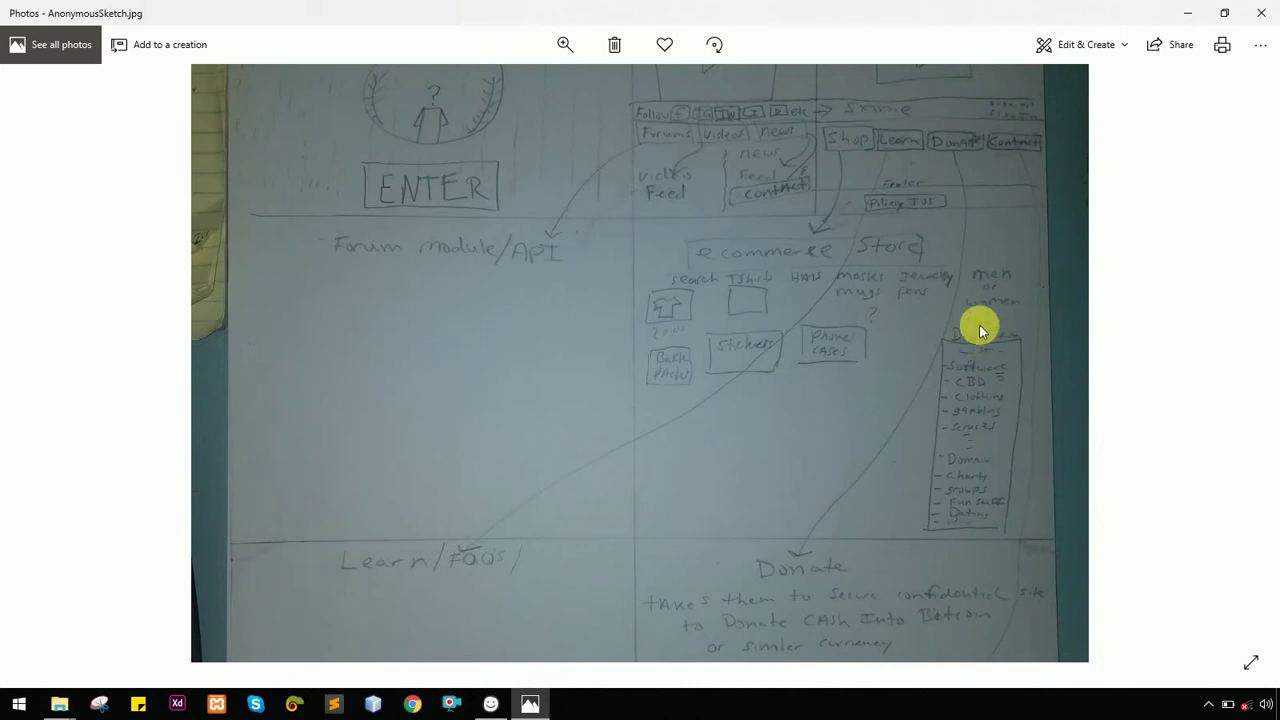
pyautogui.hotkey('alt', 'Tab')
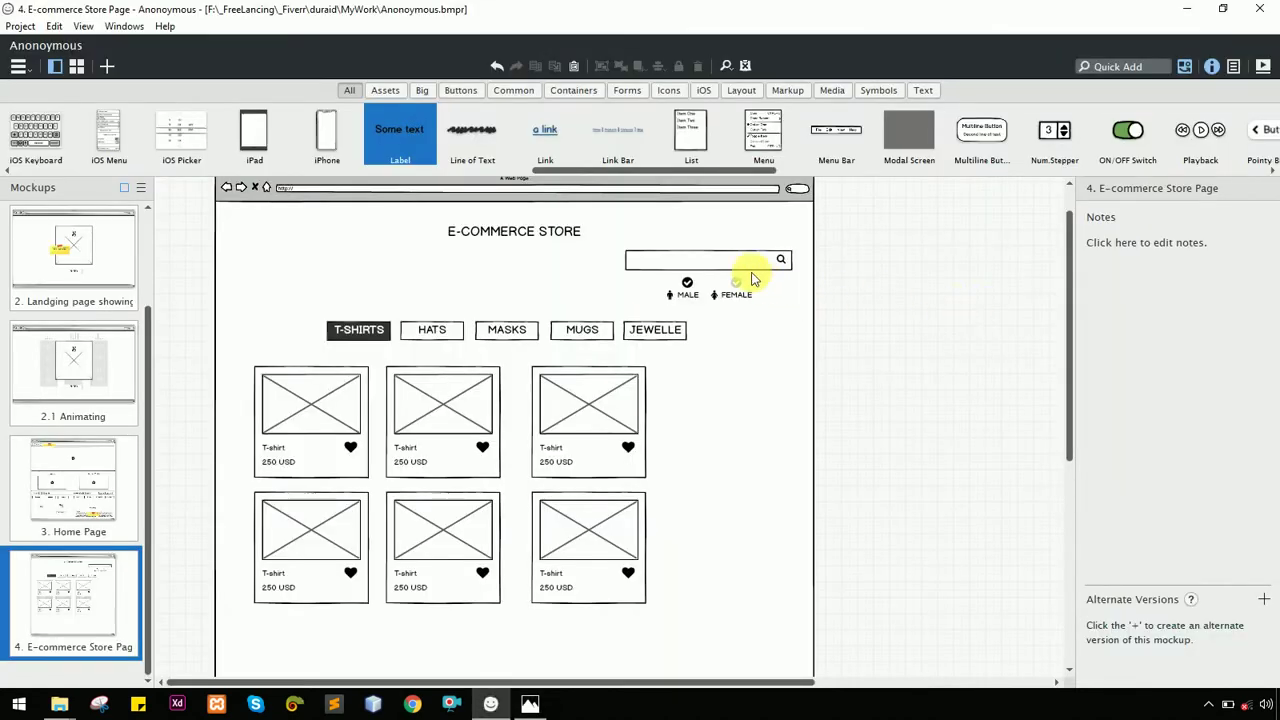
pyautogui.hotkey('alt', 'Tab')
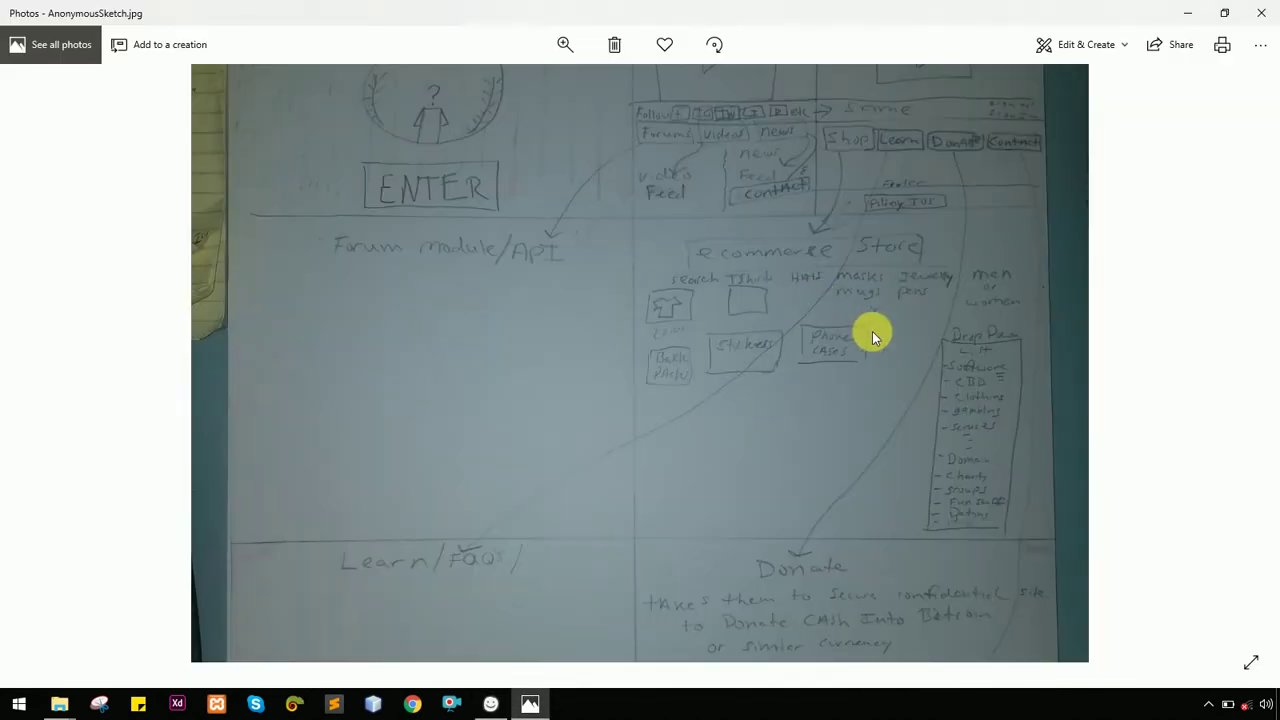
pyautogui.hotkey('alt', 'Tab')
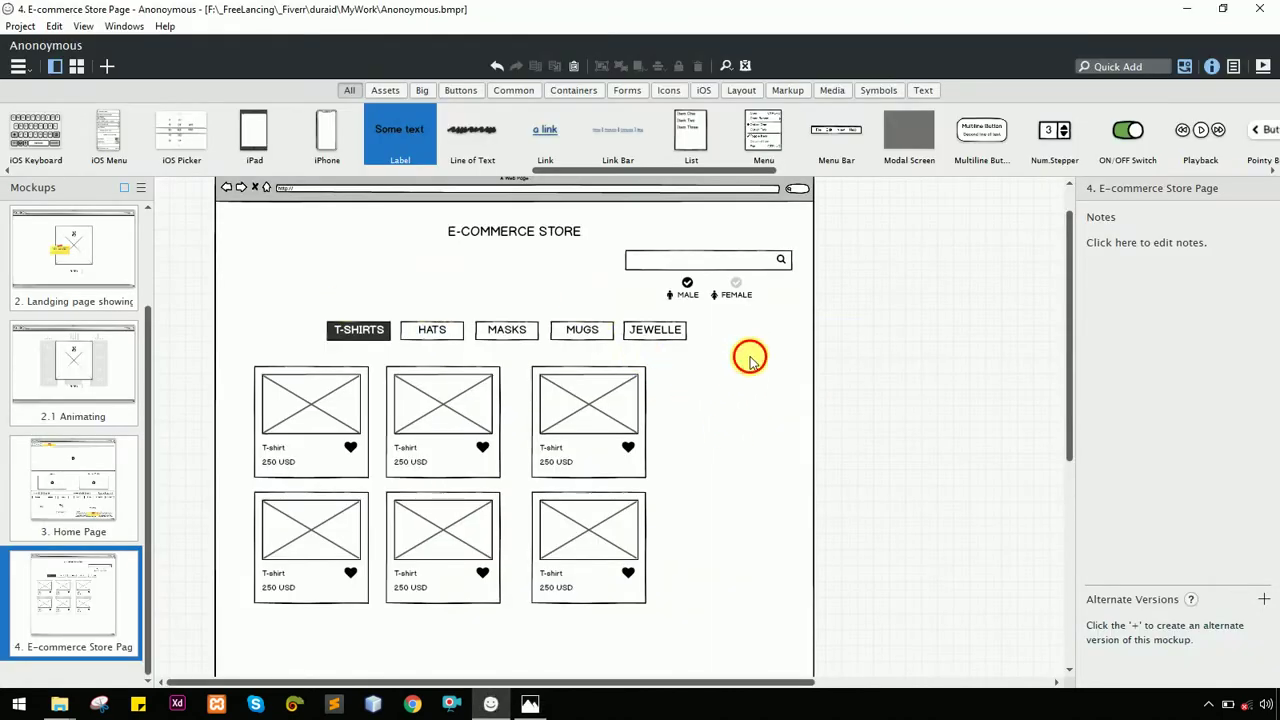
pyautogui.moveTo(600, 345); pyautogui.dragTo(284, 311)
pyautogui.moveTo(452, 337); pyautogui.dragTo(375, 328)
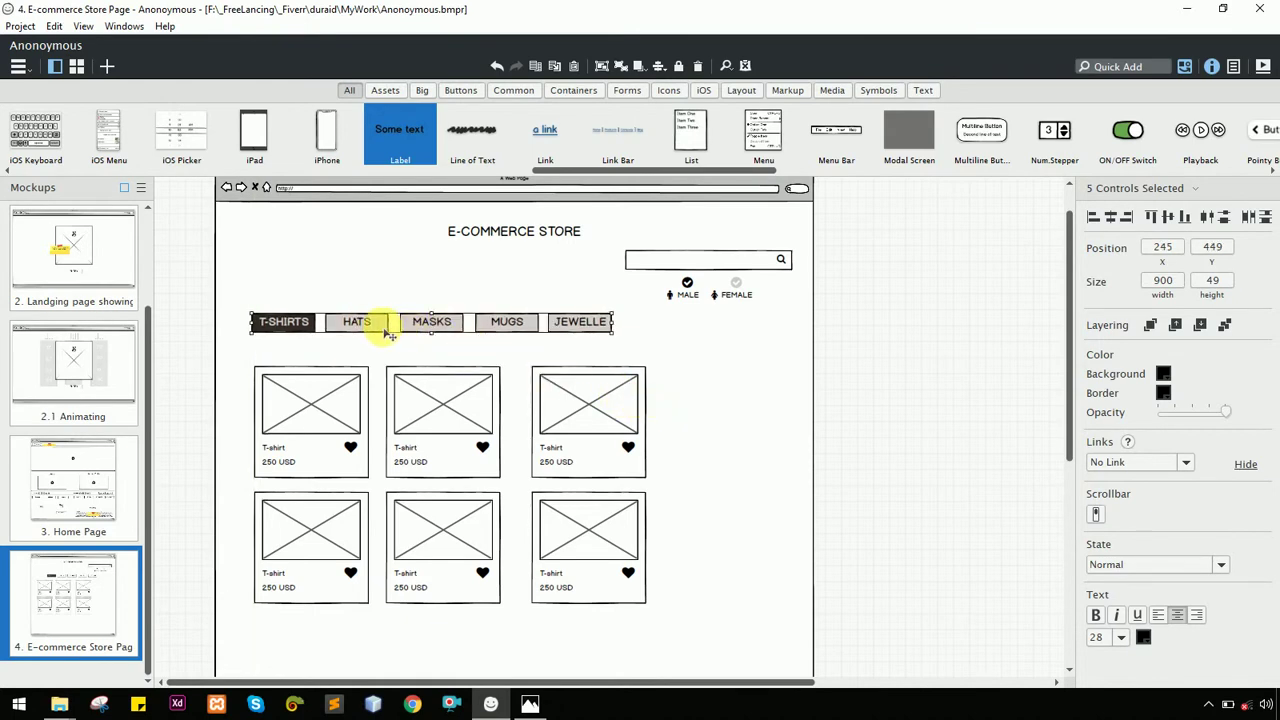
pyautogui.click(695, 345)
# Move the third column of product cards left to X 915 so the gaps between the columns match
pyautogui.hotkey('alt', 'Tab')
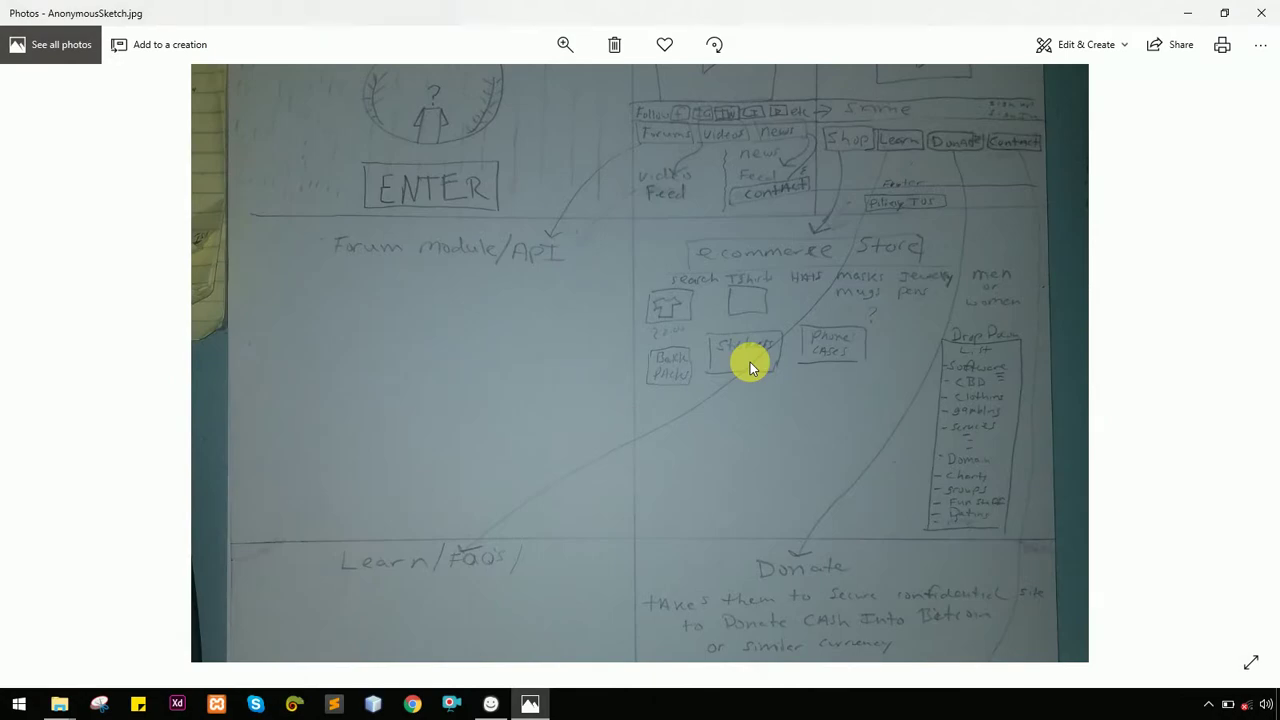
pyautogui.hotkey('alt', 'Tab')
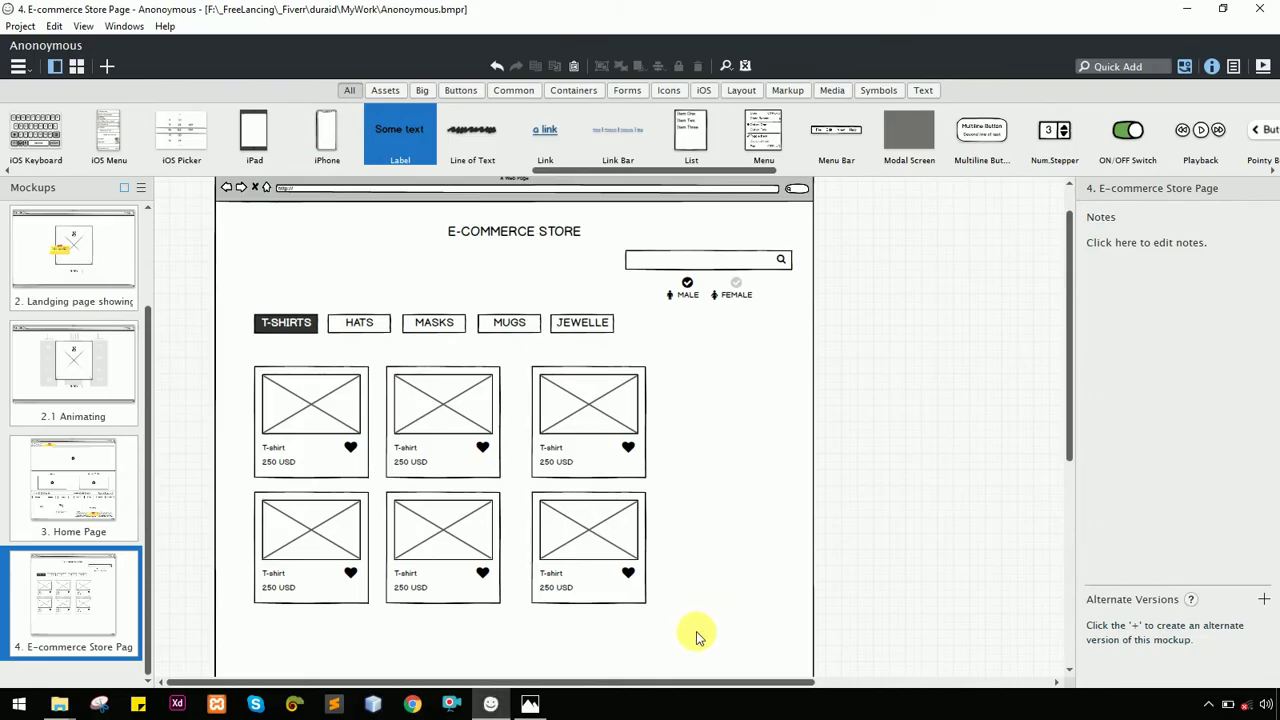
pyautogui.scroll(-1, 731, 591)
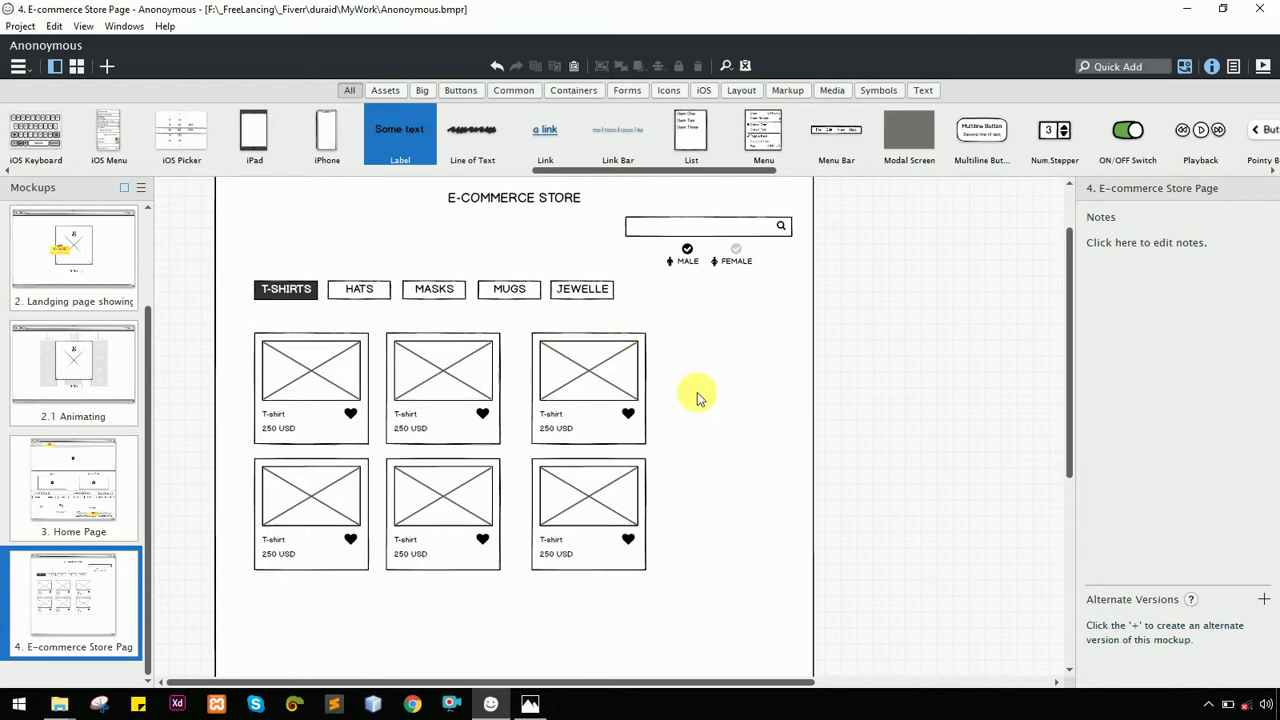
pyautogui.moveTo(698, 617); pyautogui.dragTo(504, 330)
pyautogui.hotkey('shift', 'Left')
pyautogui.hotkey('shift', 'Left')
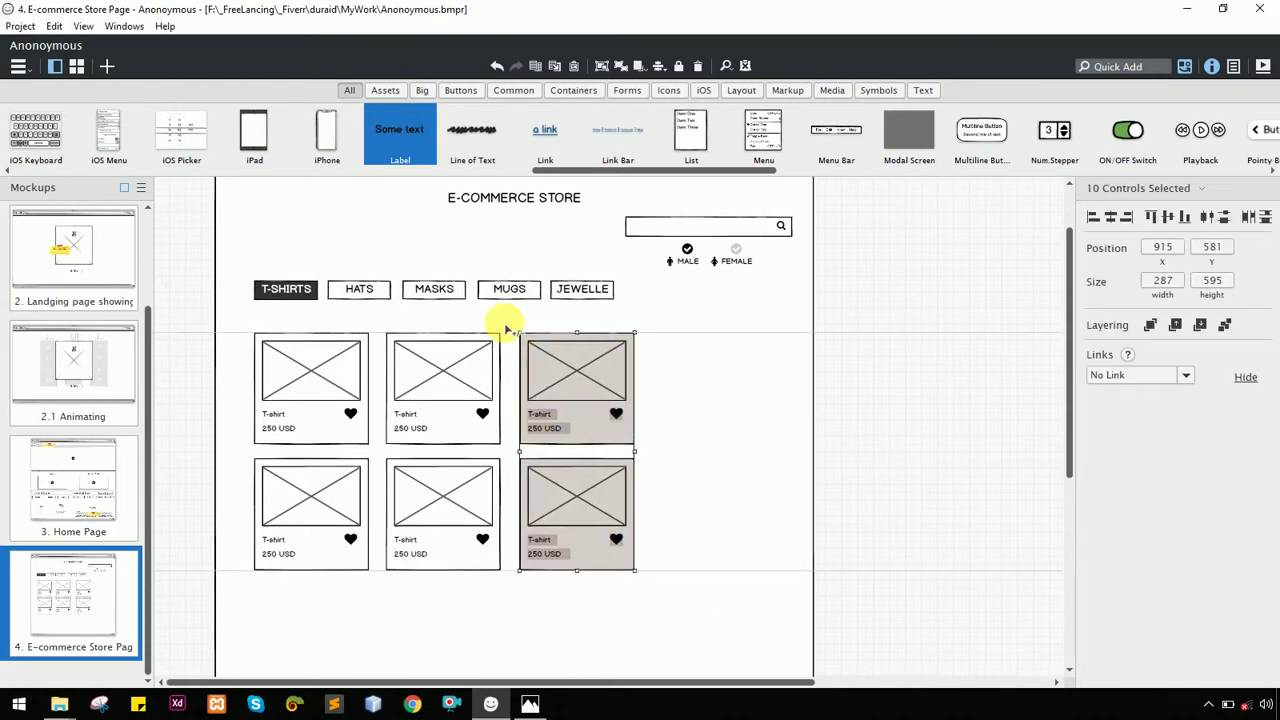
pyautogui.press('Left')
# Check the sketch and add an empty sidebar rectangle of about 390 by 601 beside the two rows of product cards
pyautogui.hotkey('alt', 'Tab')
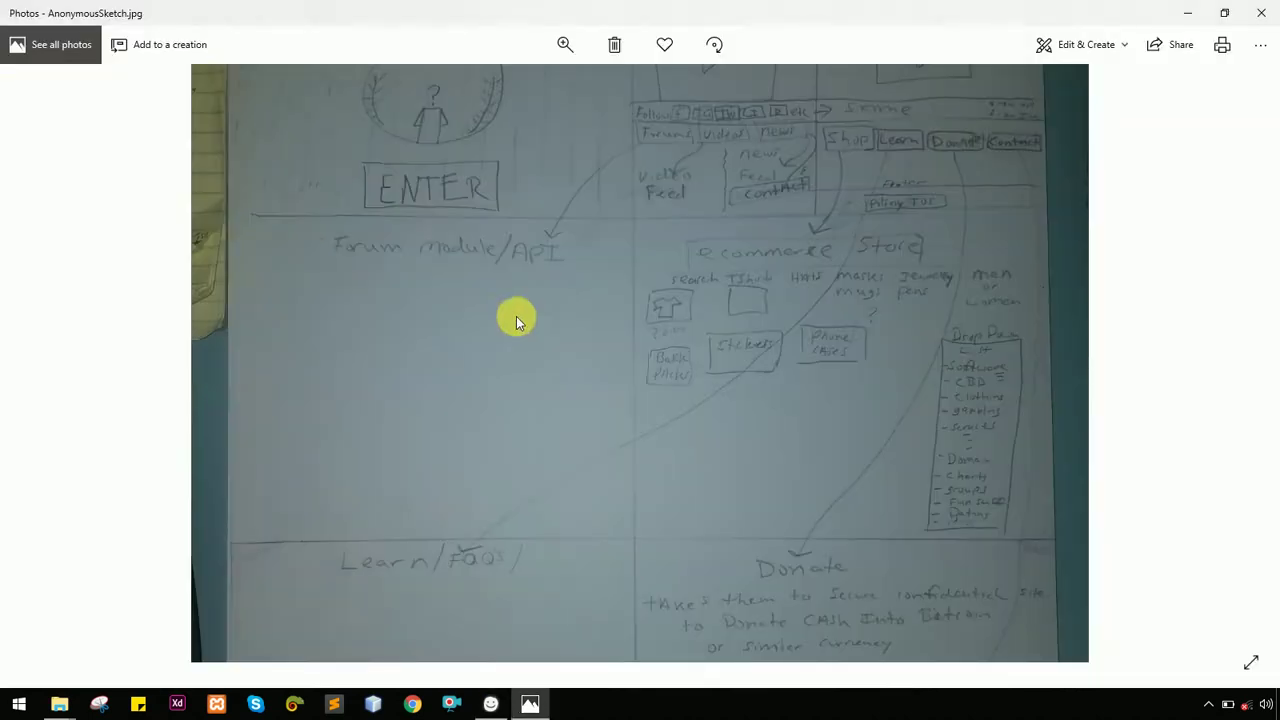
pyautogui.hotkey('alt', 'Tab')
pyautogui.click(672, 234)
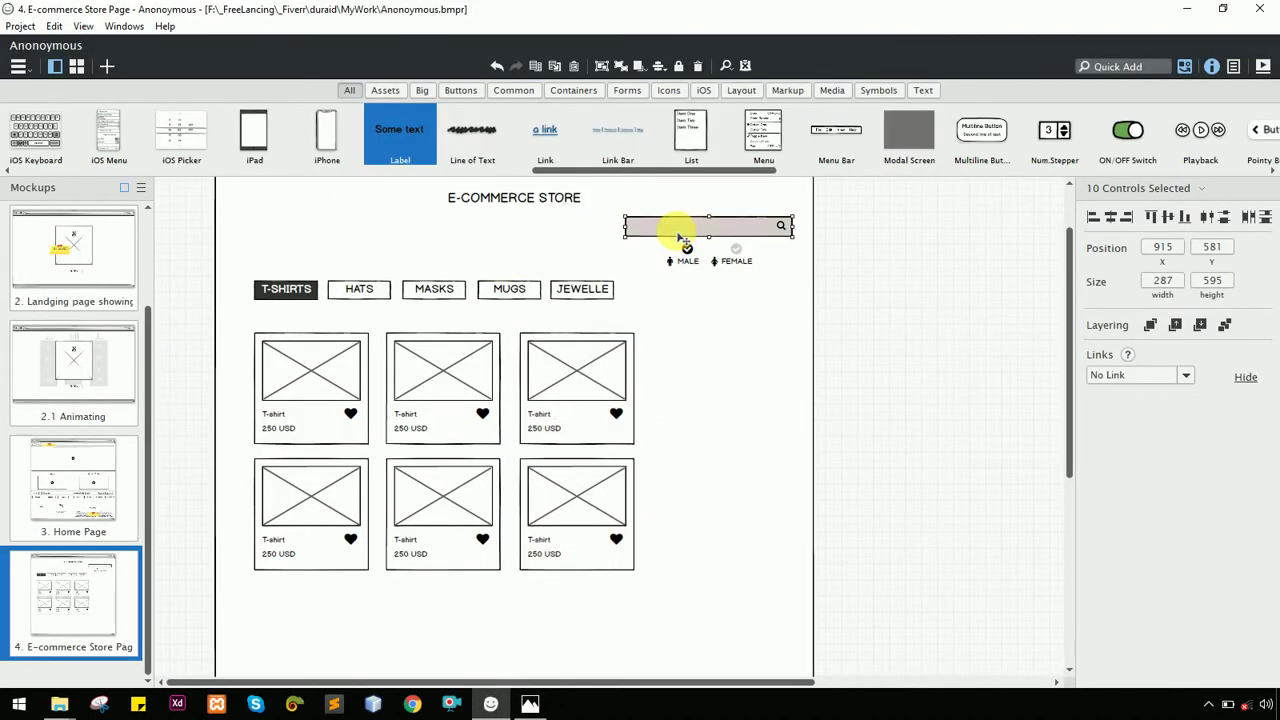
pyautogui.moveTo(713, 233); pyautogui.dragTo(728, 583)
pyautogui.hotkey('alt', 'Tab')
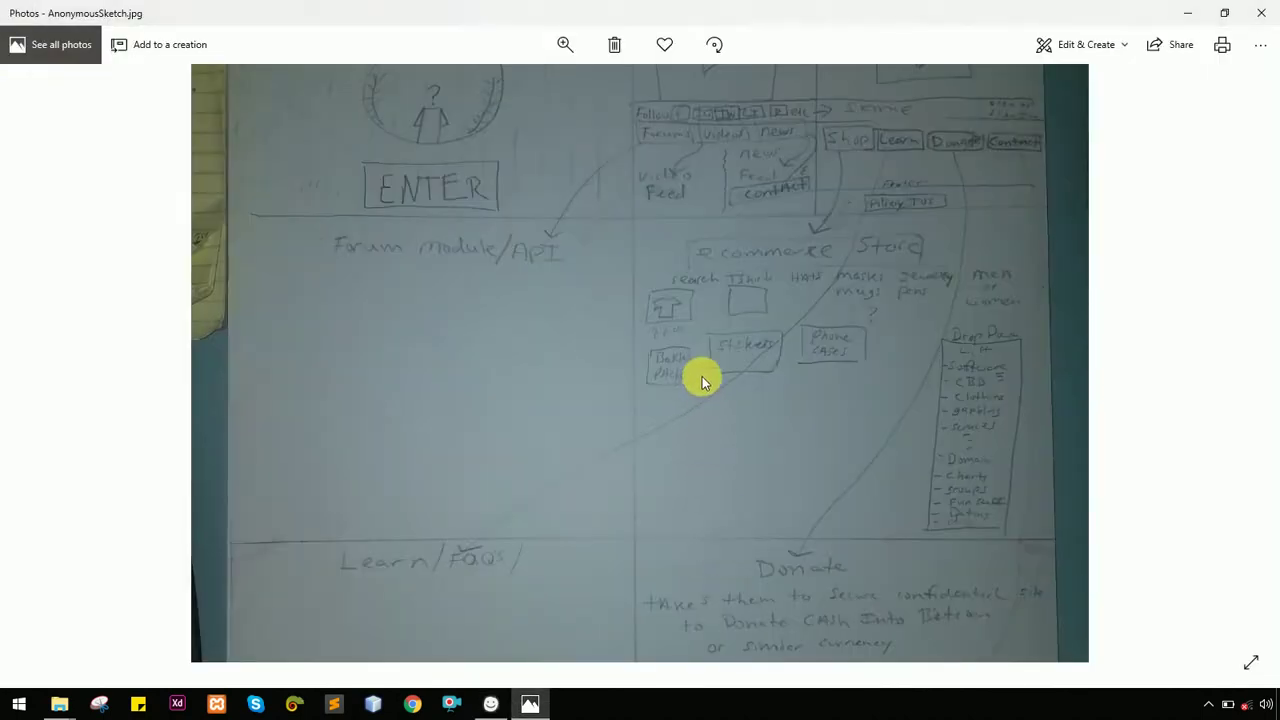
pyautogui.hotkey('alt', 'Tab')
pyautogui.click(909, 471)
# Unlock the browser frame, extend its bottom edge downward for another card row, and lock it again
pyautogui.scroll(-5, 886, 443)
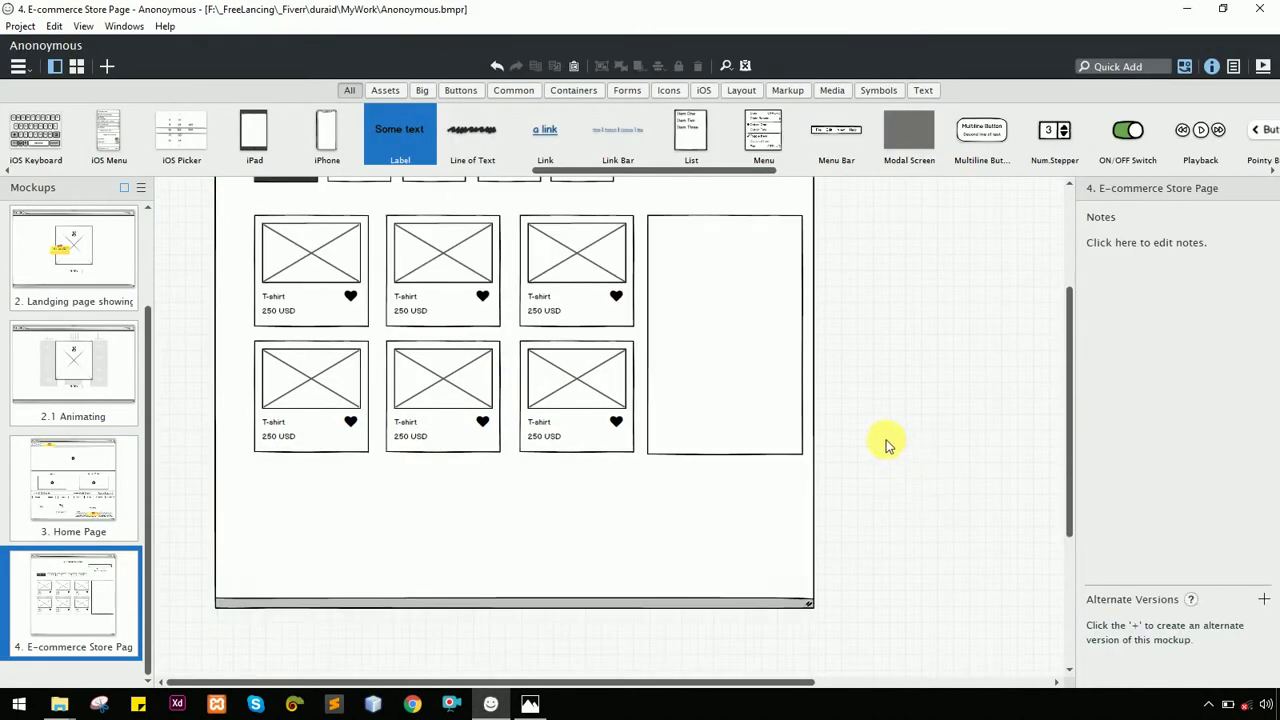
pyautogui.rightClick(516, 478)
pyautogui.click(543, 503)
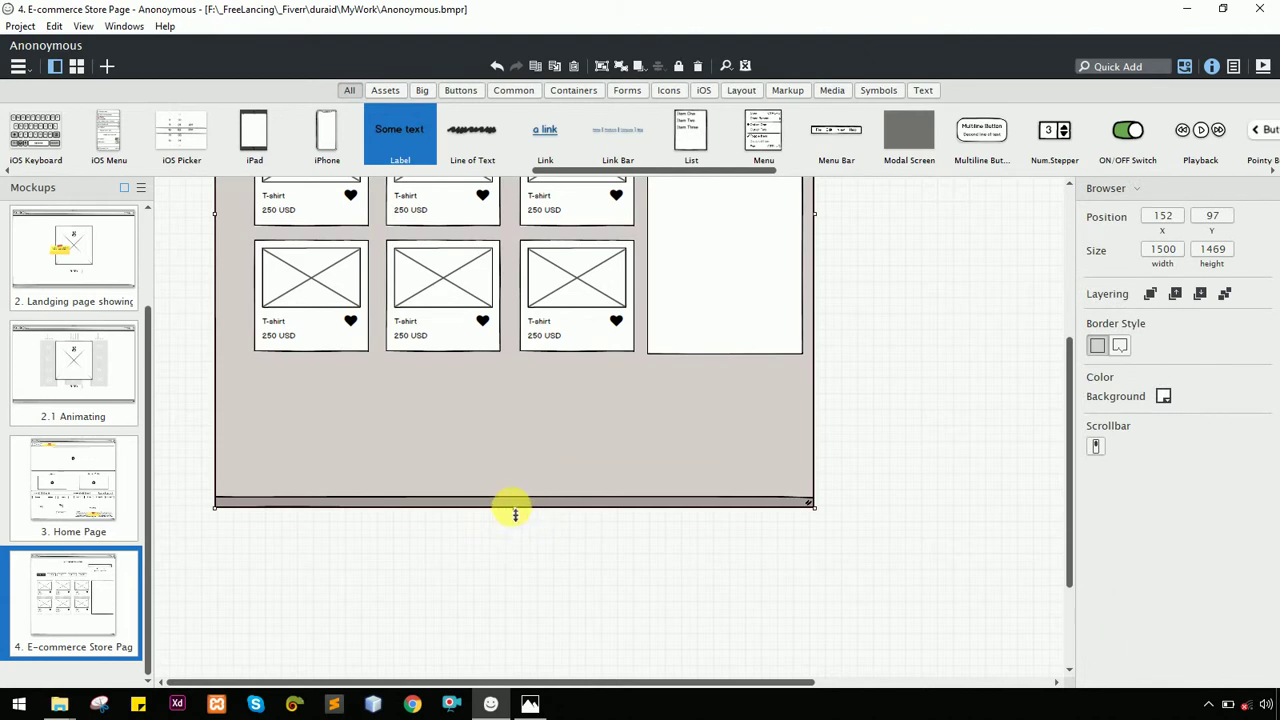
pyautogui.moveTo(515, 512); pyautogui.dragTo(530, 553)
pyautogui.rightClick(583, 465)
pyautogui.click(610, 473)
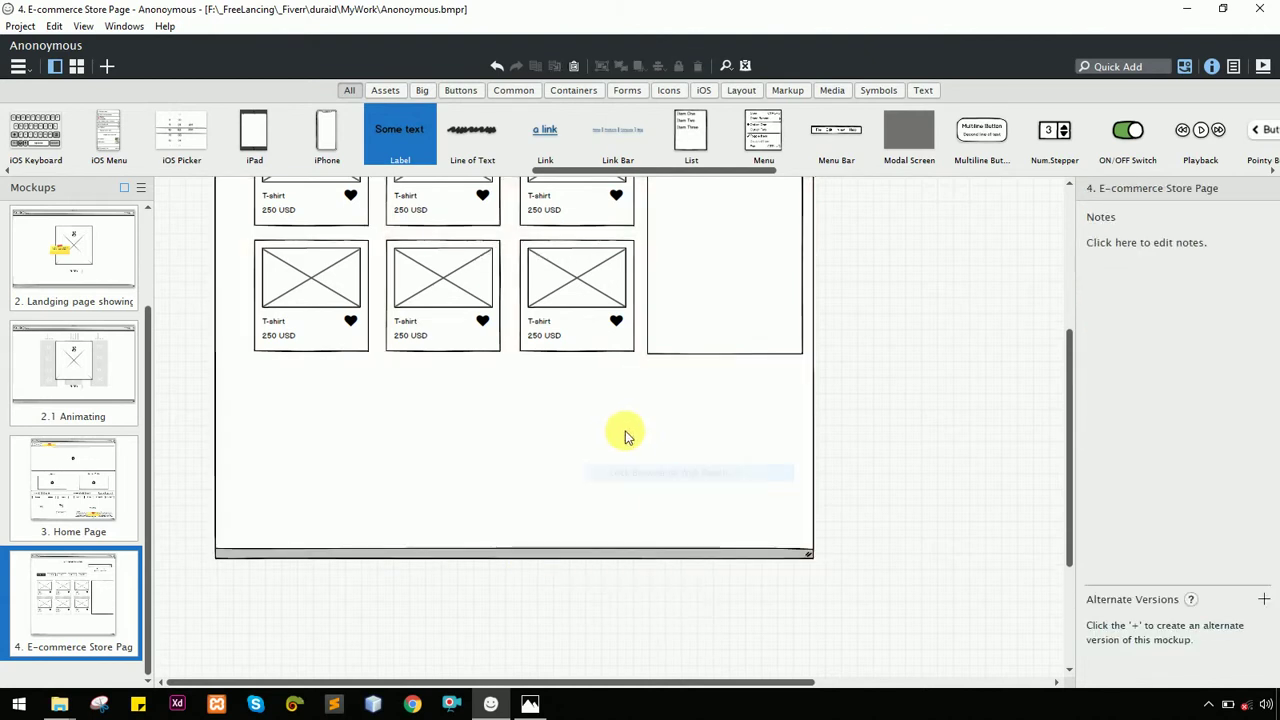
# Duplicate the second row of three product cards as a third row at X 251, Y 1205
pyautogui.moveTo(614, 383); pyautogui.dragTo(206, 234)
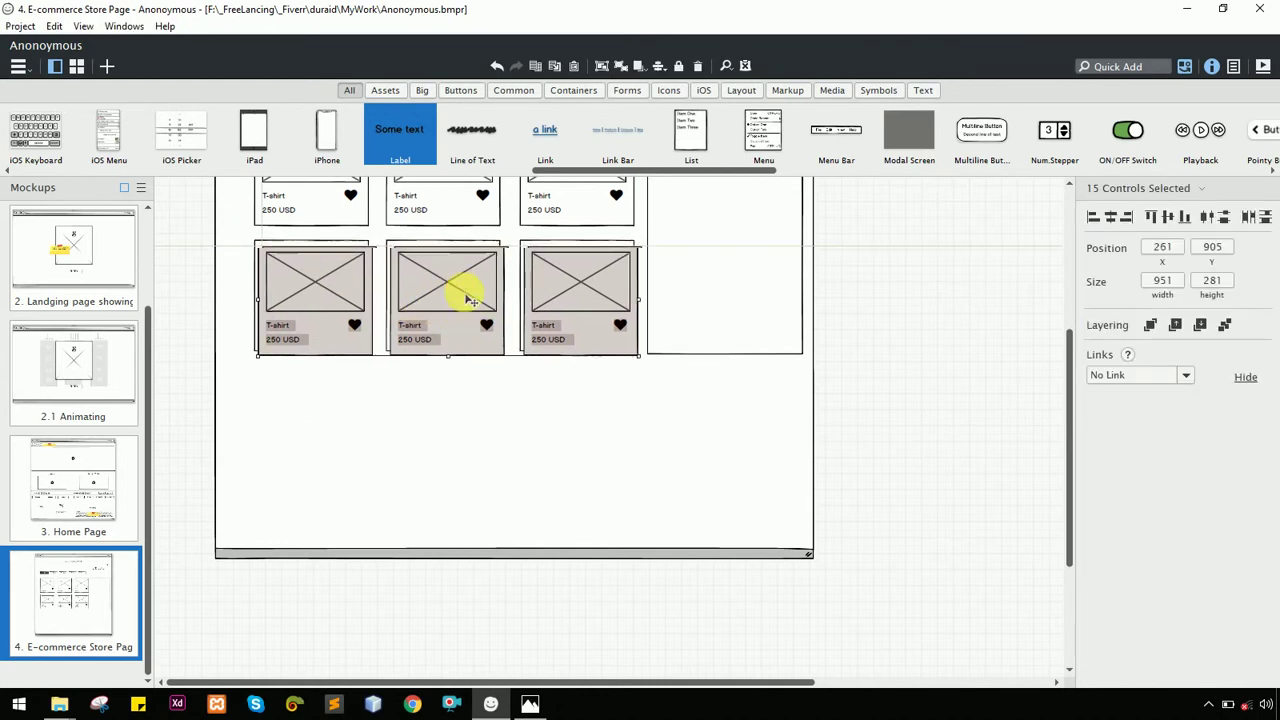
pyautogui.moveTo(460, 288); pyautogui.dragTo(455, 412)
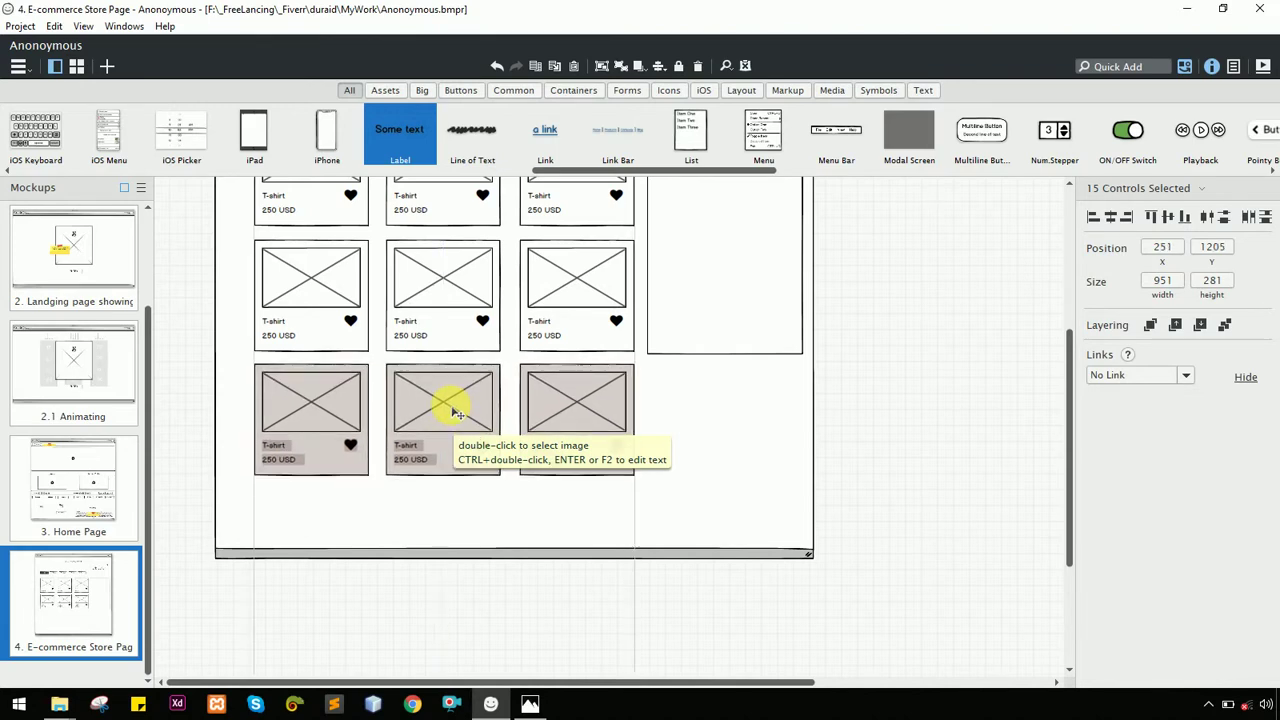
pyautogui.click(960, 372)
pyautogui.scroll(1, 895, 372)
pyautogui.scroll(1, 893, 375)
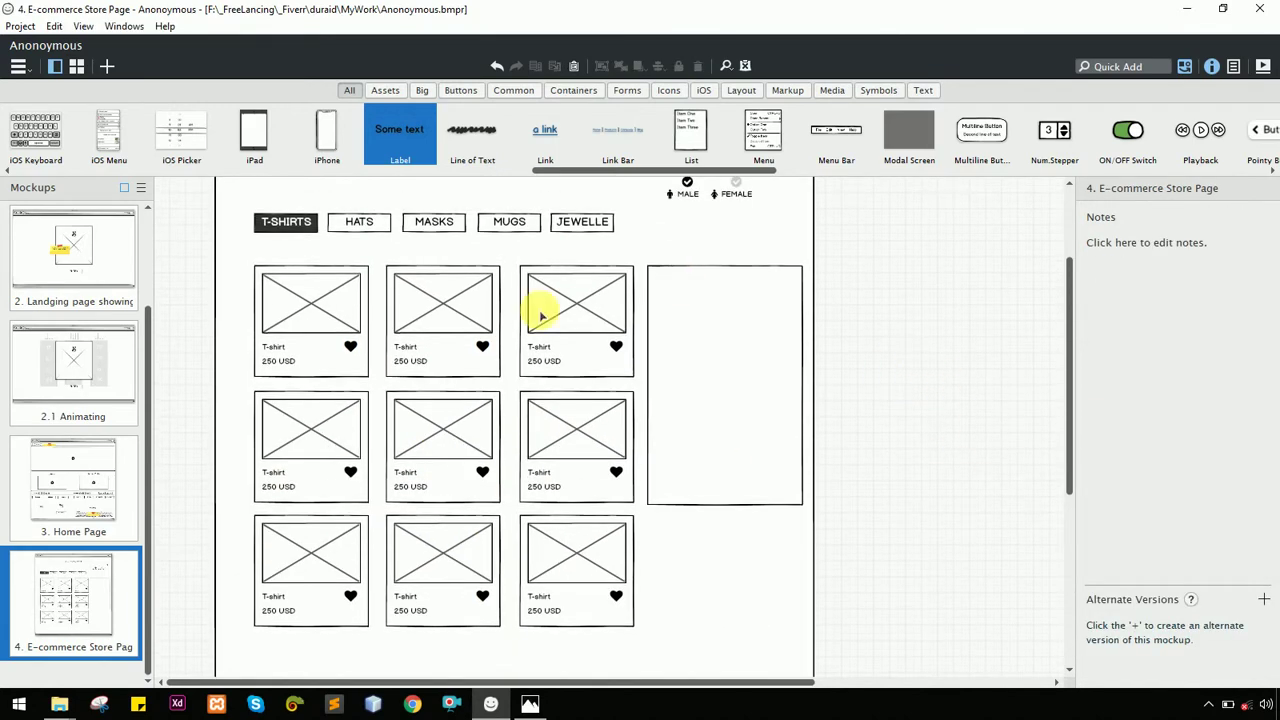
# Consult the sketch's drop-down list and adjust the empty sidebar rectangle to X 1232, Y 581 beside the product cards
pyautogui.click(798, 322)
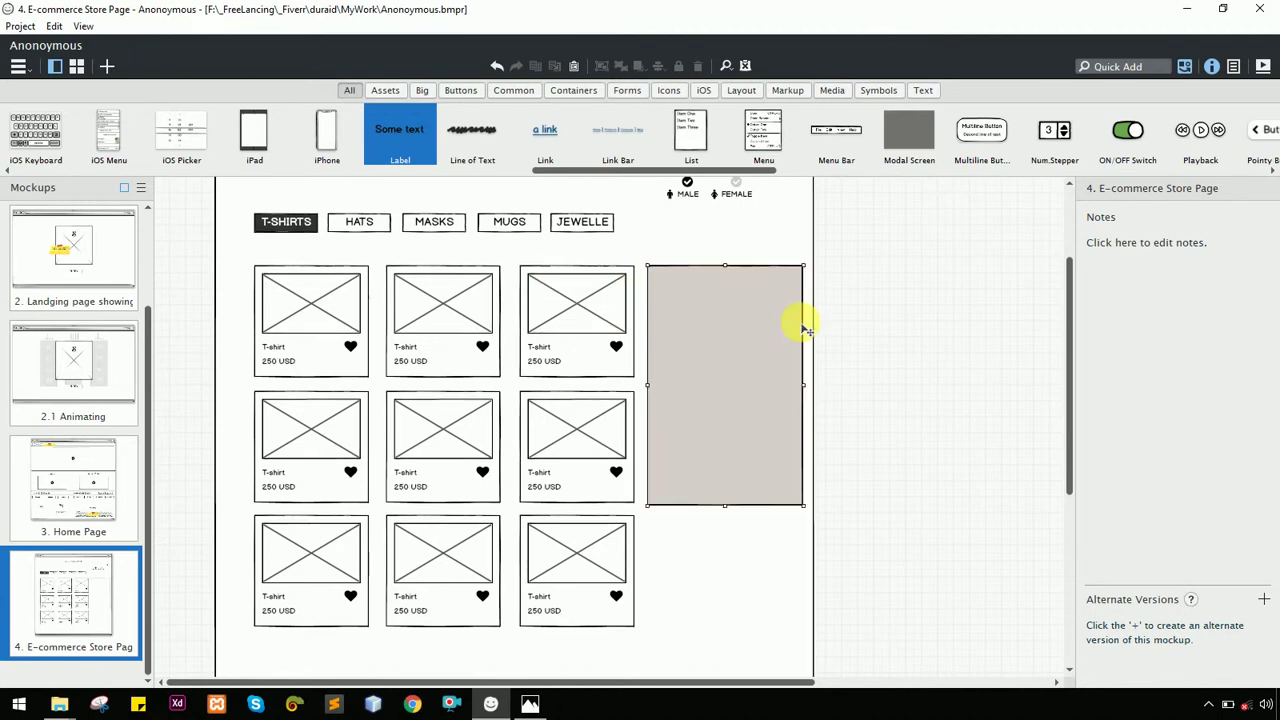
pyautogui.hotkey('alt', 'Tab')
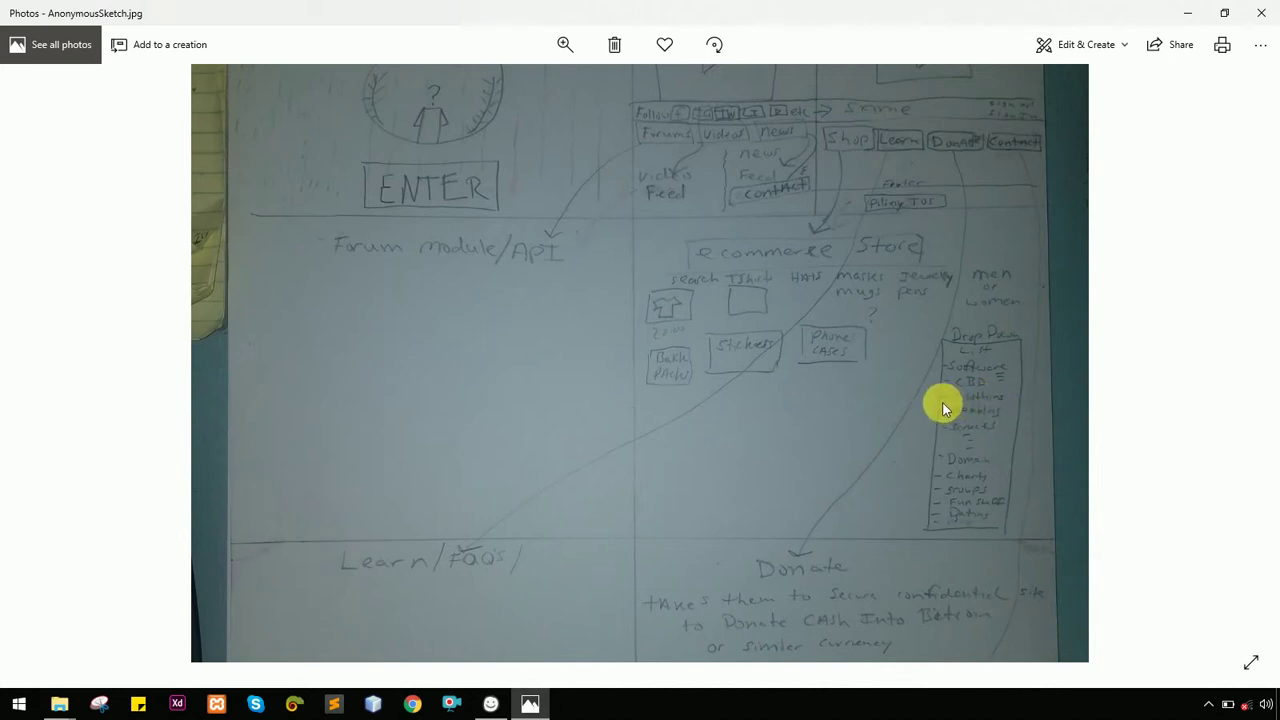
pyautogui.hotkey('alt', 'Tab')
pyautogui.moveTo(791, 394)
pyautogui.mouseDown()
pyautogui.moveTo(694, 343)
pyautogui.moveTo(790, 348)
pyautogui.moveTo(808, 343)
pyautogui.moveTo(803, 324)
pyautogui.mouseUp()
pyautogui.hotkey('alt', 'Tab')
pyautogui.hotkey('alt', 'Tab')
pyautogui.moveTo(791, 371)
pyautogui.mouseDown()
pyautogui.moveTo(757, 351)
pyautogui.moveTo(757, 368)
pyautogui.moveTo(757, 351)
pyautogui.mouseUp()
pyautogui.click(538, 348)
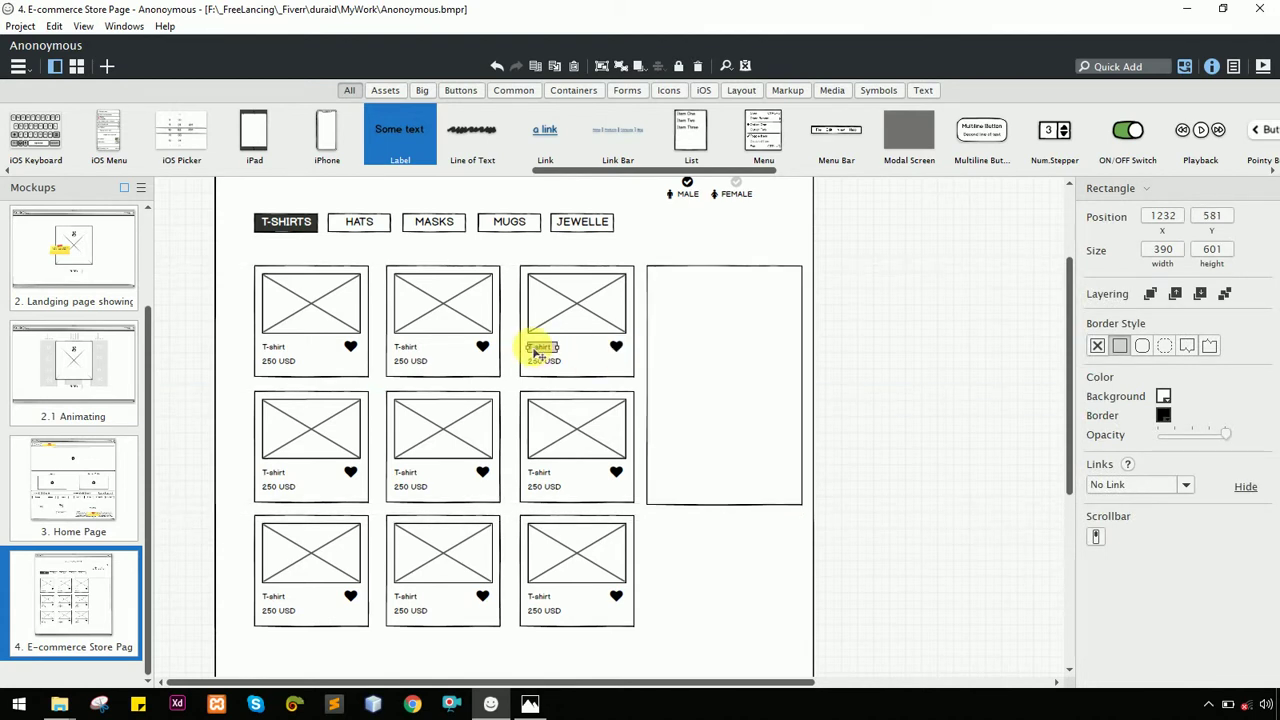
pyautogui.moveTo(543, 354); pyautogui.dragTo(671, 320)
pyautogui.hotkey('ctrl', 'z')
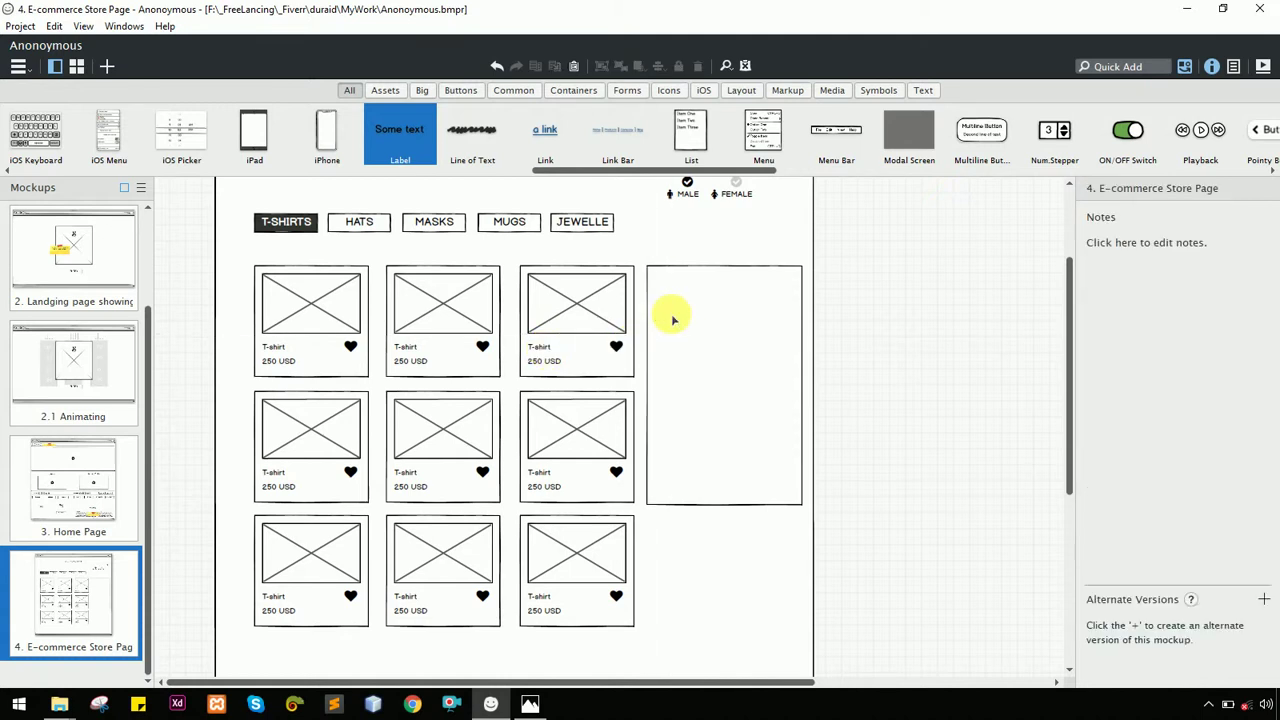
# Copy the HATS box into the sidebar rectangle, stretch it to about 159 by 536, and consult the sketch's drop-down list
pyautogui.click(360, 224)
pyautogui.moveTo(360, 224)
pyautogui.mouseDown()
pyautogui.moveTo(626, 263)
pyautogui.moveTo(702, 290)
pyautogui.moveTo(709, 500)
pyautogui.mouseUp()
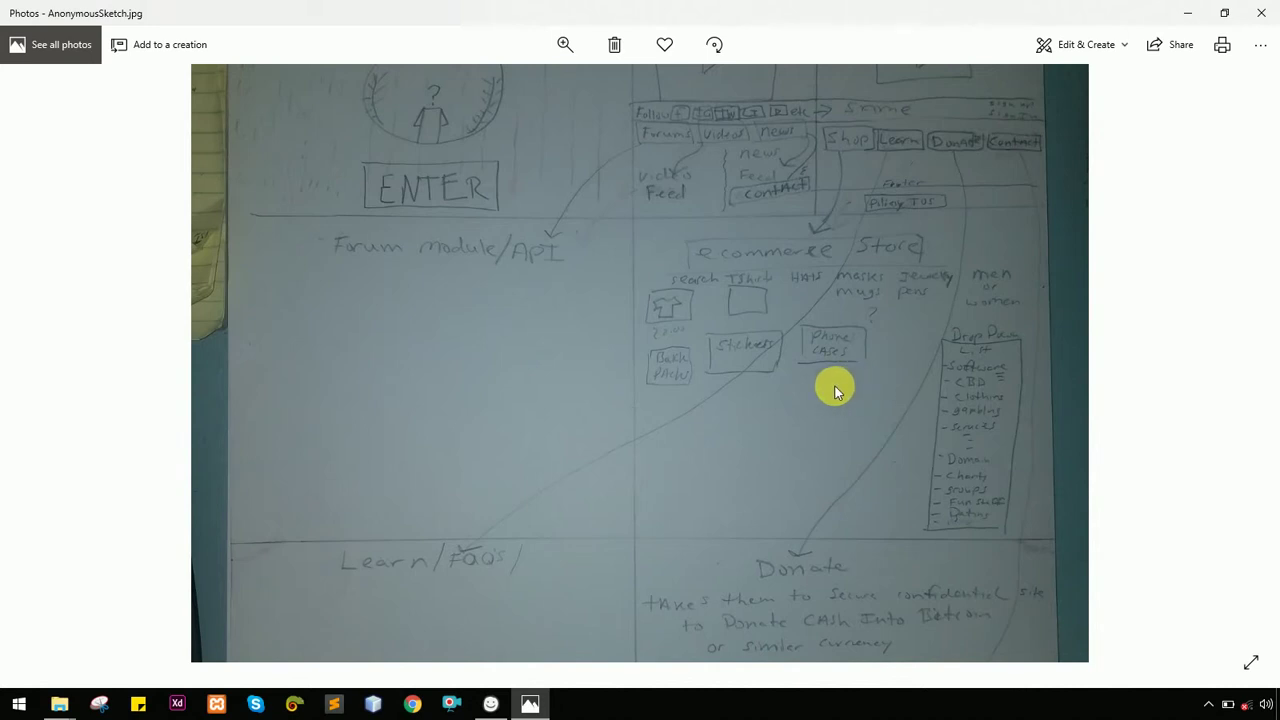
pyautogui.hotkey('alt', 'Tab')
# Replace the copied box's text with the lines SOFTWARE, CBD, CLOTHES, GAMBLERS and SERVICES, following the sketch's drop-down list
pyautogui.doubleClick(695, 318)
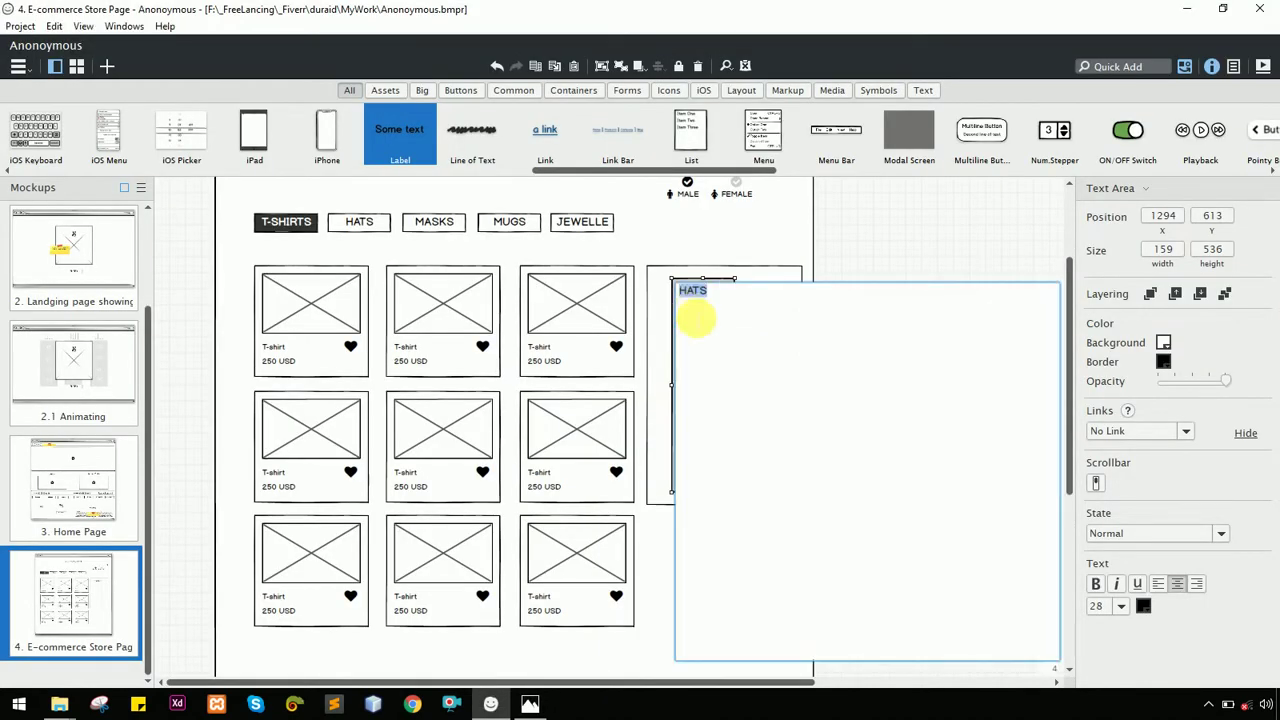
pyautogui.write('SOFTWARE')
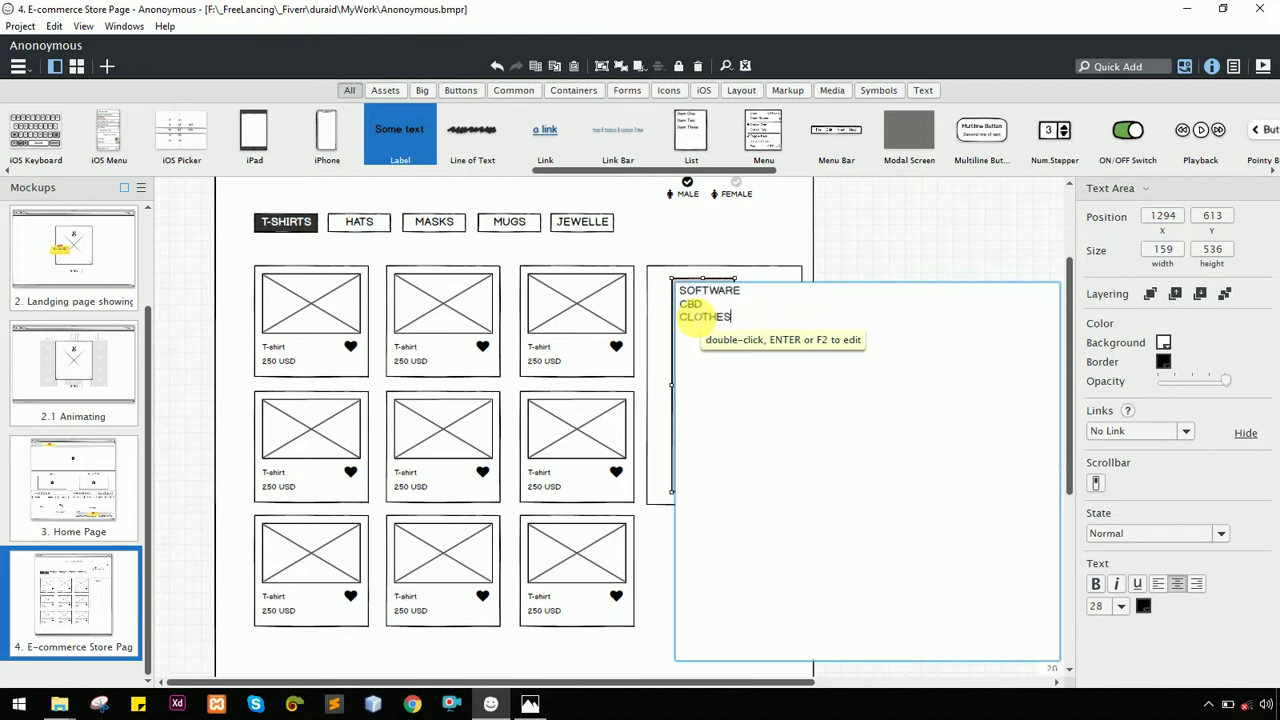
pyautogui.hotkey('alt', 'Tab')
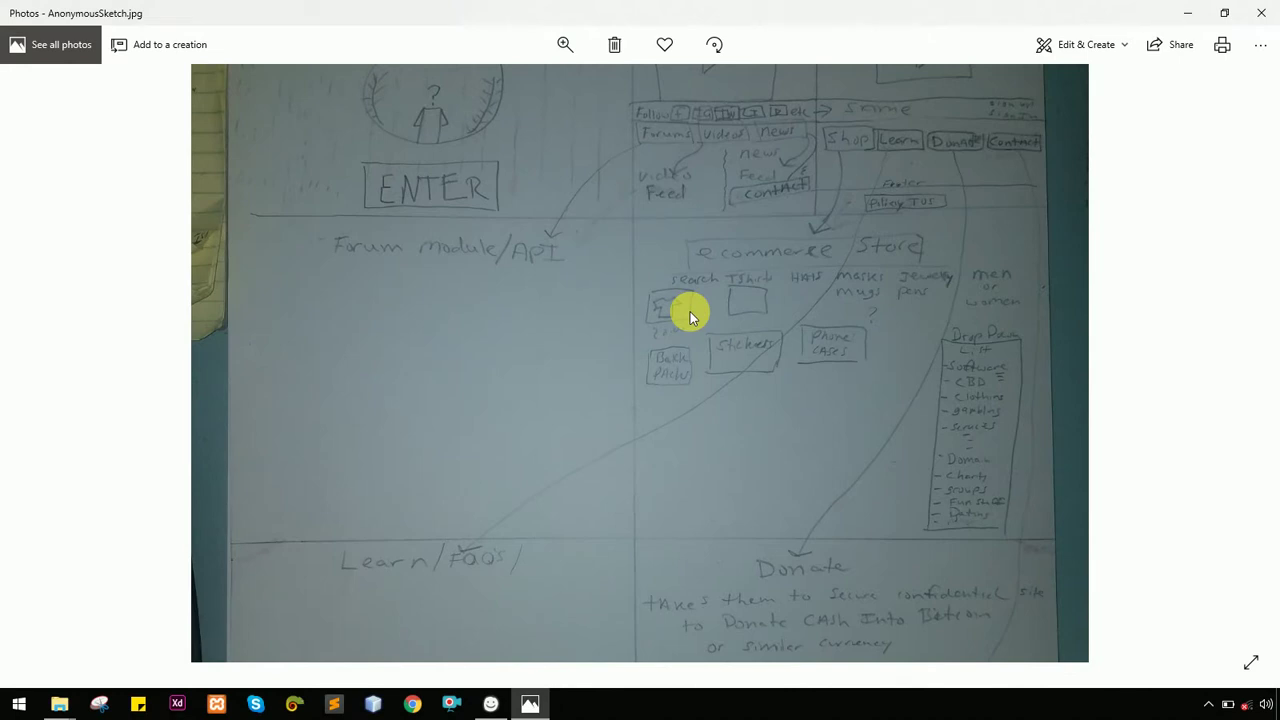
pyautogui.hotkey('alt', 'Tab')
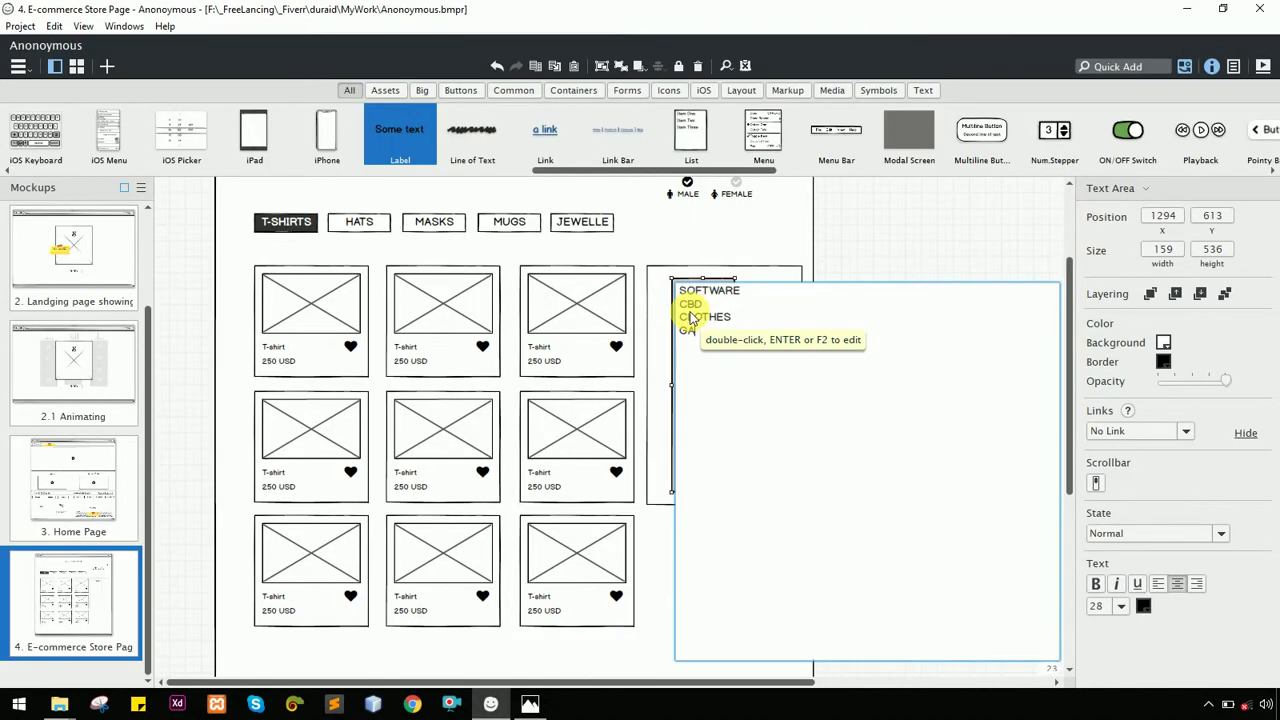
pyautogui.write('BLERS')
pyautogui.hotkey('alt', 'Tab')
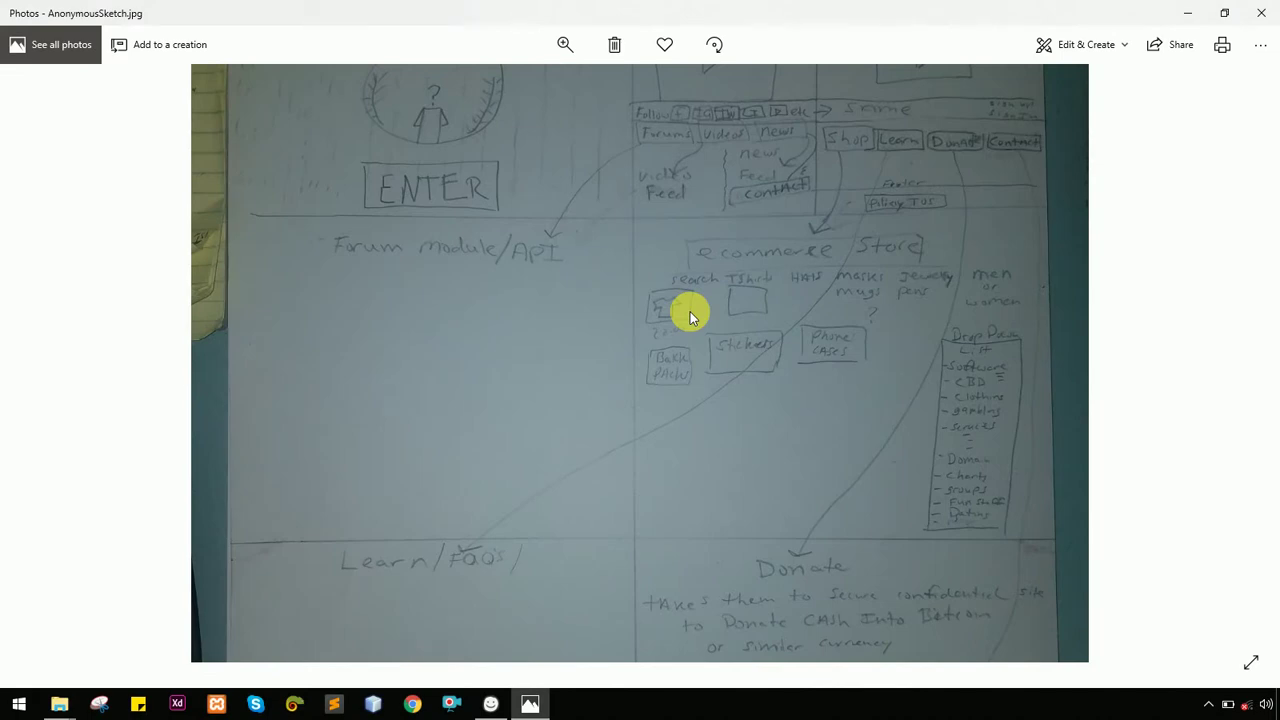
pyautogui.hotkey('alt', 'Tab')
pyautogui.hotkey('alt', 'Tab')
pyautogui.hotkey('alt', 'Tab')
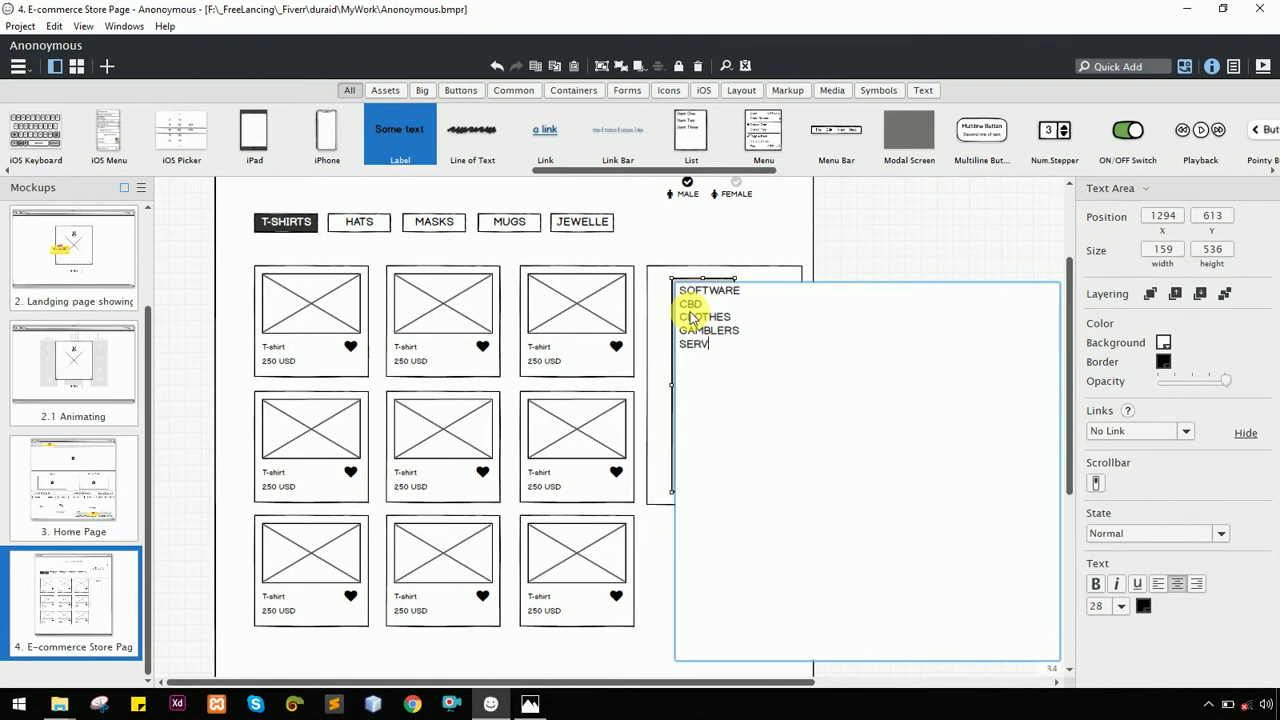
pyautogui.click(840, 163)
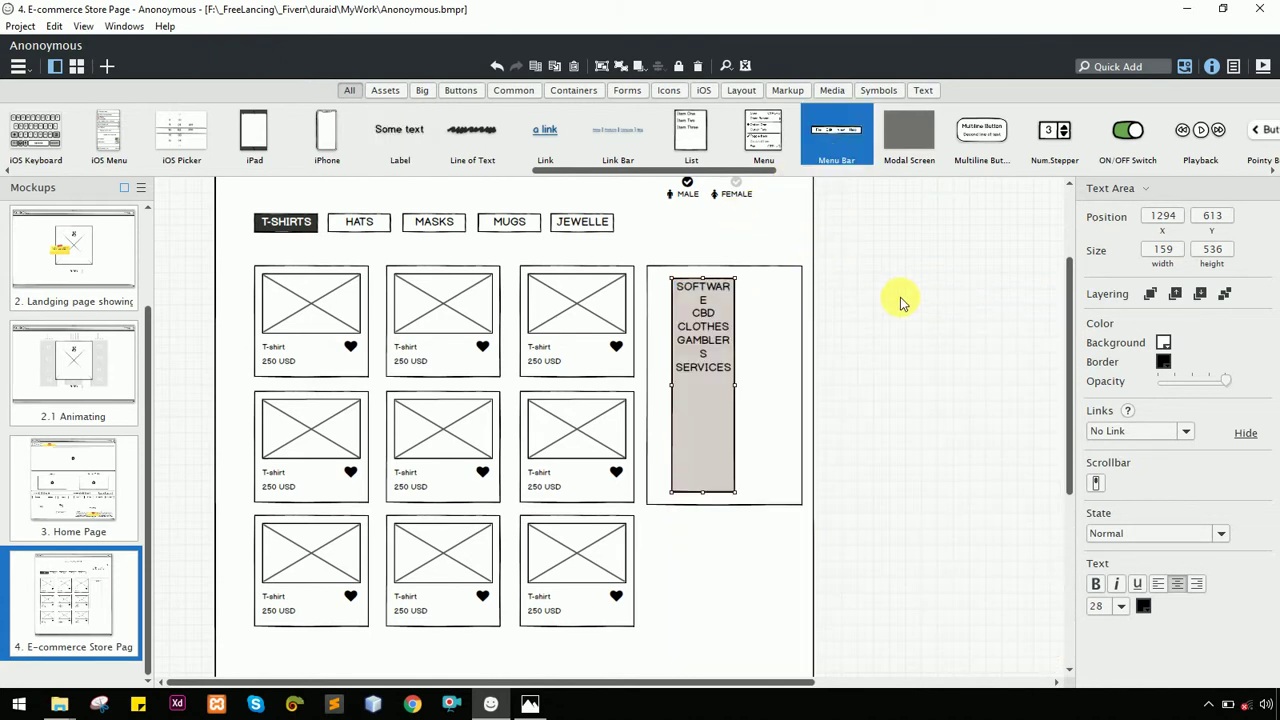
# Left-align the sidebar list text and widen its text area to 312 so each entry fits on one line
pyautogui.rightClick(783, 385)
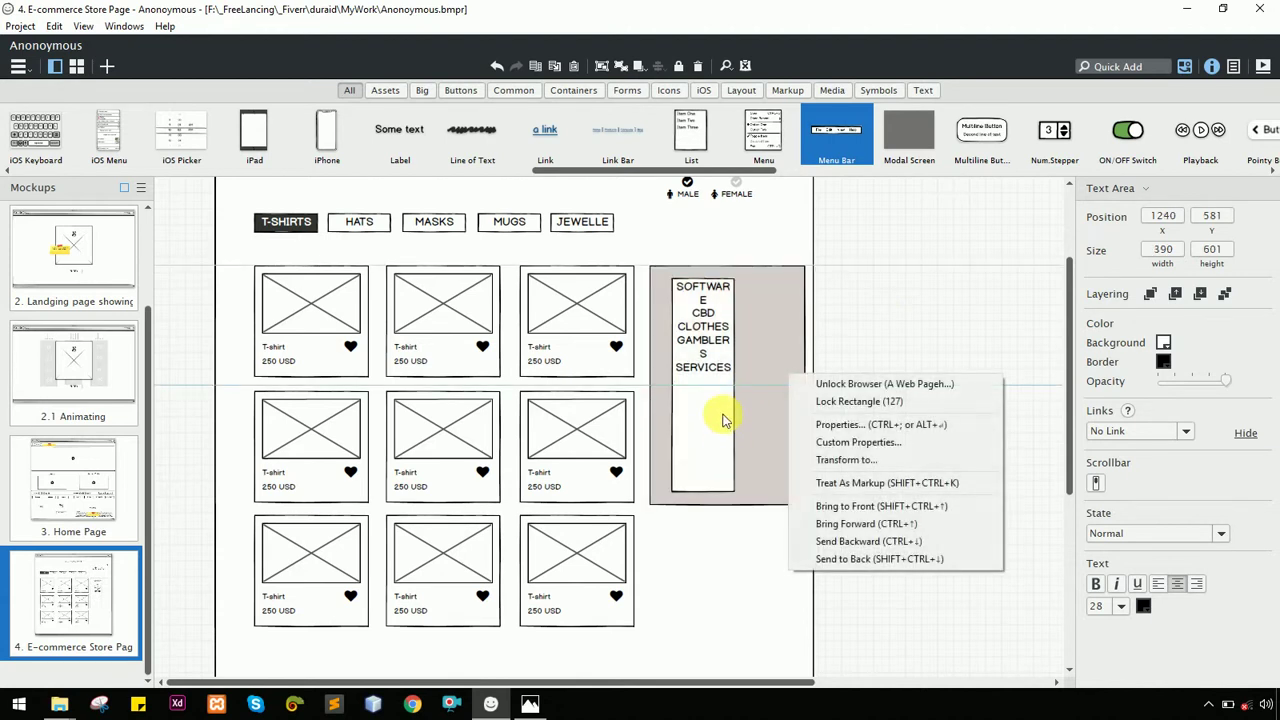
pyautogui.click(723, 371)
pyautogui.click(736, 378)
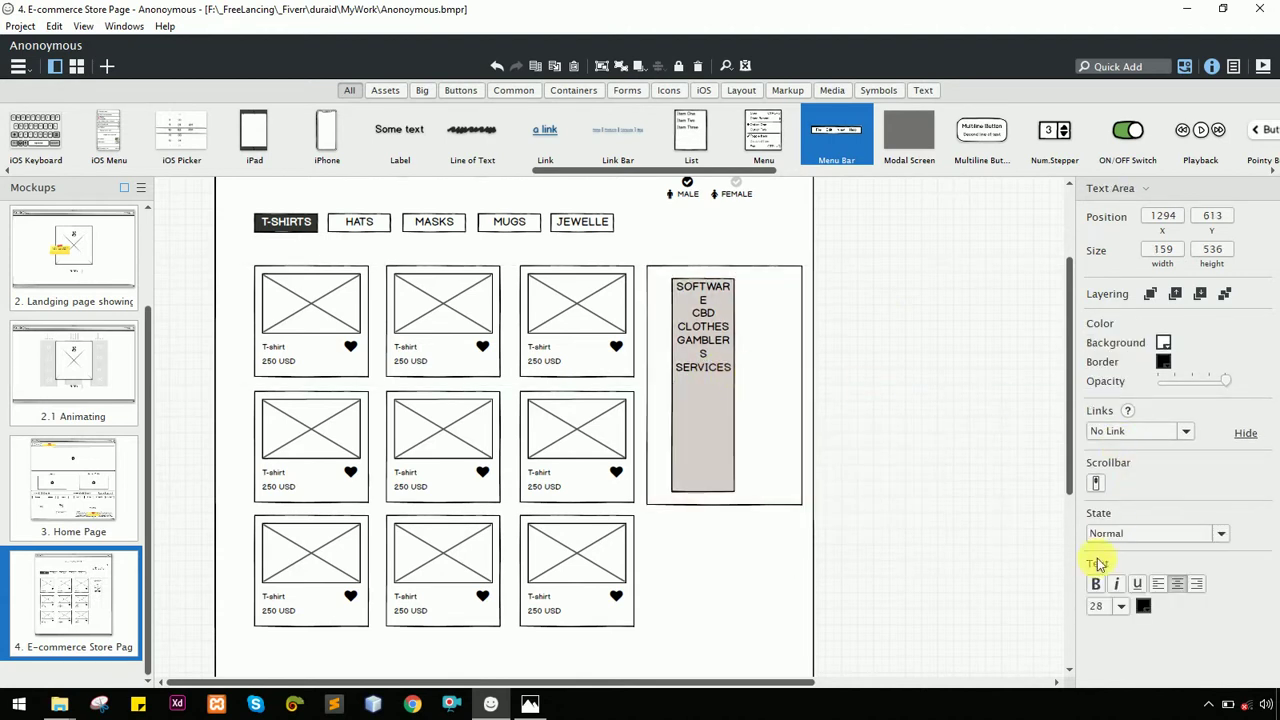
pyautogui.click(1161, 584)
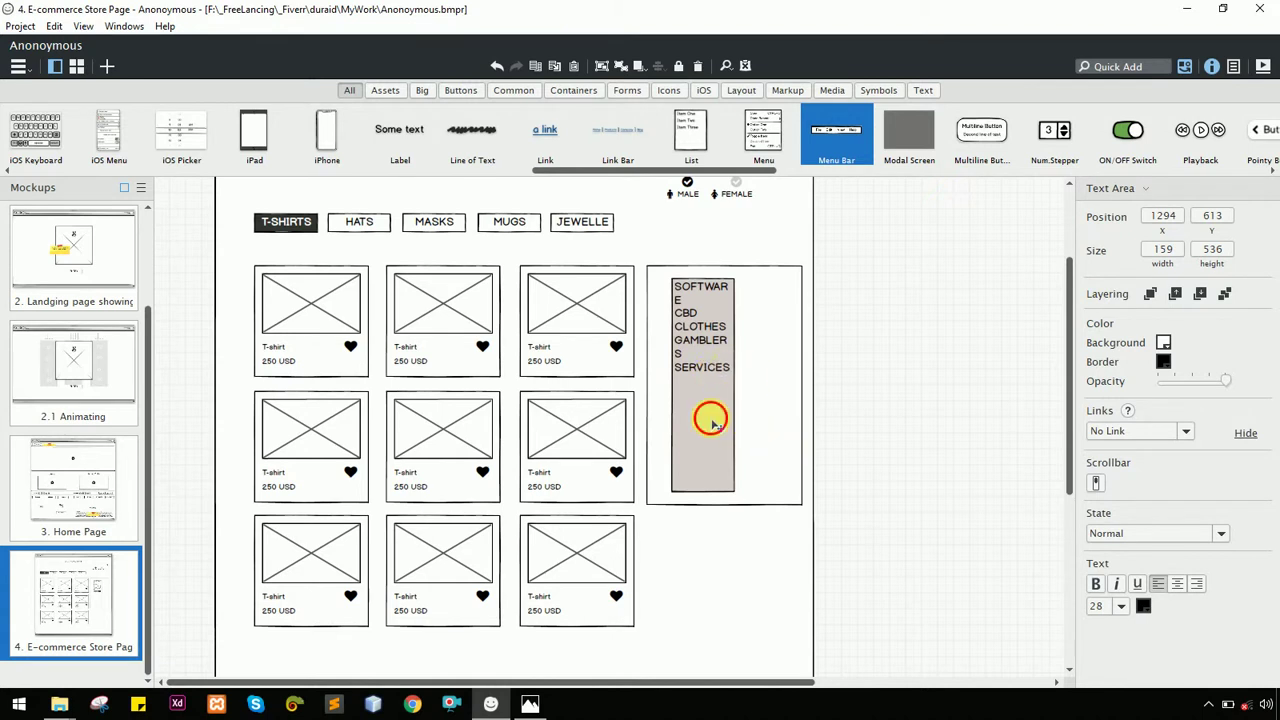
pyautogui.doubleClick(722, 407)
pyautogui.click(860, 268)
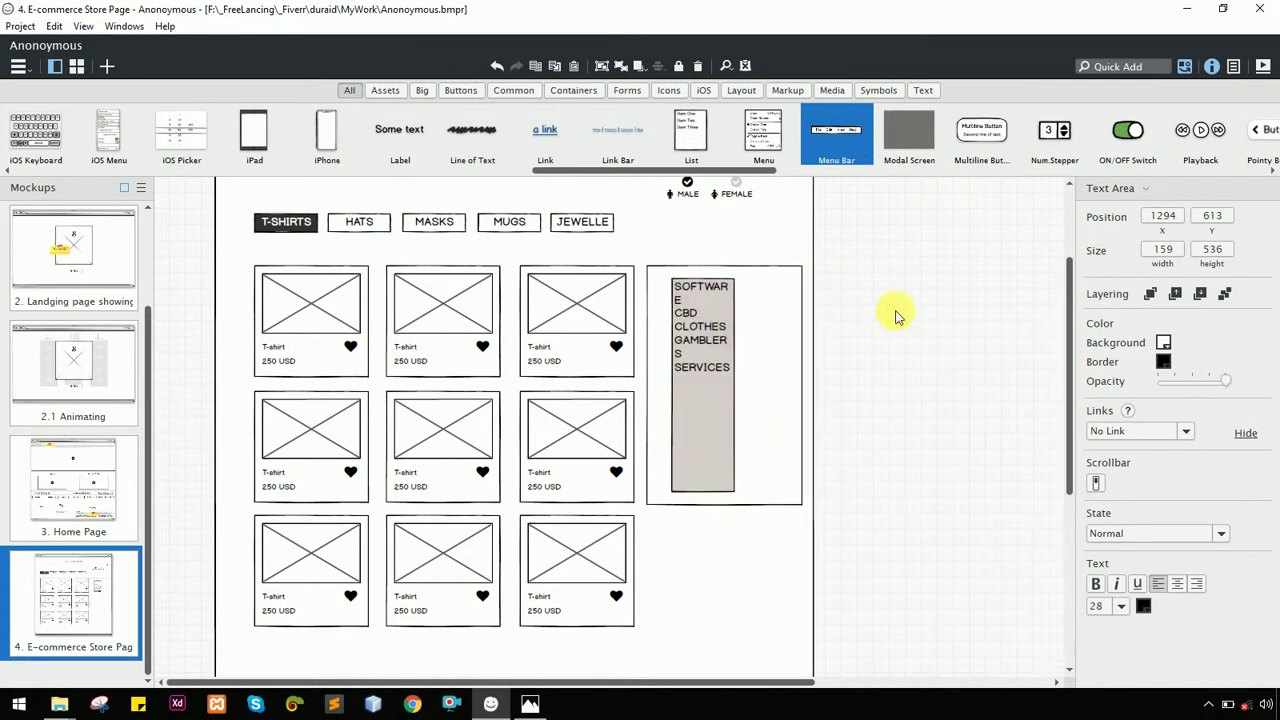
pyautogui.click(735, 472)
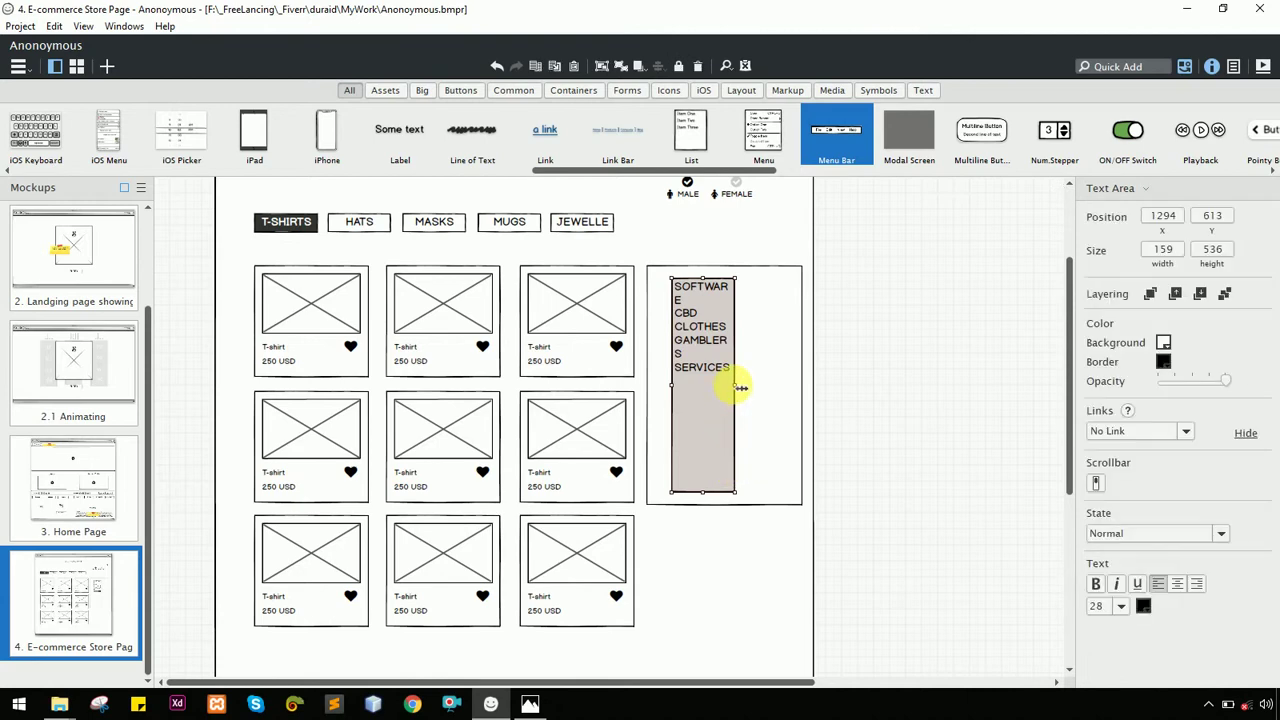
pyautogui.moveTo(737, 385); pyautogui.dragTo(803, 396)
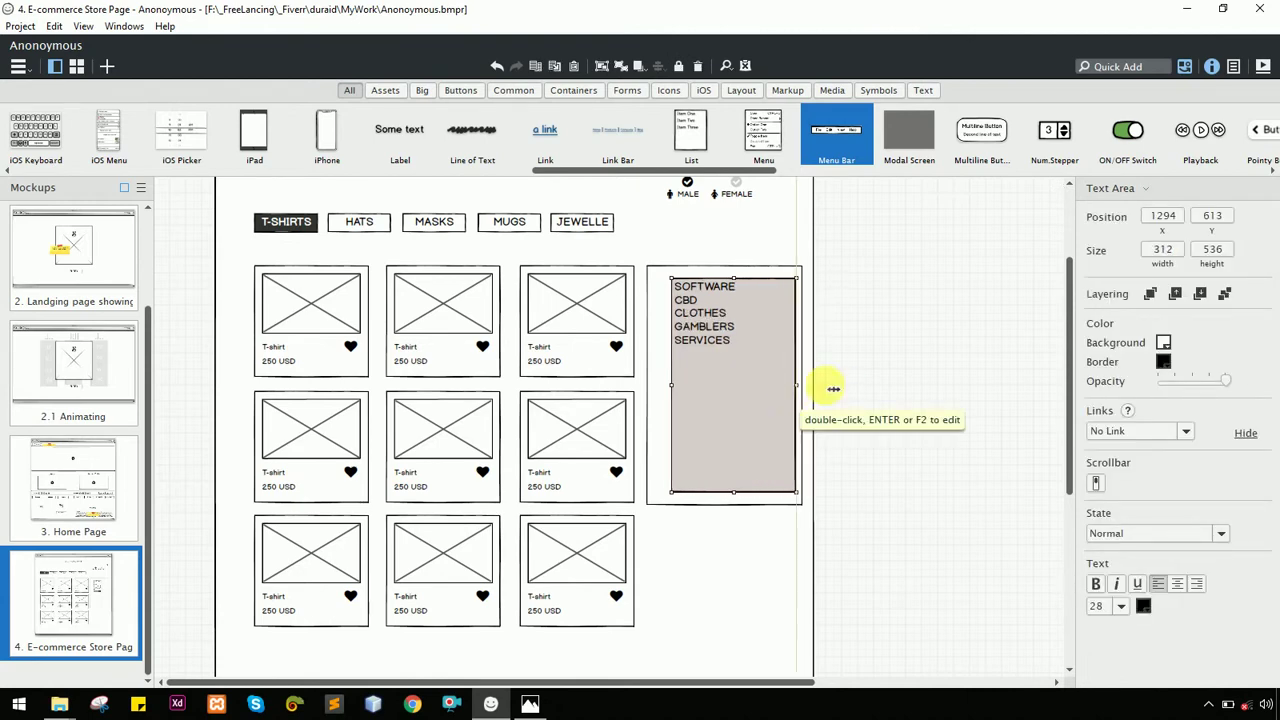
pyautogui.click(870, 373)
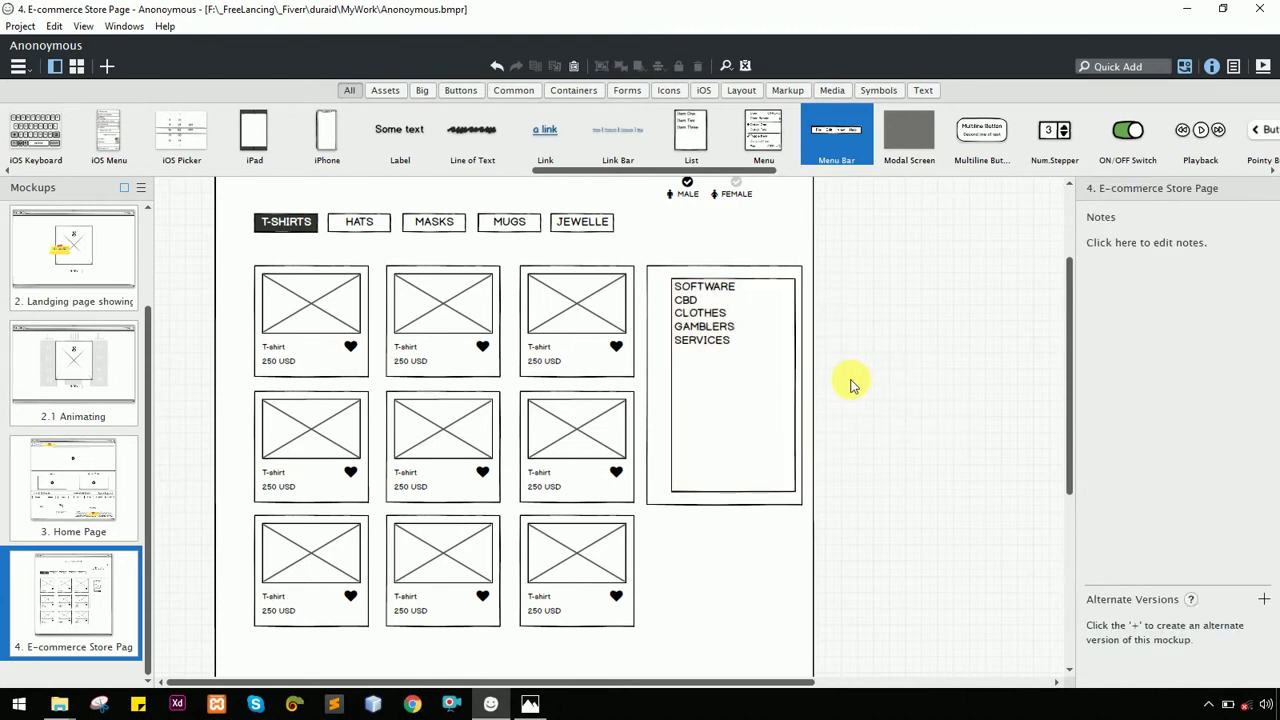
# Add DOMAIN, CHARITY, GROUPS, FUN STUFF and DATINGS below a gap after SERVICES, following the sketch's list
pyautogui.hotkey('alt', 'Tab')
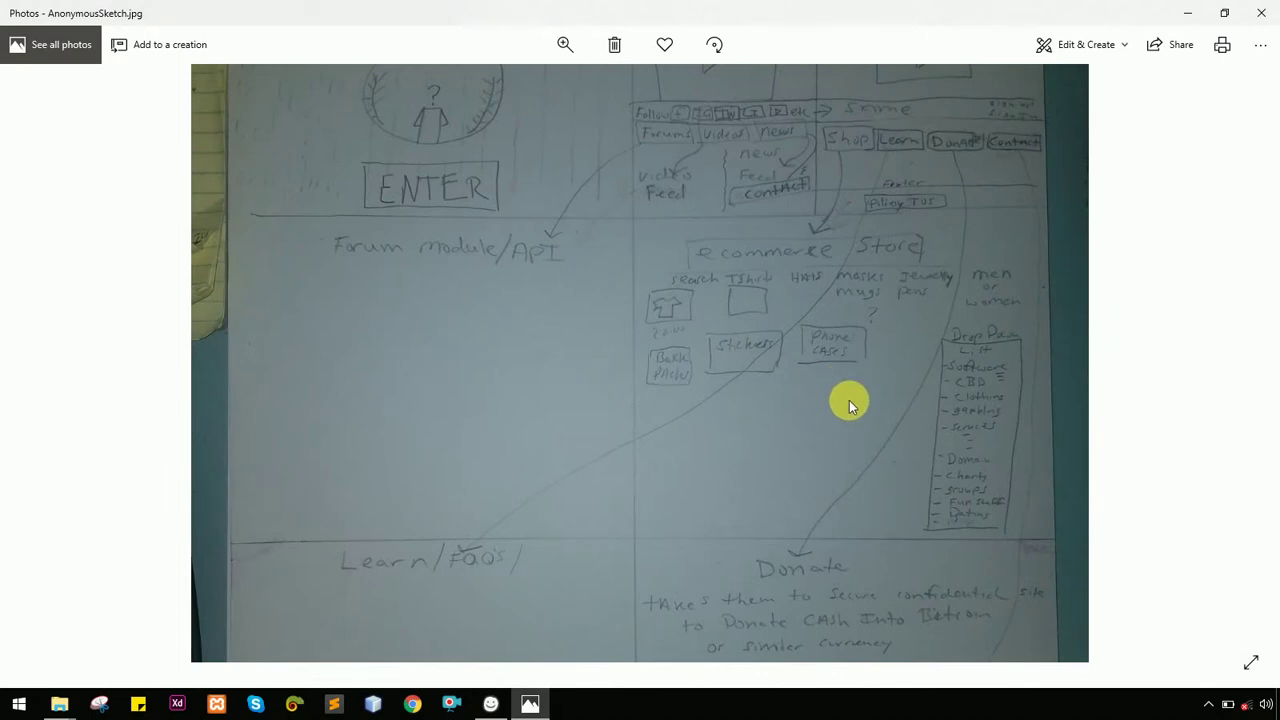
pyautogui.click(728, 445)
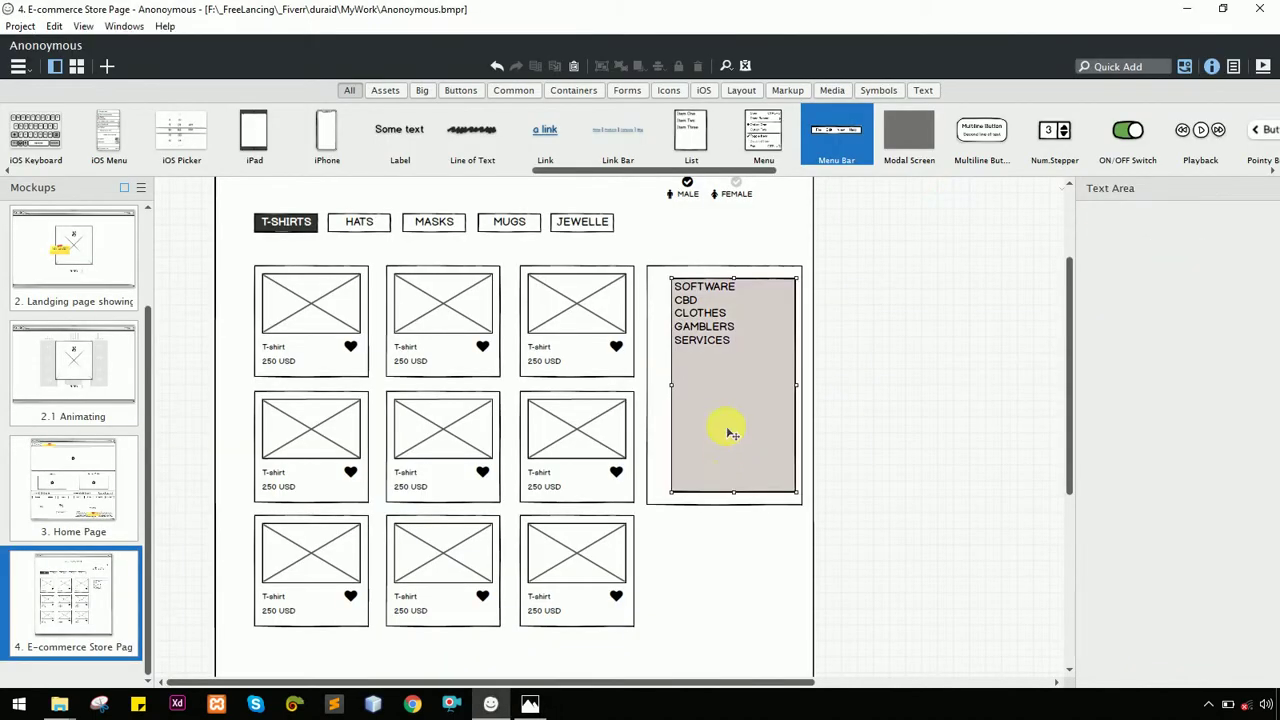
pyautogui.doubleClick(745, 345)
pyautogui.click(750, 346)
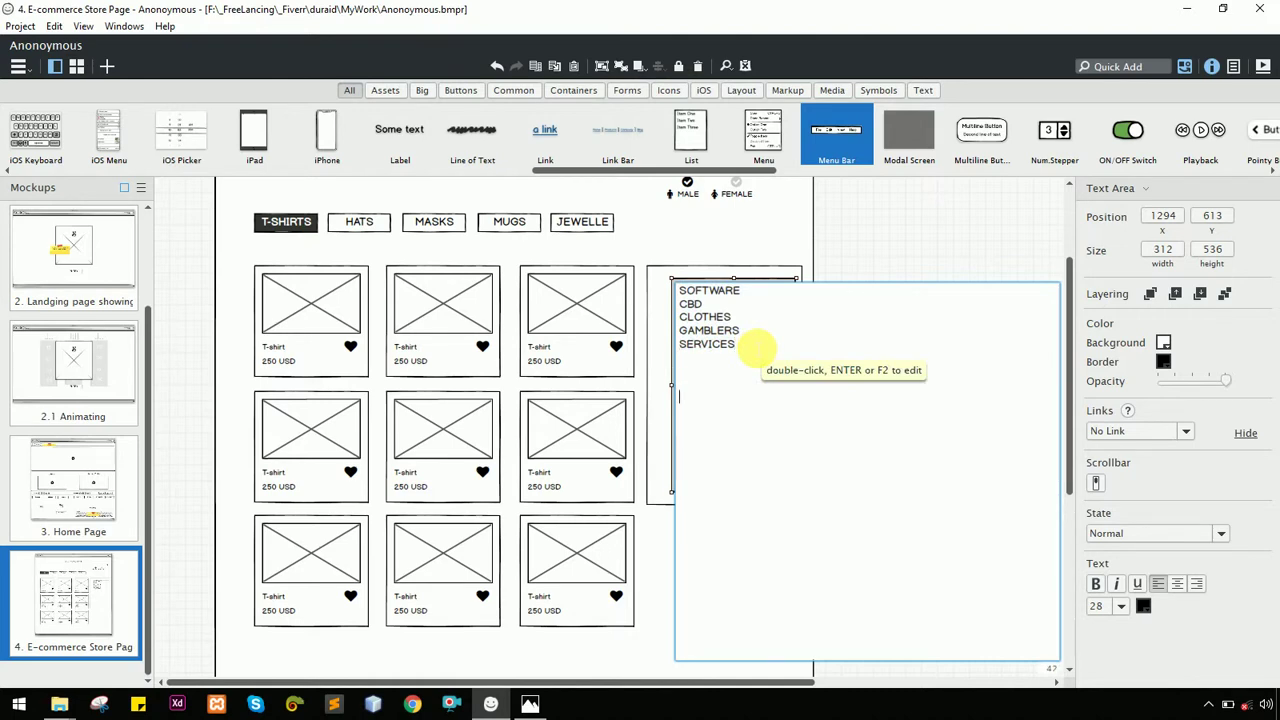
pyautogui.hotkey('alt', 'Tab')
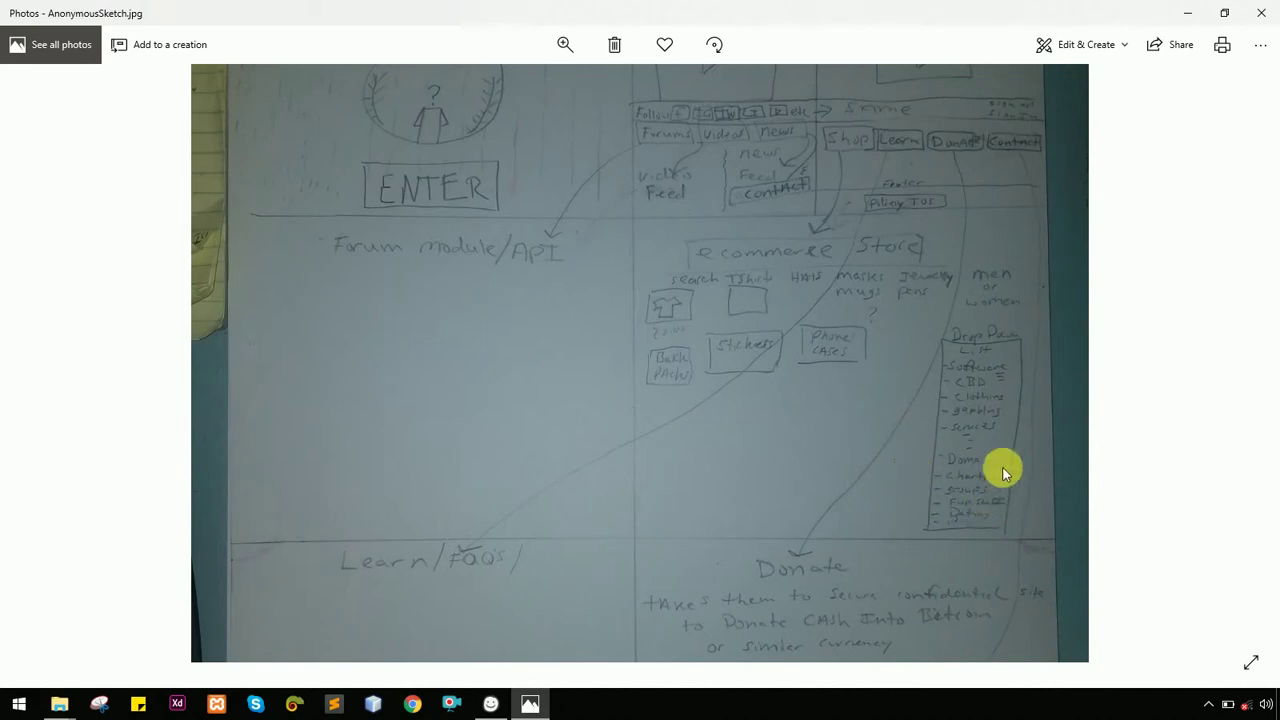
pyautogui.scroll(5, 1004, 465)
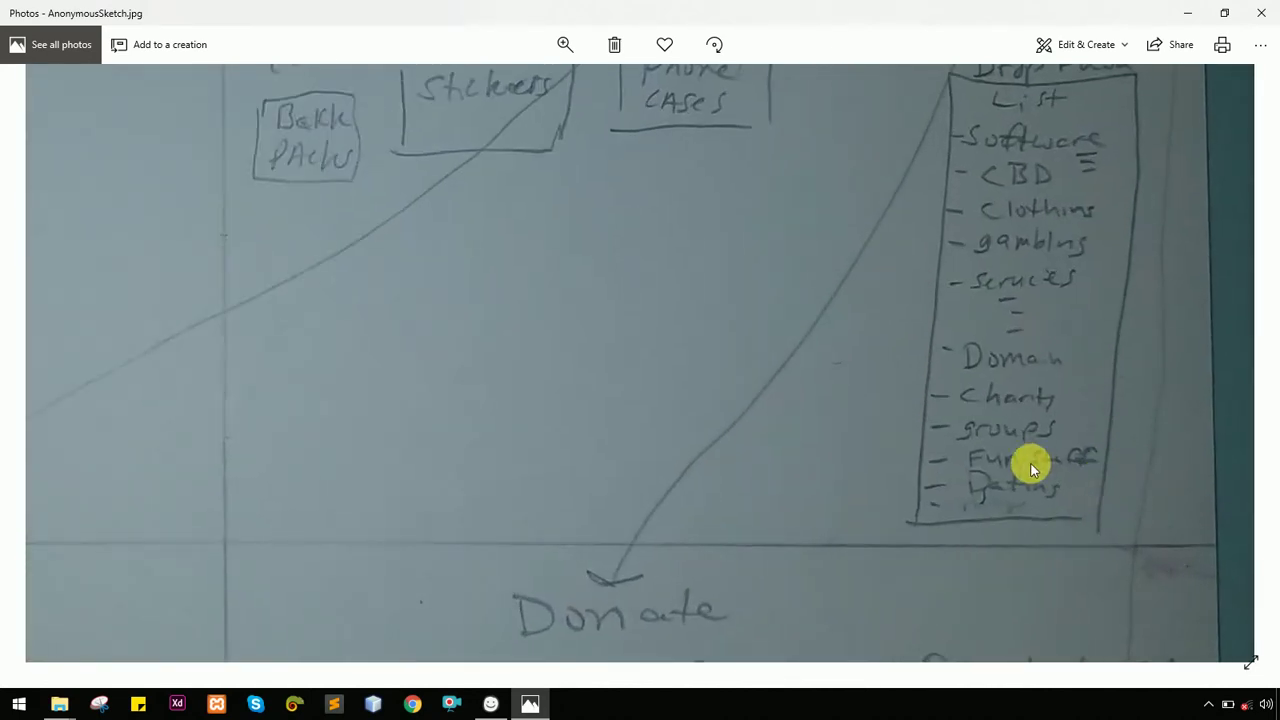
pyautogui.hotkey('alt', 'Tab')
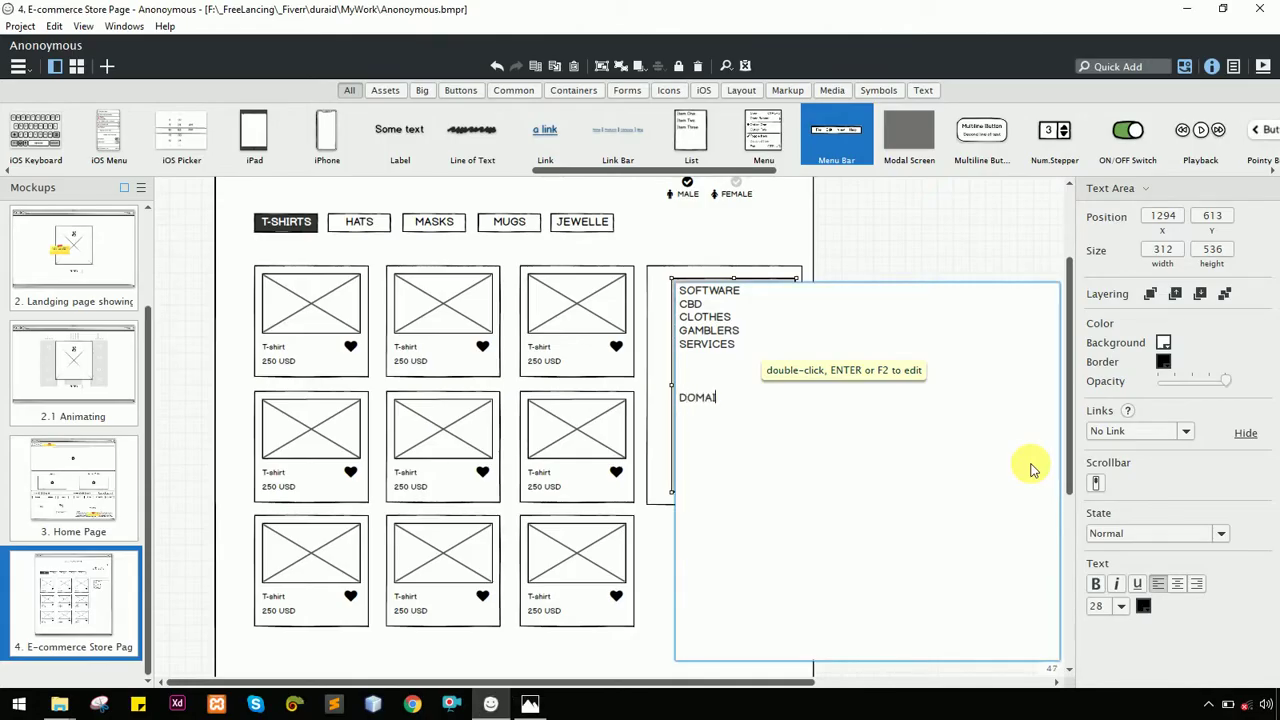
pyautogui.write('N')
pyautogui.press('Return')
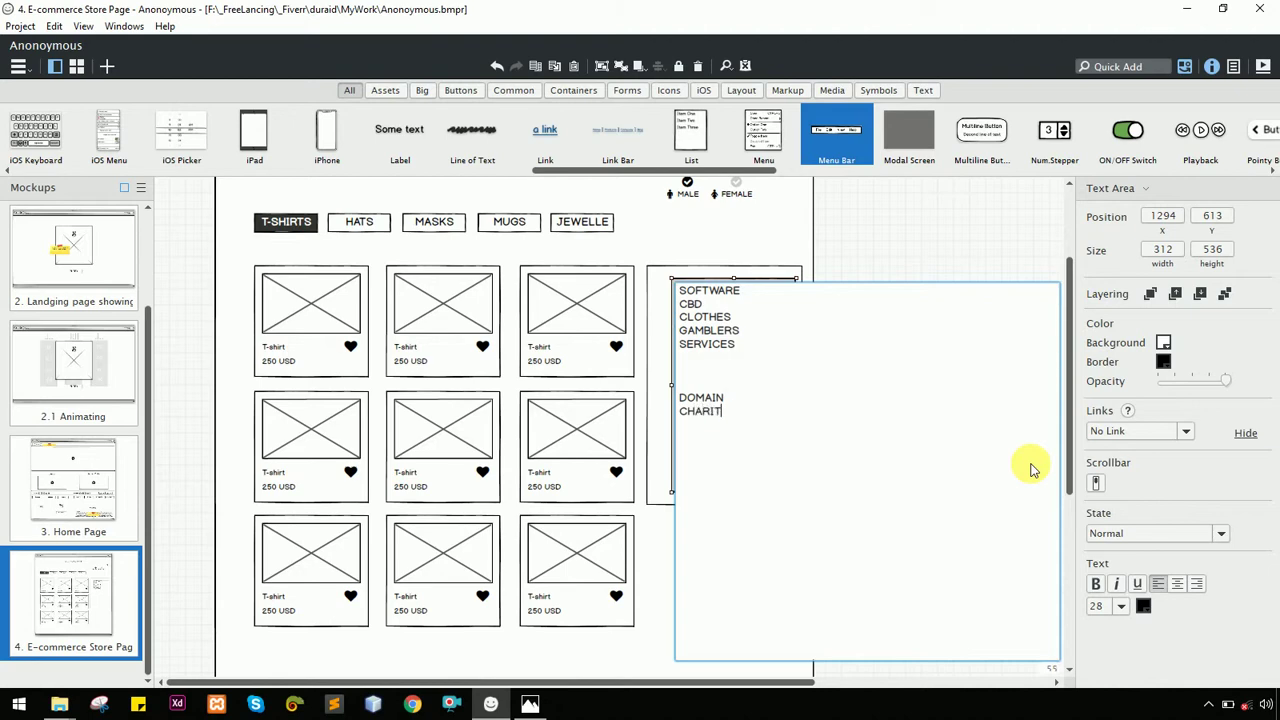
pyautogui.hotkey('alt', 'Tab')
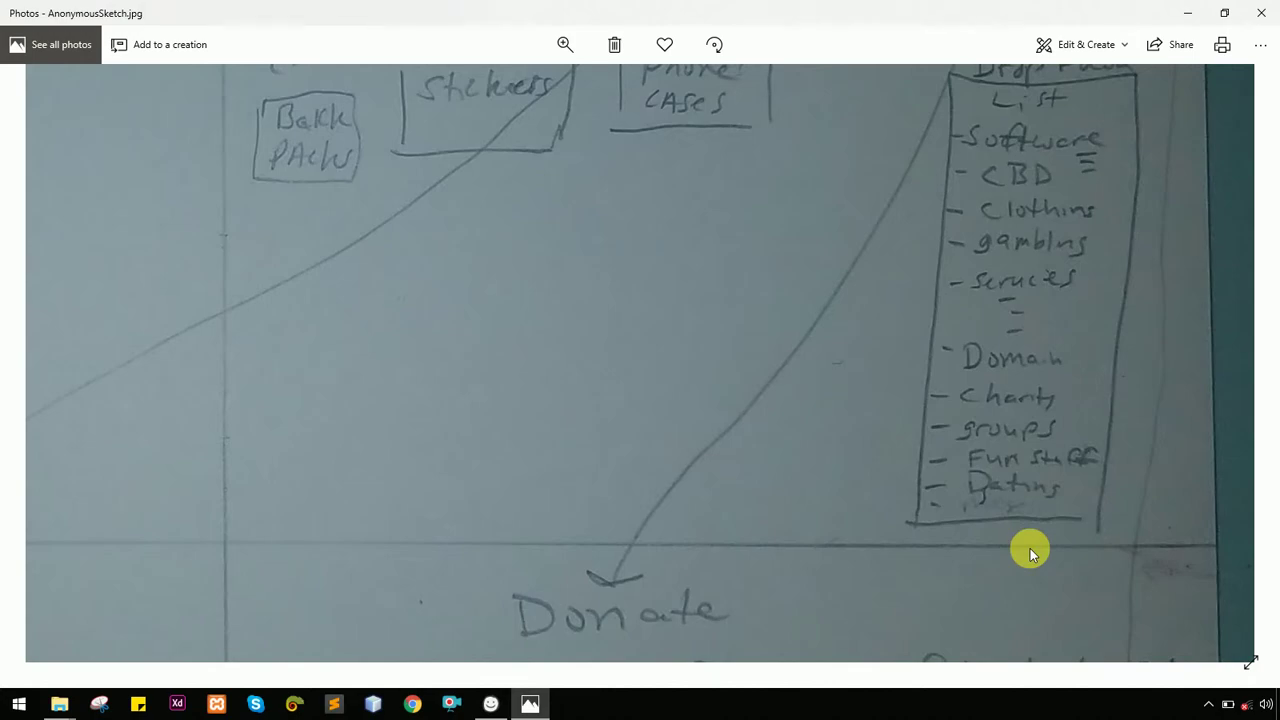
pyautogui.hotkey('alt', 'Tab')
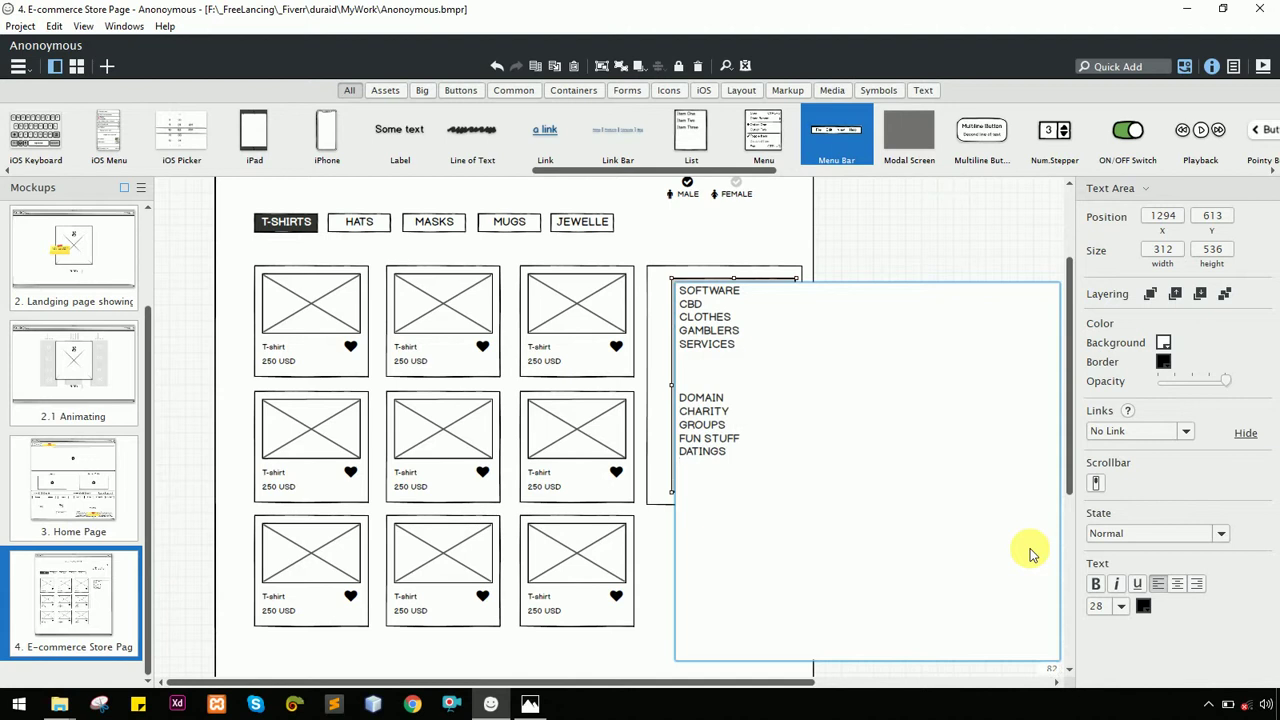
# Insert one more blank line above DOMAIN in the sidebar list and finish editing the text
pyautogui.click(737, 391)
pyautogui.press('Return')
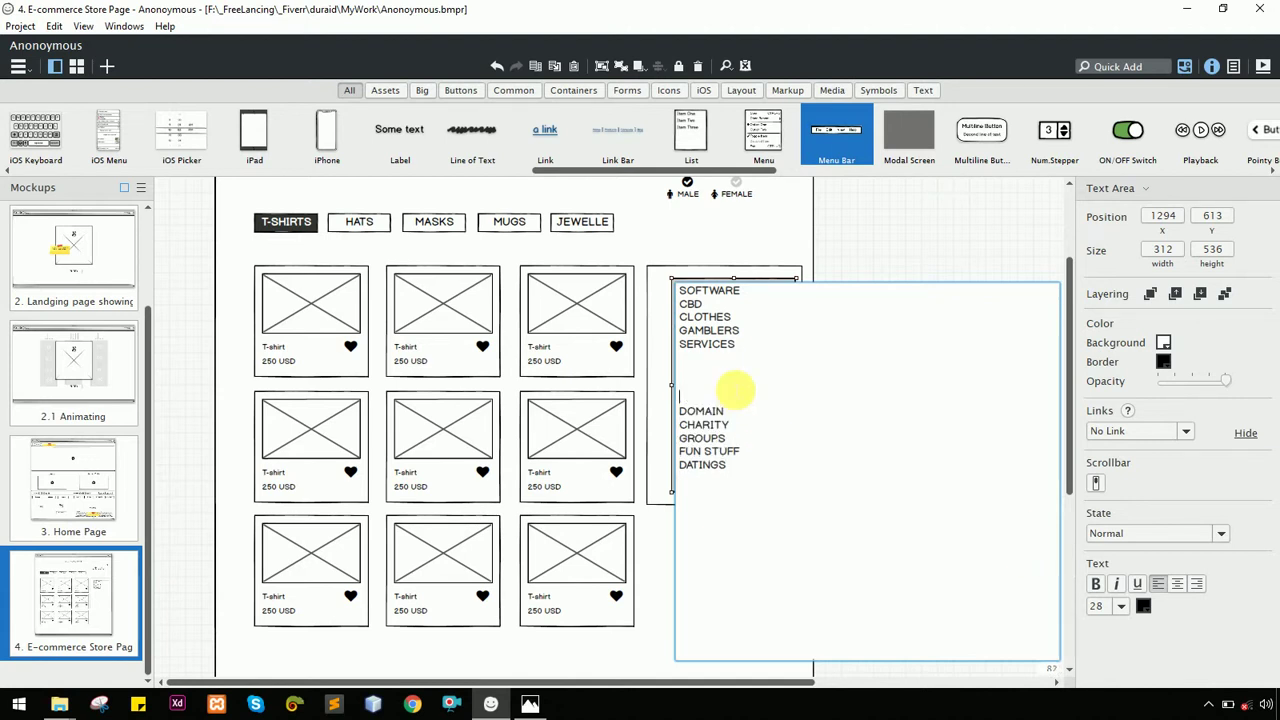
pyautogui.click(893, 251)
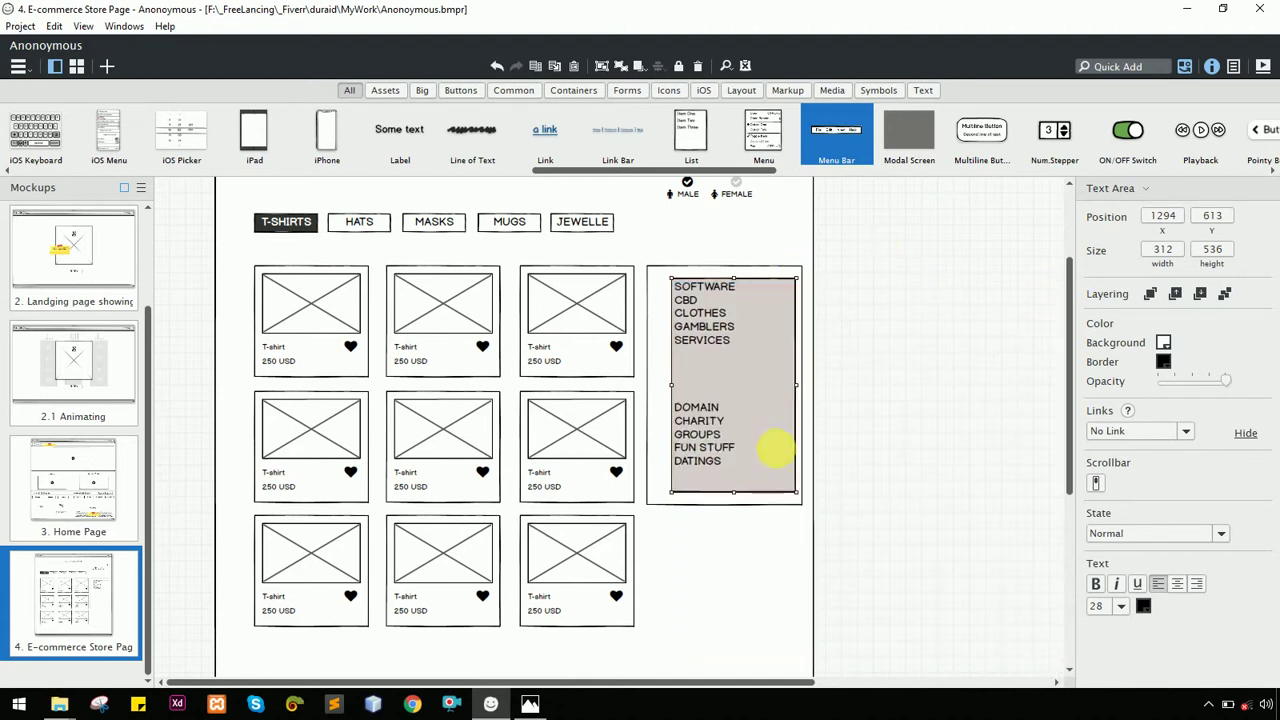
pyautogui.click(955, 405)
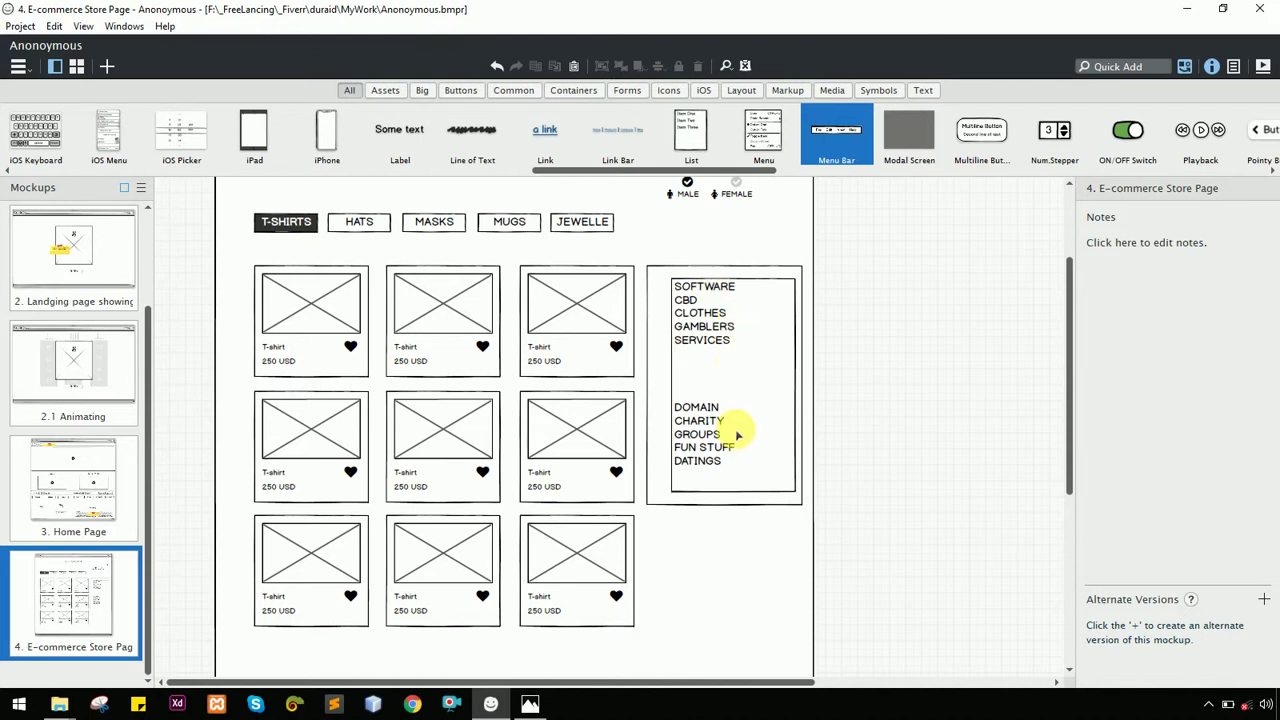
# Set the border colour of the sidebar list's text area to white
pyautogui.click(722, 395)
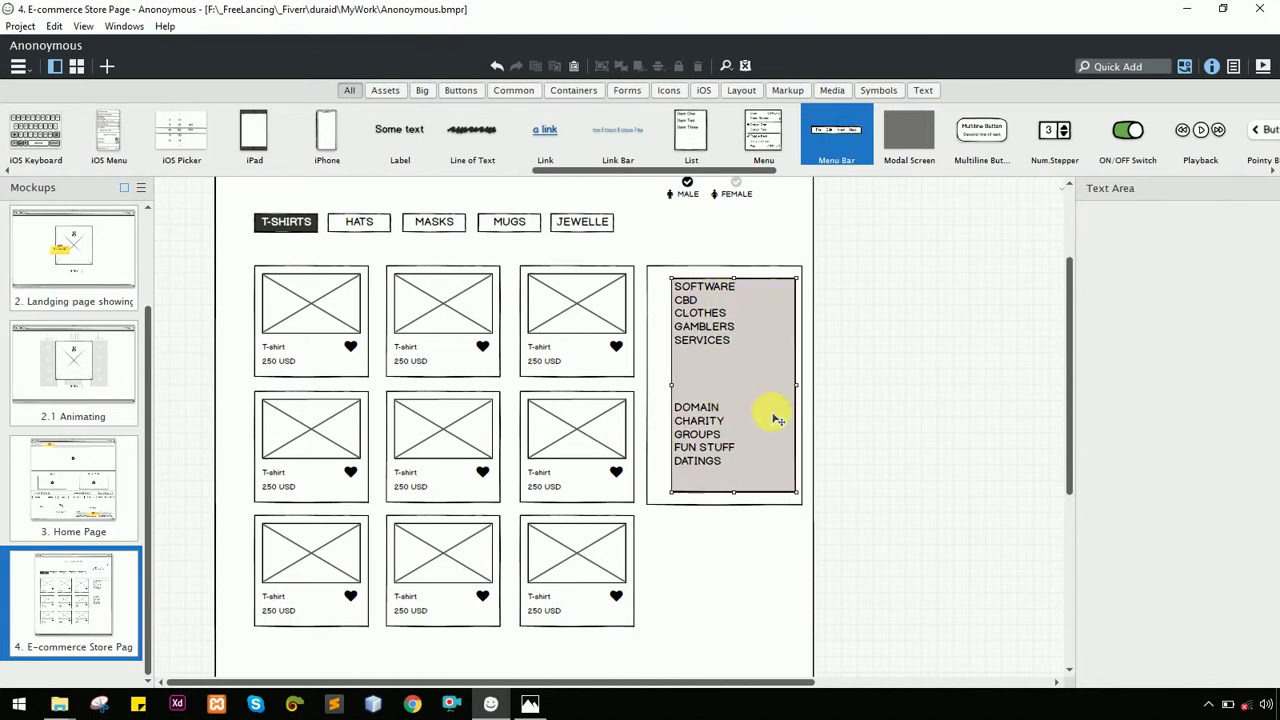
pyautogui.click(1162, 364)
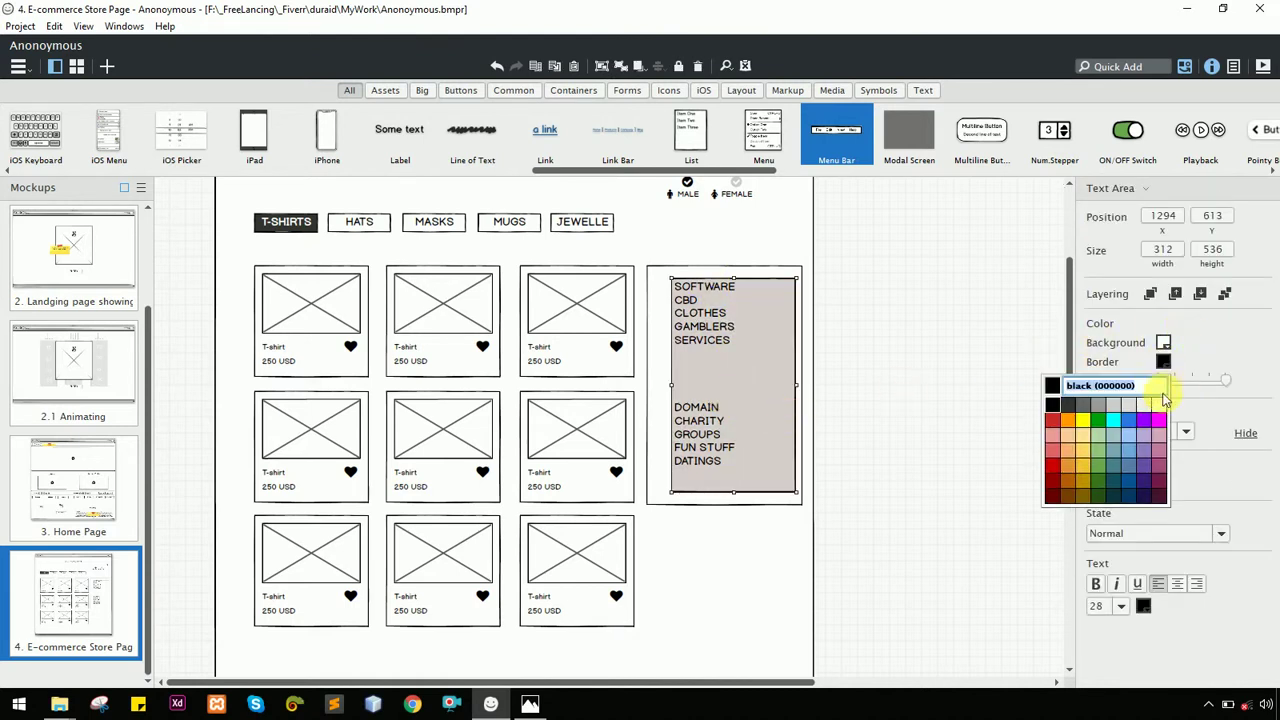
pyautogui.click(982, 367)
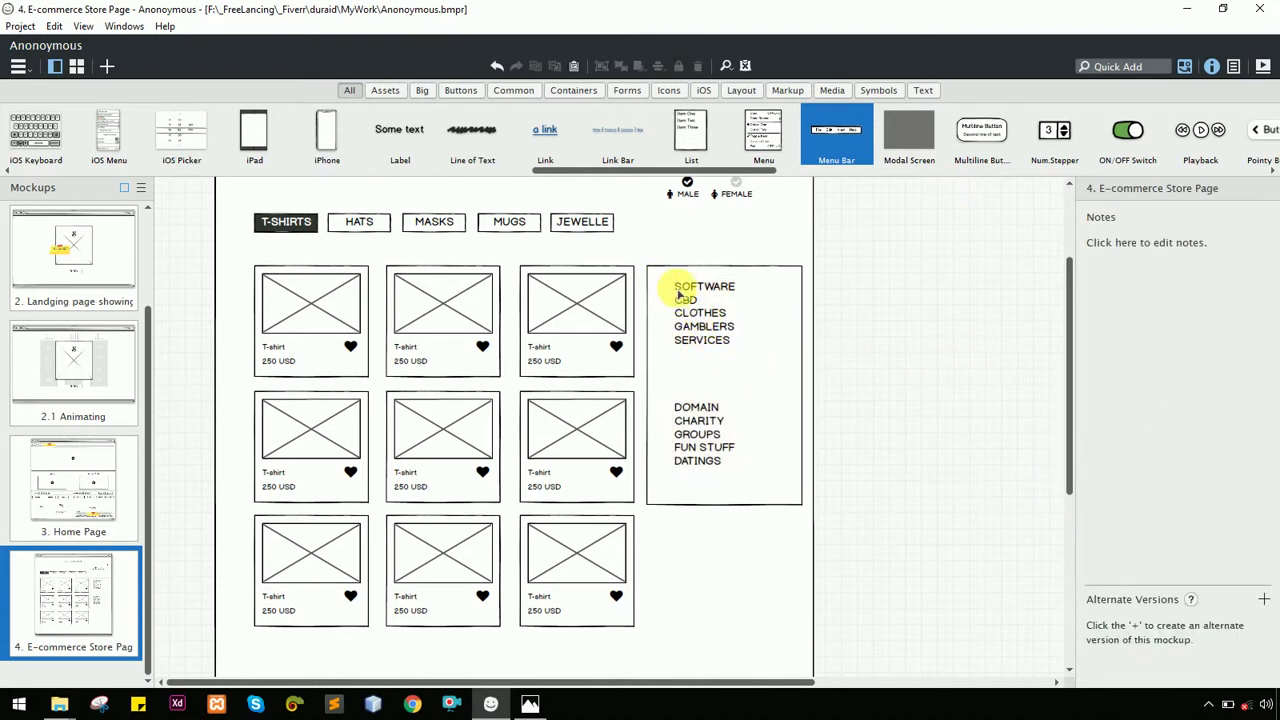
# Check the sketch's sub-entries, and copy a product card's T-shirt label below SERVICES in the sidebar list, renaming it Item 1
pyautogui.hotkey('alt', 'Tab')
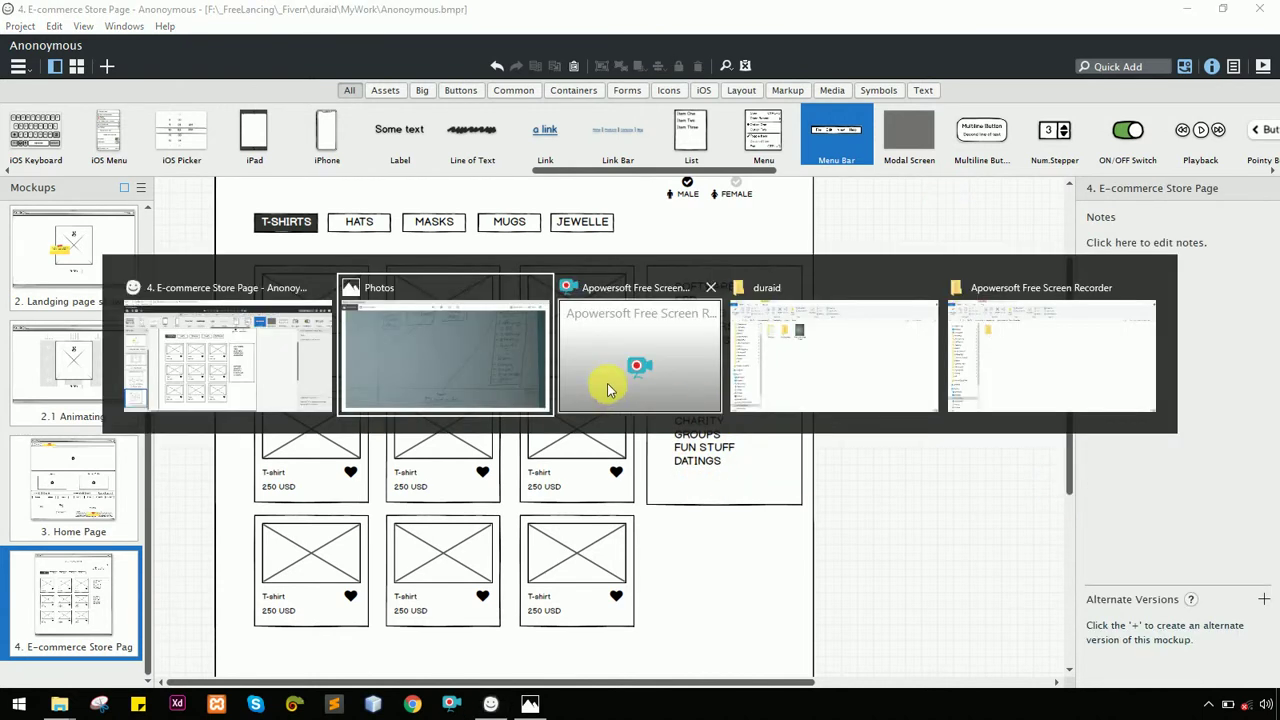
pyautogui.click(524, 365)
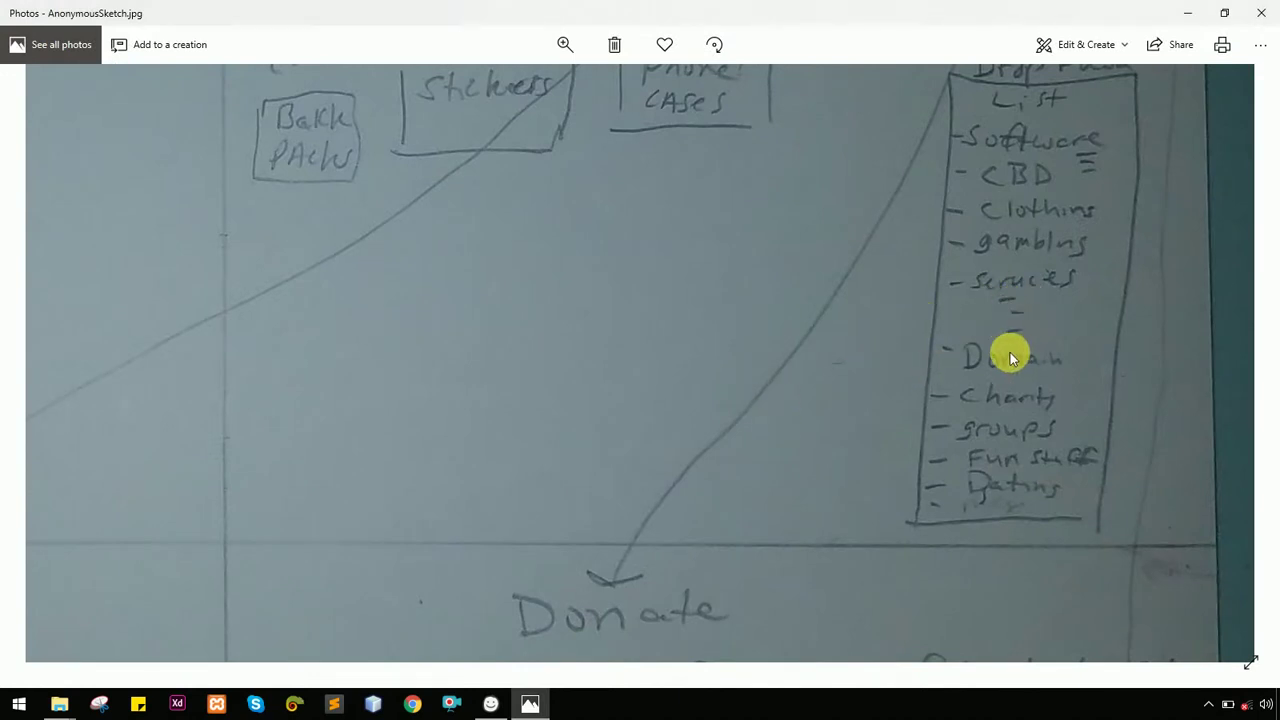
pyautogui.hotkey('alt', 'Tab')
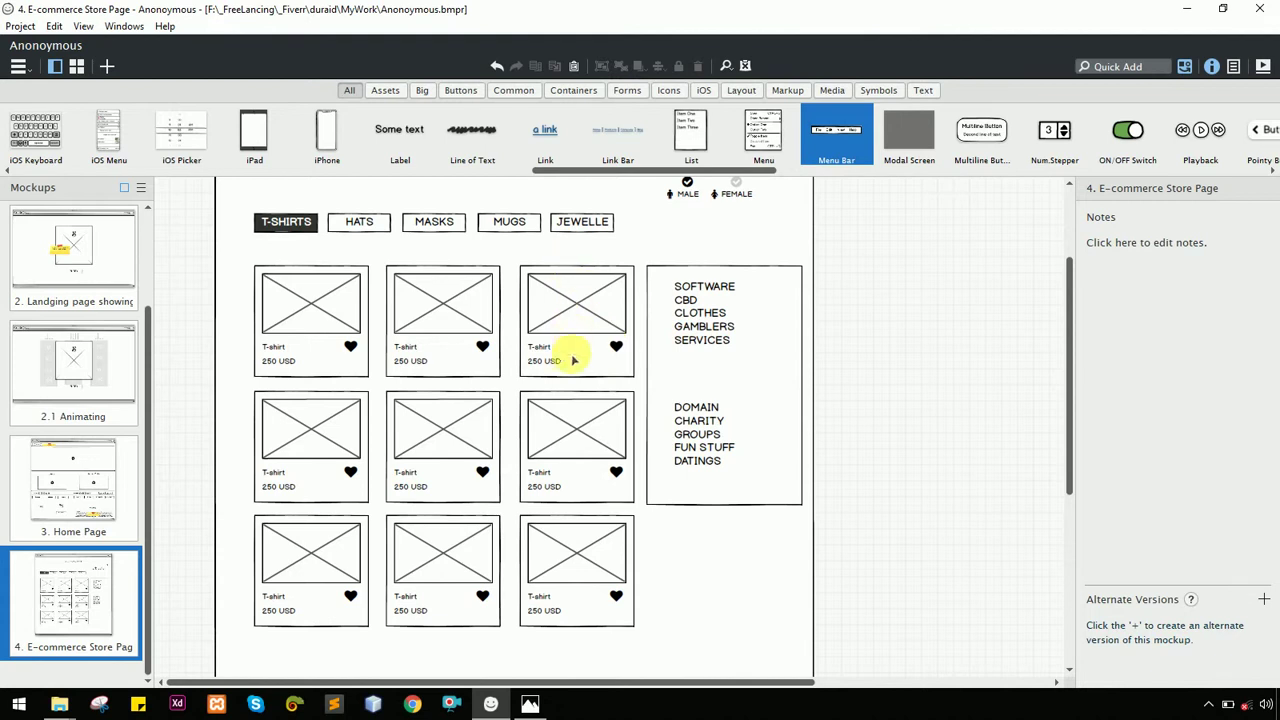
pyautogui.click(541, 348)
pyautogui.moveTo(543, 353); pyautogui.dragTo(712, 357)
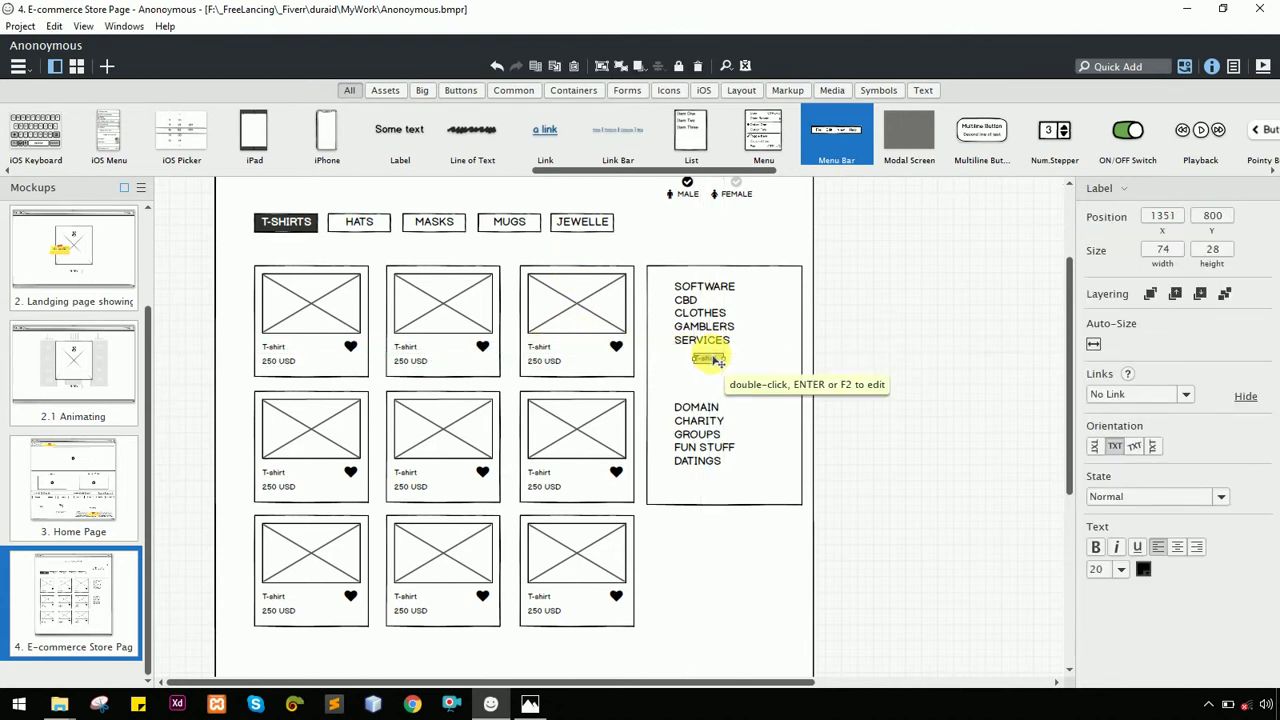
pyautogui.doubleClick(708, 360)
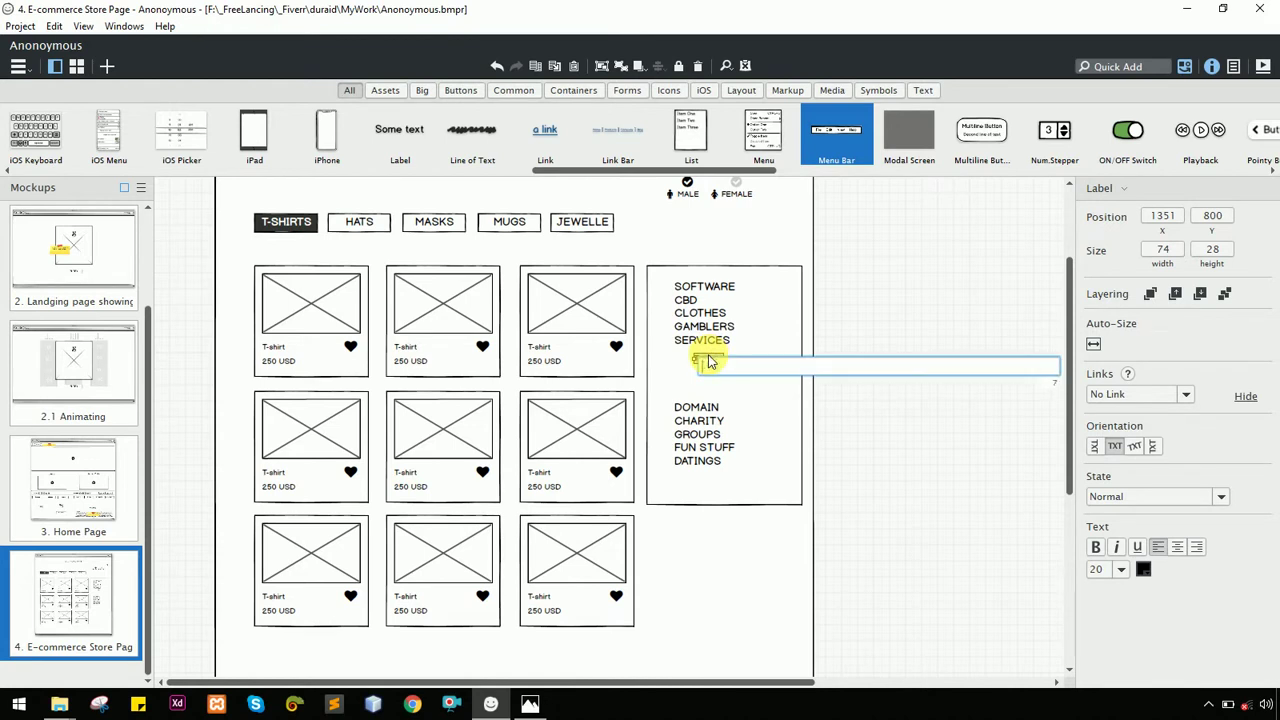
pyautogui.press('Return')
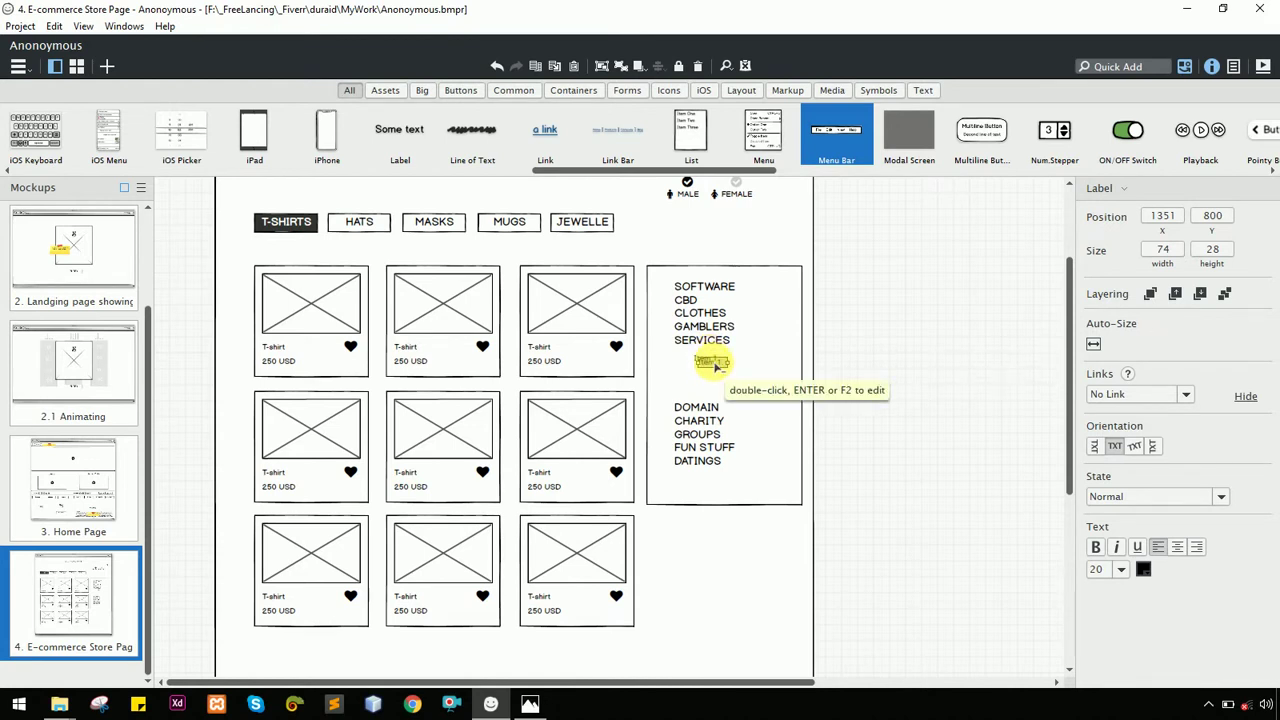
# Duplicate the Item 1 label twice directly below it and rename the copies Item 2 and Item 3
pyautogui.moveTo(712, 367); pyautogui.dragTo(717, 375)
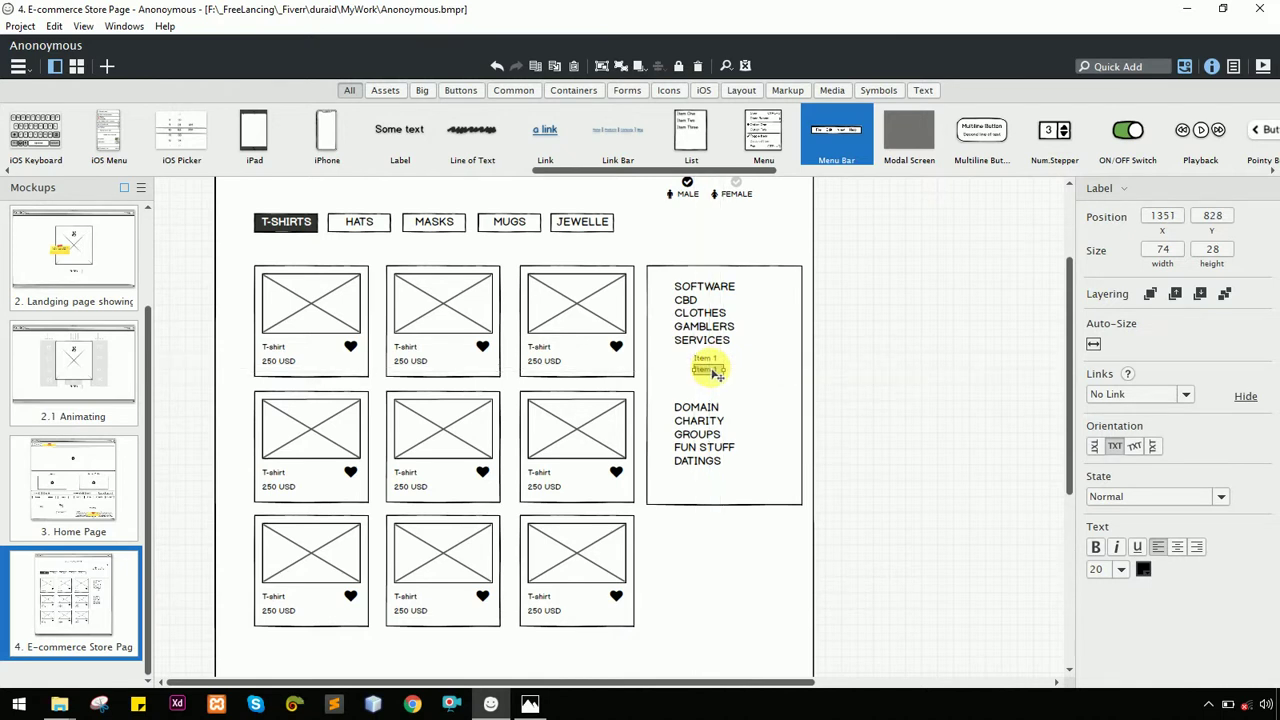
pyautogui.doubleClick(714, 375)
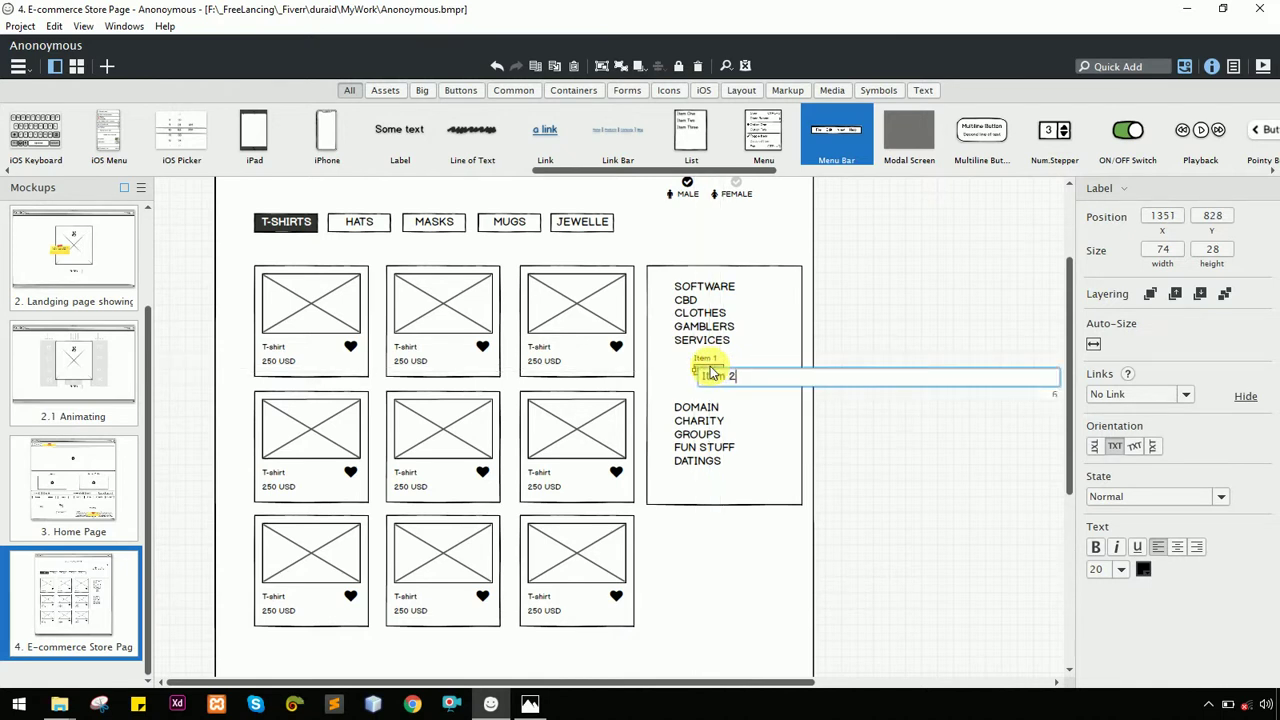
pyautogui.press('Return')
pyautogui.moveTo(712, 371); pyautogui.dragTo(712, 372)
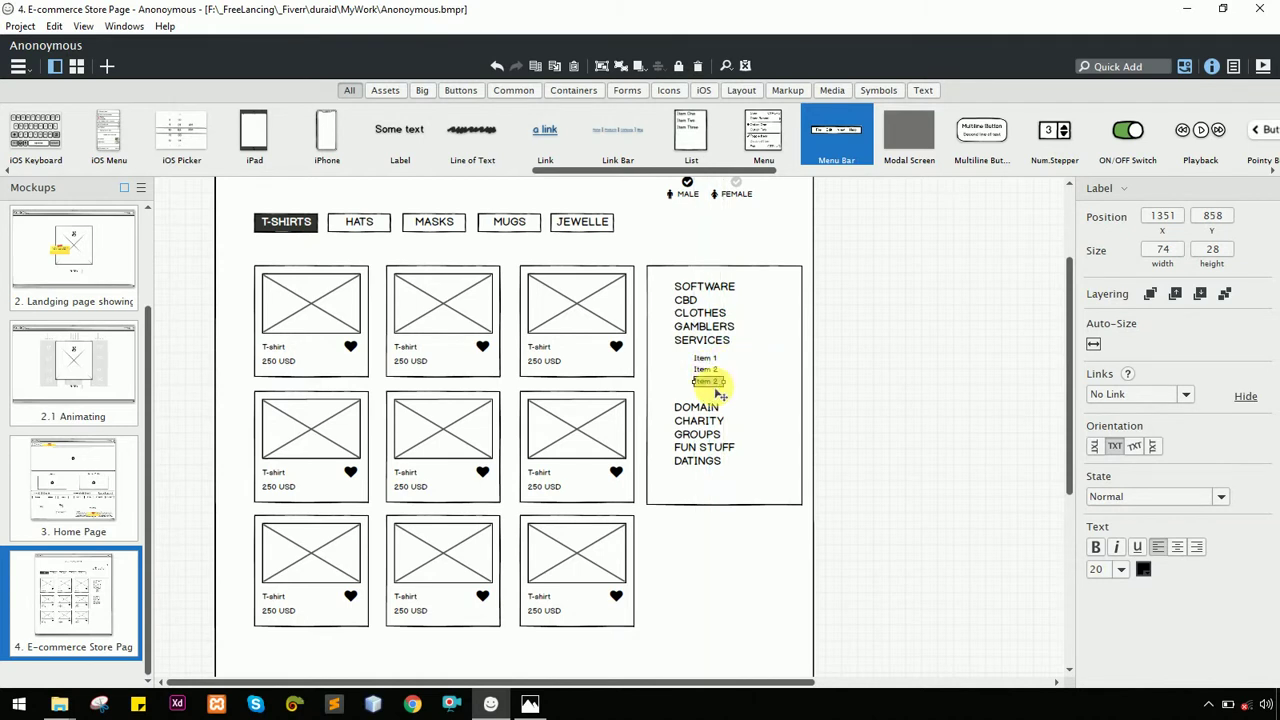
pyautogui.doubleClick(712, 386)
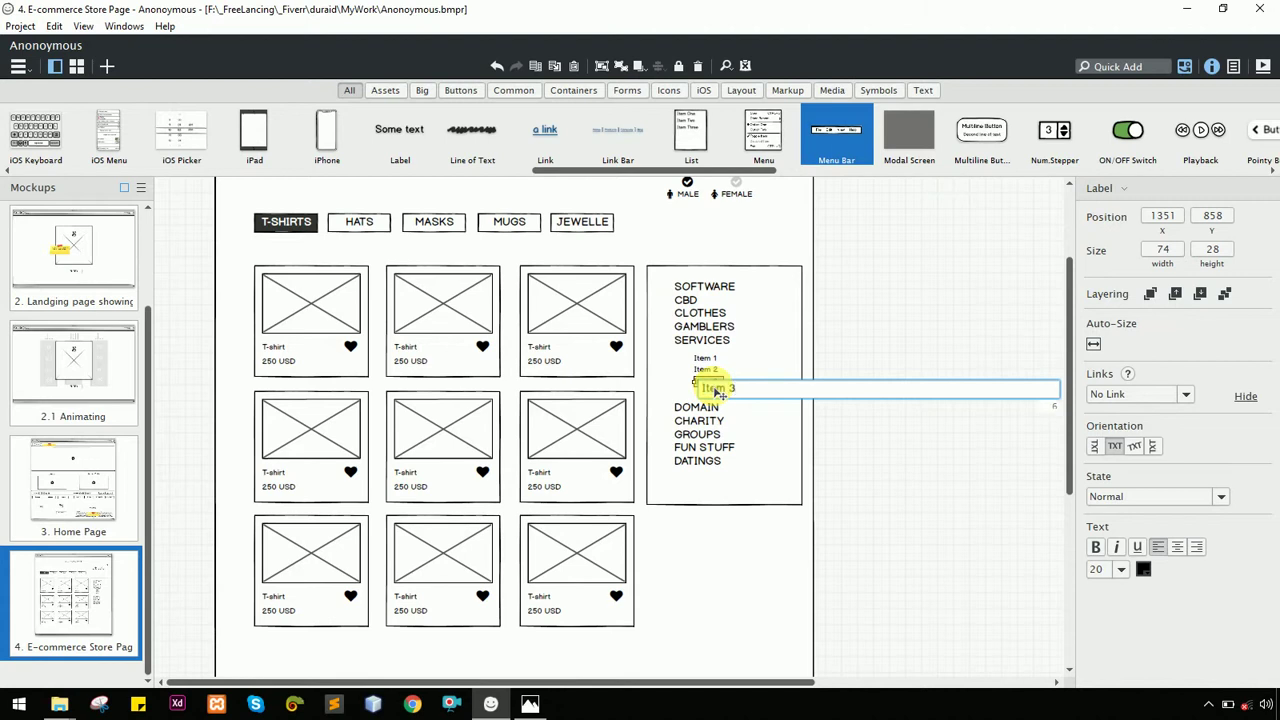
pyautogui.press('Return')
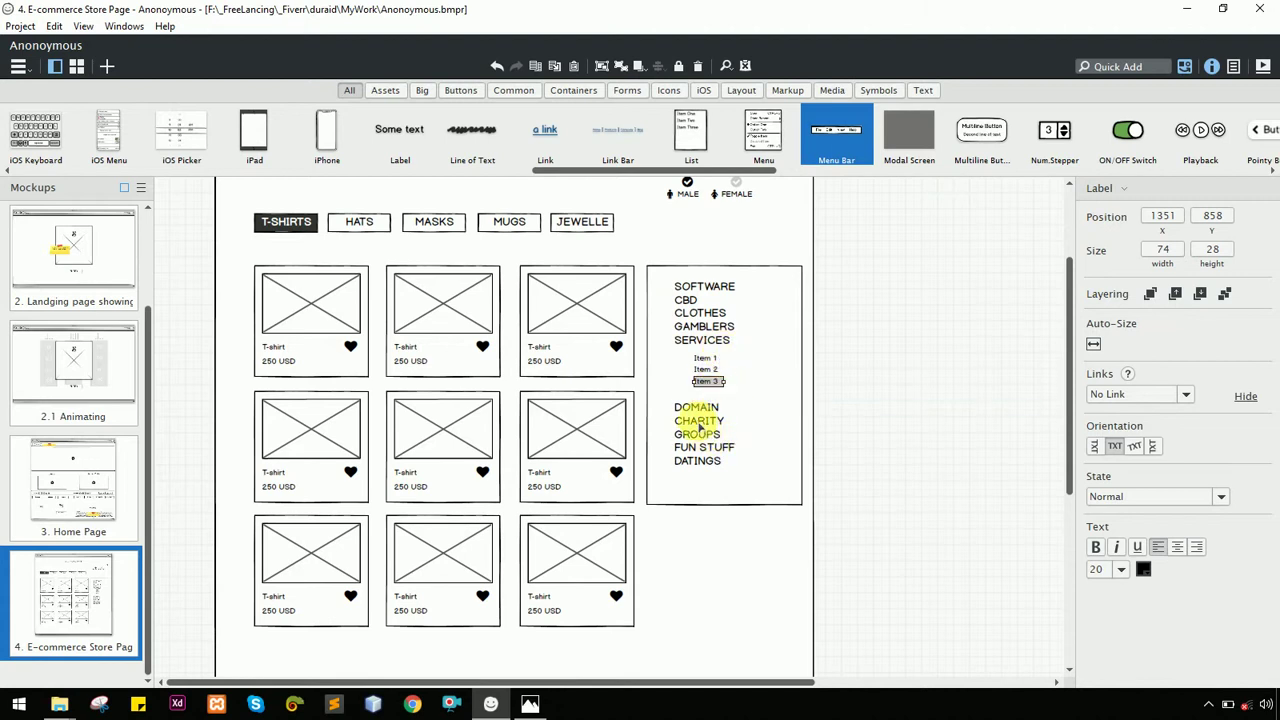
# Remove one blank line above DOMAIN in the sidebar list text
pyautogui.click(714, 406)
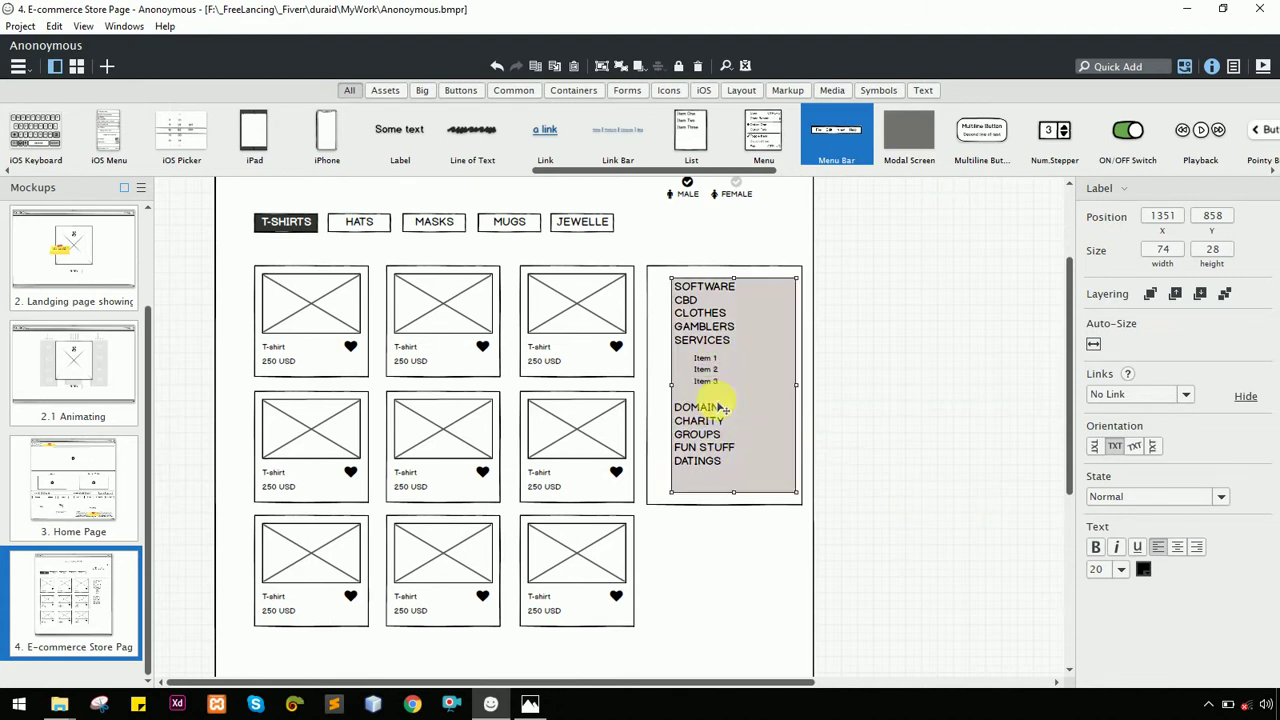
pyautogui.doubleClick(743, 397)
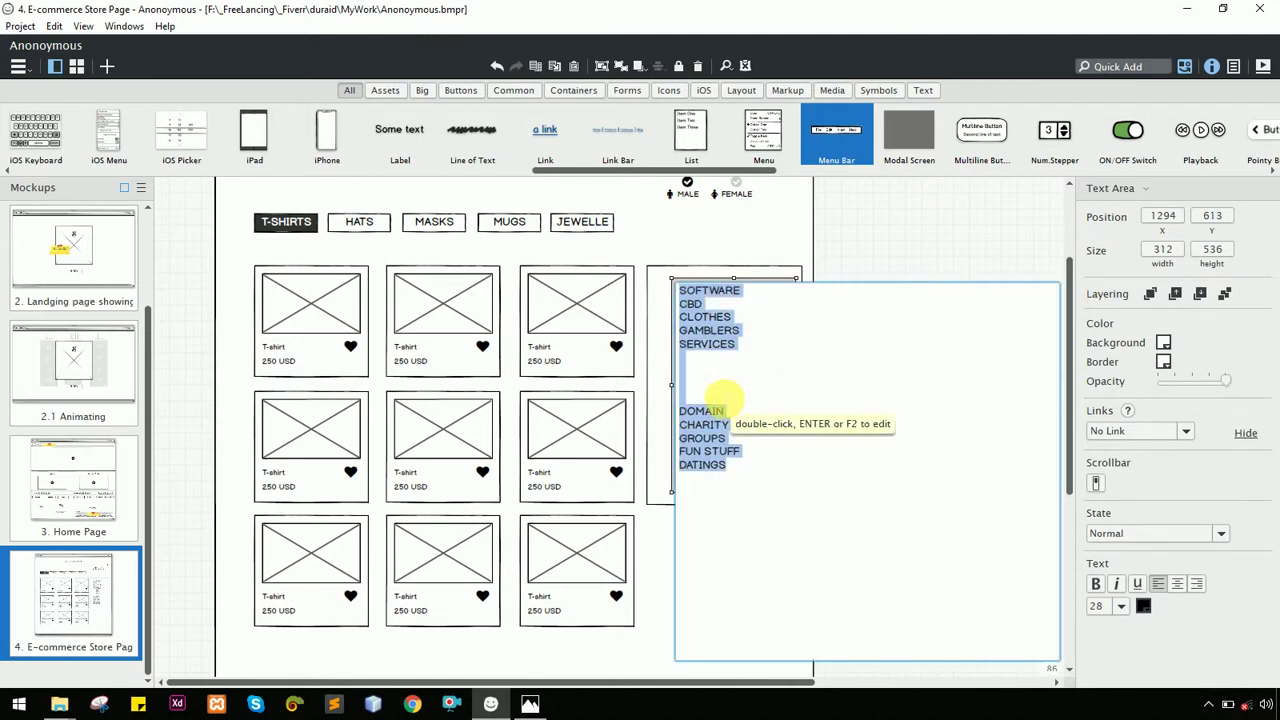
pyautogui.click(722, 398)
pyautogui.press('BackSpace')
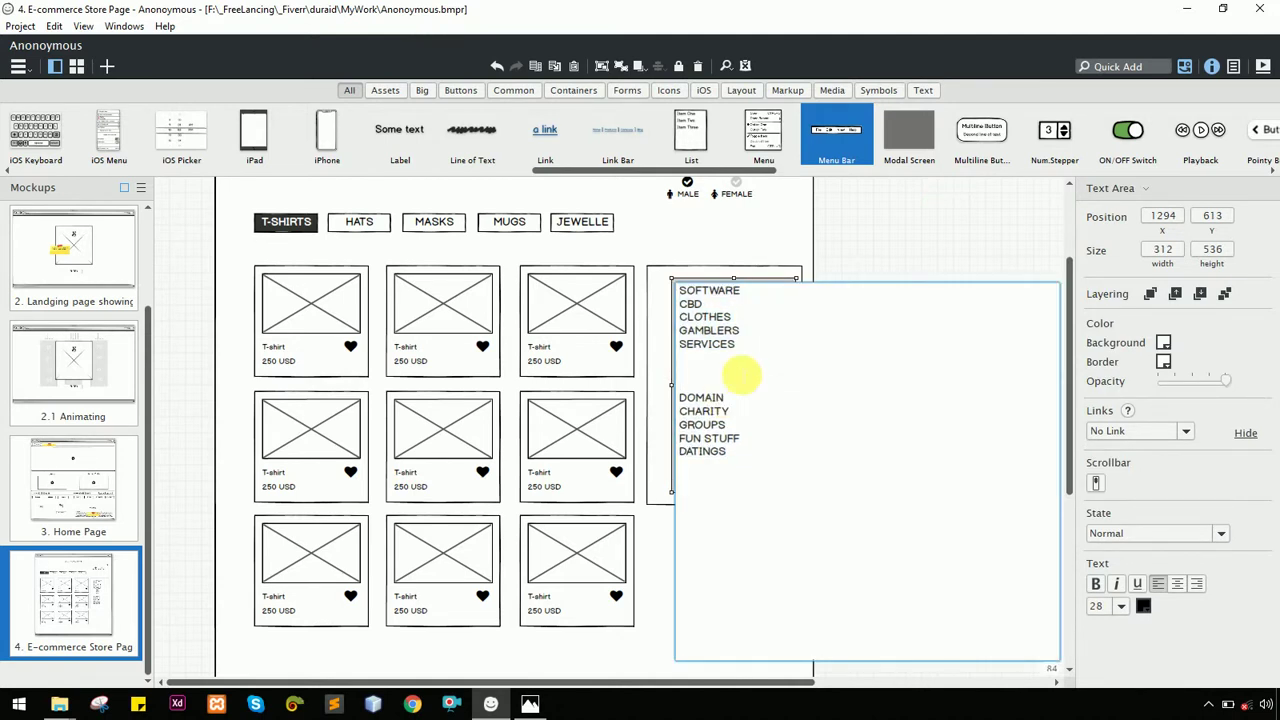
pyautogui.click(868, 256)
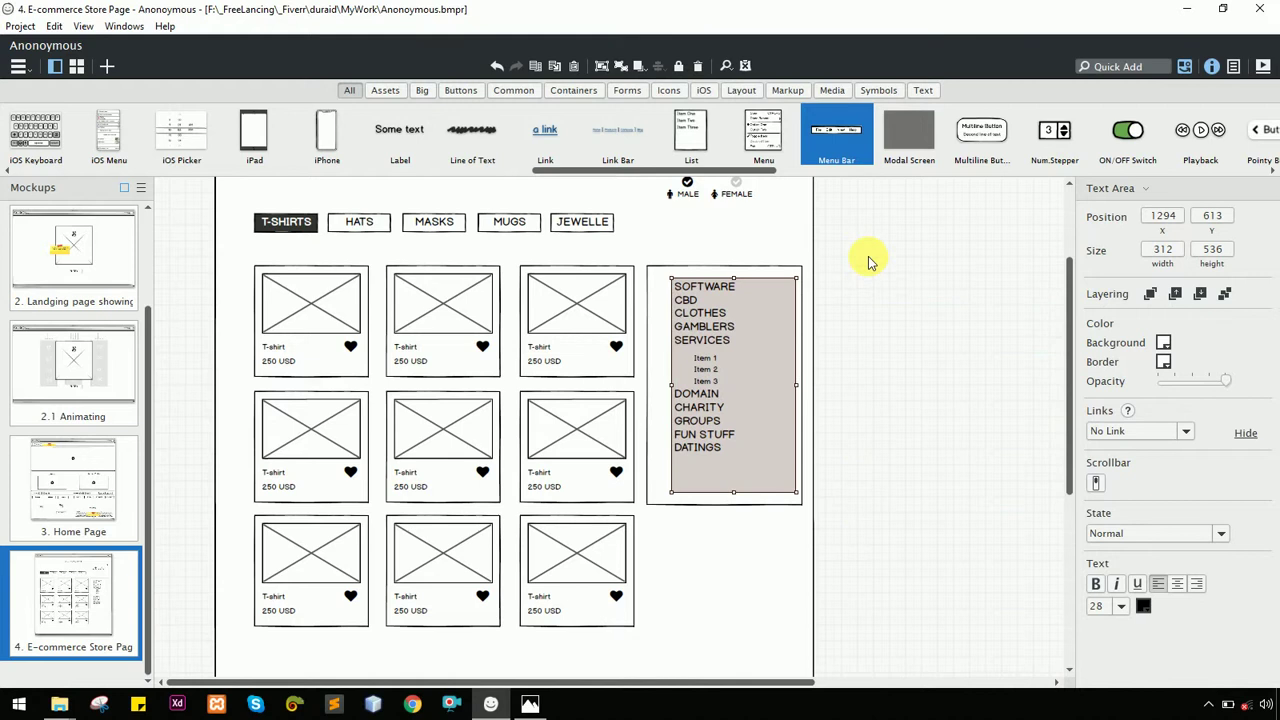
pyautogui.click(918, 342)
# Nudge the three Item labels up together to Y 789, closer to SERVICES
pyautogui.click(707, 368)
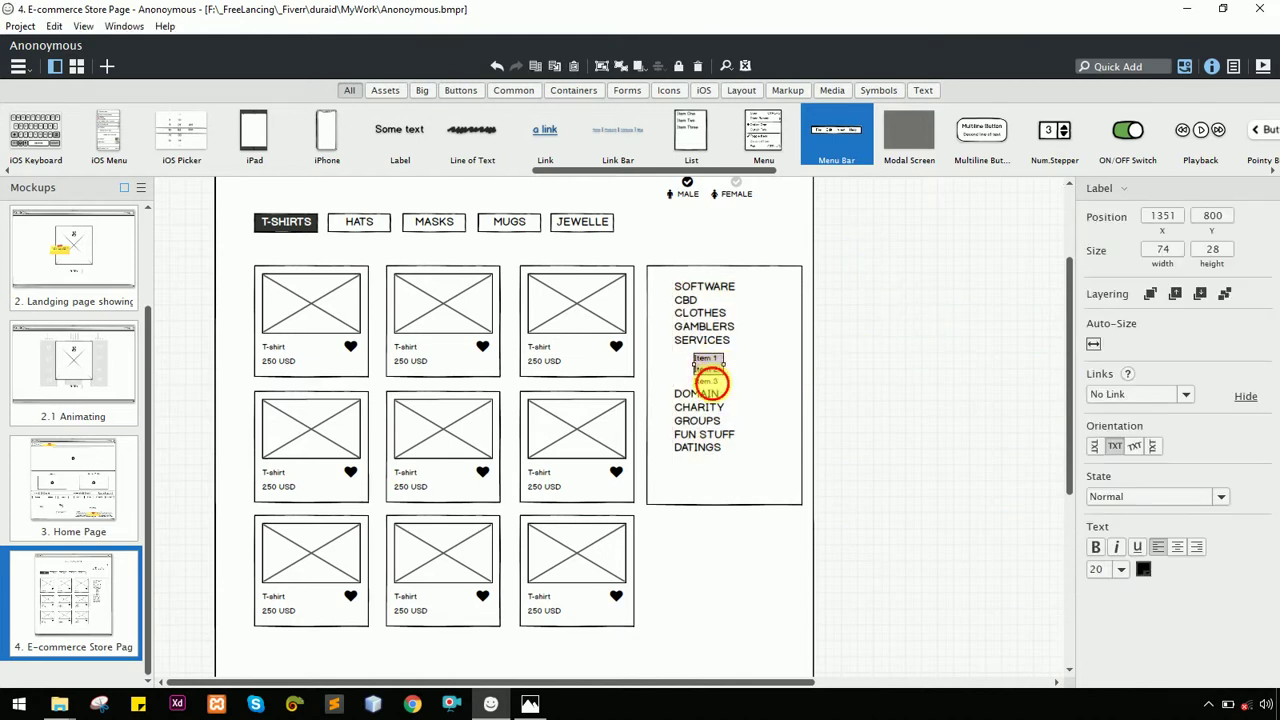
pyautogui.hotkey('shift', 'Up')
pyautogui.press('Up')
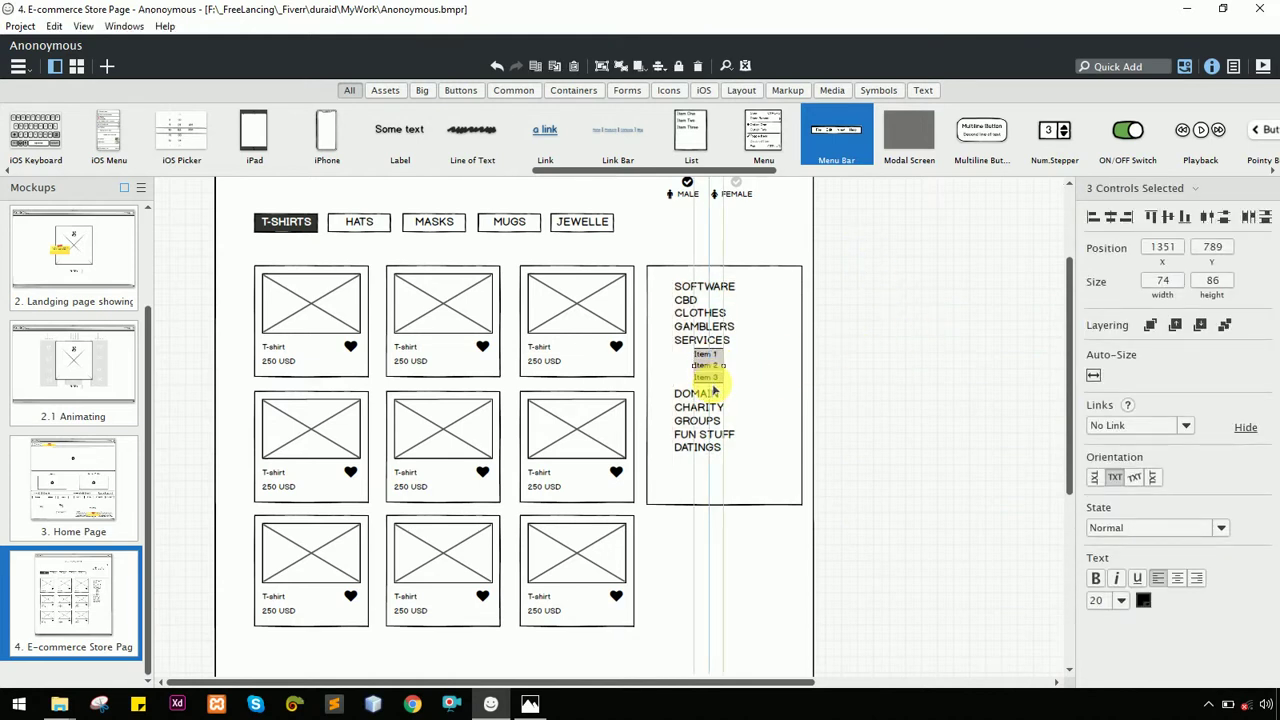
pyautogui.click(922, 300)
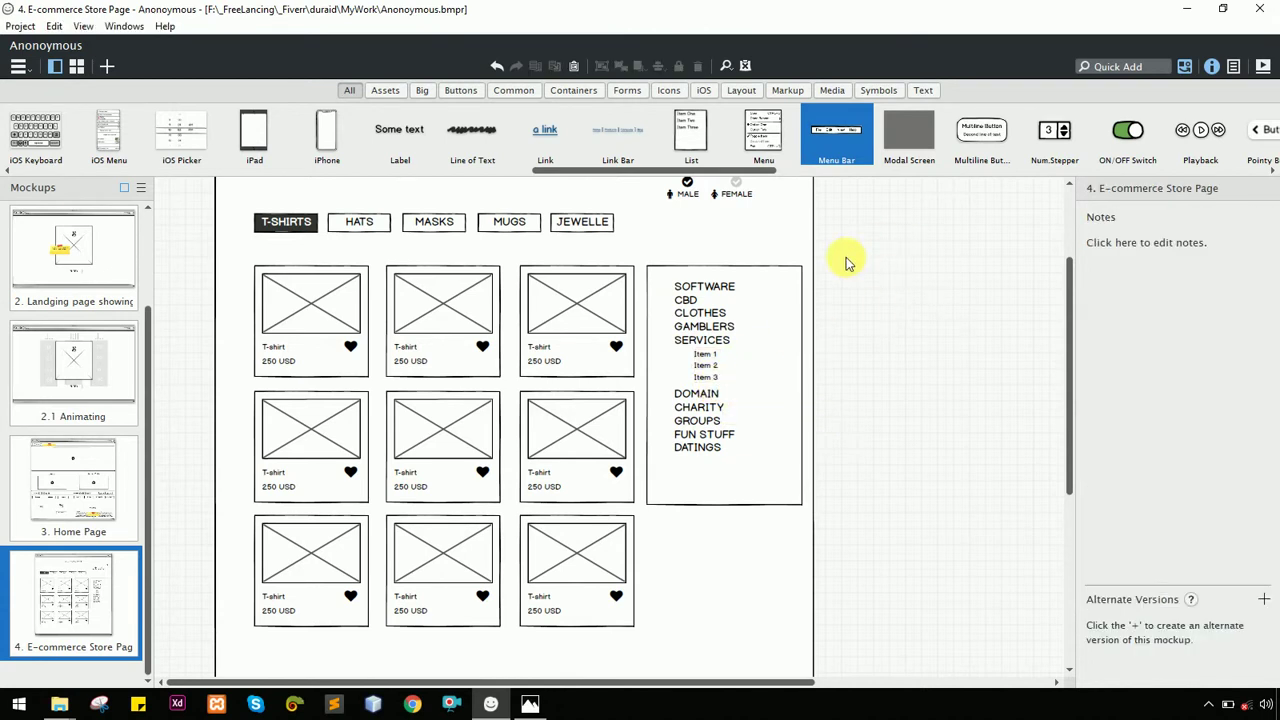
pyautogui.click(735, 184)
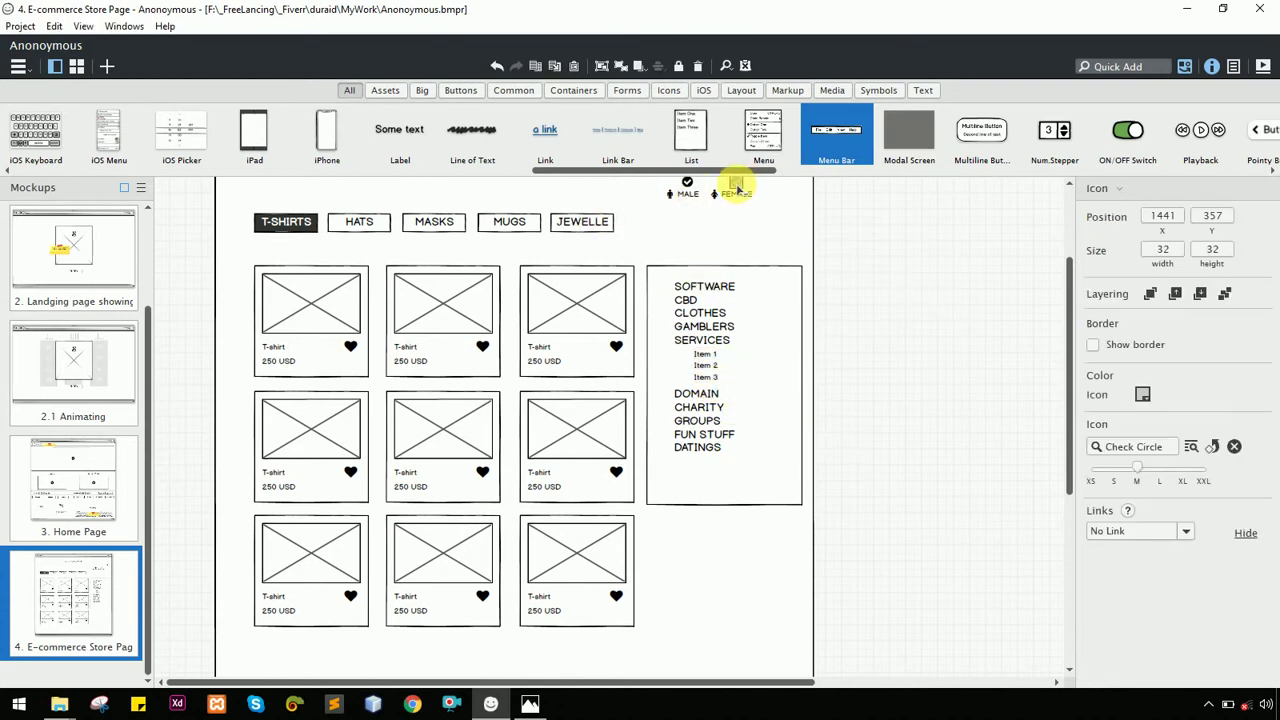
pyautogui.moveTo(690, 188); pyautogui.dragTo(668, 292)
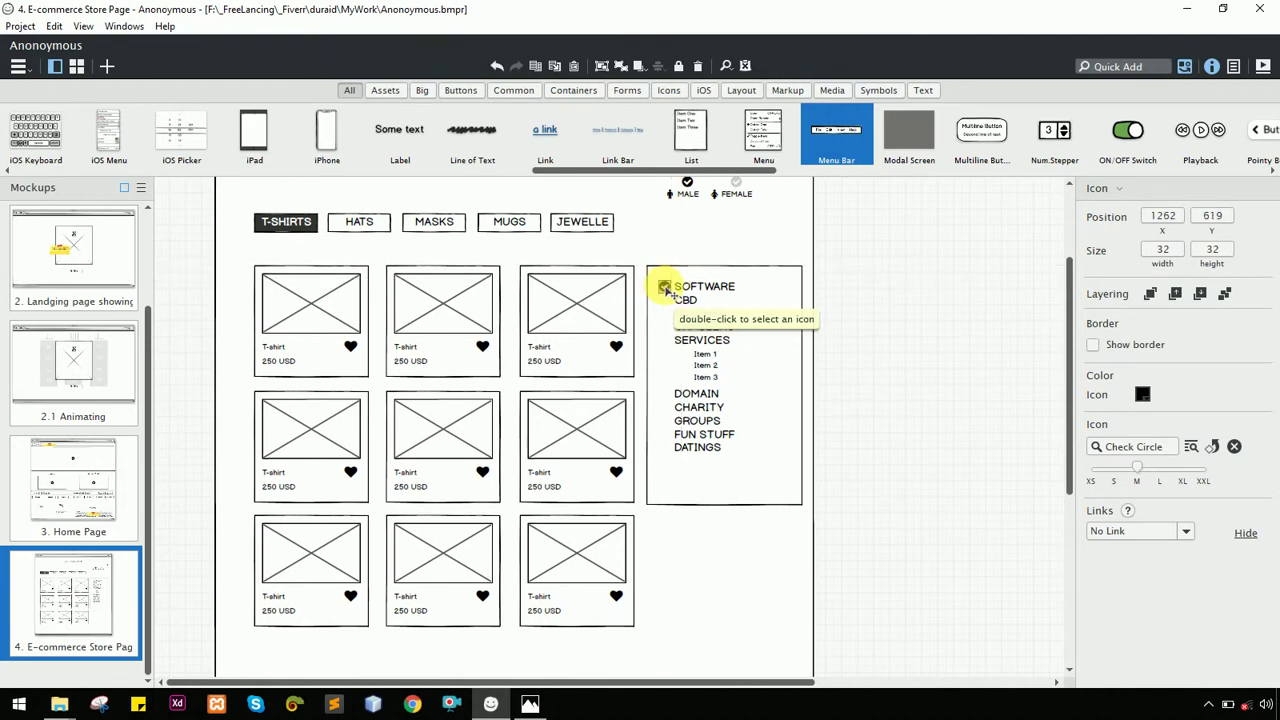
pyautogui.hotkey('alt', 'Tab')
pyautogui.hotkey('alt', 'Tab')
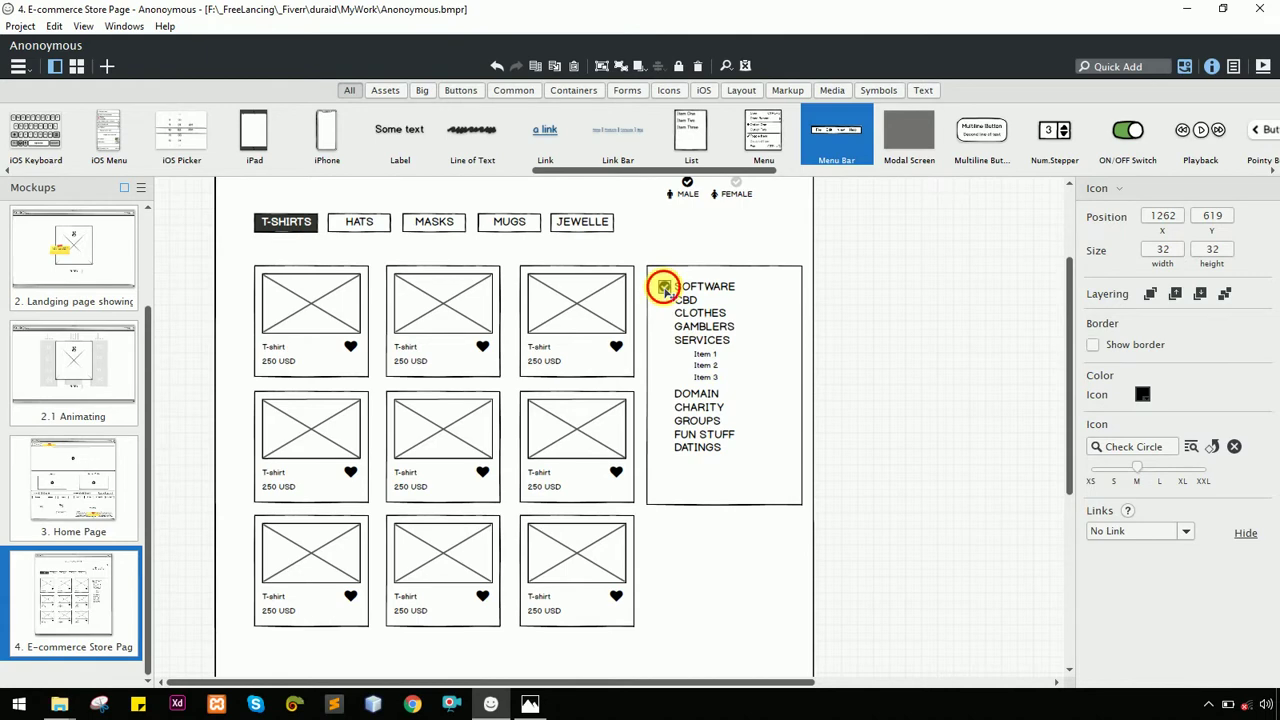
pyautogui.doubleClick(664, 287)
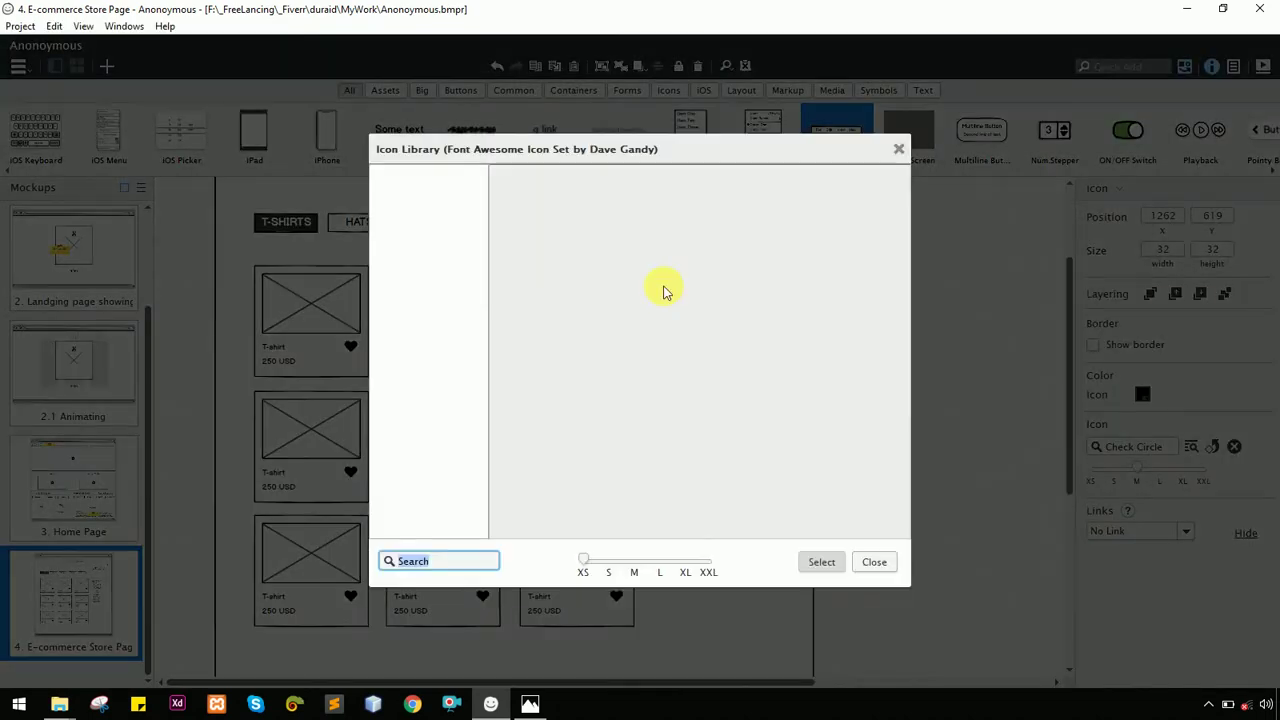
pyautogui.write('line')
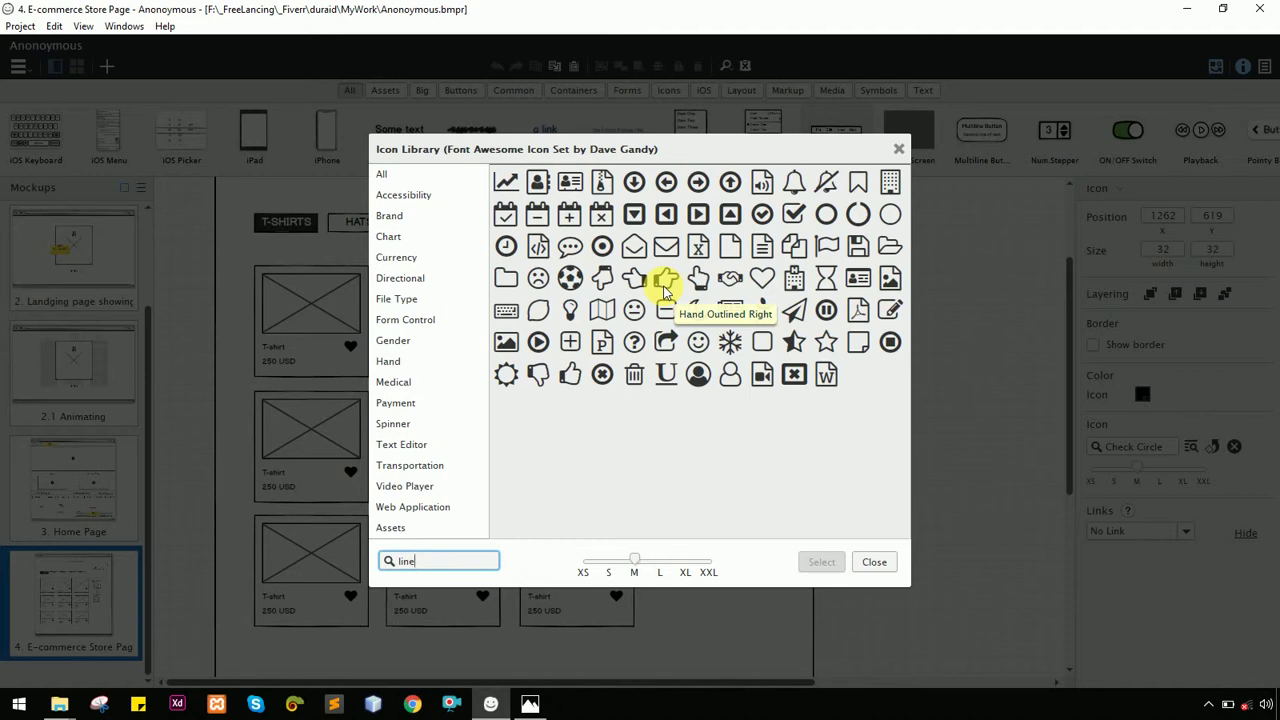
pyautogui.press('Escape')
pyautogui.press('Delete')
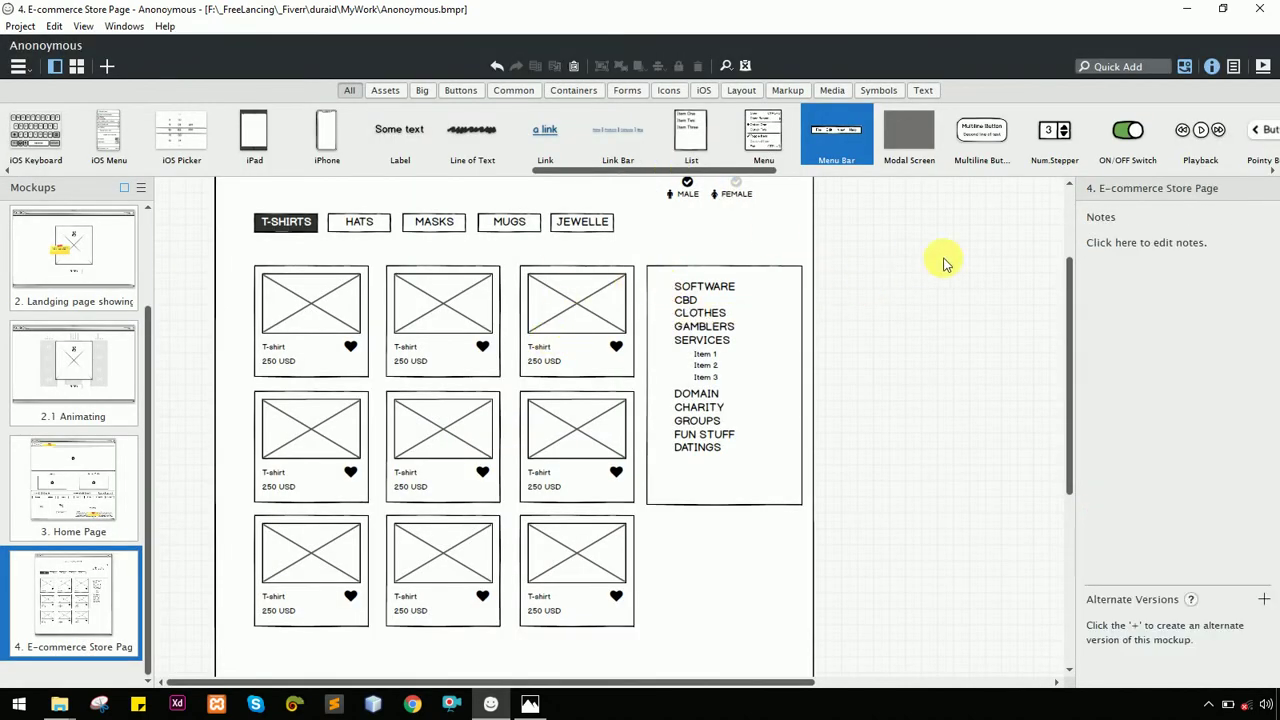
# Add an Arrow without arrowheads and shorten it to a horizontal dash about 33 wide in front of SOFTWARE
pyautogui.hotkey('ctrl', 'f')
pyautogui.write('ar')
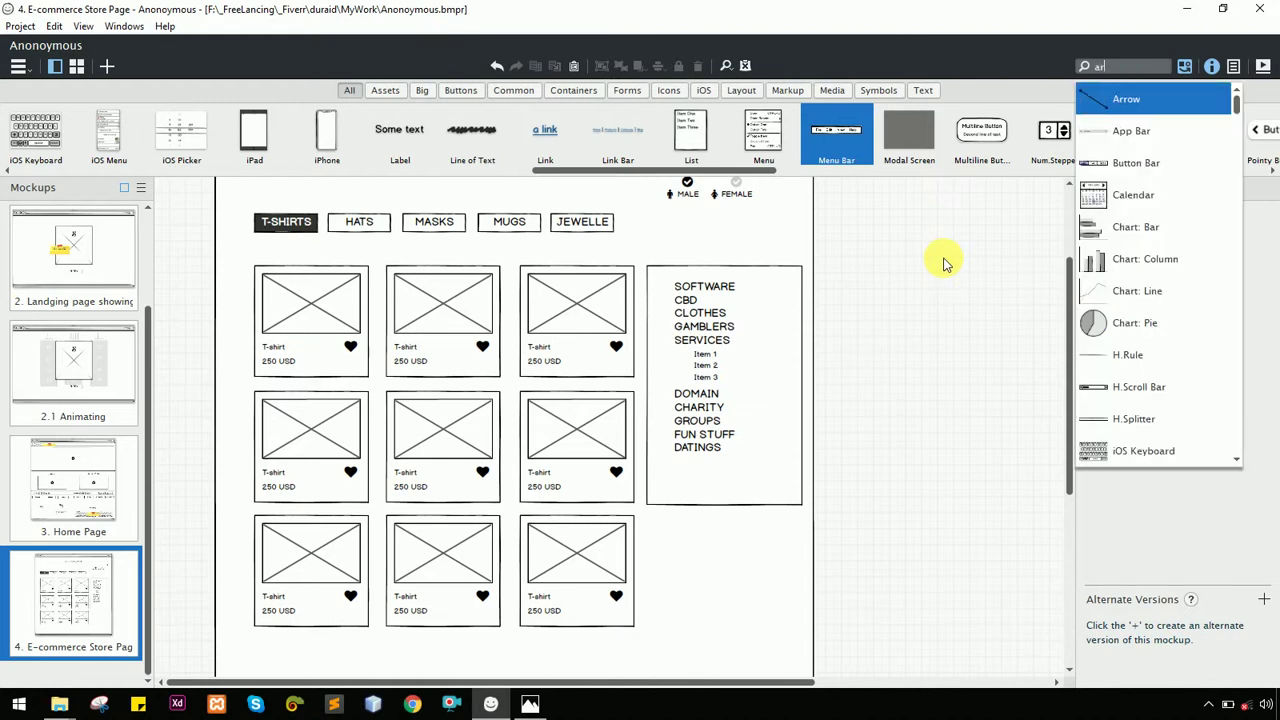
pyautogui.write('row')
pyautogui.press('Return')
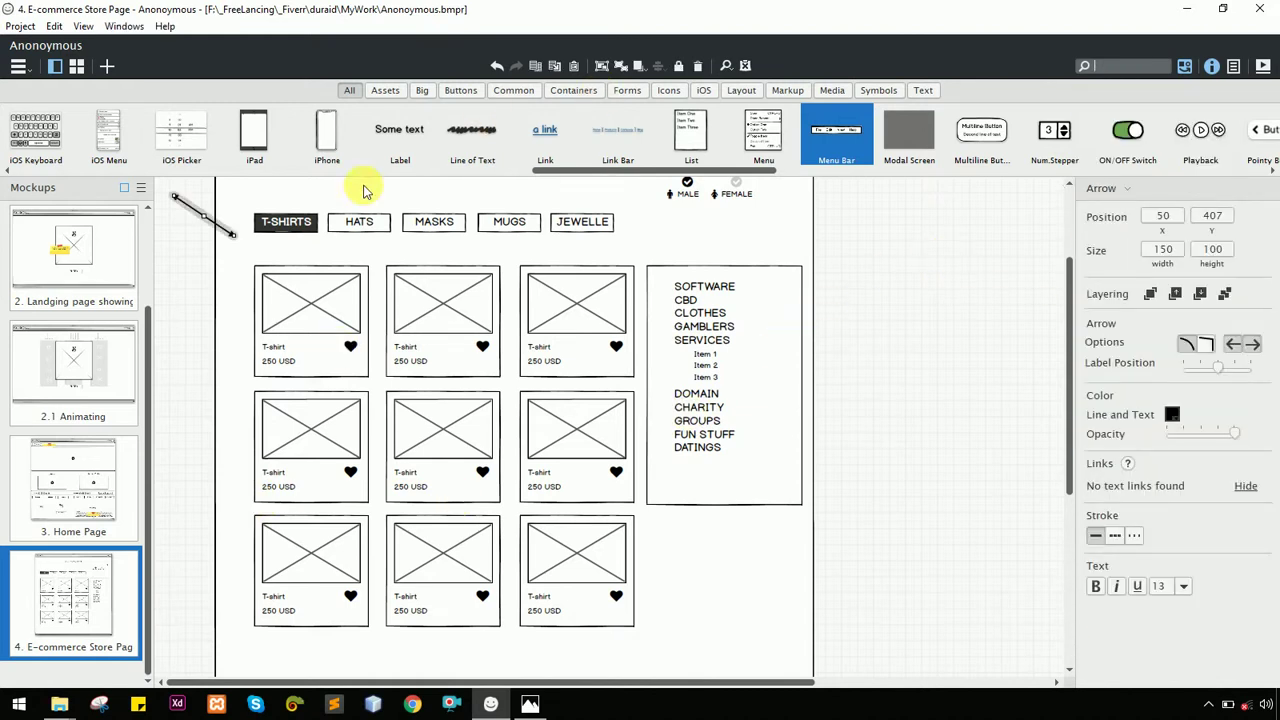
pyautogui.moveTo(228, 236); pyautogui.dragTo(720, 332)
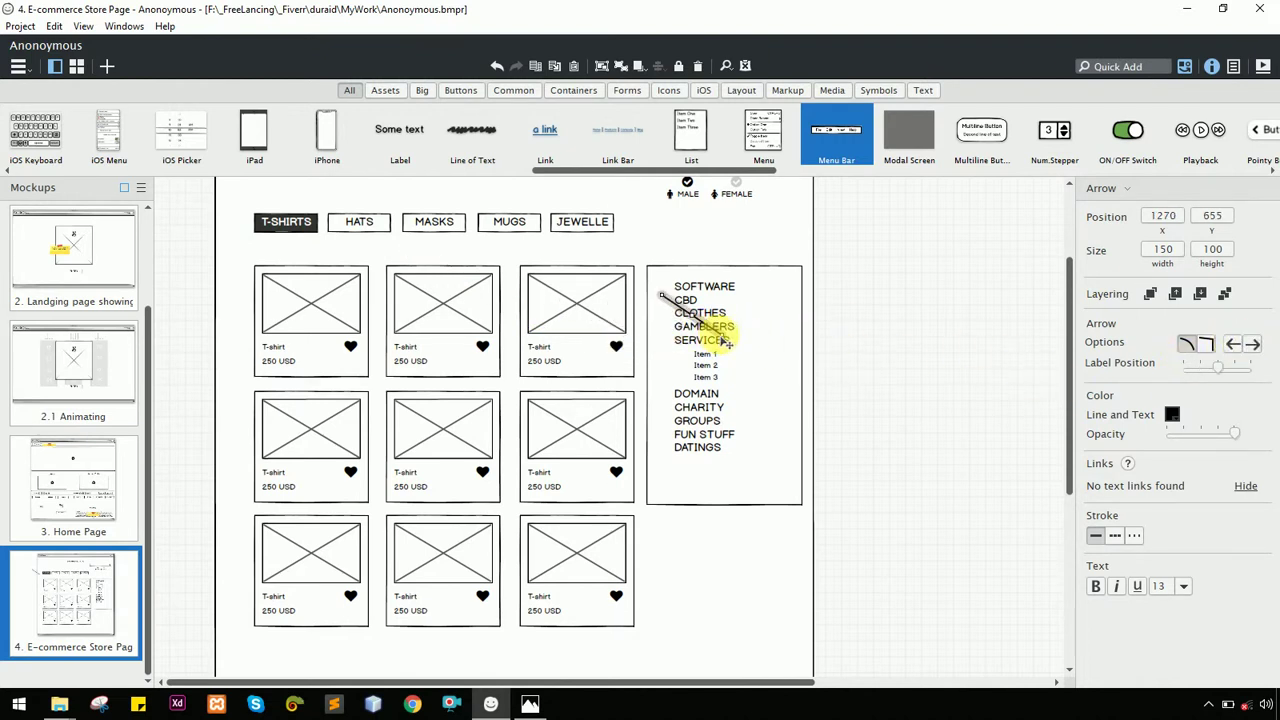
pyautogui.moveTo(728, 342); pyautogui.dragTo(677, 300)
pyautogui.hotkey('shift', 'Left')
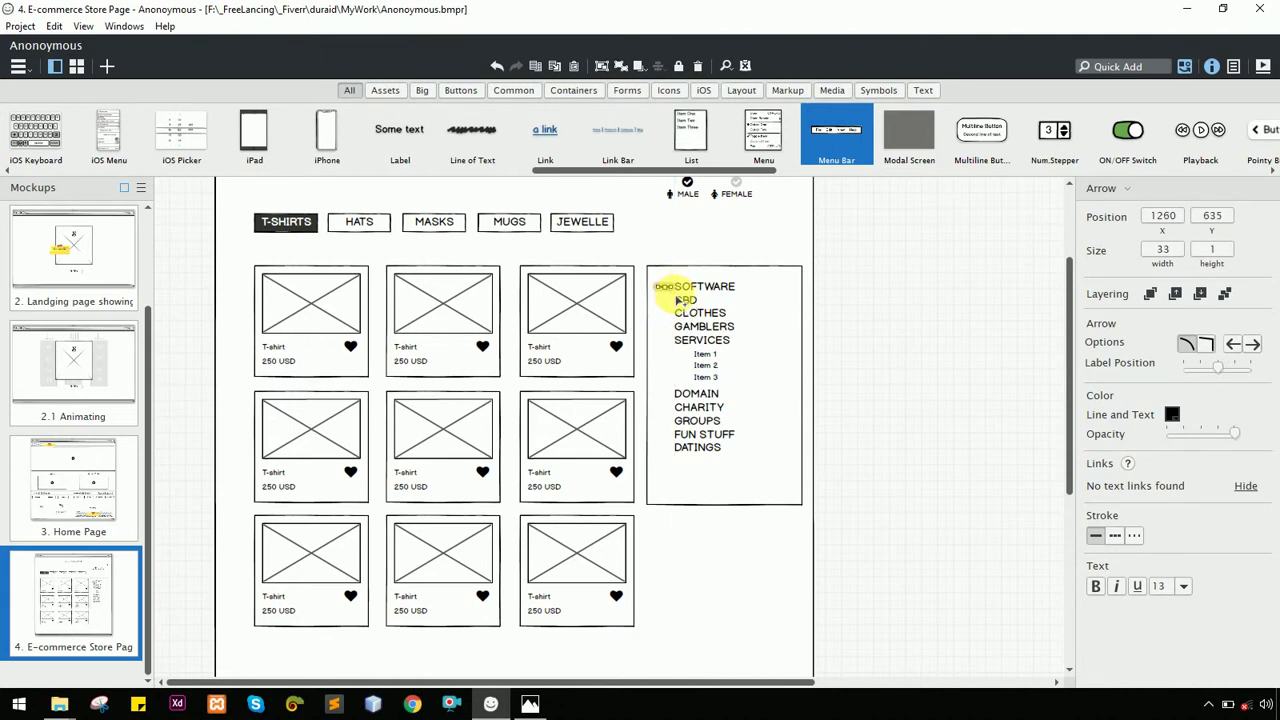
pyautogui.click(905, 303)
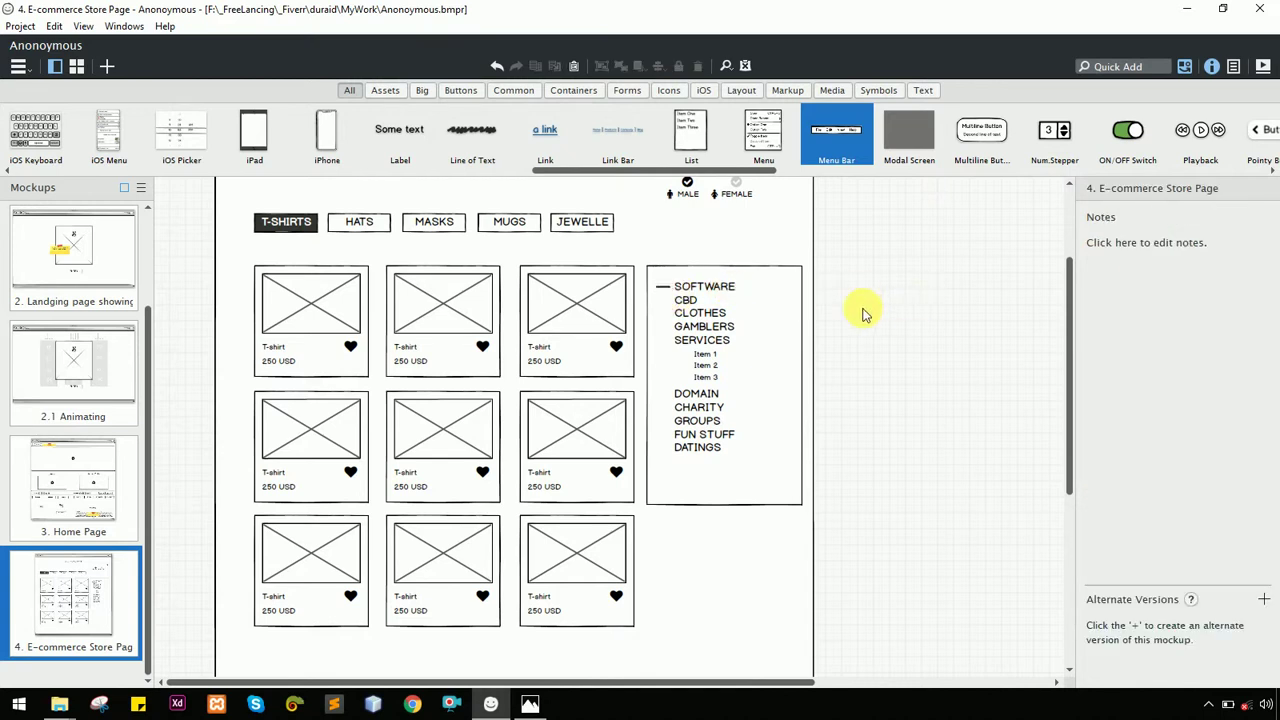
# Shift the SOFTWARE dash left to X 1248 and place copies of it in front of CBD and CLOTHES
pyautogui.click(666, 287)
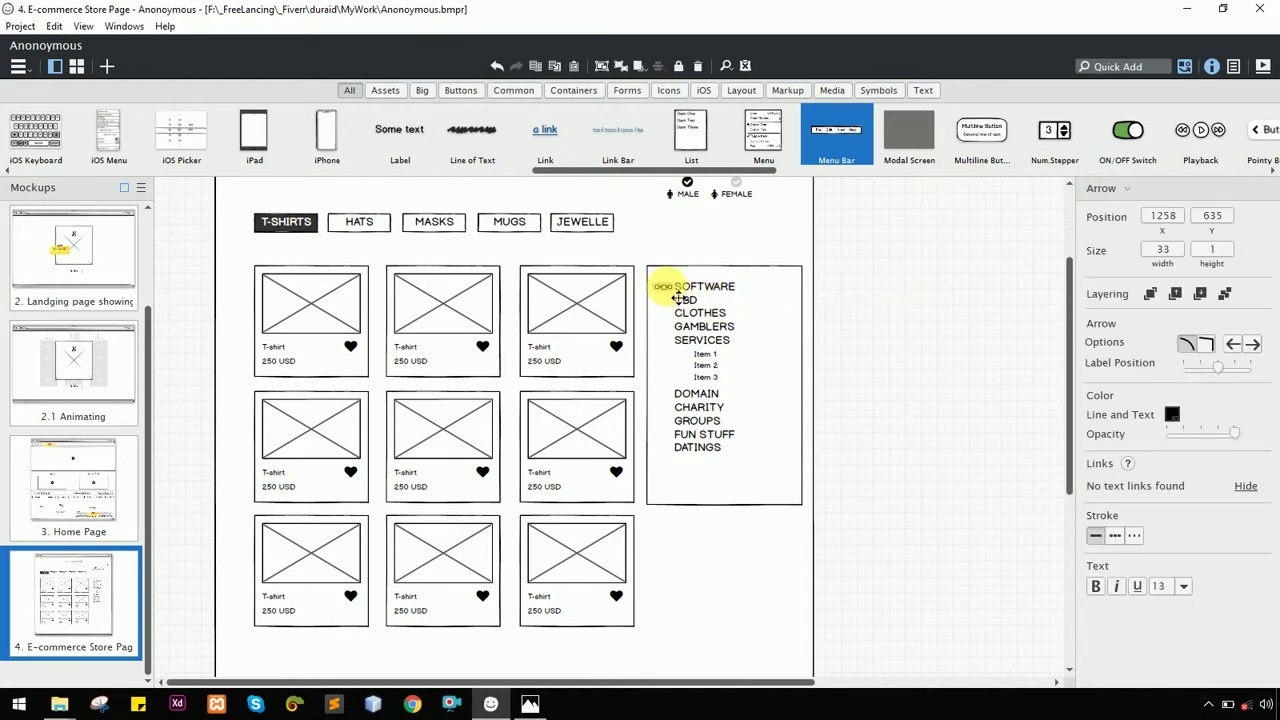
pyautogui.hotkey('shift', 'Right')
pyautogui.hotkey('shift', 'Down')
pyautogui.hotkey('shift', 'Left')
pyautogui.press('Down')
pyautogui.hotkey('shift', 'Down')
pyautogui.hotkey('shift', 'Down')
pyautogui.hotkey('shift', 'Down')
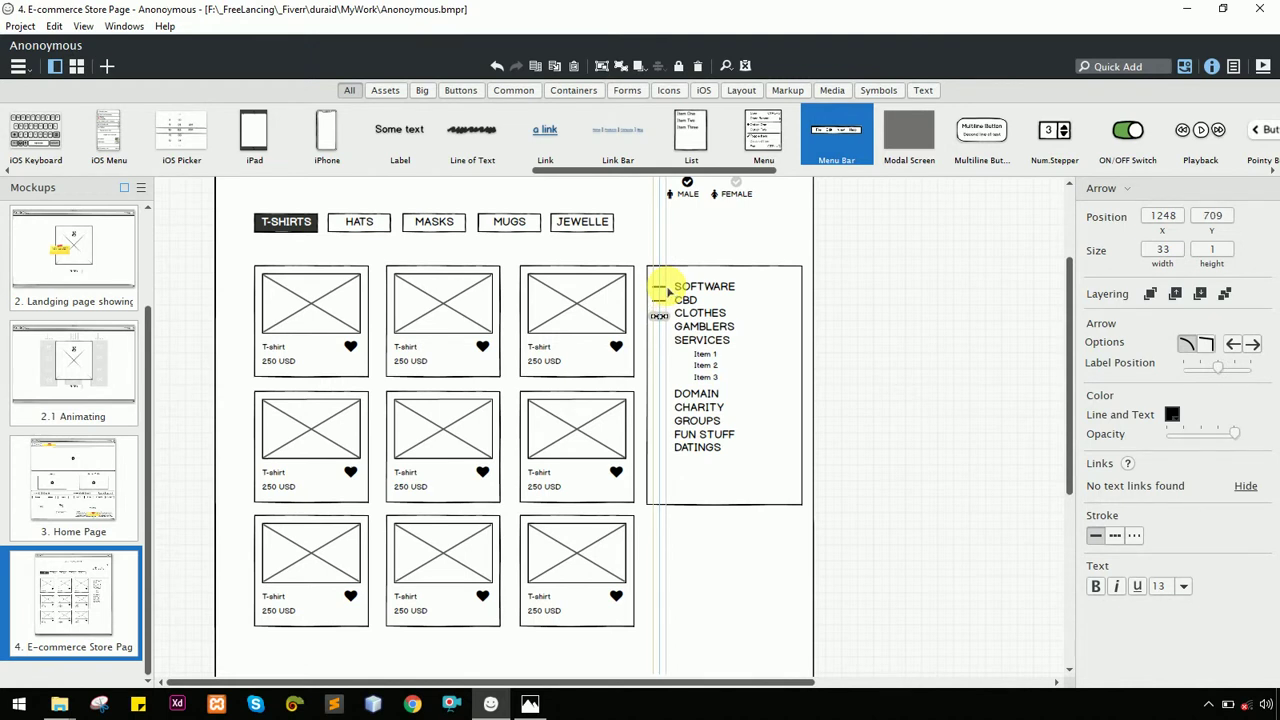
pyautogui.hotkey('shift', 'Up')
# Place another copy of the dash in front of GAMBLERS, aligned with the dashes above
pyautogui.hotkey('shift', 'Down')
pyautogui.hotkey('shift', 'Down')
pyautogui.hotkey('shift', 'Down')
pyautogui.hotkey('shift', 'Down')
pyautogui.hotkey('shift', 'Down')
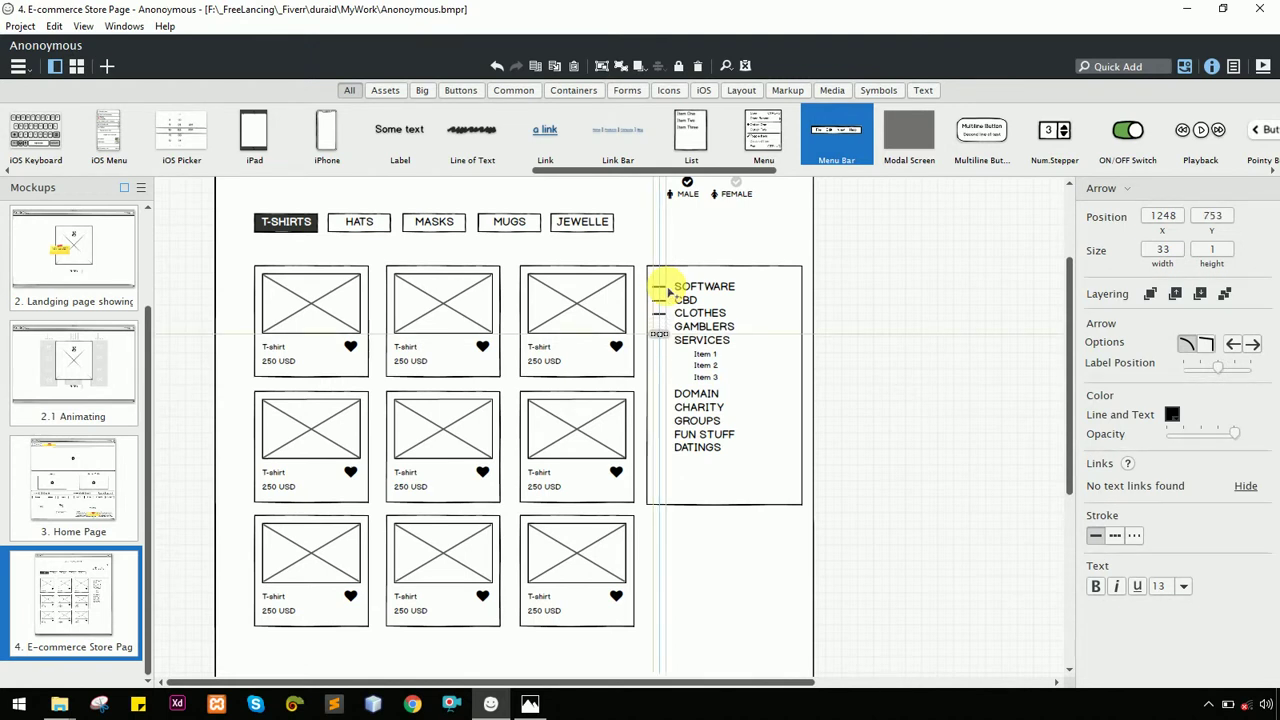
pyautogui.hotkey('shift', 'Up')
pyautogui.hotkey('shift', 'Up')
pyautogui.hotkey('shift', 'Up')
pyautogui.press('Down')
pyautogui.press('Down')
pyautogui.press('Down')
pyautogui.press('Down')
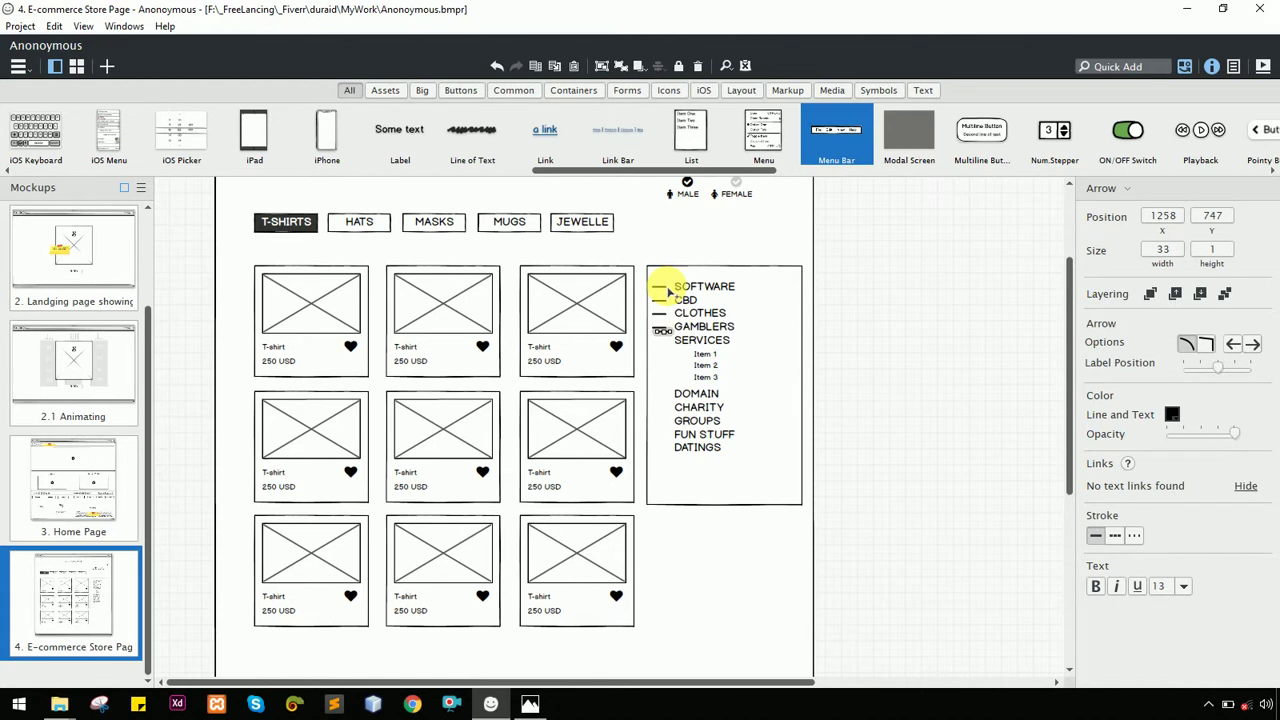
# Position a copy of the dash in front of SERVICES at X 1248, Y 769
pyautogui.hotkey('shift', 'Left')
pyautogui.hotkey('shift', 'Down')
pyautogui.hotkey('shift', 'Down')
pyautogui.press('Down')
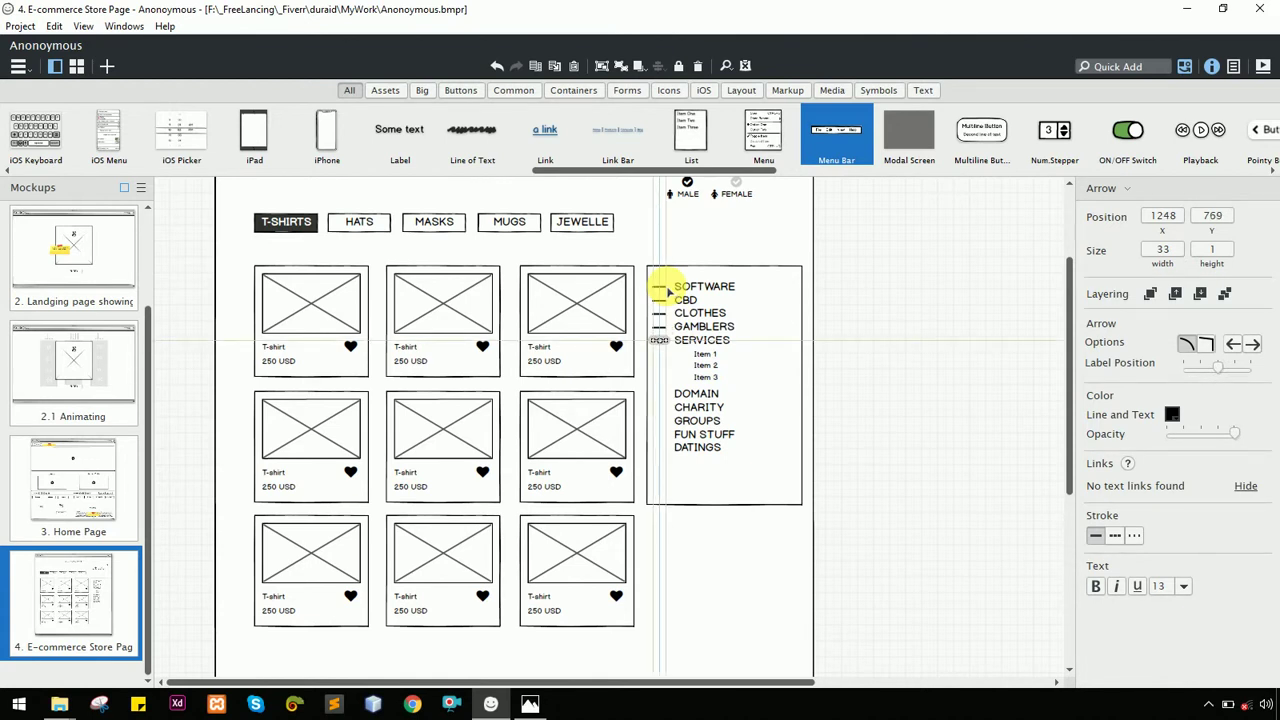
# Move a copy of the dash down and right from SERVICES to the space in front of the Item 1 sub-item
pyautogui.press('Down')
pyautogui.hotkey('shift', 'Down')
pyautogui.hotkey('shift', 'Down')
pyautogui.hotkey('shift', 'Down')
pyautogui.hotkey('shift', 'Down')
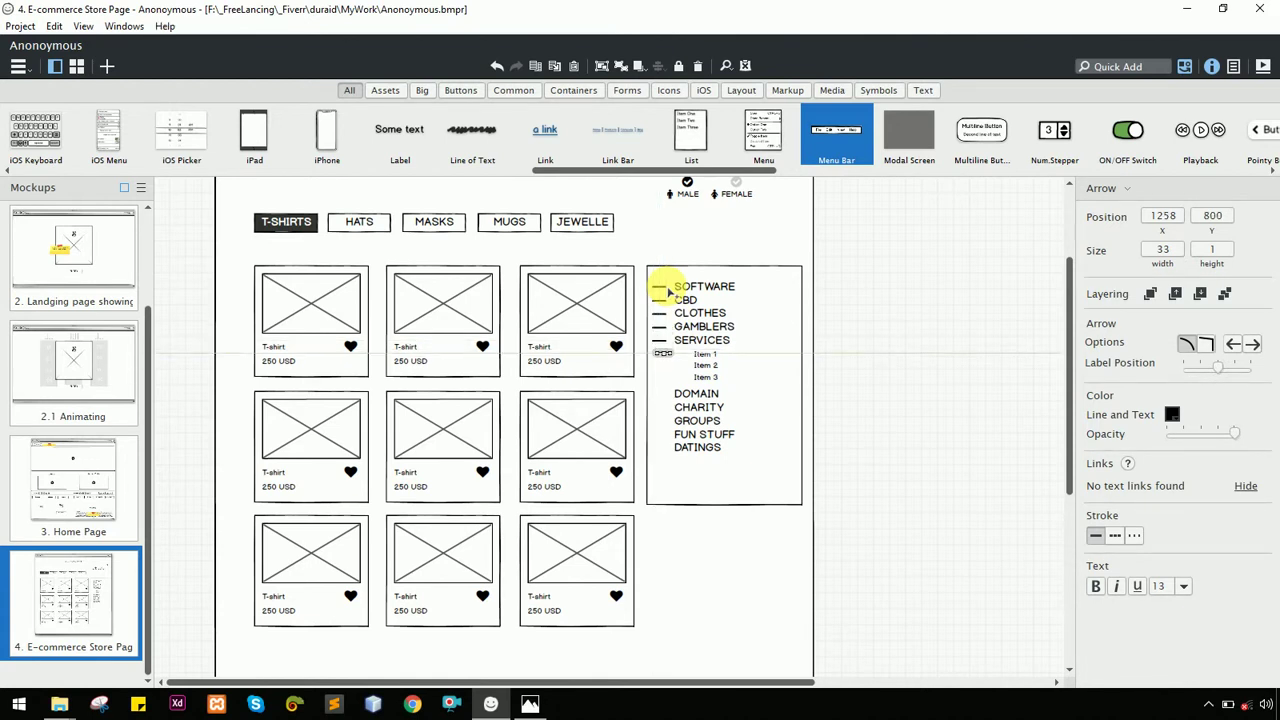
pyautogui.hotkey('shift', 'Right')
pyautogui.hotkey('shift', 'Right')
pyautogui.hotkey('shift', 'Right')
pyautogui.hotkey('shift', 'Right')
pyautogui.hotkey('shift', 'Right')
pyautogui.hotkey('shift', 'Right')
pyautogui.hotkey('shift', 'Right')
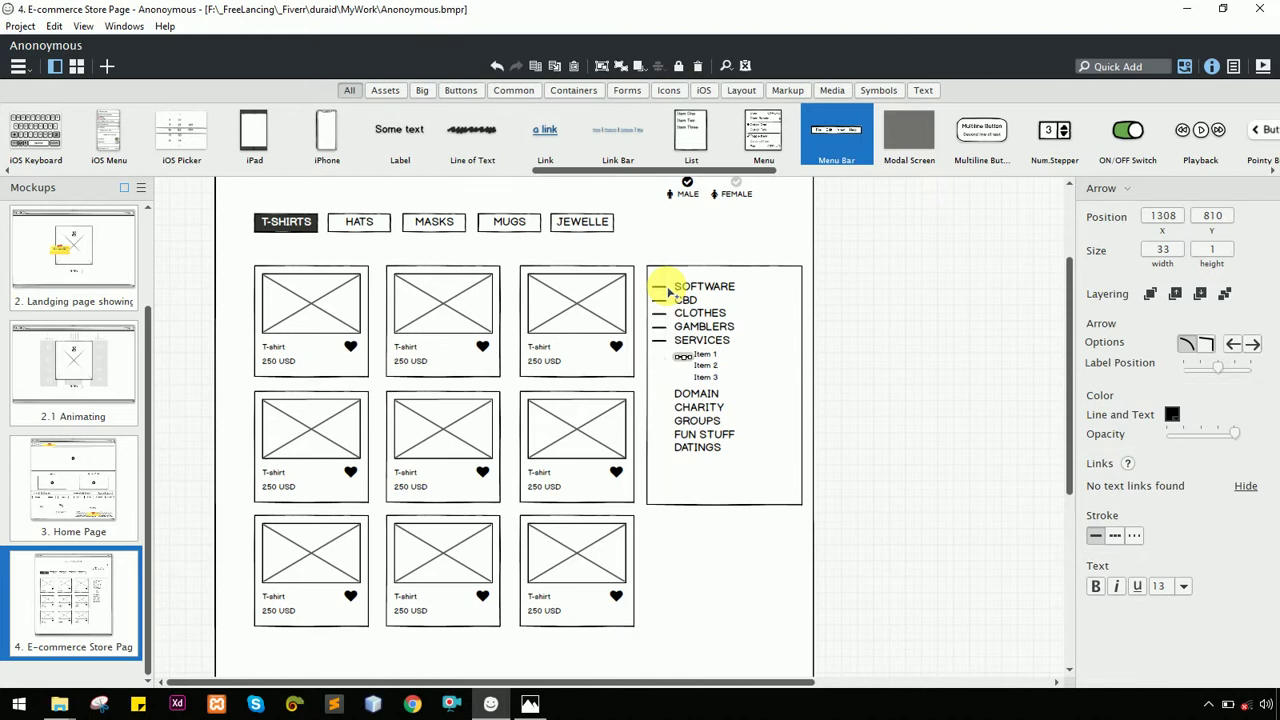
# Fine-tune the Item 1 dash to X 1307, Y 806 and set its width to 20
pyautogui.hotkey('shift', 'Up')
pyautogui.hotkey('shift', 'Left')
pyautogui.press('Down')
pyautogui.press('Down')
pyautogui.press('Down')
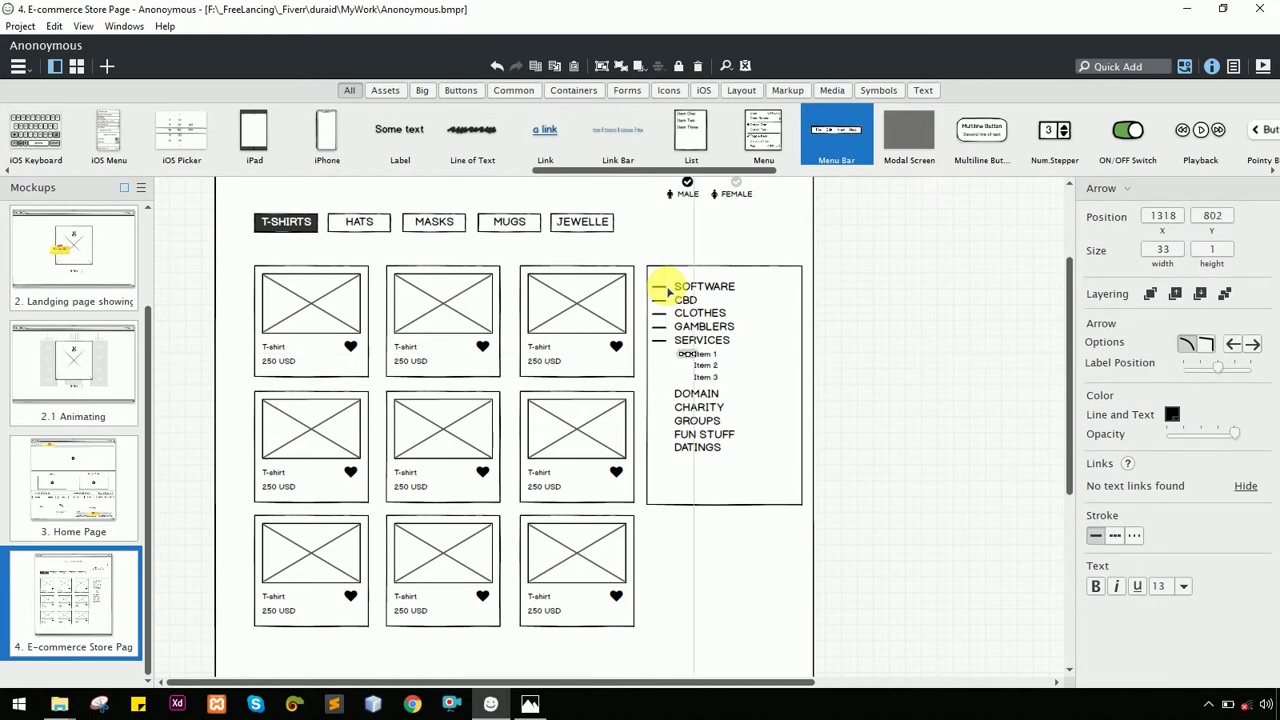
pyautogui.press('Left')
pyautogui.press('Down')
pyautogui.press('Down')
pyautogui.press('Down')
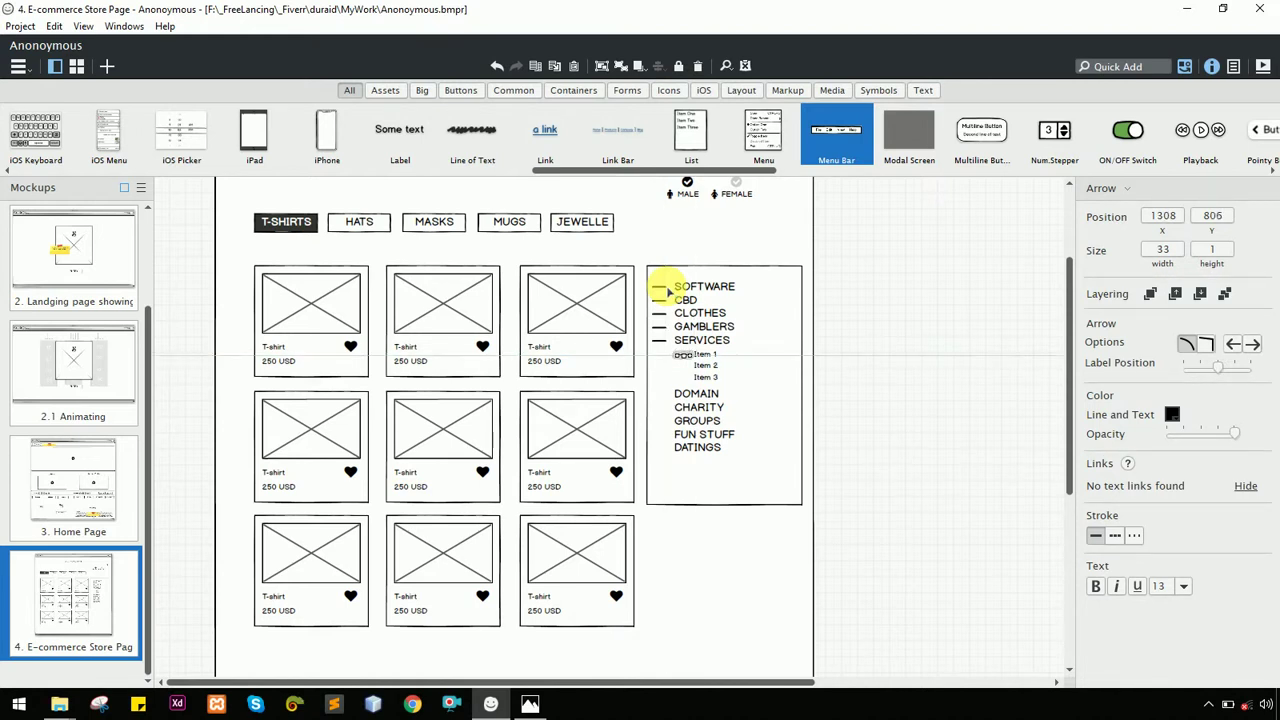
pyautogui.click(1166, 252)
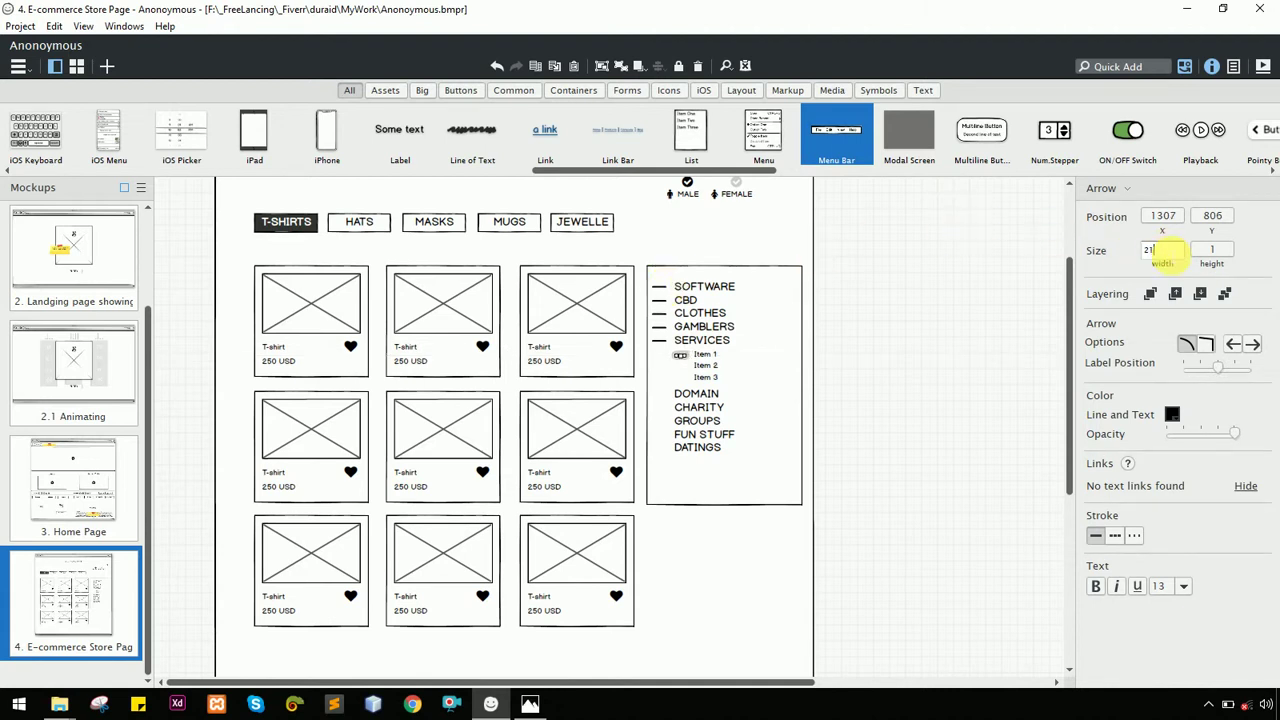
pyautogui.press('Return')
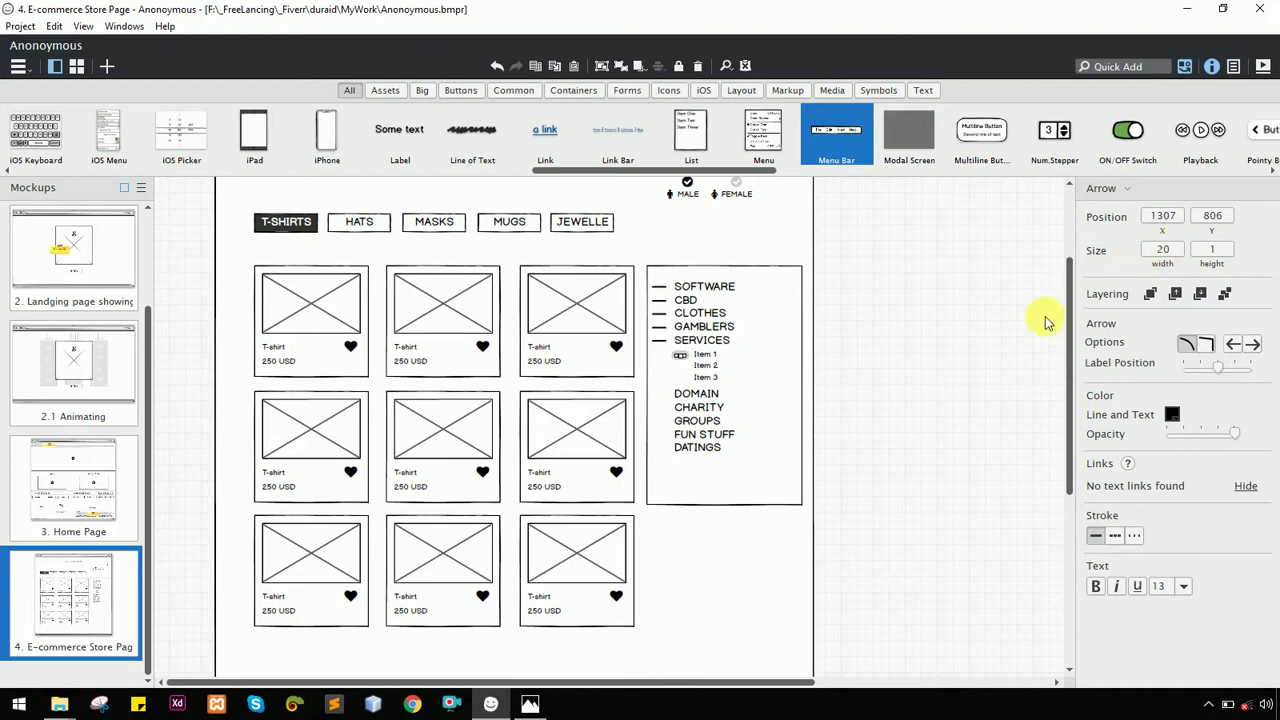
# Place a copy of the short dash in front of Item 2 at X 1307, Y 833
pyautogui.hotkey('shift', 'Down')
pyautogui.hotkey('shift', 'Down')
pyautogui.hotkey('shift', 'Down')
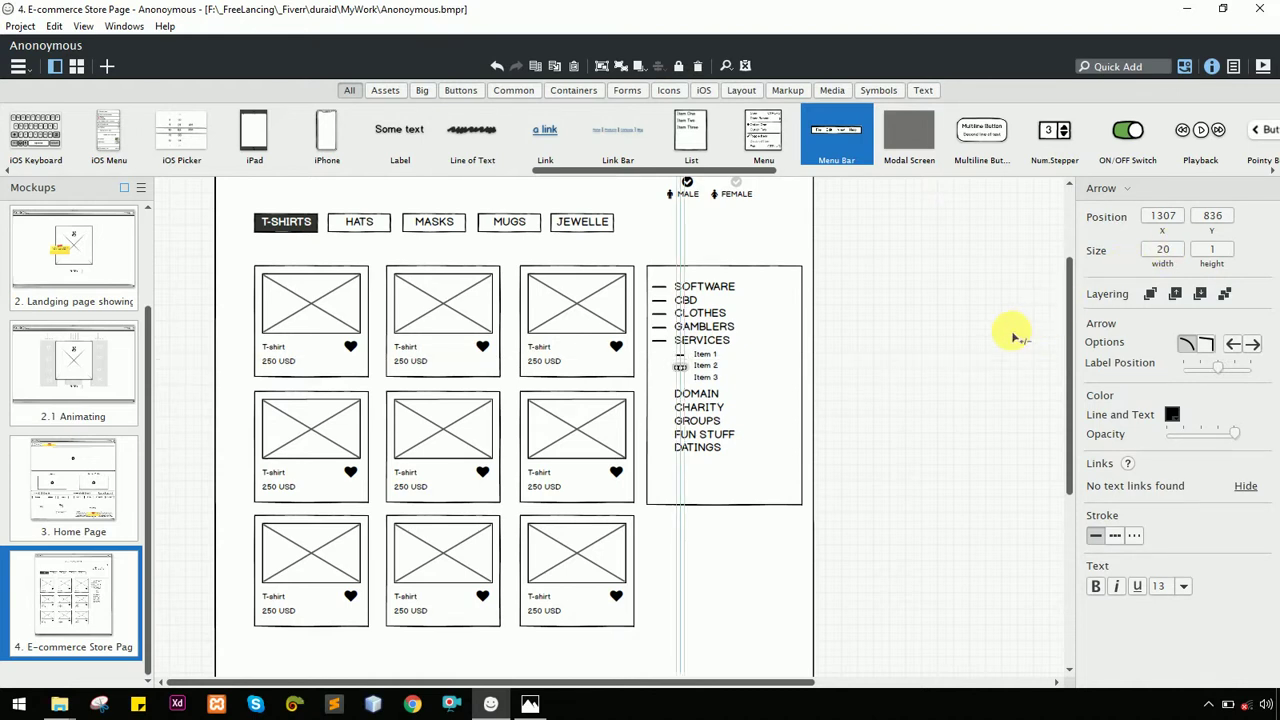
pyautogui.press('Up')
pyautogui.press('Up')
pyautogui.press('Up')
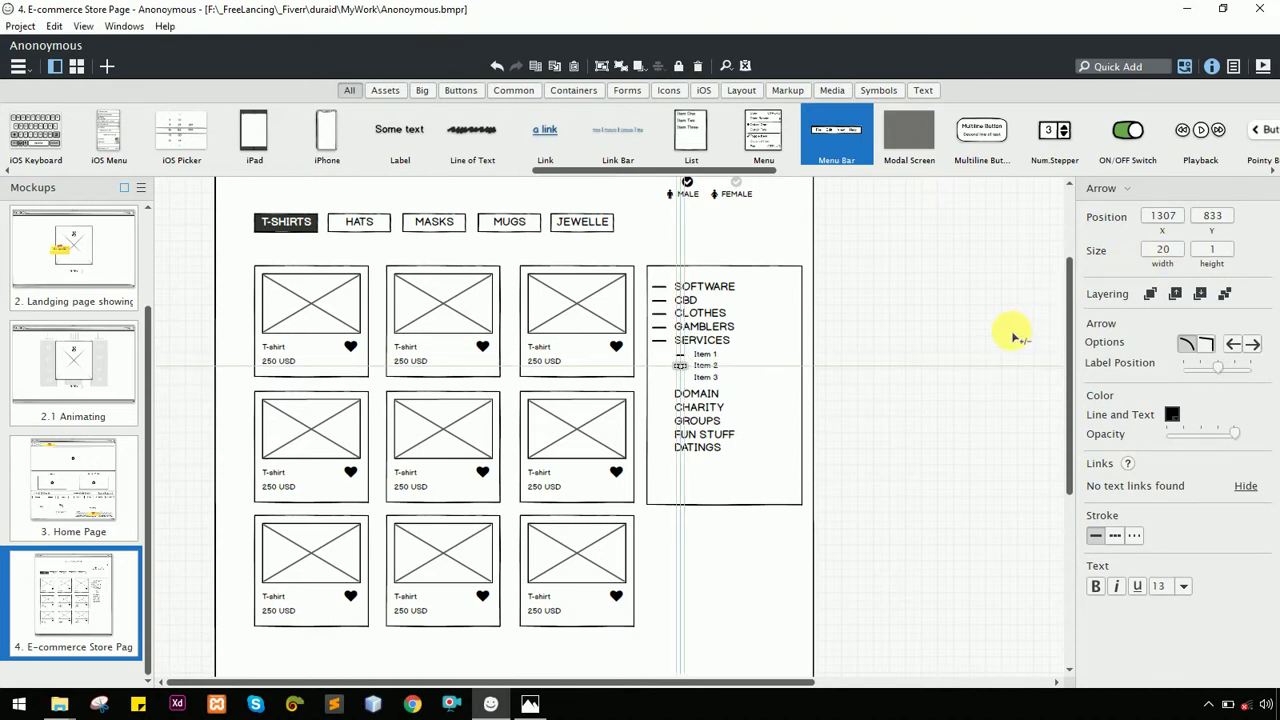
# Place another copy of the short dash in front of Item 3, aligned with the sub-item dashes above
pyautogui.hotkey('shift', 'Down')
pyautogui.hotkey('shift', 'Down')
pyautogui.hotkey('shift', 'Down')
pyautogui.hotkey('shift', 'Down')
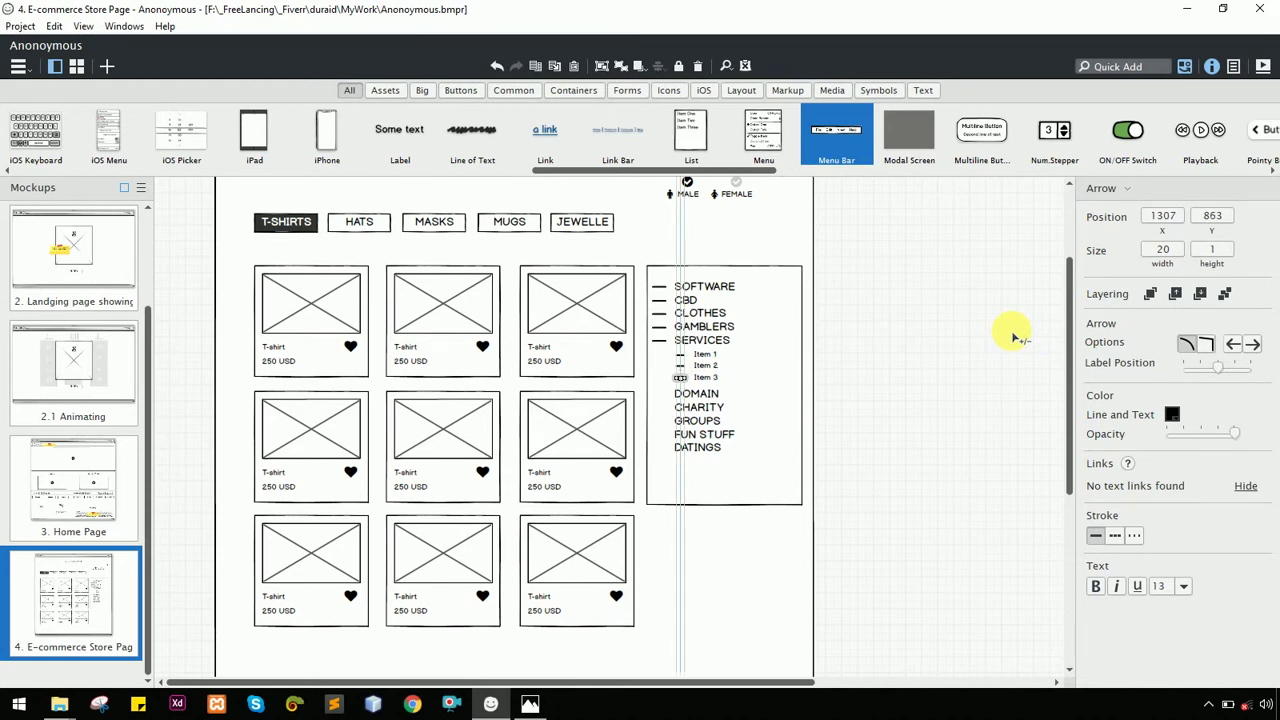
pyautogui.hotkey('shift', 'Up')
# Copy the five dashes beside SOFTWARE through SERVICES and align the copies in front of DOMAIN through DATINGS at X 1249, Y 904
pyautogui.moveTo(634, 276); pyautogui.dragTo(676, 359)
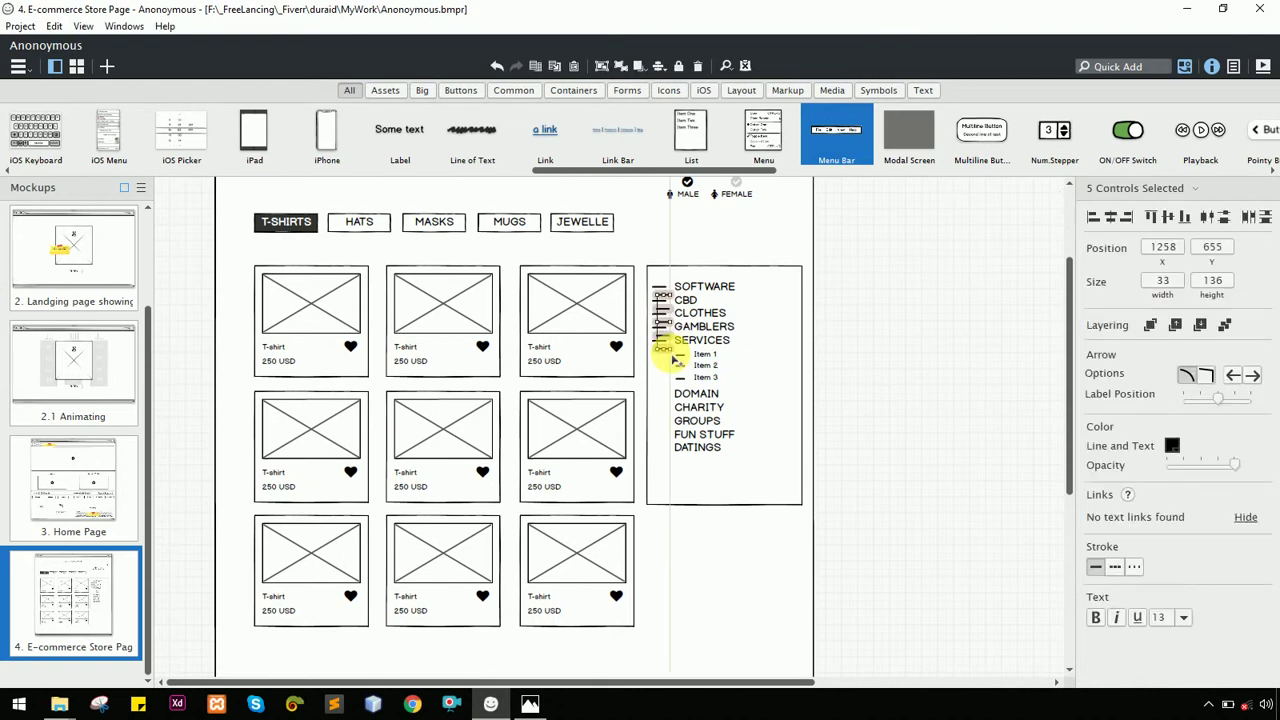
pyautogui.hotkey('shift', 'Down')
pyautogui.hotkey('shift', 'Down')
pyautogui.hotkey('shift', 'Down')
pyautogui.hotkey('shift', 'Down')
pyautogui.hotkey('shift', 'Down')
pyautogui.hotkey('shift', 'Down')
pyautogui.hotkey('shift', 'Down')
pyautogui.hotkey('shift', 'Down')
pyautogui.hotkey('shift', 'Down')
pyautogui.hotkey('shift', 'Down')
pyautogui.hotkey('shift', 'Down')
pyautogui.hotkey('shift', 'Down')
pyautogui.hotkey('shift', 'Down')
pyautogui.hotkey('shift', 'Down')
pyautogui.hotkey('shift', 'Down')
pyautogui.hotkey('shift', 'Down')
pyautogui.hotkey('shift', 'Down')
pyautogui.hotkey('shift', 'Down')
pyautogui.hotkey('shift', 'Down')
pyautogui.hotkey('shift', 'Down')
pyautogui.hotkey('shift', 'Left')
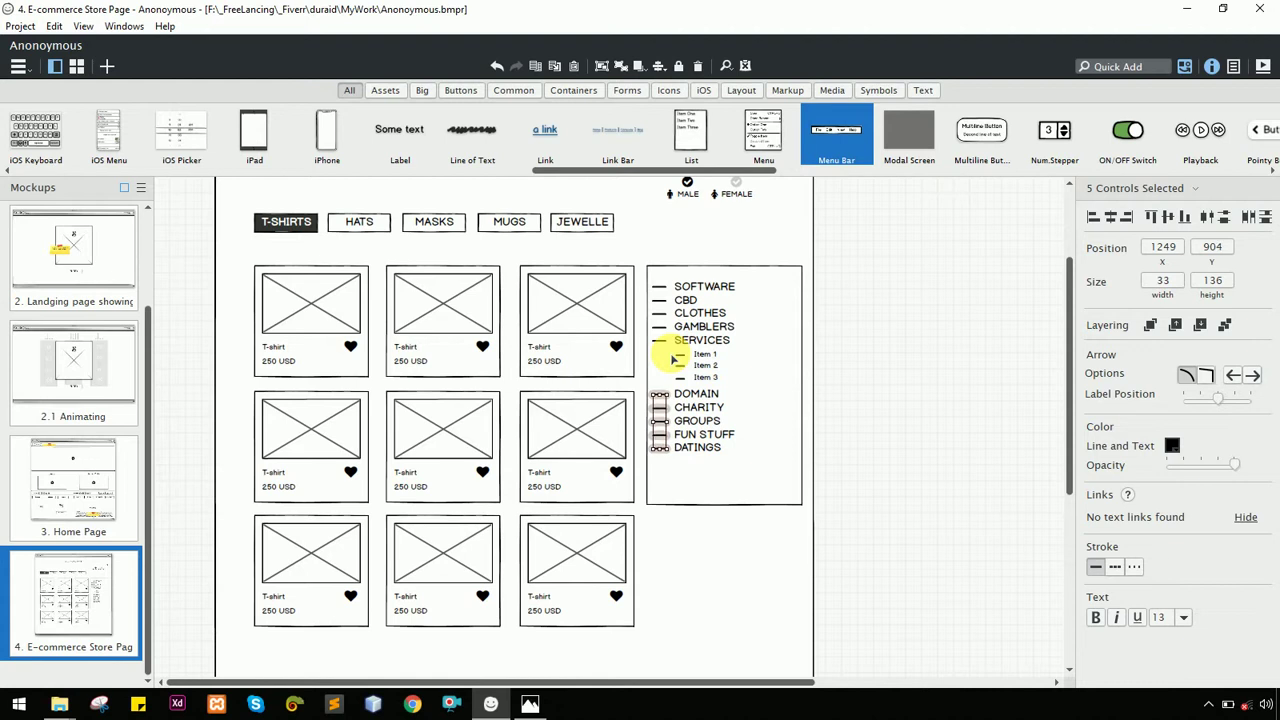
pyautogui.click(856, 365)
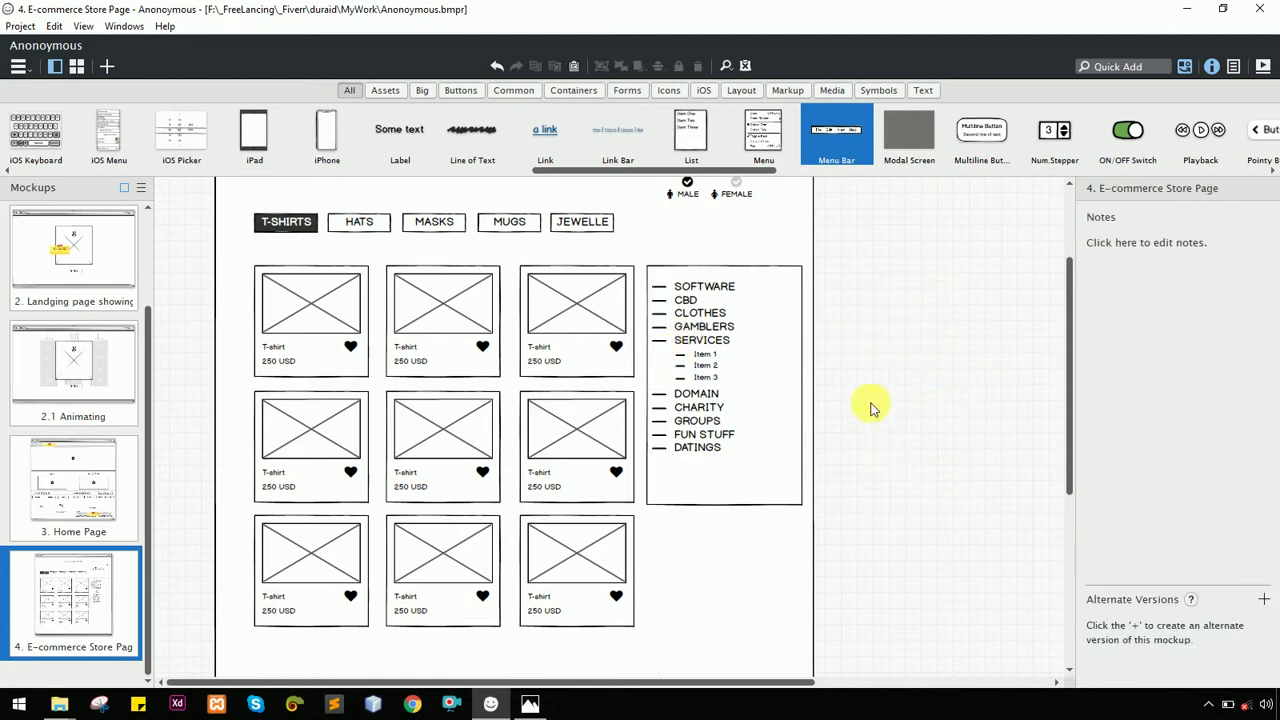
# Switch to the sketch in Photos and examine its remaining page sections, comparing them with the store page mockup
pyautogui.hotkey('alt', 'Tab')
pyautogui.moveTo(857, 457); pyautogui.dragTo(857, 417)
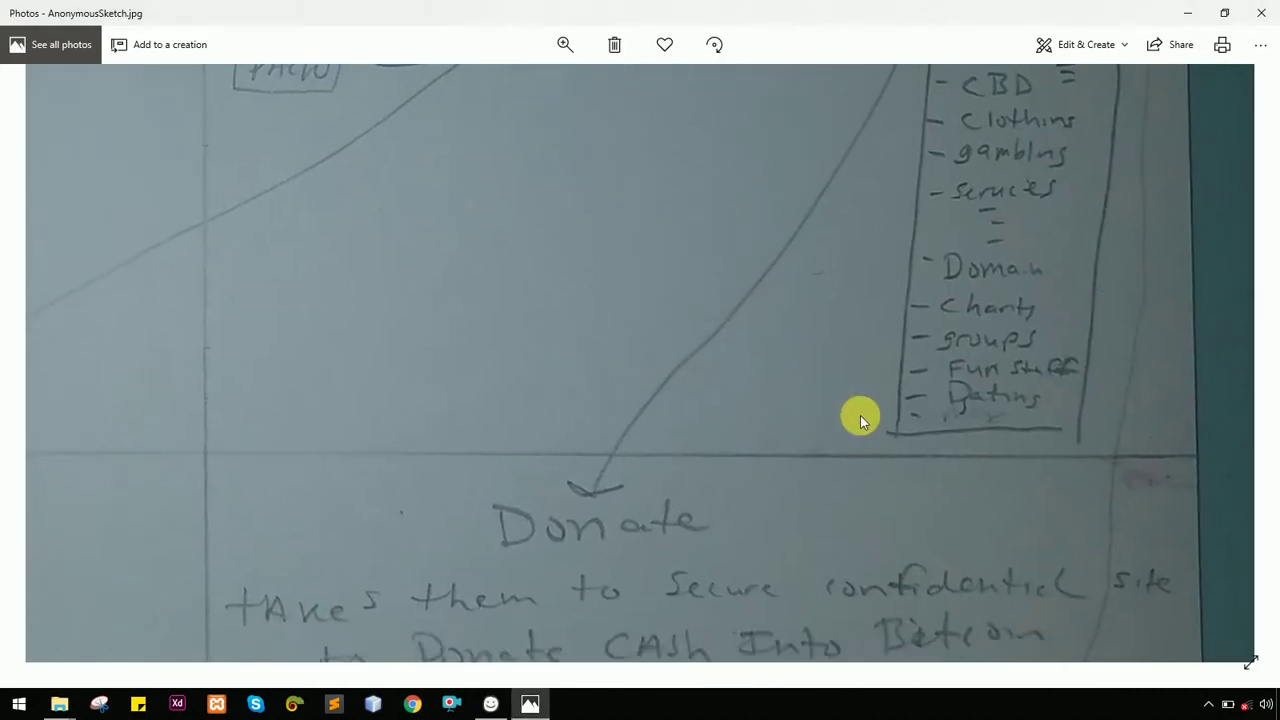
pyautogui.scroll(-2, 857, 414)
pyautogui.moveTo(878, 544); pyautogui.dragTo(817, 358)
pyautogui.scroll(-1, 817, 358)
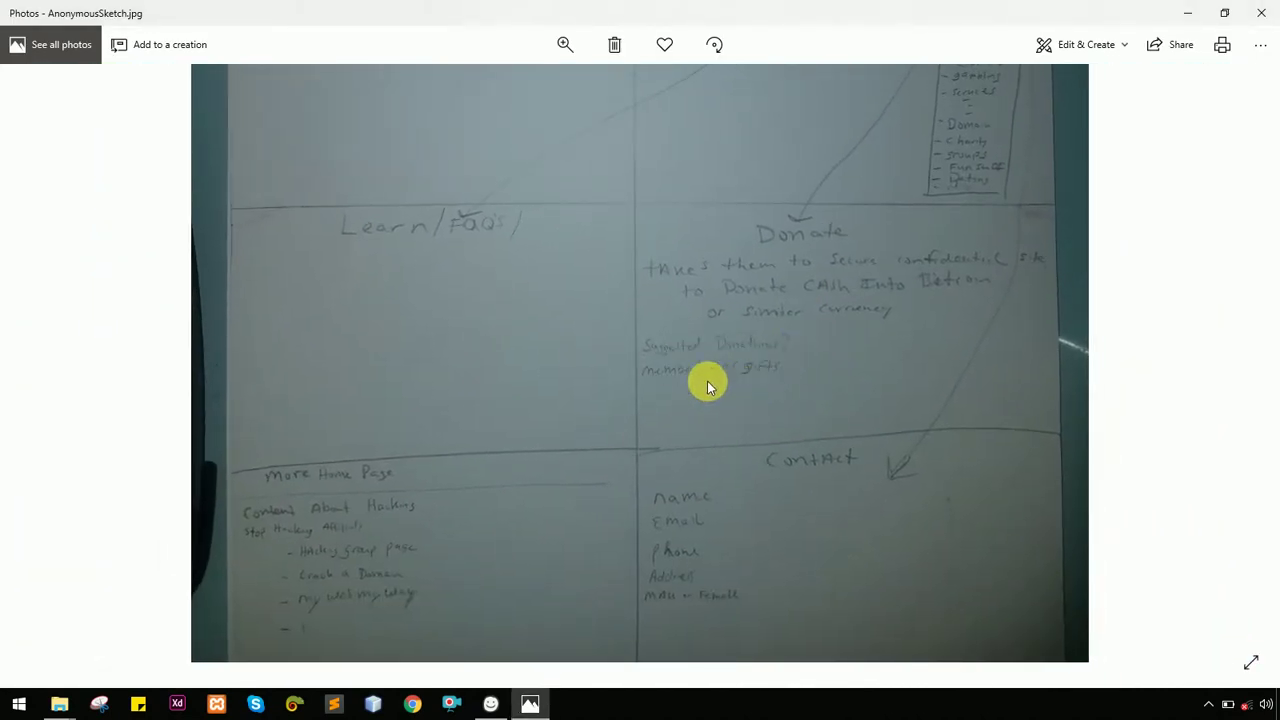
pyautogui.hotkey('alt', 'Tab')
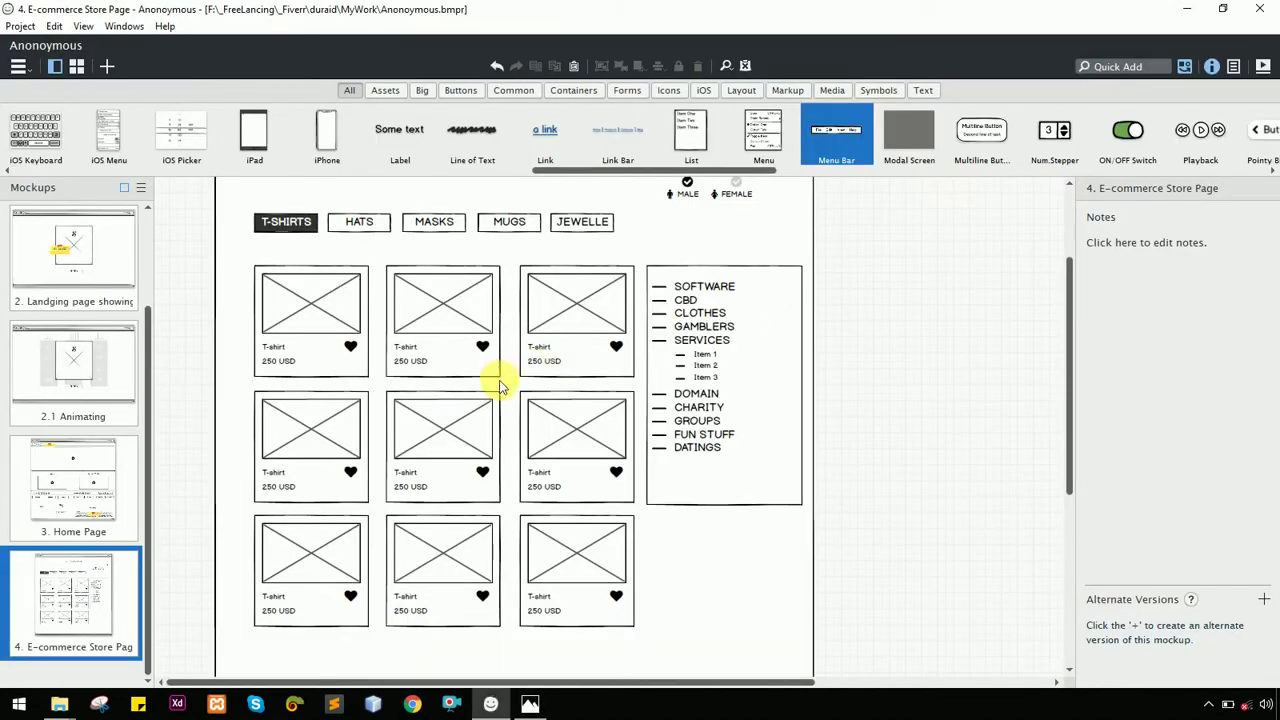
pyautogui.hotkey('ctrl', '-')
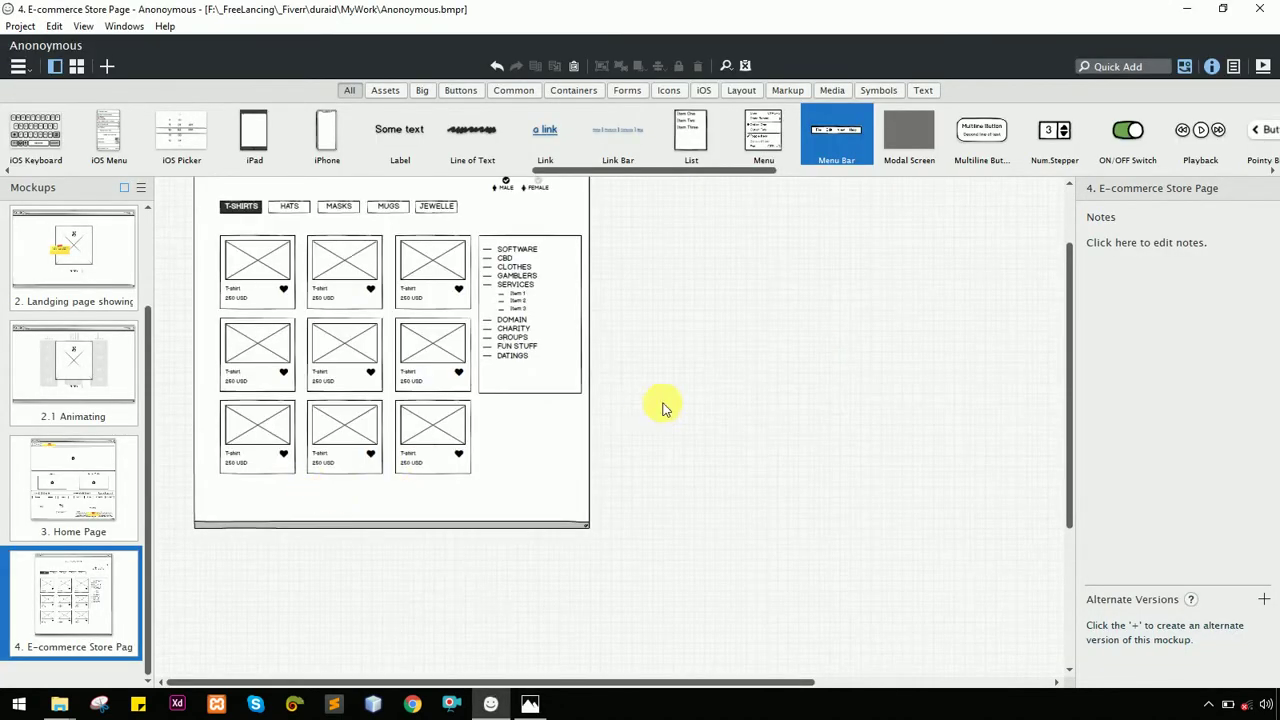
pyautogui.scroll(1, 680, 398)
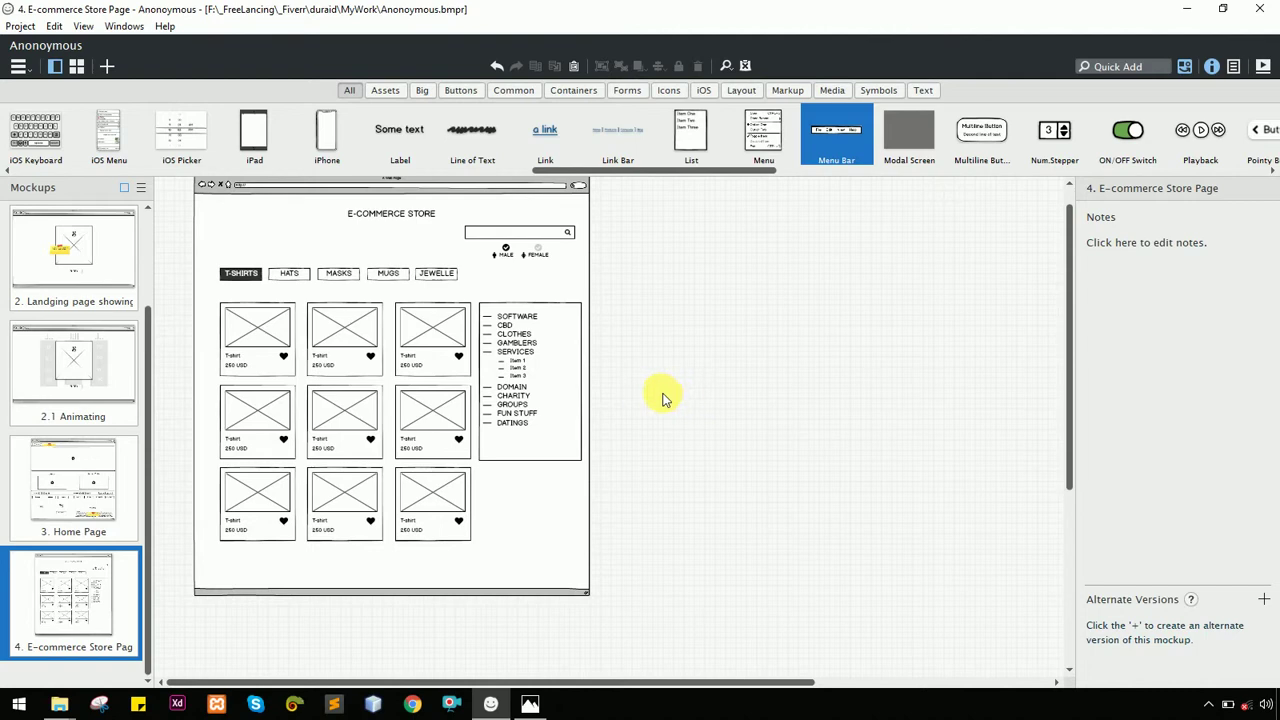
pyautogui.hotkey('alt', 'Tab')
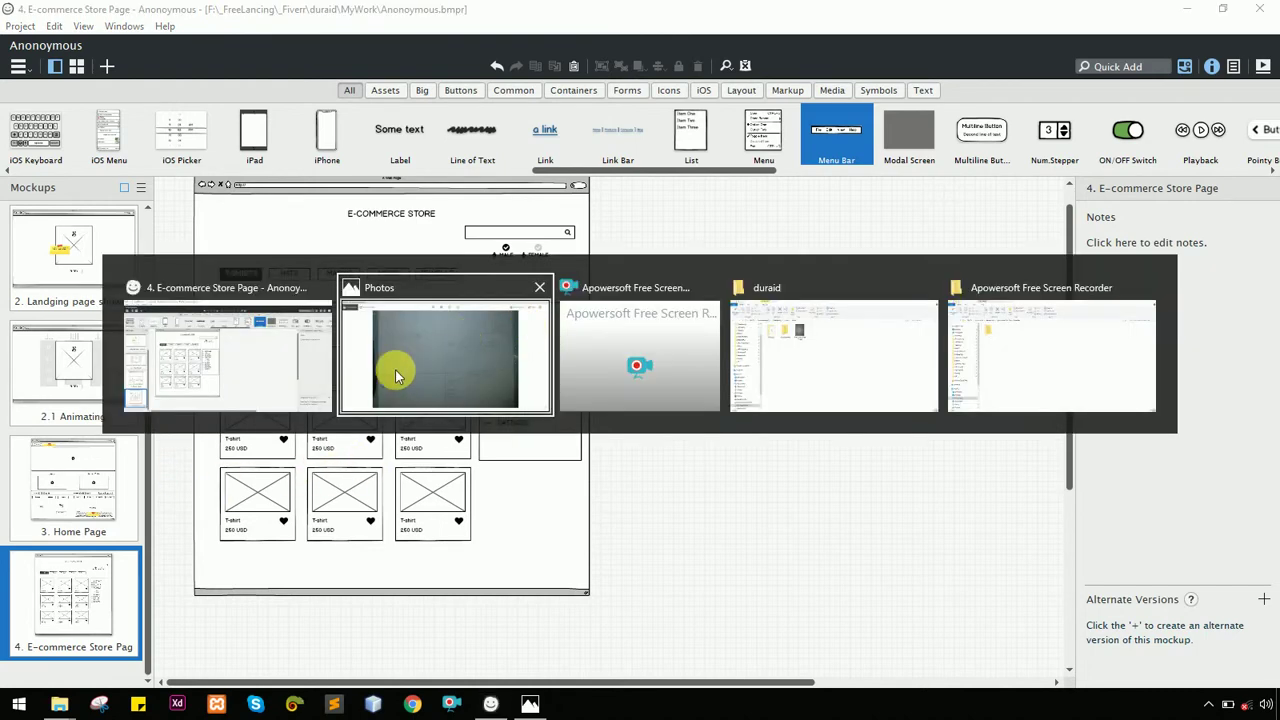
pyautogui.hotkey('alt', 'Tab')
pyautogui.hotkey('alt', 'Tab')
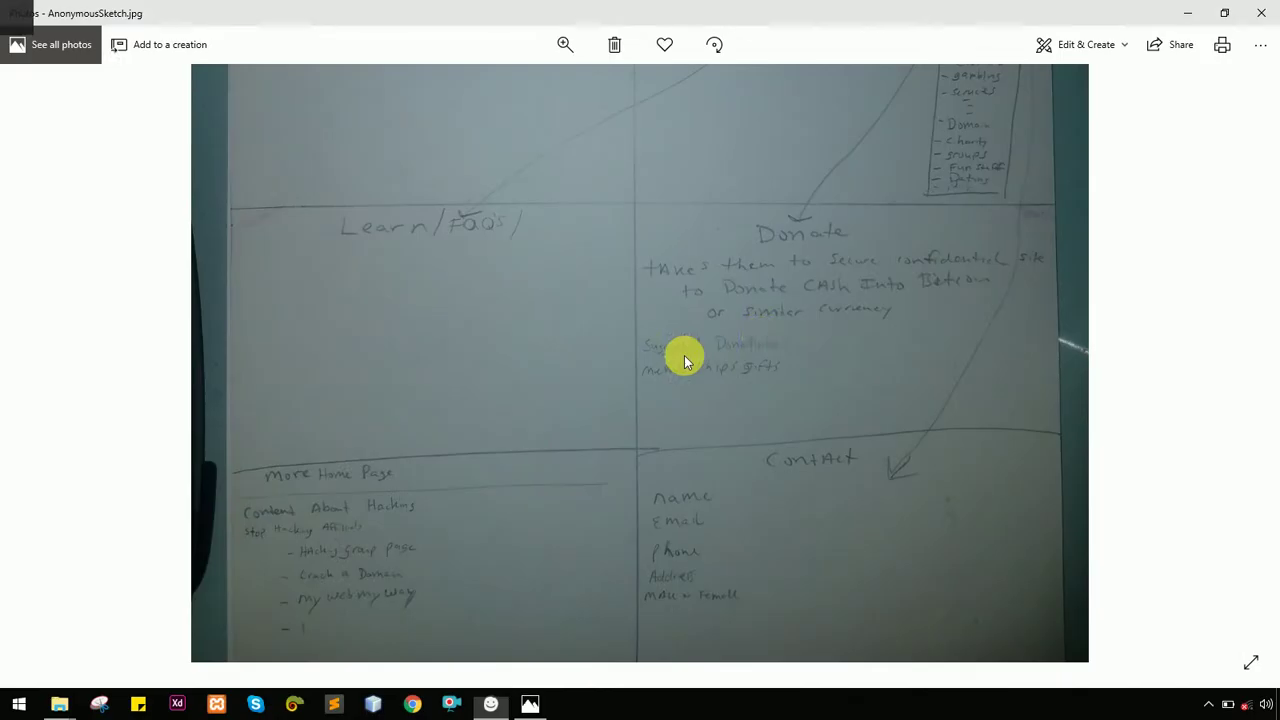
pyautogui.hotkey('alt', 'Tab')
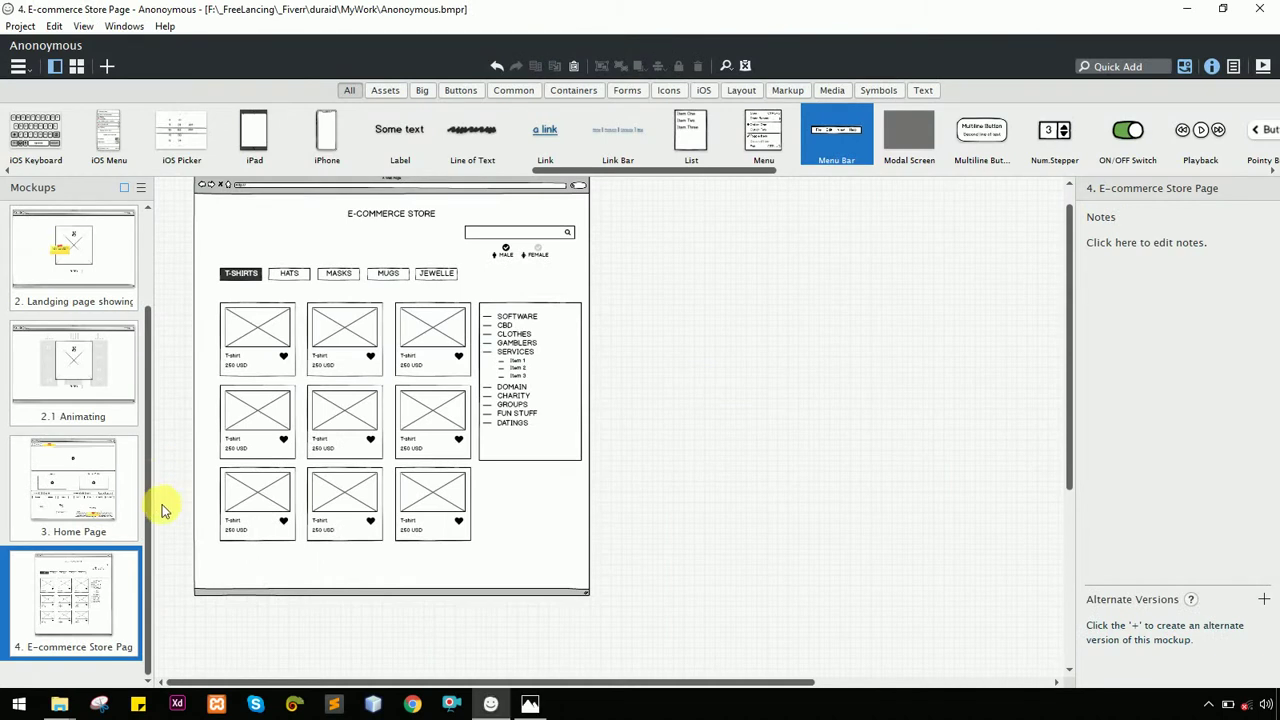
# Duplicate the E-commerce Store Page mockup and rename the copy as 5. Donate
pyautogui.click(128, 646)
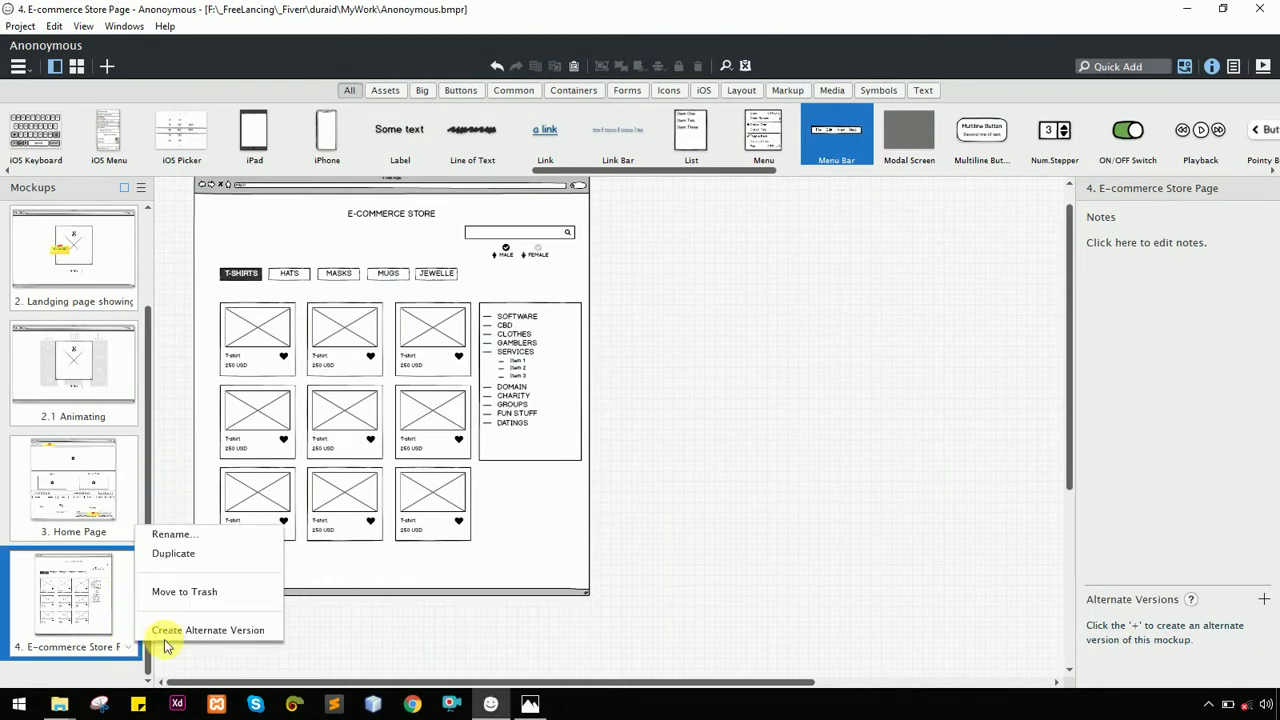
pyautogui.click(206, 557)
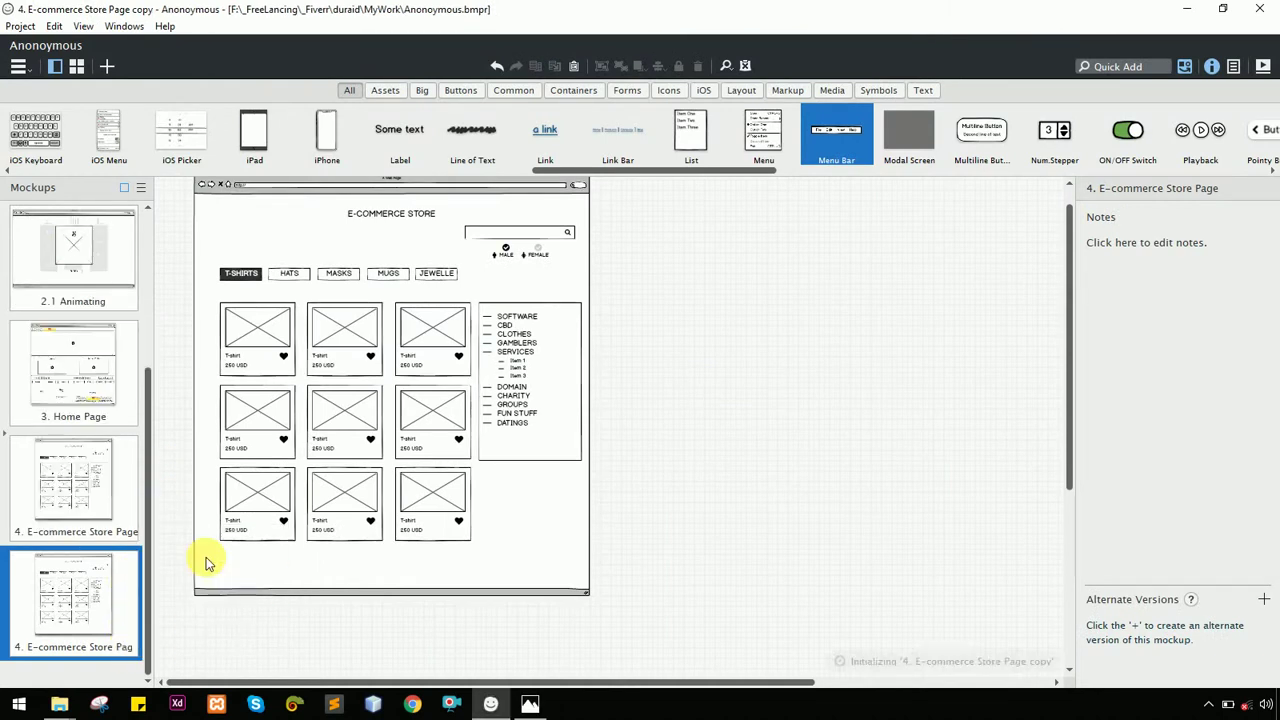
pyautogui.click(133, 652)
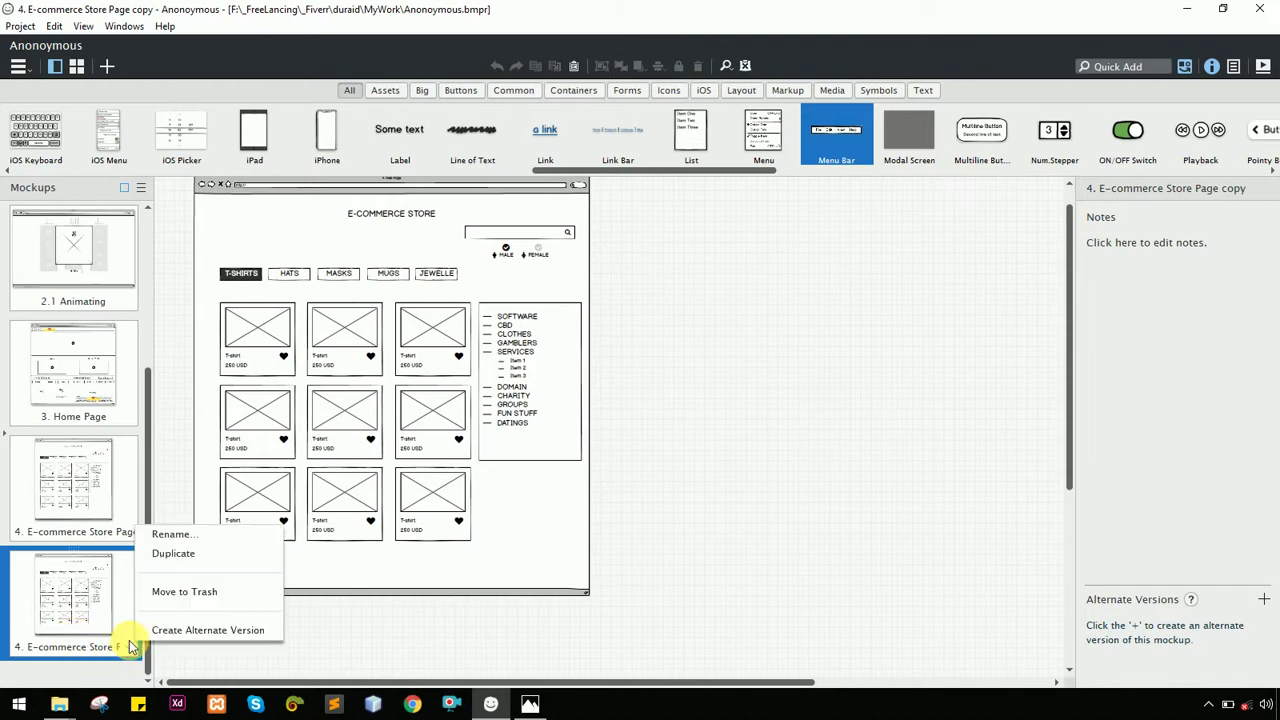
pyautogui.click(172, 532)
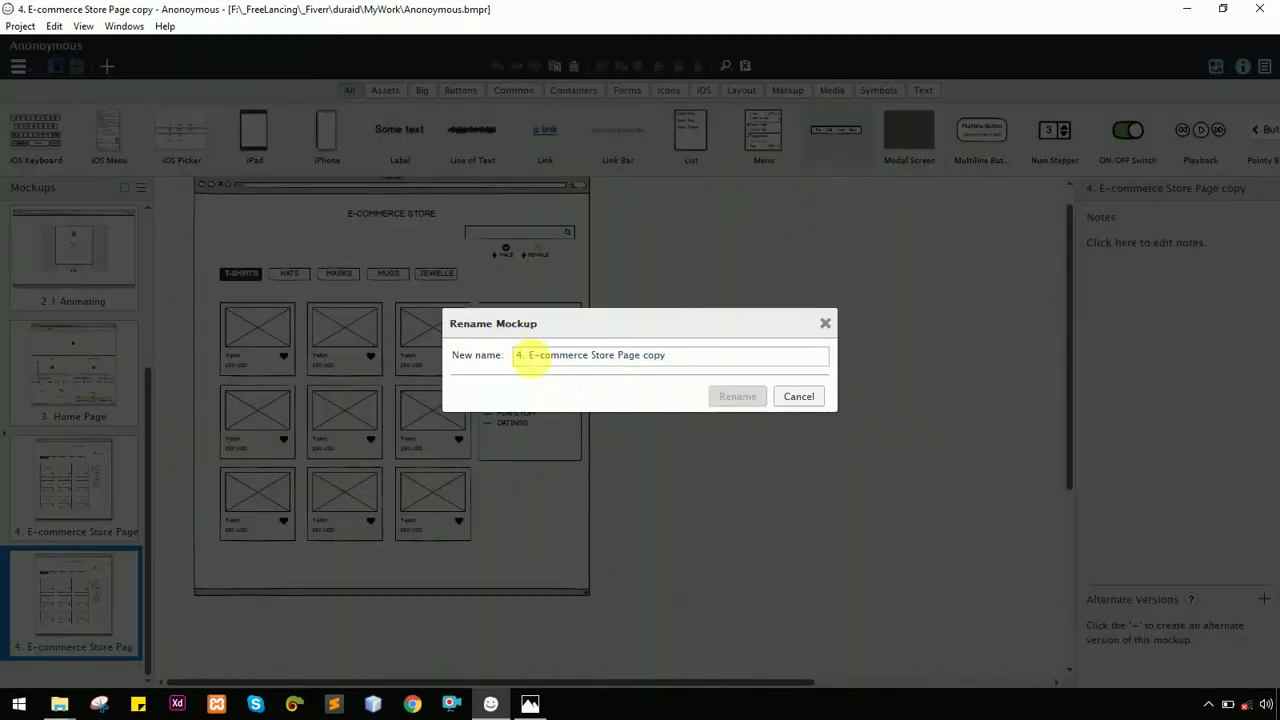
pyautogui.click(527, 355)
pyautogui.write('5. Donate')
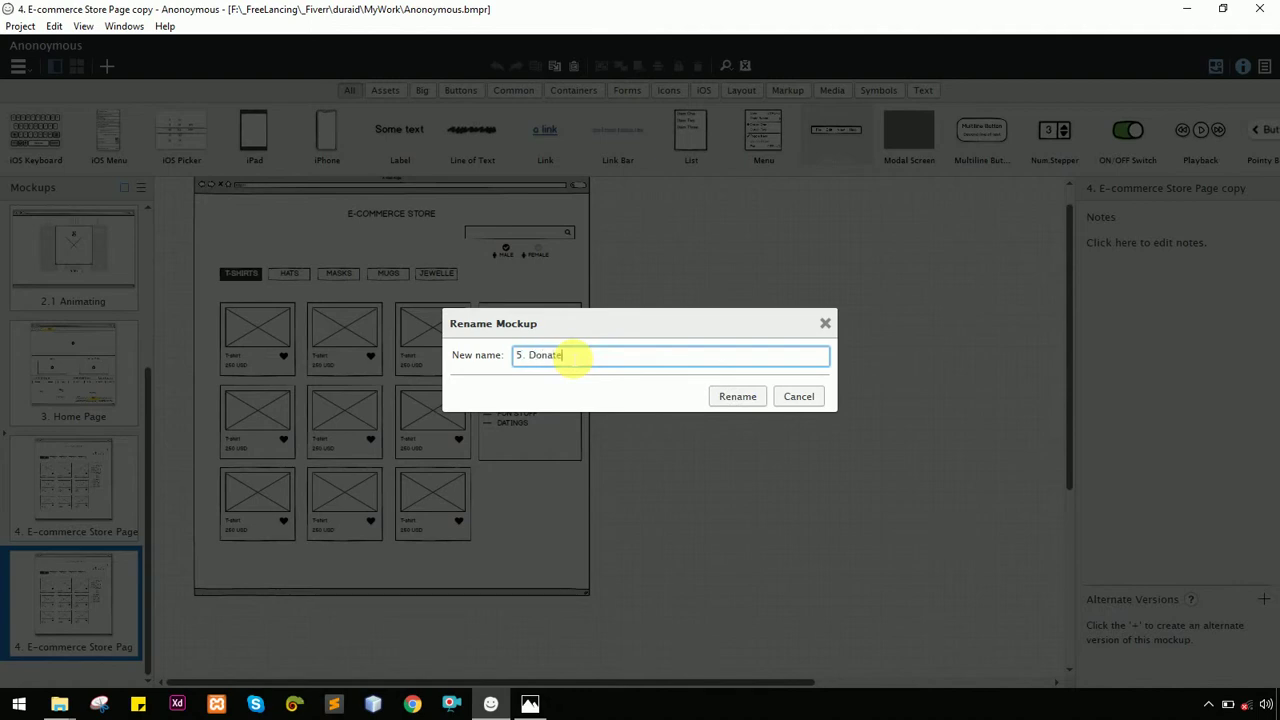
pyautogui.press('Return')
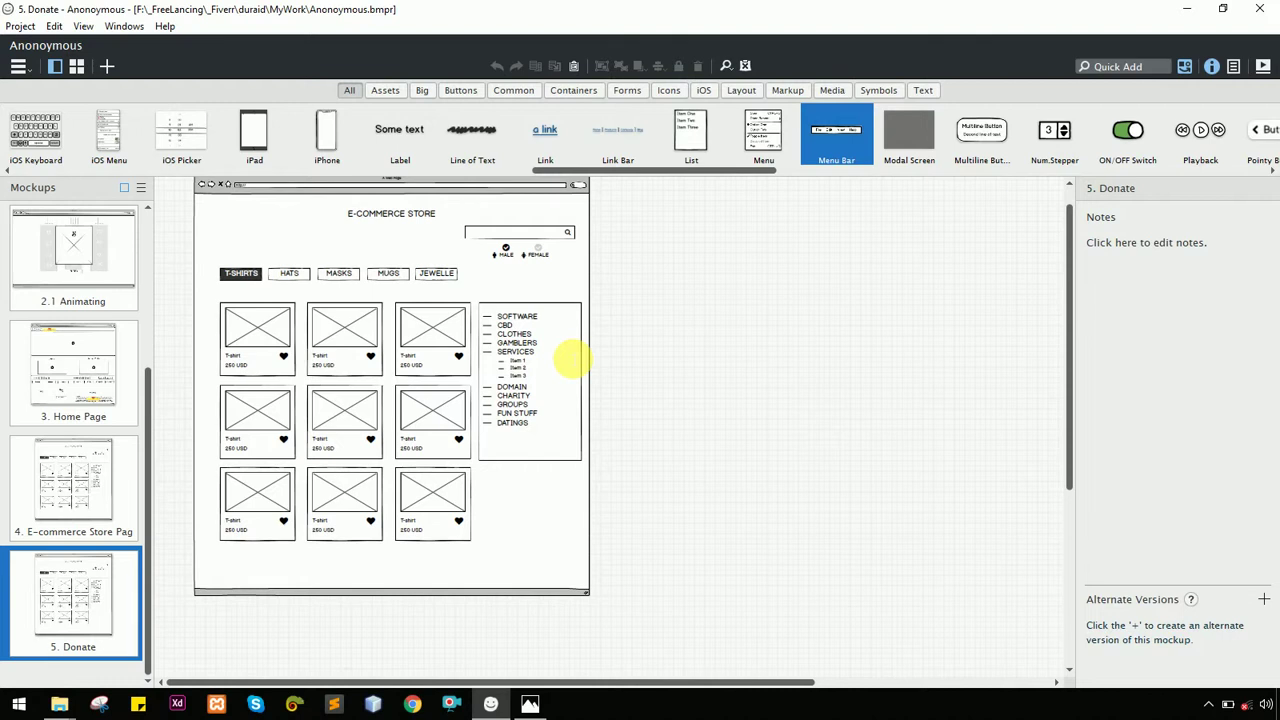
# Check the Donate section of the sketch in Photos and change the duplicated page's E-COMMERCE STORE heading to DONTAE
pyautogui.hotkey('alt', 'Tab')
pyautogui.click(509, 366)
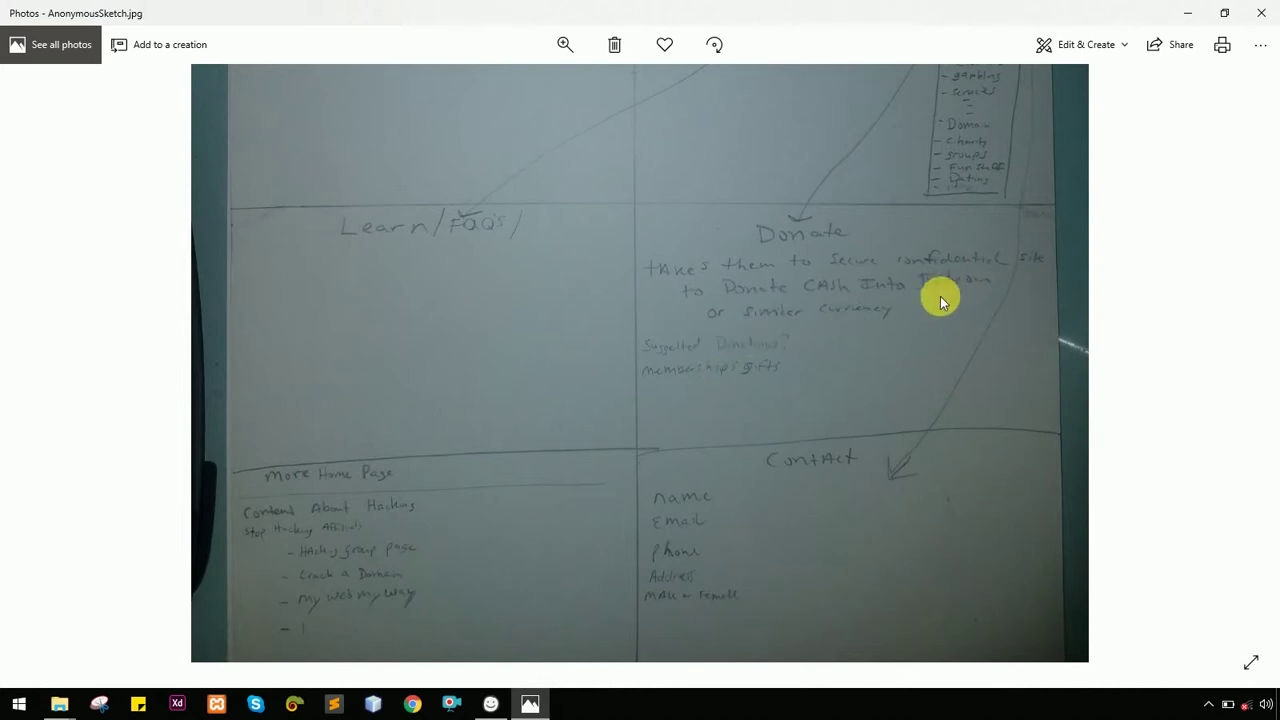
pyautogui.hotkey('alt', 'Tab')
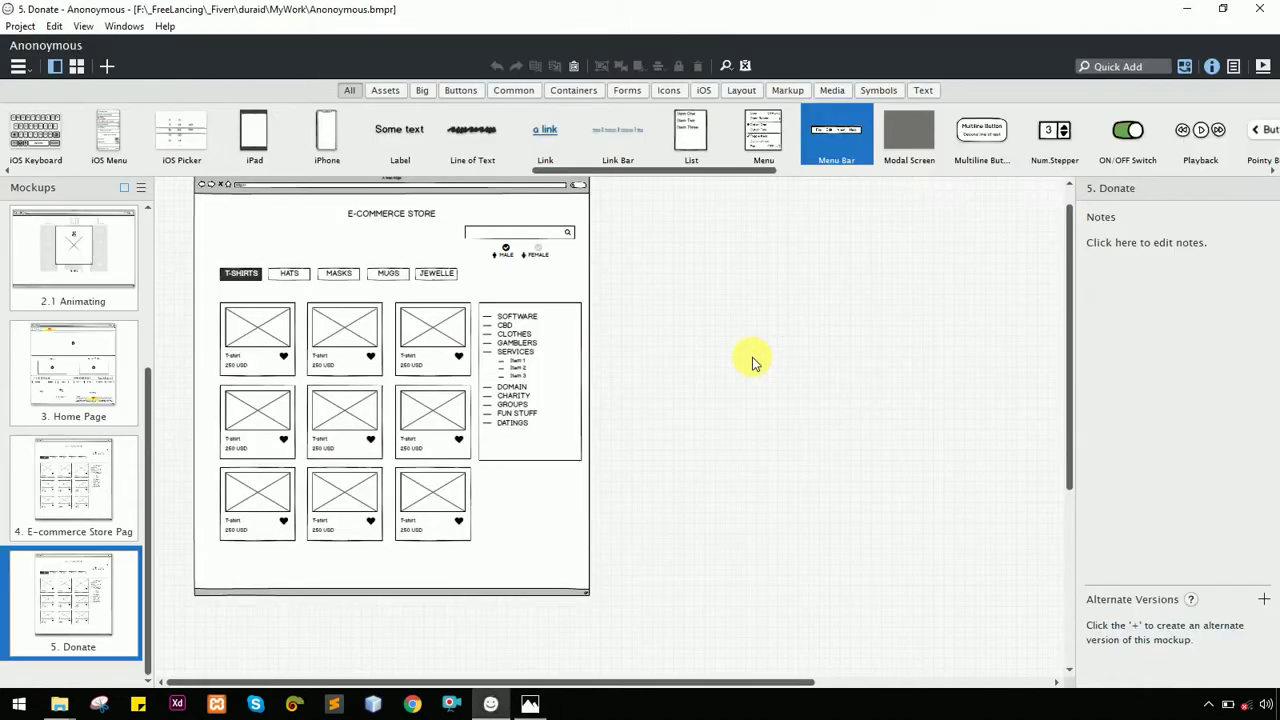
pyautogui.doubleClick(398, 222)
pyautogui.write('do')
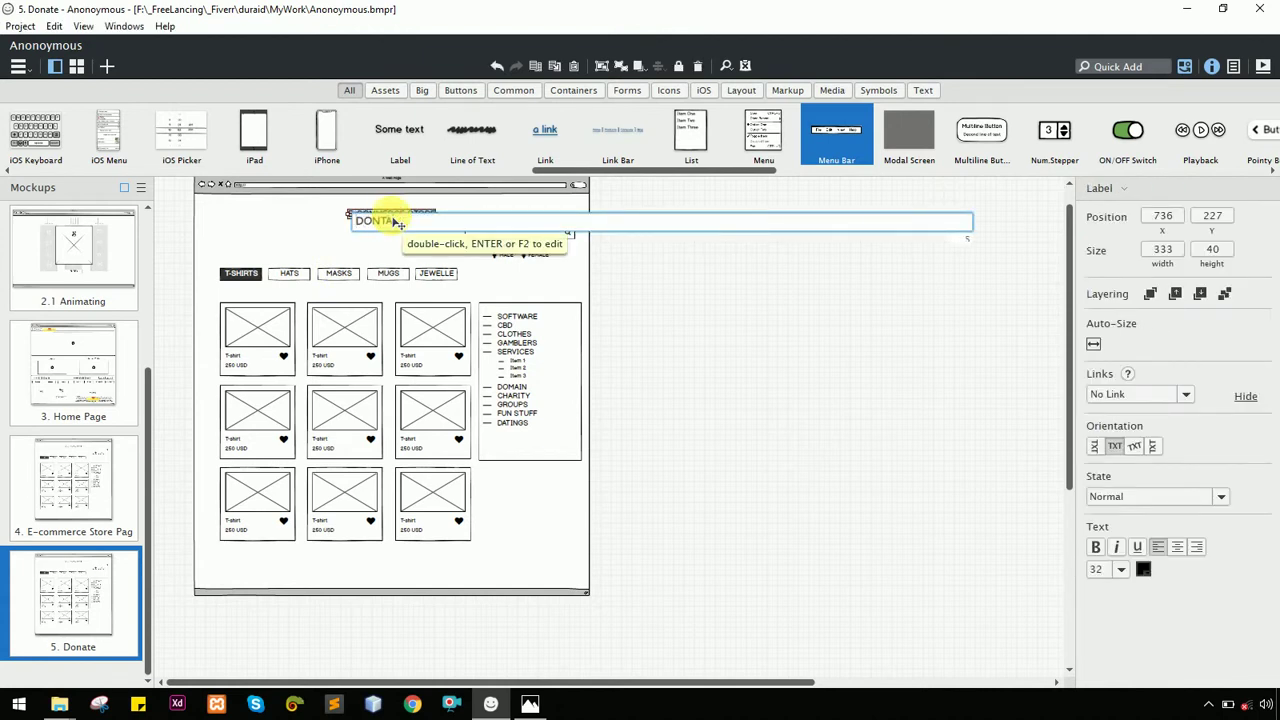
pyautogui.write('NTAG')
pyautogui.press('Return')
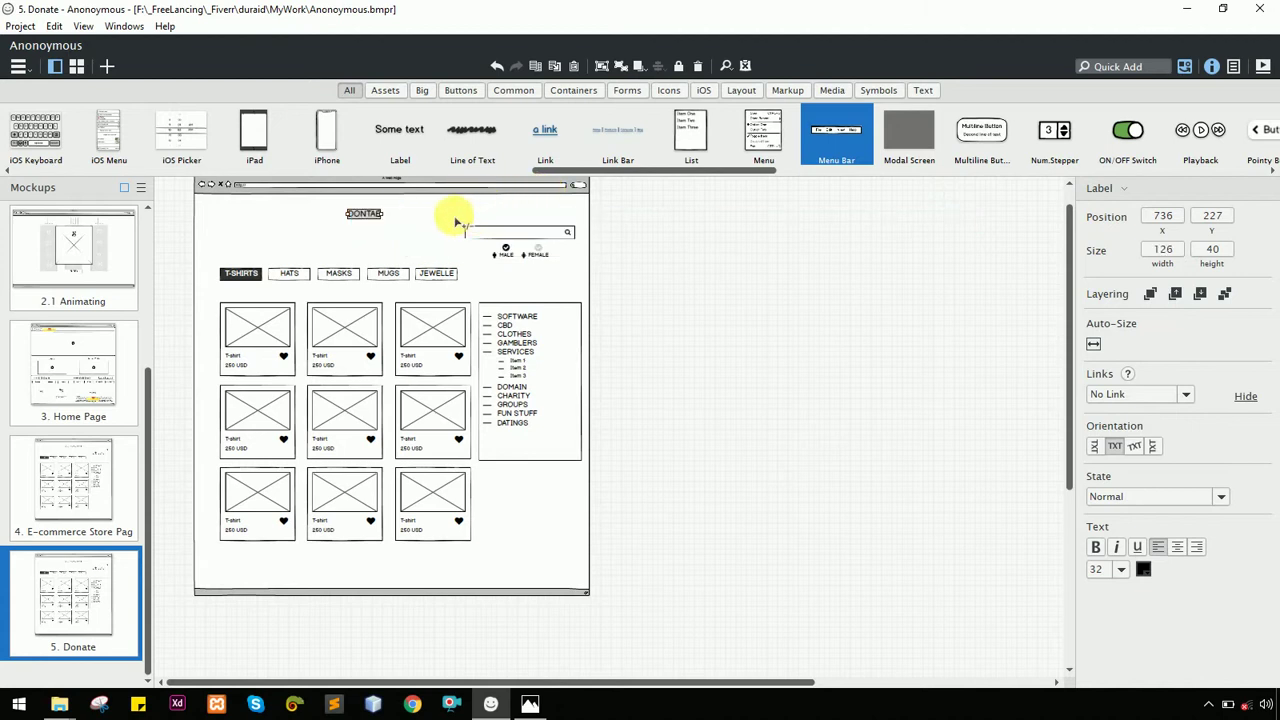
# Center the DONTAE heading horizontally within the browser window frame
pyautogui.rightClick(391, 218)
pyautogui.click(514, 217)
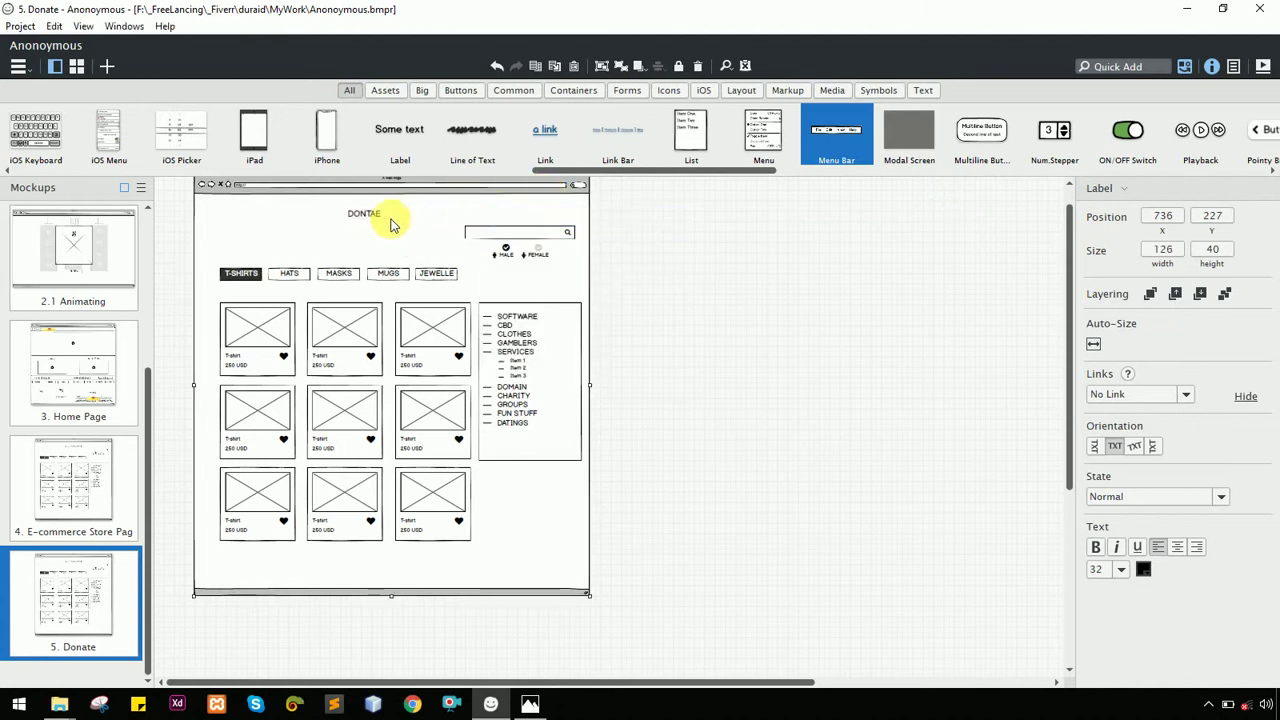
pyautogui.click(391, 221)
pyautogui.press('Escape')
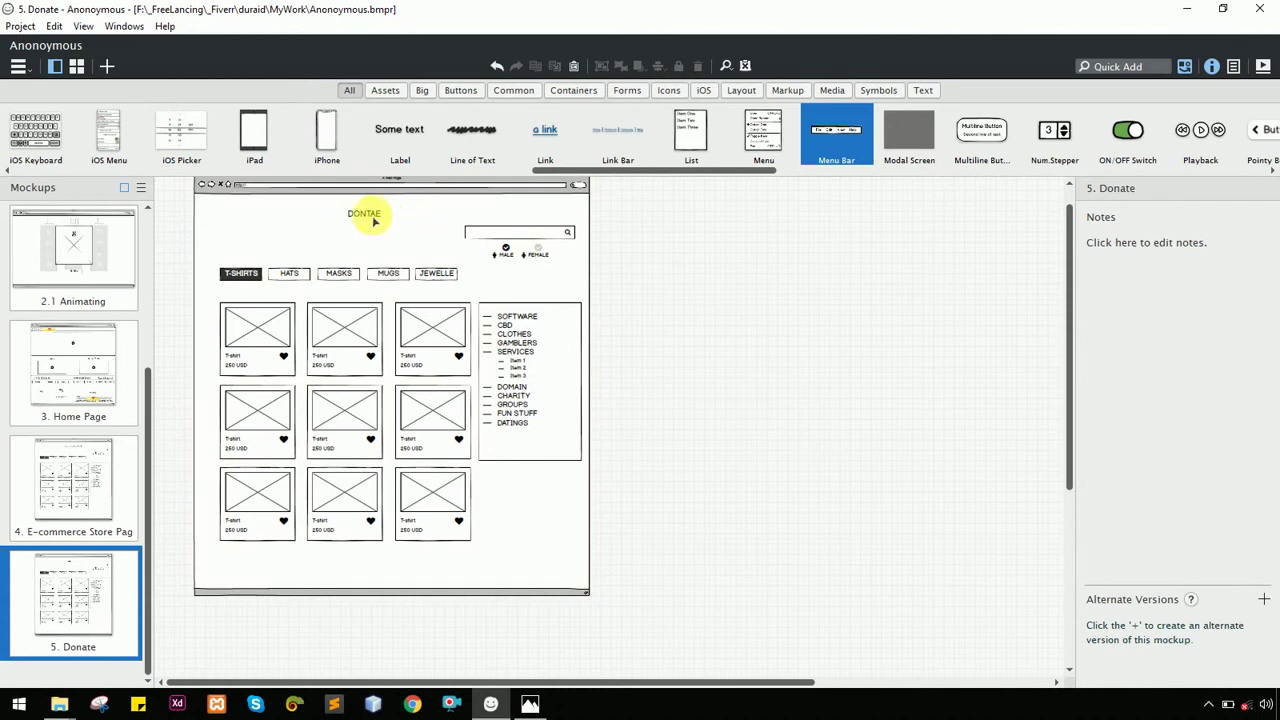
pyautogui.click(379, 213)
pyautogui.keyDown('shift'); pyautogui.click(423, 211); pyautogui.keyUp('shift')
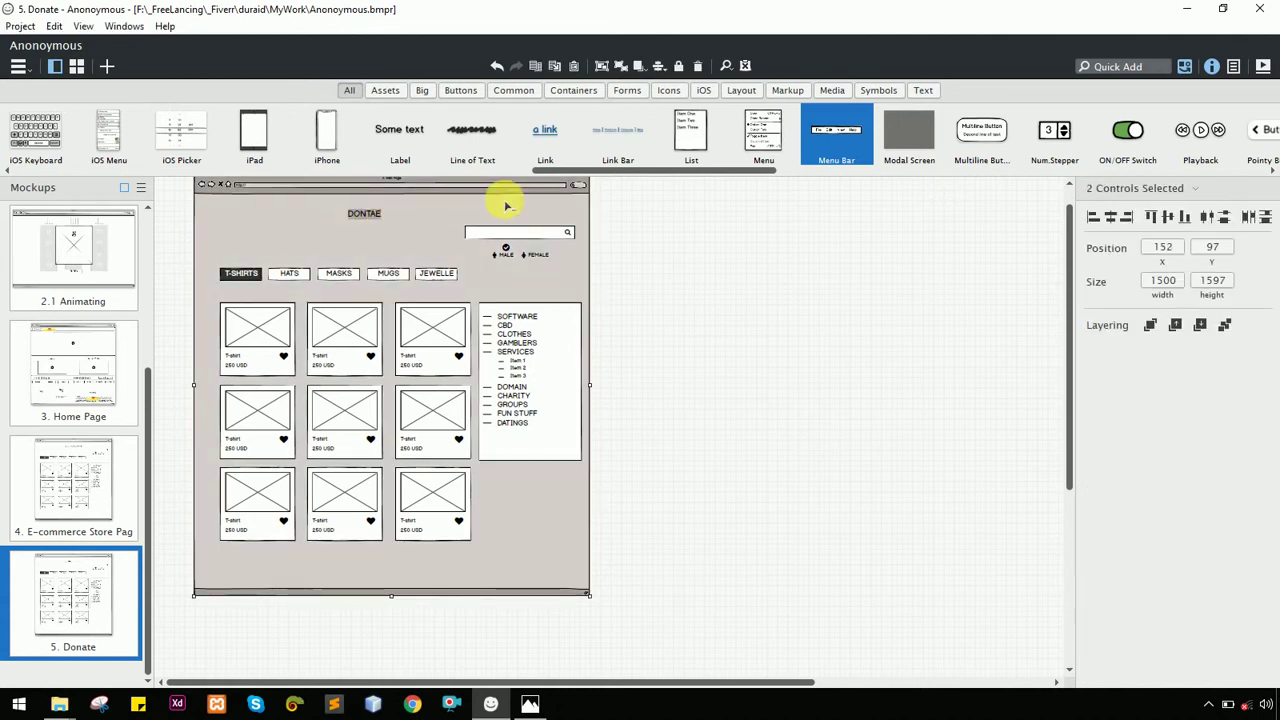
pyautogui.hotkey('ctrl', 'alt', 'c')
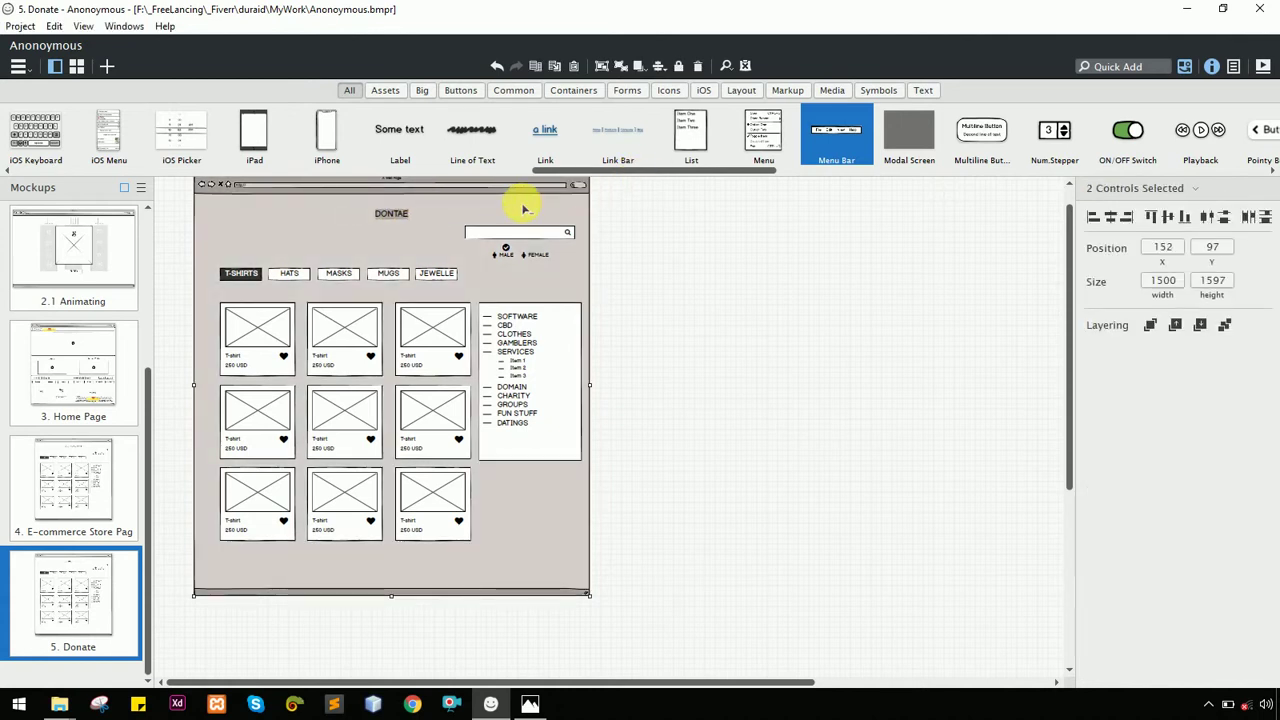
# Delete the search box, filters, category buttons, product cards and category list, keeping only the heading and browser frame
pyautogui.click(814, 300)
pyautogui.moveTo(654, 212)
pyautogui.mouseDown()
pyautogui.moveTo(263, 314)
pyautogui.moveTo(210, 312)
pyautogui.moveTo(229, 486)
pyautogui.moveTo(206, 406)
pyautogui.moveTo(210, 458)
pyautogui.moveTo(334, 449)
pyautogui.moveTo(209, 640)
pyautogui.moveTo(201, 615)
pyautogui.mouseUp()
pyautogui.press('Delete')
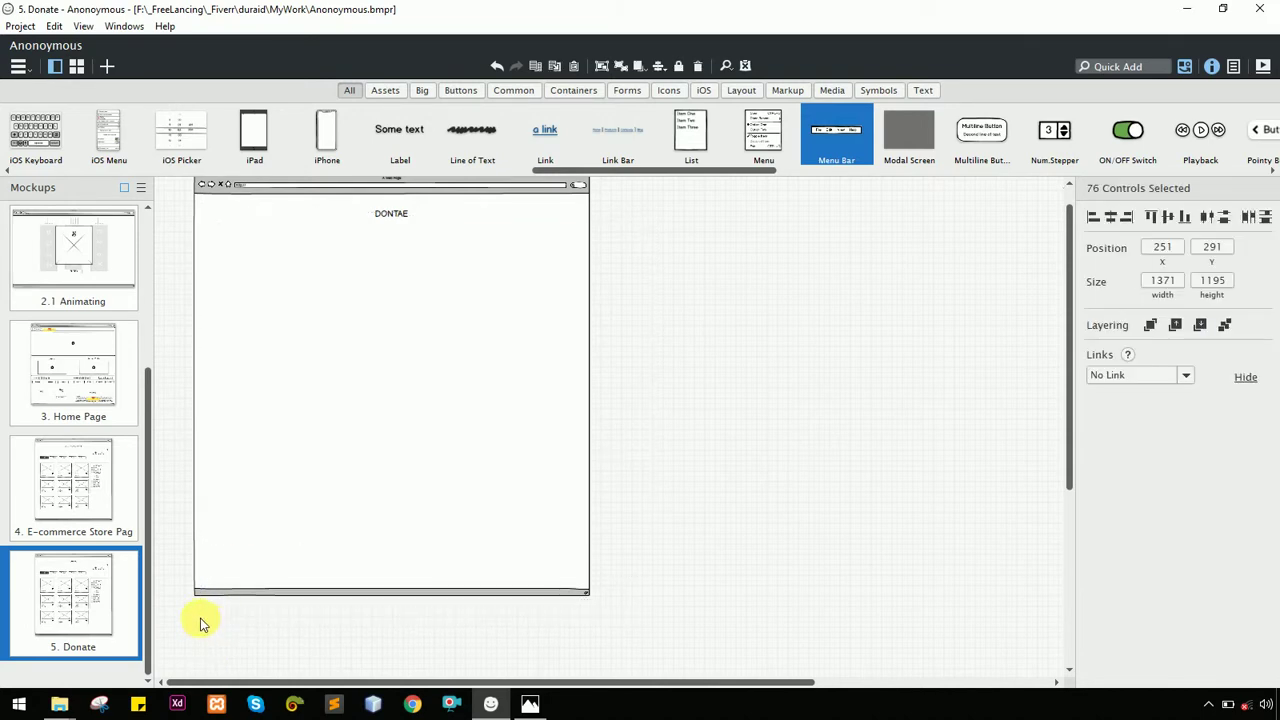
# Consult the sketch's Donate section in Photos and add a Text Area about 1173 by 267 below the DONTAE heading
pyautogui.hotkey('alt', 'Tab')
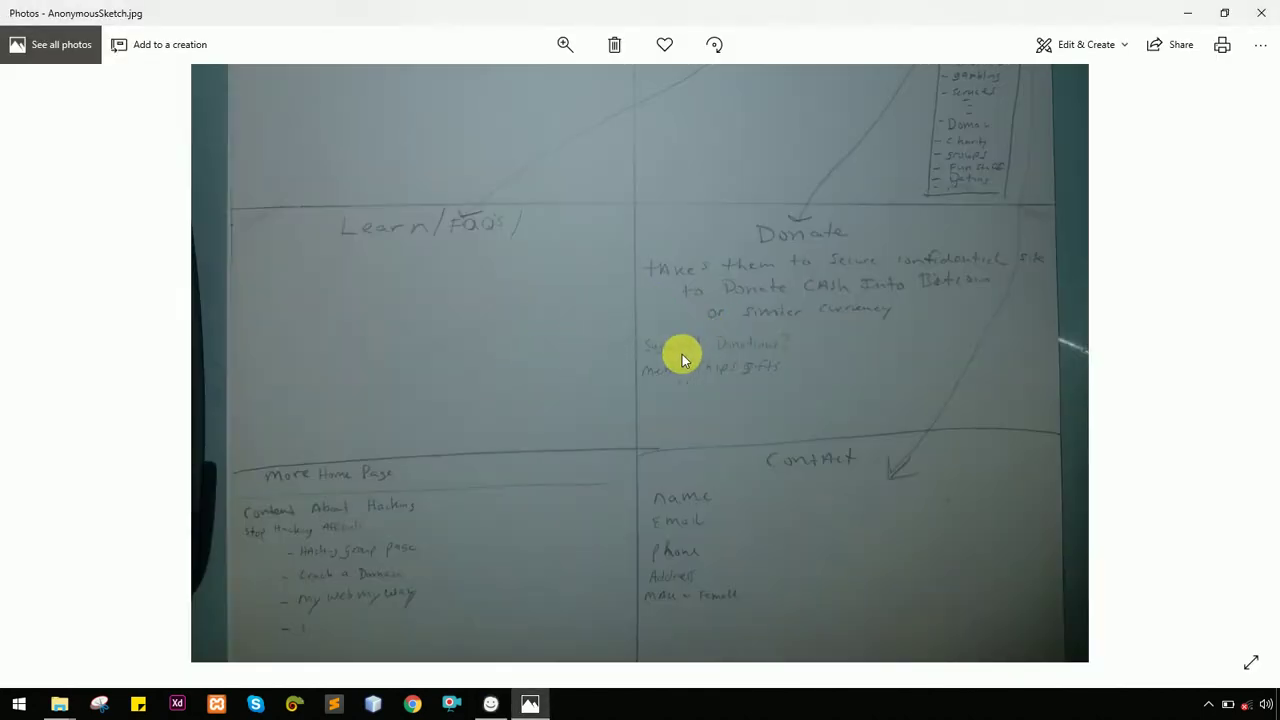
pyautogui.hotkey('alt', 'Tab')
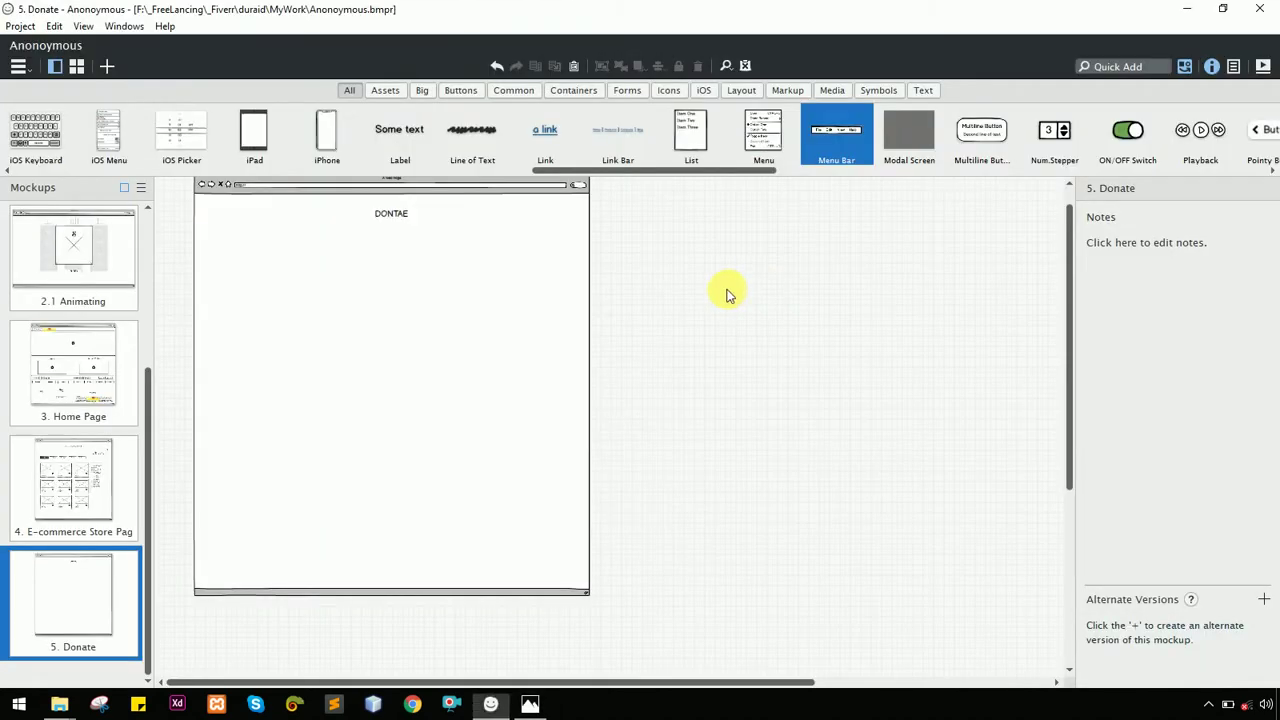
pyautogui.click(386, 214)
pyautogui.click(343, 318)
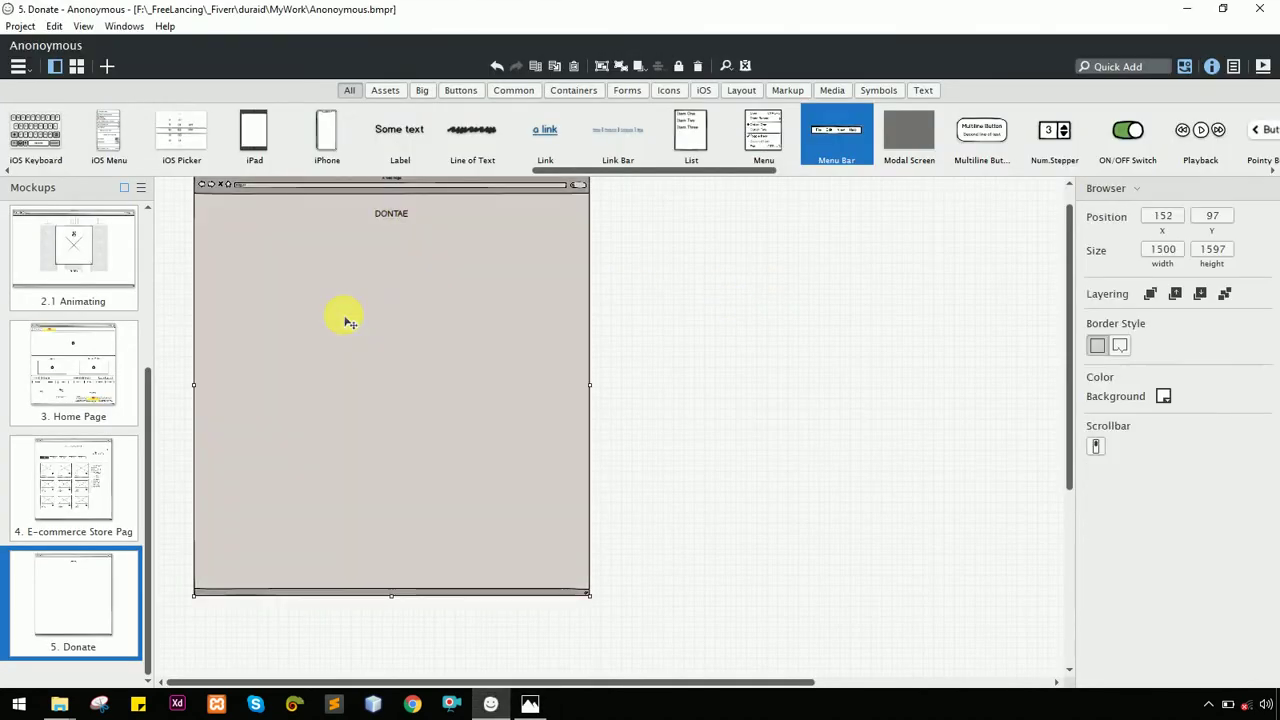
pyautogui.write('TEXT')
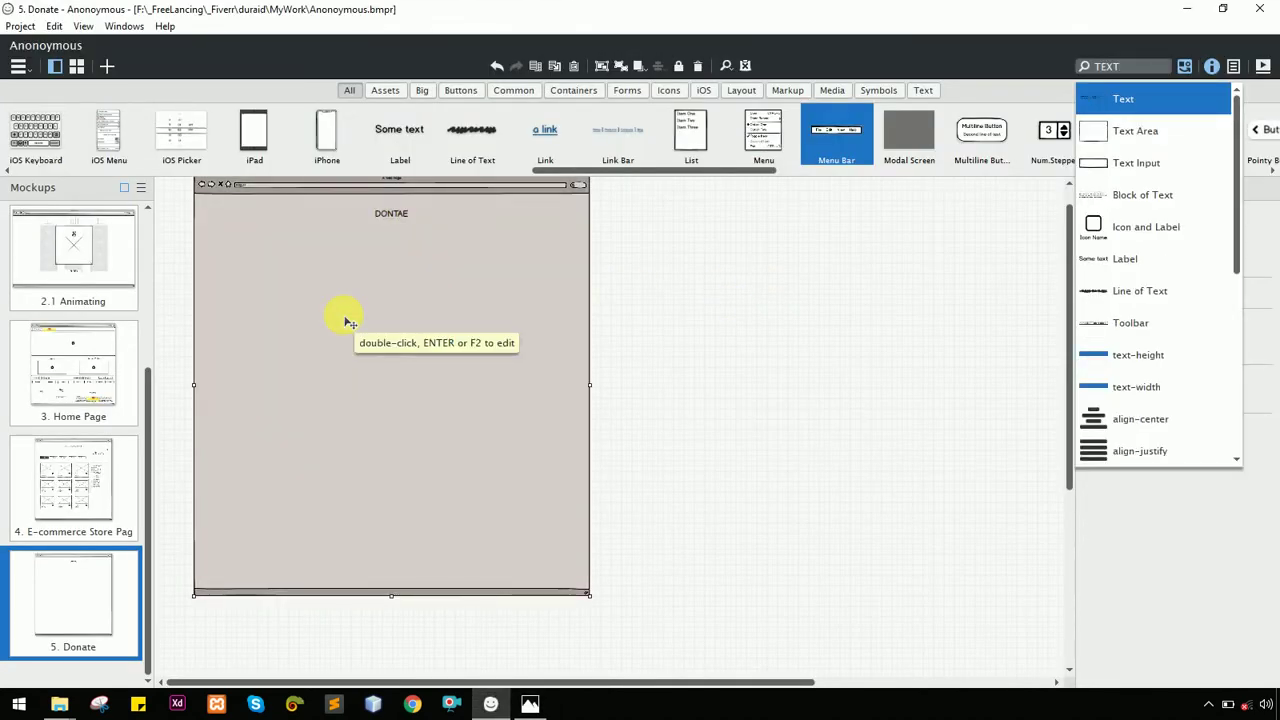
pyautogui.press('Down')
pyautogui.press('Return')
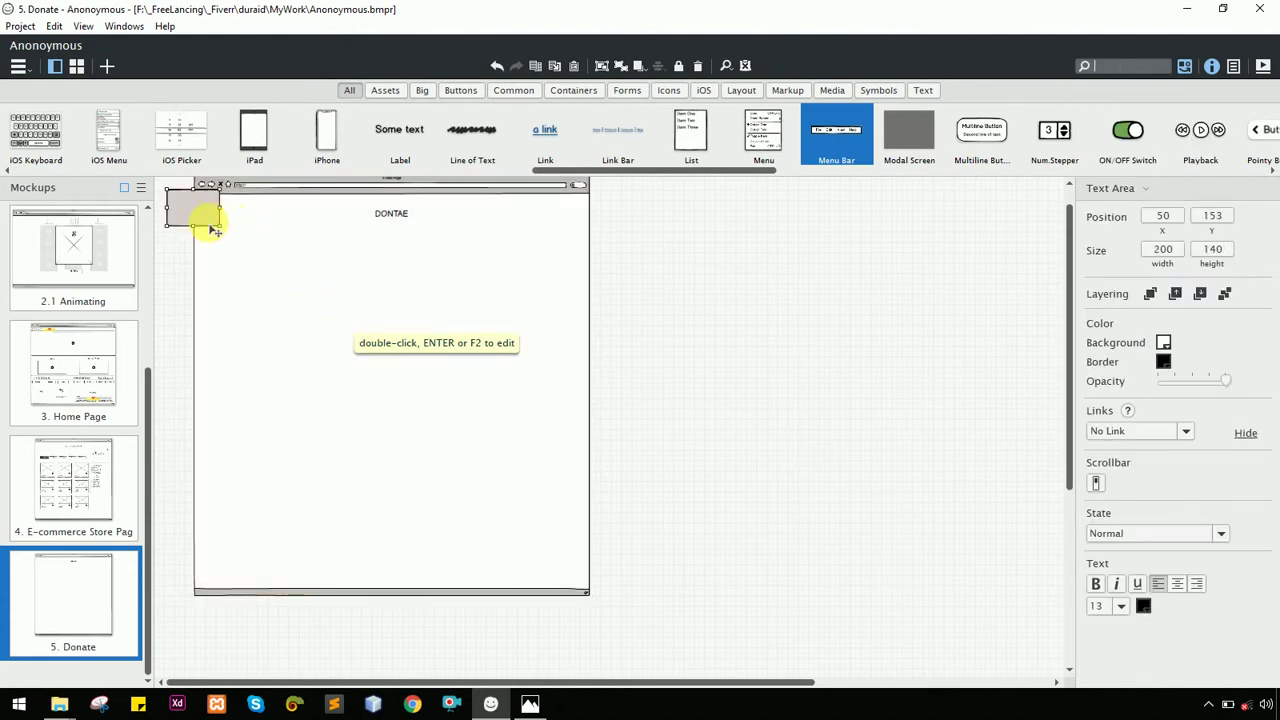
pyautogui.moveTo(214, 226); pyautogui.dragTo(498, 284)
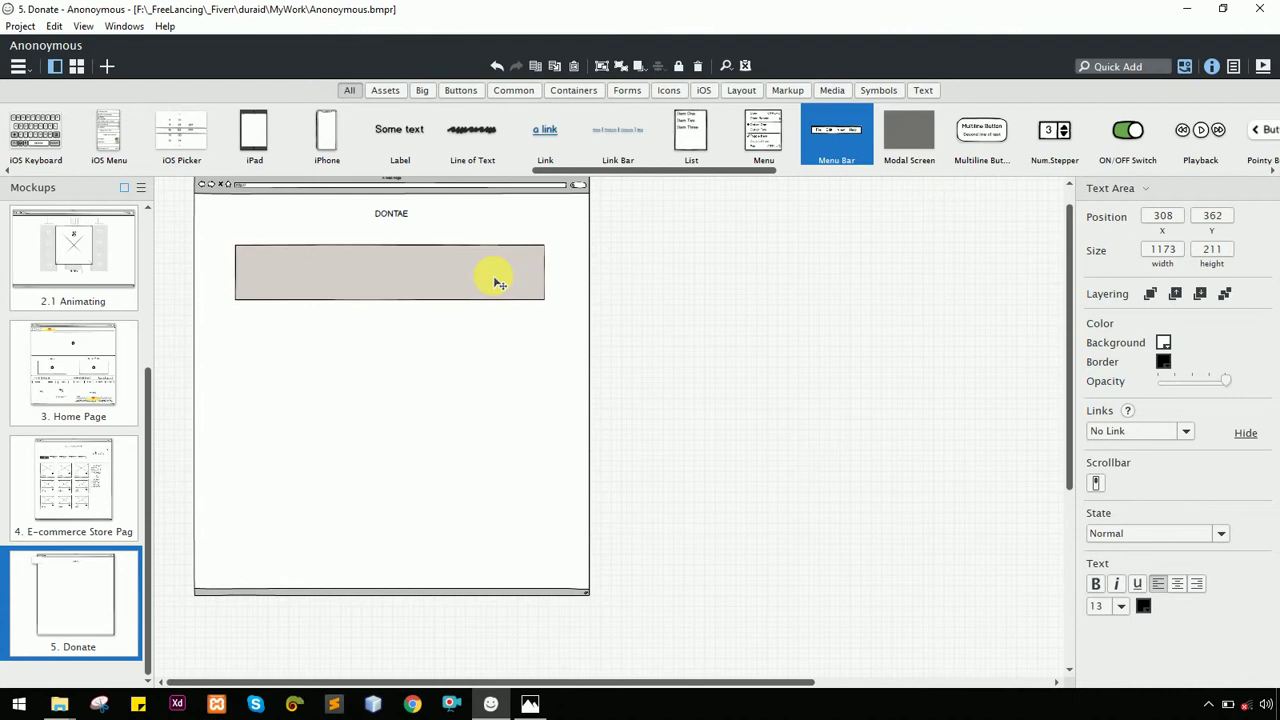
pyautogui.moveTo(396, 300); pyautogui.dragTo(391, 314)
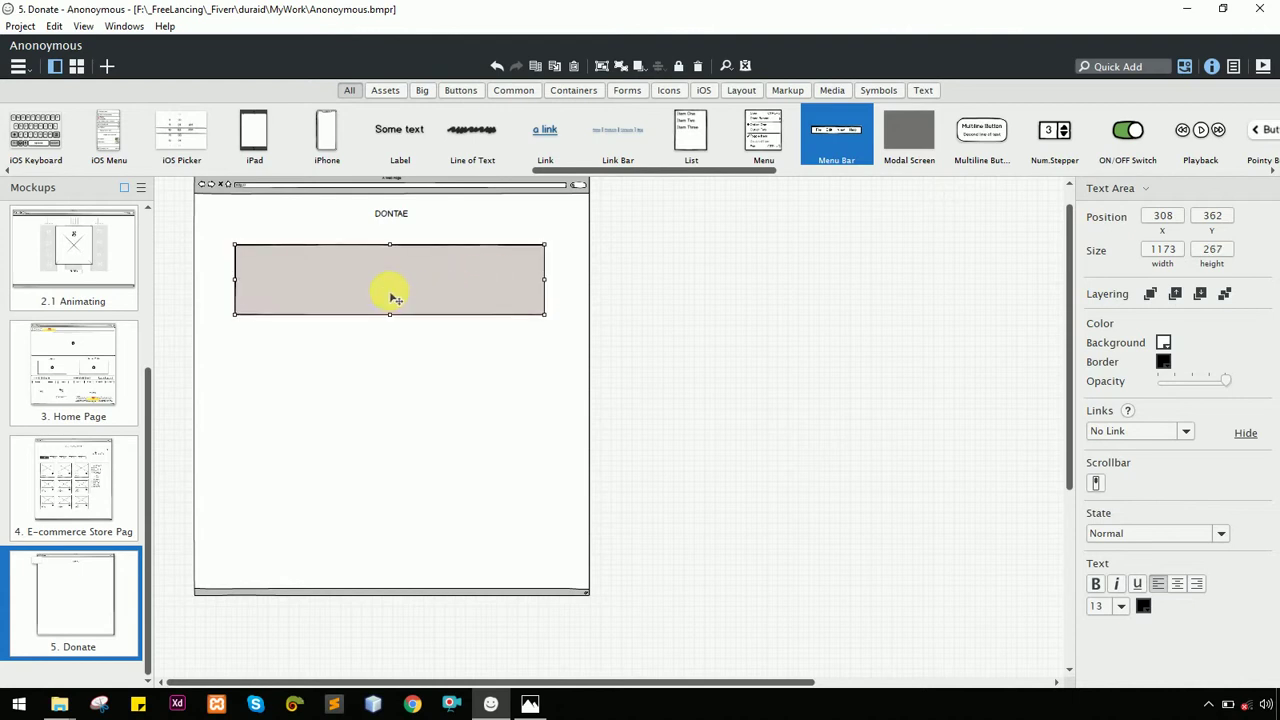
# Fill the text area with "This page will open some confidiential site to donate in the form of bitcoin or similiar currency.", consulting the sketch in Photos
pyautogui.doubleClick(395, 298)
pyautogui.write('TH')
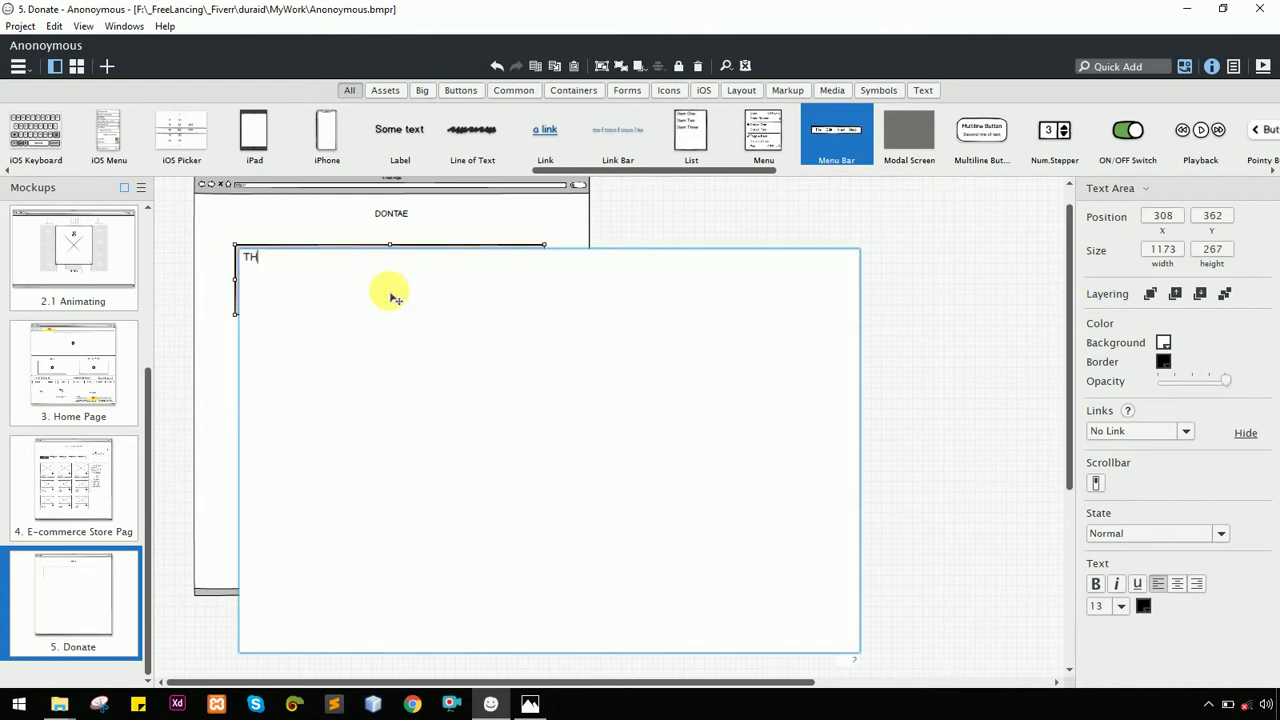
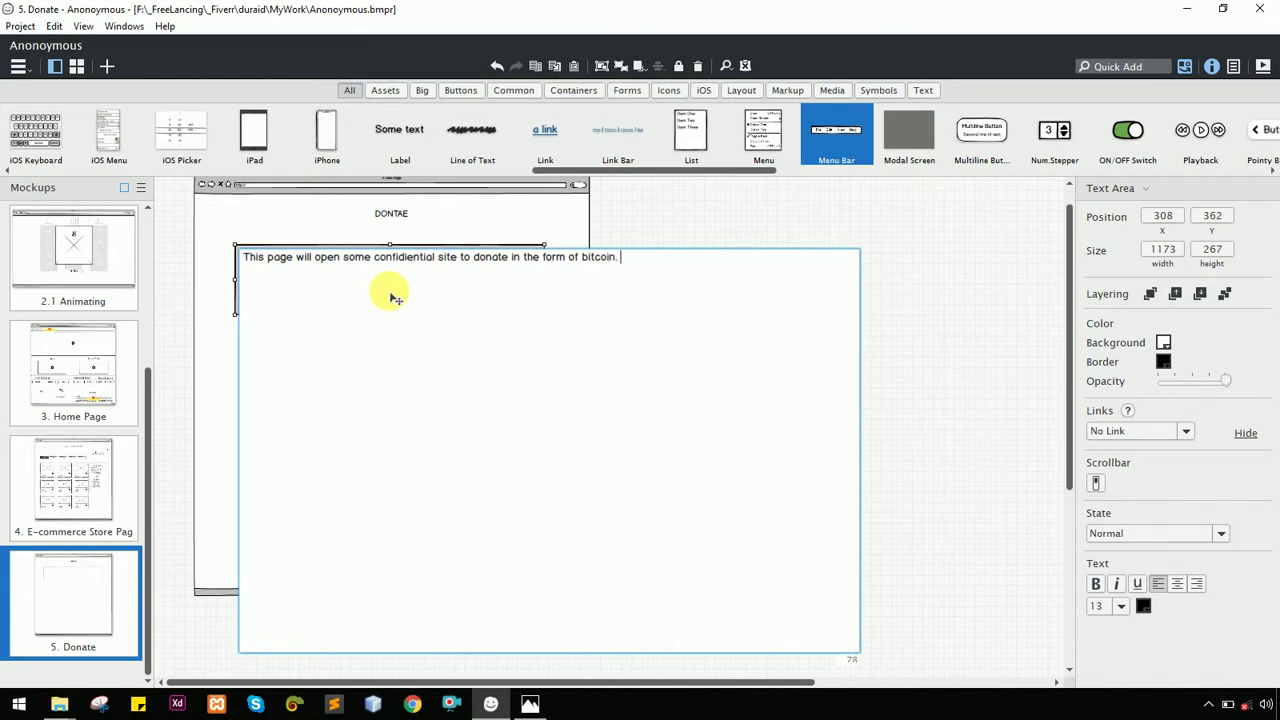
pyautogui.hotkey('alt', 'Tab')
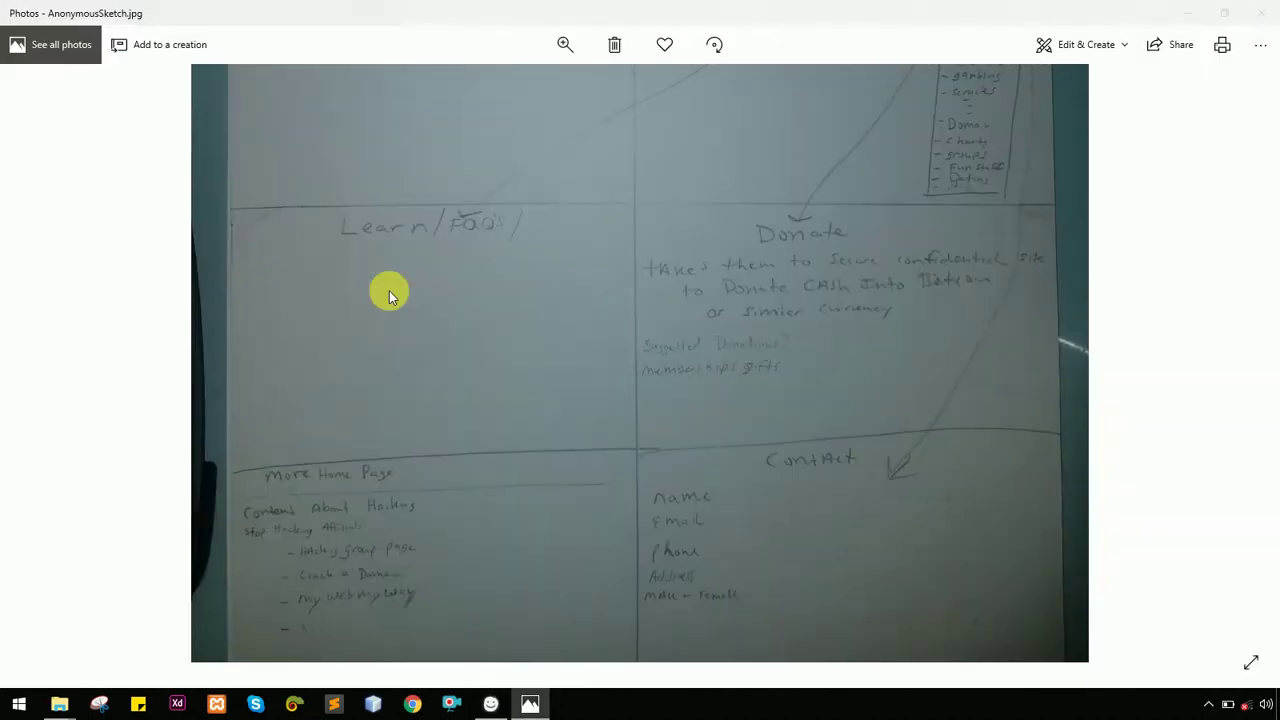
pyautogui.hotkey('alt', 'Tab')
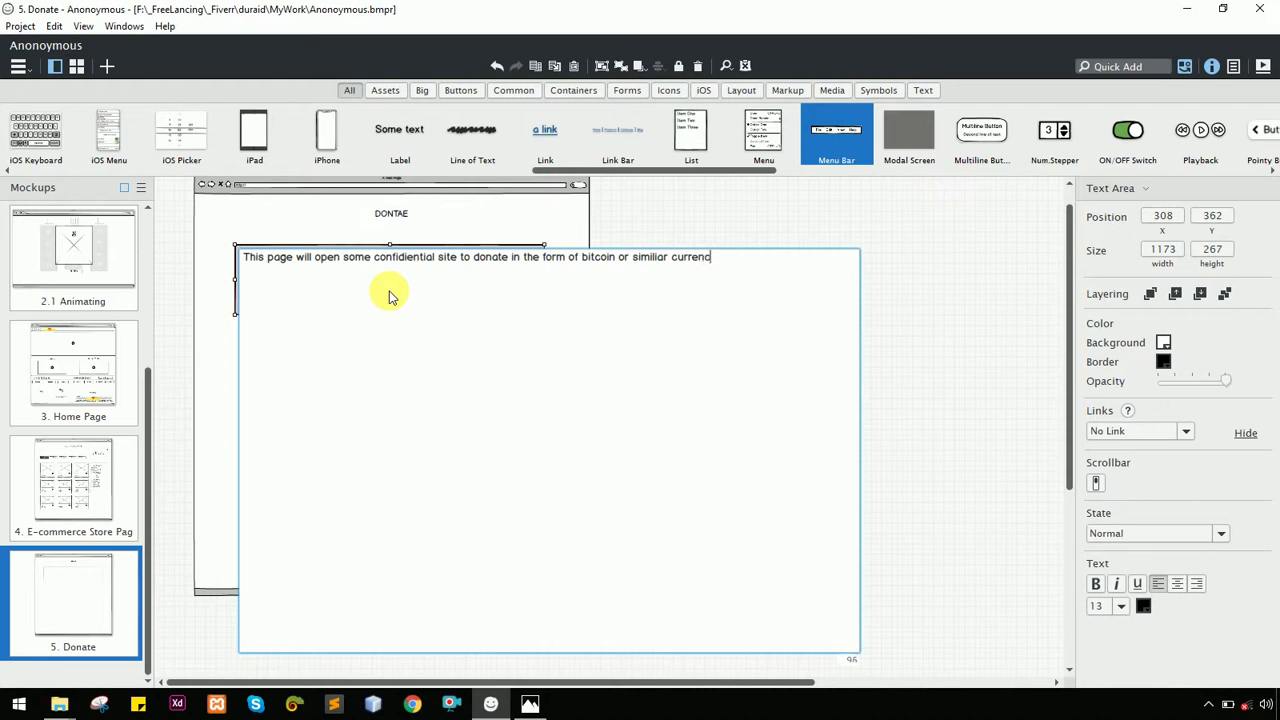
pyautogui.hotkey('alt', 'Tab')
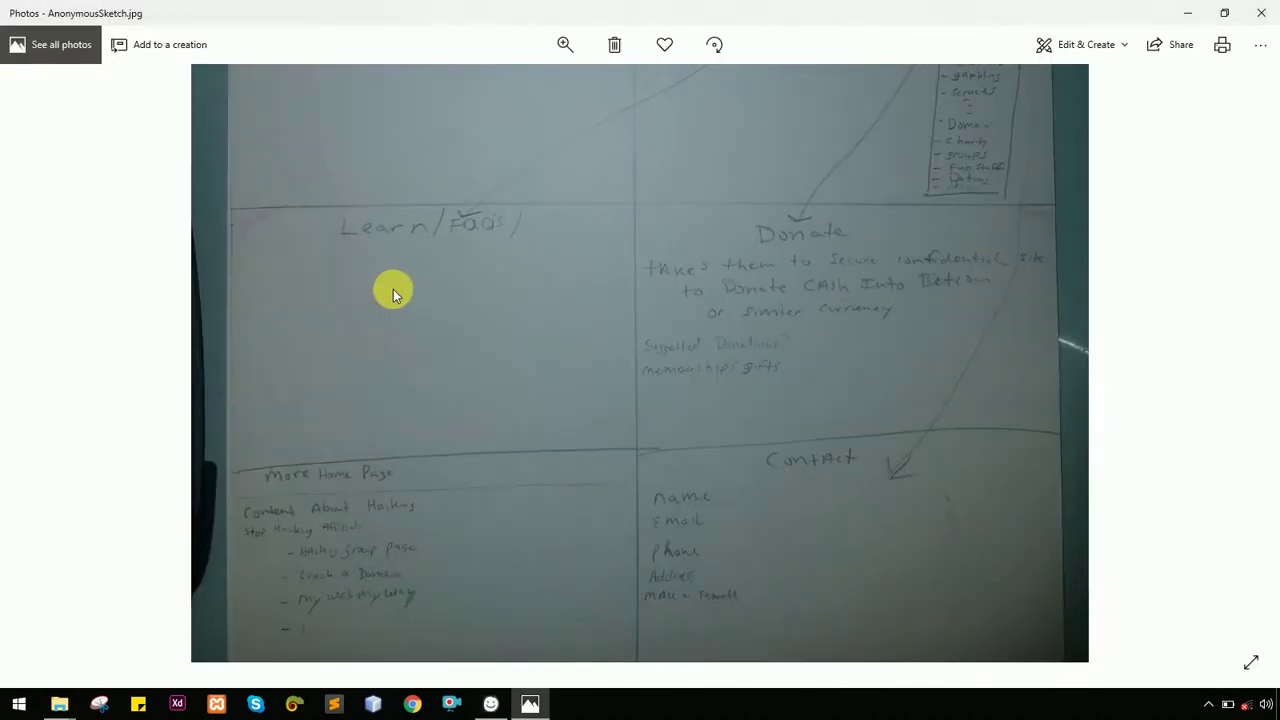
pyautogui.hotkey('alt', 'Tab')
pyautogui.click(718, 232)
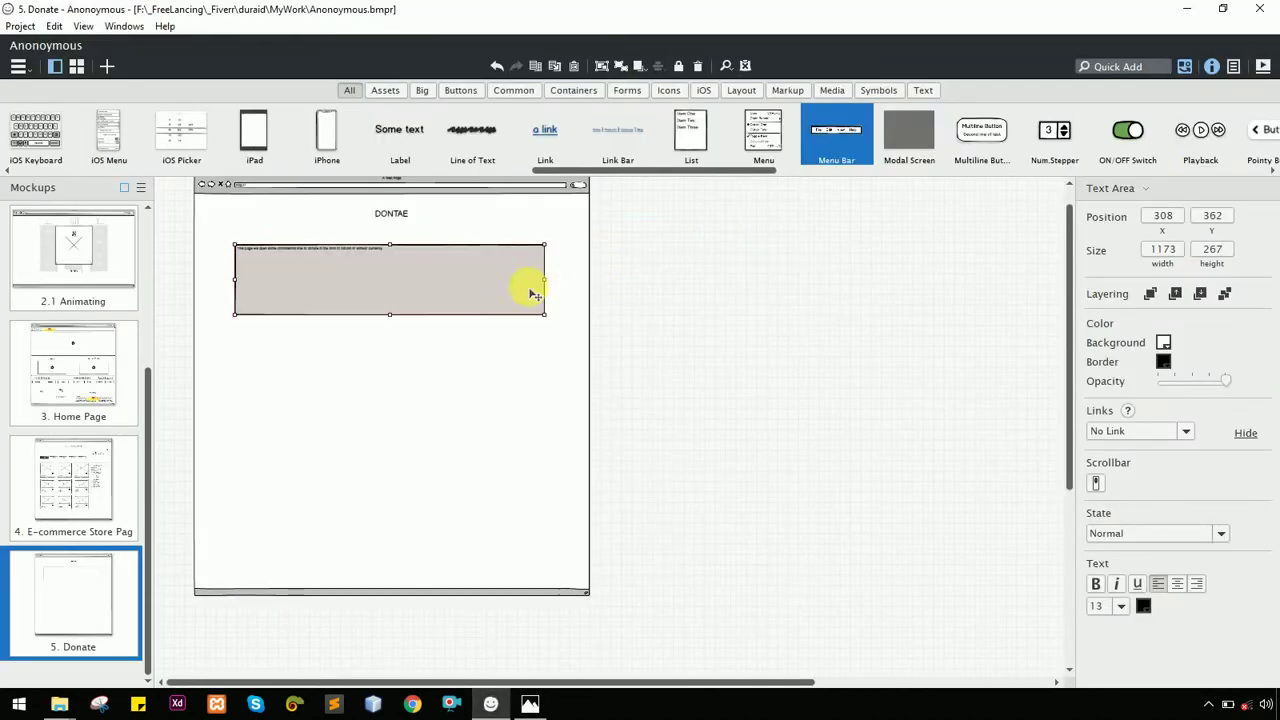
# Set the donation description's font size to 32 and center its text
pyautogui.click(1118, 606)
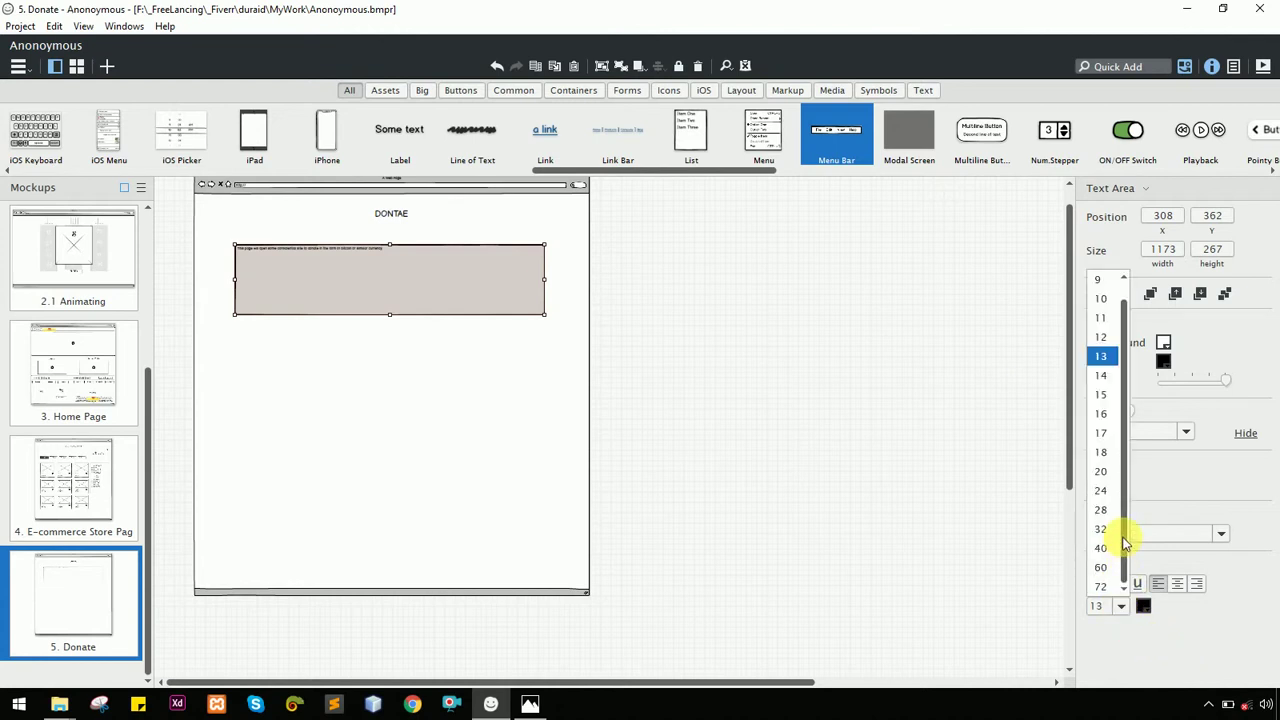
pyautogui.click(1104, 530)
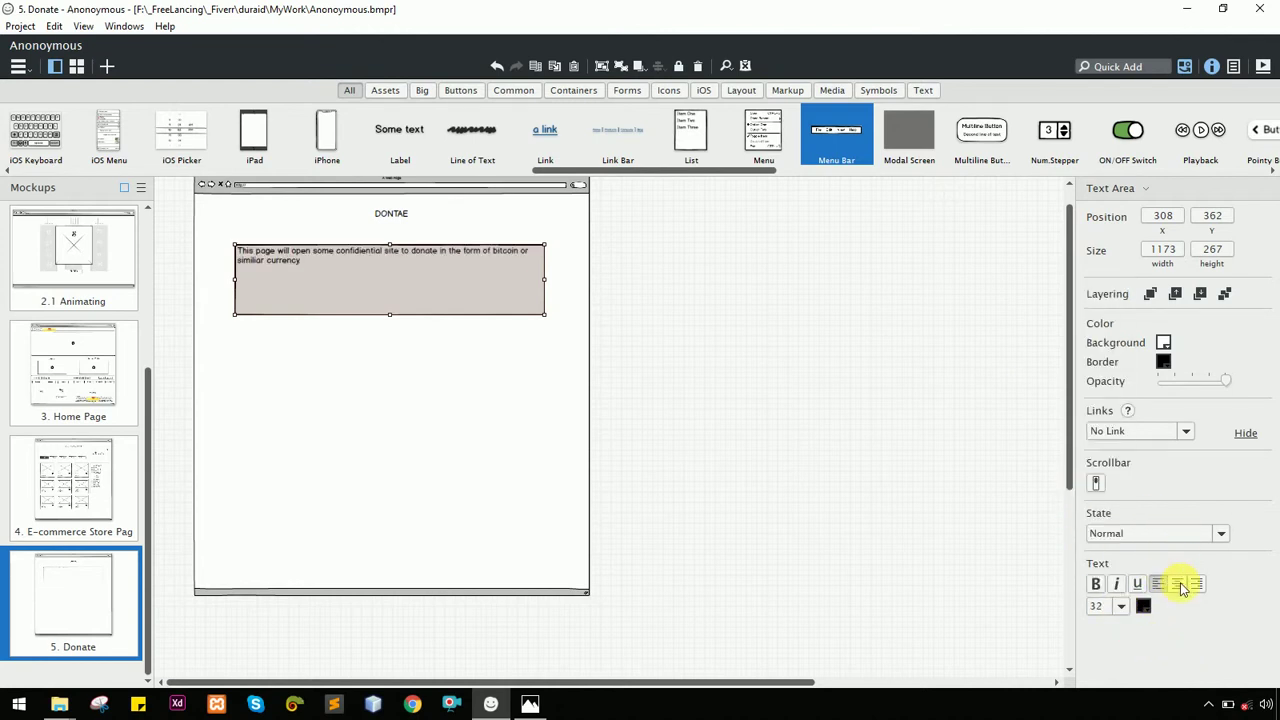
pyautogui.click(778, 362)
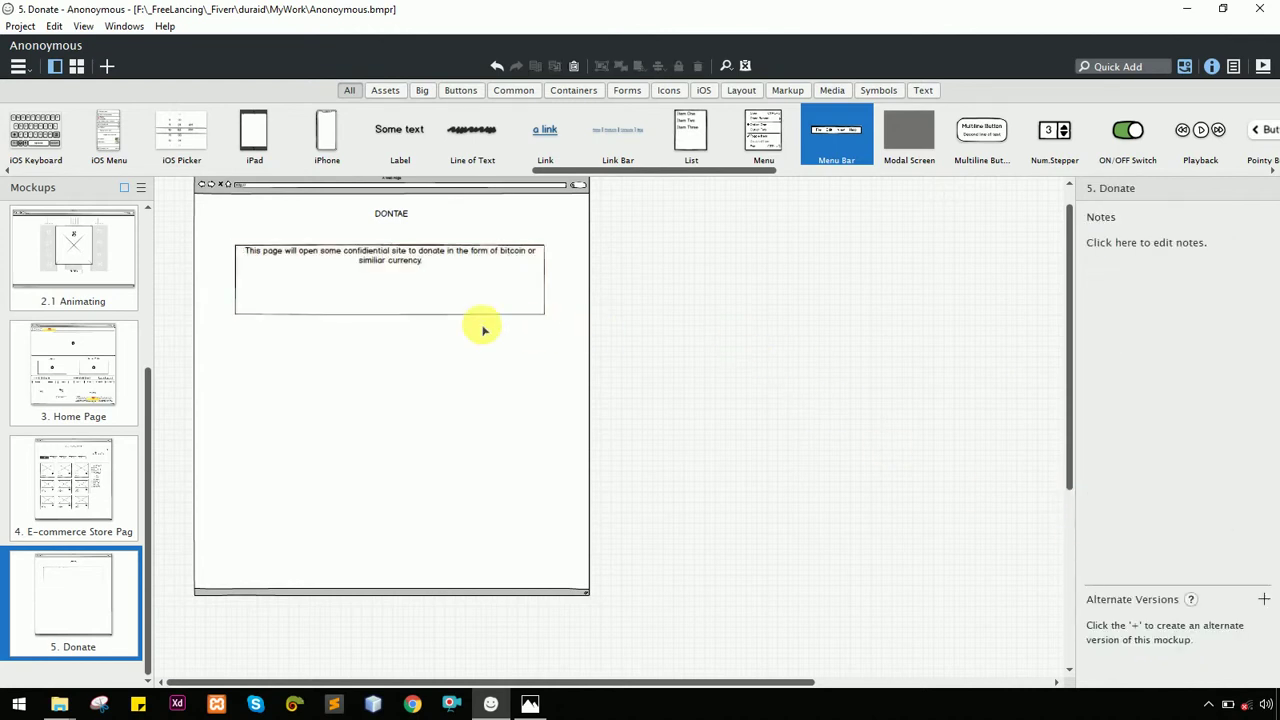
# Shrink the description text area's height to about 141 and change its border color to white
pyautogui.click(400, 310)
pyautogui.moveTo(391, 315); pyautogui.dragTo(420, 286)
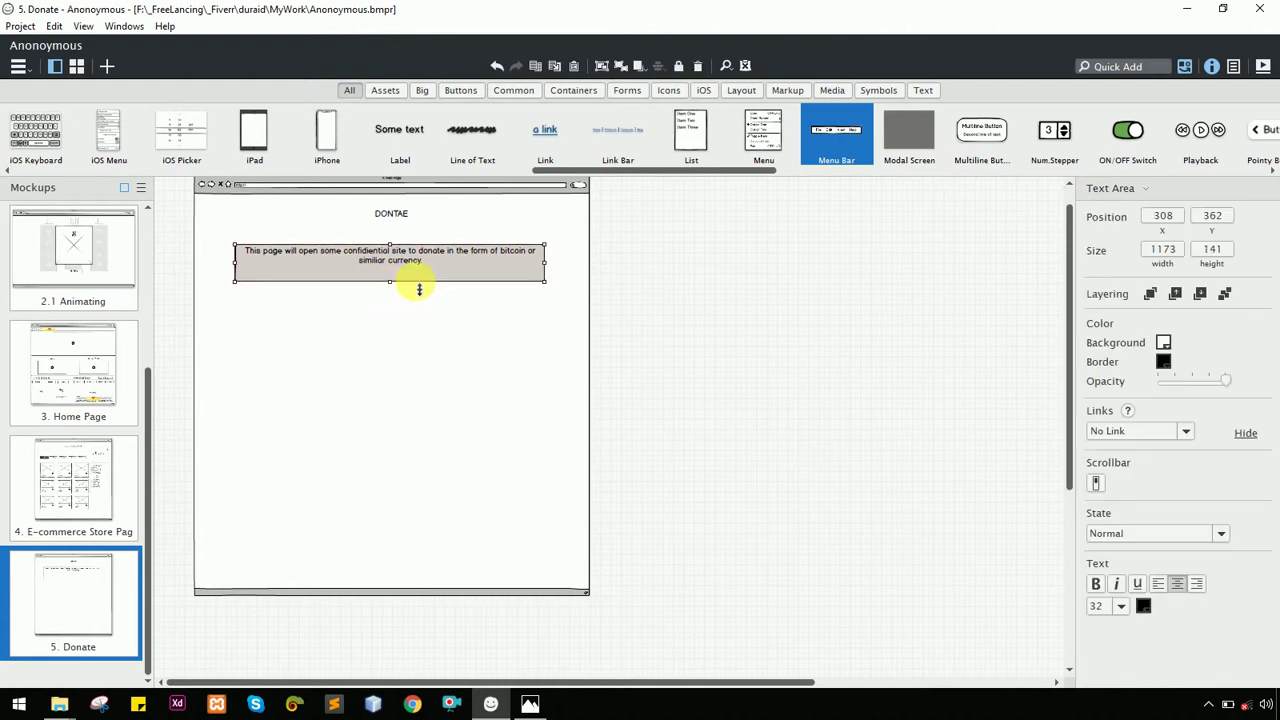
pyautogui.click(820, 350)
pyautogui.click(409, 272)
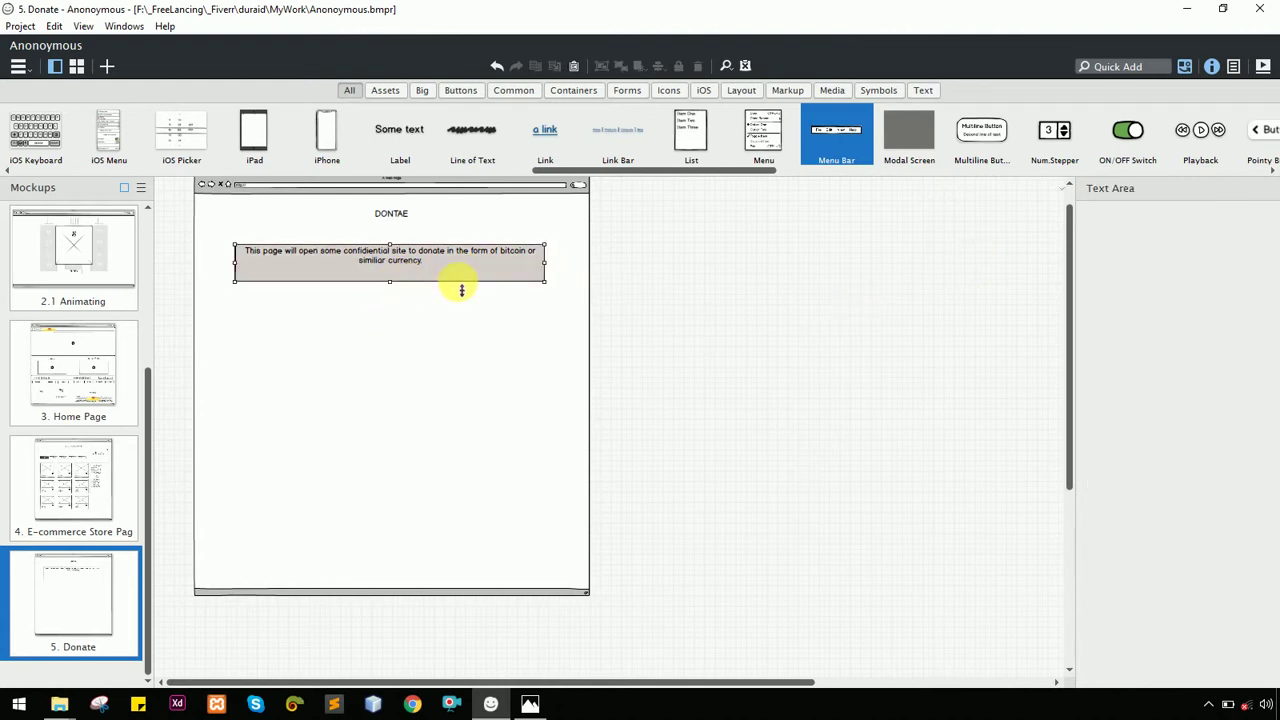
pyautogui.click(1162, 363)
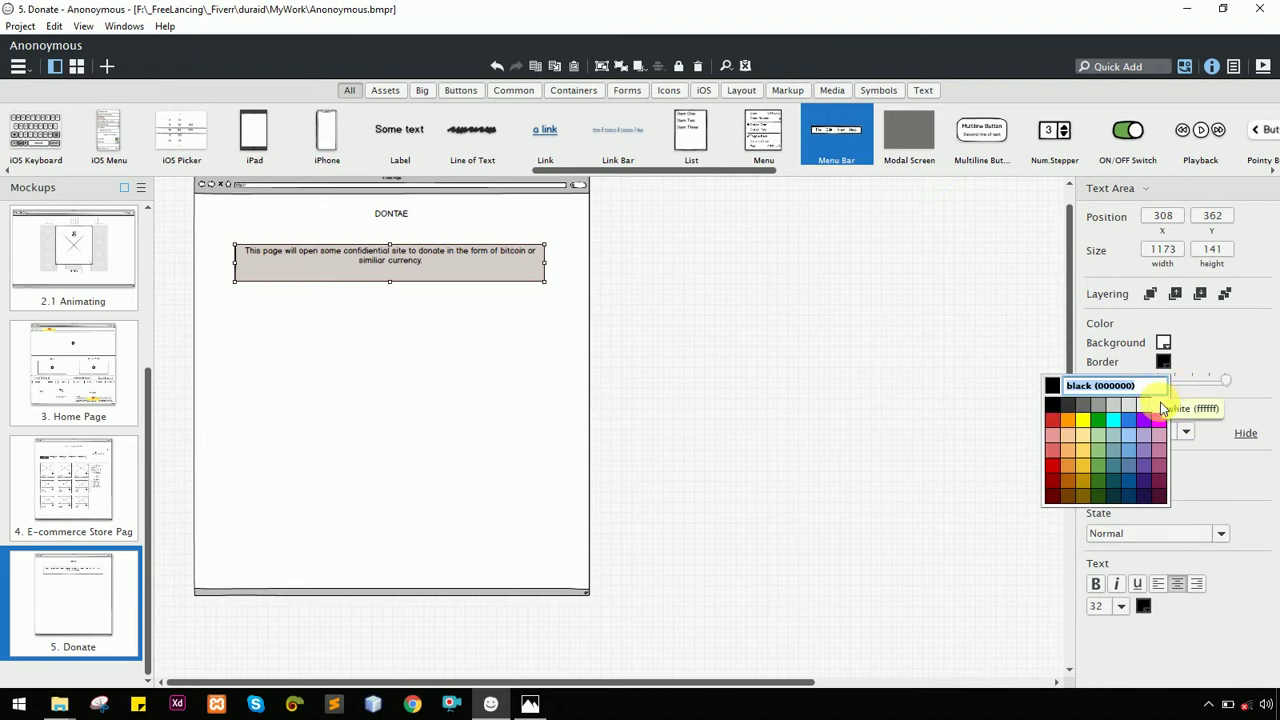
pyautogui.click(786, 356)
pyautogui.click(555, 352)
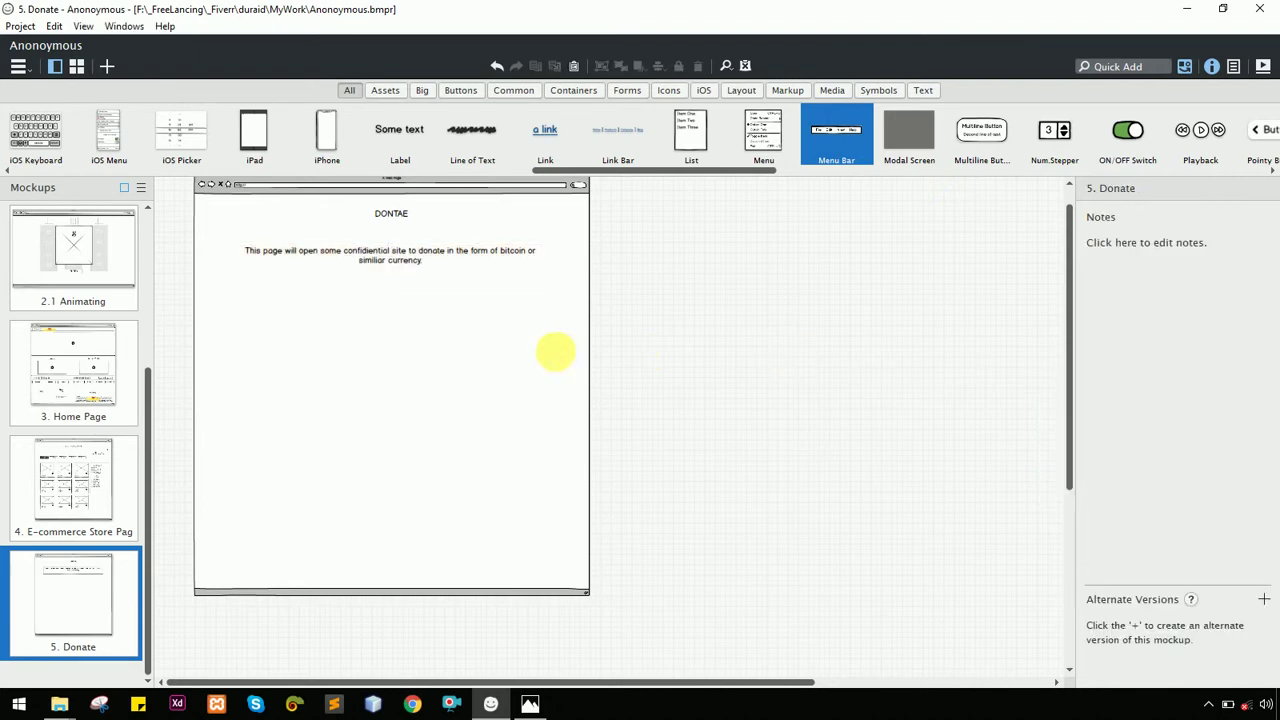
# Check the sketch's remaining Donate notes in Photos and place a copy of the DONTAE heading below the description, near the frame's left side
pyautogui.click(421, 263)
pyautogui.hotkey('alt', 'Tab')
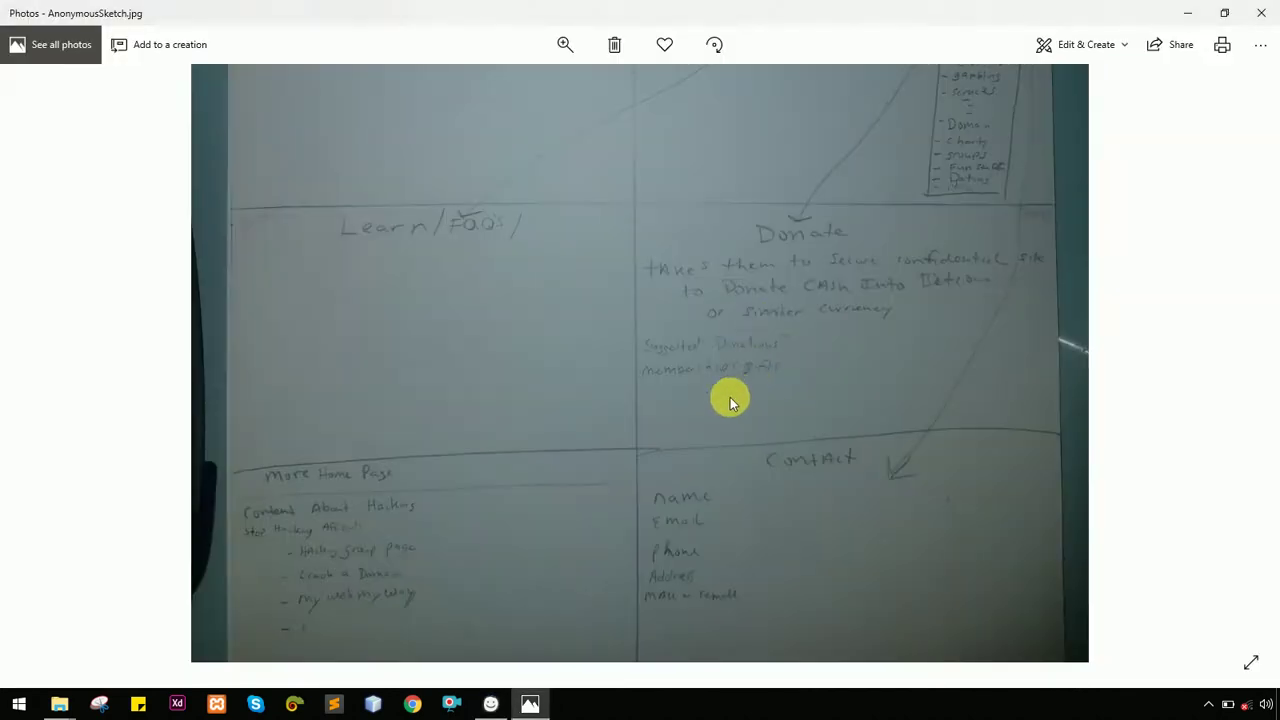
pyautogui.hotkey('alt', 'Tab')
pyautogui.click(393, 215)
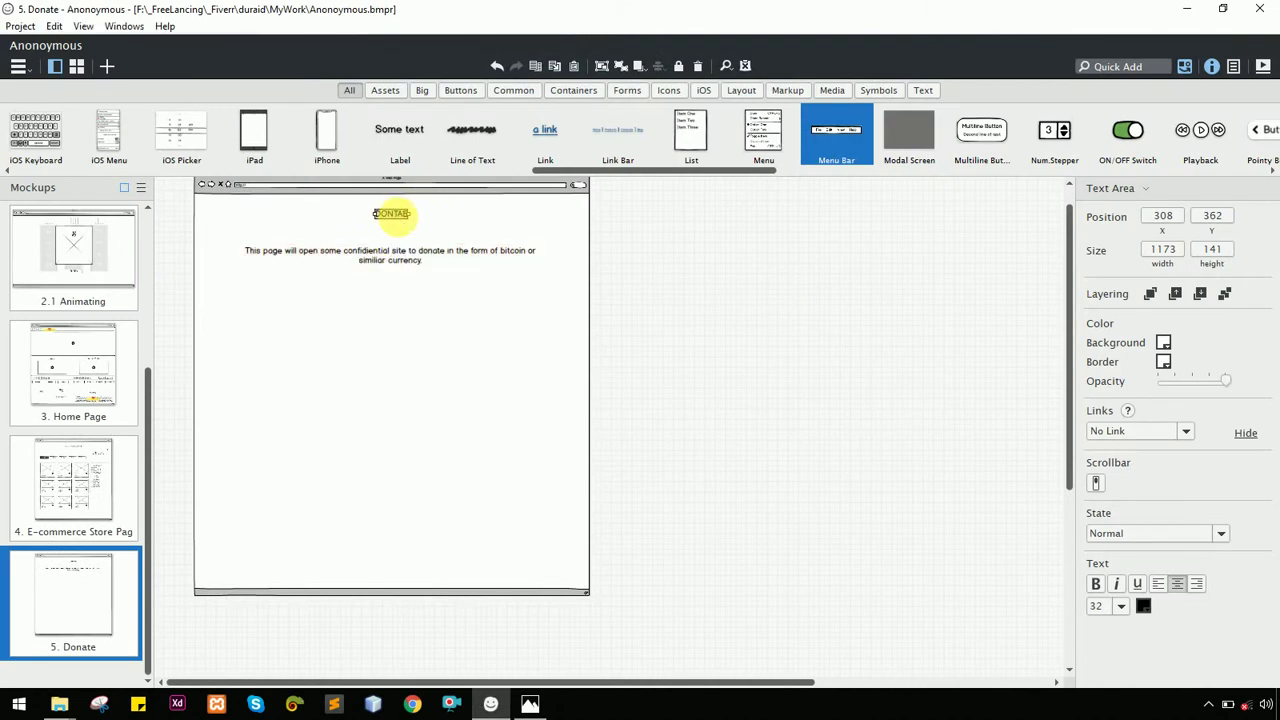
pyautogui.moveTo(398, 220); pyautogui.dragTo(251, 309)
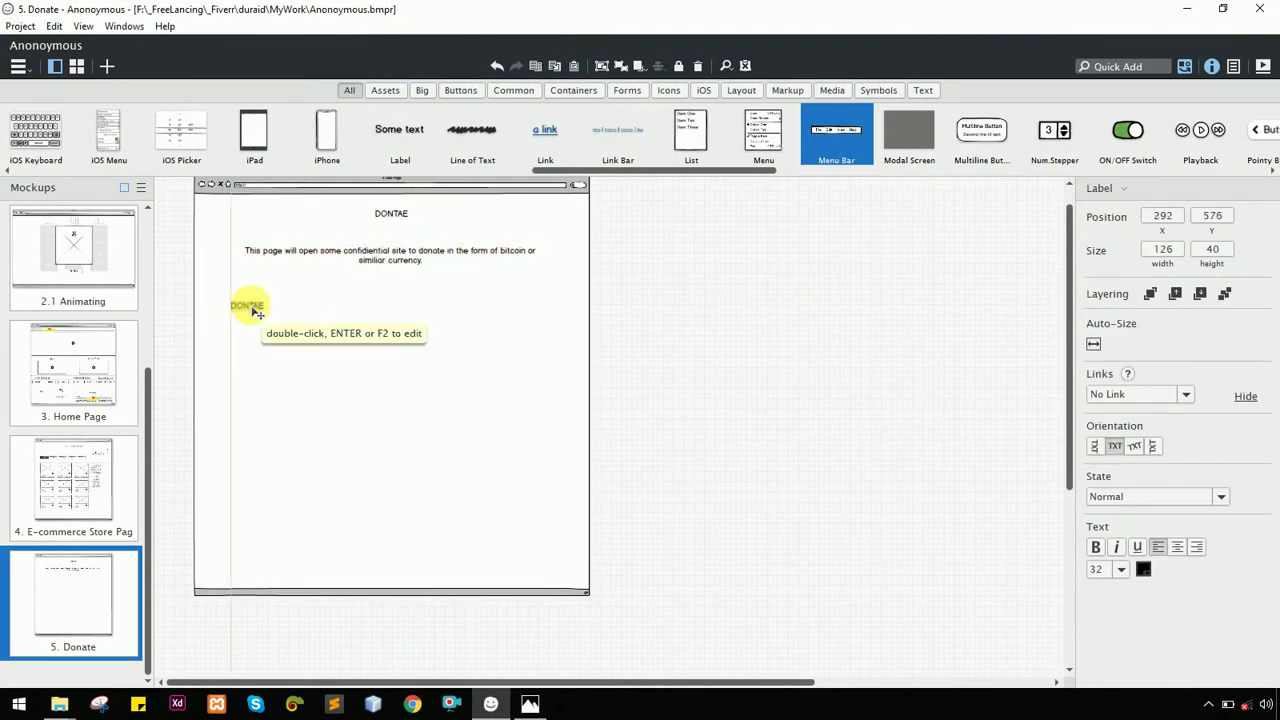
# Change the lower DONTAE label's text to "SUGGESTED DONATIONS?", following the Donate section of the sketch
pyautogui.doubleClick(251, 309)
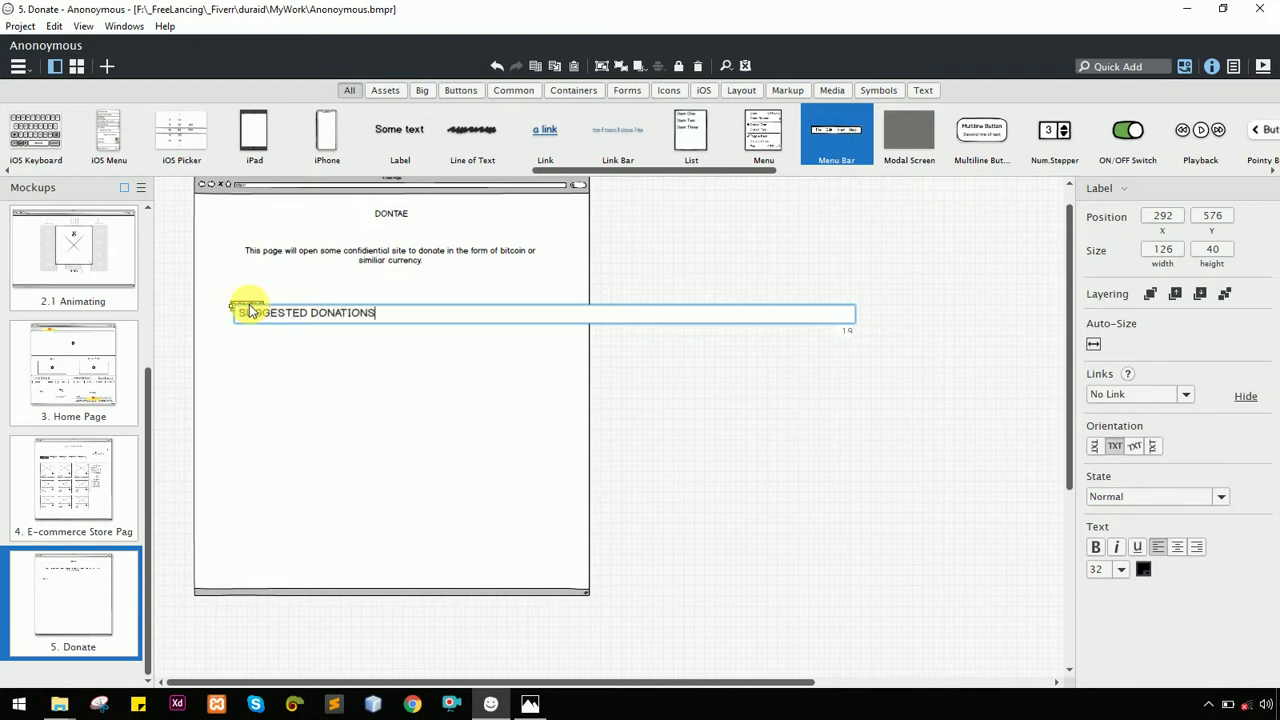
pyautogui.hotkey('alt', 'Tab')
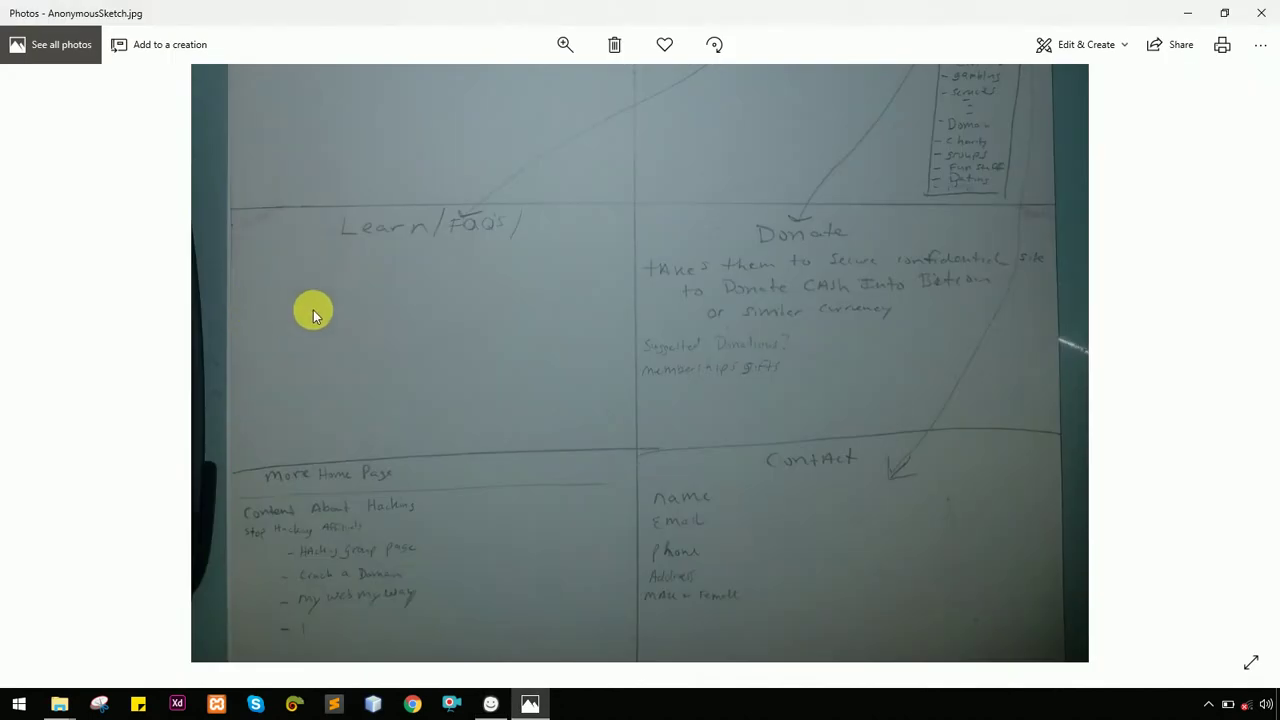
pyautogui.hotkey('alt', 'Tab')
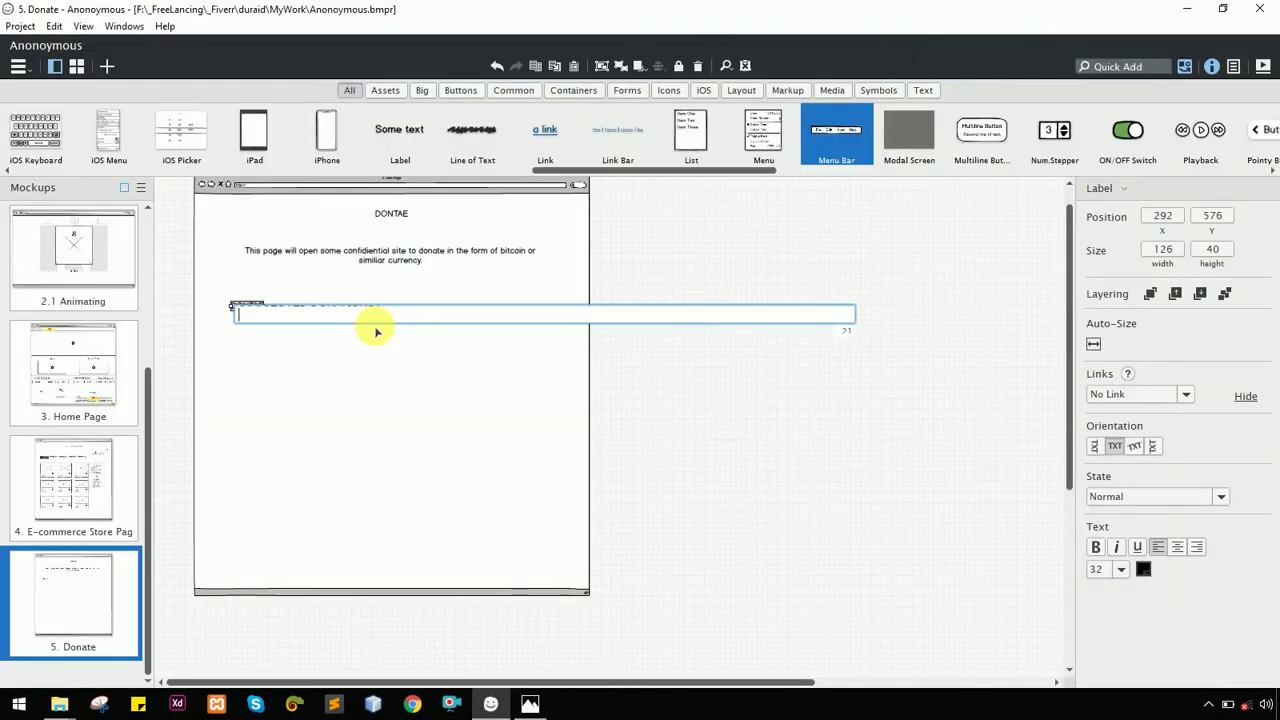
pyautogui.press('Return')
# Examine the notes beneath the suggested donations line in the sketch photo's Donate section, and return to the mockup
pyautogui.hotkey('alt', 'Tab')
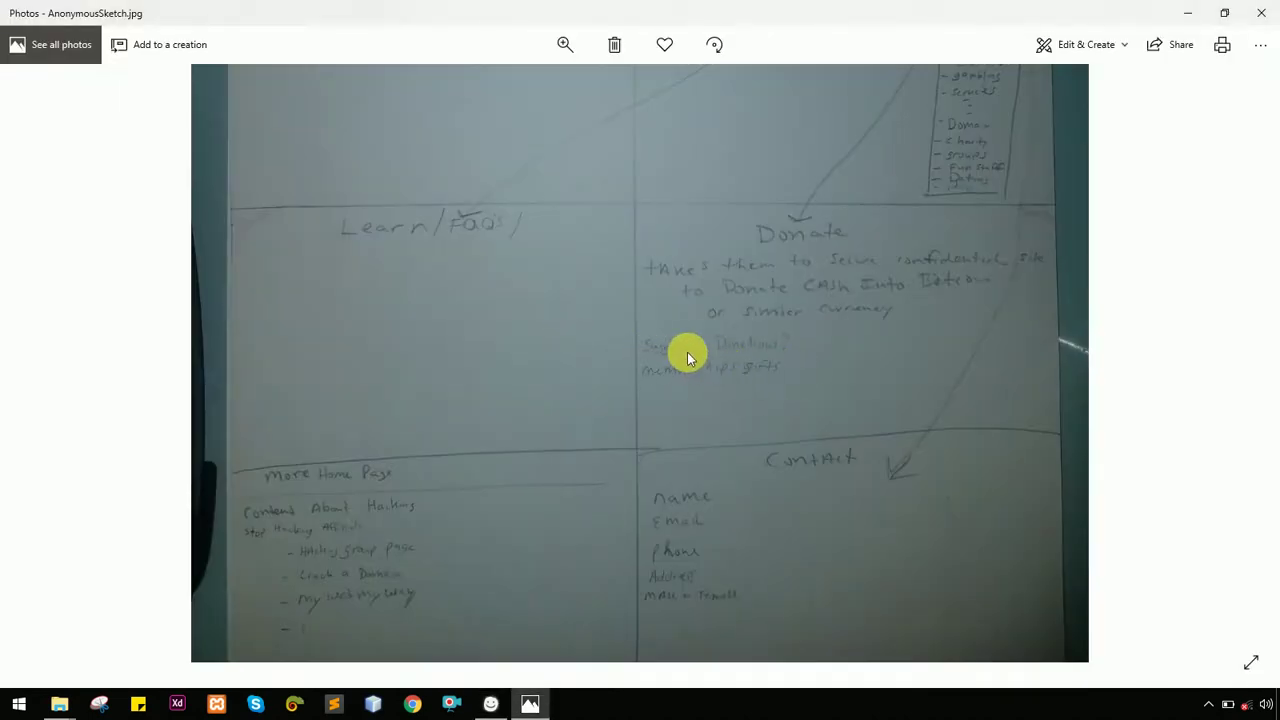
pyautogui.scroll(4, 740, 378)
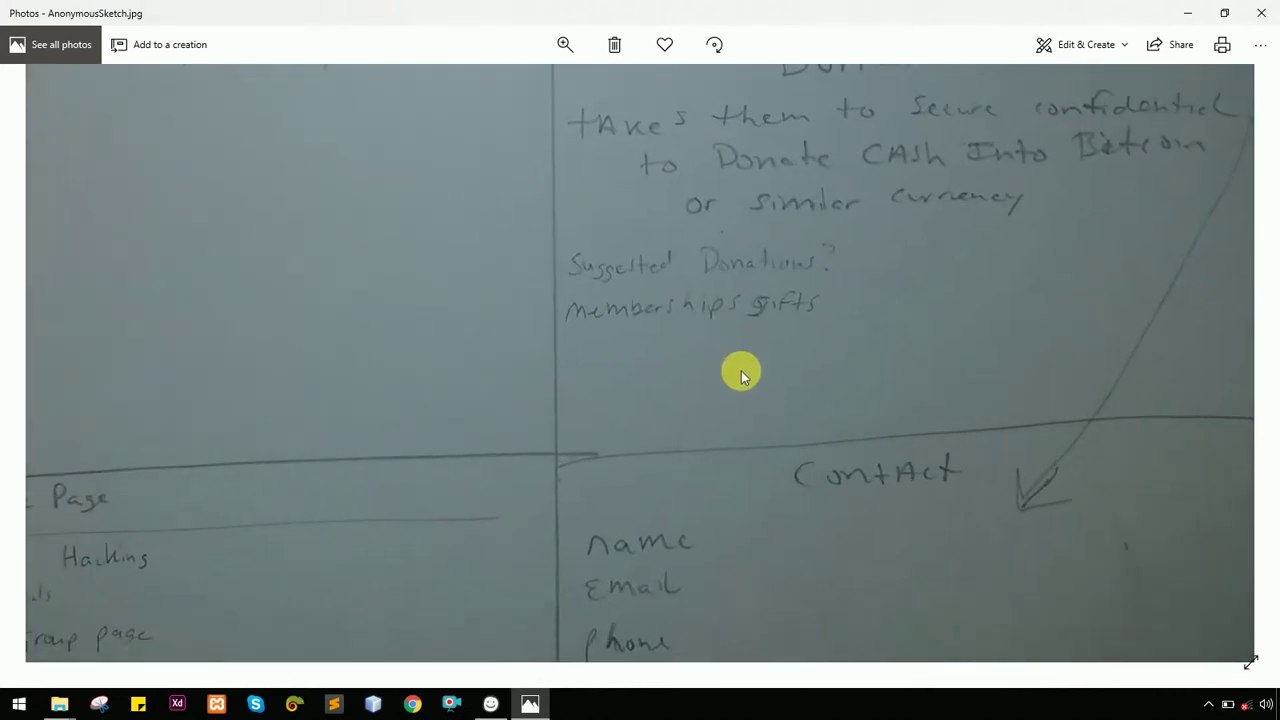
pyautogui.hotkey('alt', 'Tab')
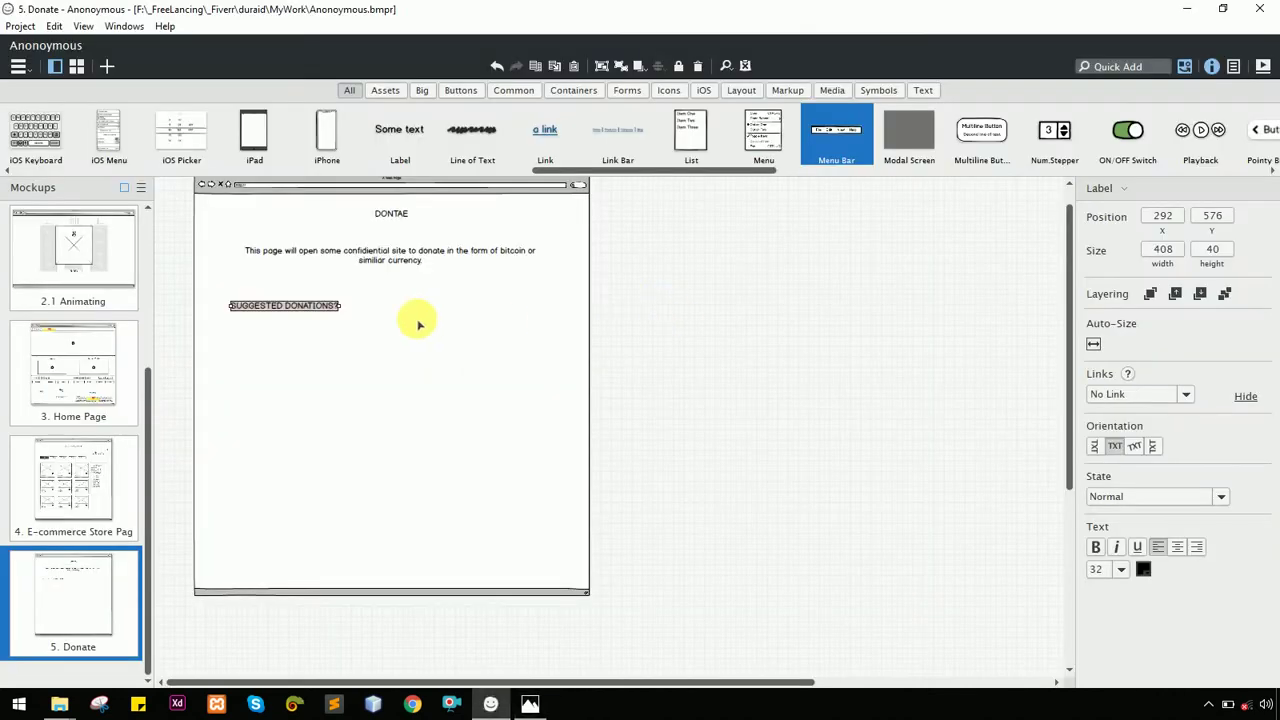
pyautogui.click(346, 340)
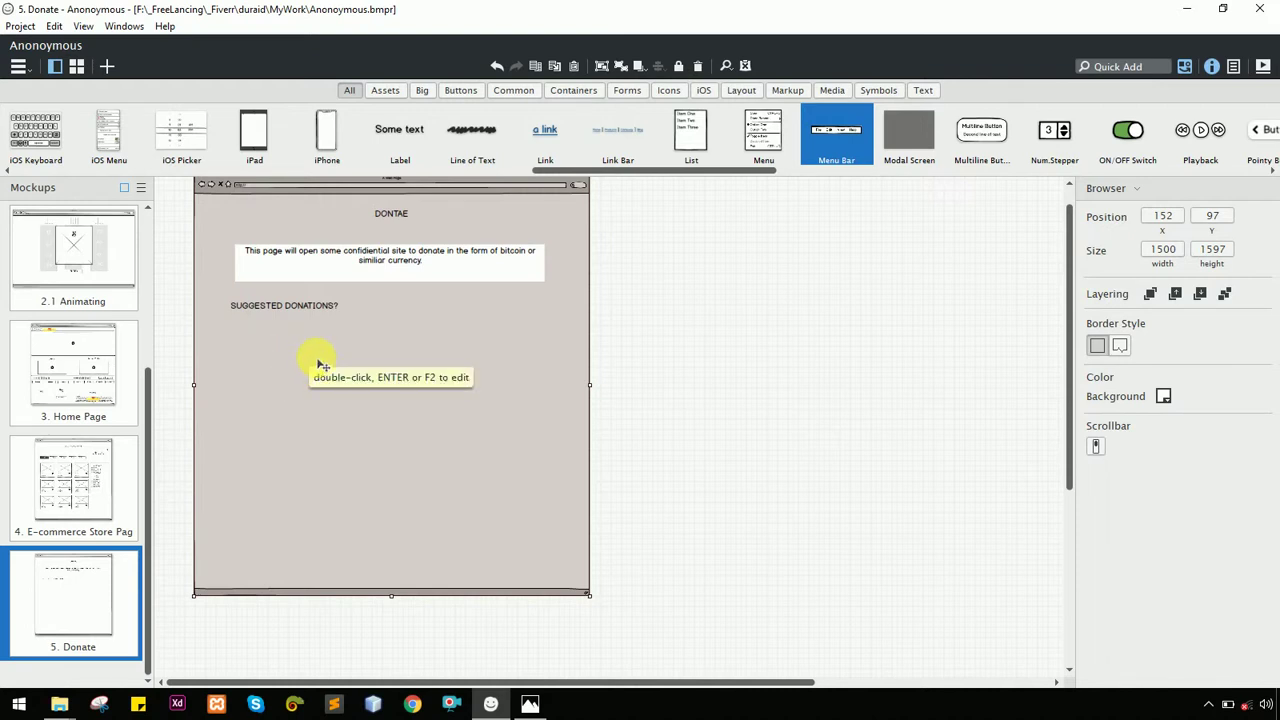
pyautogui.click(811, 313)
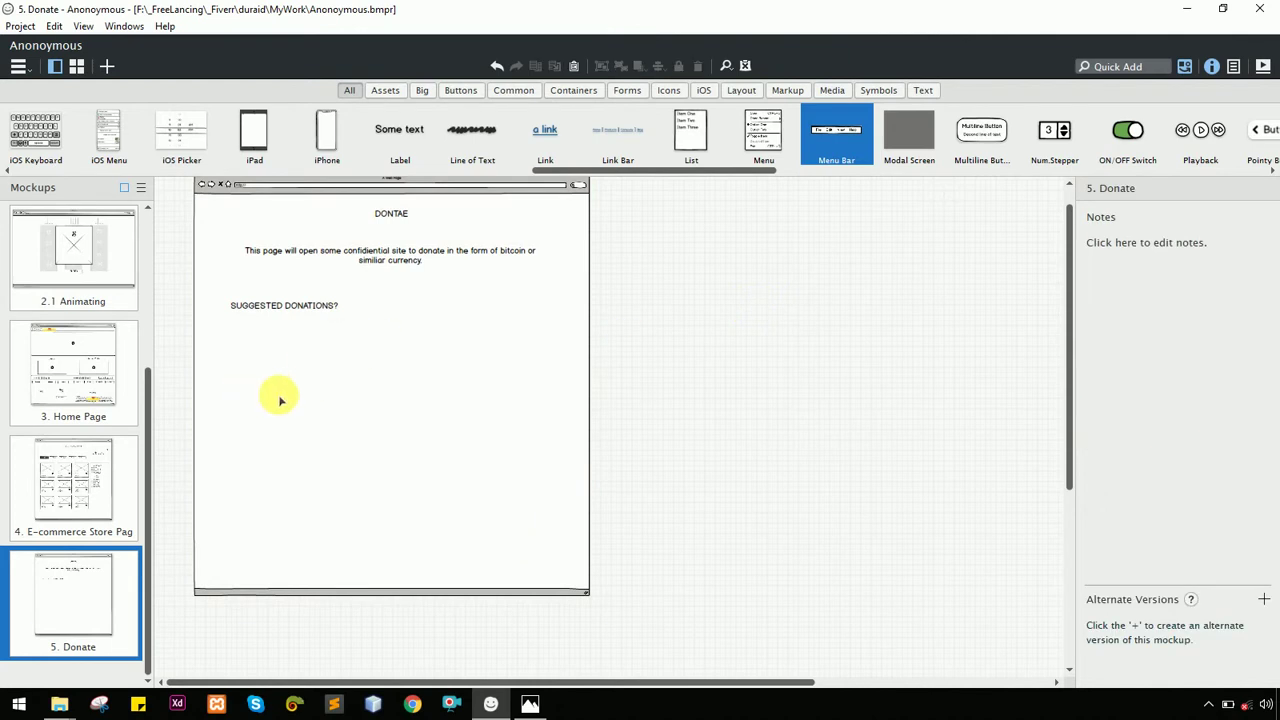
# Copy the MALE label and its check icon from the E-commerce Store page onto the Donate page
pyautogui.click(86, 466)
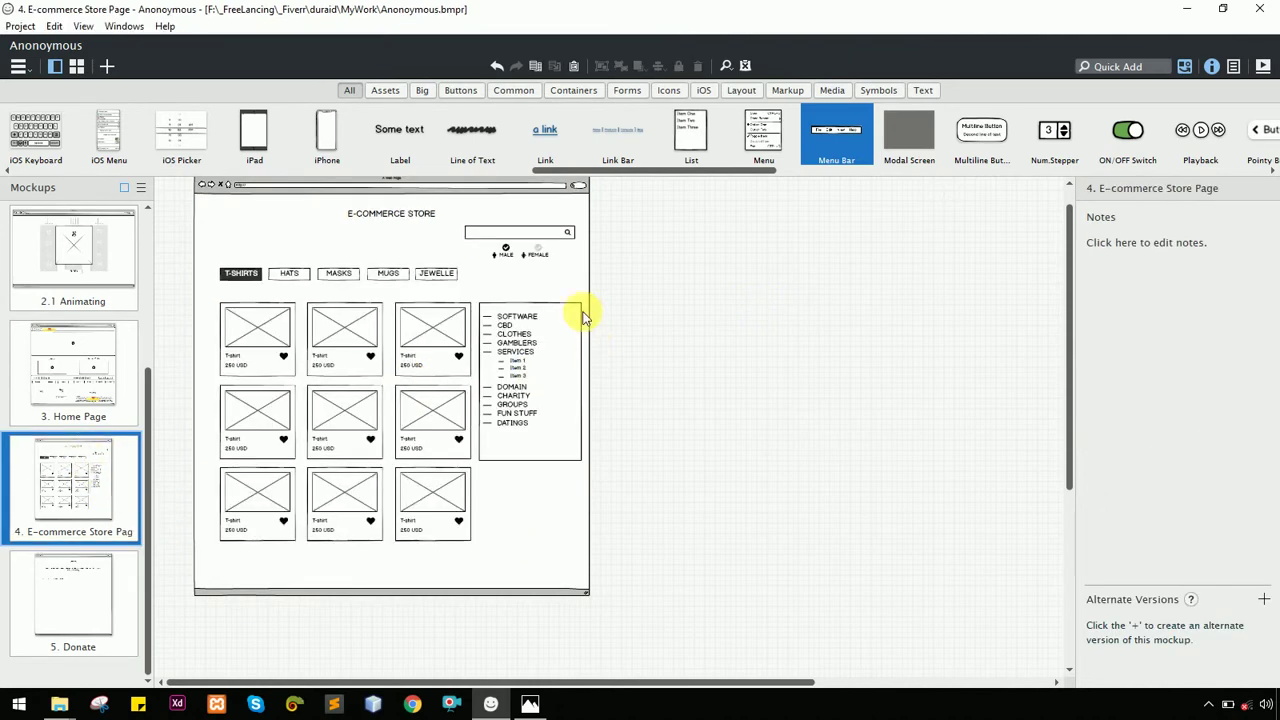
pyautogui.click(505, 254)
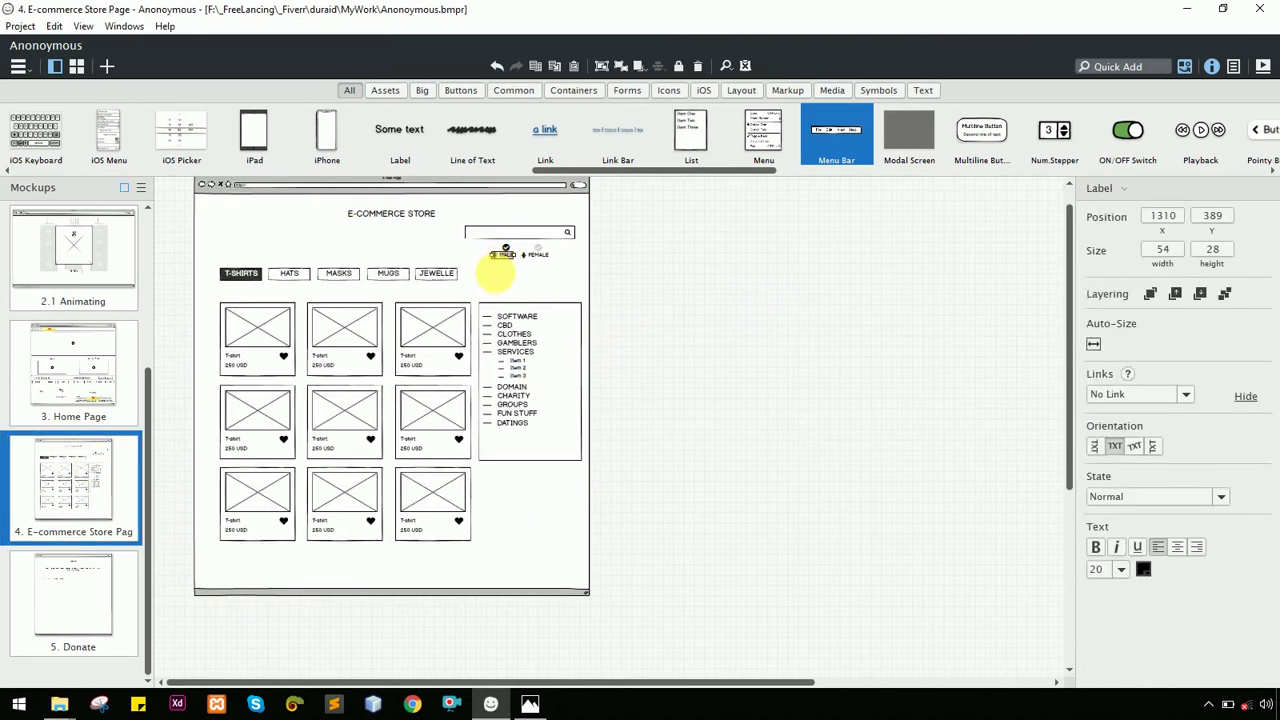
pyautogui.keyDown('shift'); pyautogui.click(500, 254); pyautogui.keyUp('shift')
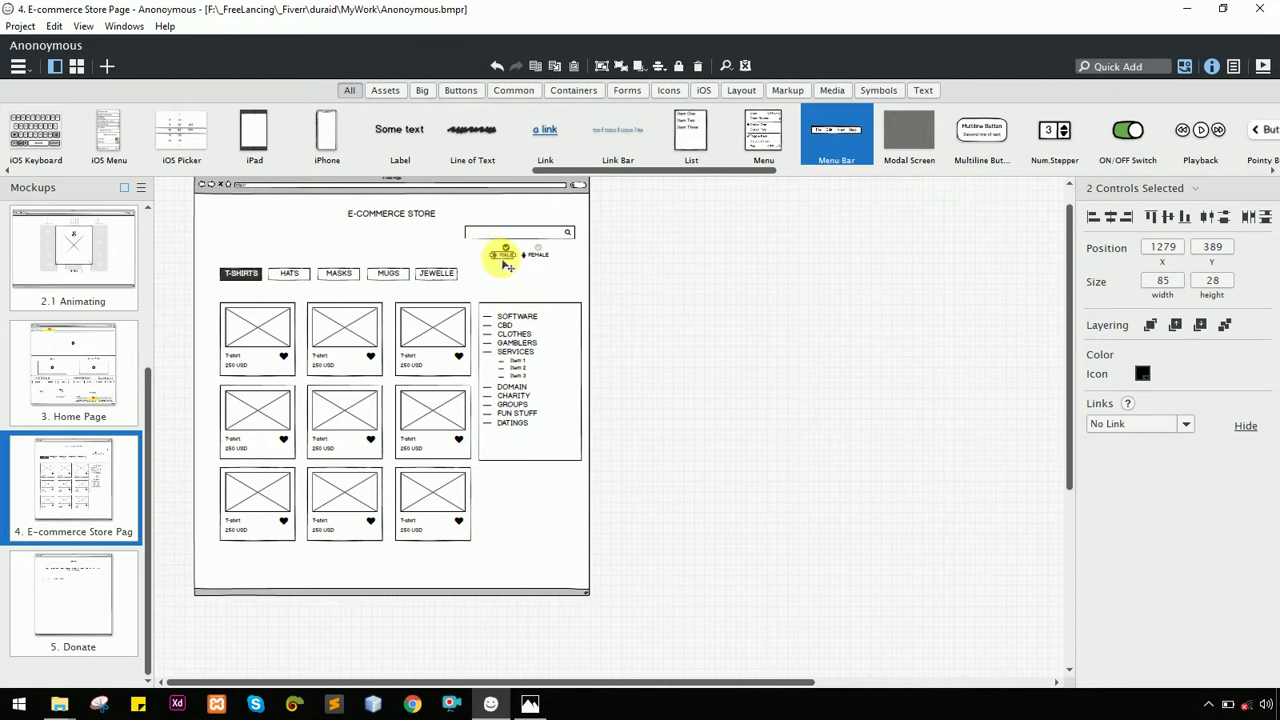
pyautogui.click(687, 272)
pyautogui.click(508, 254)
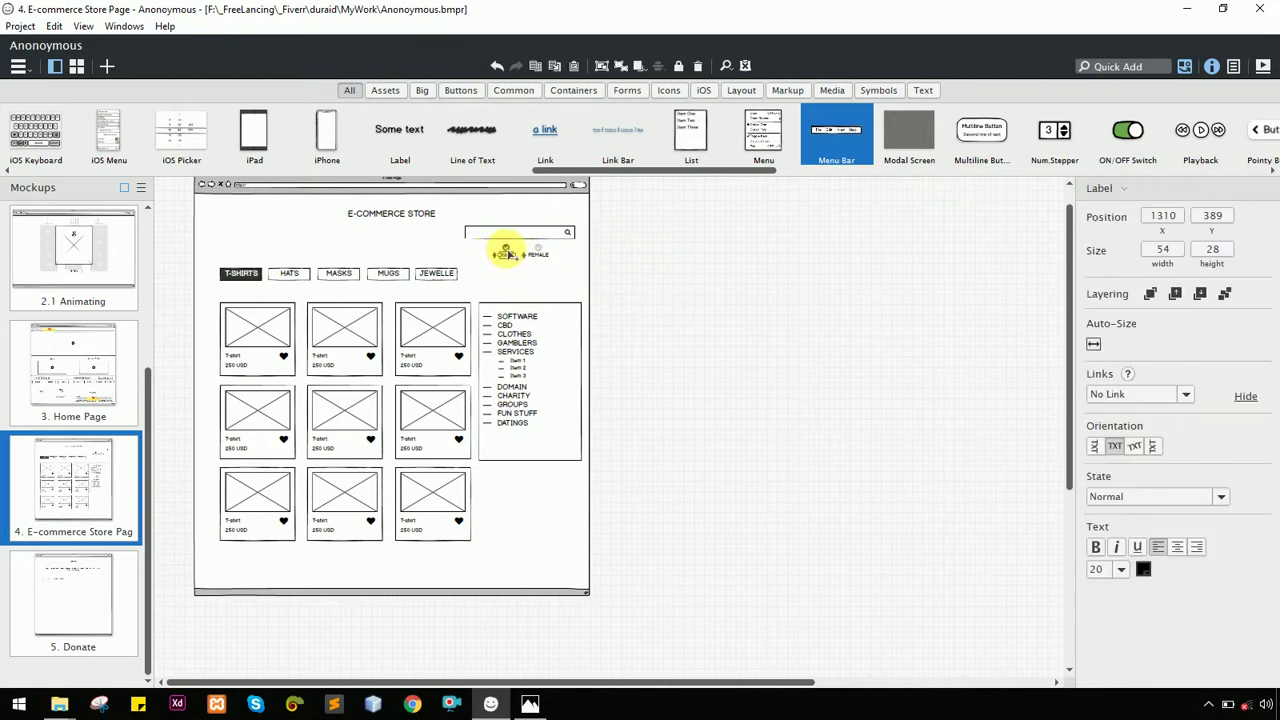
pyautogui.keyDown('shift'); pyautogui.click(508, 254); pyautogui.keyUp('shift')
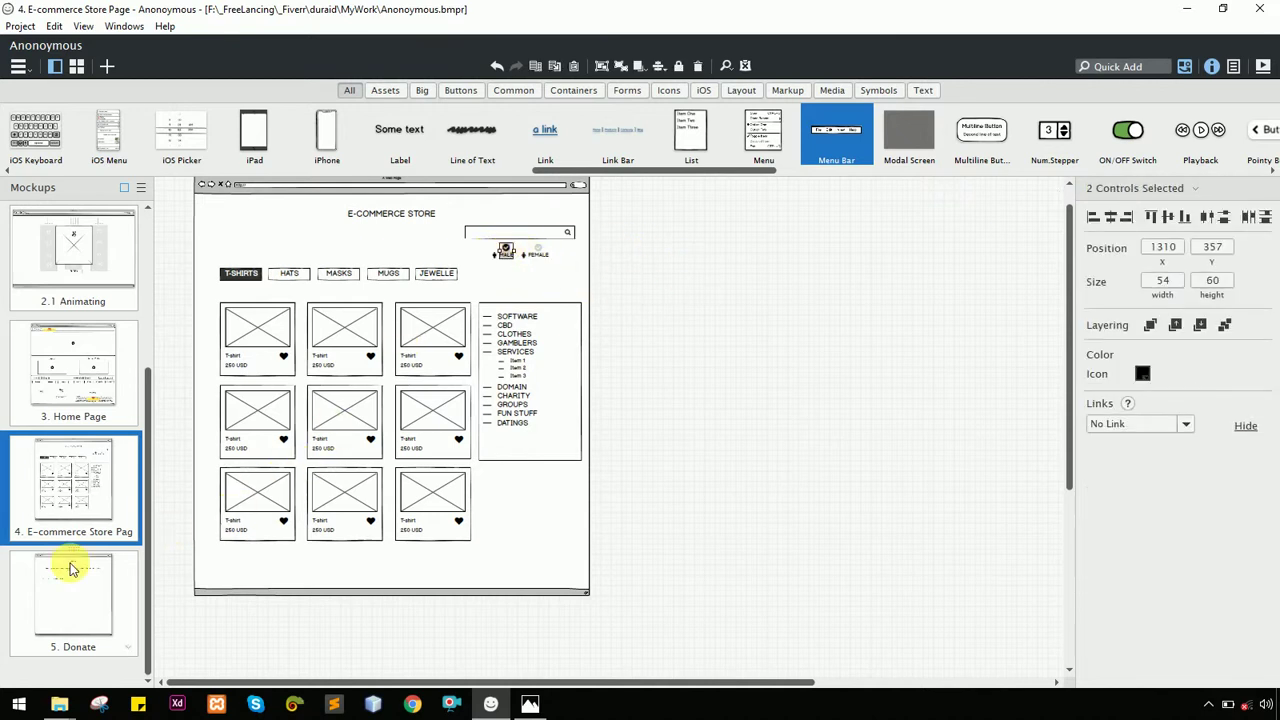
pyautogui.click(84, 596)
pyautogui.click(306, 346)
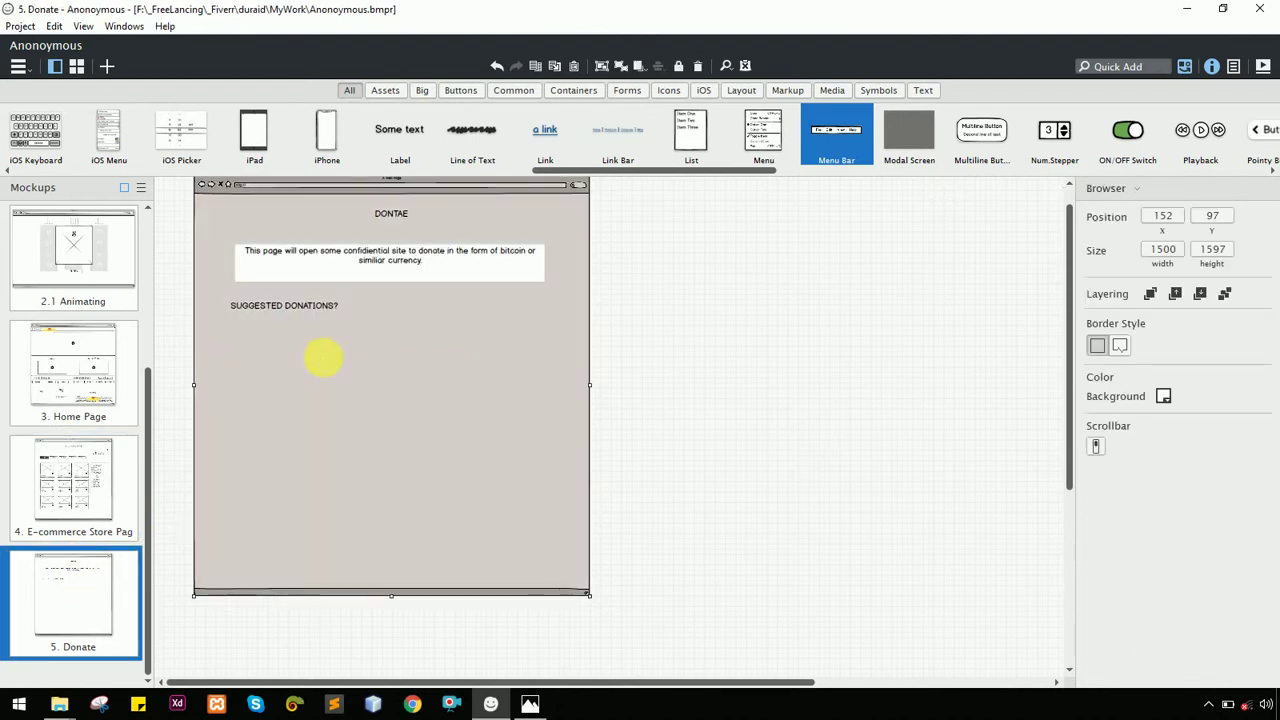
pyautogui.hotkey('ctrl', 'v')
# Place the pasted MALE label and check icon in one row beneath SUGGESTED DONATIONS?, with the icon after the label
pyautogui.moveTo(506, 251); pyautogui.dragTo(365, 344)
pyautogui.click(323, 340)
pyautogui.click(250, 335)
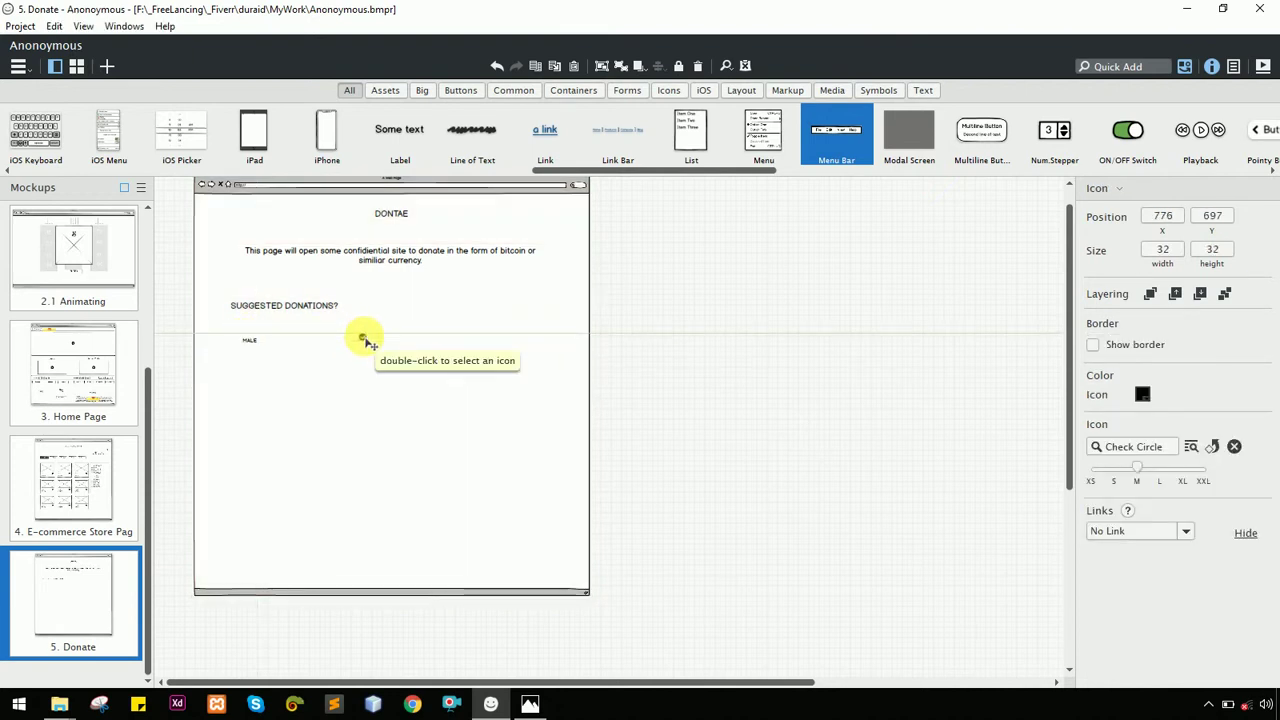
pyautogui.moveTo(250, 340)
pyautogui.mouseDown()
pyautogui.moveTo(300, 345)
pyautogui.moveTo(262, 340)
pyautogui.mouseUp()
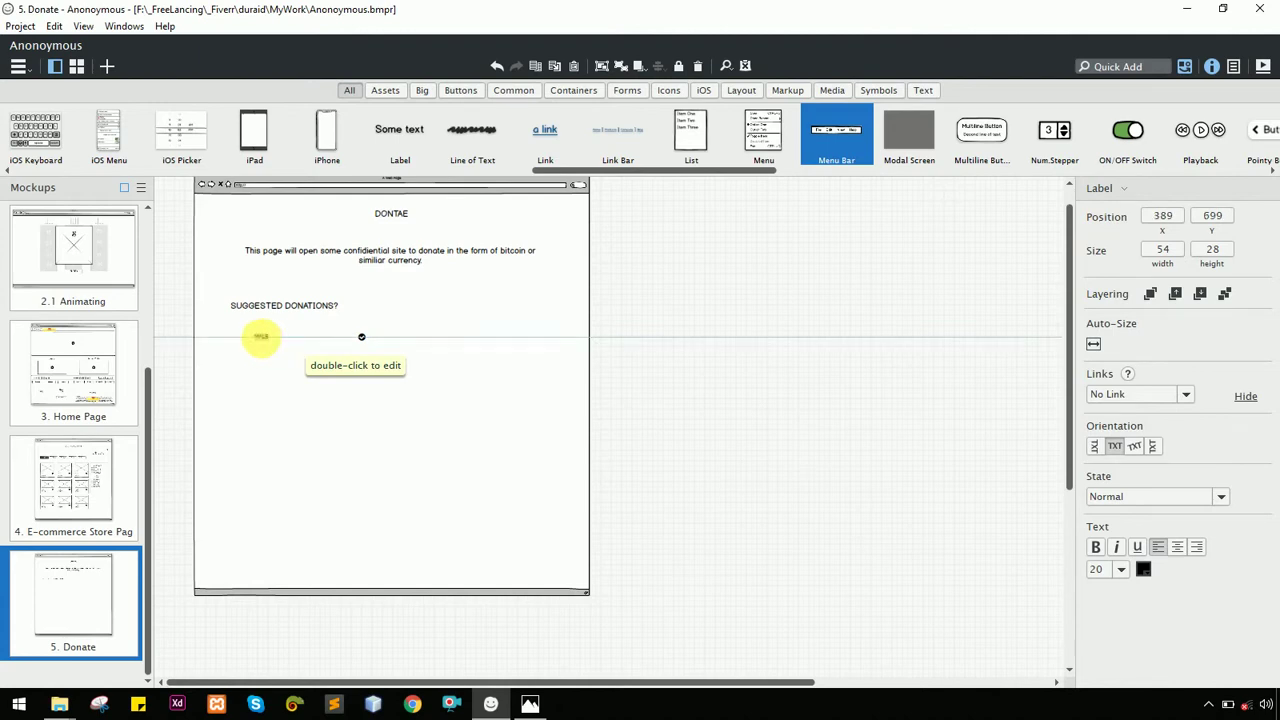
# Set the MALE label's font size to 32 and change its text to "MEMBERSHIPS", as noted in the sketch
pyautogui.hotkey('alt', 'Tab')
pyautogui.hotkey('alt', 'Tab')
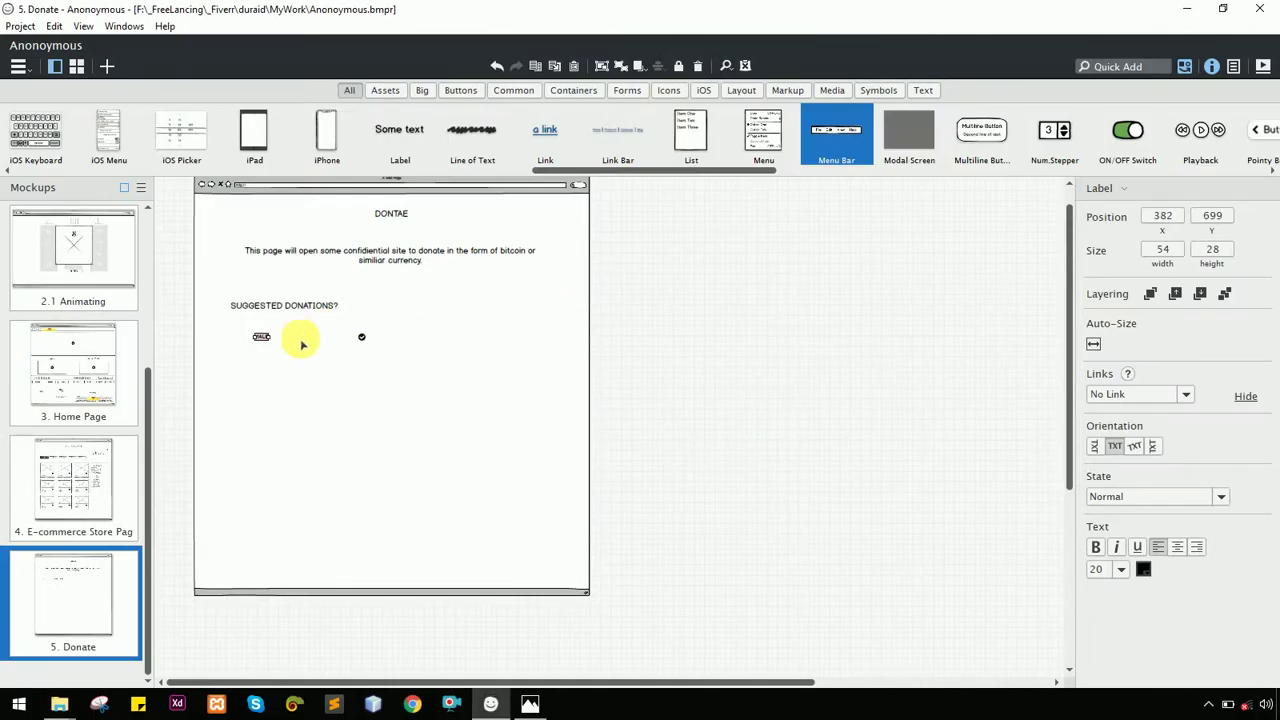
pyautogui.click(1121, 569)
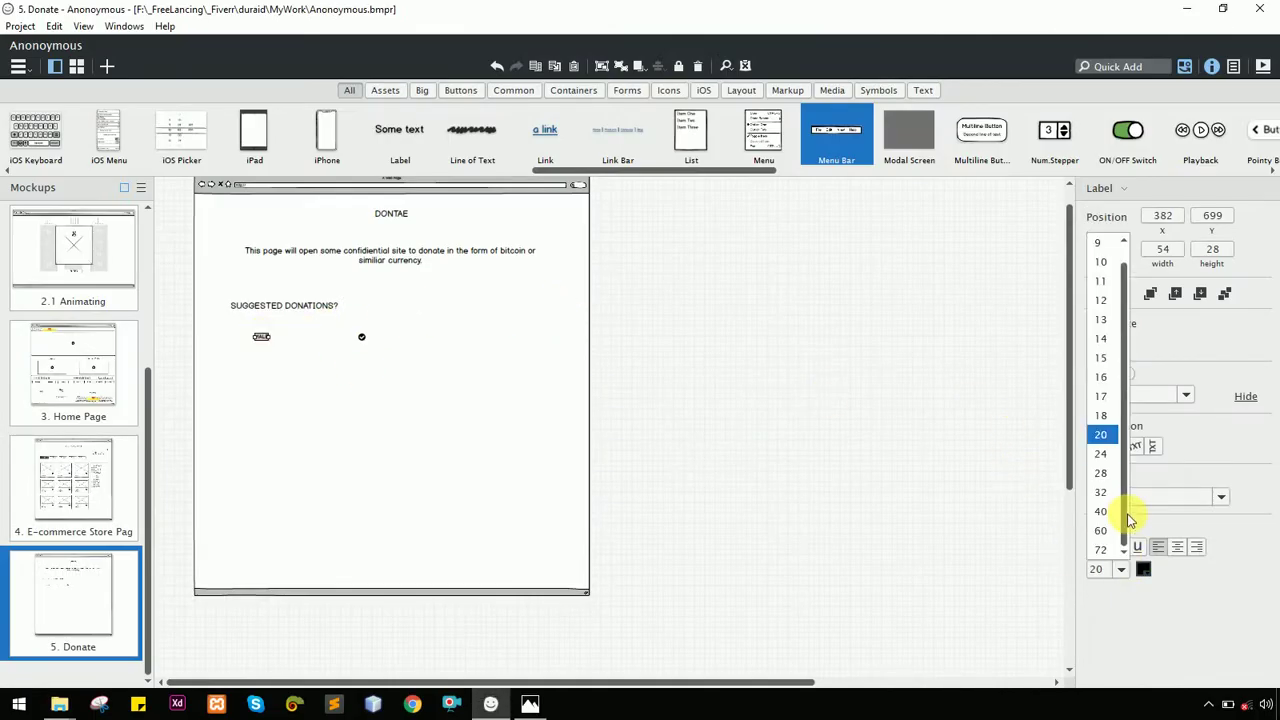
pyautogui.click(1106, 488)
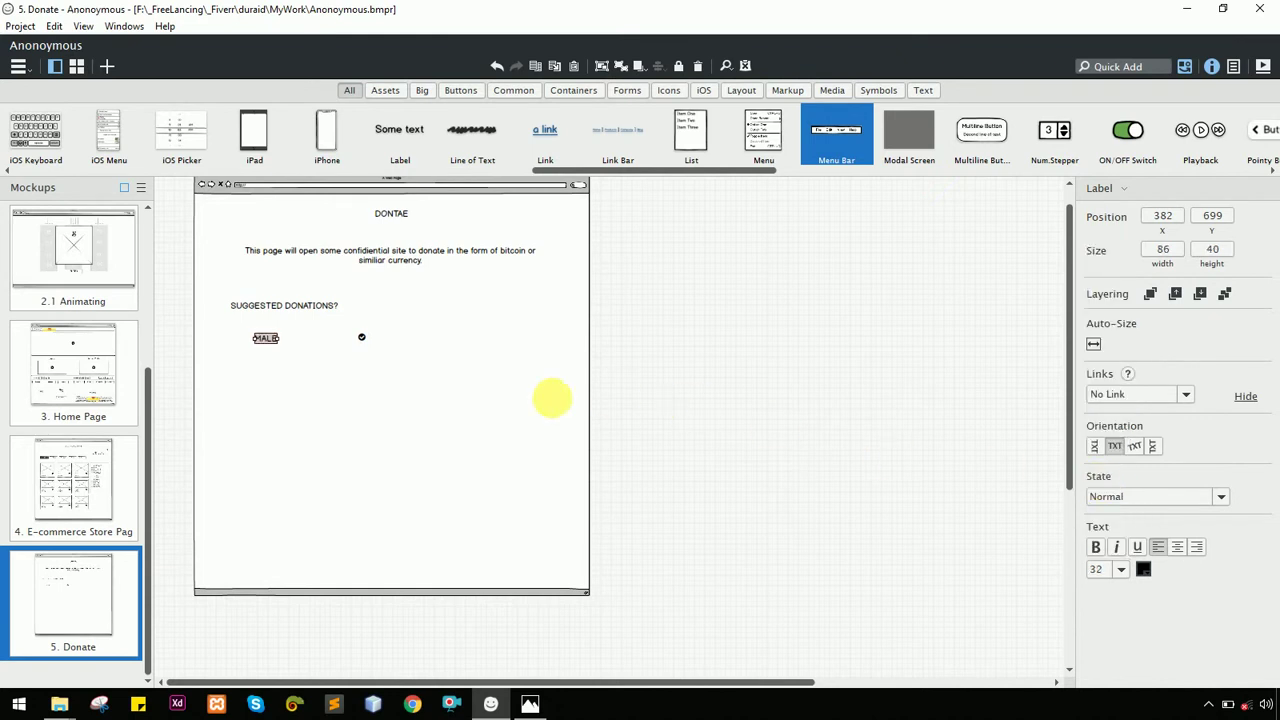
pyautogui.doubleClick(266, 338)
pyautogui.write('MEMBERSHIPS')
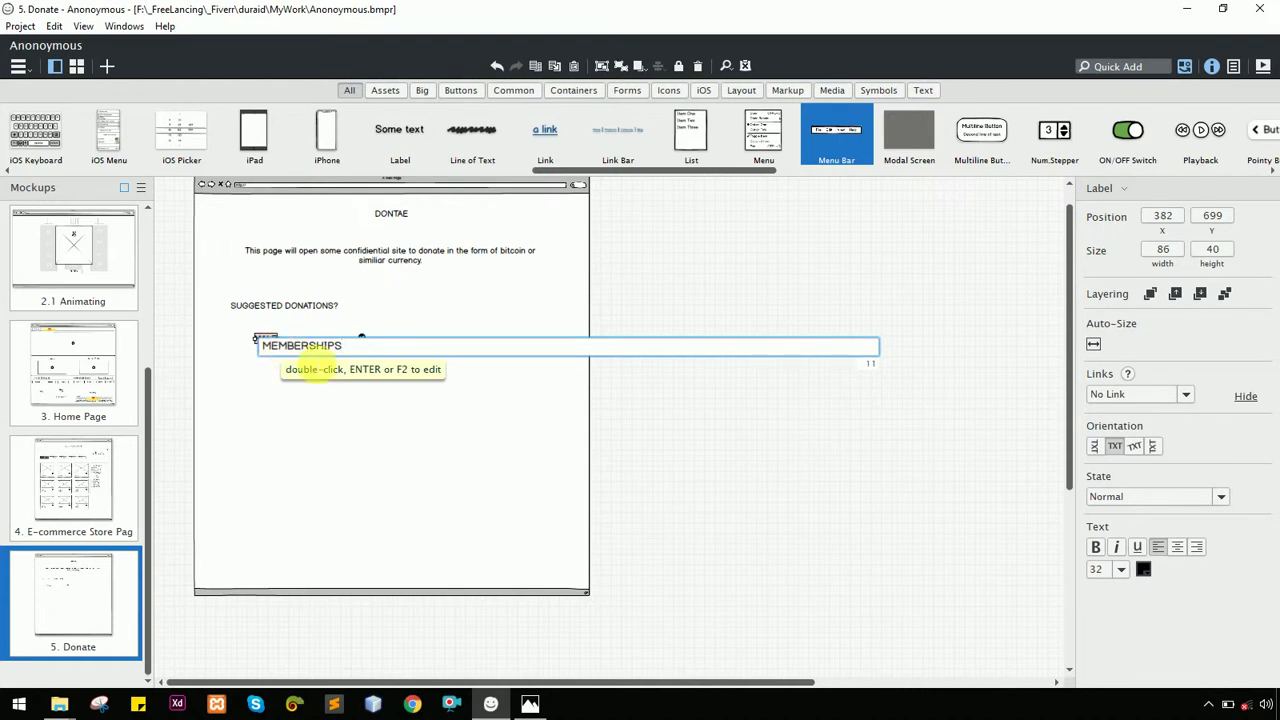
pyautogui.click(362, 340)
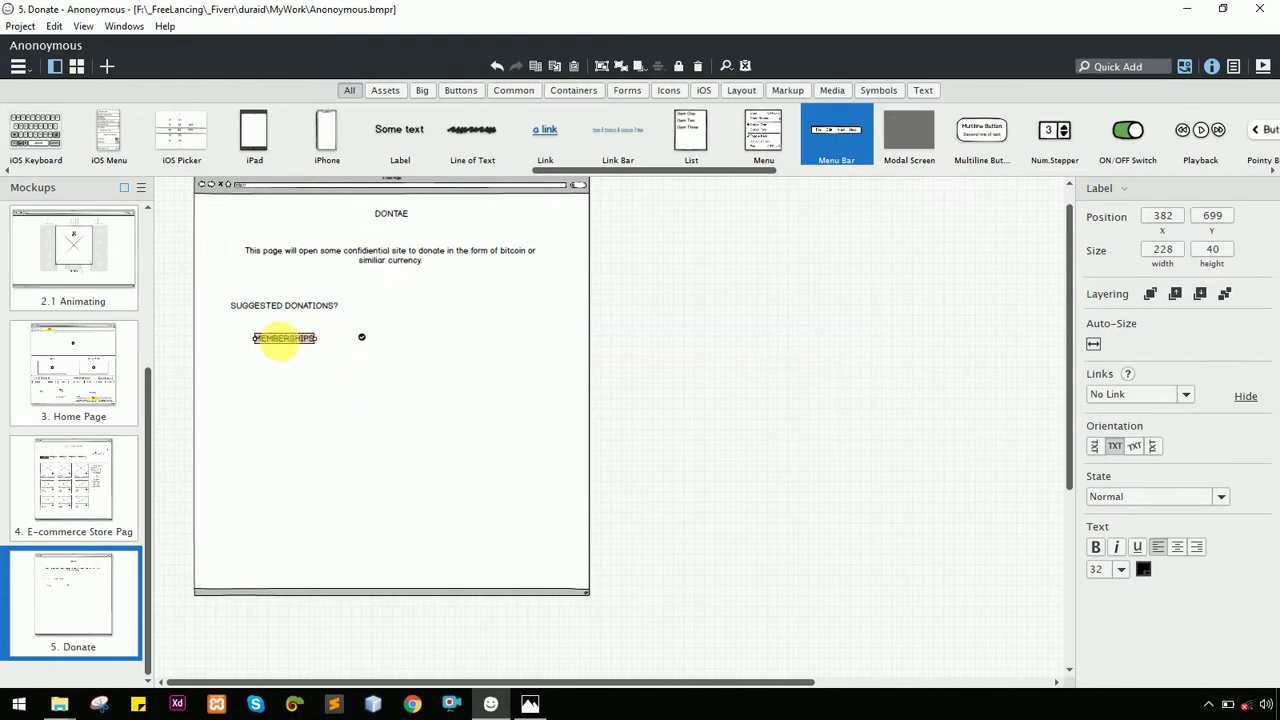
# Enlarge the check icon to size L and replace it with the solid circled right arrow, searching the icon library for "NEXT"
pyautogui.click(362, 340)
pyautogui.click(1160, 476)
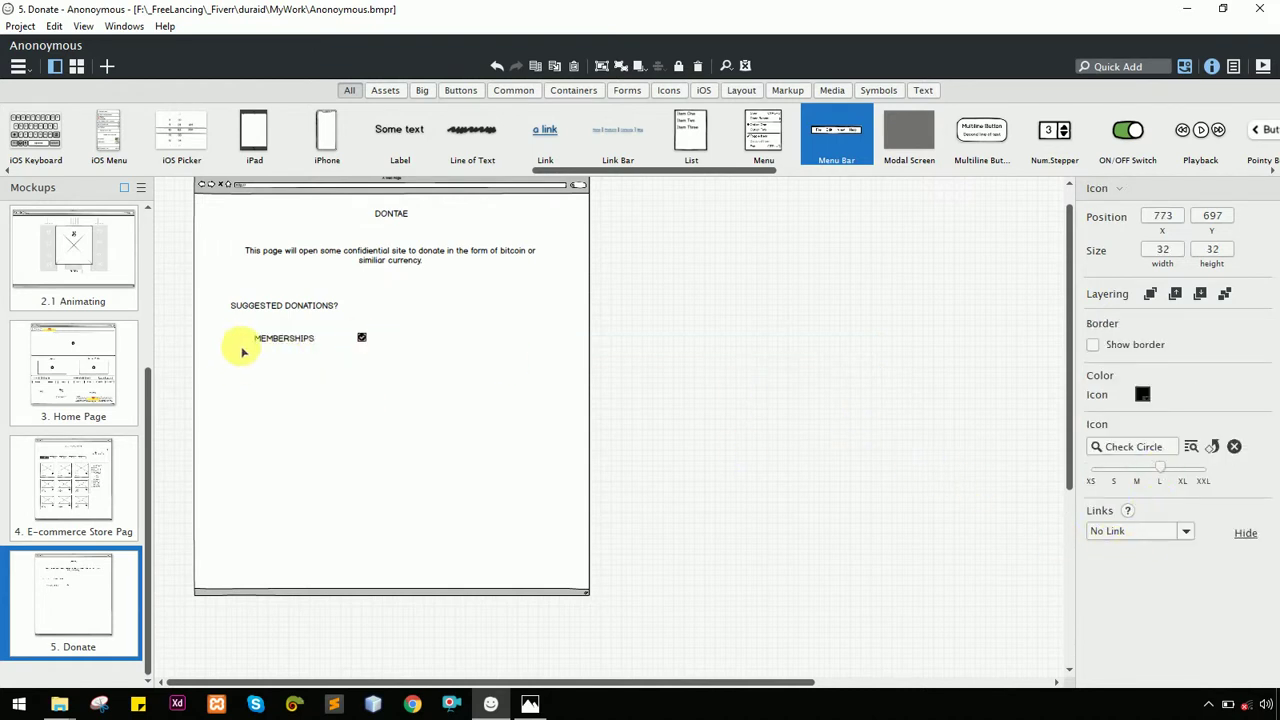
pyautogui.hotkey('ctrl', '=')
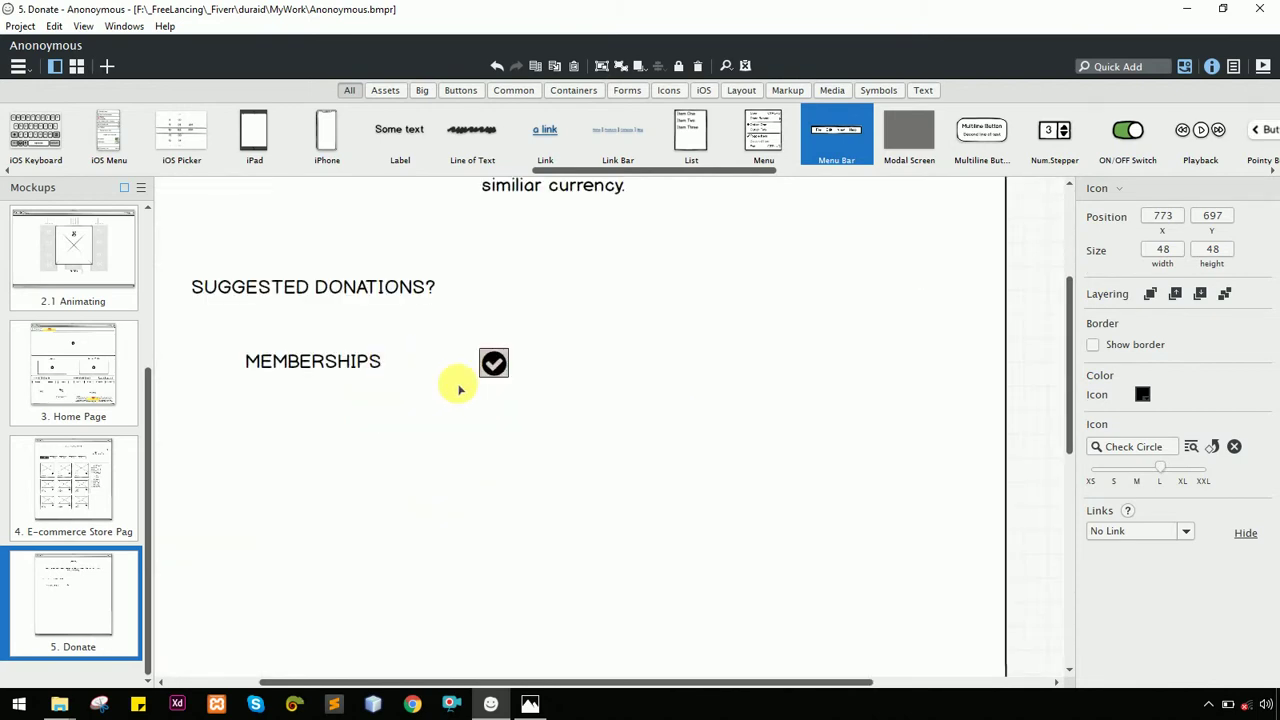
pyautogui.doubleClick(492, 368)
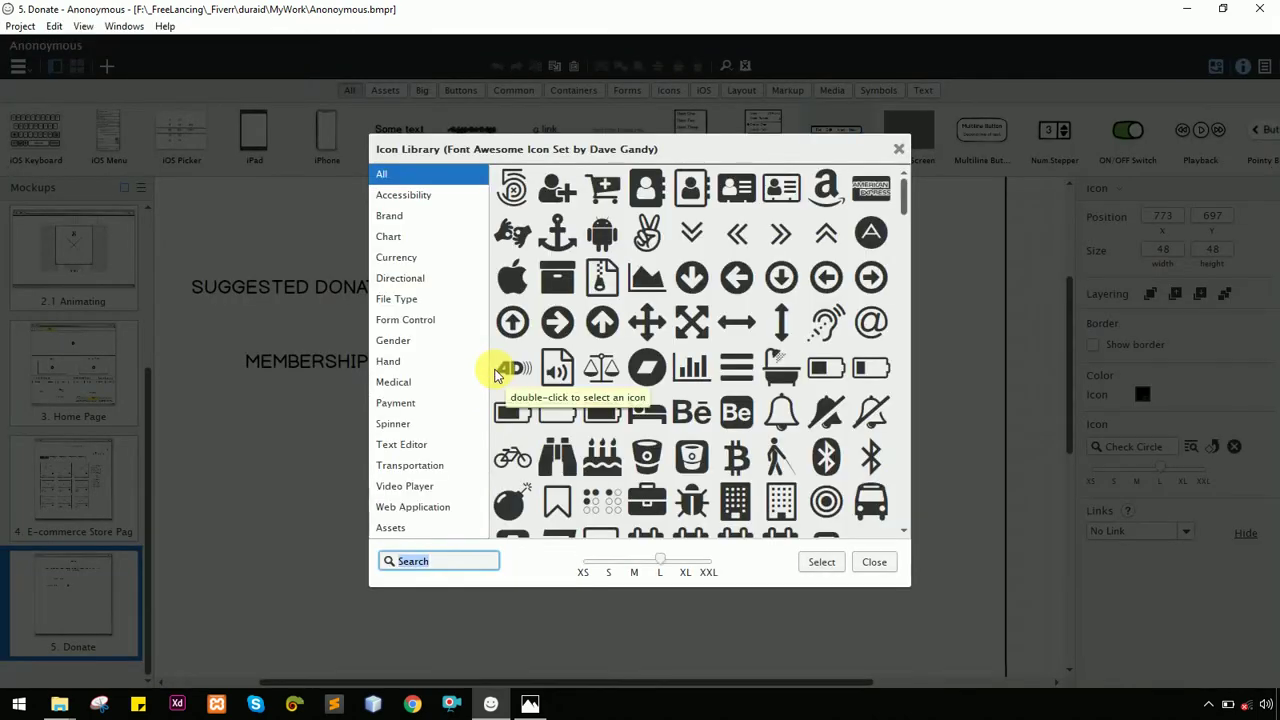
pyautogui.write('NEXT')
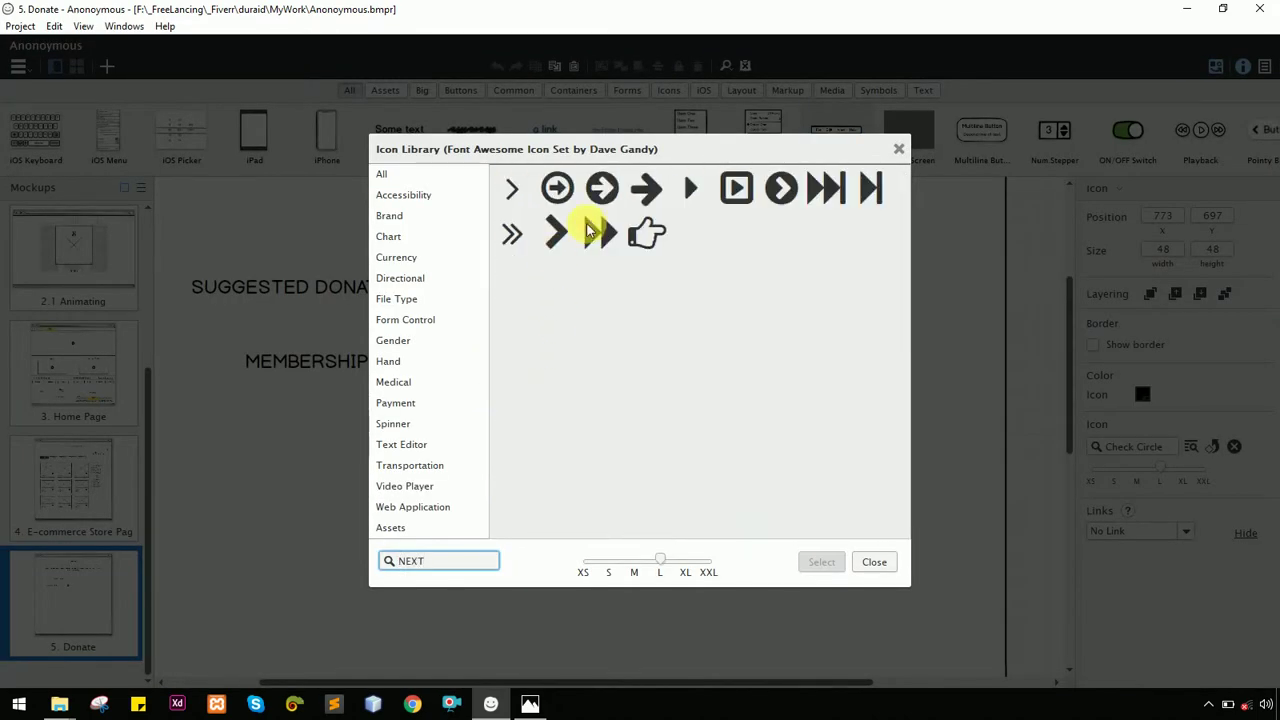
pyautogui.doubleClick(601, 192)
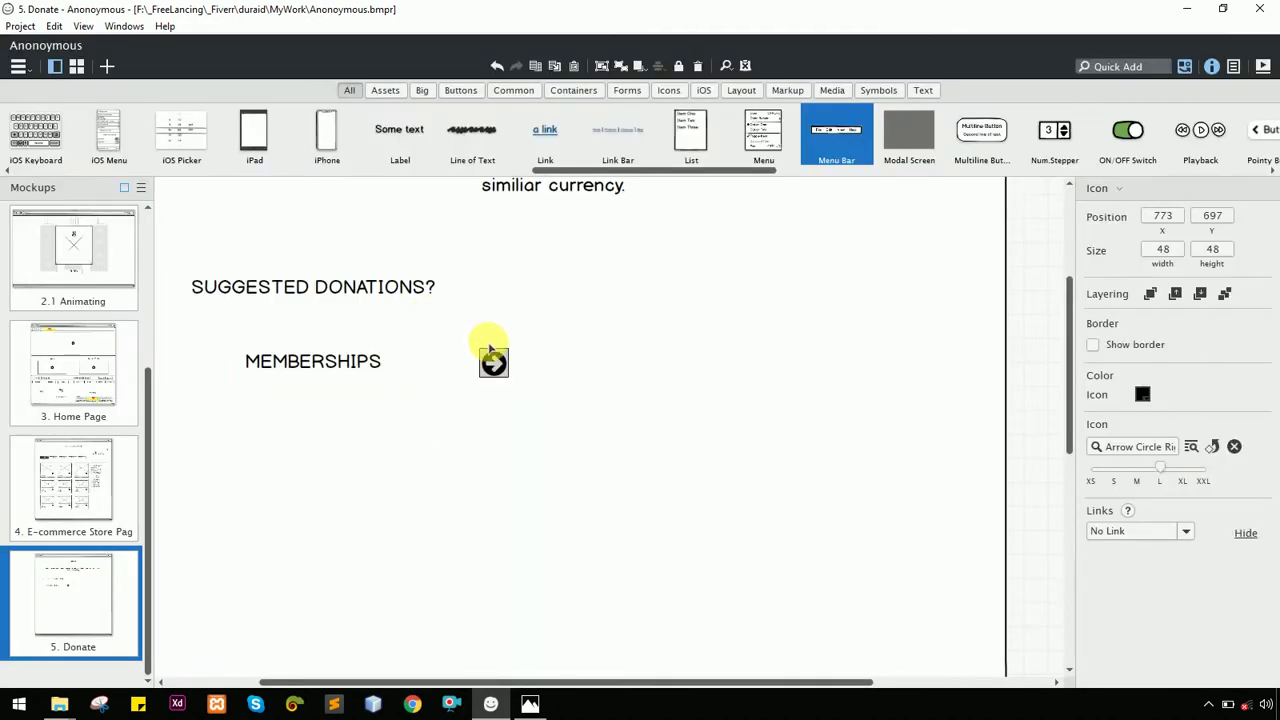
# Move the arrow icon closer to MEMBERSHIPS, and shift the label and icon together to about X 1006, Y 712
pyautogui.moveTo(482, 372); pyautogui.dragTo(432, 370)
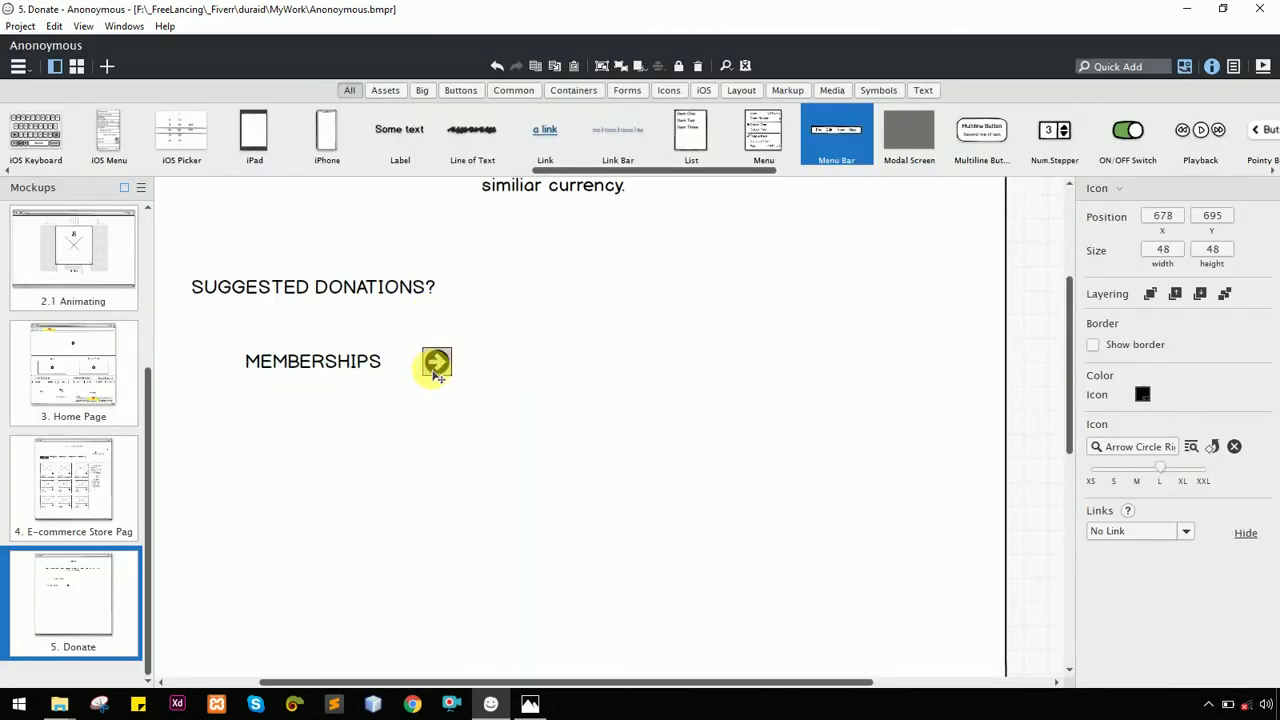
pyautogui.click(313, 368)
pyautogui.keyDown('shift'); pyautogui.click(436, 363); pyautogui.keyUp('shift')
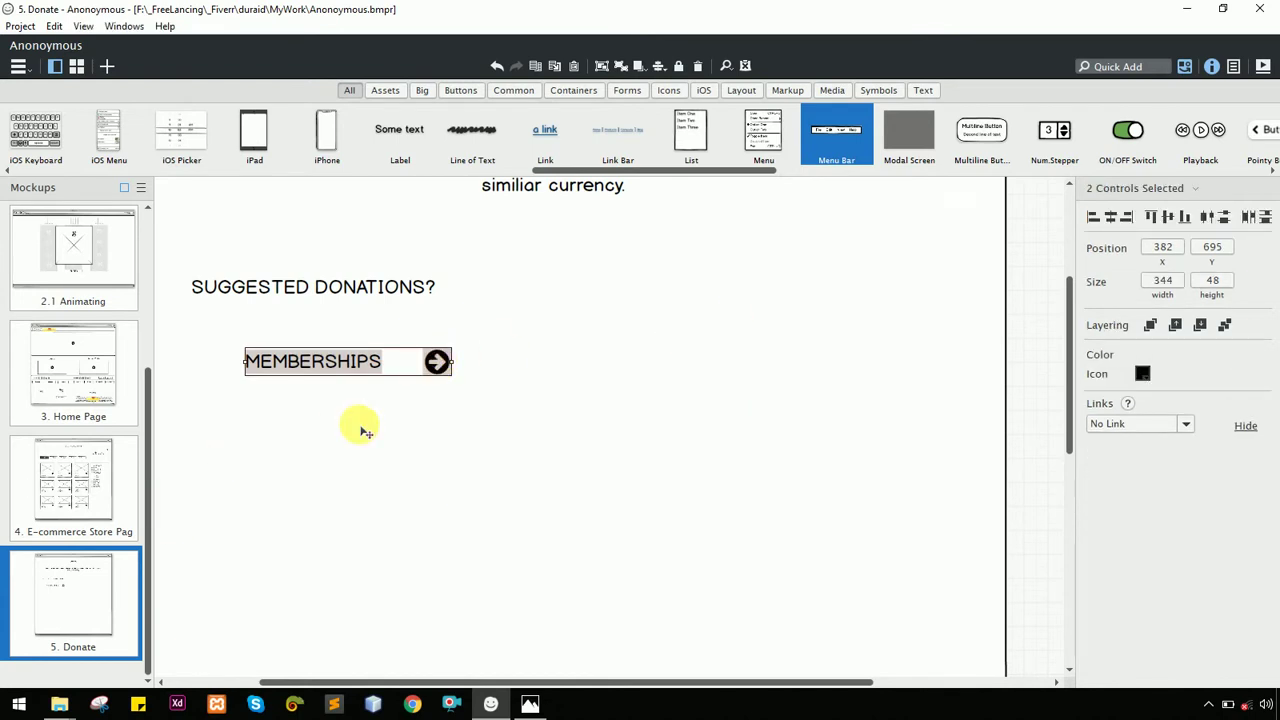
pyautogui.click(536, 397)
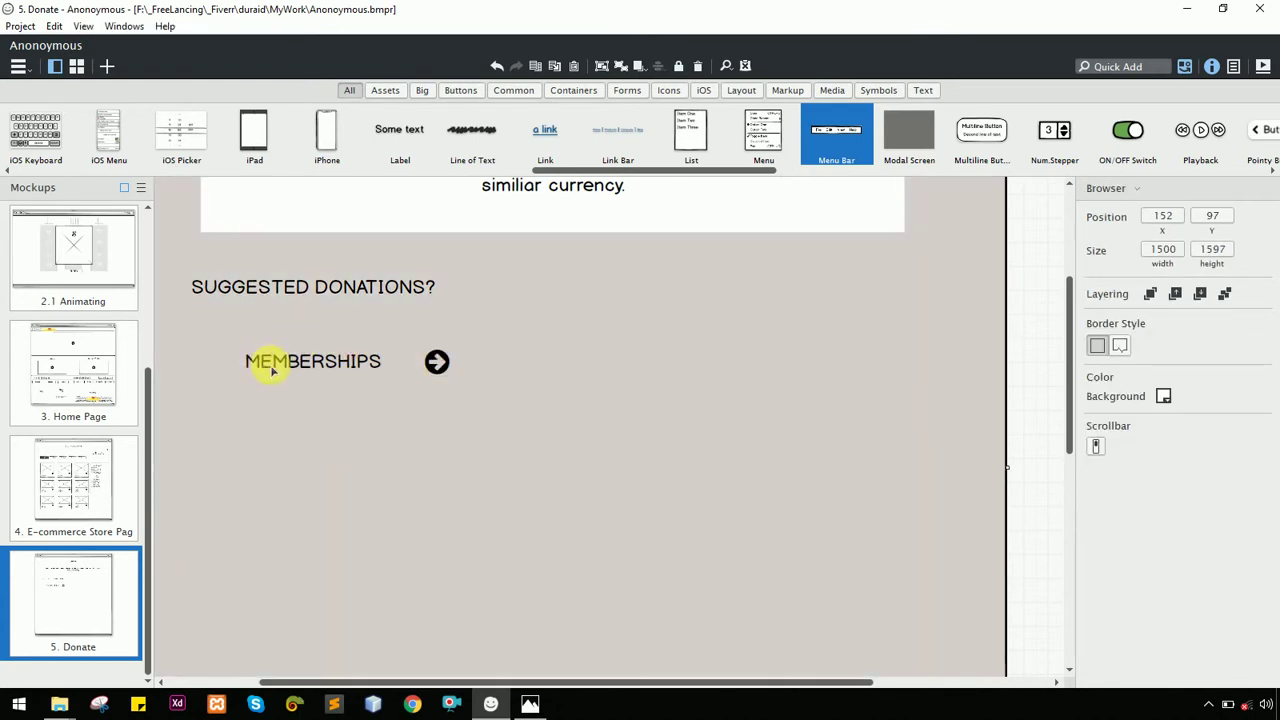
pyautogui.click(342, 361)
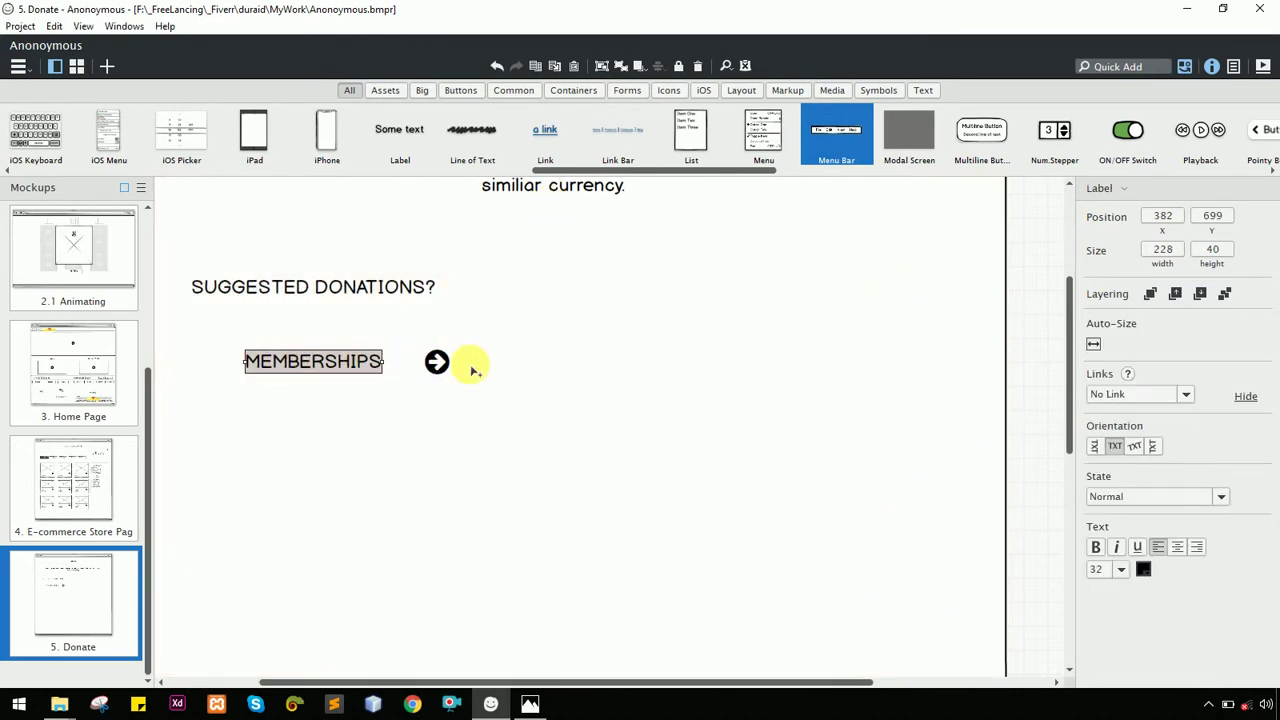
pyautogui.keyDown('shift'); pyautogui.click(440, 362); pyautogui.keyUp('shift')
pyautogui.moveTo(448, 366); pyautogui.dragTo(817, 372)
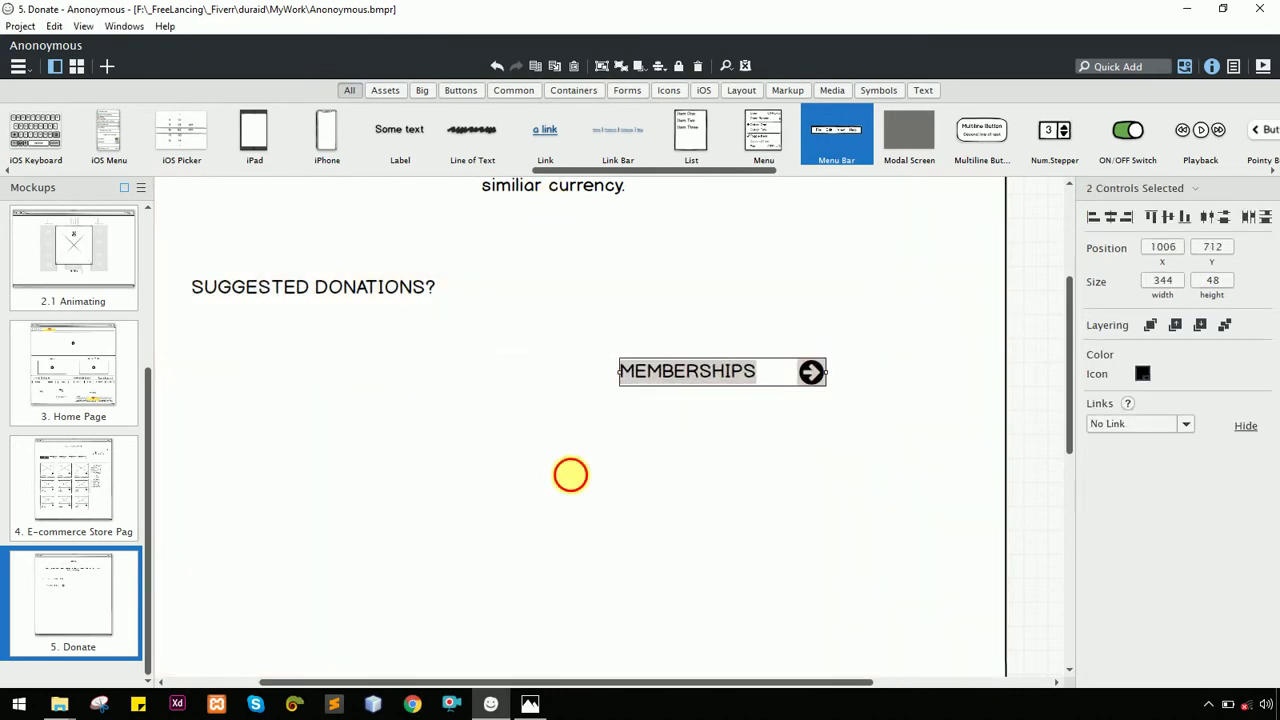
# Add a rectangle beneath SUGGESTED DONATIONS? at about X 351, Y 674, sized about 425 by 127
pyautogui.click(575, 481)
pyautogui.write('TE')
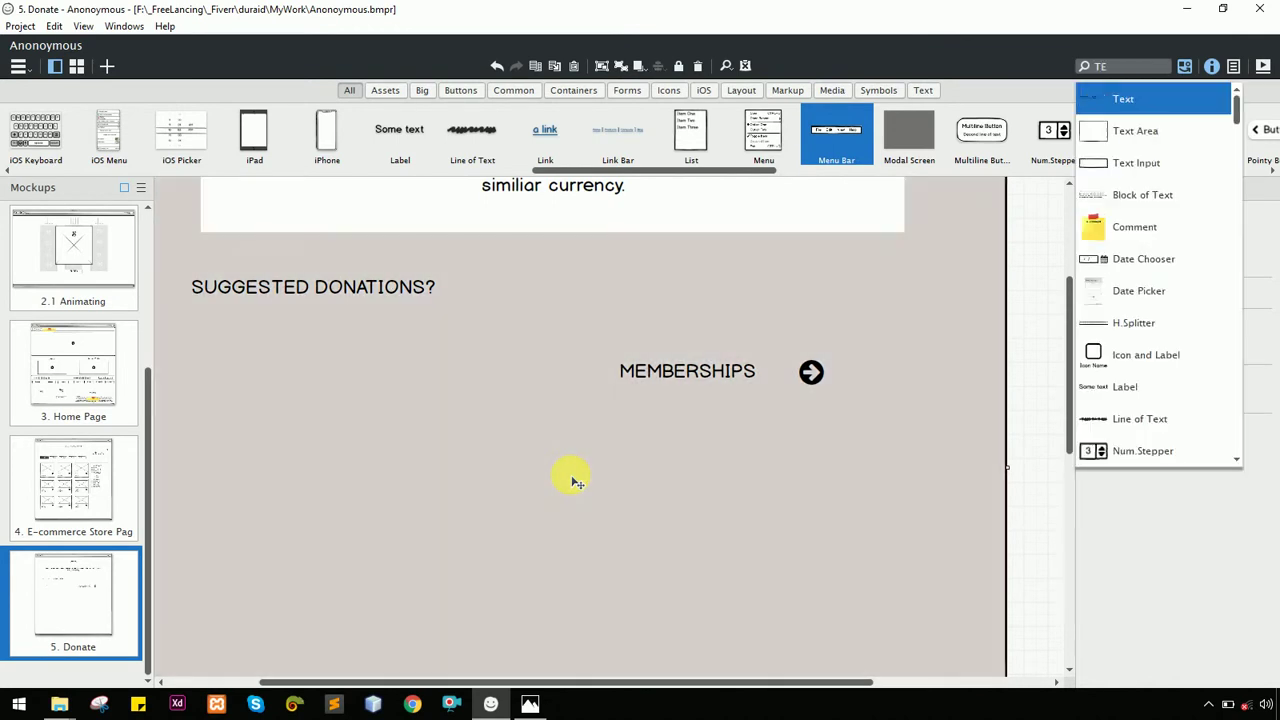
pyautogui.press('BackSpace')
pyautogui.press('BackSpace')
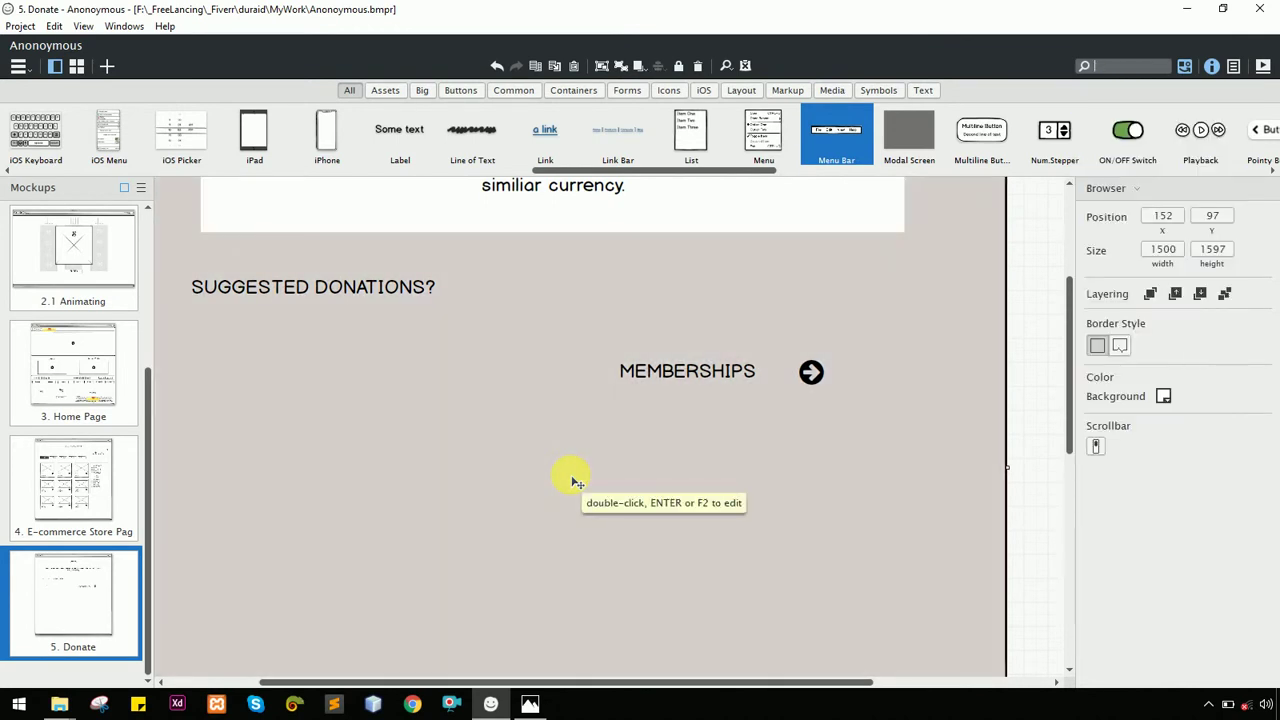
pyautogui.write('rect')
pyautogui.press('Return')
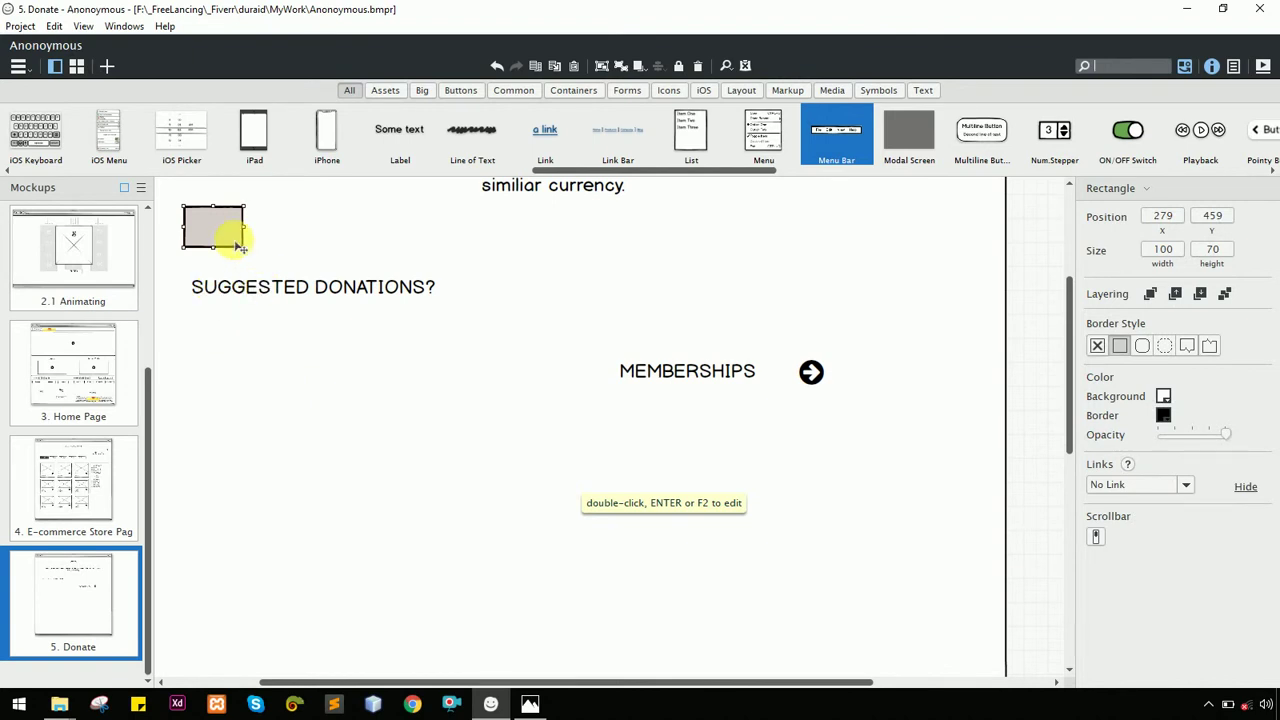
pyautogui.moveTo(217, 229); pyautogui.dragTo(488, 418)
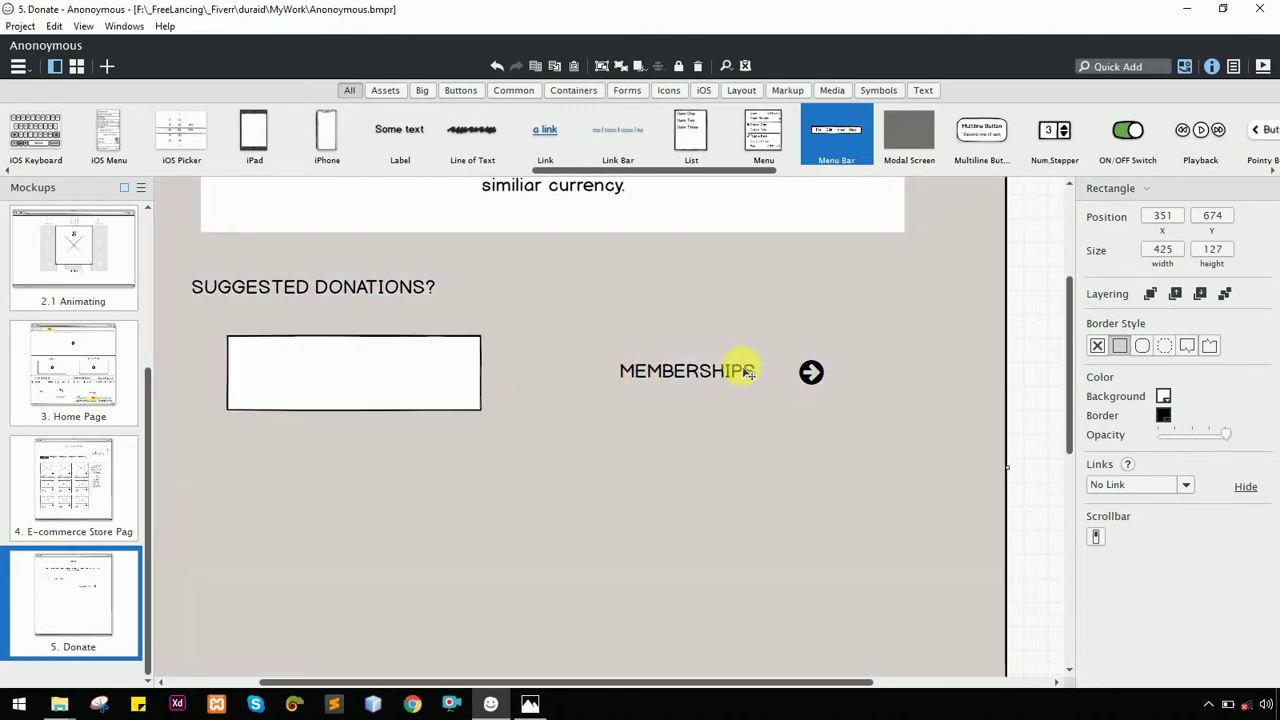
# Add a circle shape of about 79 by 78 over the rectangle's upper-right corner, at about X 700, Y 632
pyautogui.click(811, 372)
pyautogui.click(379, 387)
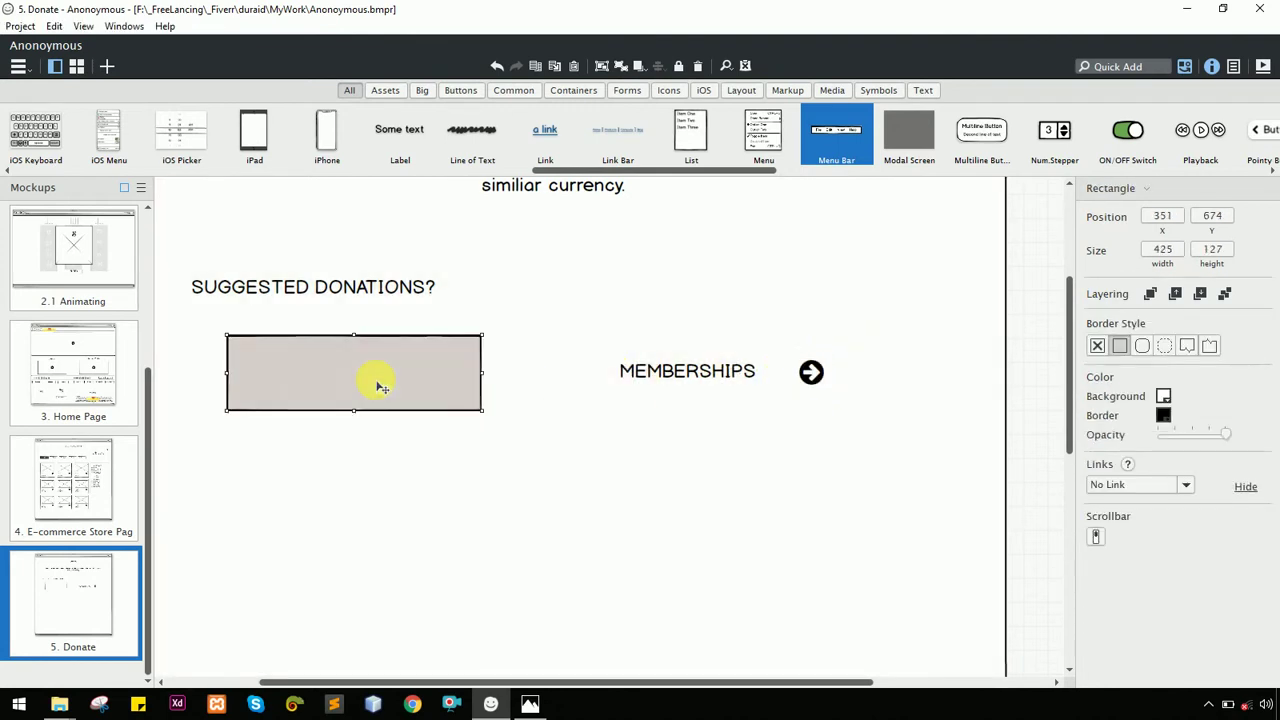
pyautogui.write('shape')
pyautogui.press('Return')
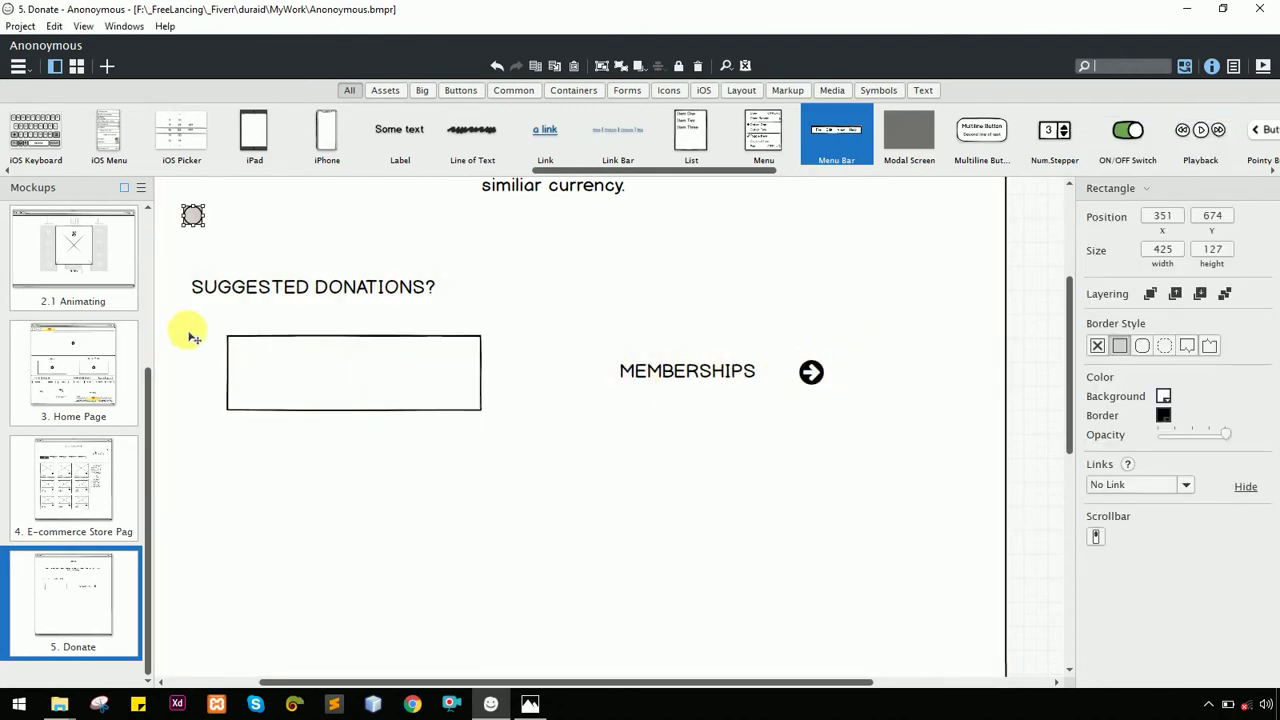
pyautogui.moveTo(207, 232); pyautogui.dragTo(458, 332)
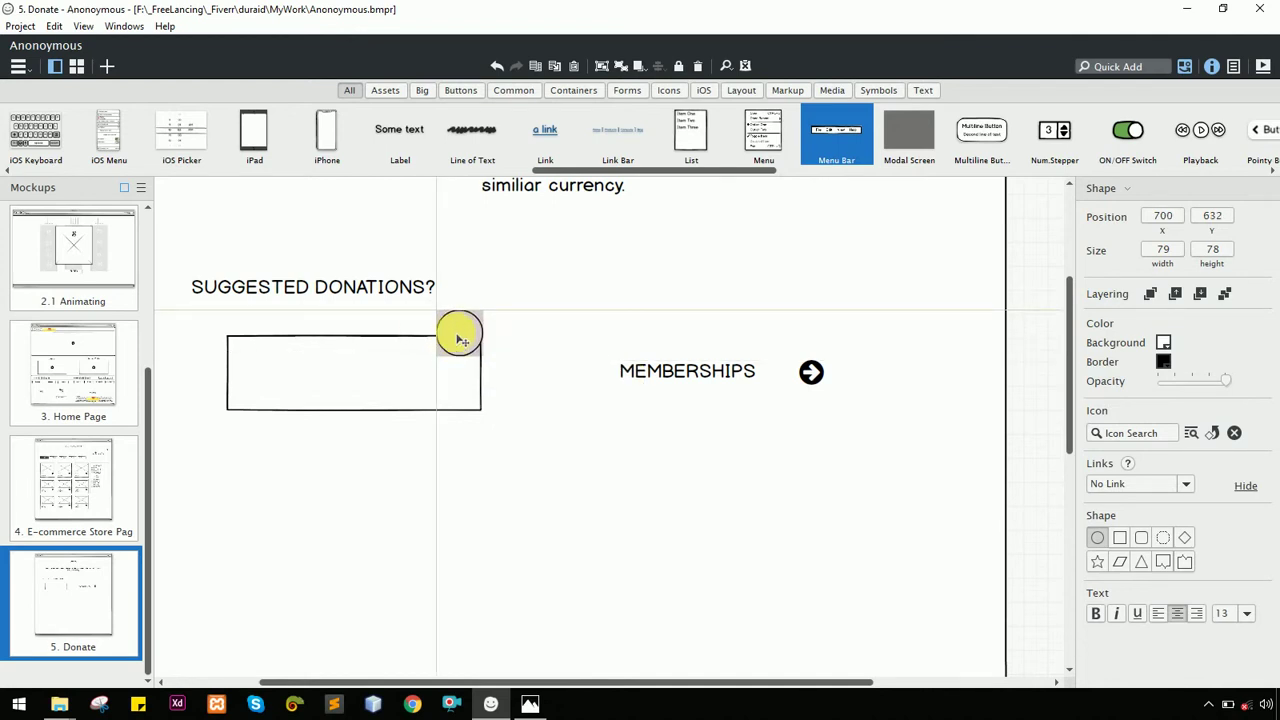
pyautogui.click(530, 325)
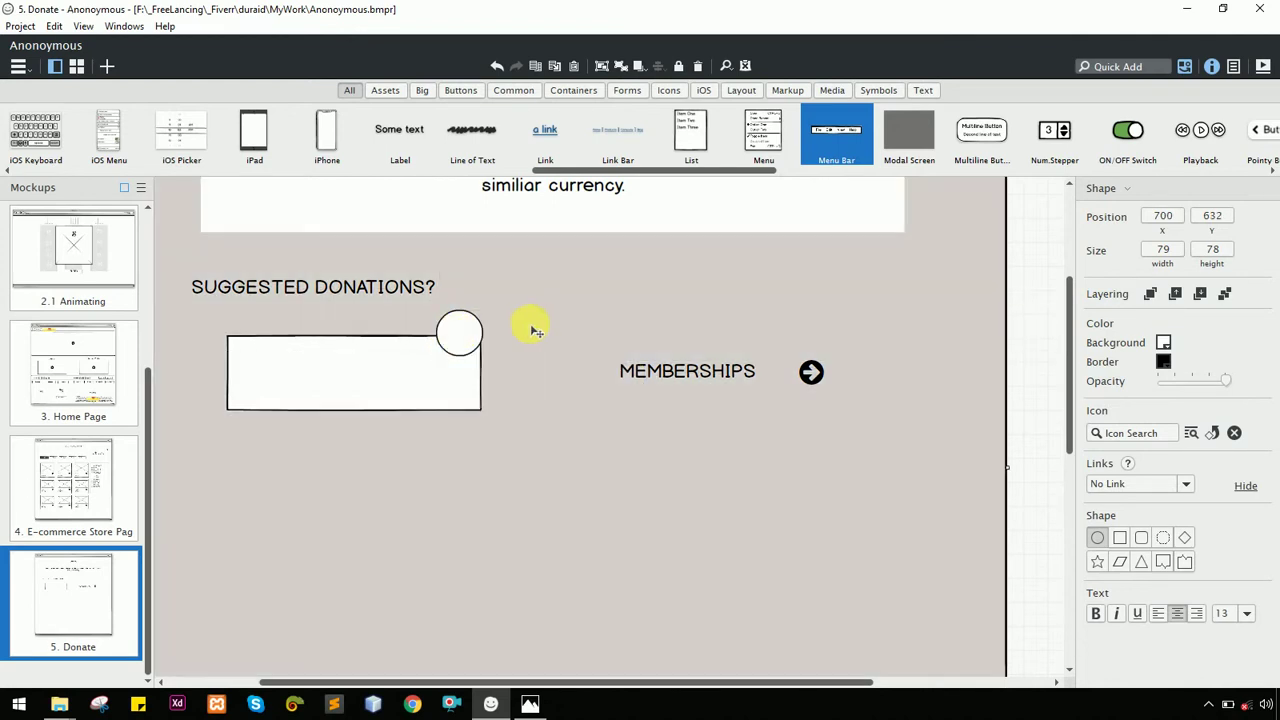
# Copy the SUGGESTED DONATIONS? label to about X 626, Y 651 and change the copy's text to "1"
pyautogui.click(397, 290)
pyautogui.moveTo(400, 287); pyautogui.dragTo(592, 343)
pyautogui.doubleClick(592, 343)
pyautogui.press('BackSpace')
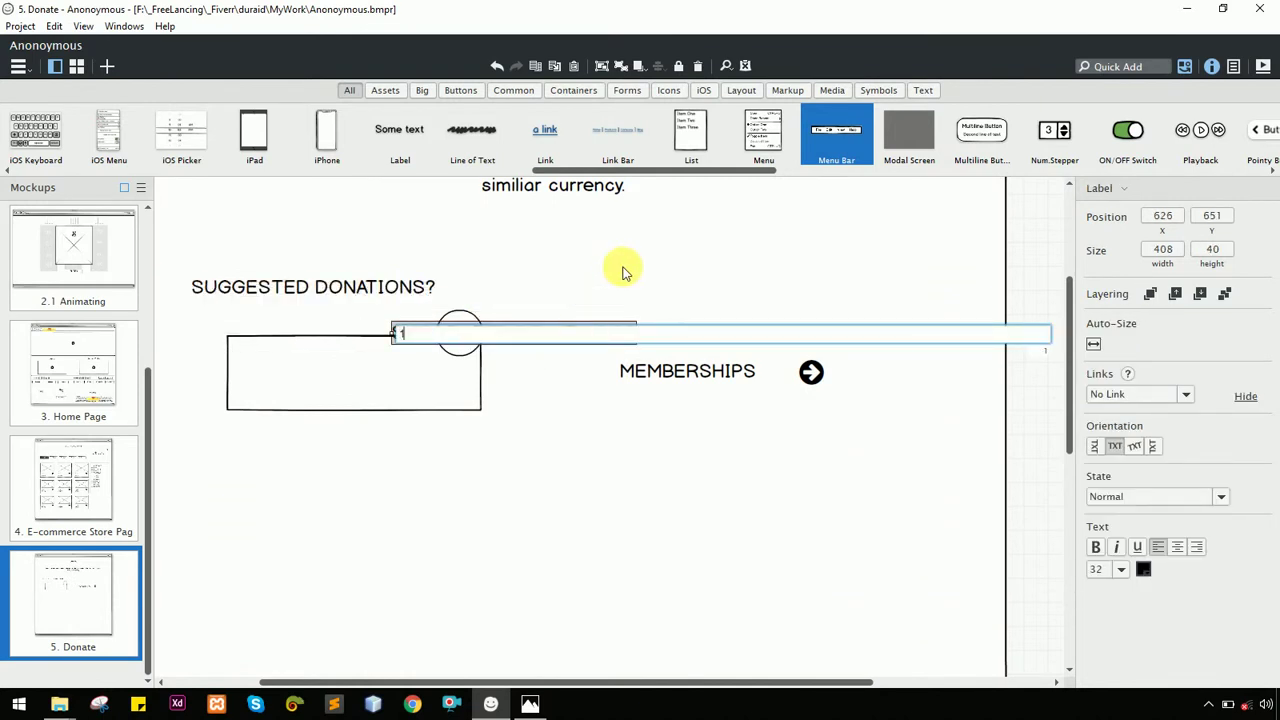
pyautogui.press('Return')
# Center the number 1 label inside the circle at X 731, Y 651 and make it bold
pyautogui.hotkey('shift', 'Right')
pyautogui.hotkey('shift', 'Right')
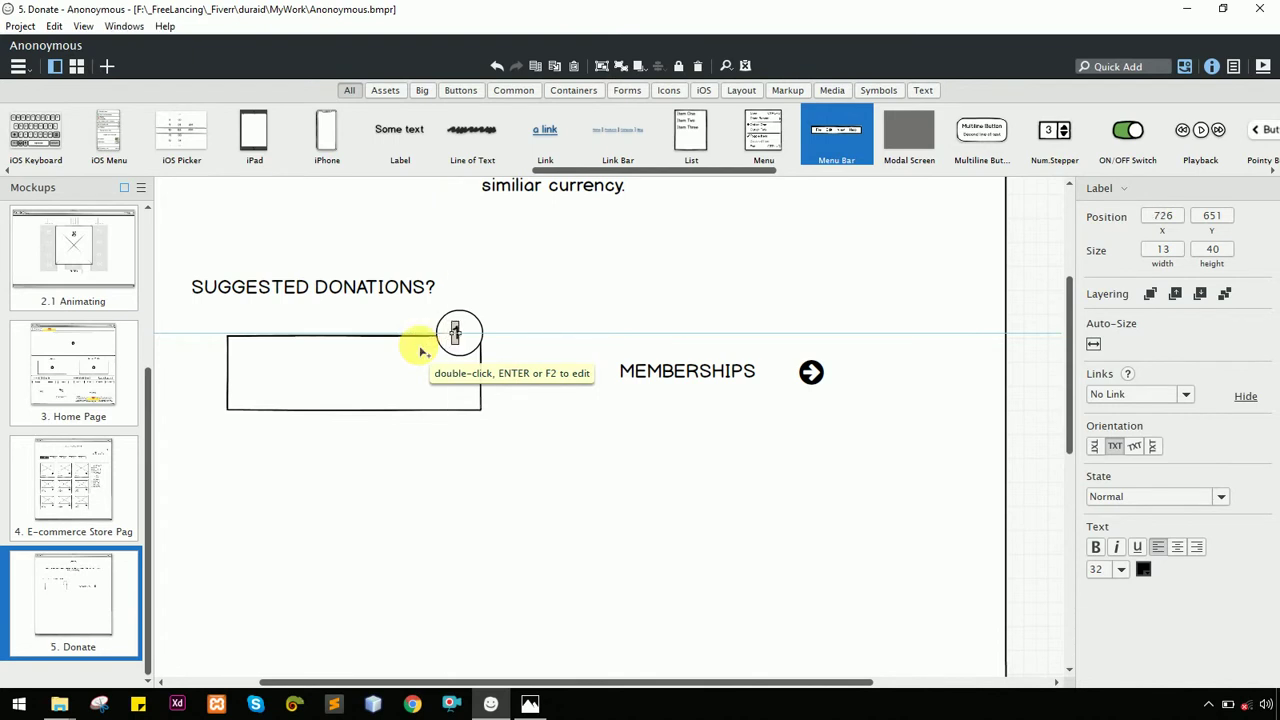
pyautogui.press('Right')
pyautogui.press('Right')
pyautogui.press('Right')
pyautogui.press('Right')
pyautogui.press('Right')
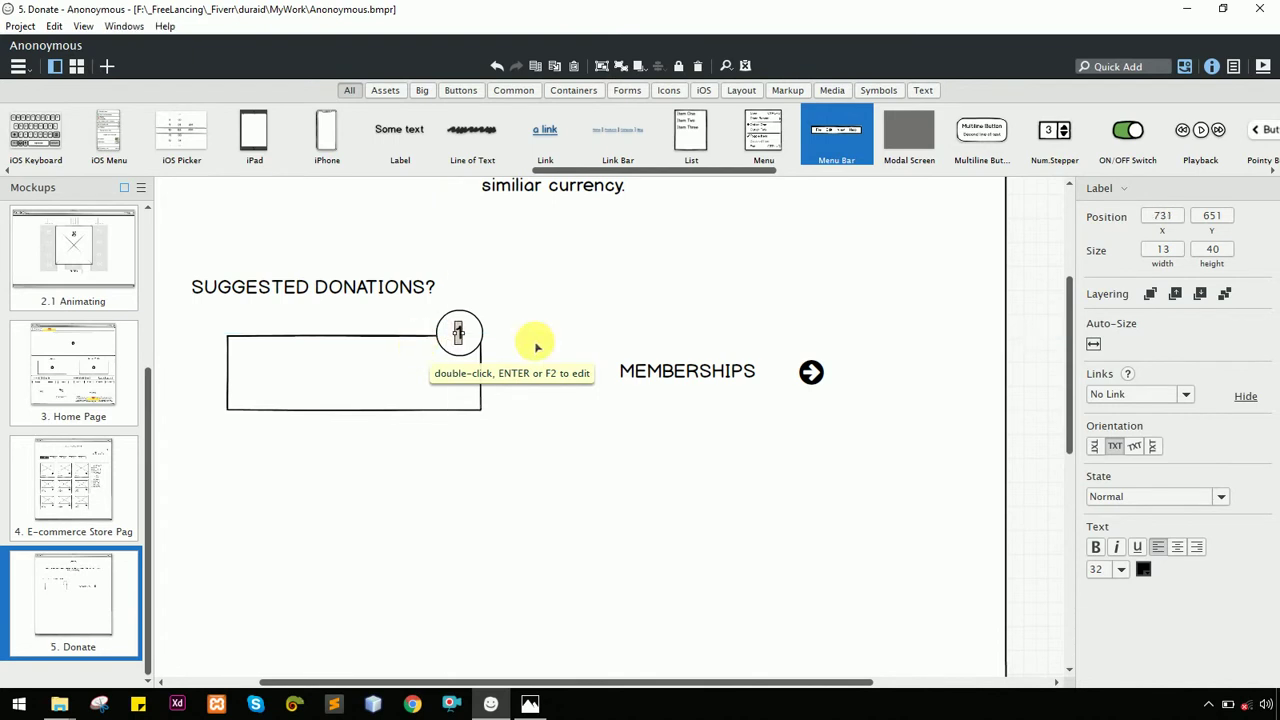
pyautogui.click(581, 309)
# Move the MEMBERSHIPS label together with its arrow icon into the rectangle, at about X 391, Y 713
pyautogui.click(414, 366)
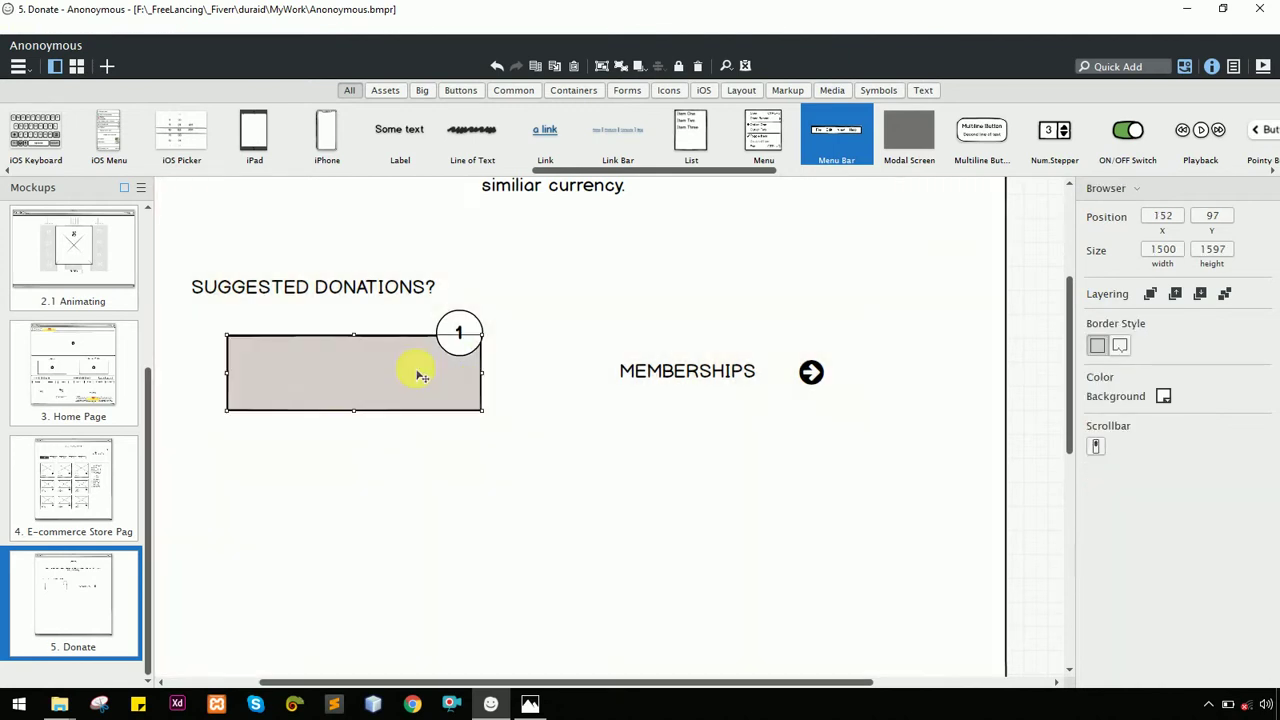
pyautogui.click(700, 371)
pyautogui.keyDown('shift'); pyautogui.click(811, 372); pyautogui.keyUp('shift')
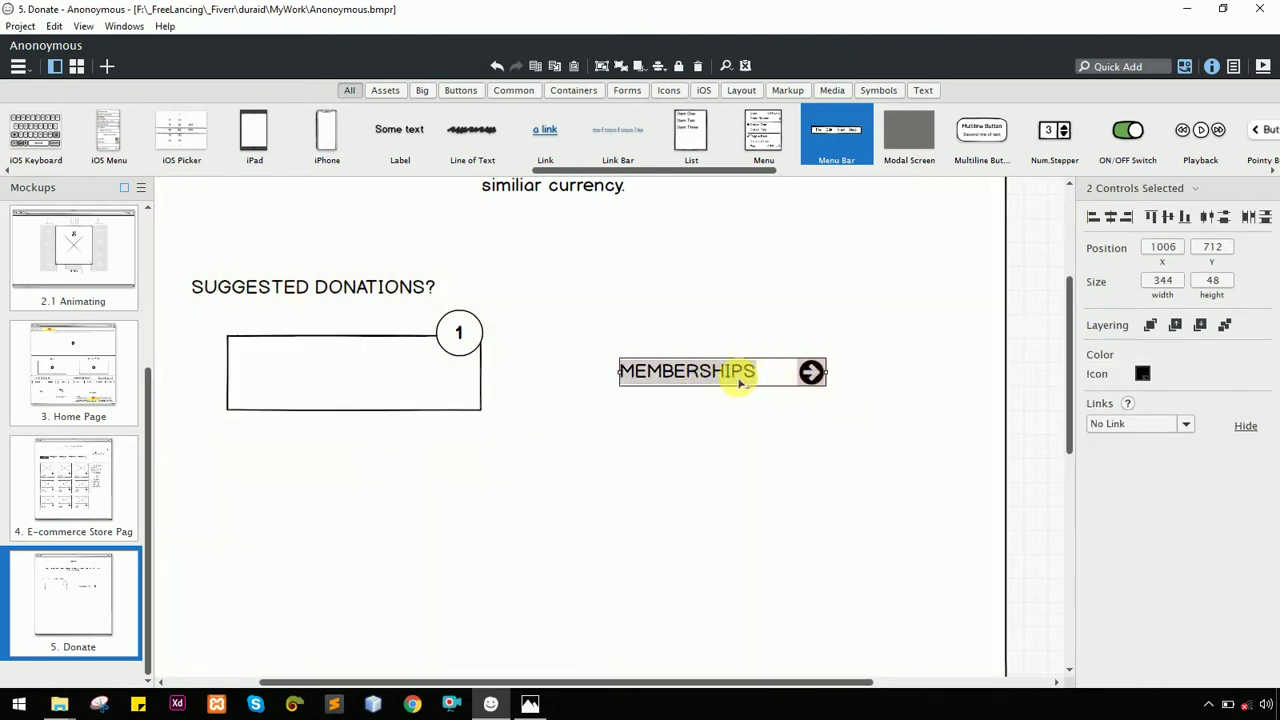
pyautogui.moveTo(738, 380); pyautogui.dragTo(362, 383)
pyautogui.click(529, 380)
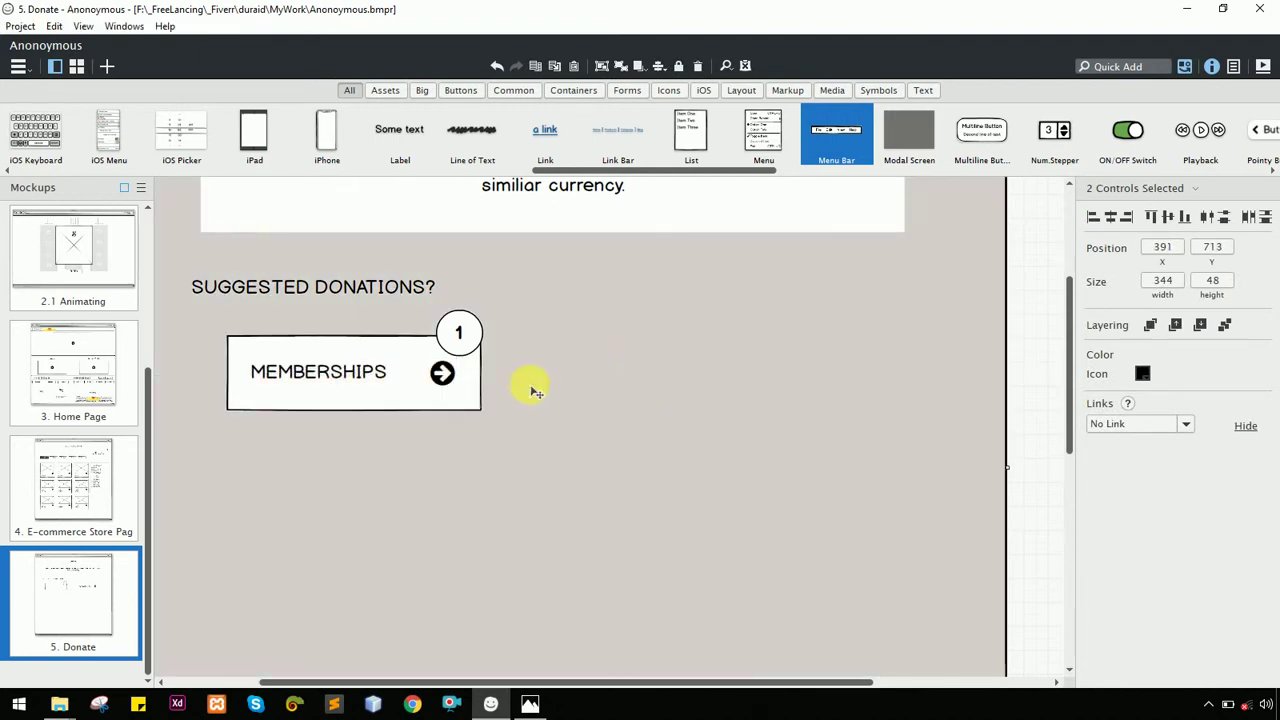
# Lock the browser window control in the background of the Donate page
pyautogui.scroll(-1, 540, 378)
pyautogui.scroll(1, 545, 377)
pyautogui.rightClick(662, 328)
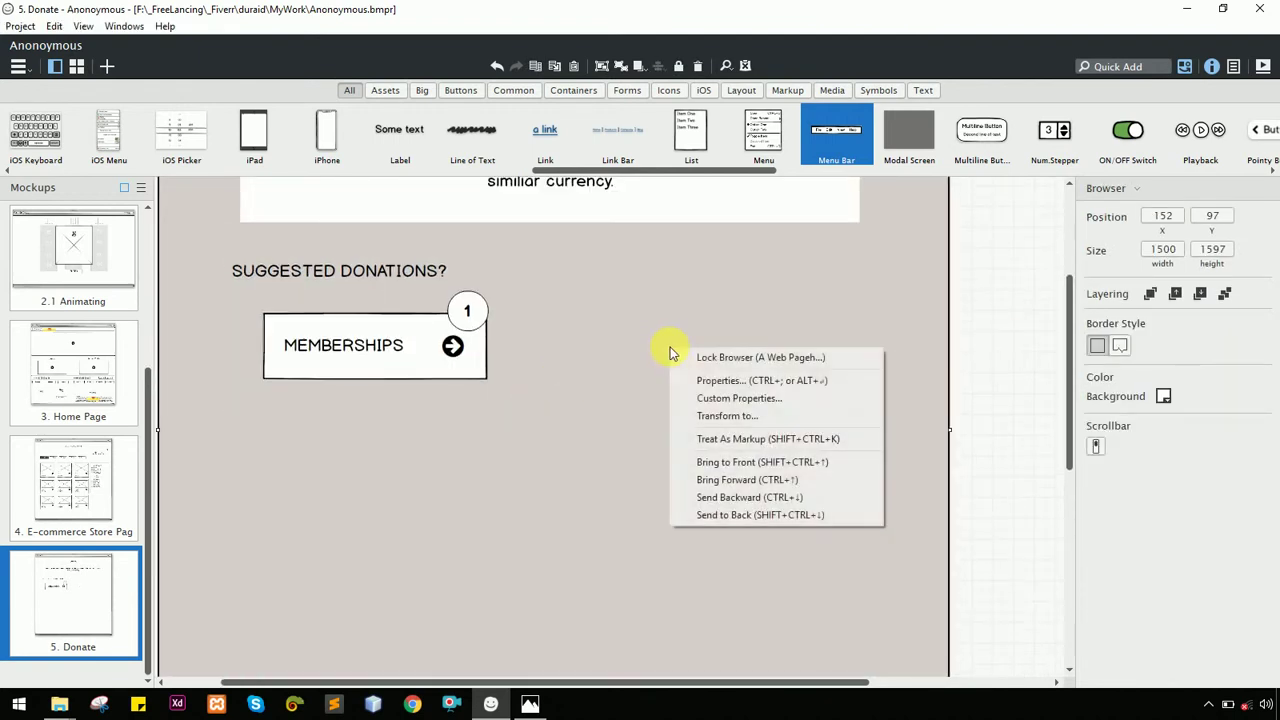
pyautogui.click(727, 356)
# Duplicate the complete MEMBERSHIPS box with its circle, number and arrow beside the original, at about X 921, Y 632
pyautogui.scroll(-1, 462, 358)
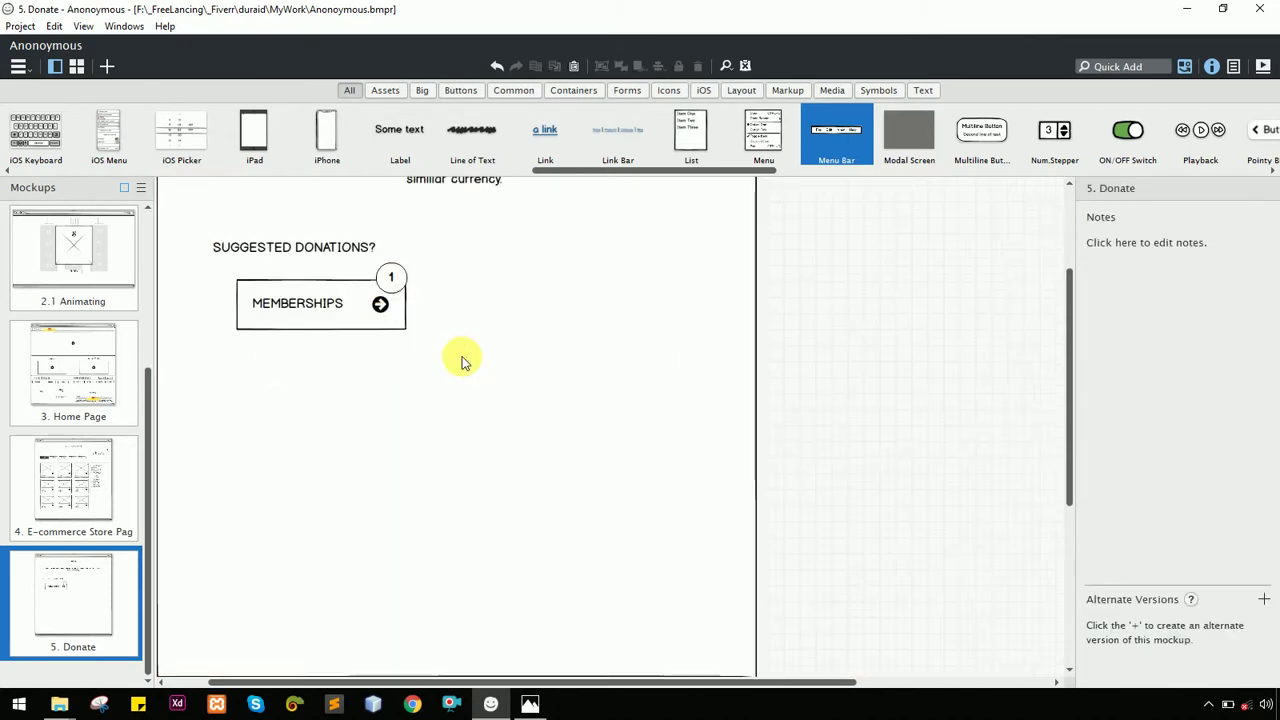
pyautogui.scroll(1, 457, 357)
pyautogui.moveTo(517, 417); pyautogui.dragTo(280, 322)
pyautogui.moveTo(530, 402); pyautogui.dragTo(258, 301)
pyautogui.moveTo(335, 343); pyautogui.dragTo(583, 360)
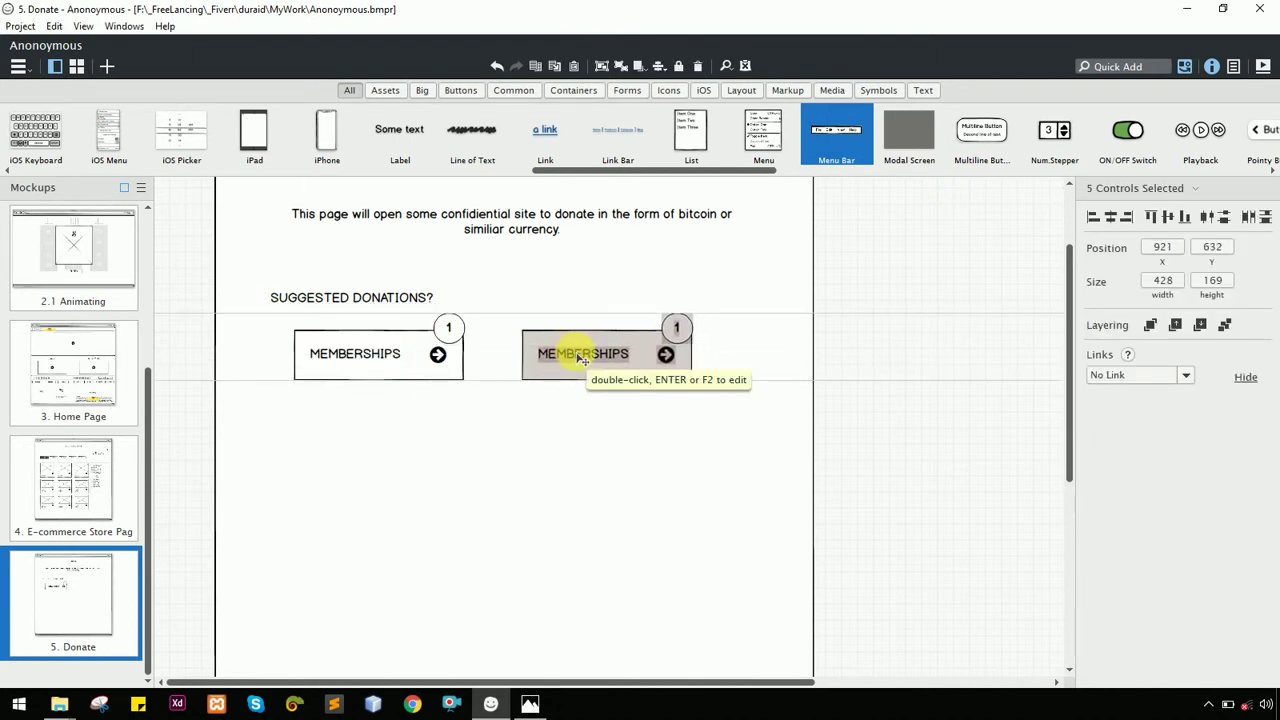
pyautogui.click(826, 374)
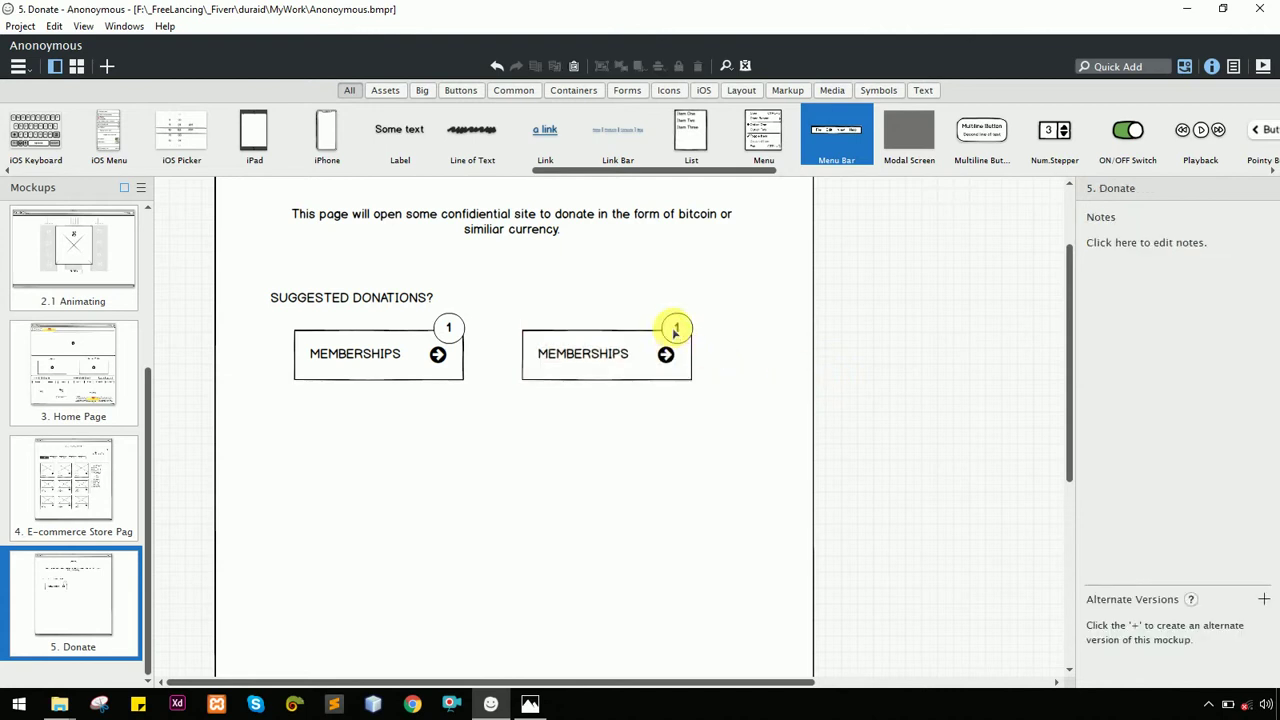
# Change the number in the second box's circle to "2"
pyautogui.doubleClick(676, 327)
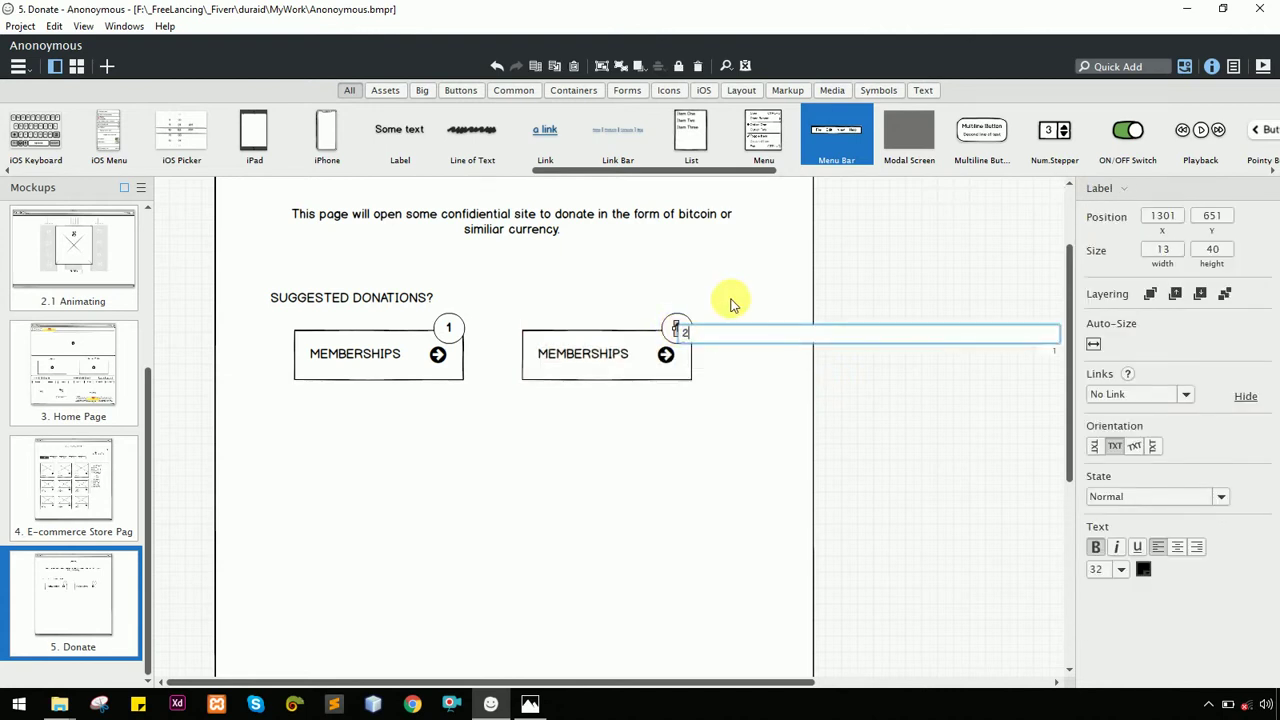
pyautogui.write('2')
pyautogui.press('Return')
# Shift both donation boxes together to the right, to X 407, Y 632, so they sit centered on the page
pyautogui.moveTo(880, 427); pyautogui.dragTo(267, 315)
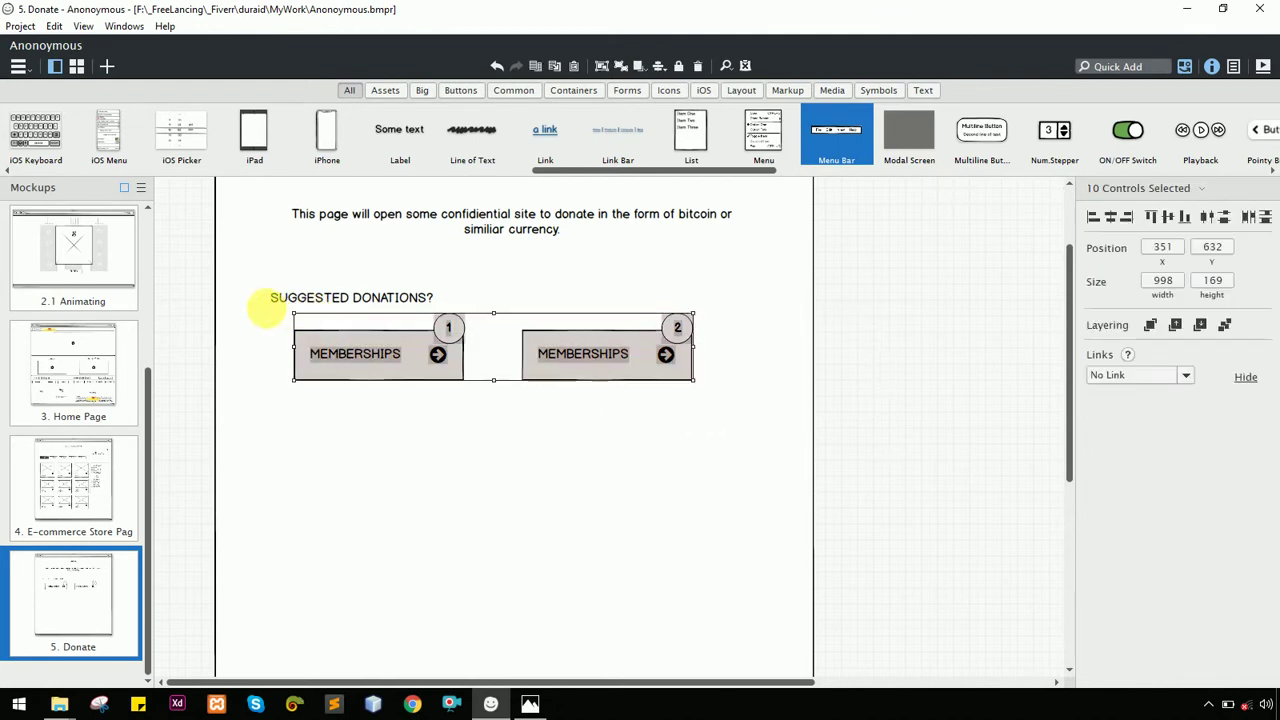
pyautogui.hotkey('shift', 'Right')
pyautogui.hotkey('shift', 'Right')
pyautogui.hotkey('shift', 'Right')
pyautogui.hotkey('shift', 'Right')
pyautogui.hotkey('shift', 'Right')
pyautogui.hotkey('shift', 'Right')
pyautogui.press('Right')
pyautogui.press('Right')
pyautogui.press('Right')
pyautogui.press('Right')
pyautogui.press('Right')
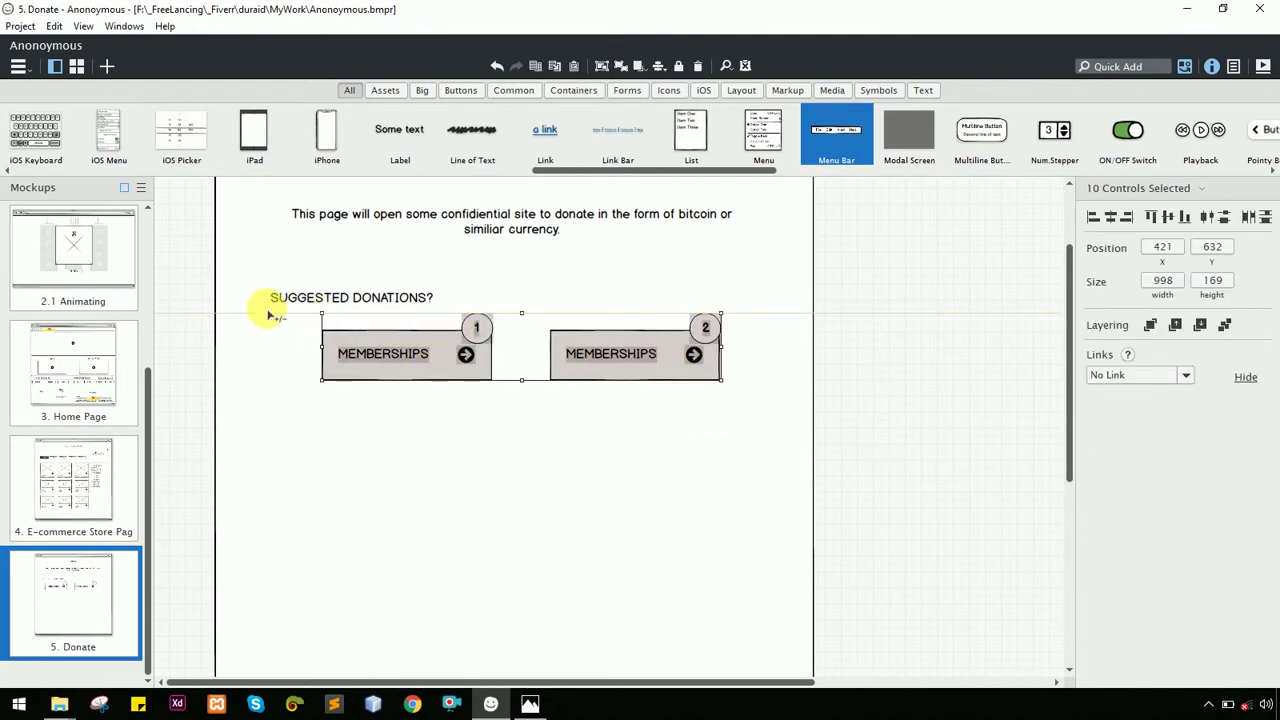
pyautogui.press('Left')
pyautogui.press('Left')
pyautogui.press('Left')
pyautogui.press('Left')
pyautogui.press('Left')
pyautogui.press('Left')
pyautogui.press('Left')
pyautogui.press('Left')
pyautogui.press('Left')
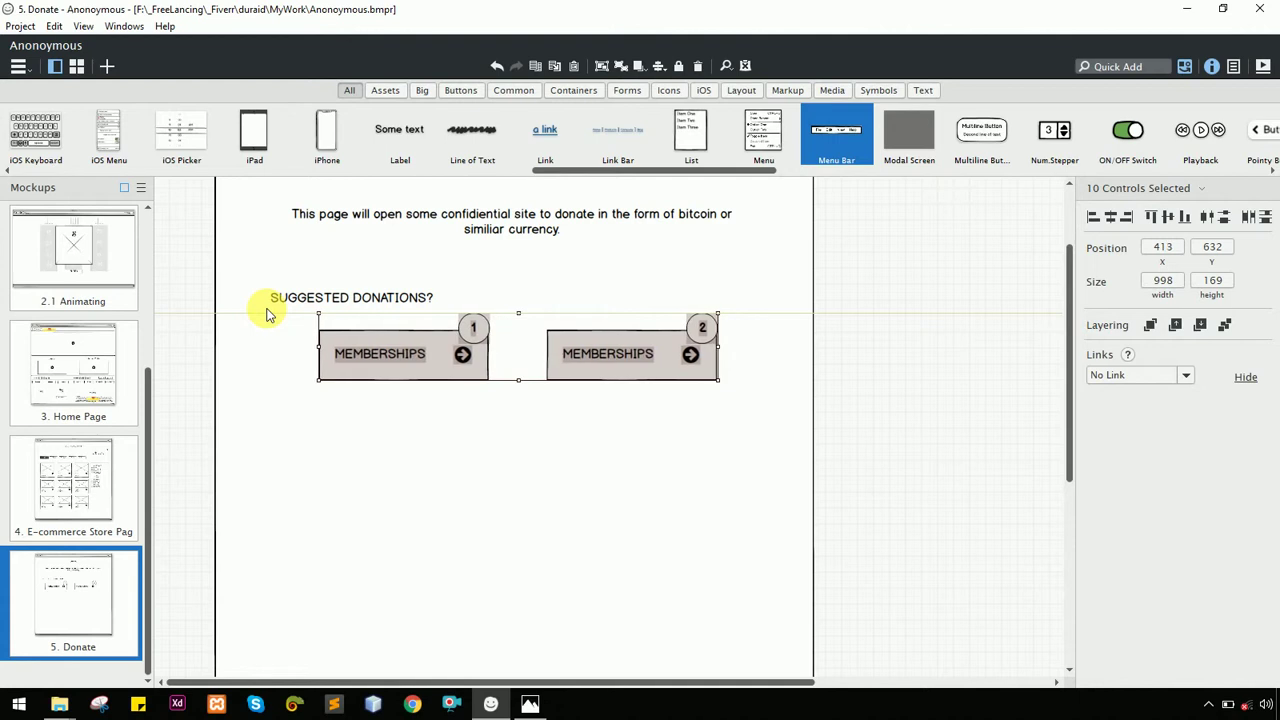
pyautogui.click(773, 345)
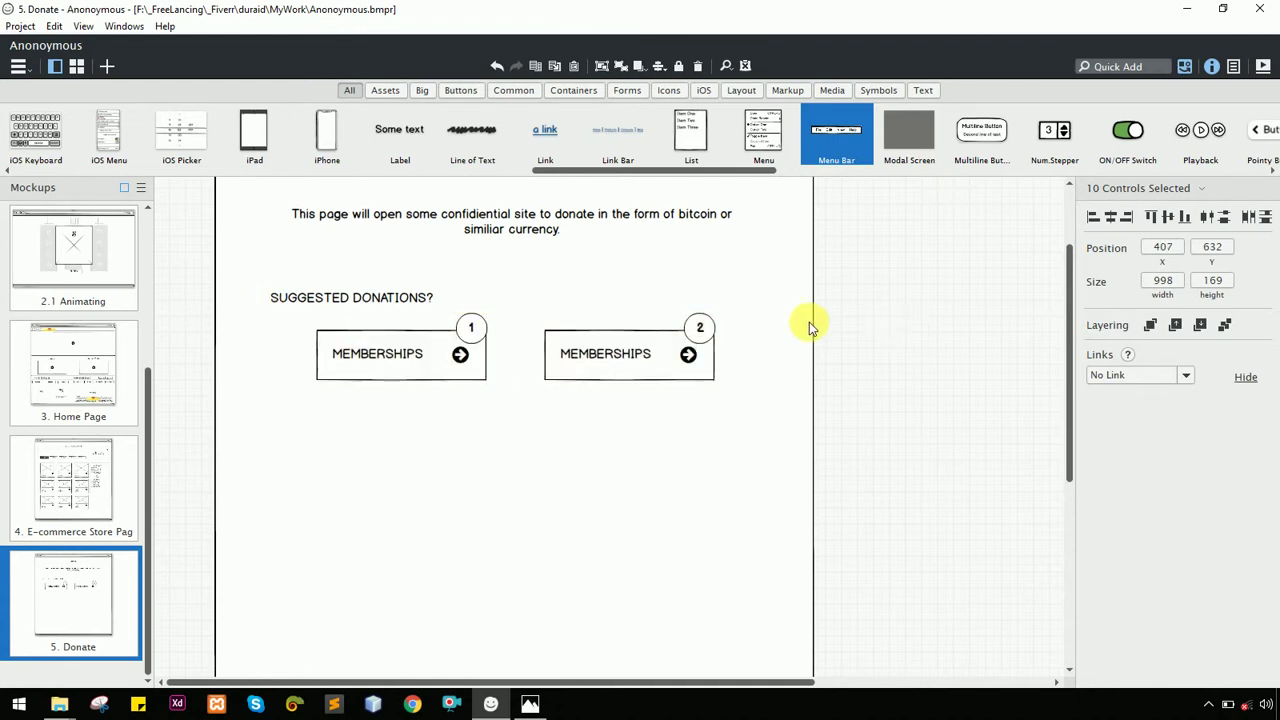
# Change the label in box 2 to "GIFTS"
pyautogui.click(620, 353)
pyautogui.doubleClick(620, 355)
pyautogui.write('GIFTS')
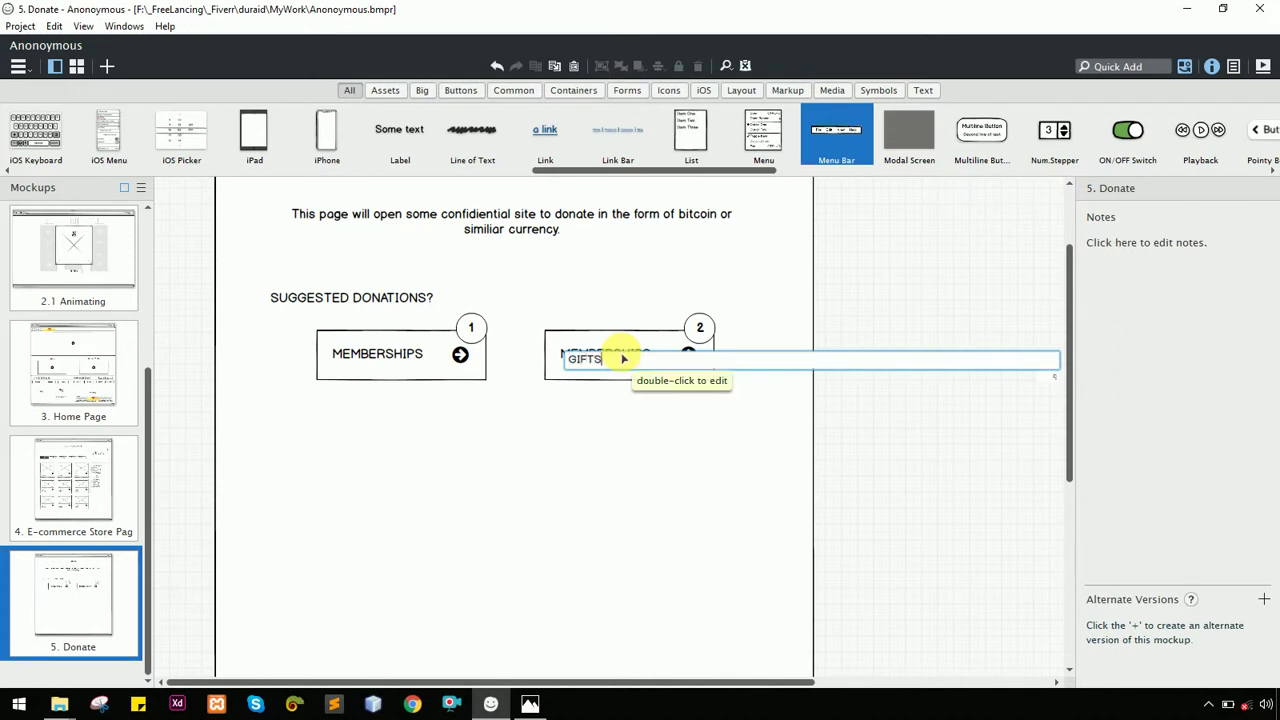
pyautogui.click(588, 292)
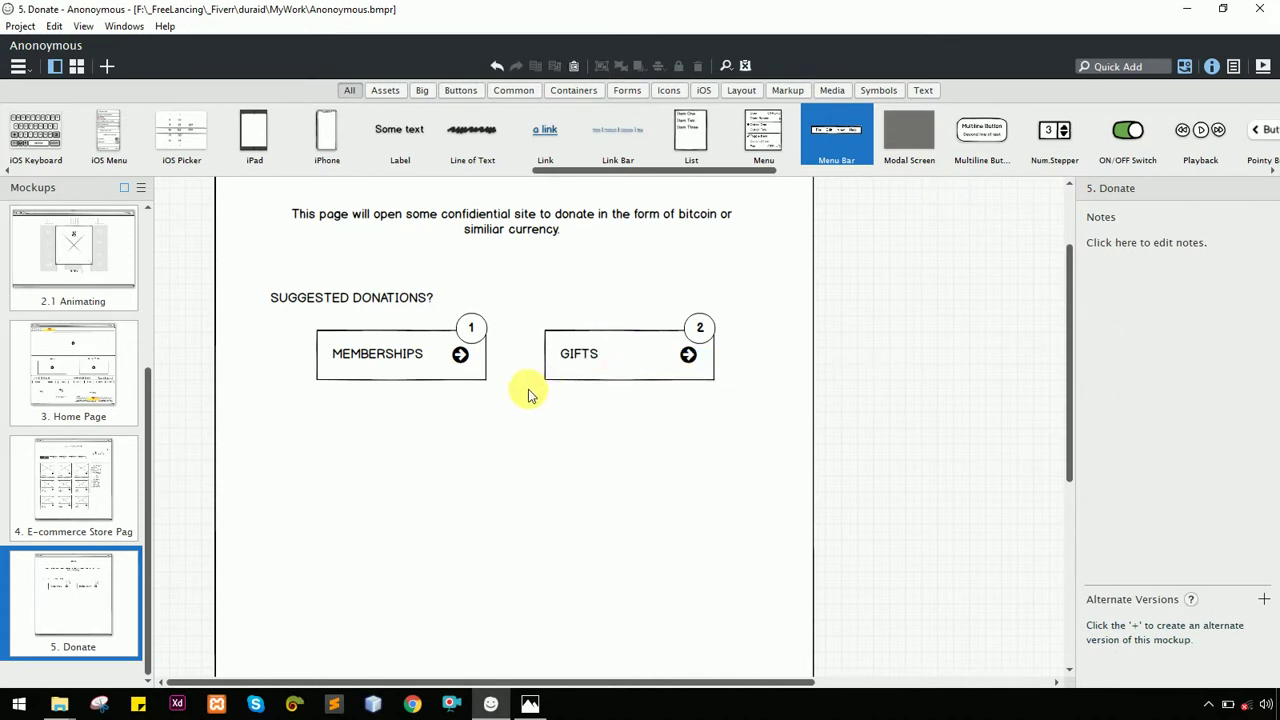
# Switch to the sketch photo in Photos, examine the remaining page sections such as Learn/FAQ's, and return to the mockup
pyautogui.hotkey('alt', 'Tab')
pyautogui.click(491, 343)
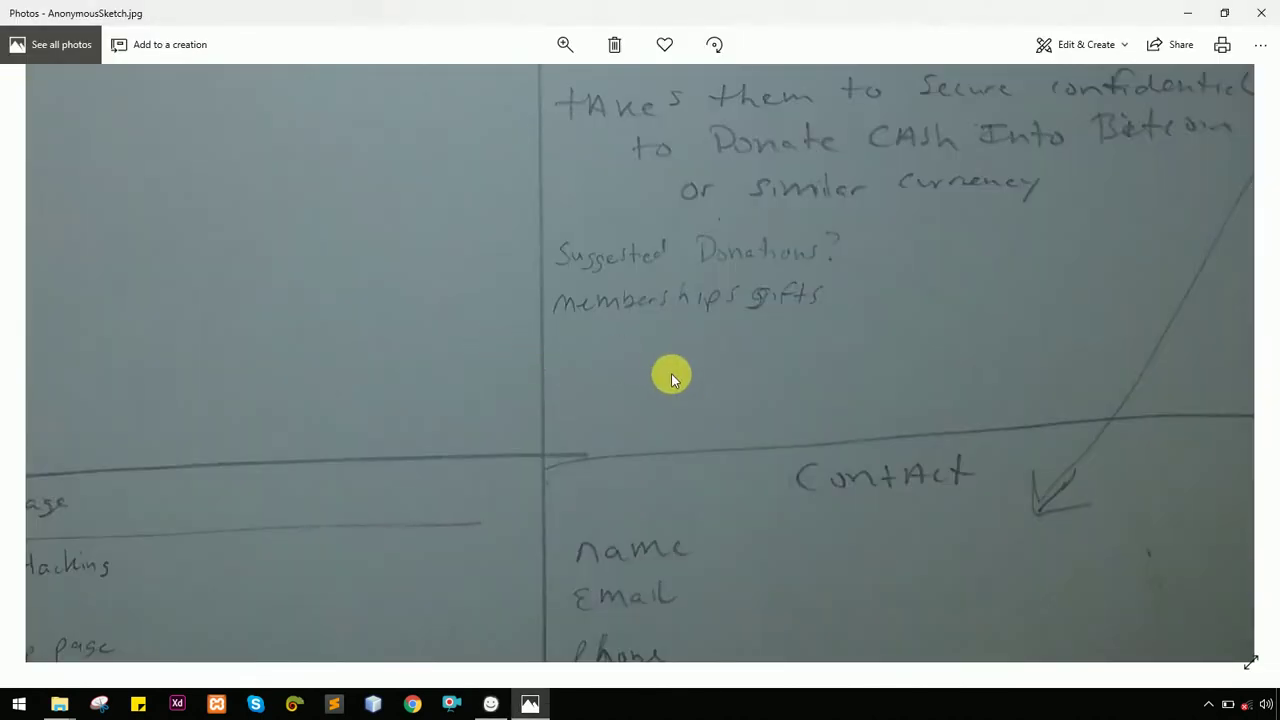
pyautogui.scroll(-2, 673, 378)
pyautogui.scroll(1, 600, 390)
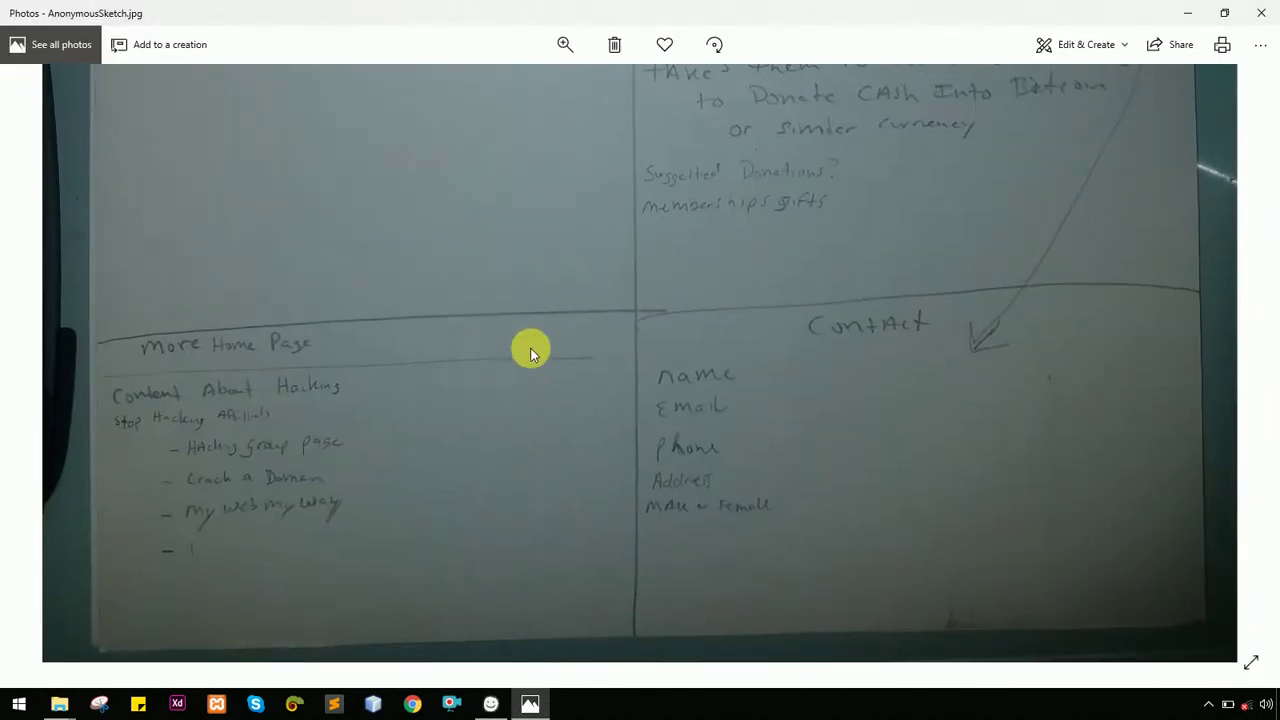
pyautogui.scroll(2, 537, 351)
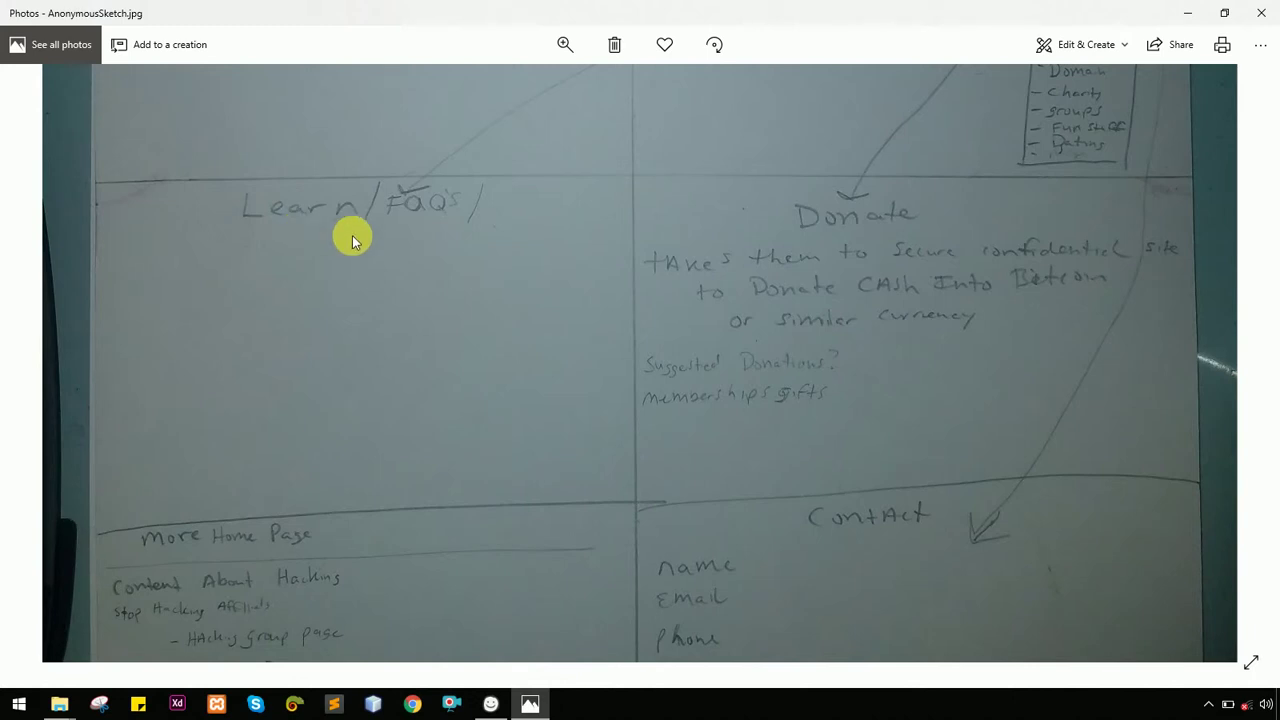
pyautogui.hotkey('alt', 'Tab')
pyautogui.click(445, 360)
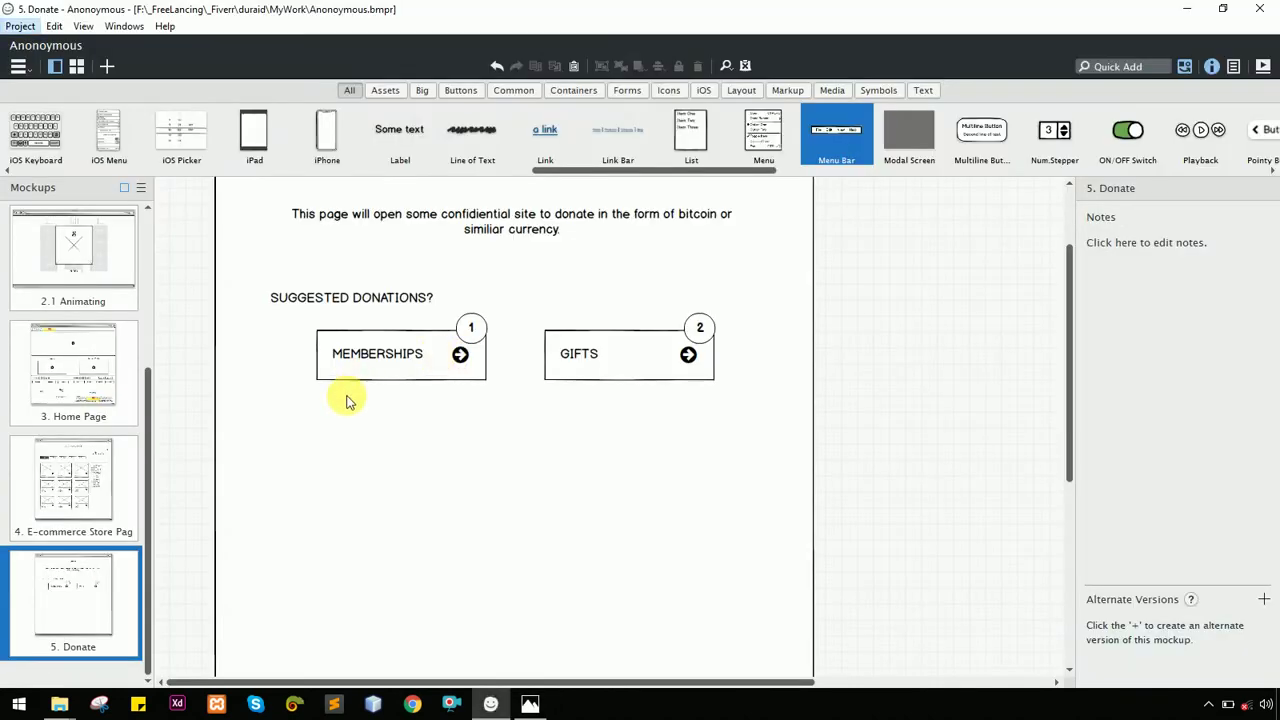
# Duplicate the "5. Donate" mockup and rename the copy "6. FAQ"
pyautogui.click(129, 658)
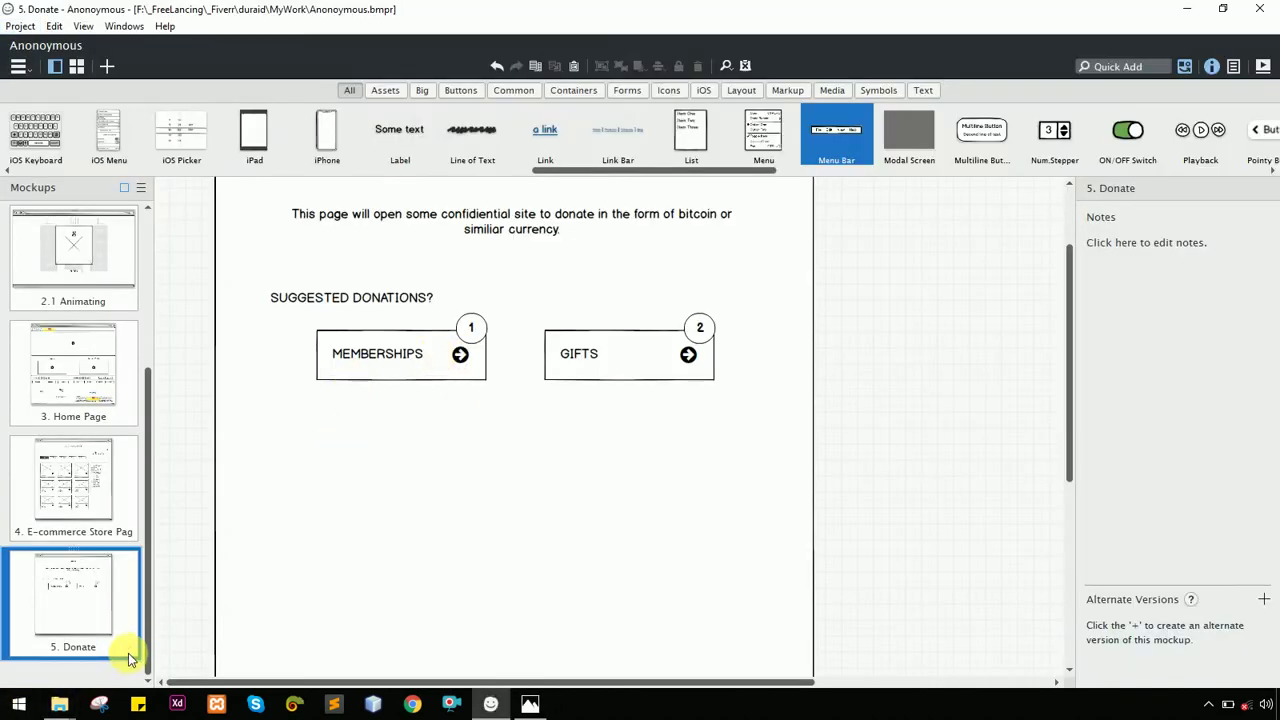
pyautogui.rightClick(132, 646)
pyautogui.click(209, 557)
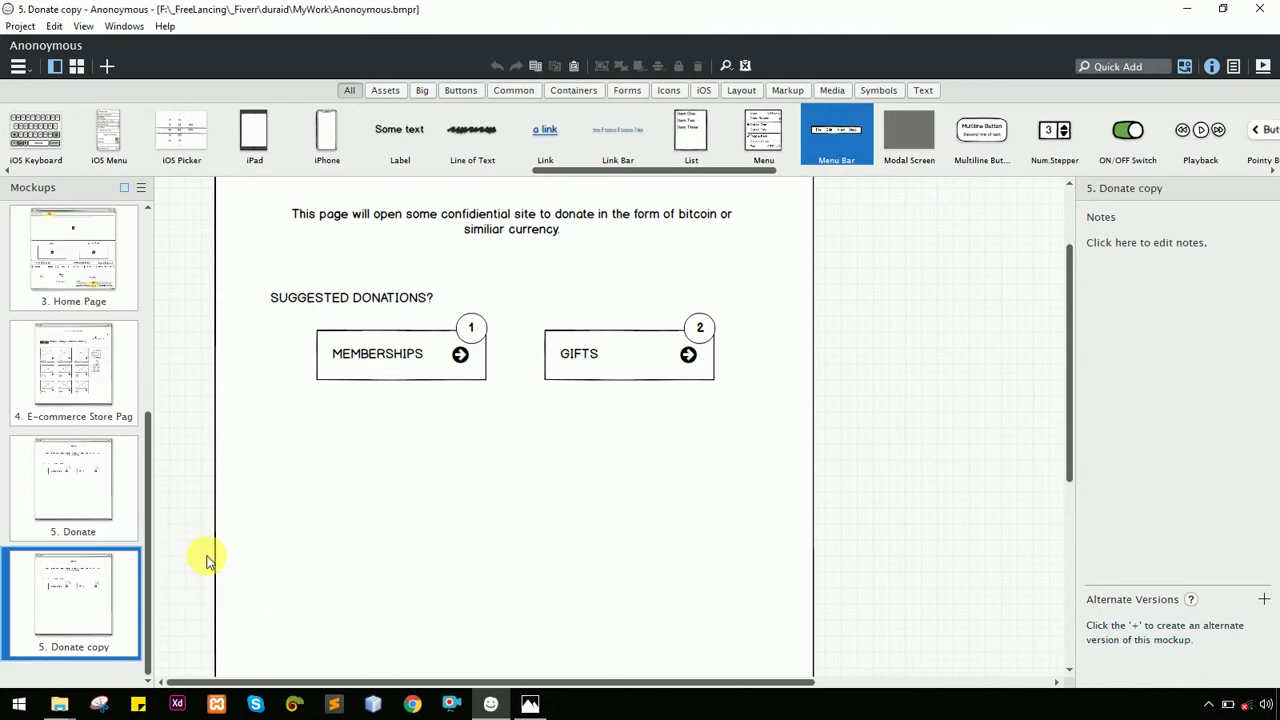
pyautogui.rightClick(128, 652)
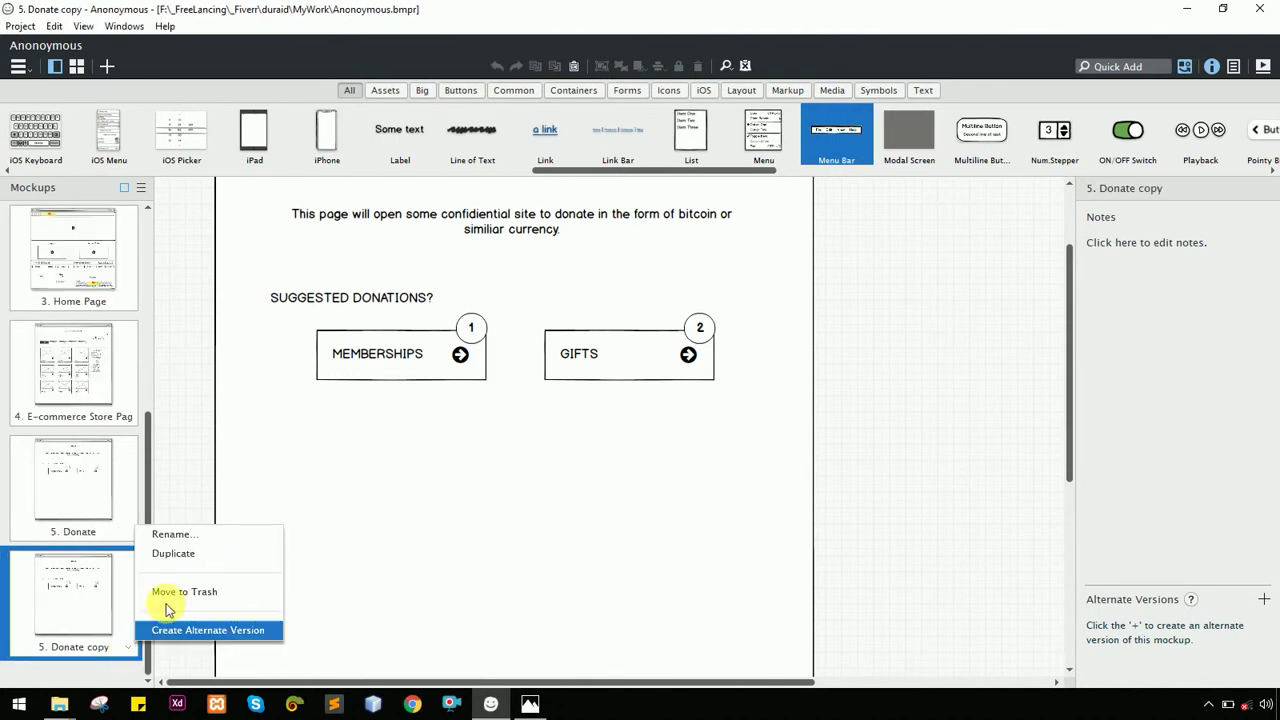
pyautogui.click(203, 534)
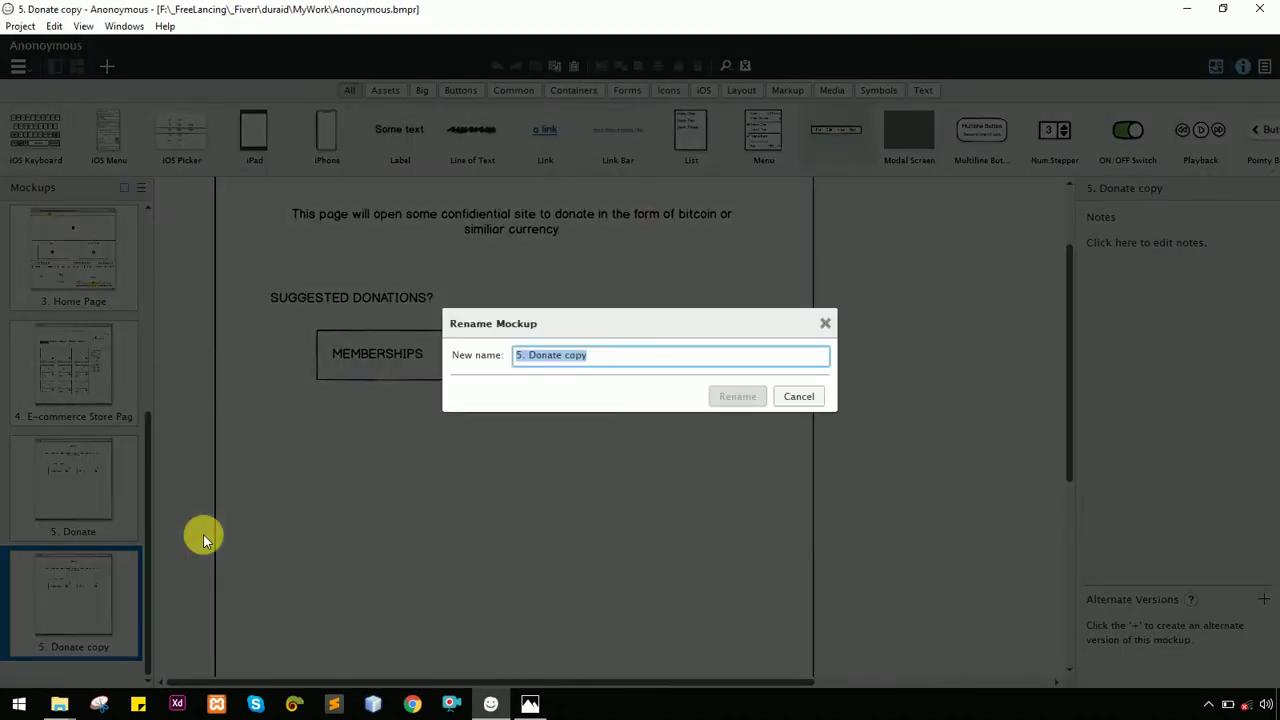
pyautogui.write('6. FAQ')
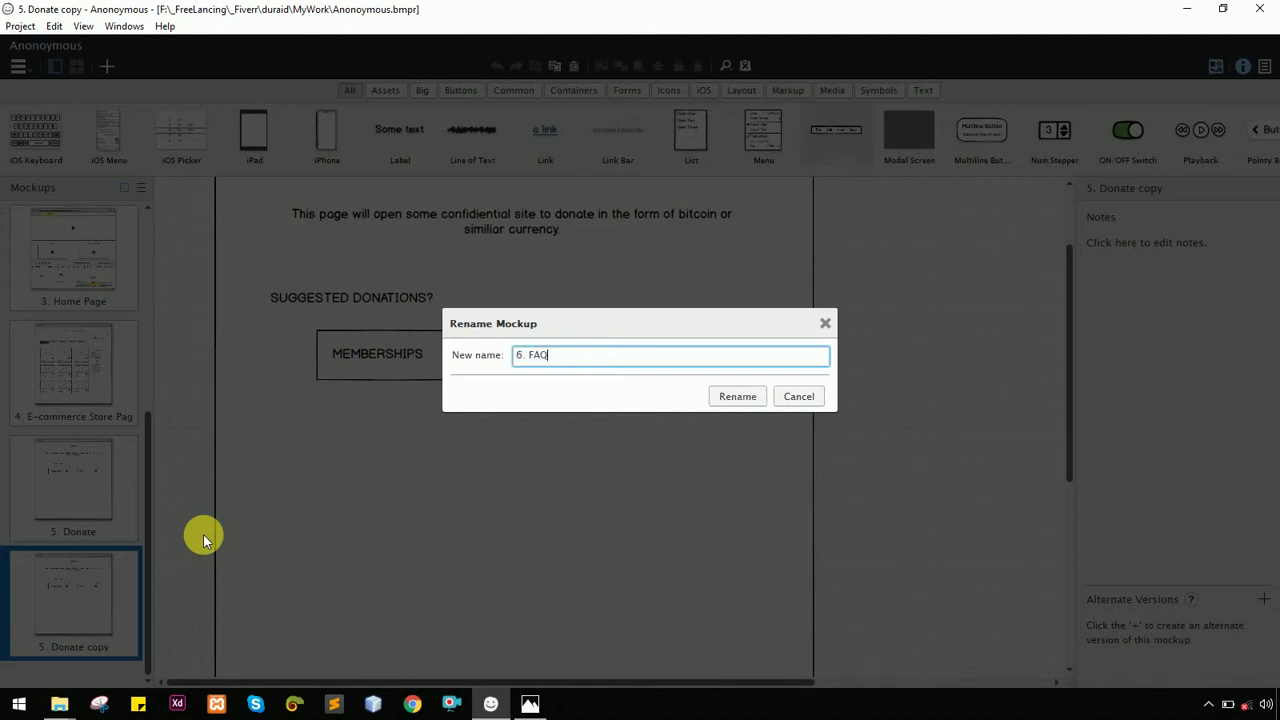
pyautogui.press('Return')
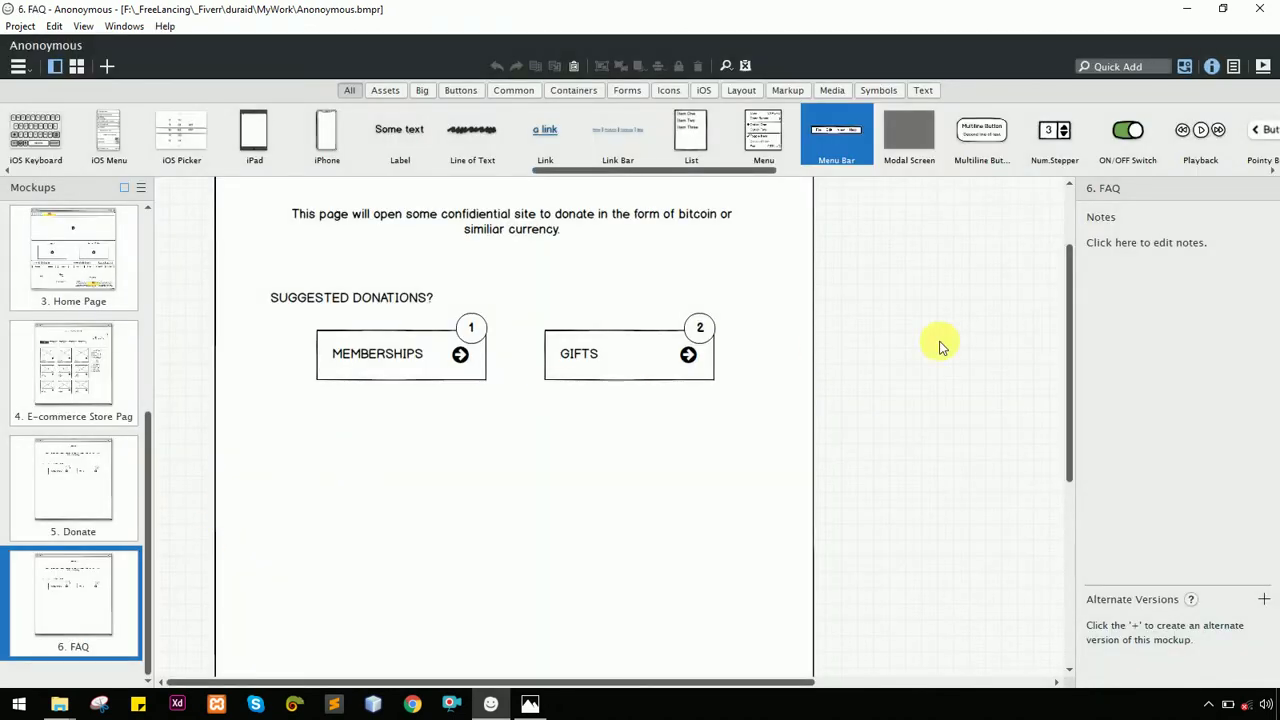
# Change the DONTAE heading on the FAQ page to "LEARN I FAQ" and nudge it to X 807, Y 227
pyautogui.scroll(1, 780, 372)
pyautogui.scroll(1, 740, 370)
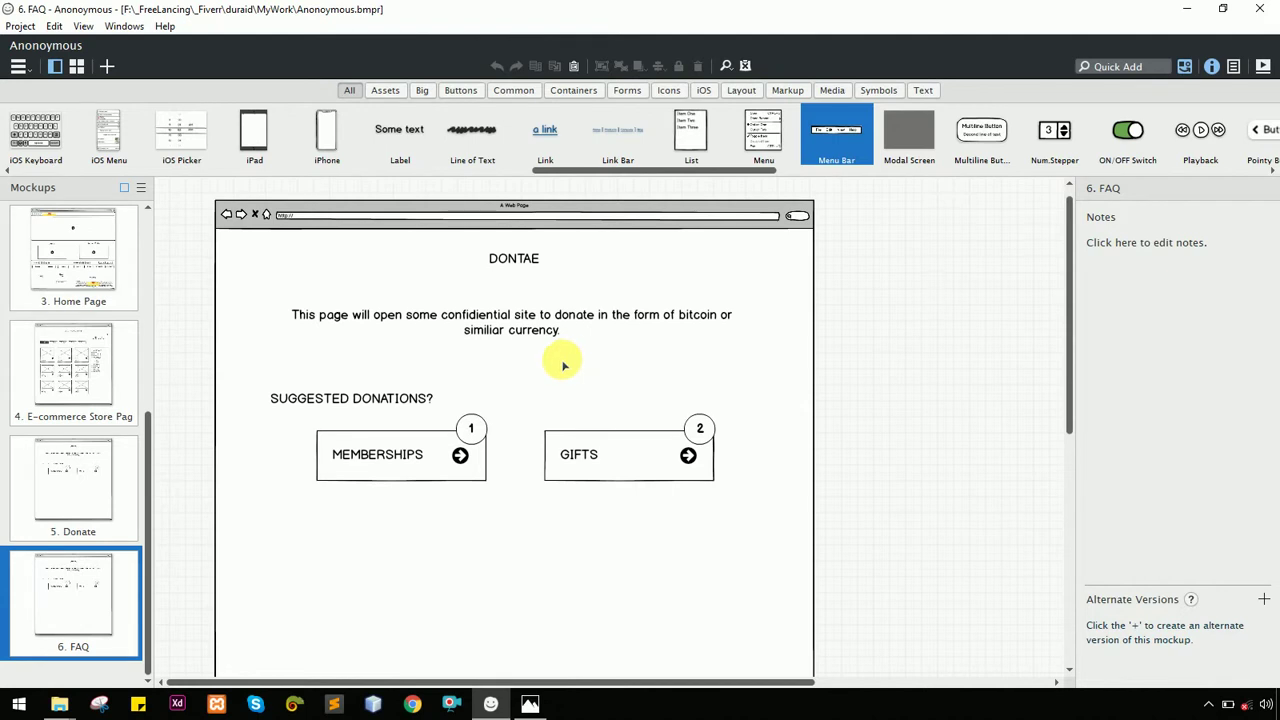
pyautogui.doubleClick(510, 260)
pyautogui.write('LEARN I FAQ')
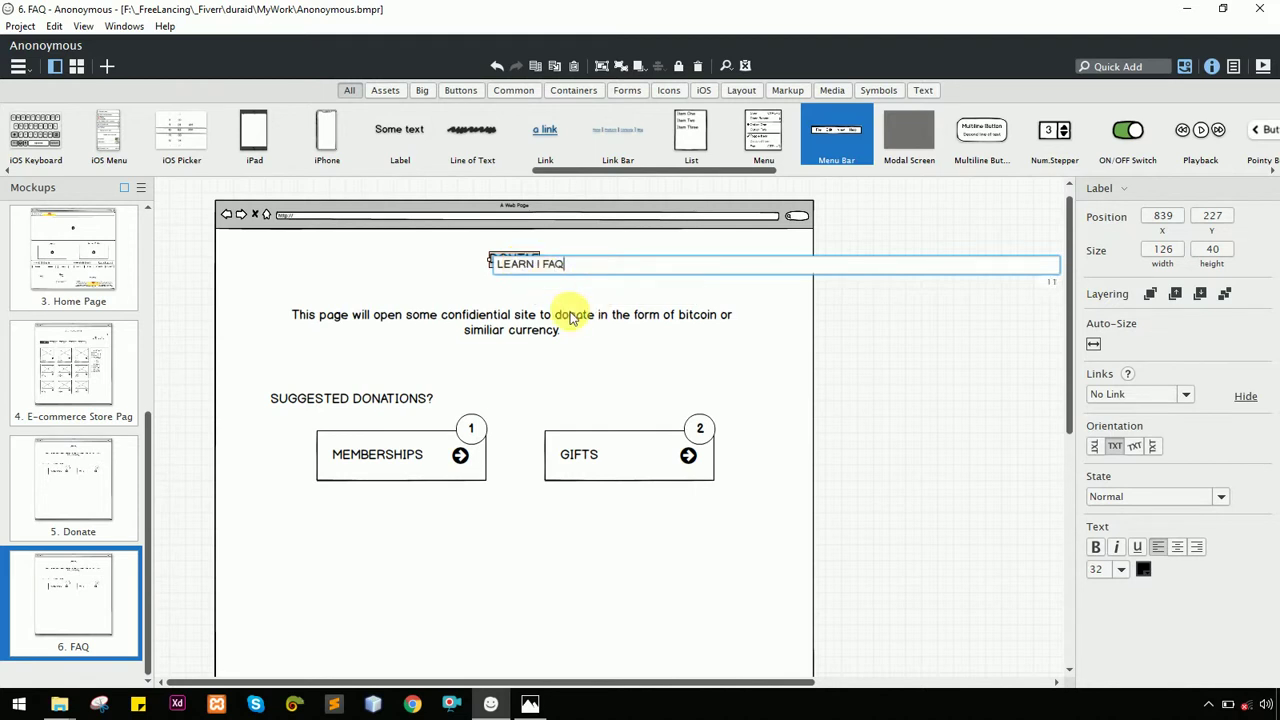
pyautogui.press('Return')
pyautogui.scroll(1, 583, 304)
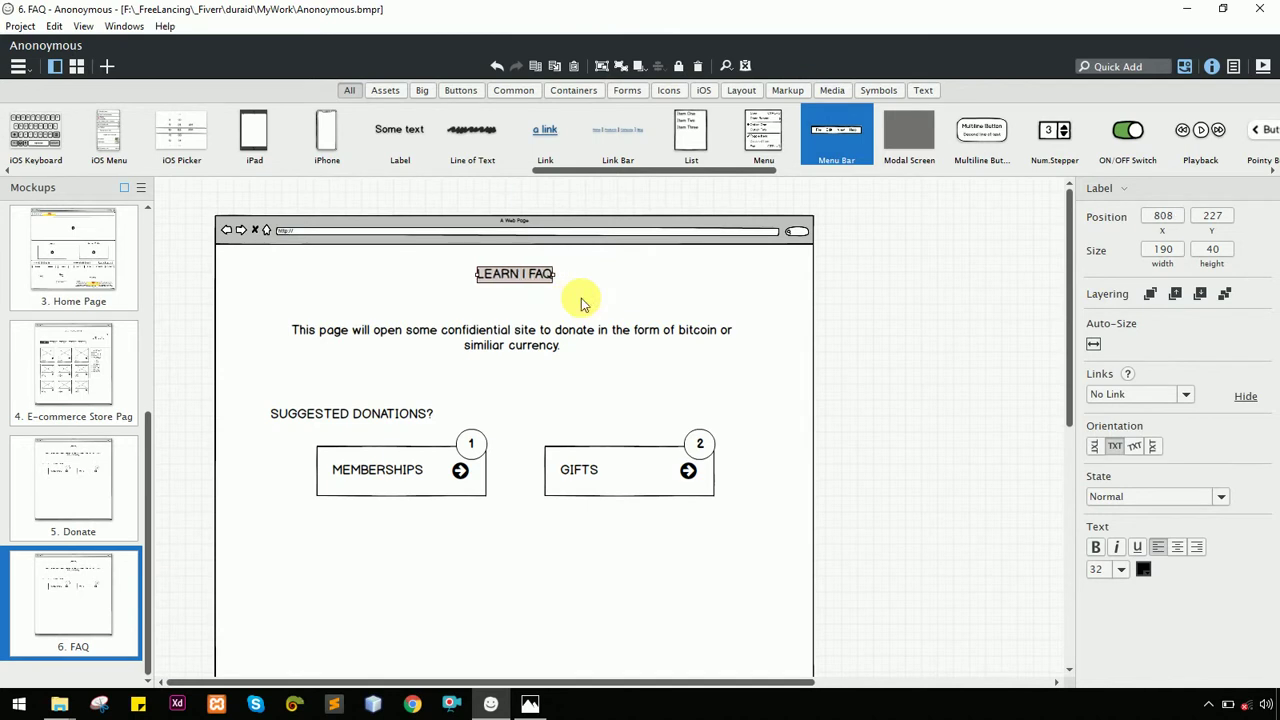
pyautogui.press('Right')
pyautogui.press('Right')
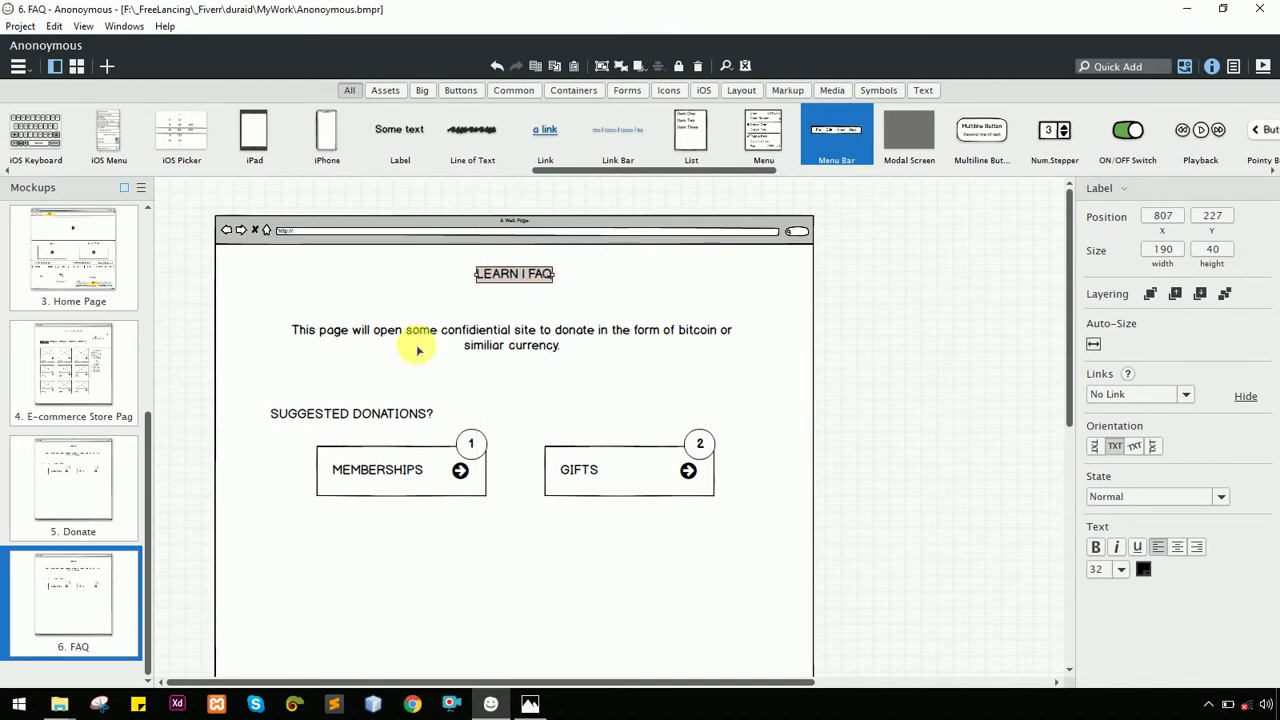
# Check the Learn/FAQ's section of the sketch photo in Photos, return to the mockup, and delete the donation paragraph from the FAQ page
pyautogui.click(599, 345)
pyautogui.hotkey('alt', 'Tab')
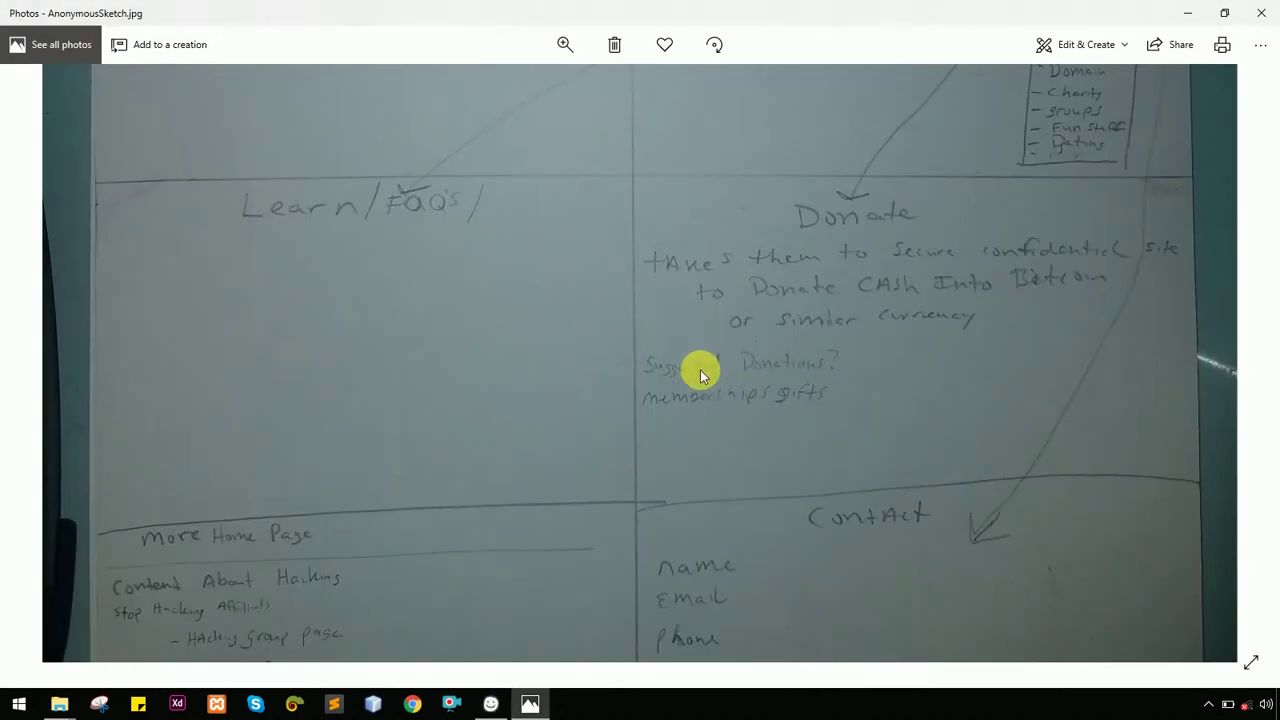
pyautogui.hotkey('alt', 'Tab')
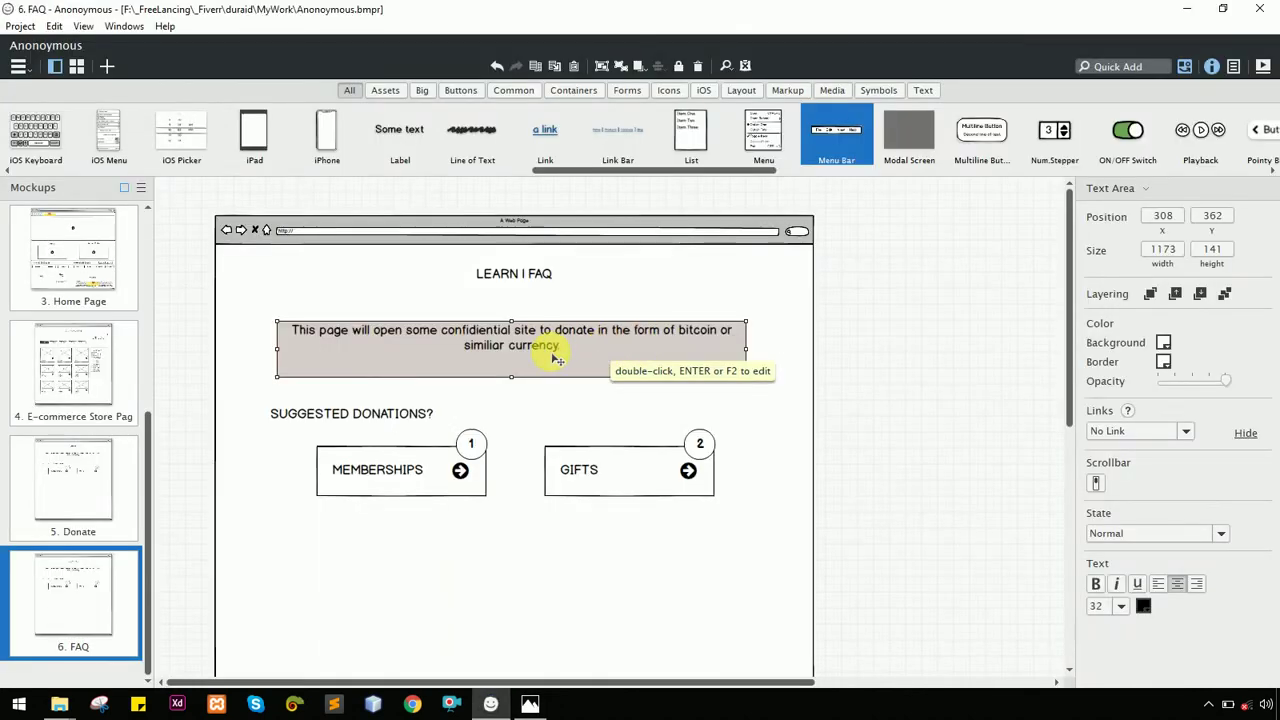
pyautogui.press('Delete')
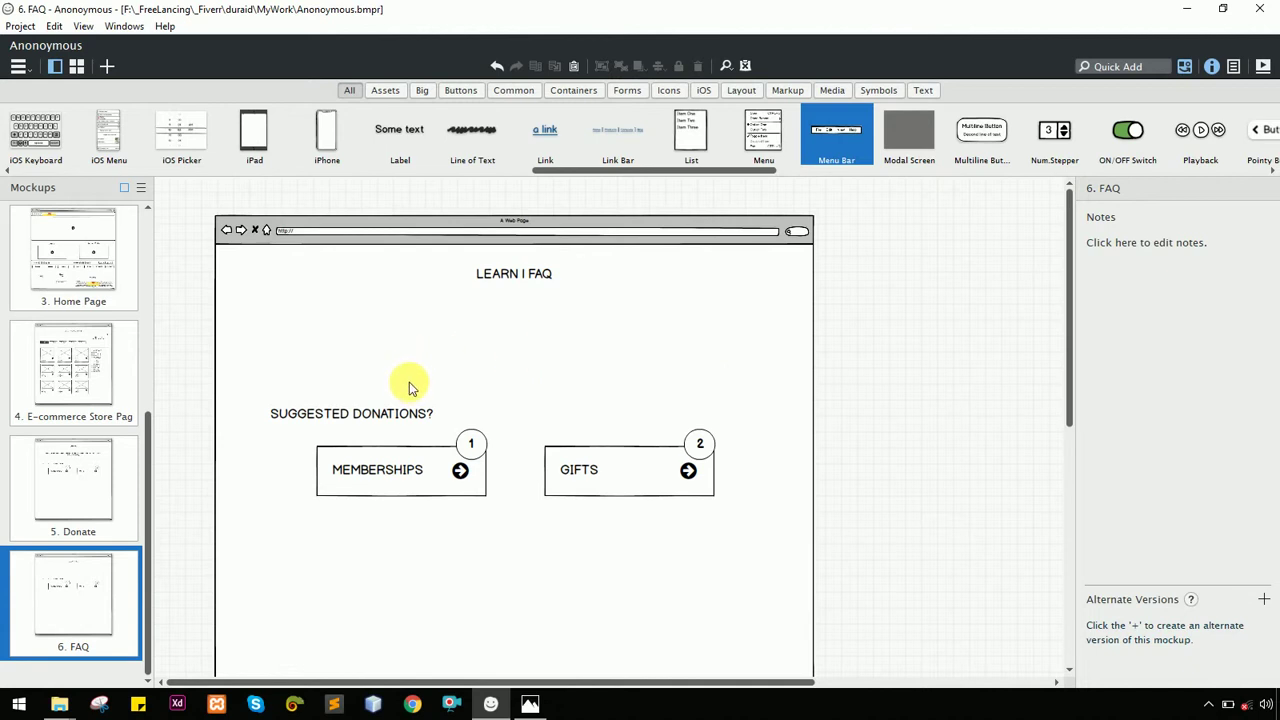
# Change the "SUGGESTED DONATIONS?" label to "FAQ" and move it below the page heading to X 347, Y 356
pyautogui.click(472, 445)
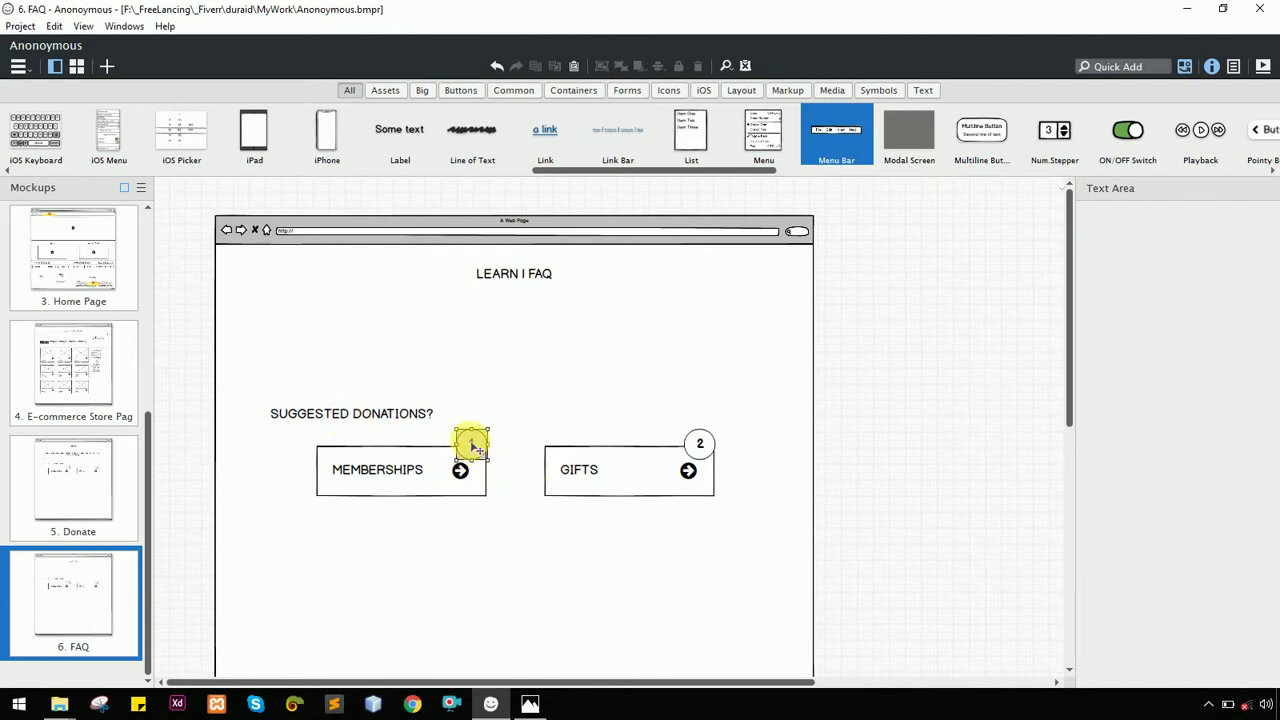
pyautogui.click(389, 418)
pyautogui.moveTo(394, 418); pyautogui.dragTo(402, 352)
pyautogui.doubleClick(398, 351)
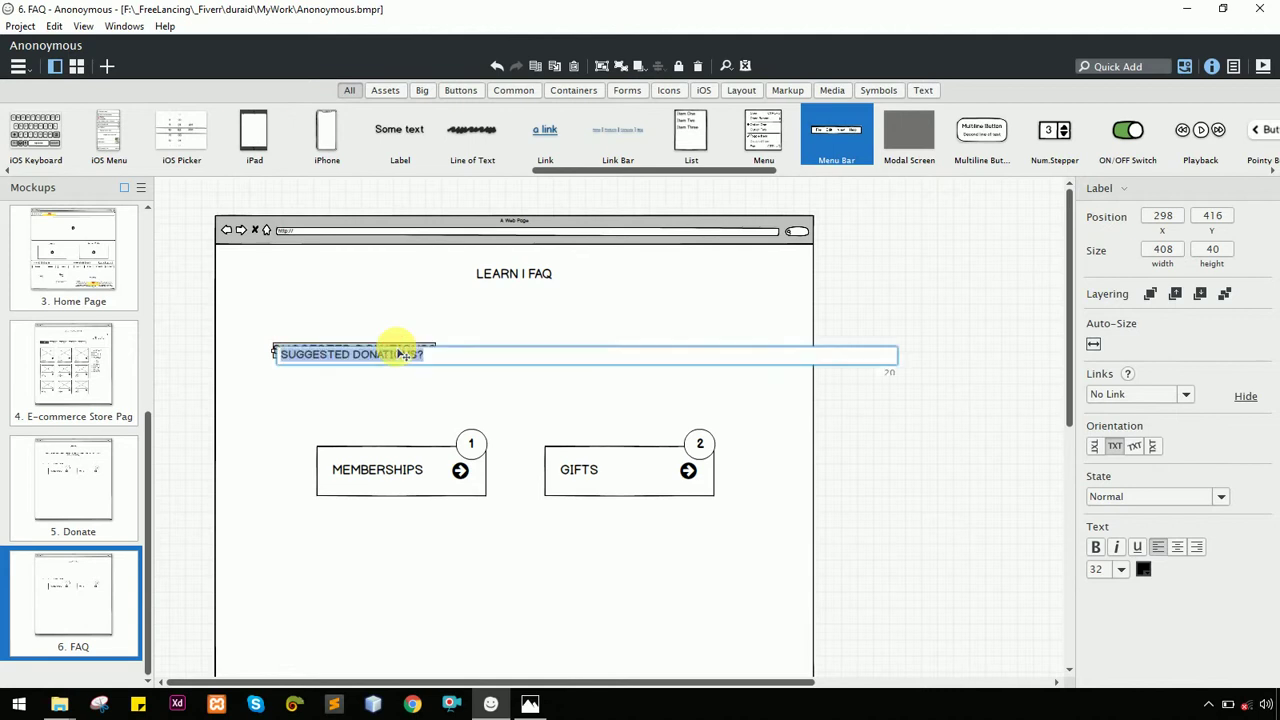
pyautogui.write('FAQ')
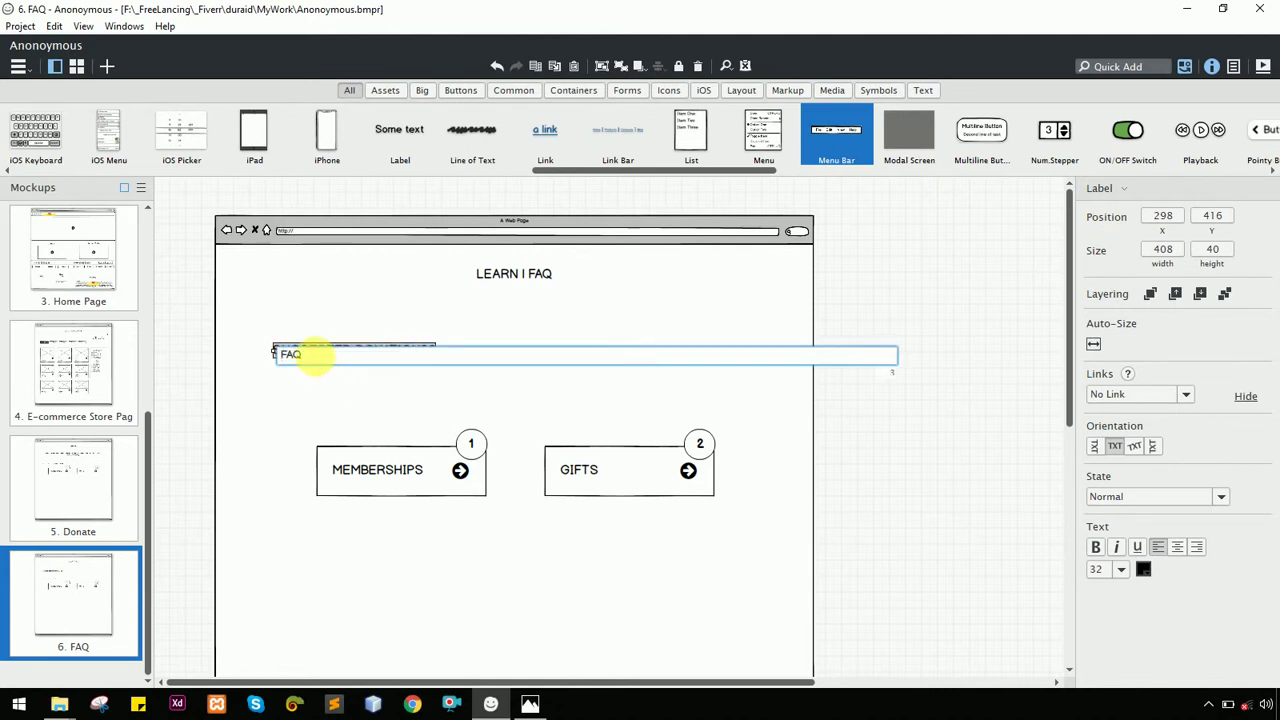
pyautogui.press('Return')
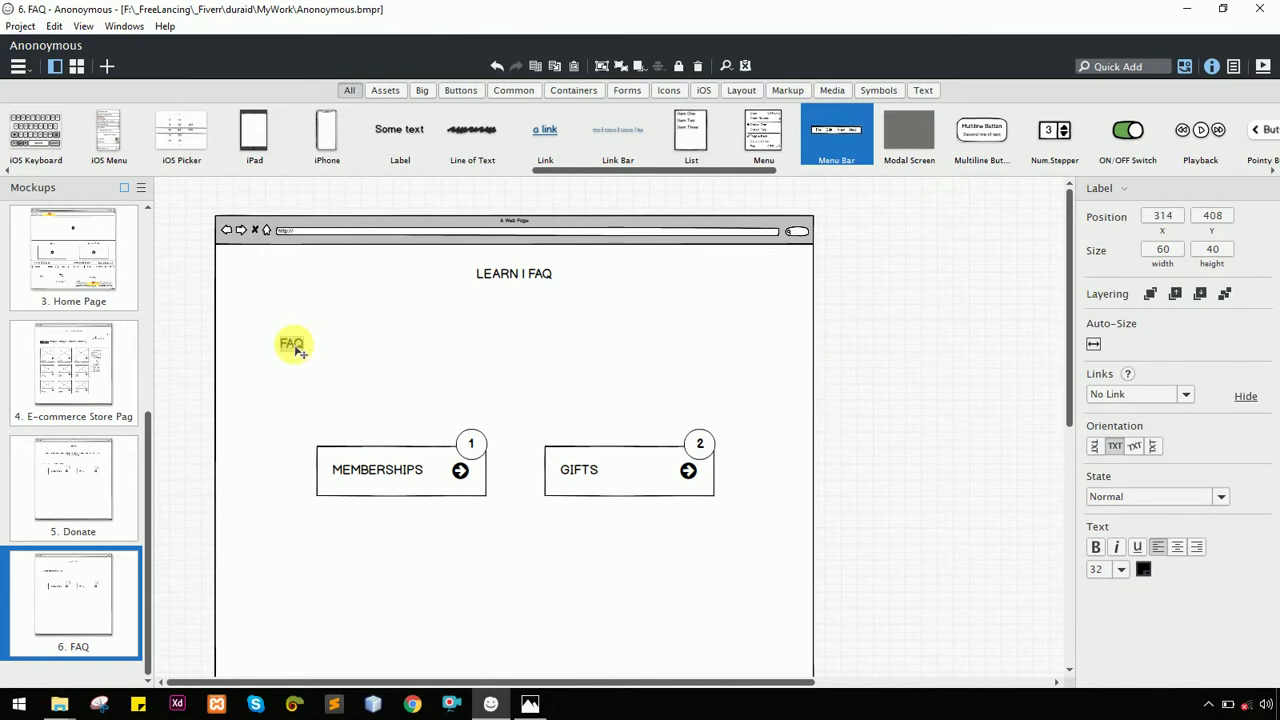
pyautogui.moveTo(292, 330); pyautogui.dragTo(305, 332)
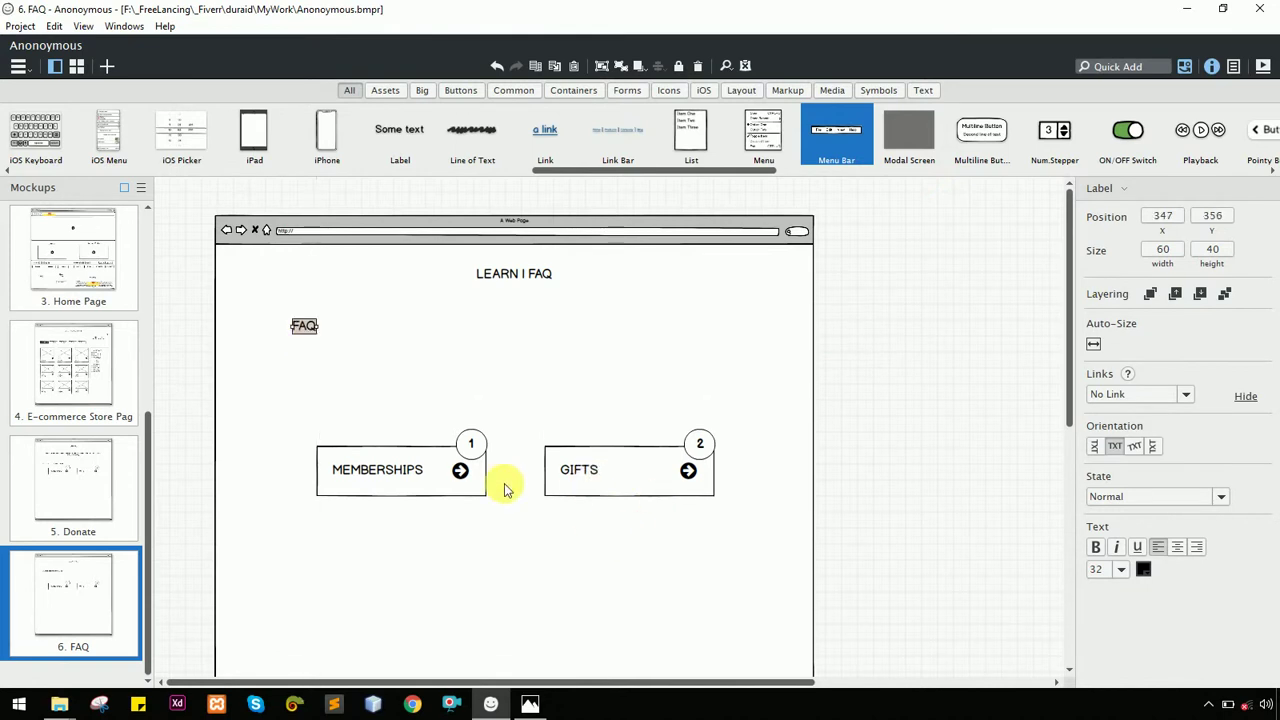
# Delete the MEMBERSHIPS label, arrow icon, circle and number 1 from the first box, leaving only its rectangle
pyautogui.click(476, 453)
pyautogui.click(894, 551)
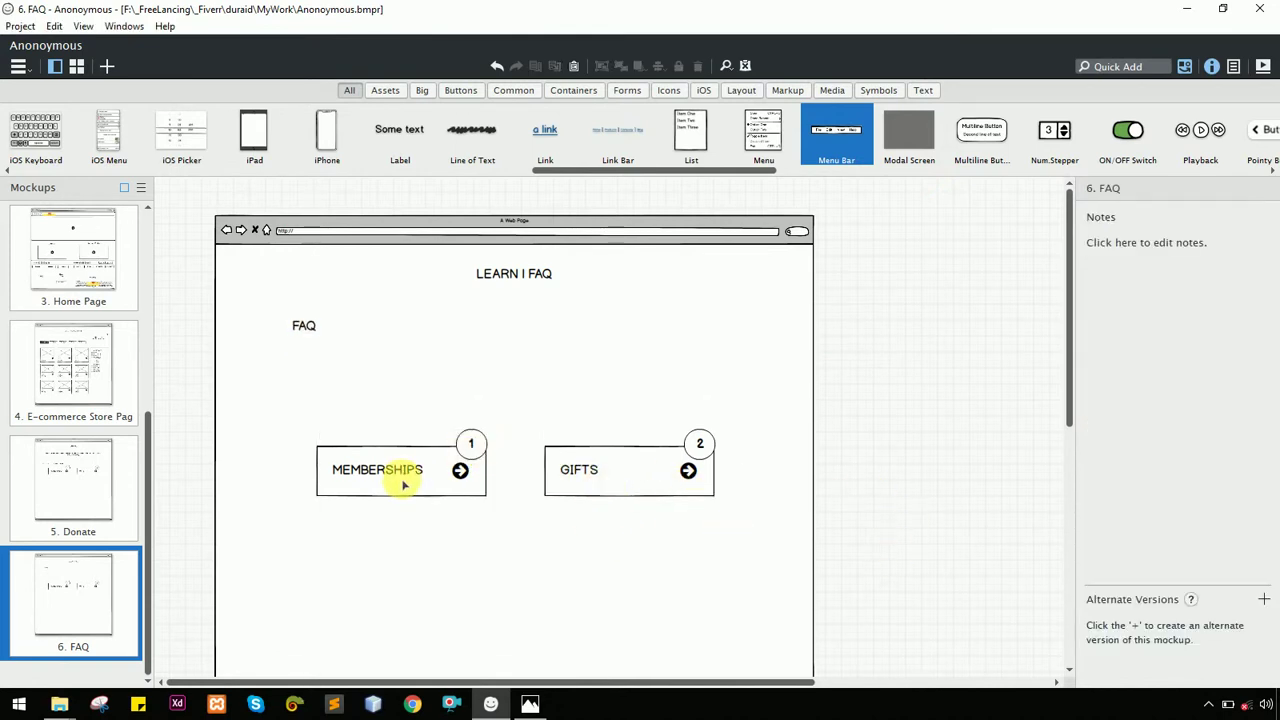
pyautogui.click(457, 478)
pyautogui.keyDown('shift'); pyautogui.click(470, 447); pyautogui.keyUp('shift')
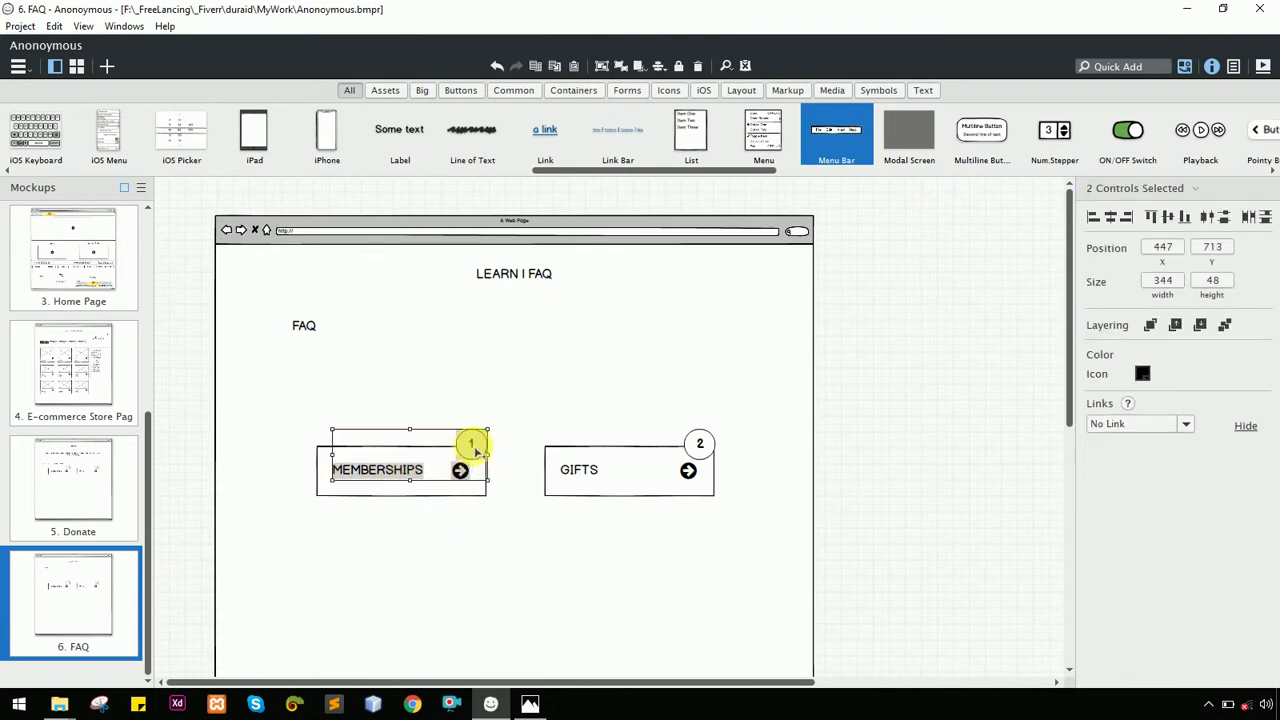
pyautogui.press('Delete')
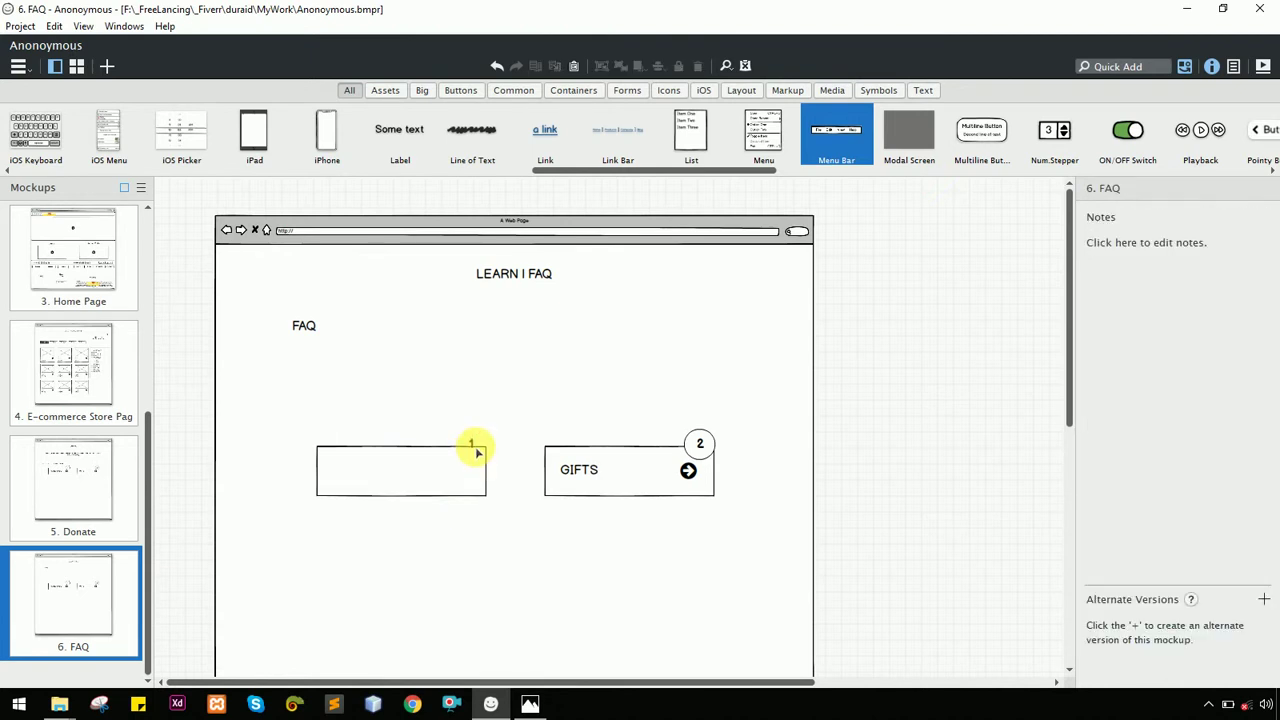
pyautogui.click(472, 442)
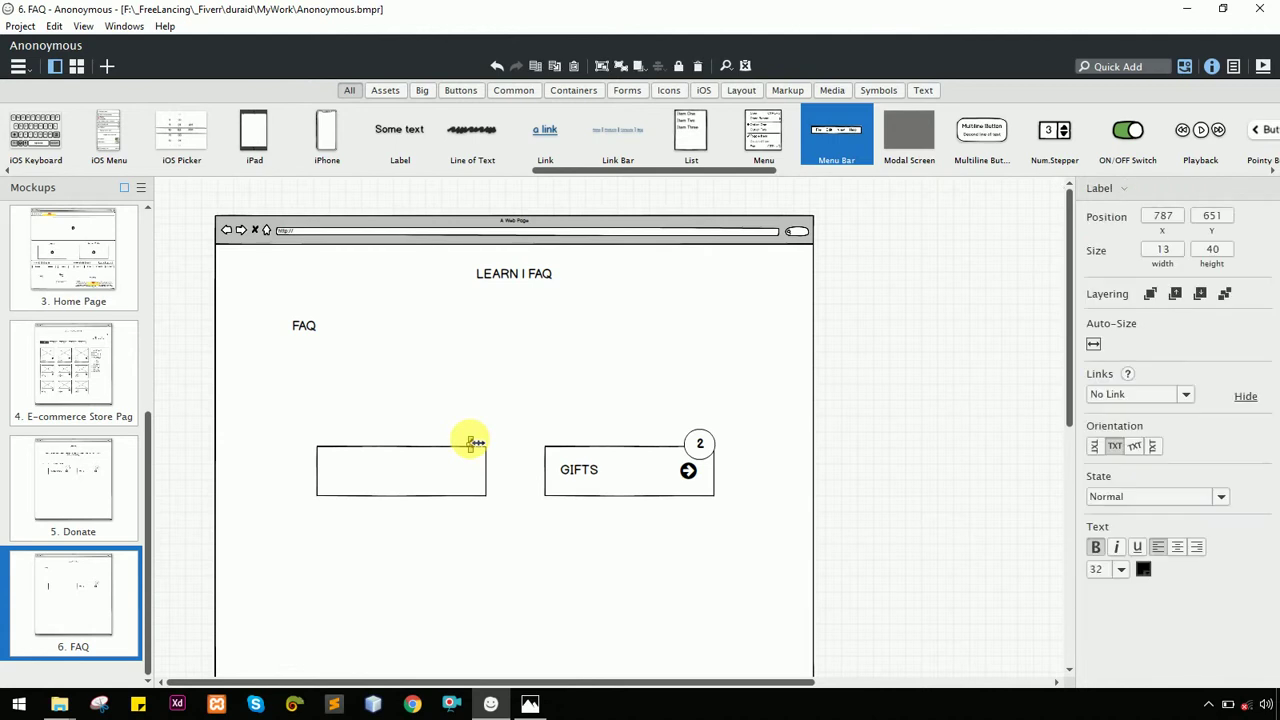
pyautogui.press('Delete')
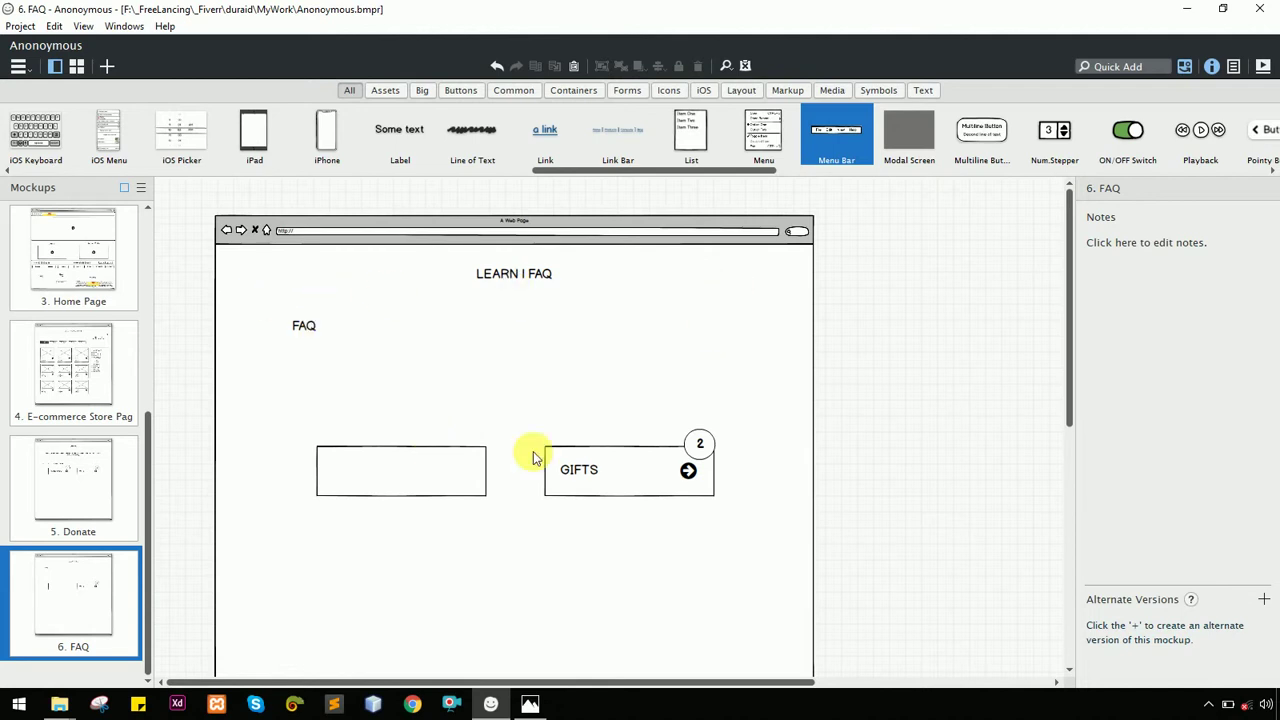
# Duplicate the FAQ label, place the copy at X 423, Y 412, and change its text to "TOP FAQ"
pyautogui.click(290, 325)
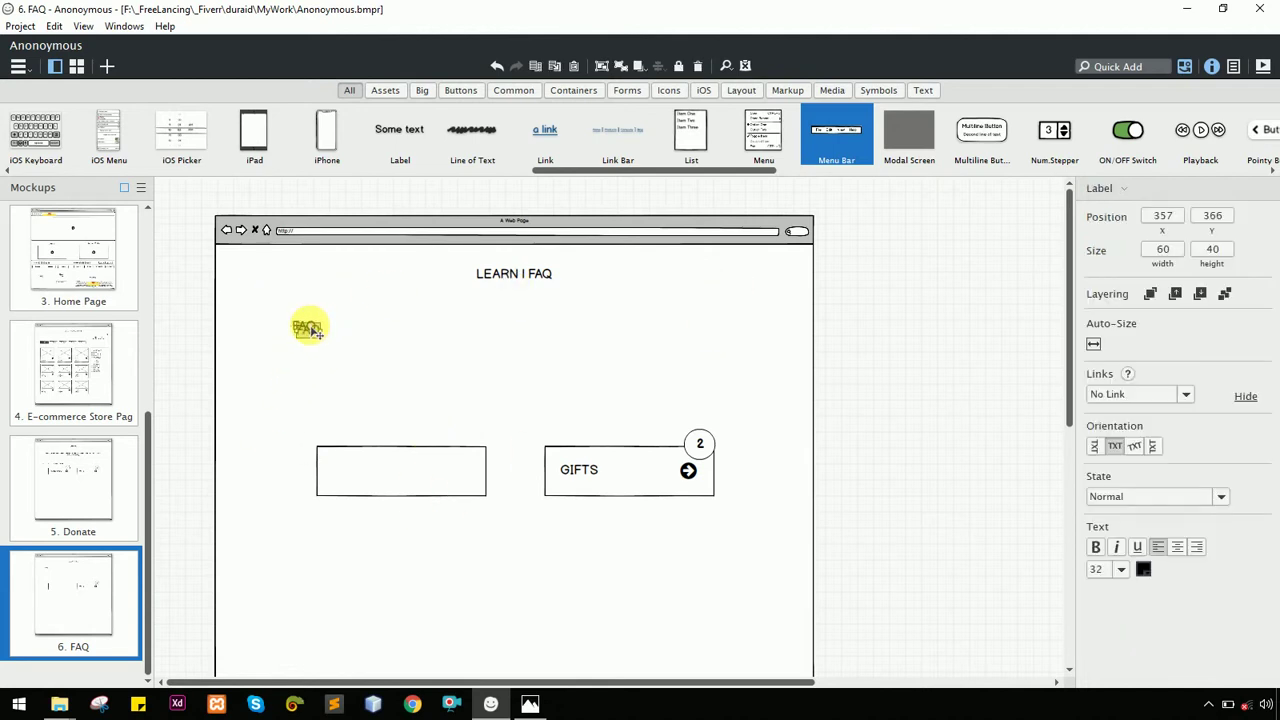
pyautogui.moveTo(316, 350); pyautogui.dragTo(336, 348)
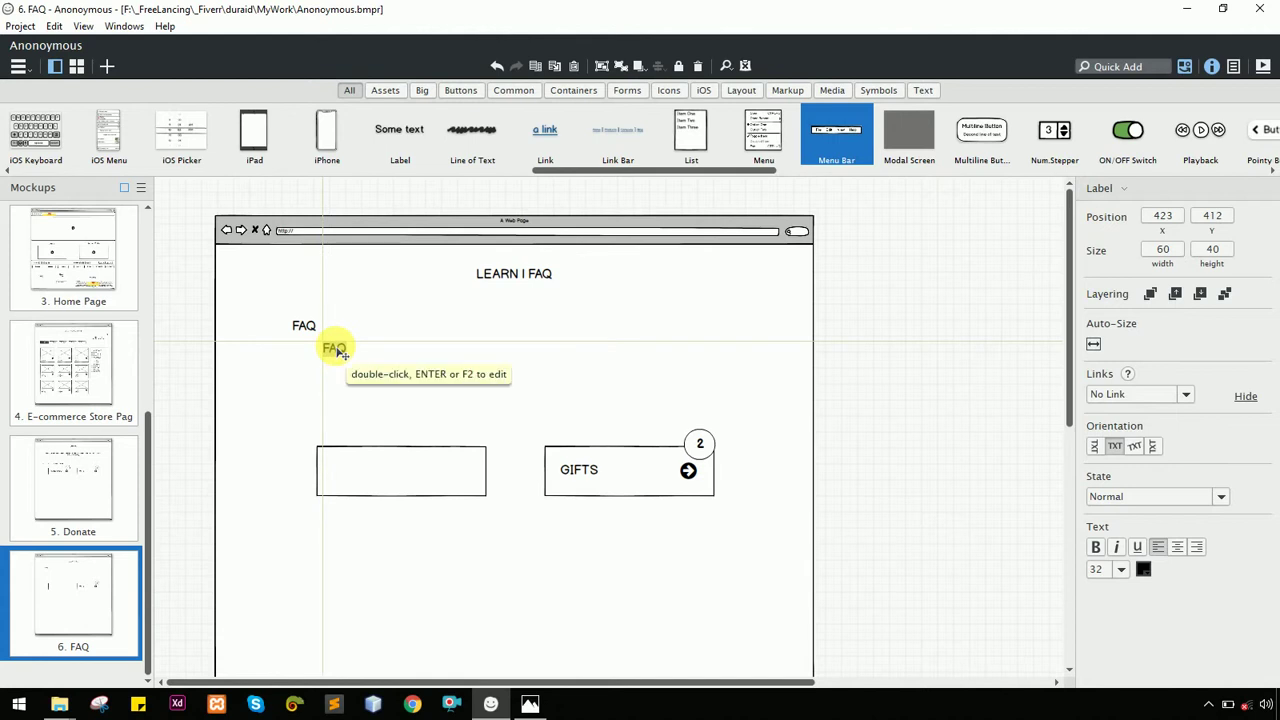
pyautogui.doubleClick(335, 349)
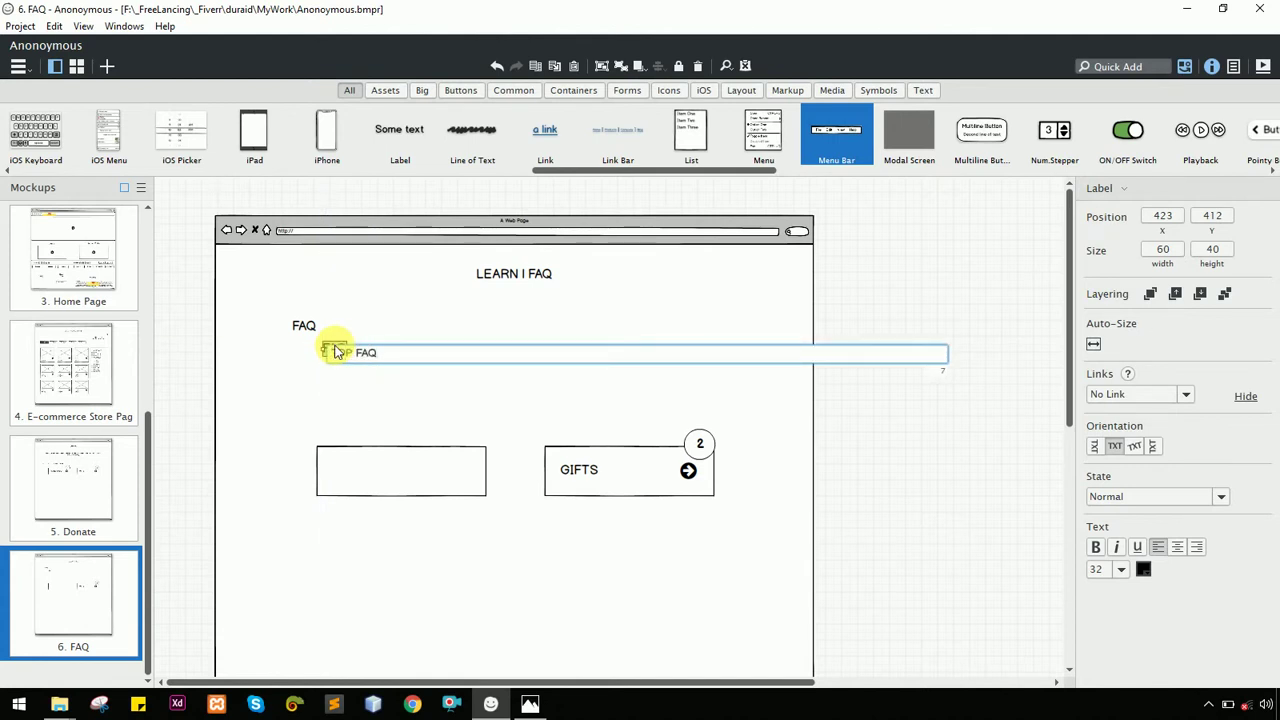
pyautogui.press('Return')
pyautogui.click(349, 348)
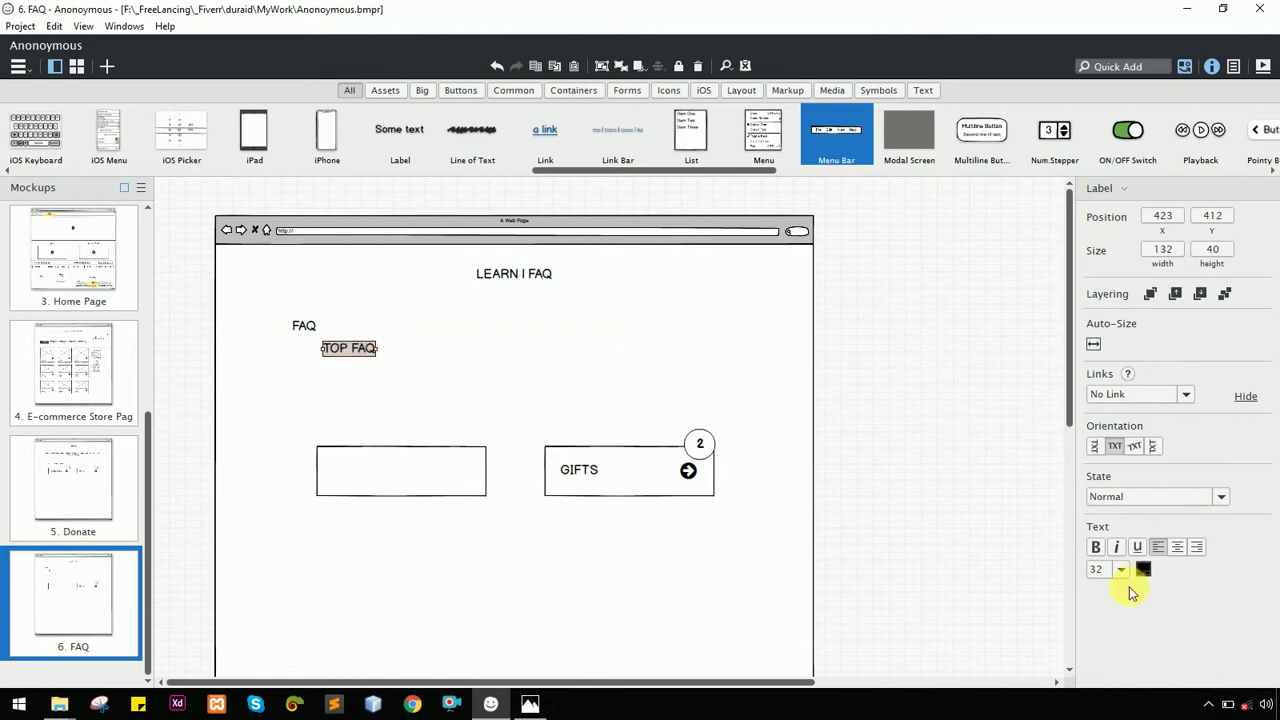
# Make the FAQ label bold, and format the TOP FAQ label as bold with a text size of 24
pyautogui.click(303, 326)
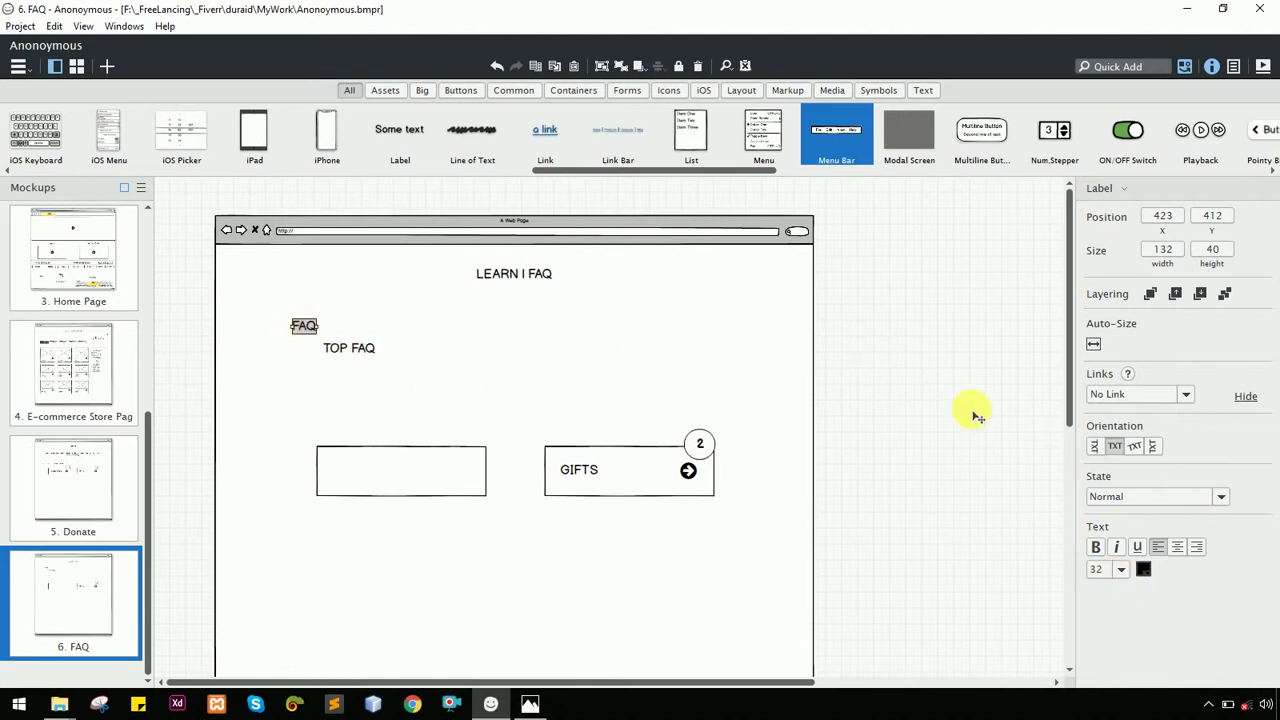
pyautogui.click(1098, 548)
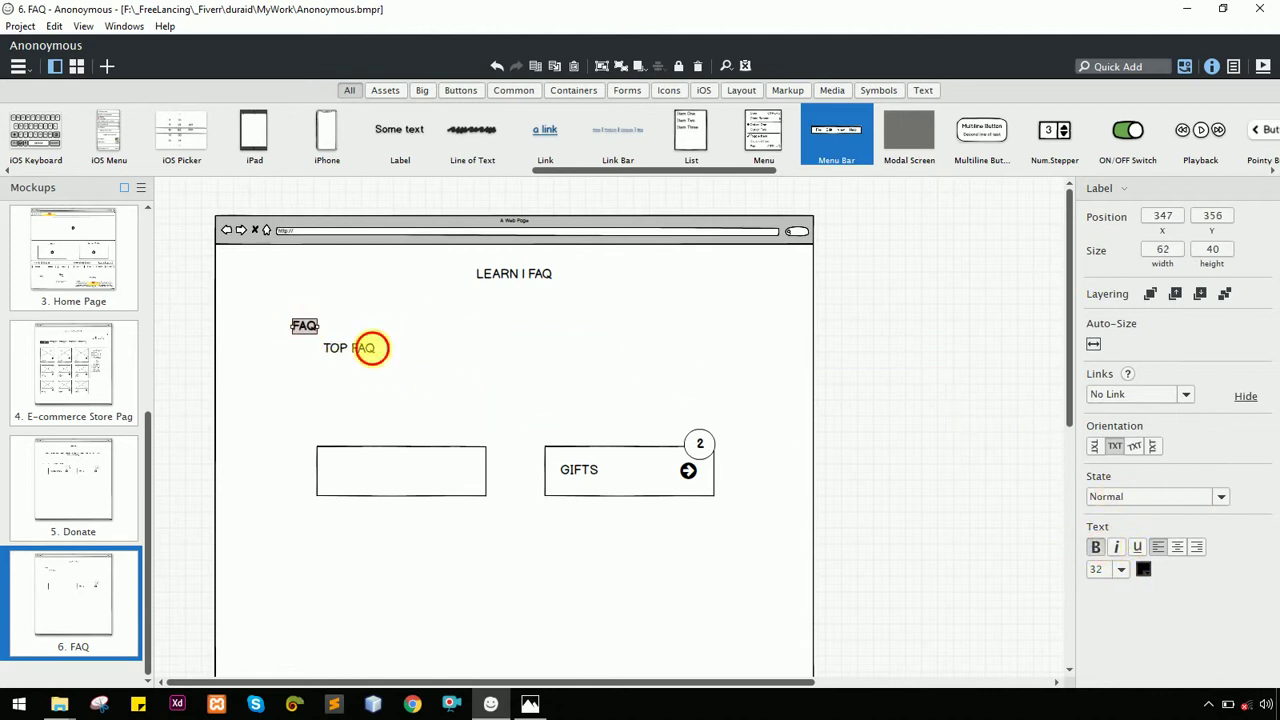
pyautogui.click(366, 346)
pyautogui.click(1121, 569)
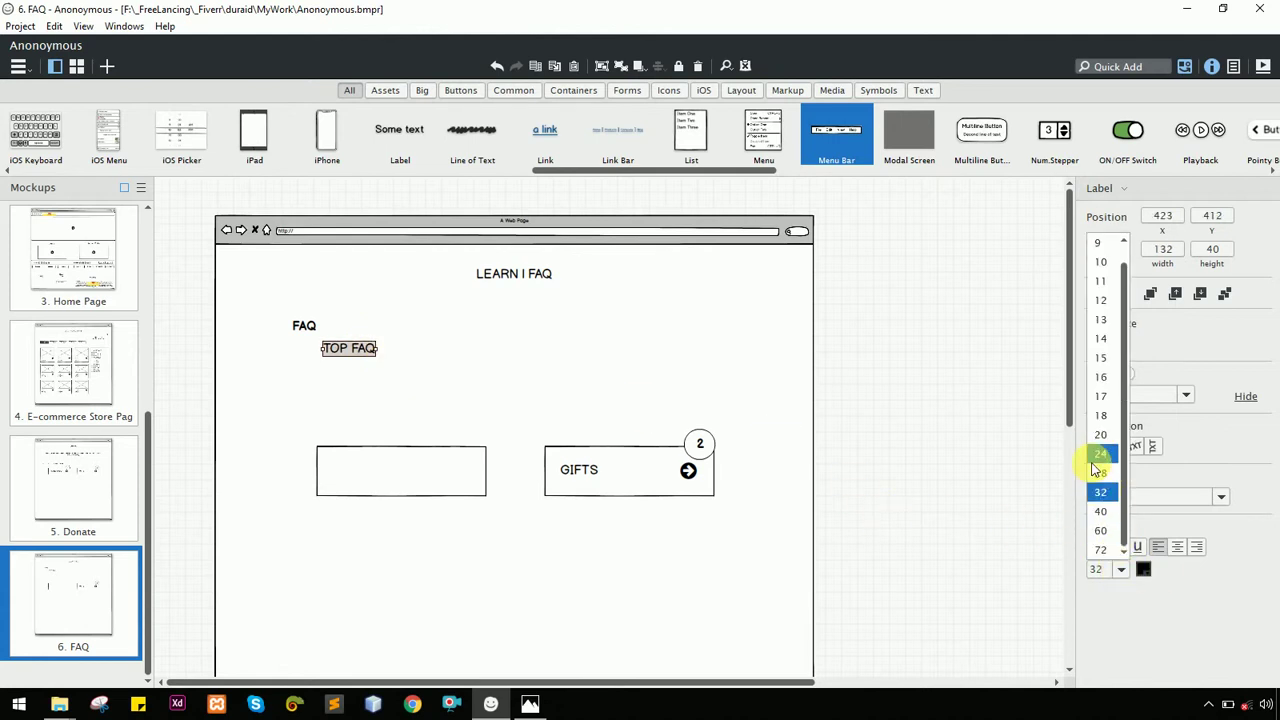
pyautogui.click(1098, 458)
pyautogui.click(412, 398)
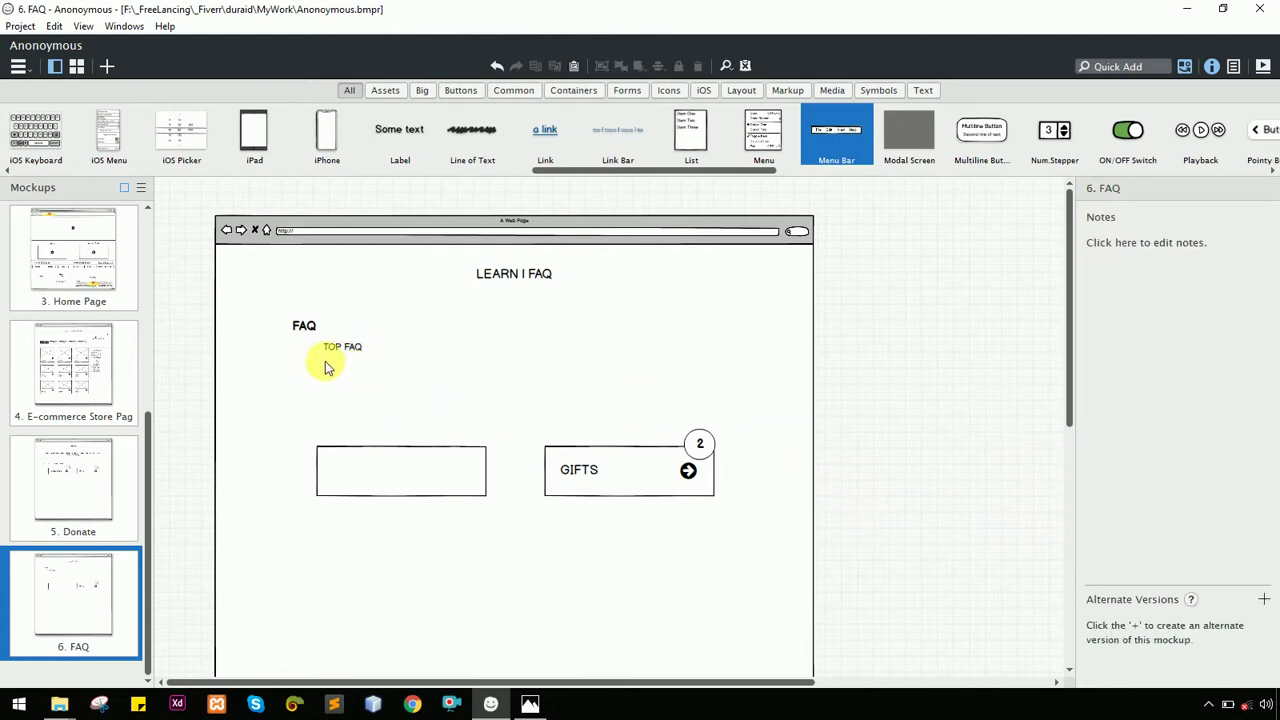
pyautogui.doubleClick(342, 346)
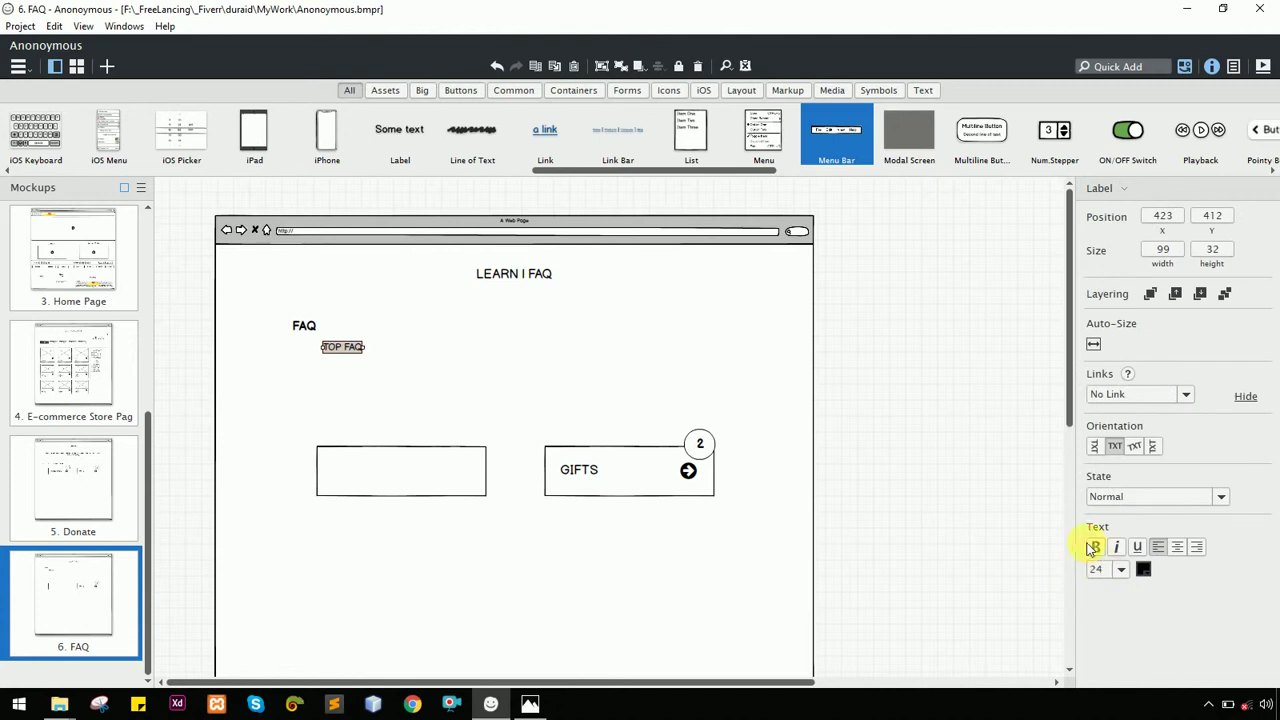
# Move the empty box and the complete GIFTS box group down the page to X 425, Y 798
pyautogui.click(670, 462)
pyautogui.moveTo(909, 557); pyautogui.dragTo(294, 414)
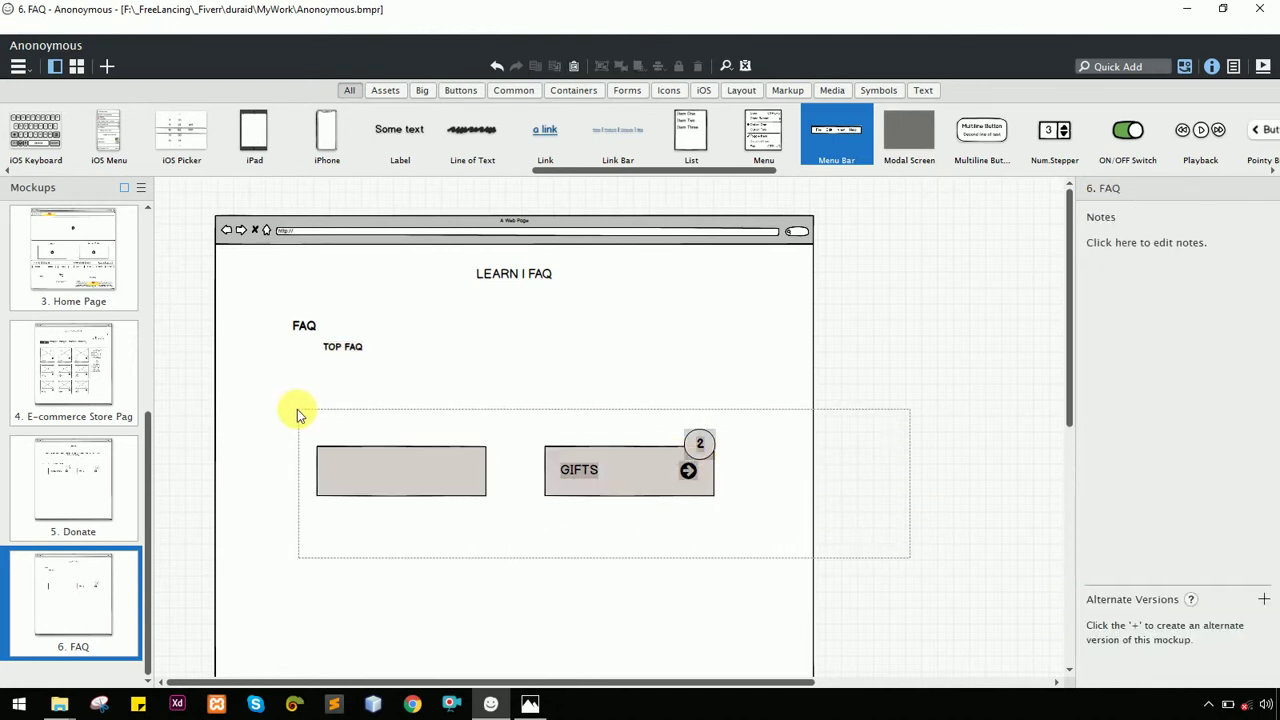
pyautogui.moveTo(451, 486); pyautogui.dragTo(457, 552)
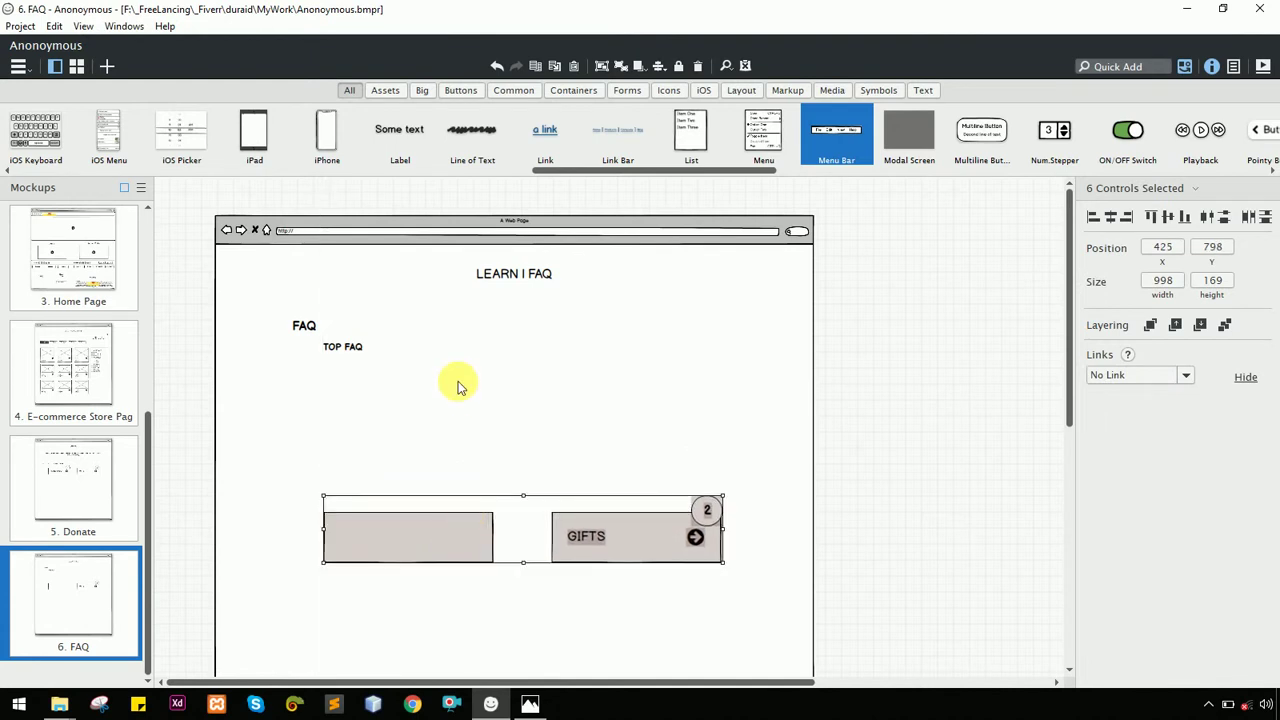
pyautogui.click(457, 383)
# Copy the circle from the GIFTS box into the space above, sized 116 by 112 at X 816, Y 460
pyautogui.click(708, 508)
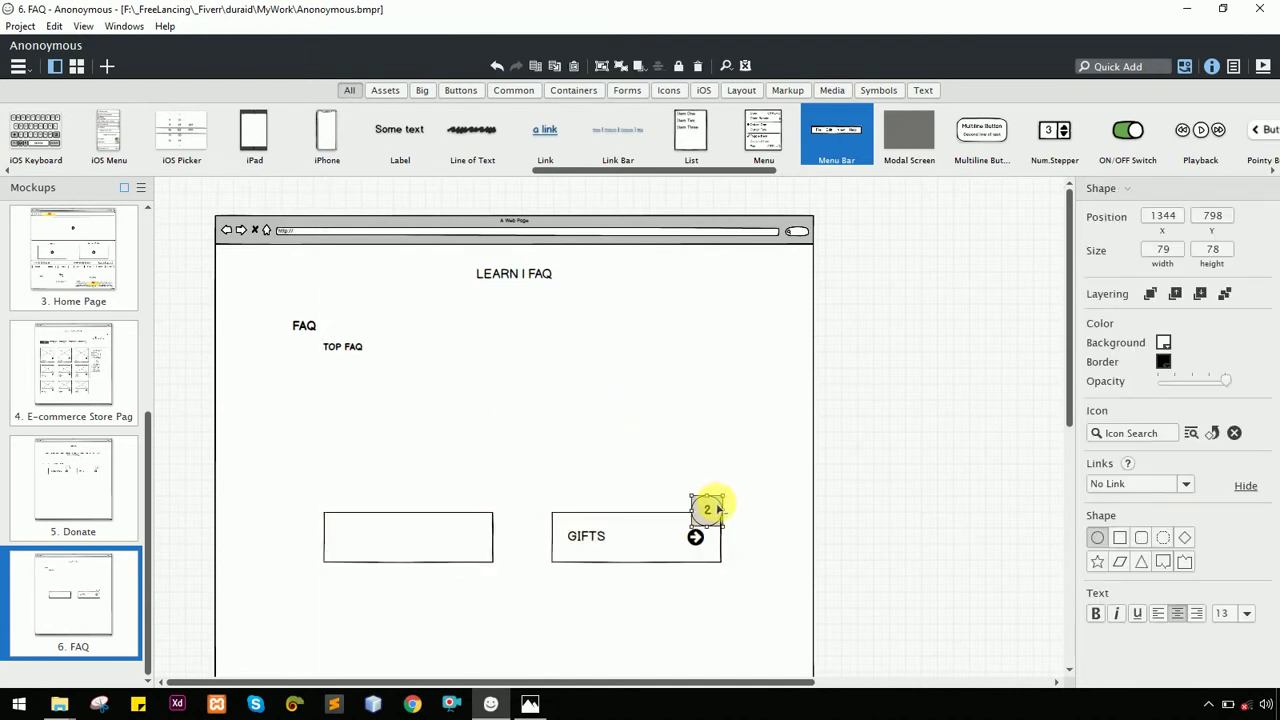
pyautogui.moveTo(722, 527); pyautogui.dragTo(510, 395)
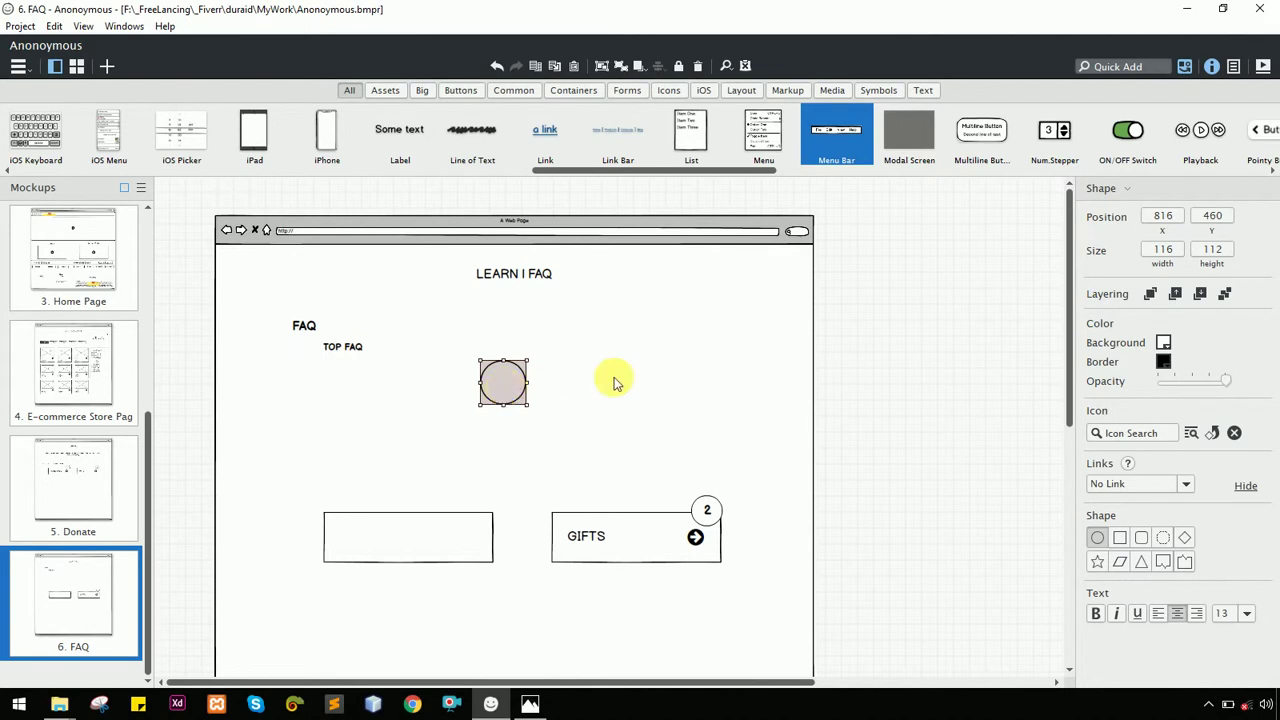
pyautogui.click(611, 377)
# Add an Image placeholder, resize it to 67 by 69, and center it inside the new circle at X 841, Y 482
pyautogui.click(506, 388)
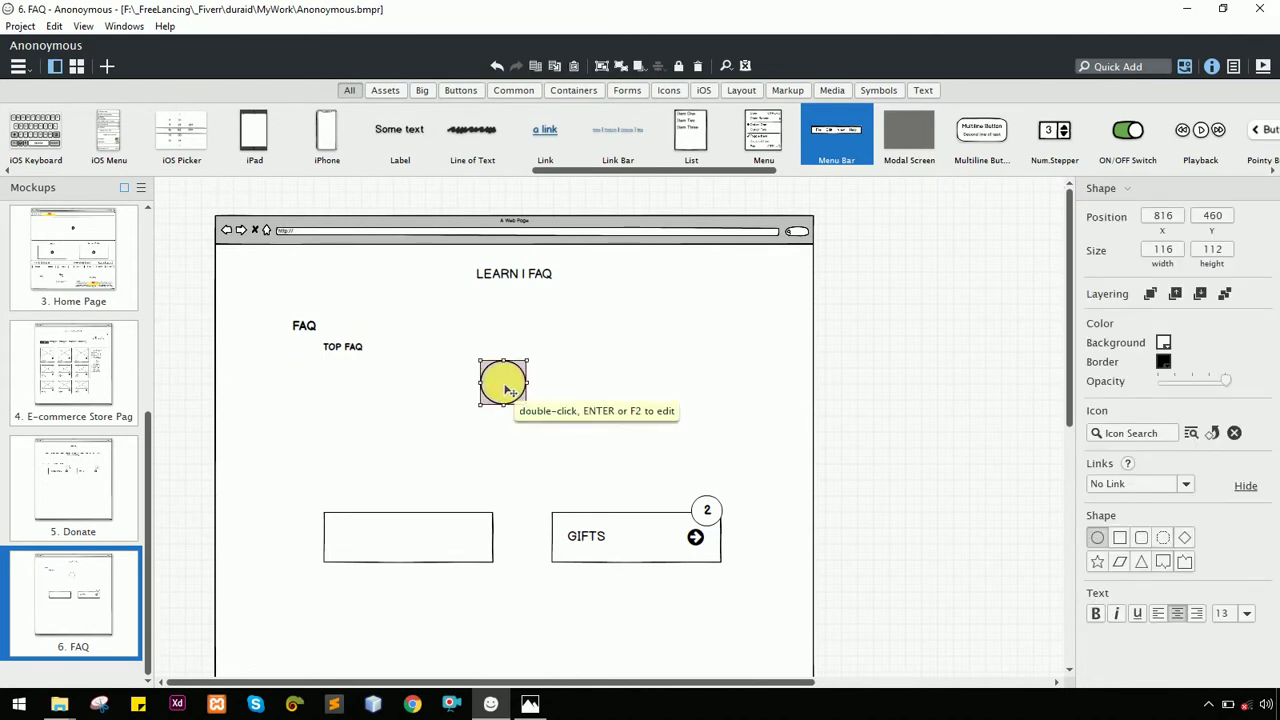
pyautogui.write('image')
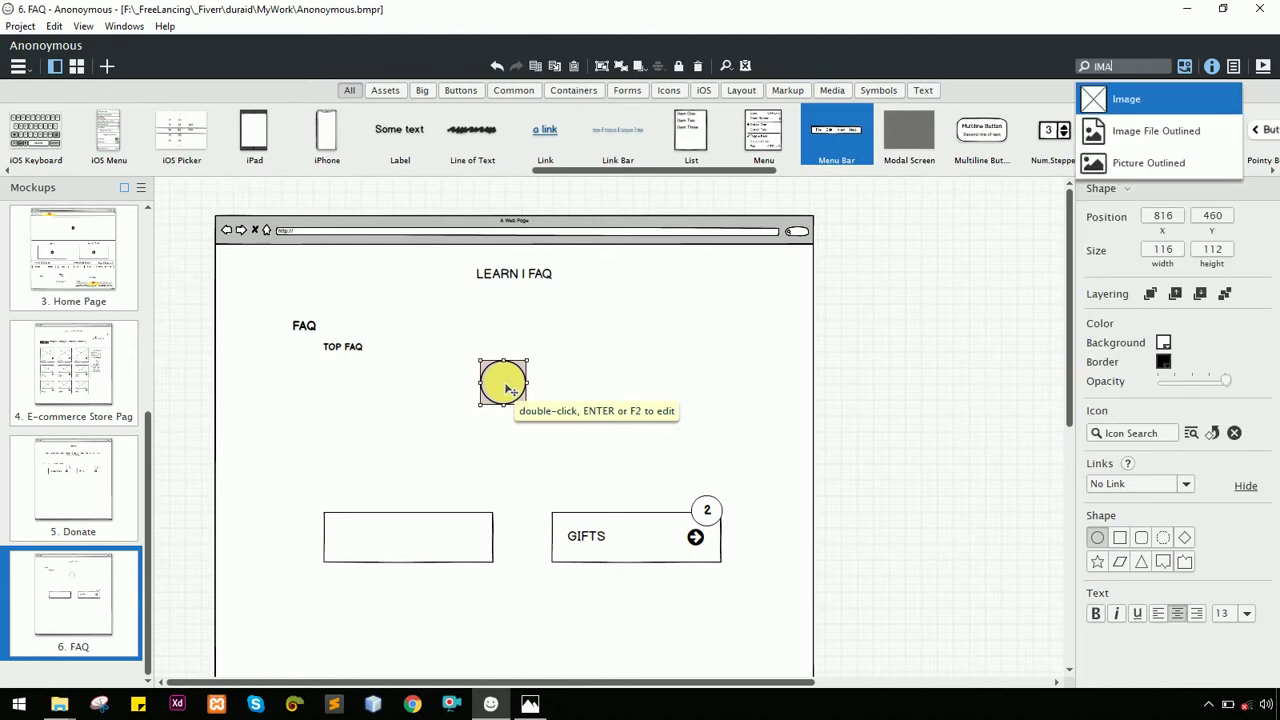
pyautogui.press('Return')
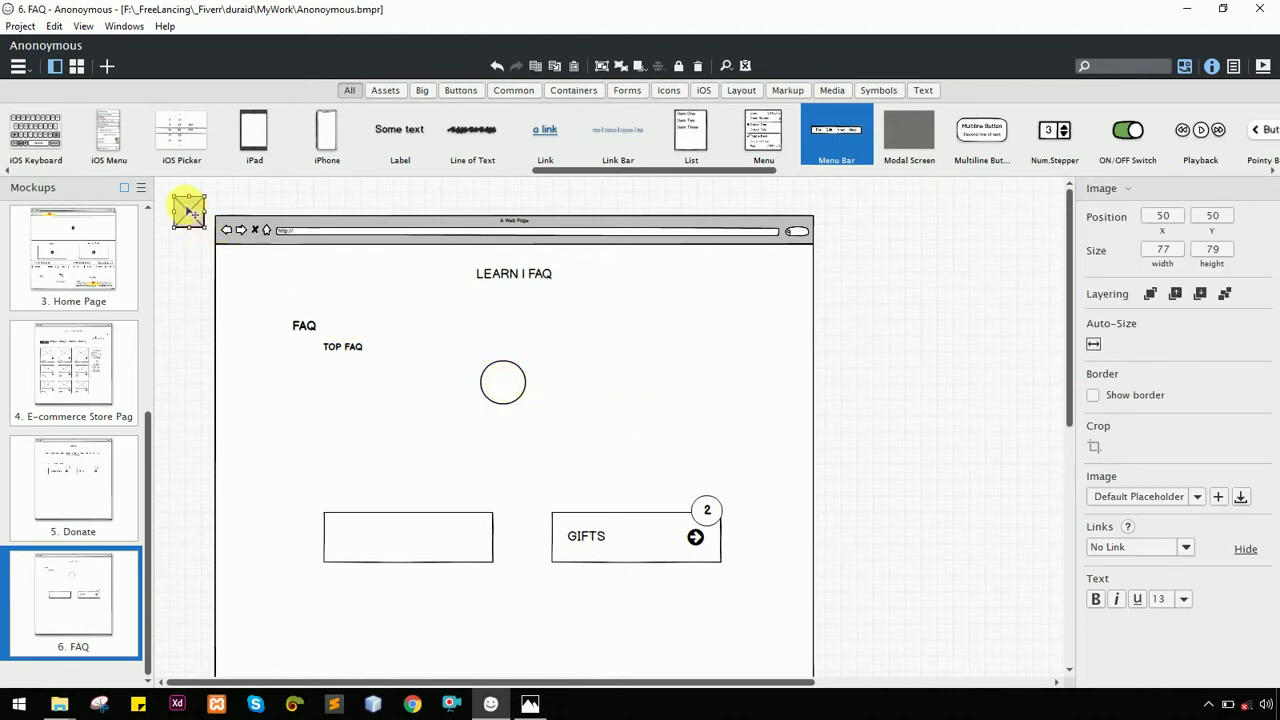
pyautogui.moveTo(190, 208); pyautogui.dragTo(506, 381)
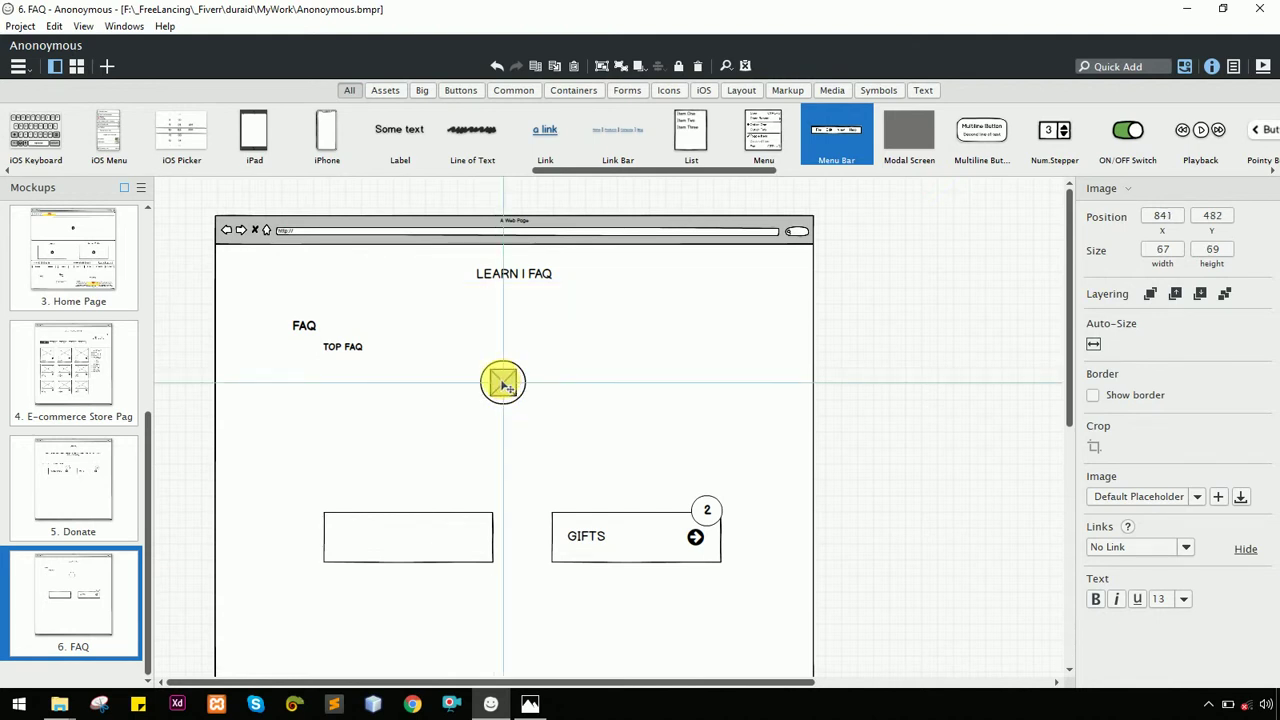
pyautogui.click(607, 408)
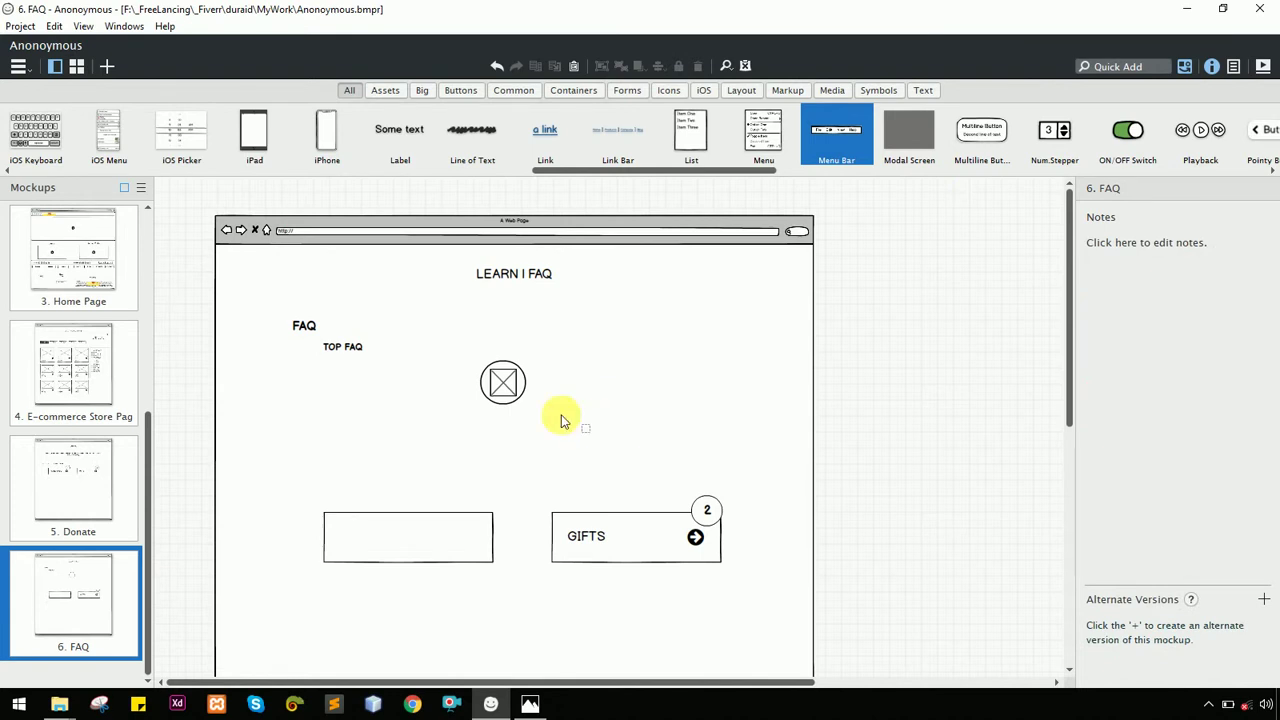
# Unlock the browser frame and center the circle and its image placeholder horizontally on the page
pyautogui.moveTo(582, 428); pyautogui.dragTo(452, 338)
pyautogui.rightClick(583, 381)
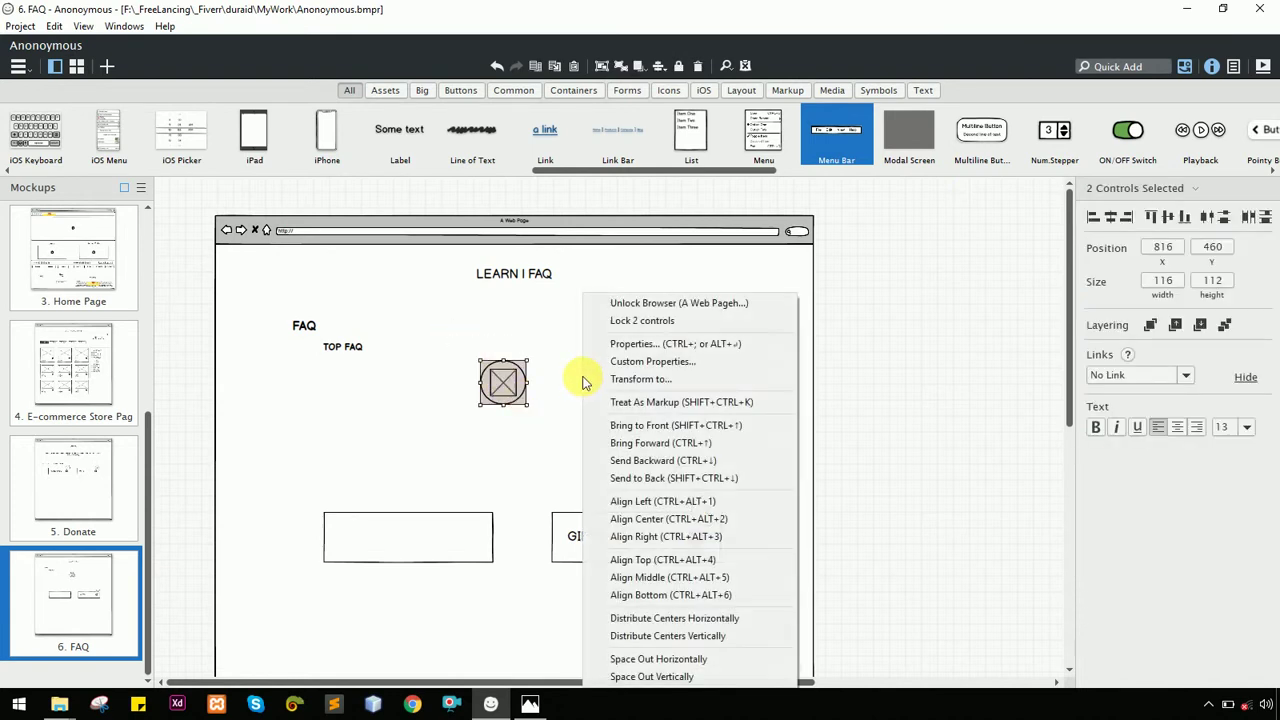
pyautogui.click(640, 302)
pyautogui.moveTo(545, 431); pyautogui.dragTo(469, 354)
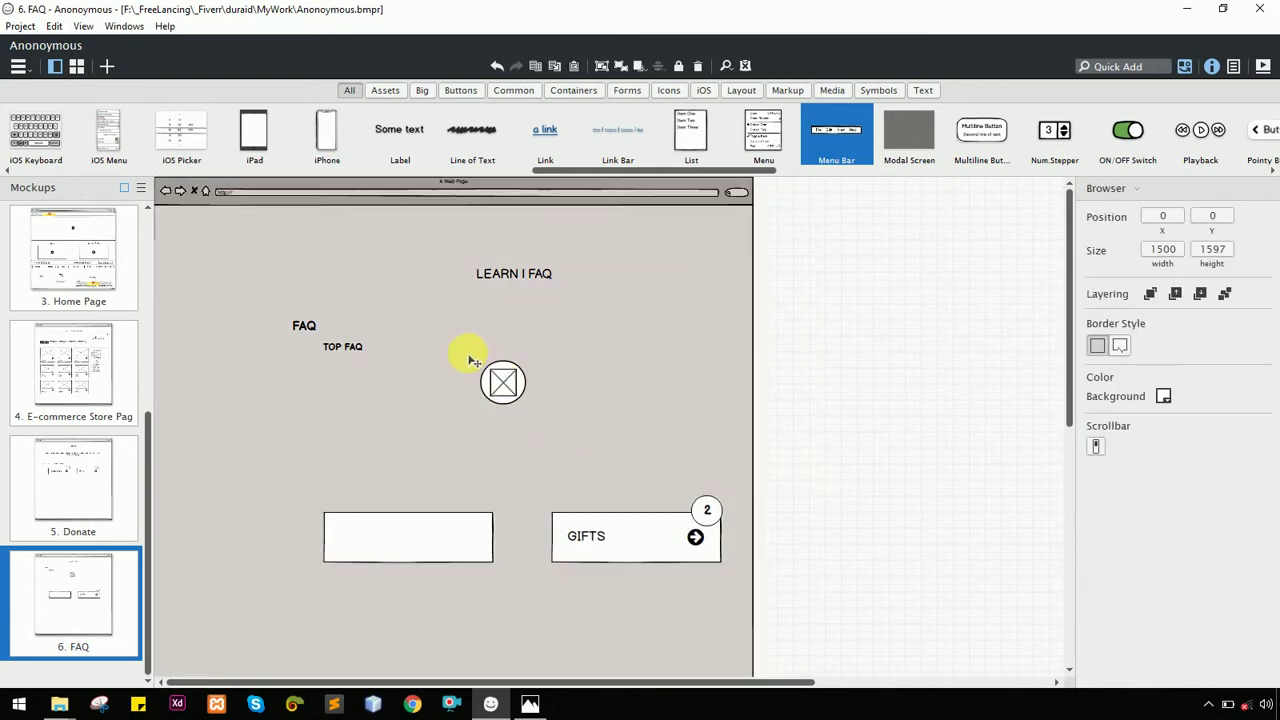
pyautogui.hotkey('ctrl', 'z')
pyautogui.moveTo(889, 452); pyautogui.dragTo(466, 337)
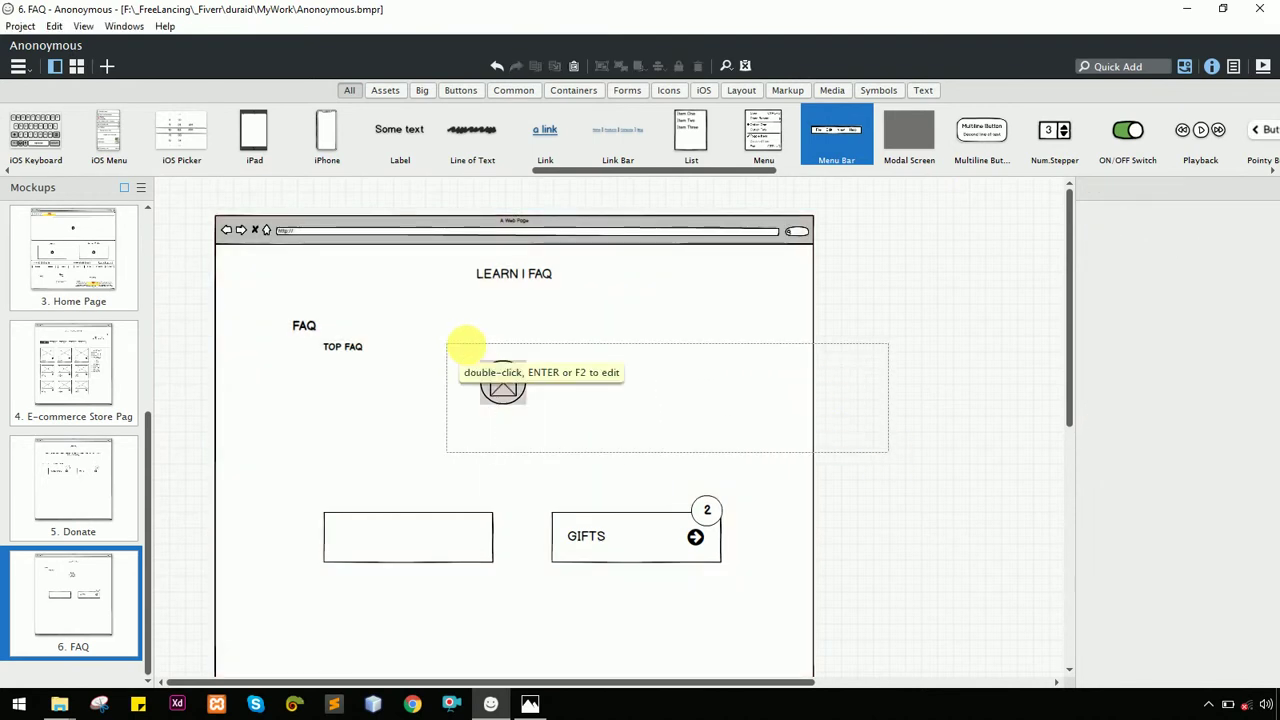
pyautogui.keyDown('shift'); pyautogui.click(654, 352); pyautogui.keyUp('shift')
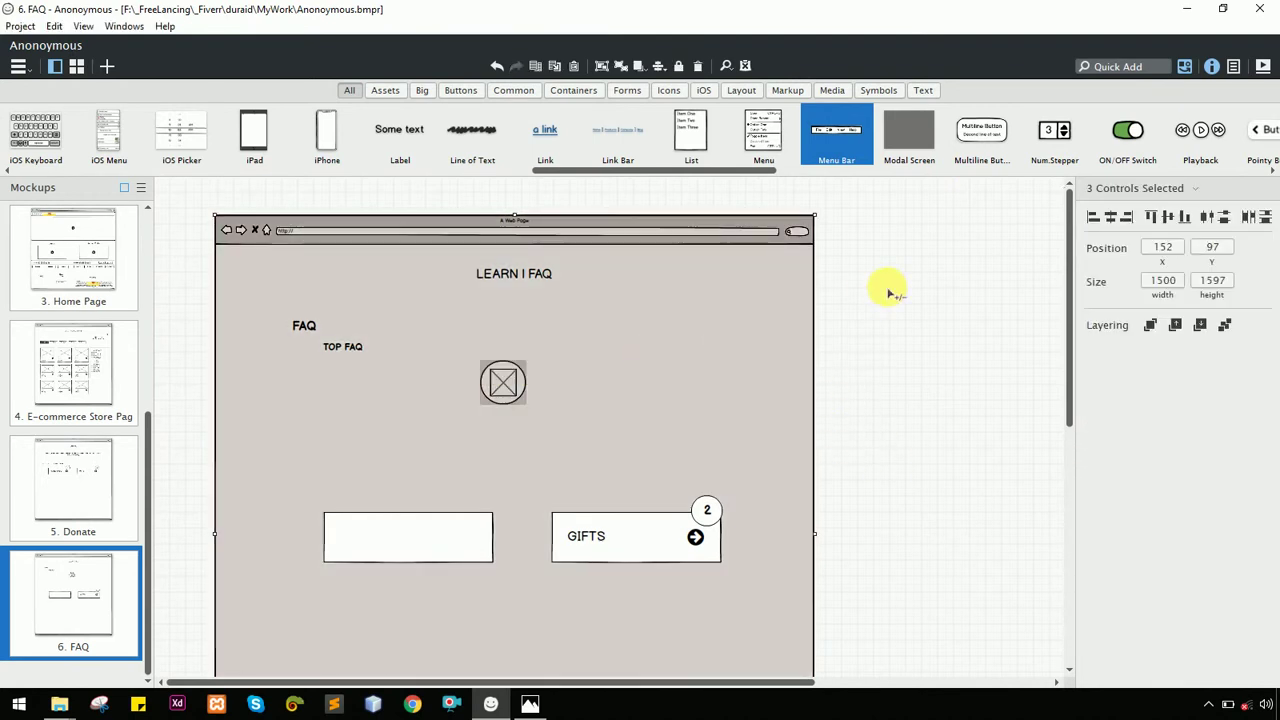
pyautogui.click(867, 356)
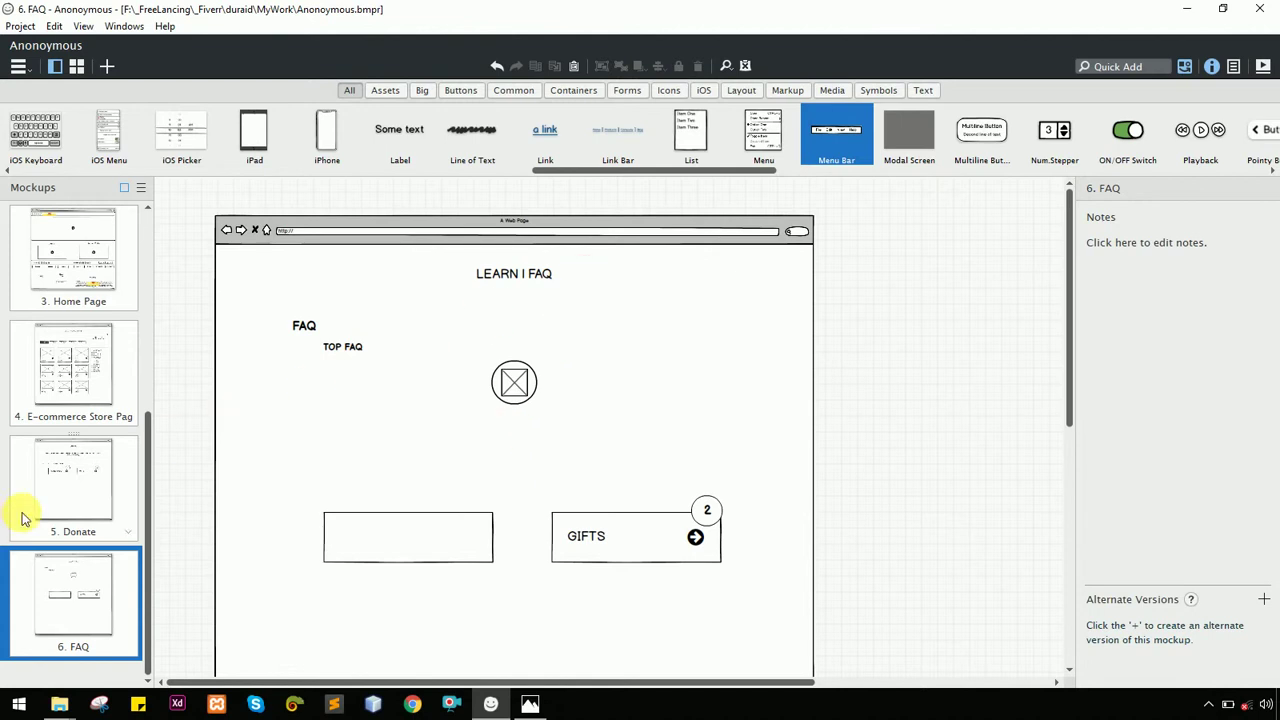
# Copy the donation description text area from the Donate page and return to the FAQ page
pyautogui.click(88, 485)
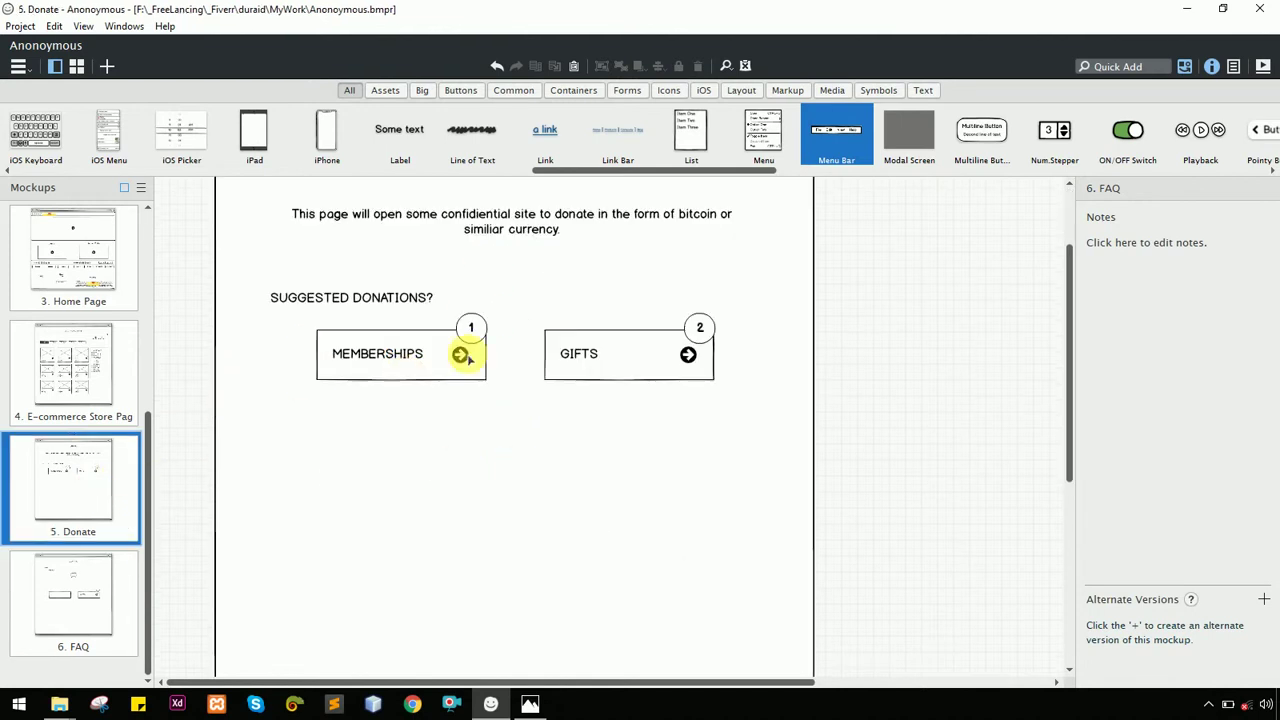
pyautogui.click(463, 259)
pyautogui.click(88, 615)
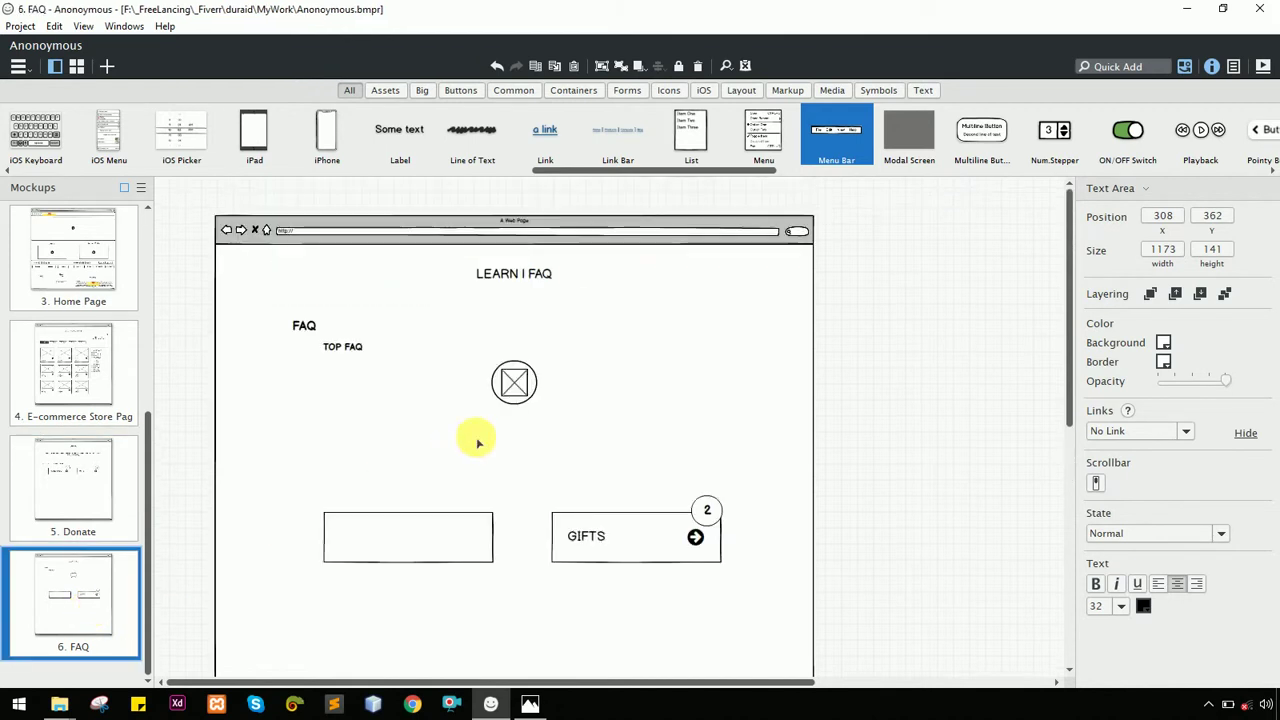
# Move the empty box and the whole GIFTS box group further down the page to free space below the circle
pyautogui.click(940, 523)
pyautogui.moveTo(877, 623); pyautogui.dragTo(241, 486)
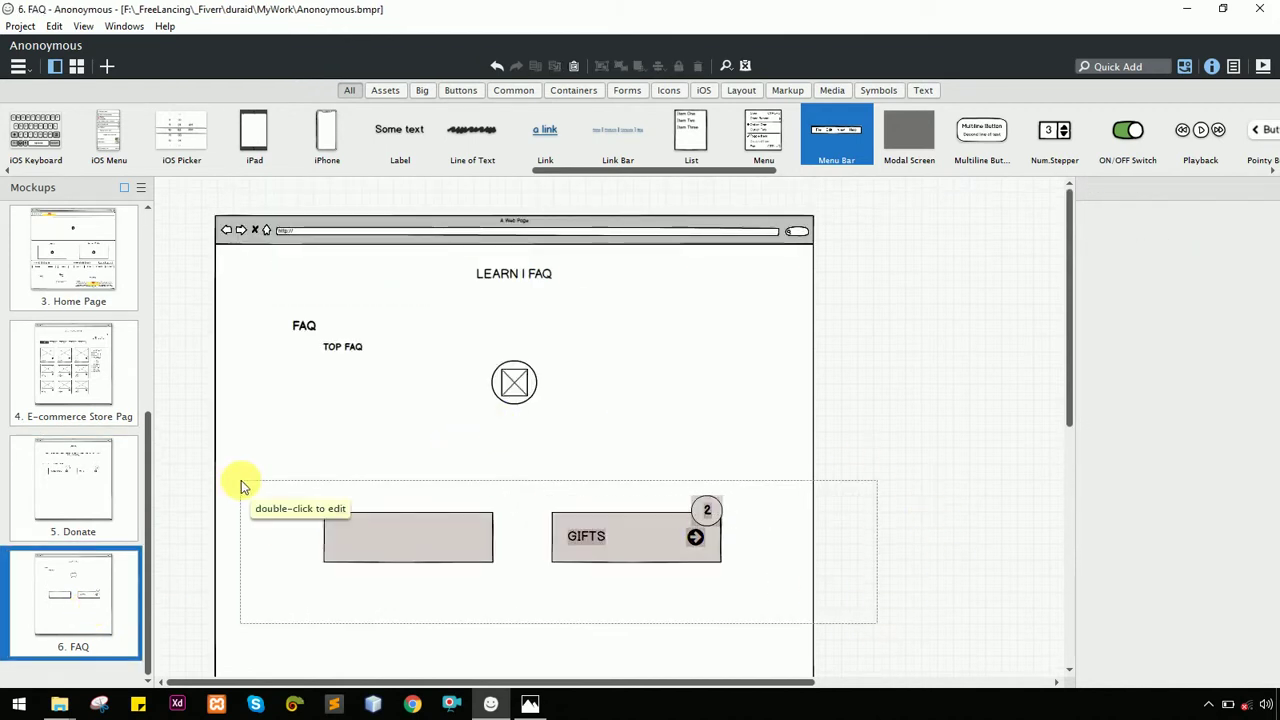
pyautogui.moveTo(449, 534); pyautogui.dragTo(453, 594)
# Paste the copied text area, place it below the circle at X 316, Y 612, and set its text size to 24
pyautogui.click(510, 483)
pyautogui.hotkey('ctrl', 'v')
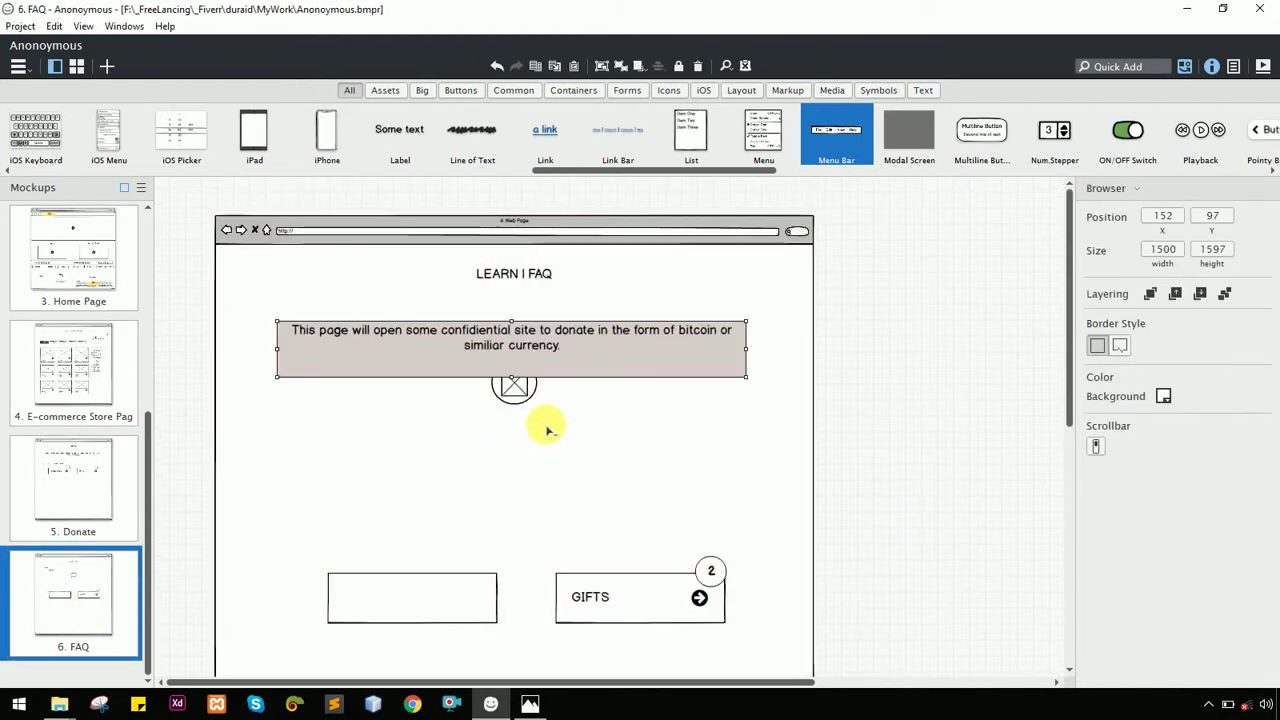
pyautogui.click(551, 363)
pyautogui.moveTo(551, 363); pyautogui.dragTo(560, 456)
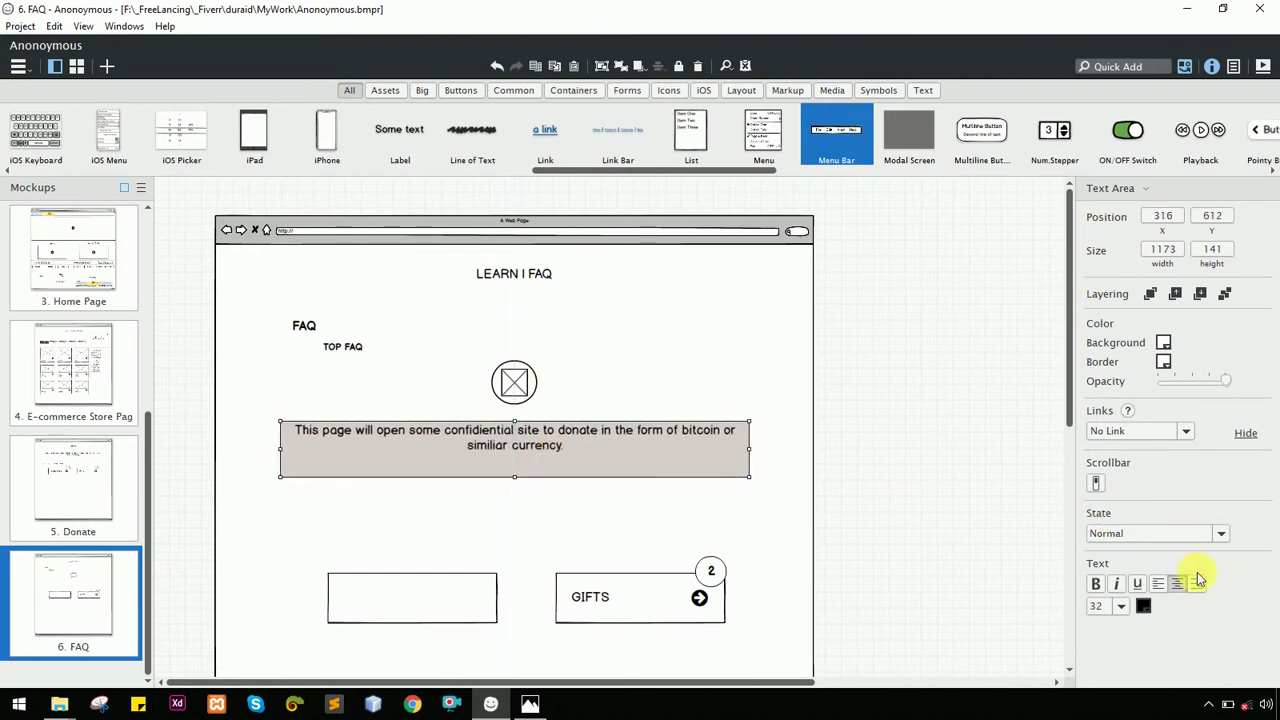
pyautogui.click(1114, 605)
pyautogui.click(1103, 491)
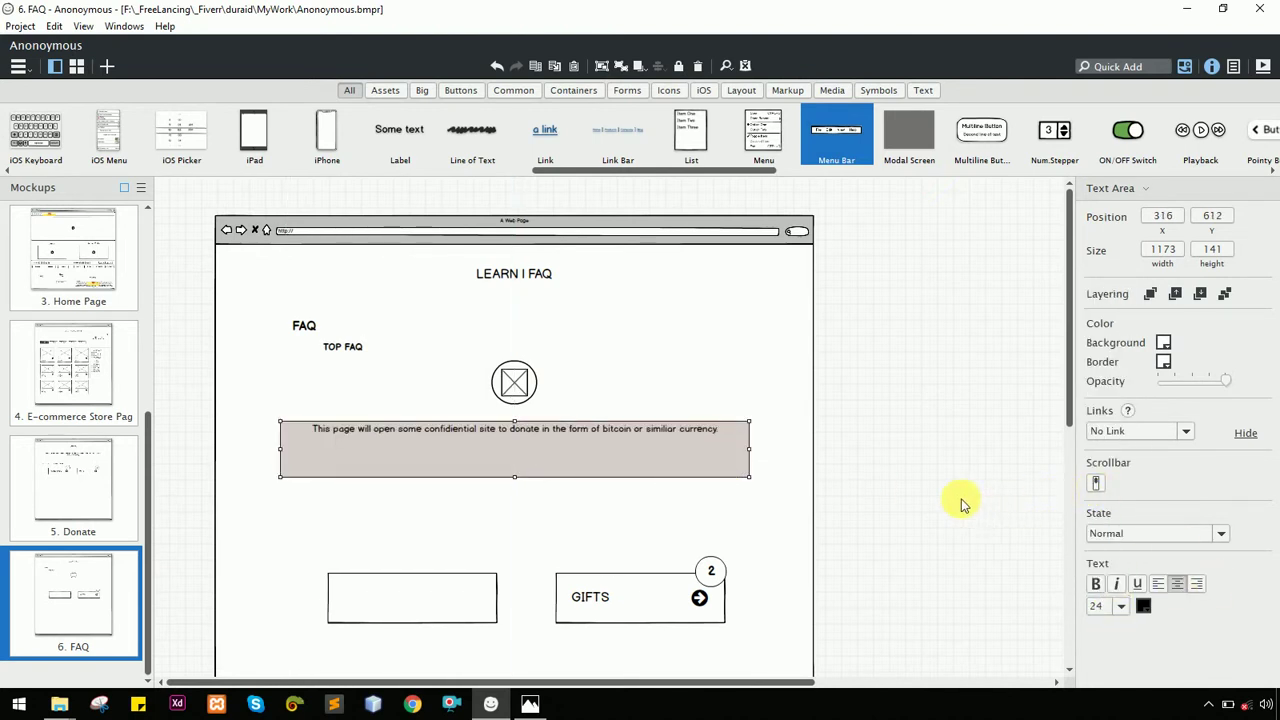
# Replace the pasted donation text with a generated LOREM ipsum paragraph
pyautogui.doubleClick(718, 460)
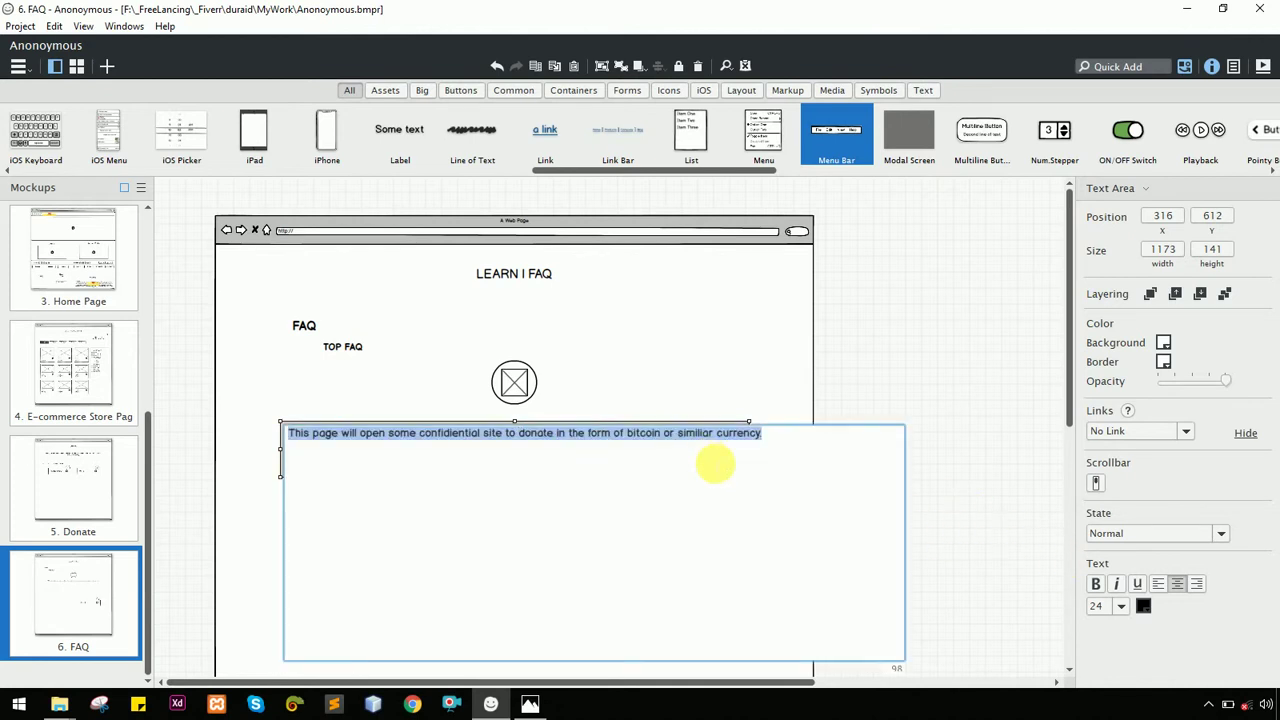
pyautogui.write('LOREM')
pyautogui.hotkey('ctrl', 'Return')
pyautogui.click(667, 374)
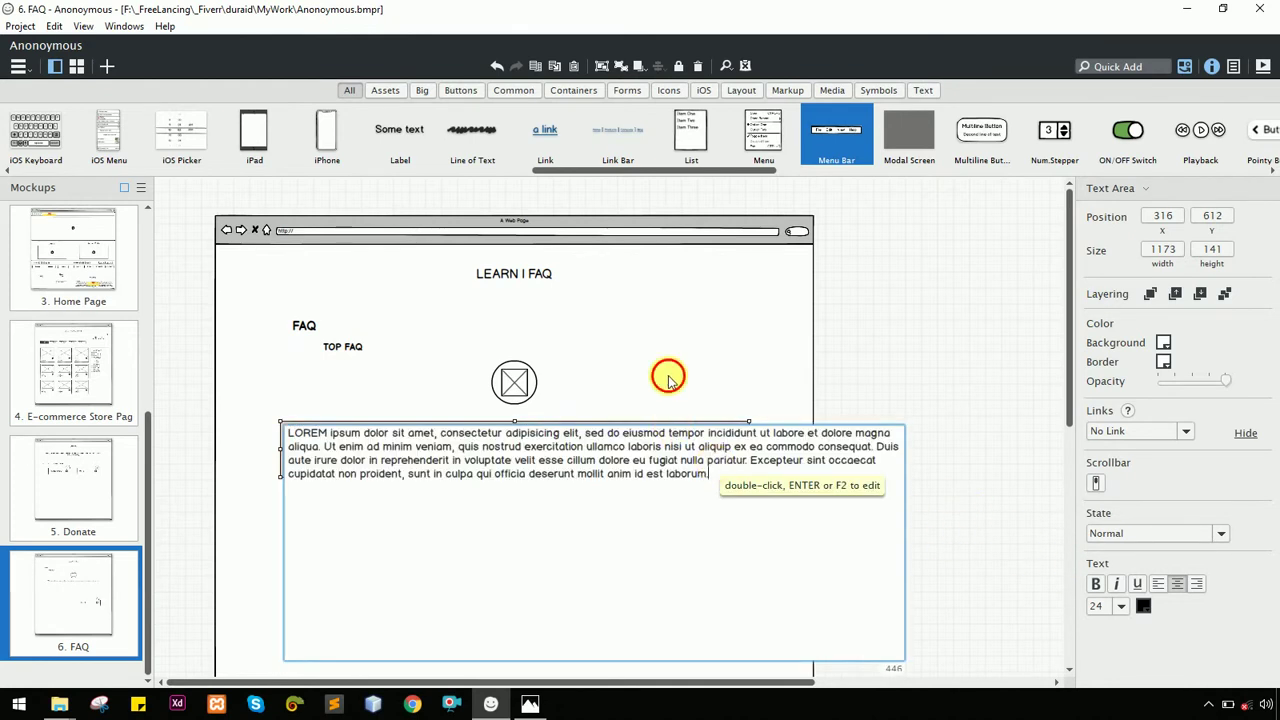
# Shorten the lorem ipsum paragraph so that it ends at "voluptate velit esse."
pyautogui.doubleClick(571, 458)
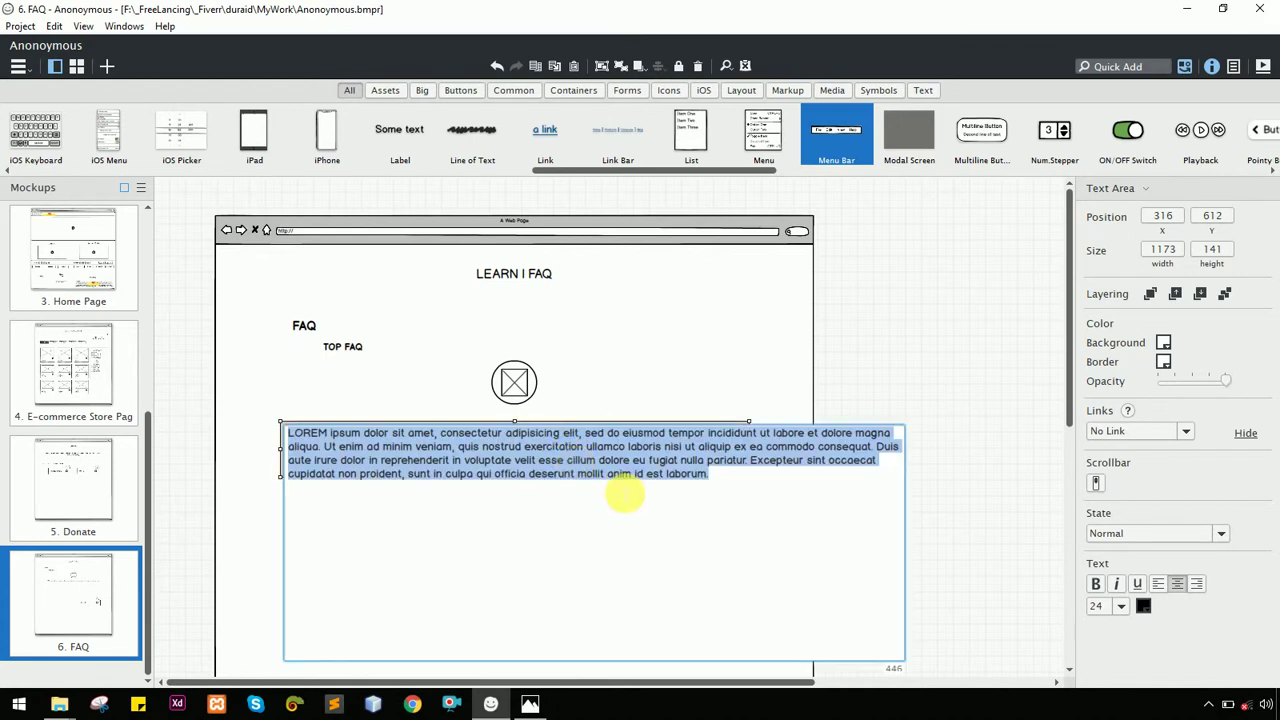
pyautogui.click(711, 491)
pyautogui.moveTo(711, 491); pyautogui.dragTo(560, 478)
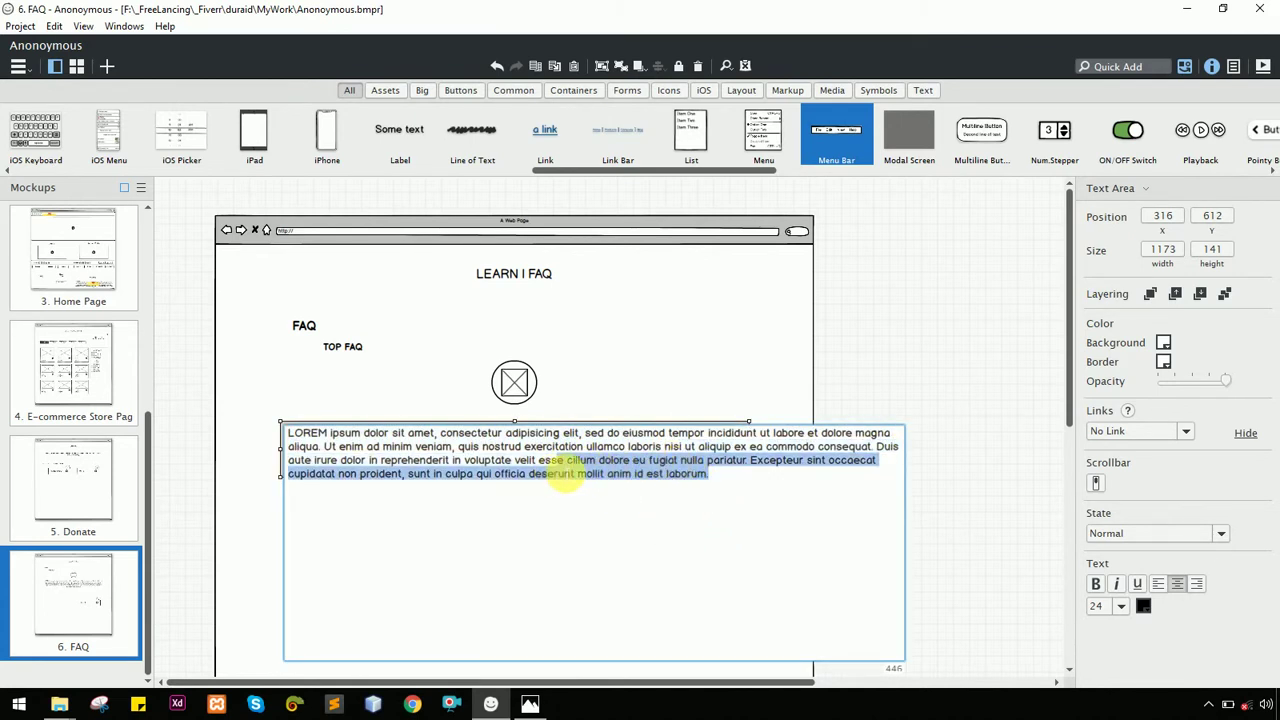
pyautogui.press('BackSpace')
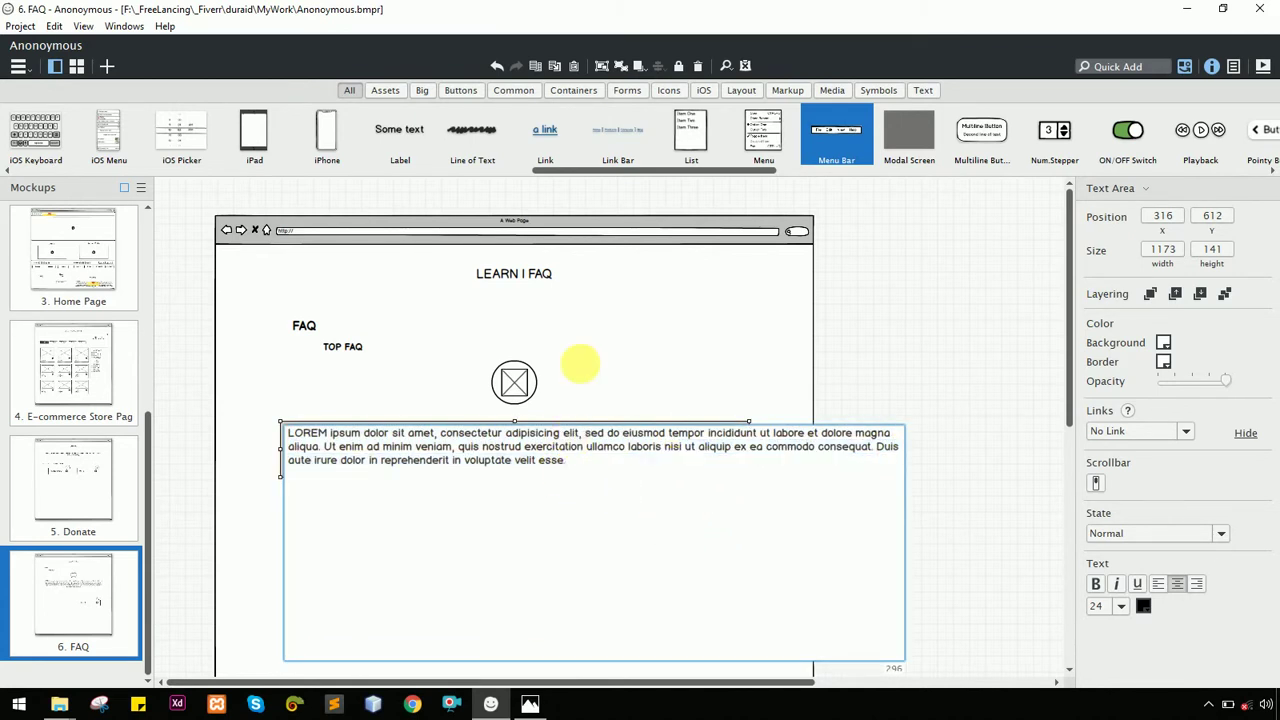
pyautogui.click(582, 369)
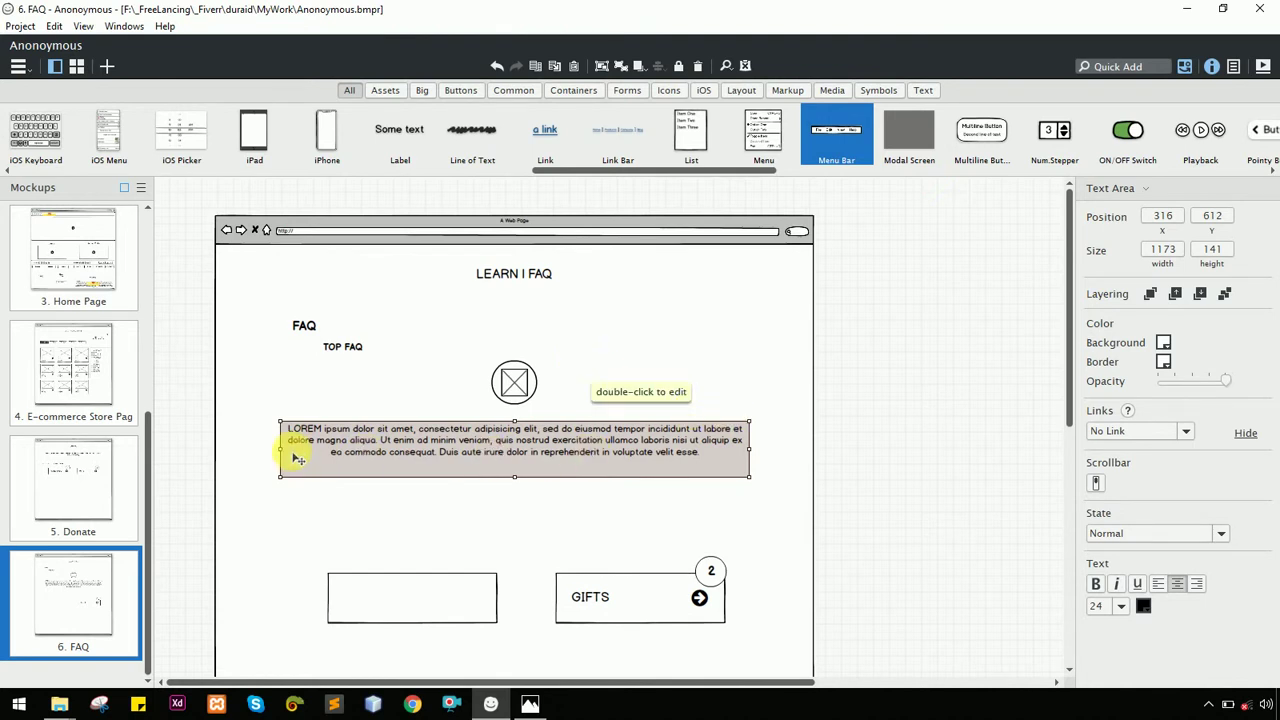
# Narrow the paragraph's text area to about 965 wide and move it to X 409, Y 600
pyautogui.moveTo(281, 447); pyautogui.dragTo(363, 447)
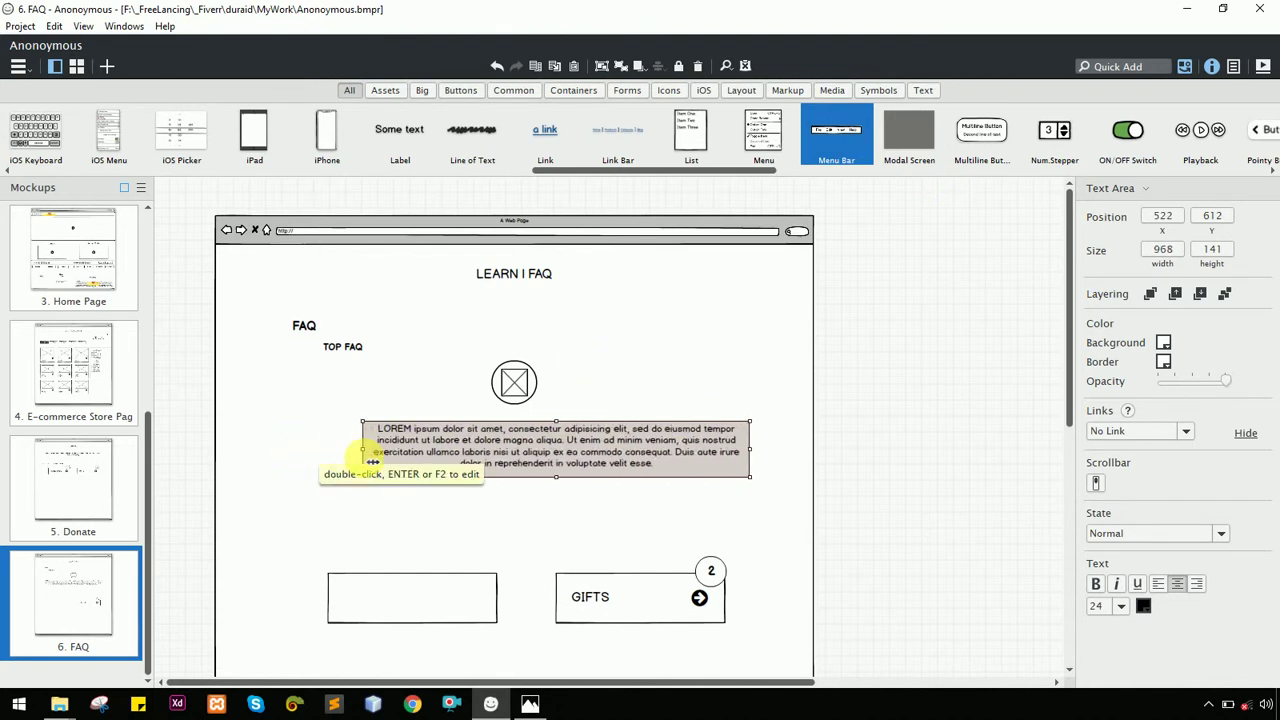
pyautogui.moveTo(566, 466); pyautogui.dragTo(527, 460)
pyautogui.click(906, 443)
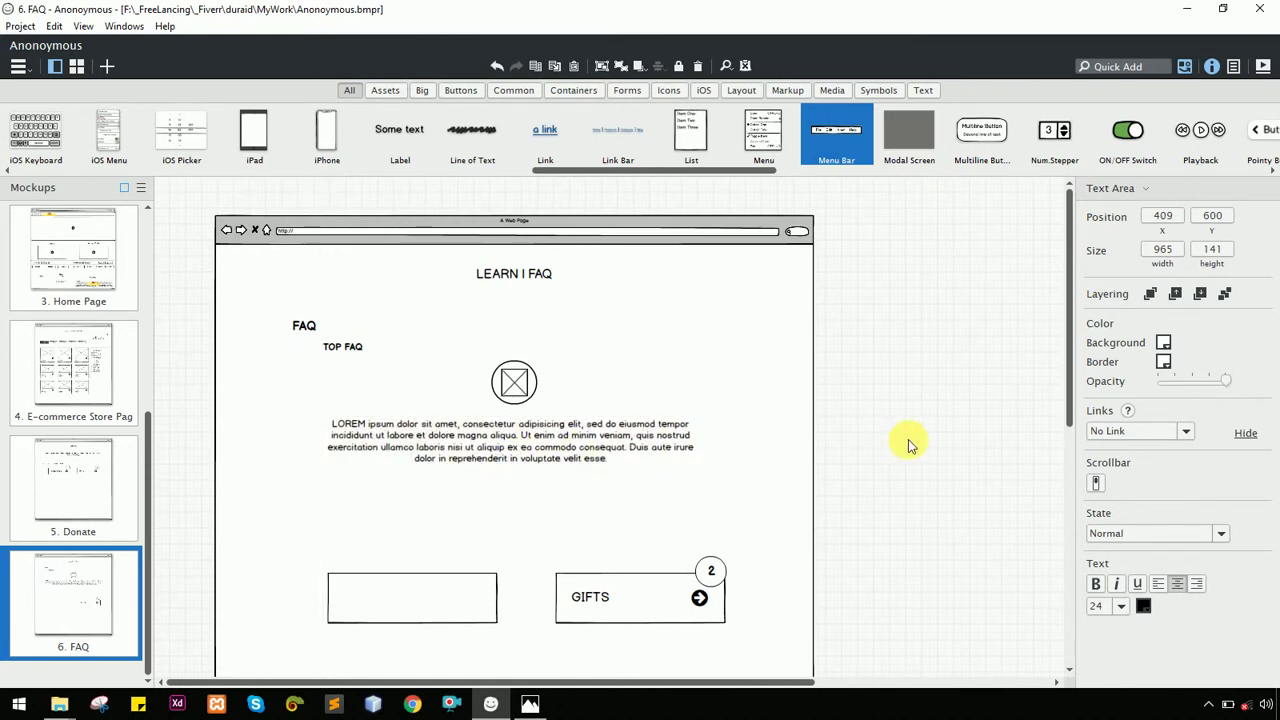
# Center the lorem ipsum paragraph horizontally on the browser frame
pyautogui.click(571, 449)
pyautogui.keyDown('shift'); pyautogui.click(608, 509); pyautogui.keyUp('shift')
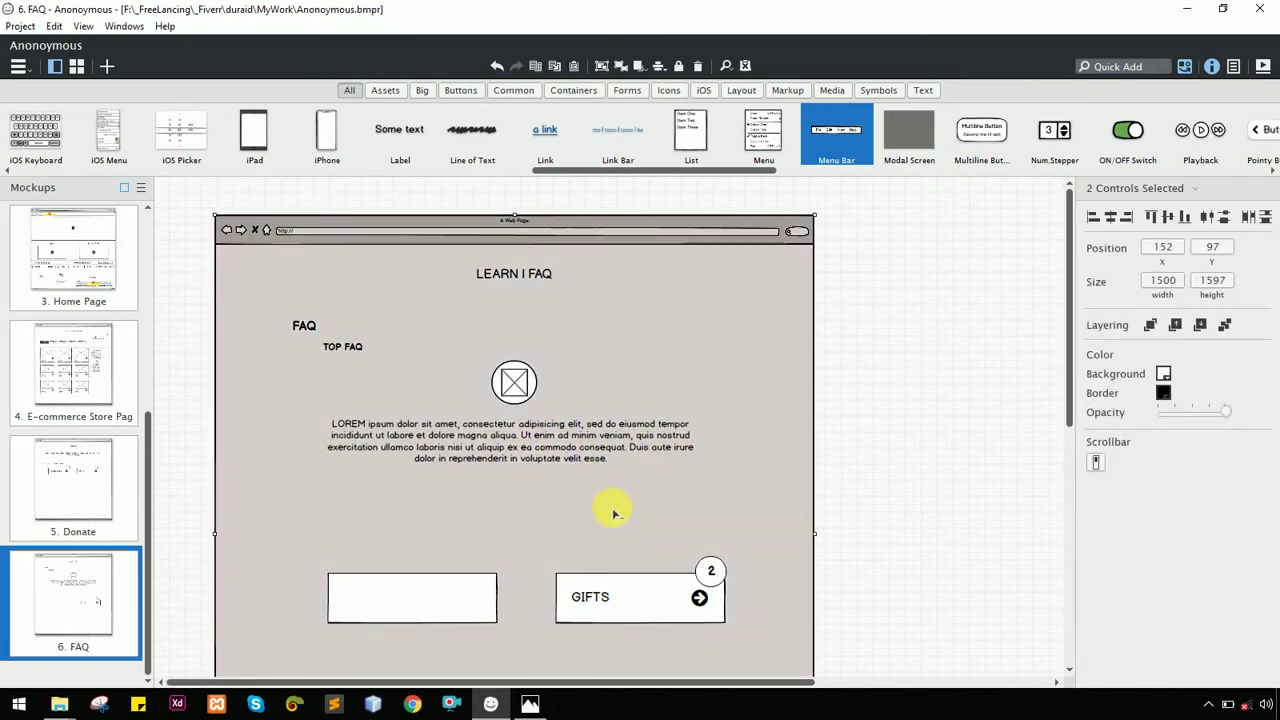
pyautogui.keyDown('shift'); pyautogui.click(603, 447); pyautogui.keyUp('shift')
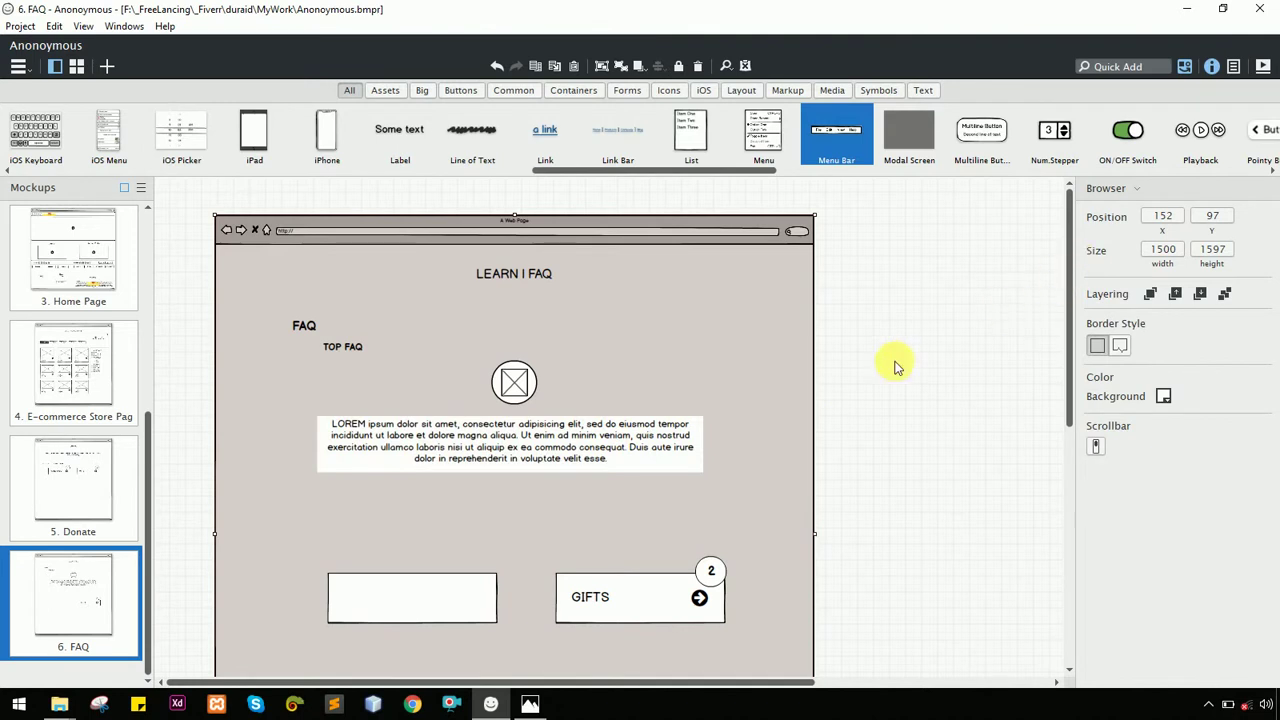
pyautogui.click(643, 443)
pyautogui.keyDown('shift'); pyautogui.click(771, 434); pyautogui.keyUp('shift')
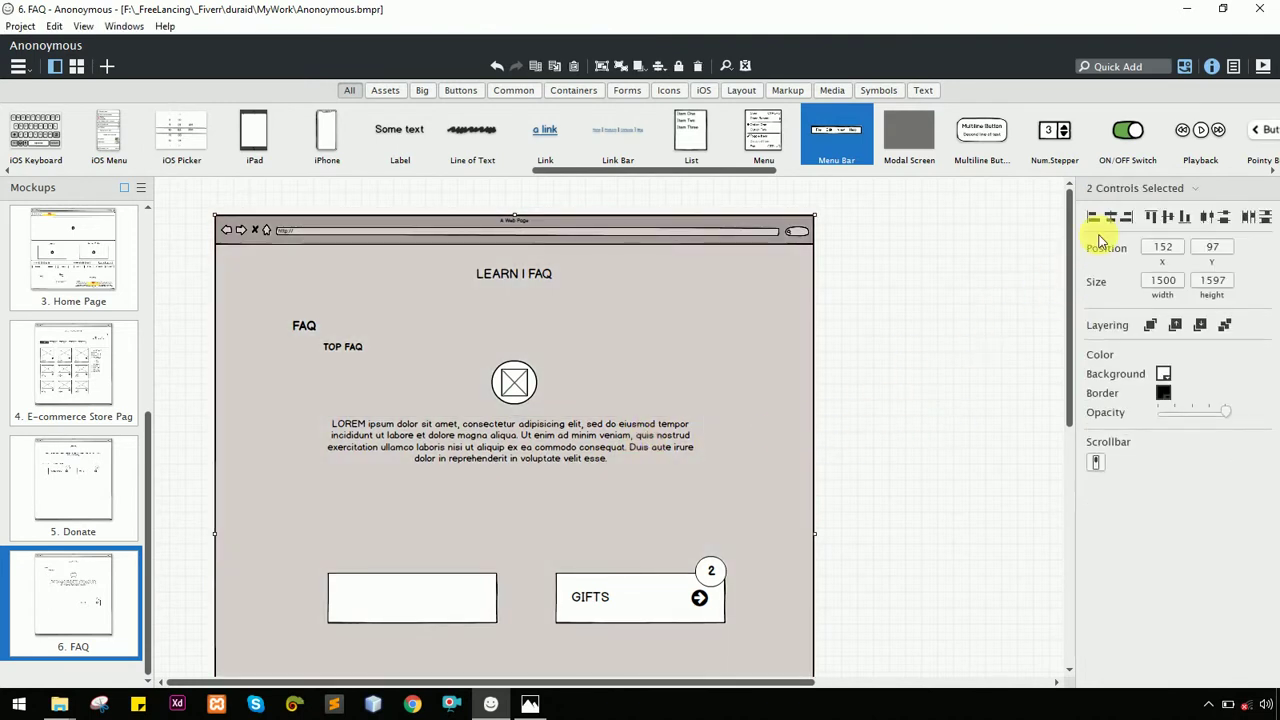
pyautogui.click(1107, 224)
pyautogui.click(851, 443)
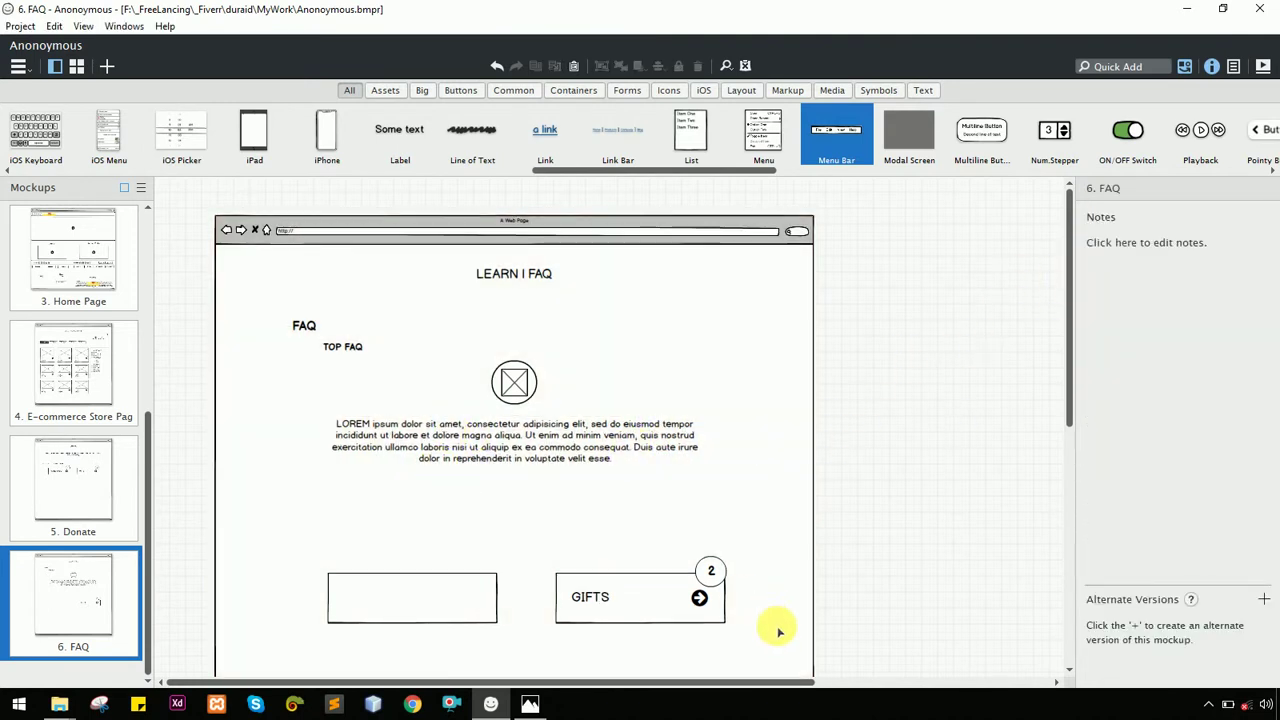
# Move the arrow icon out of the GIFTS box to X 751, Y 757 below the paragraph and set its size to M
pyautogui.click(700, 598)
pyautogui.moveTo(700, 598); pyautogui.dragTo(467, 493)
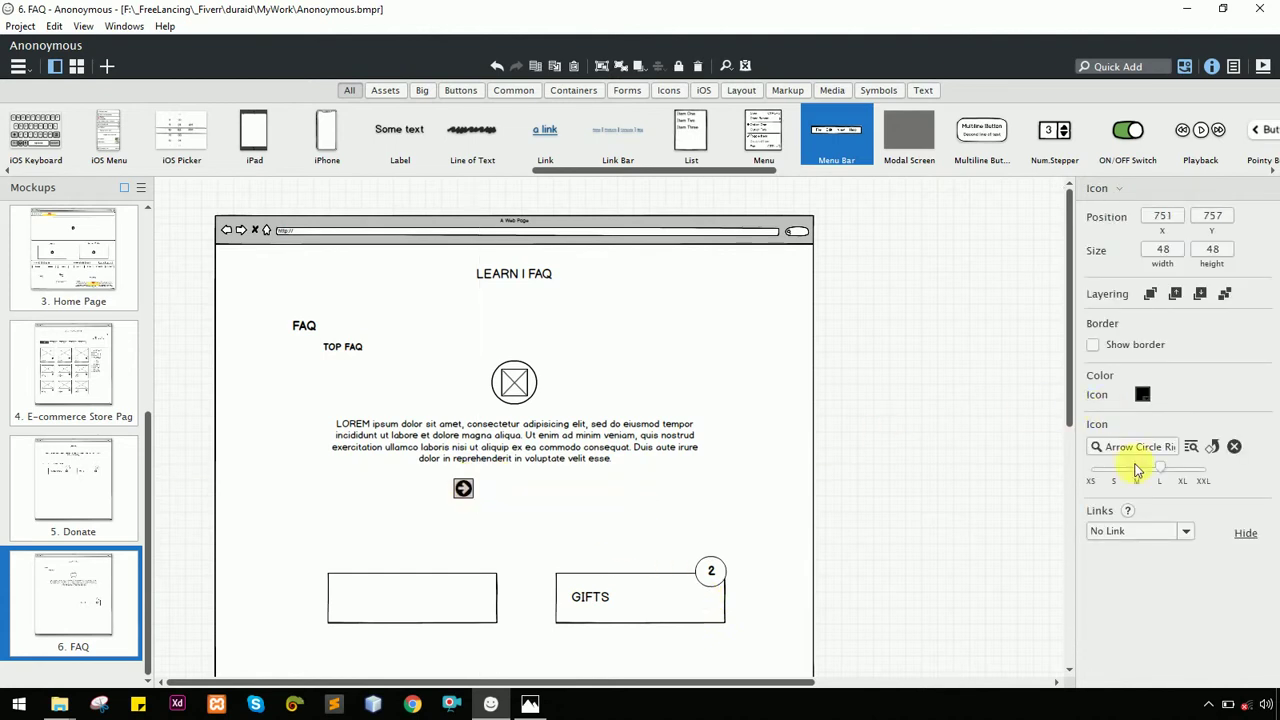
pyautogui.click(1135, 477)
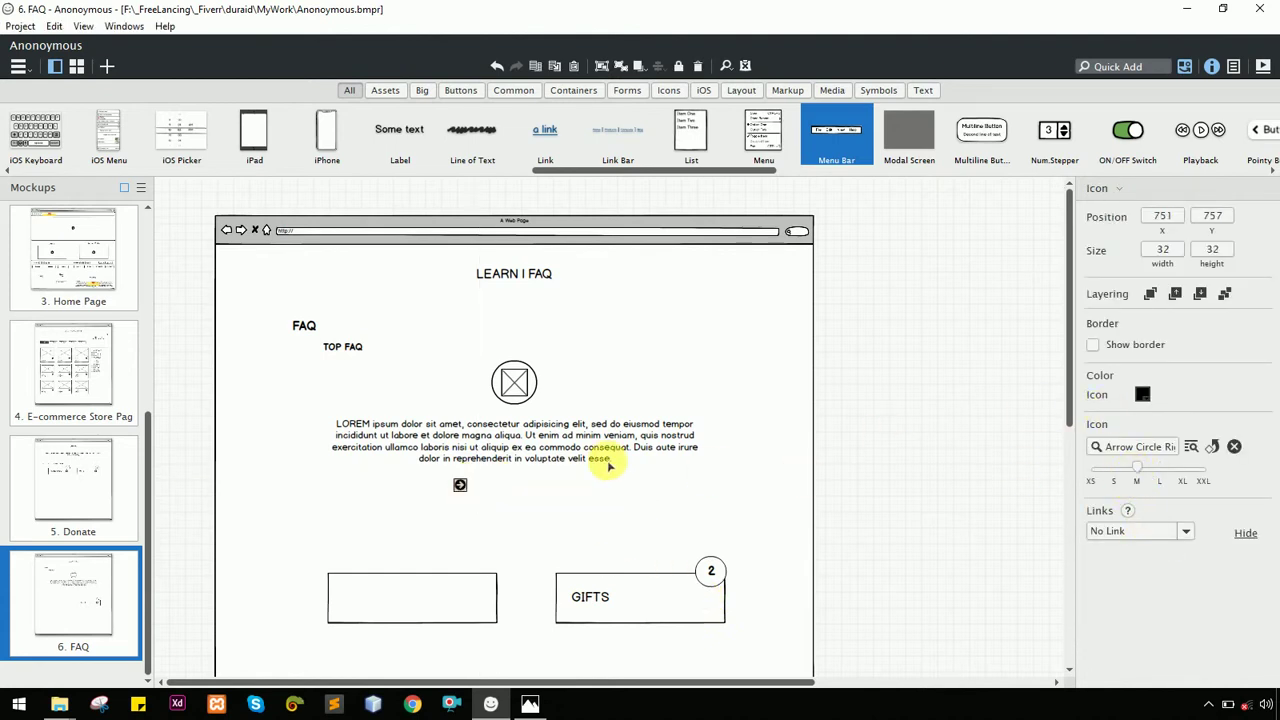
# Change the arrow icon below the paragraph to the solid Circle icon
pyautogui.doubleClick(460, 486)
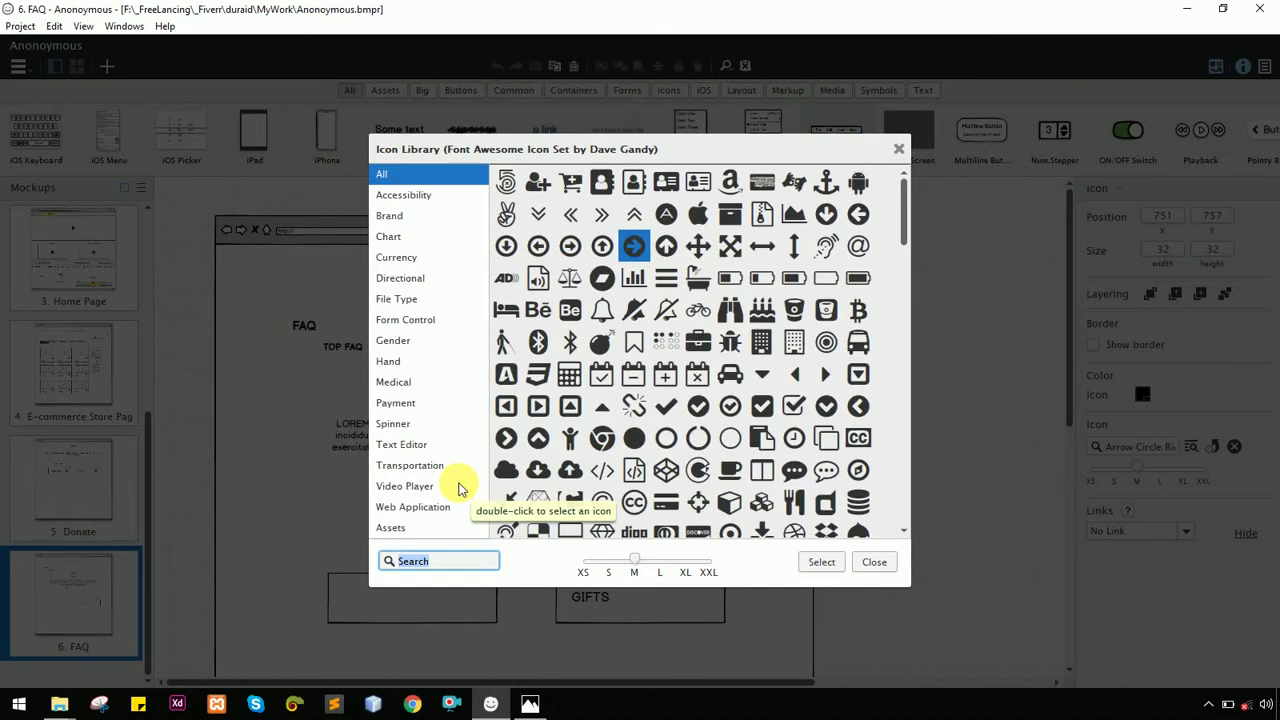
pyautogui.click(640, 440)
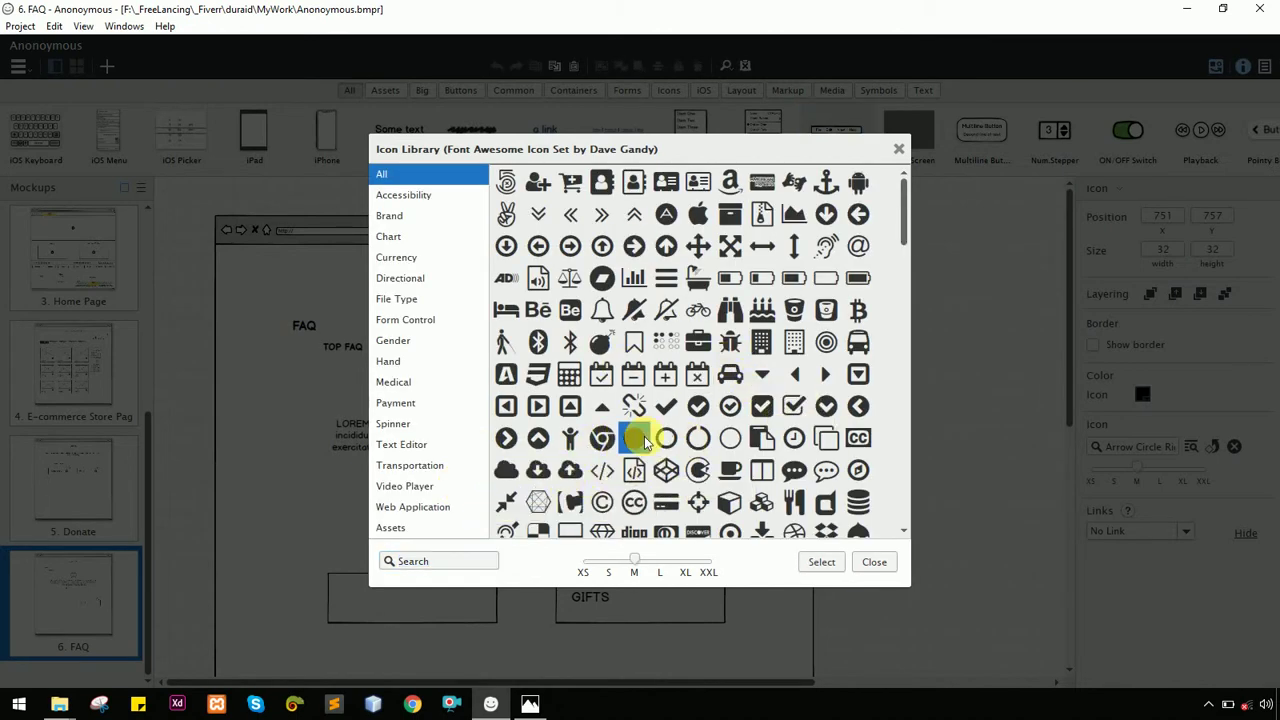
pyautogui.doubleClick(638, 442)
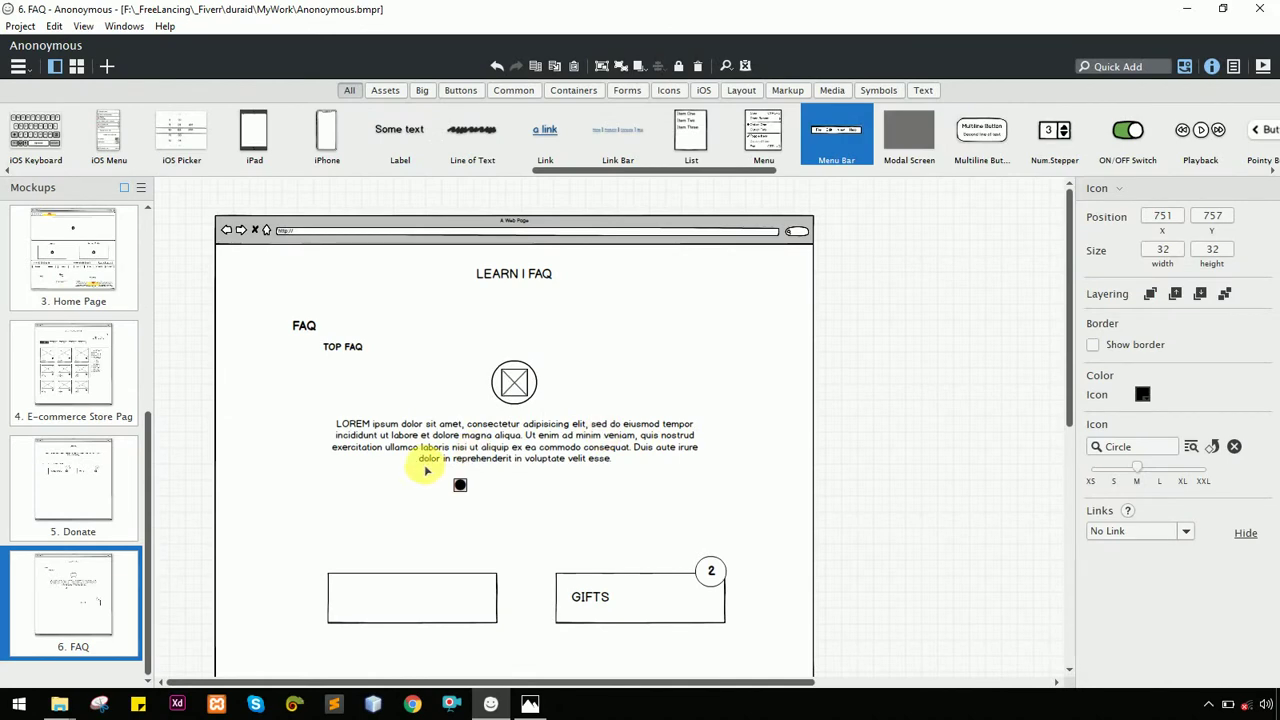
# Copy the dot to X 791, change the copy to Circle Outlined, and duplicate it into a row of four outlined dots
pyautogui.moveTo(465, 490); pyautogui.dragTo(479, 492)
pyautogui.doubleClick(479, 492)
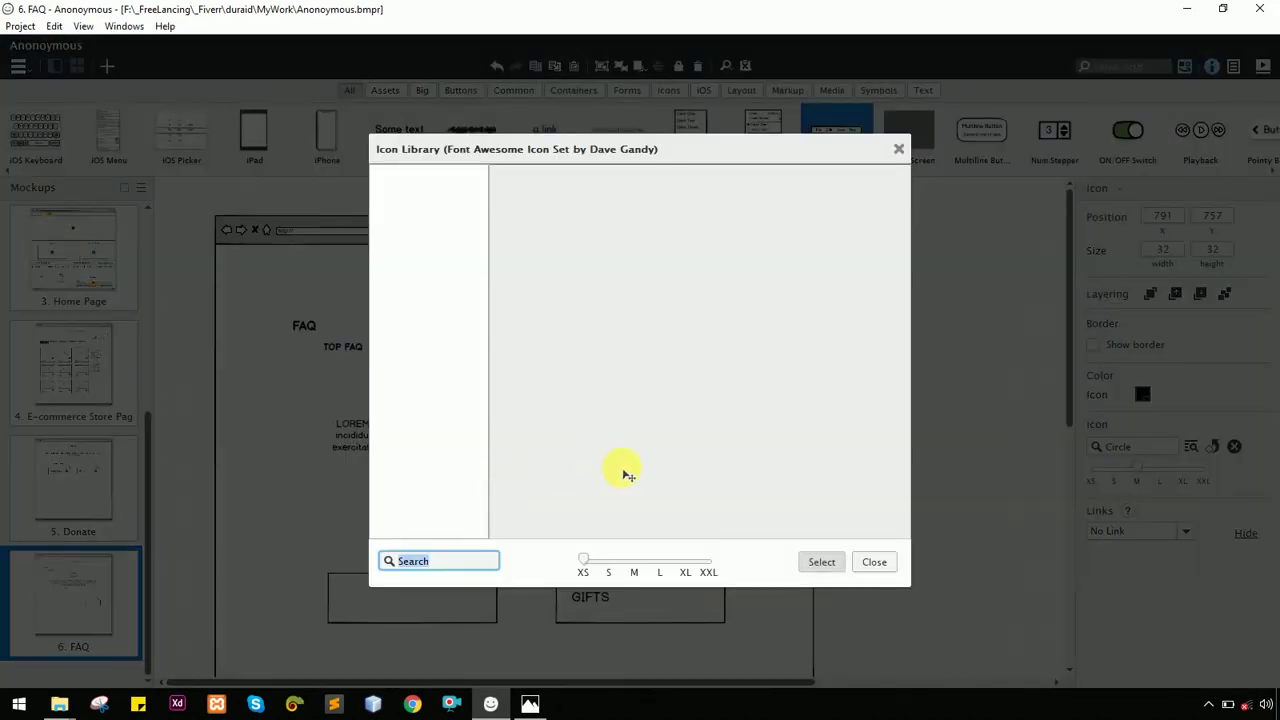
pyautogui.doubleClick(666, 440)
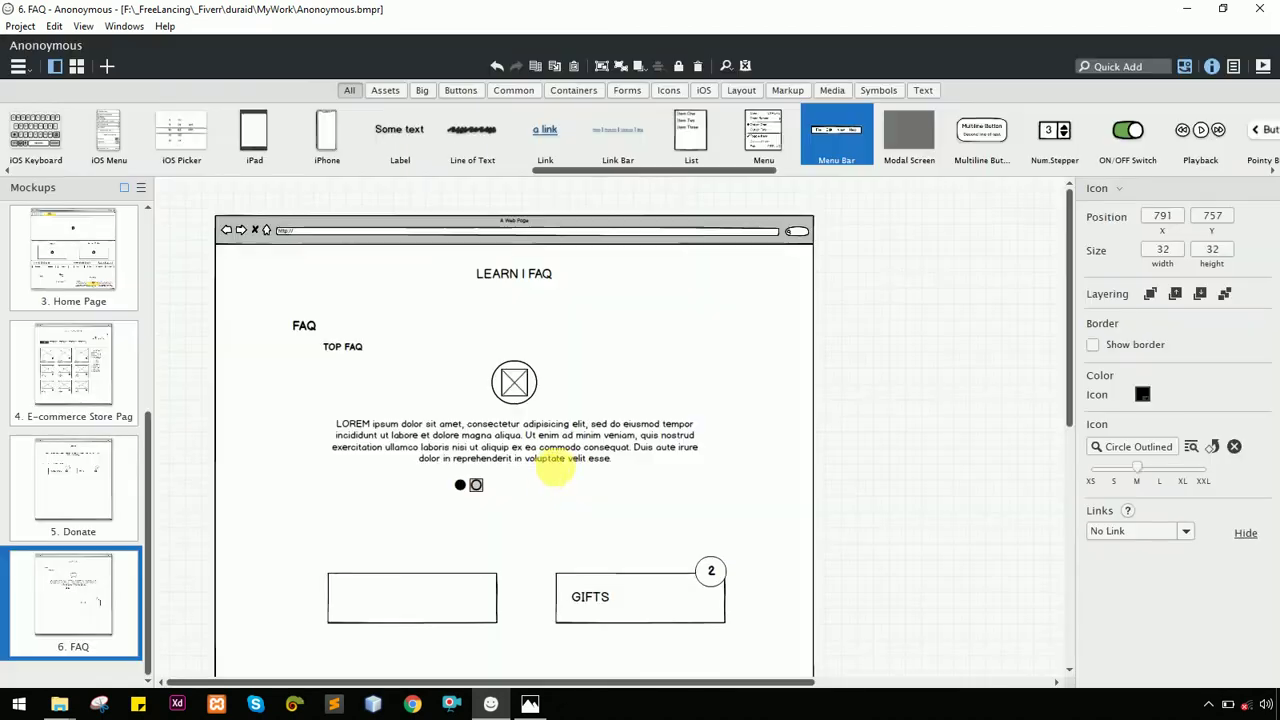
pyautogui.moveTo(481, 491); pyautogui.dragTo(513, 486)
pyautogui.click(560, 514)
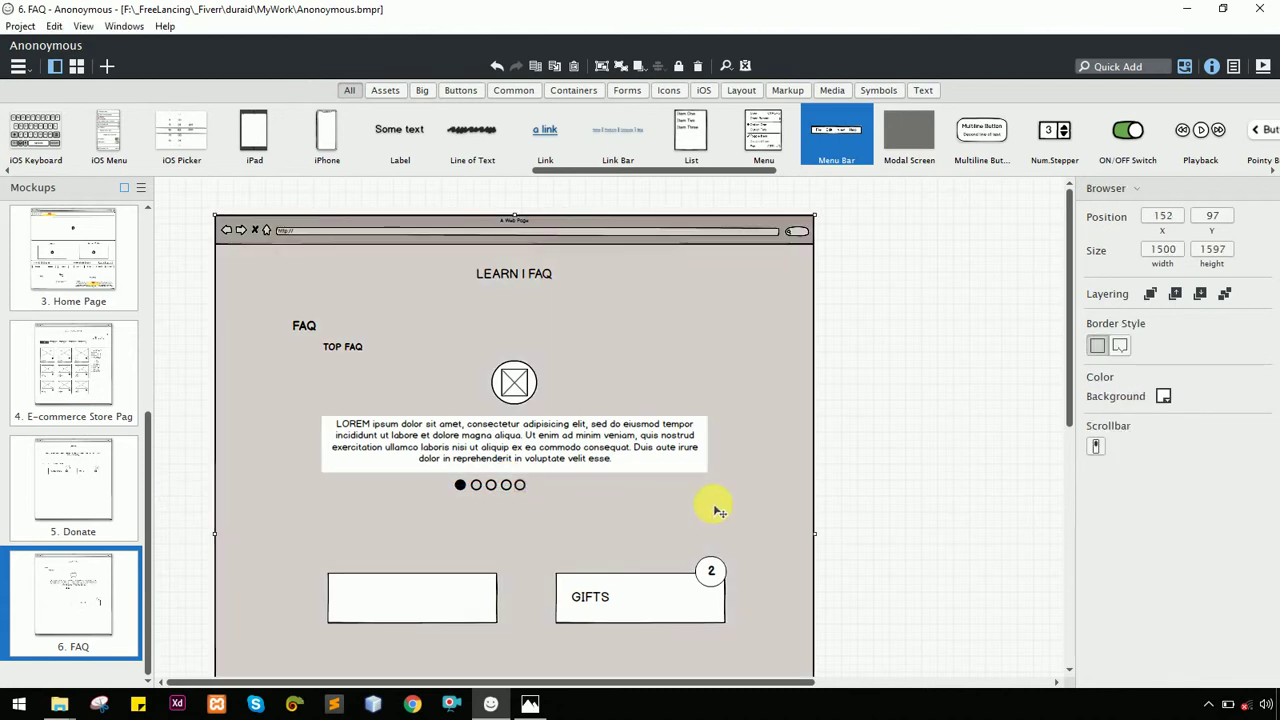
# Lock the browser frame and move the row of five dots right to X 804, Y 757
pyautogui.rightClick(745, 502)
pyautogui.click(850, 537)
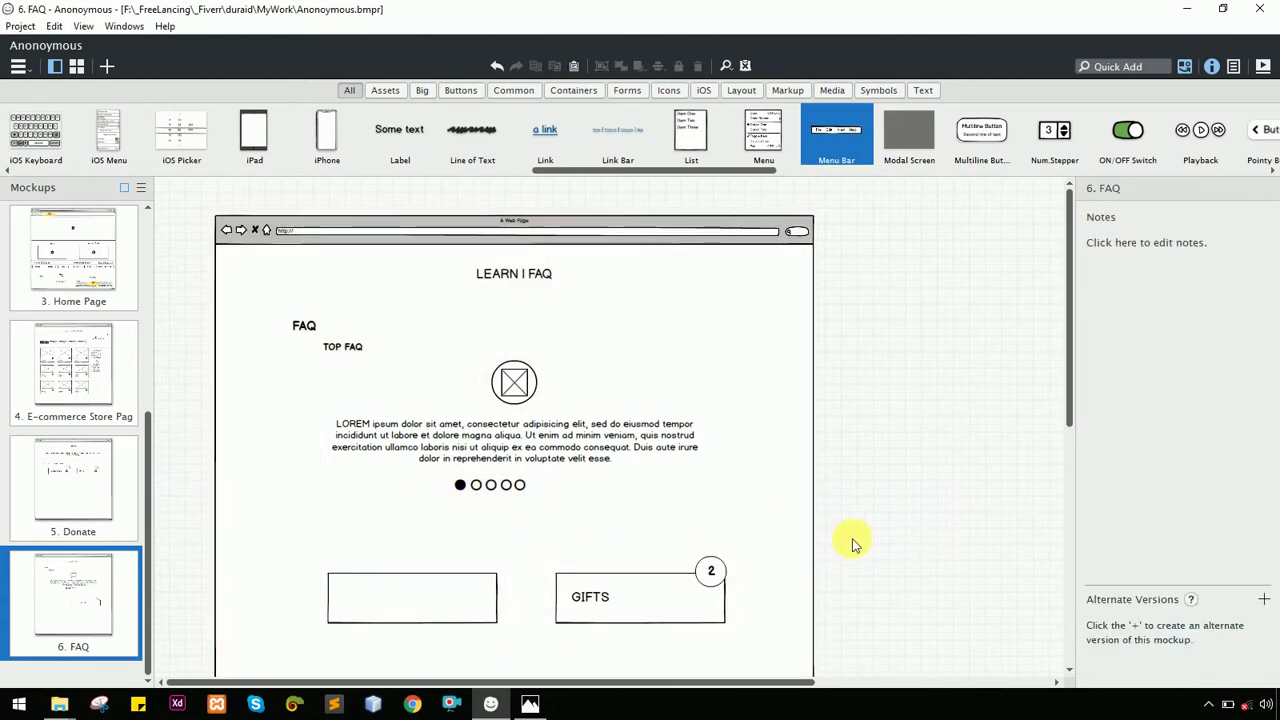
pyautogui.moveTo(724, 517); pyautogui.dragTo(420, 469)
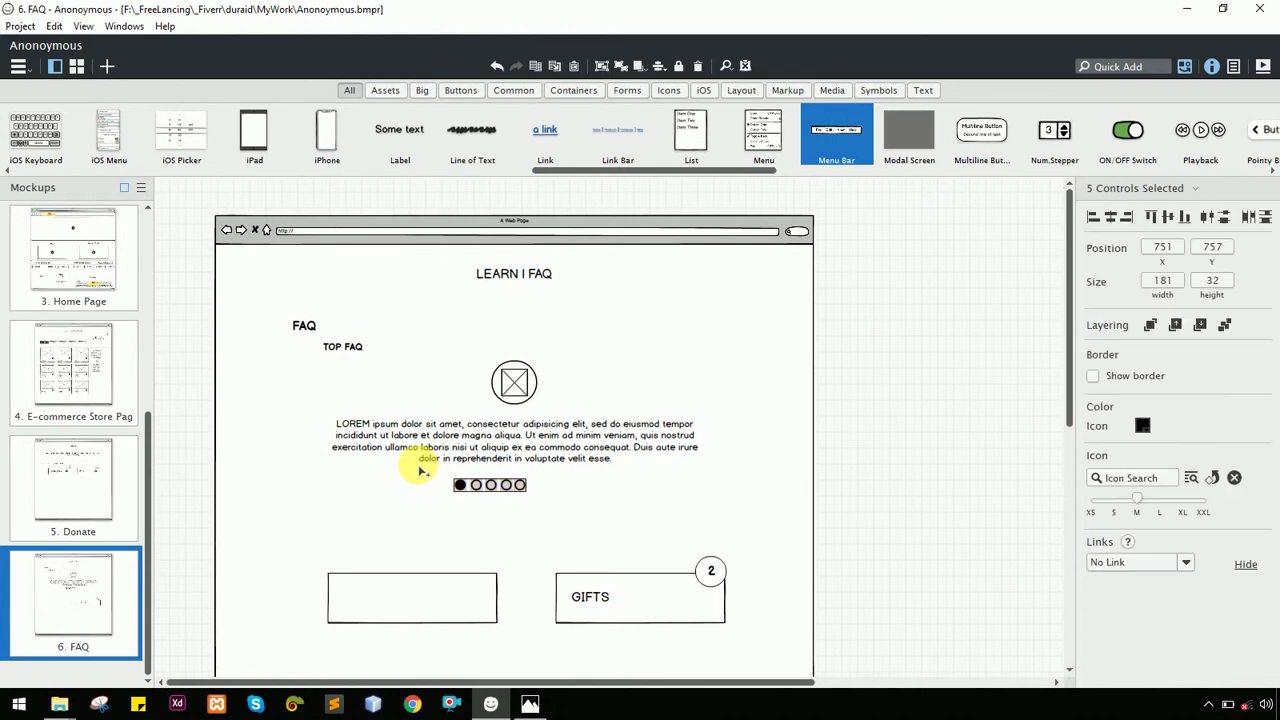
pyautogui.hotkey('shift', 'Right')
pyautogui.hotkey('shift', 'Right')
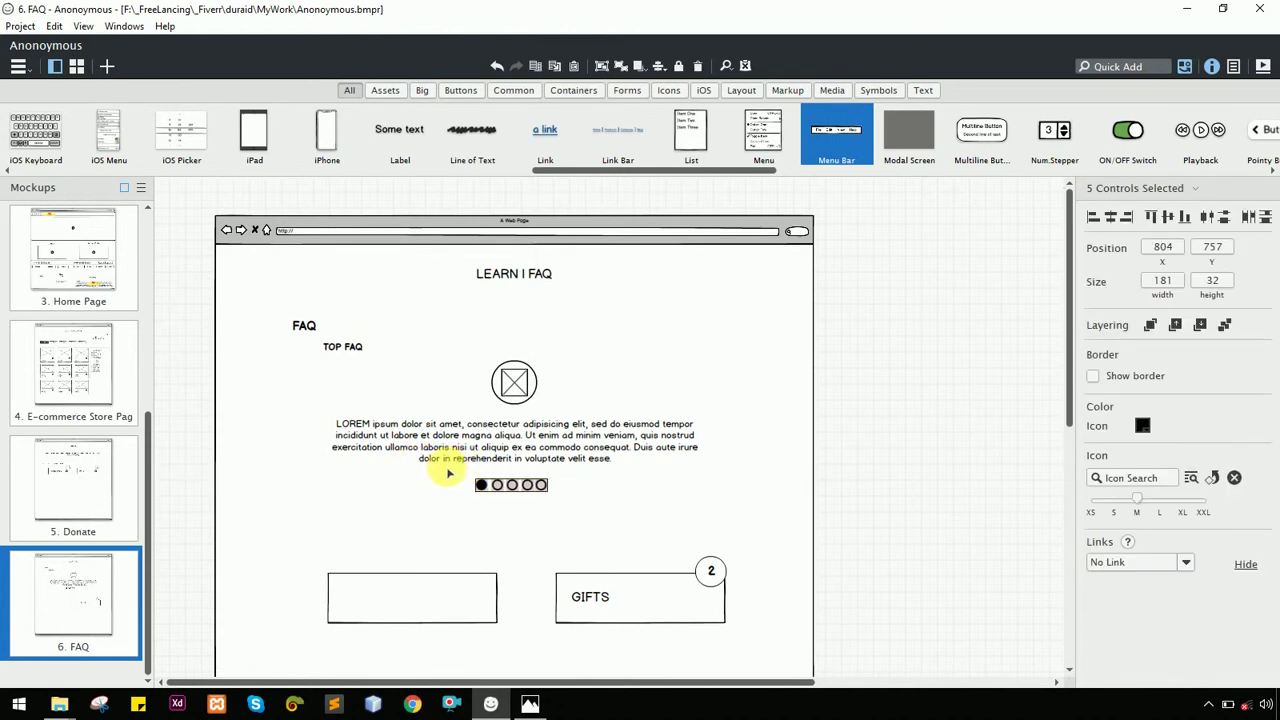
# Nudge the filled pagination dot slightly right to X 807, Y 757
pyautogui.click(441, 466)
pyautogui.click(483, 489)
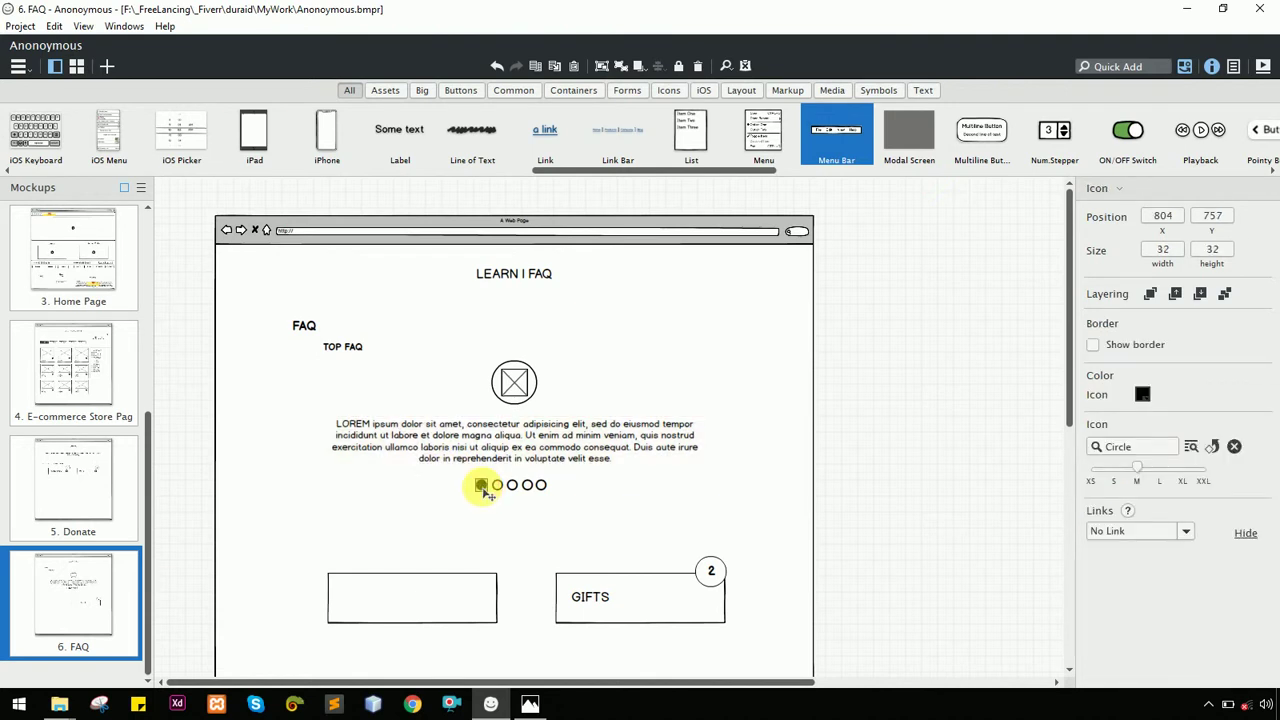
pyautogui.moveTo(485, 491); pyautogui.dragTo(486, 493)
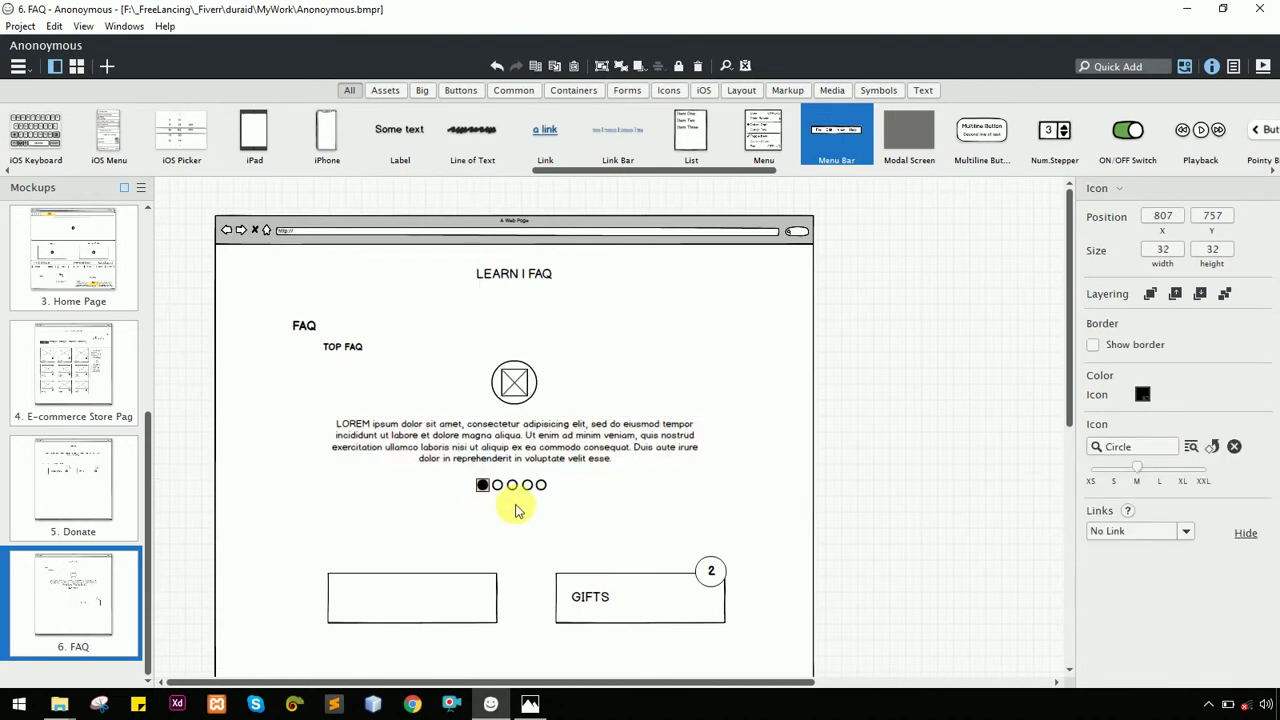
pyautogui.click(508, 512)
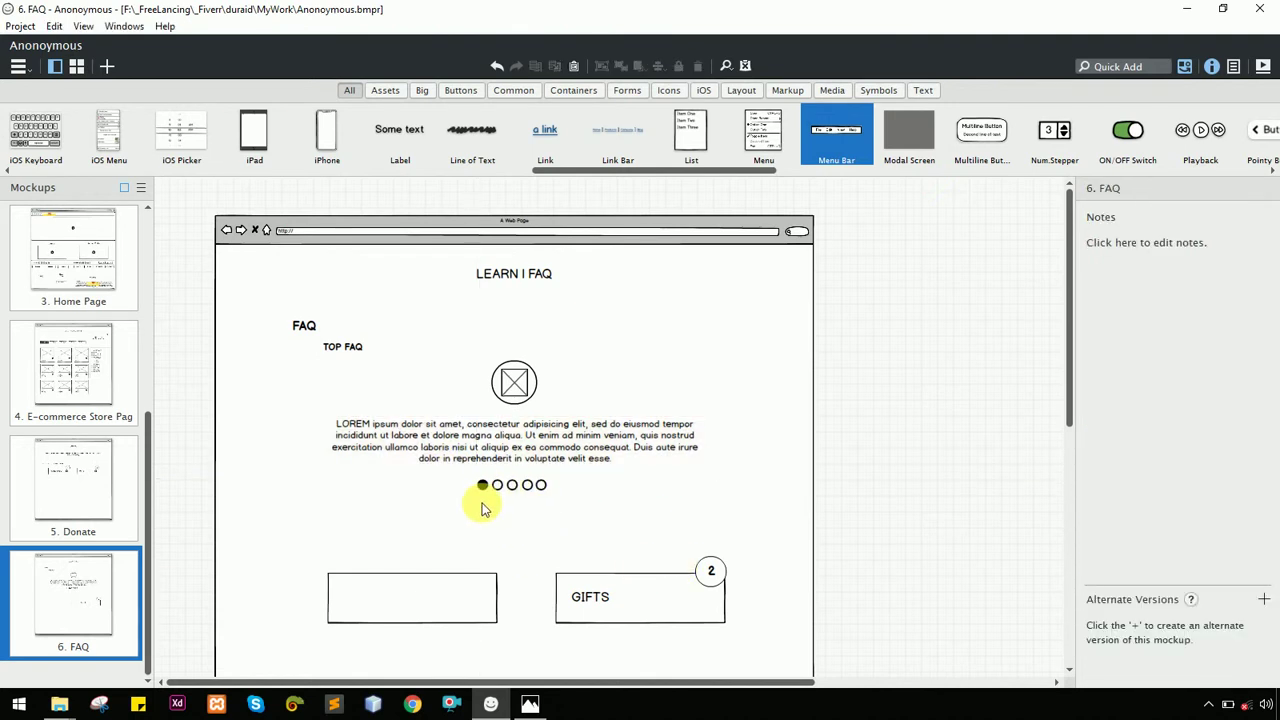
# Copy the filled dot to X 1406, Y 643 beside the paragraph, set its size to L, and change it to the chevron-right icon
pyautogui.click(486, 492)
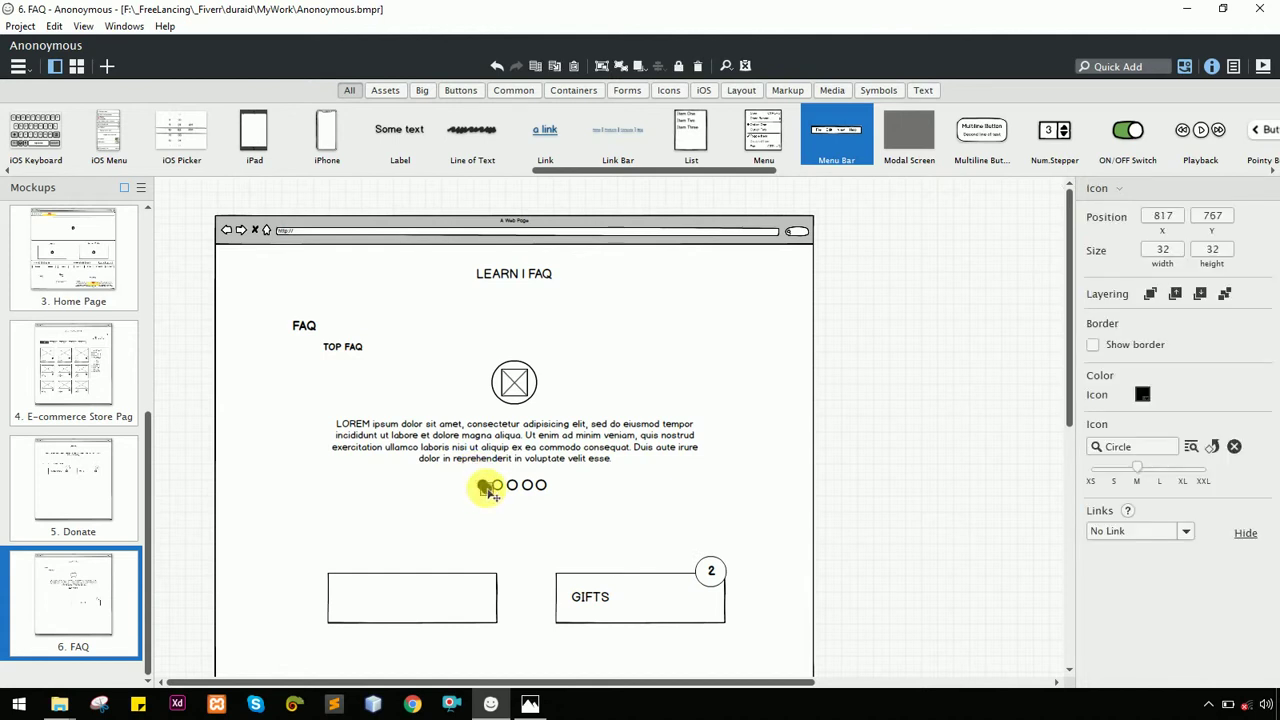
pyautogui.moveTo(486, 492); pyautogui.dragTo(724, 440)
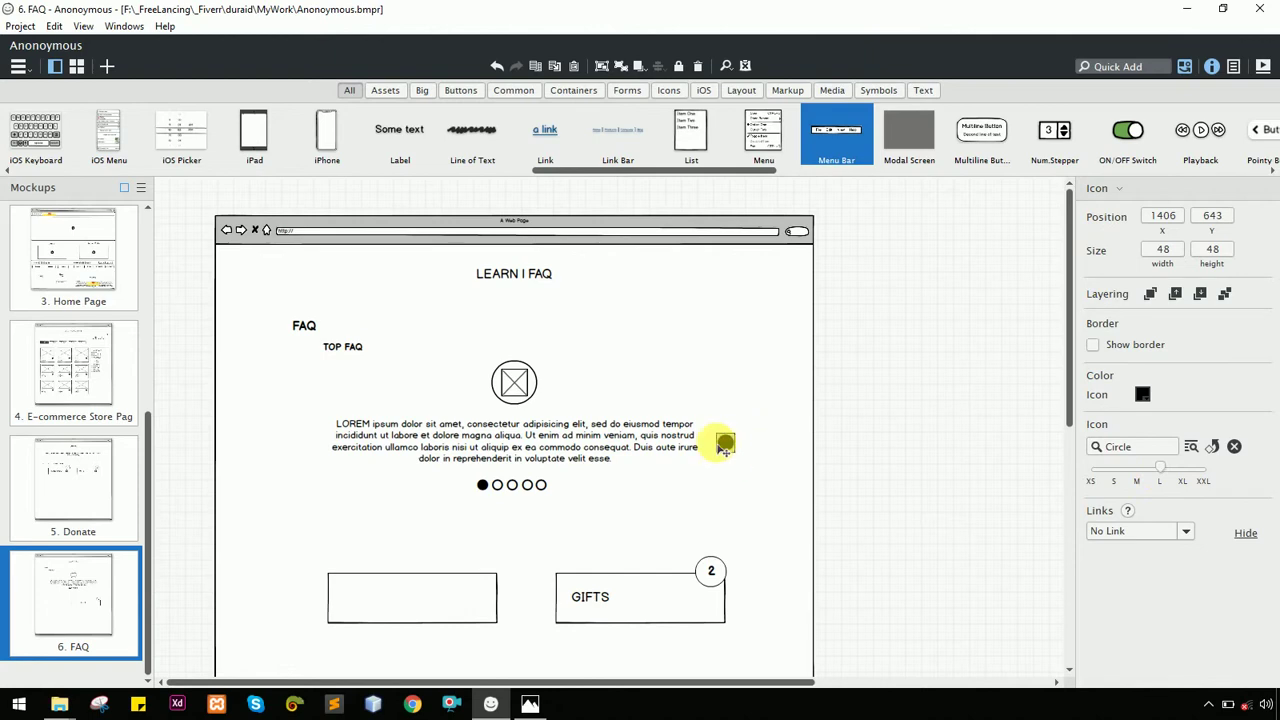
pyautogui.doubleClick(726, 444)
pyautogui.write('NEXT')
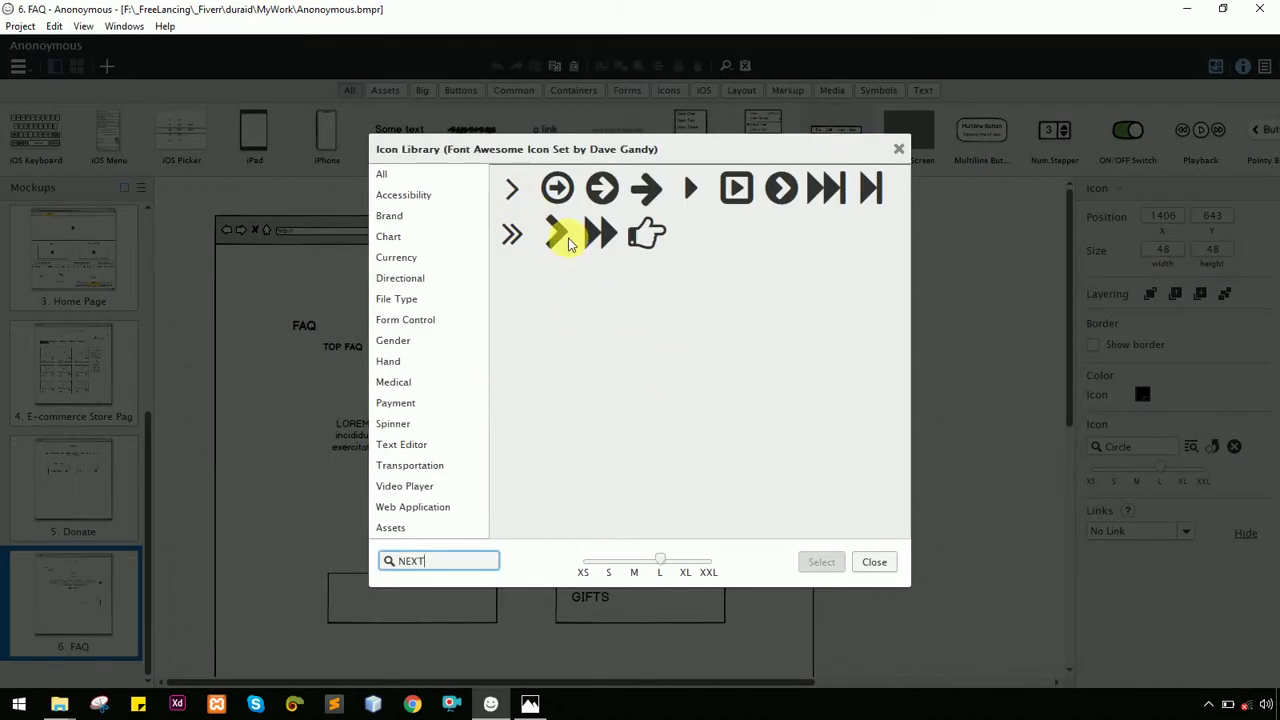
pyautogui.click(566, 244)
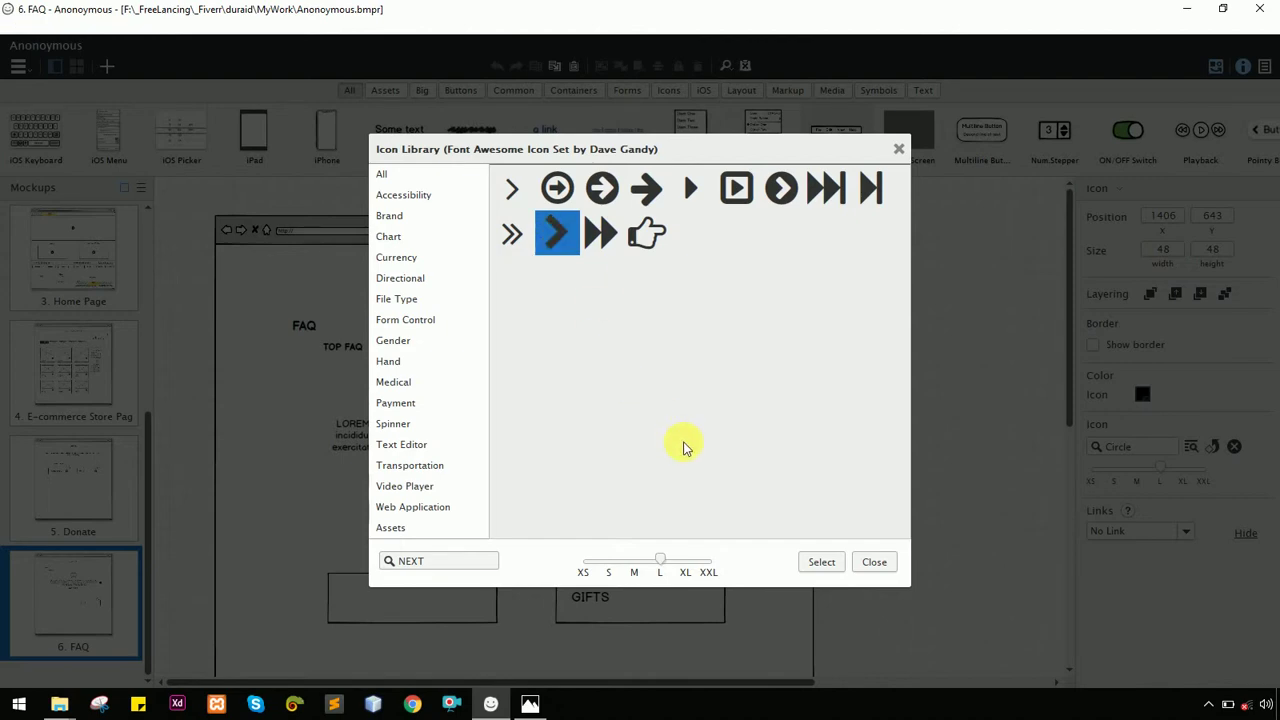
pyautogui.press('Return')
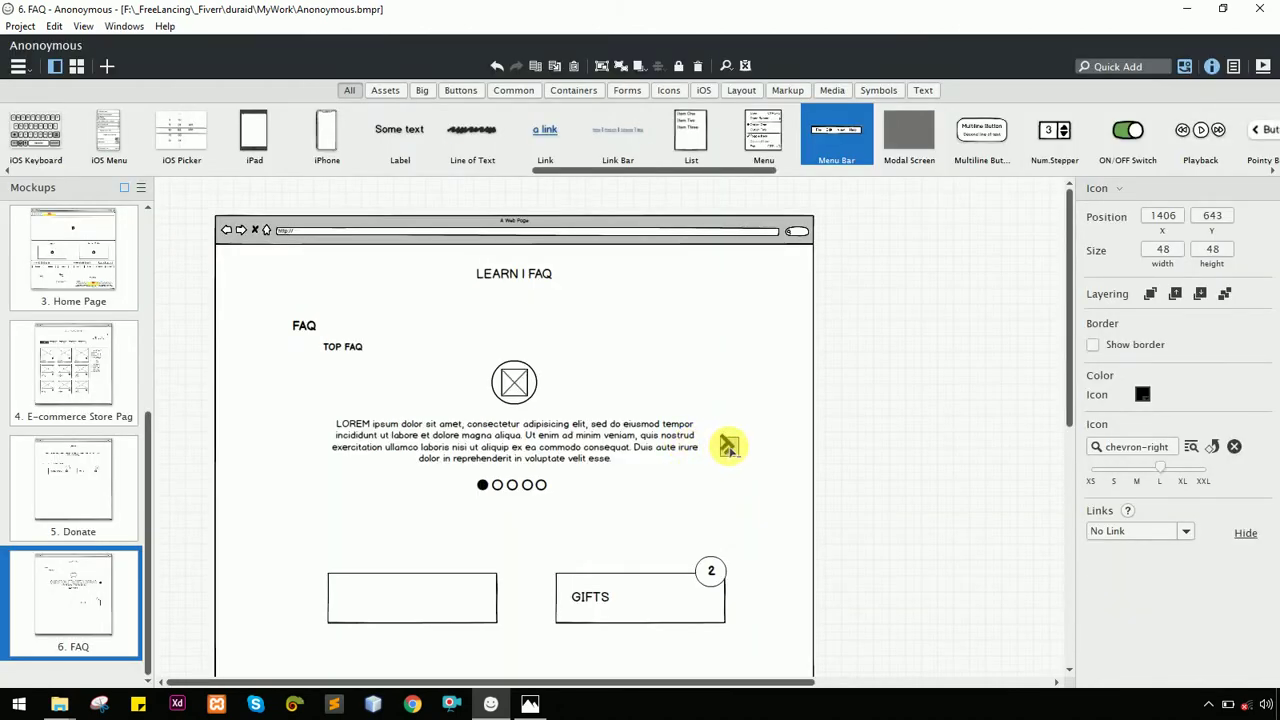
# Copy the chevron to the paragraph's other side at X 331, Y 643 and change the copy to the chevron-left icon
pyautogui.moveTo(728, 447); pyautogui.dragTo(302, 446)
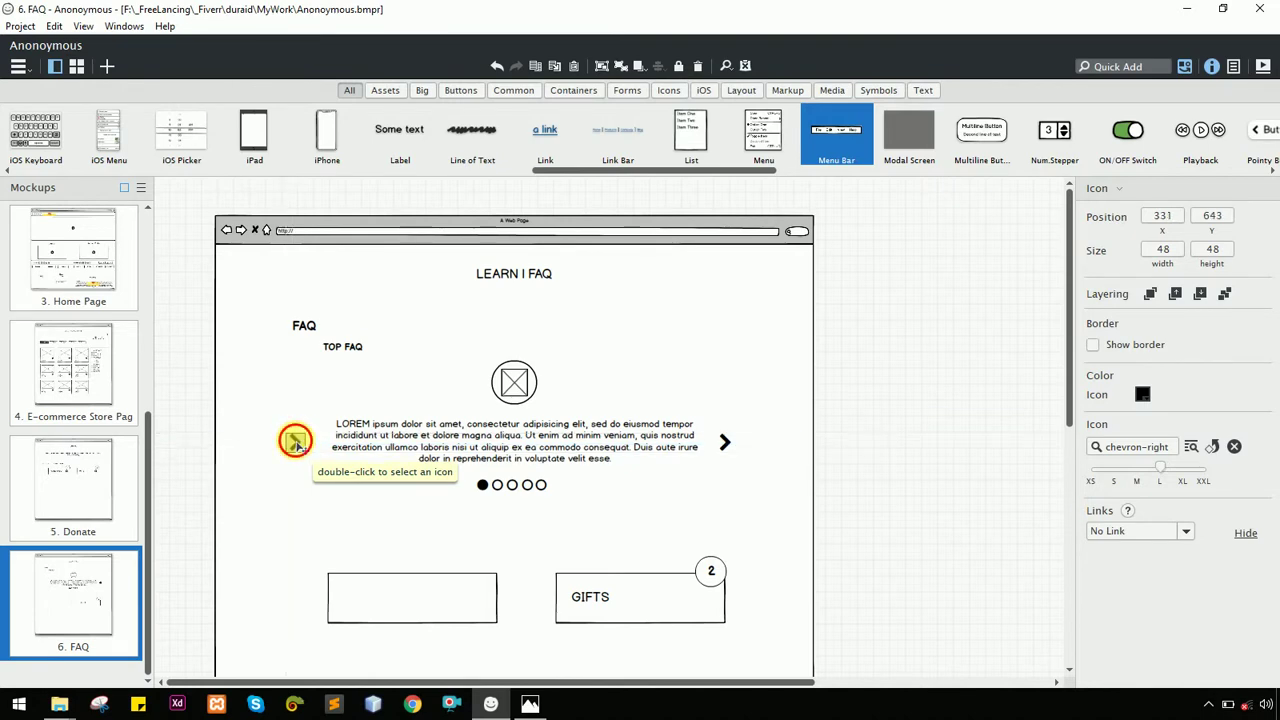
pyautogui.doubleClick(297, 444)
pyautogui.write('PRE')
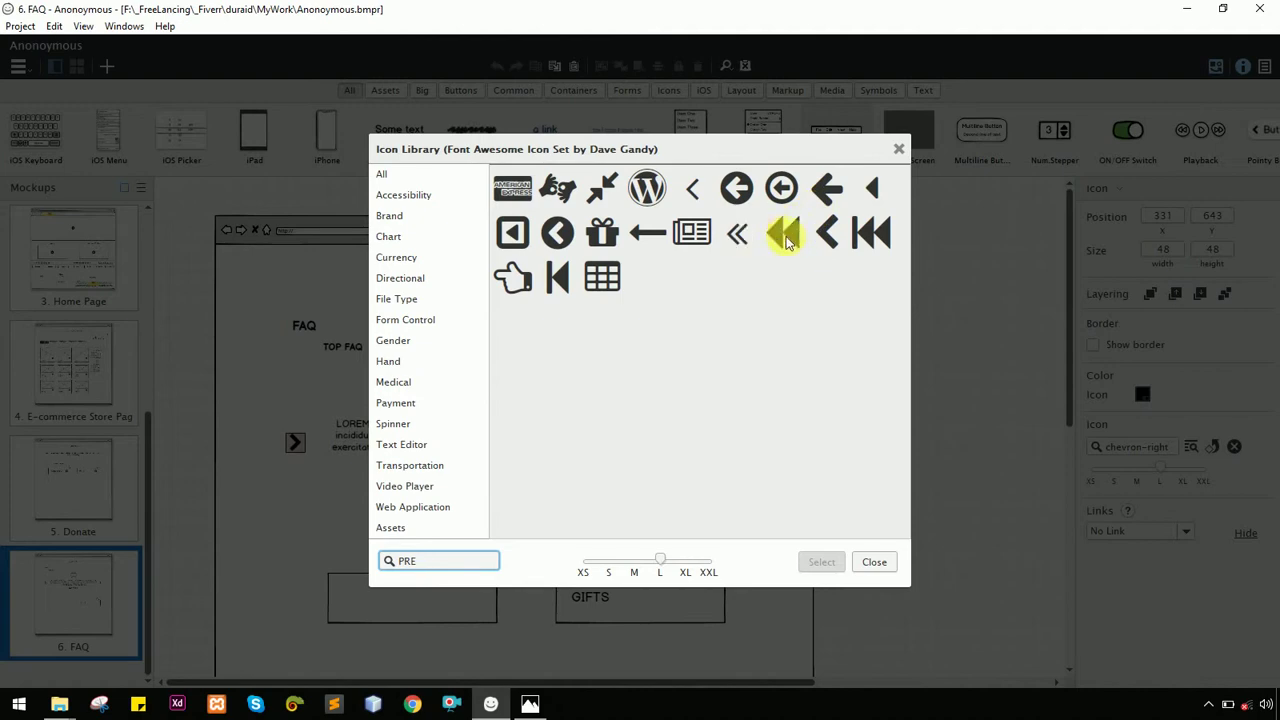
pyautogui.doubleClick(828, 236)
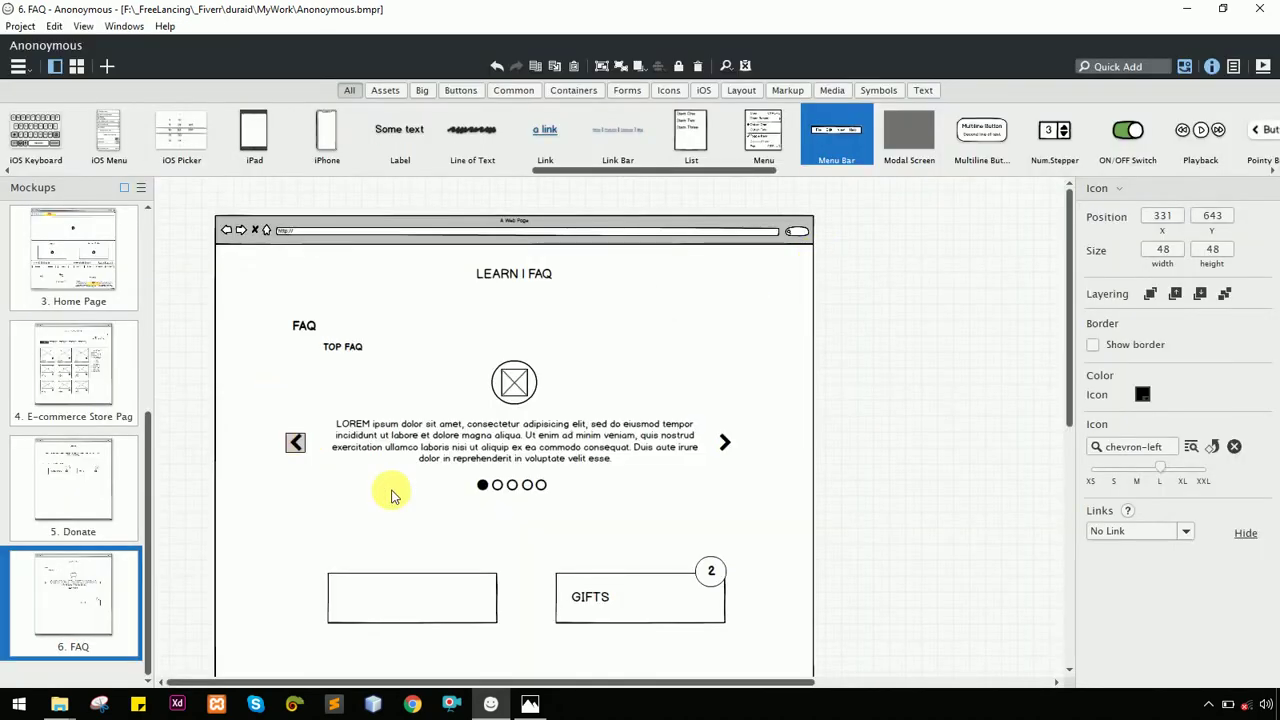
# Move the left chevron to X 366, Y 624 and the right chevron to X 1396, Y 624
pyautogui.moveTo(297, 447); pyautogui.dragTo(296, 448)
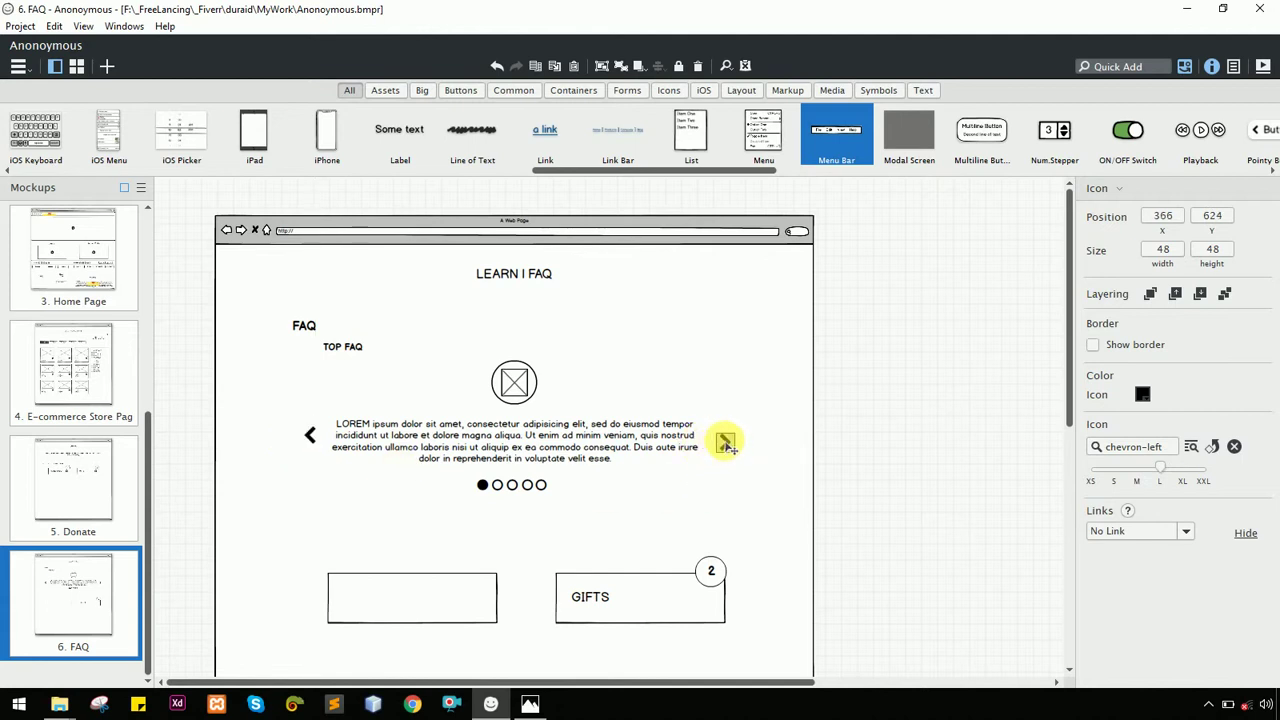
pyautogui.doubleClick(725, 443)
pyautogui.write('chevron-right')
pyautogui.press('Return')
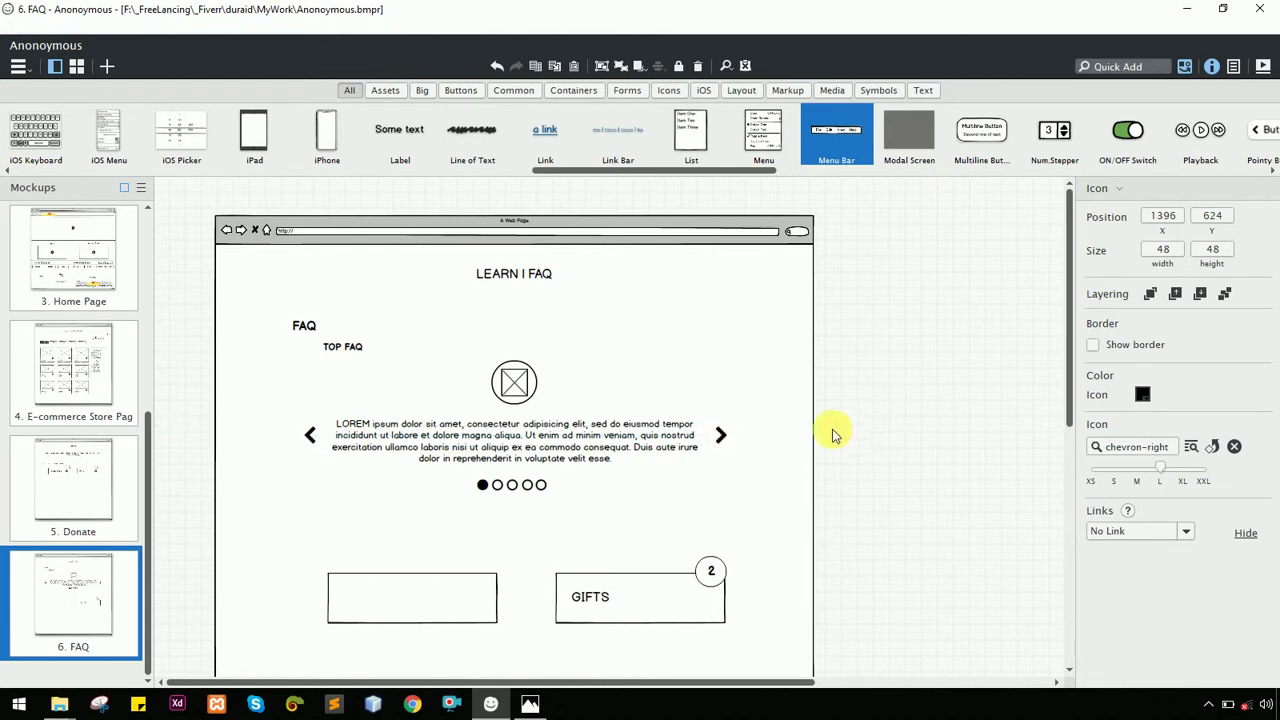
pyautogui.click(835, 435)
# Increase the empty rectangle's height to 351 and move it to X 323, Y 920
pyautogui.scroll(-1, 568, 483)
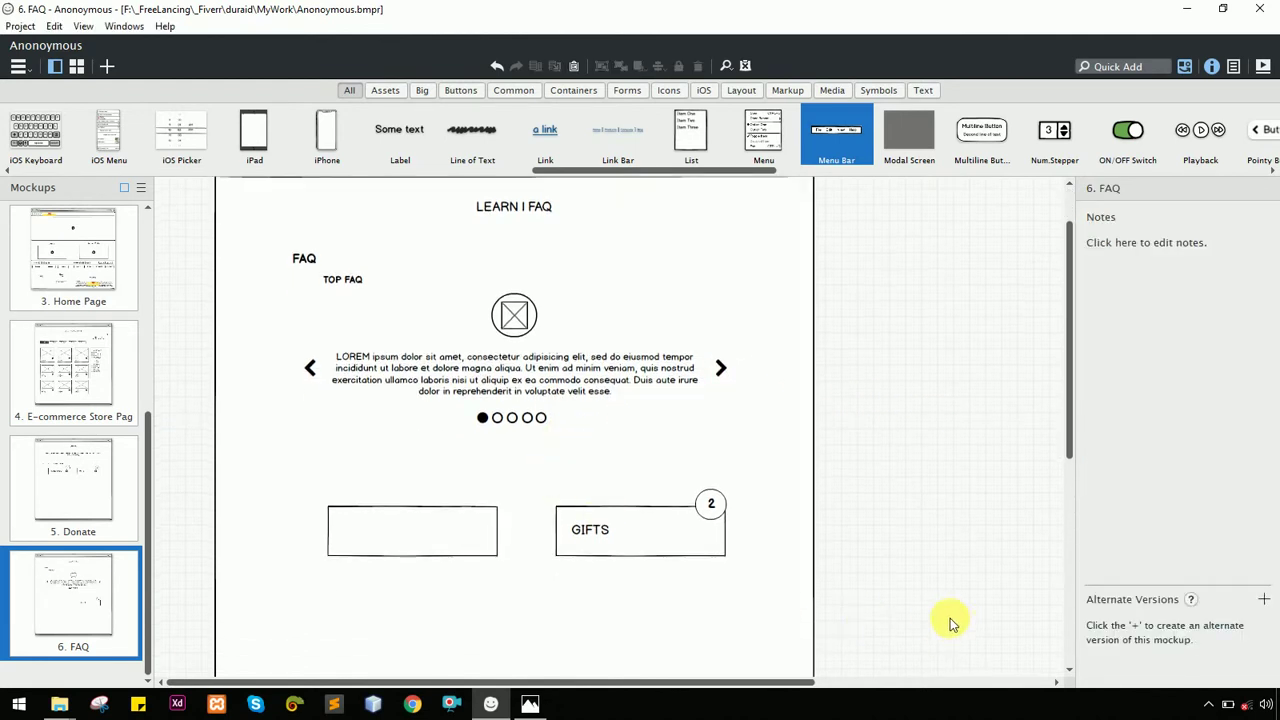
pyautogui.click(398, 548)
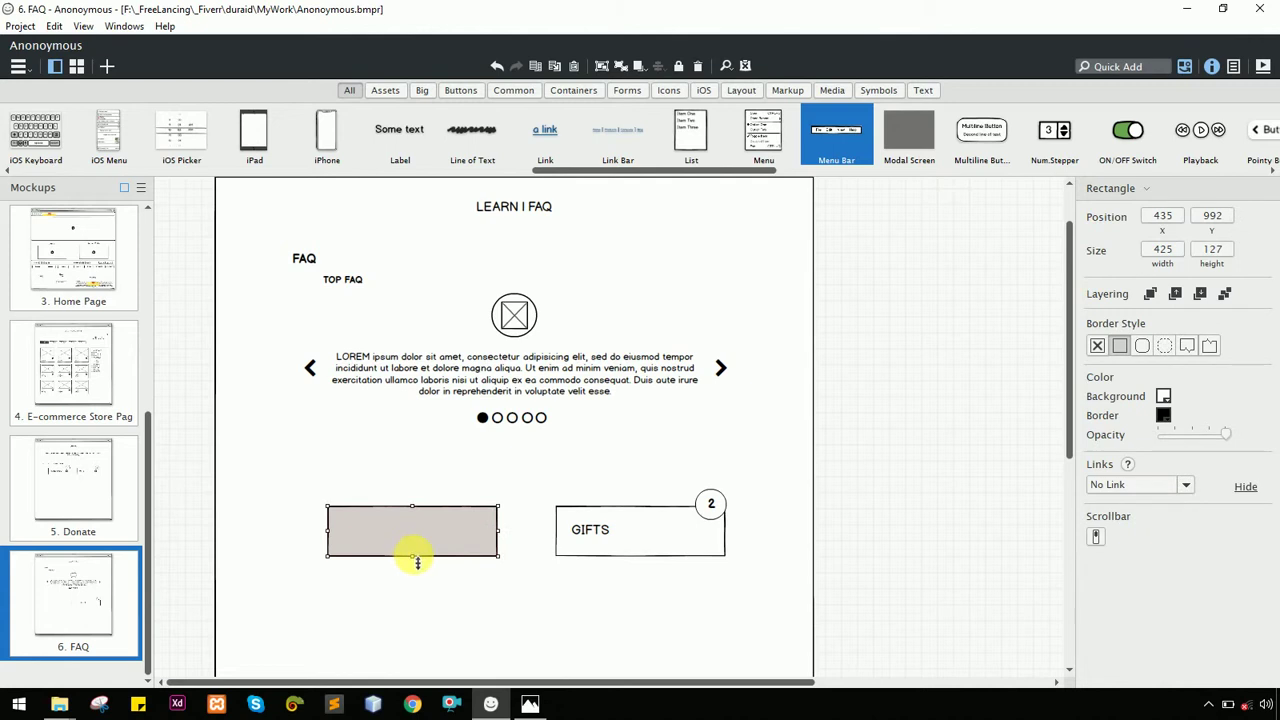
pyautogui.moveTo(417, 562); pyautogui.dragTo(408, 651)
pyautogui.moveTo(397, 598); pyautogui.dragTo(367, 581)
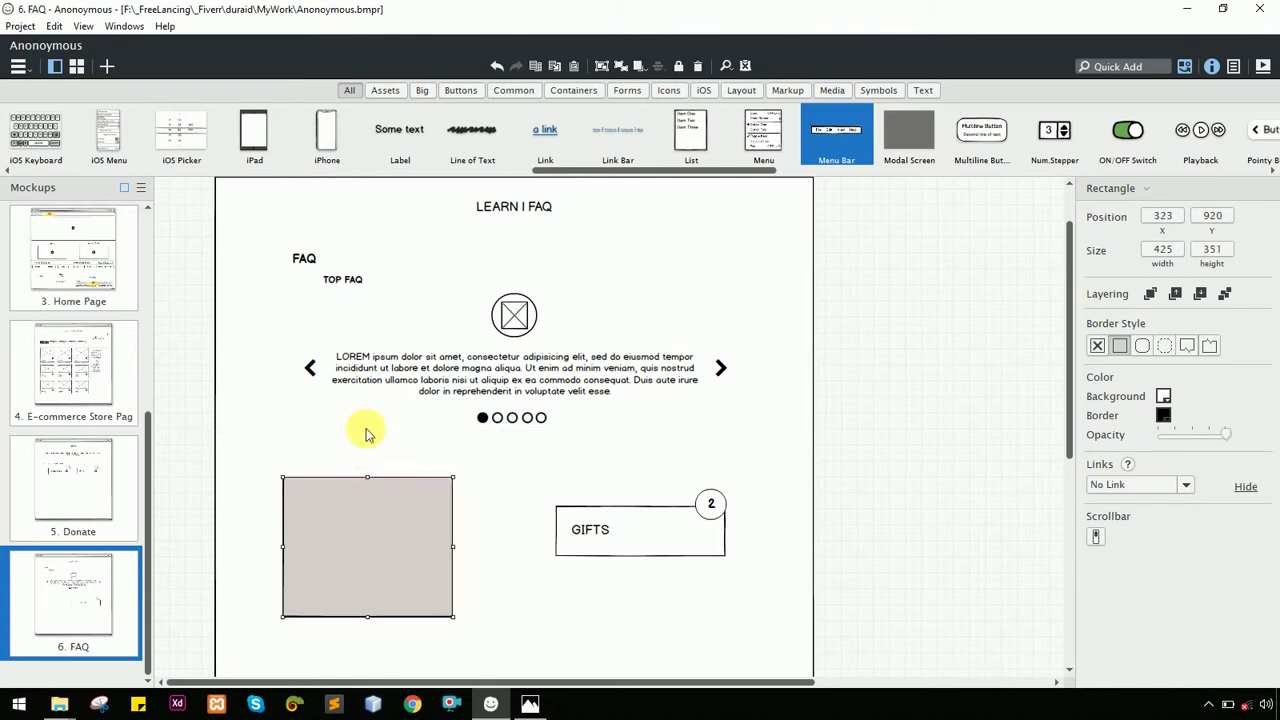
# Copy the TOP FAQ label to X 423, Y 826 below the dots and change the copy's text to ALL FAQS
pyautogui.click(350, 280)
pyautogui.click(343, 279)
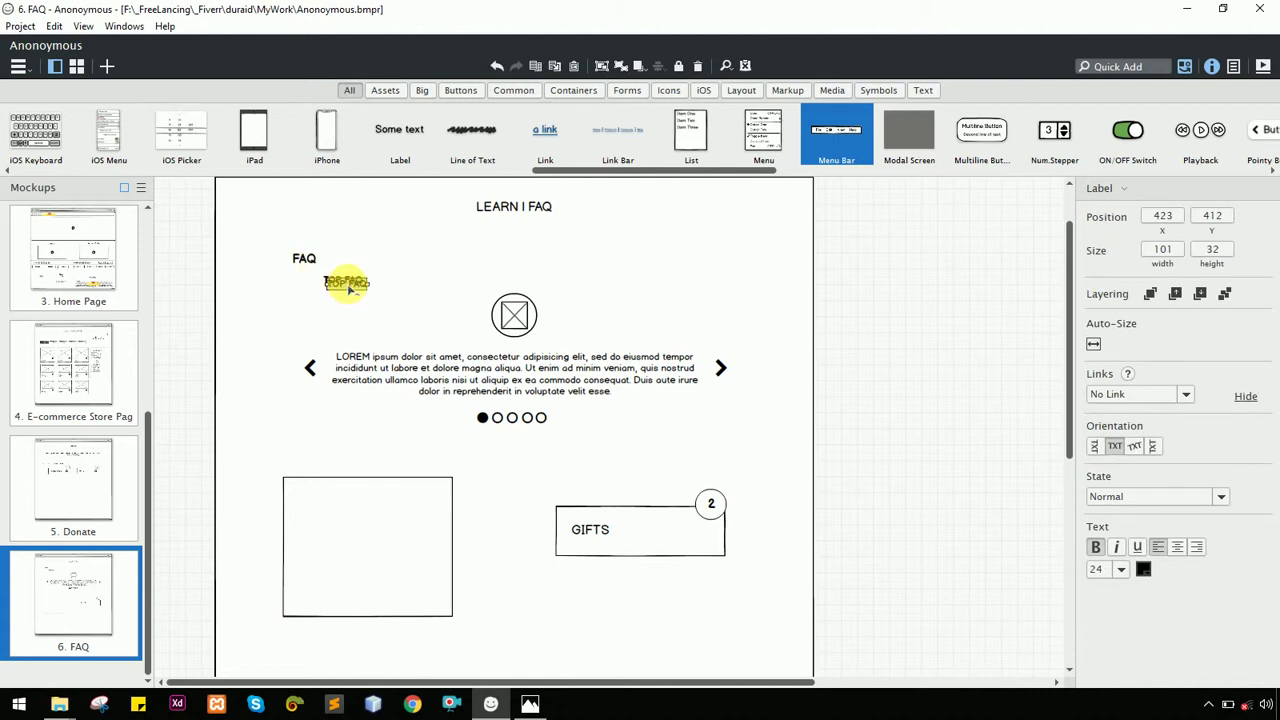
pyautogui.moveTo(348, 285); pyautogui.dragTo(352, 450)
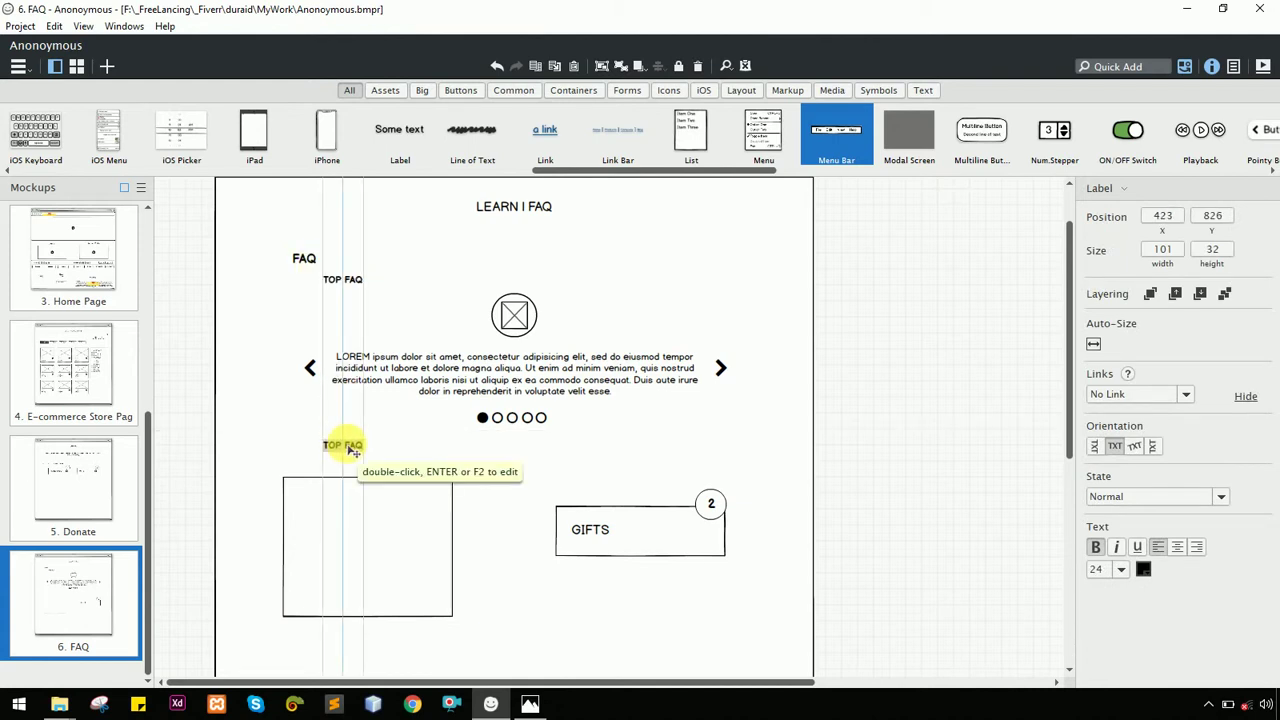
pyautogui.doubleClick(352, 447)
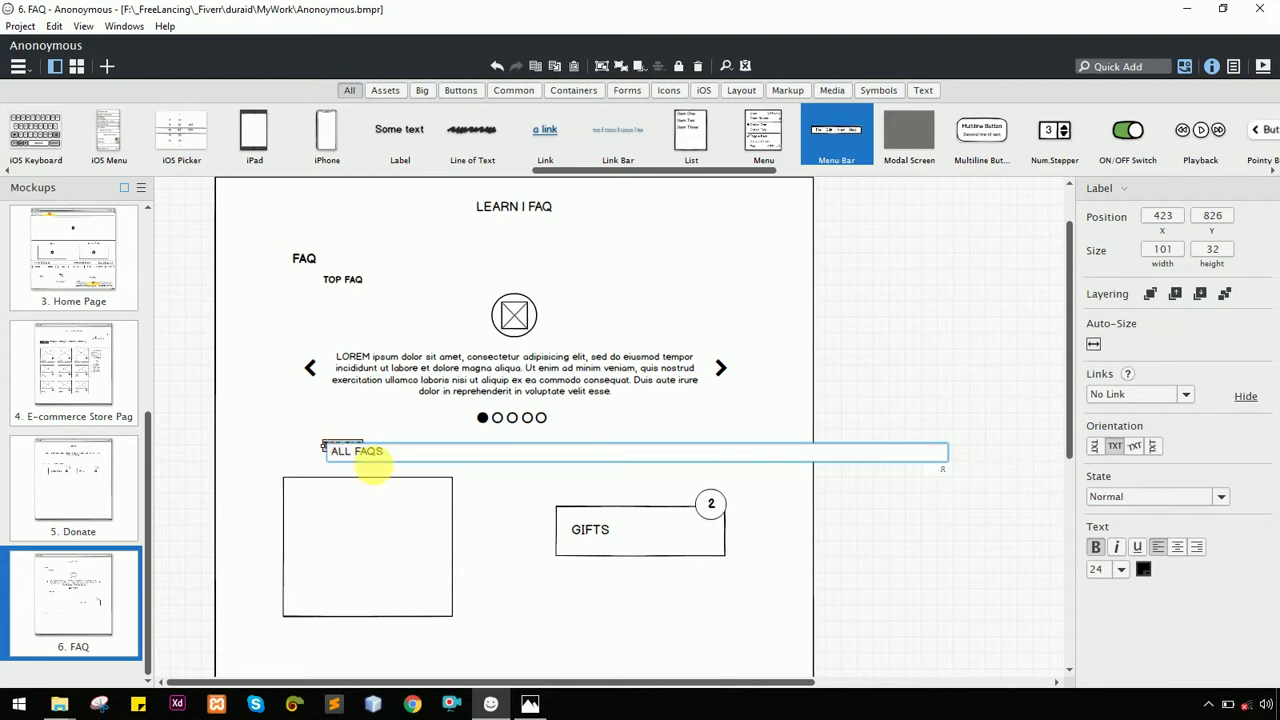
pyautogui.press('Return')
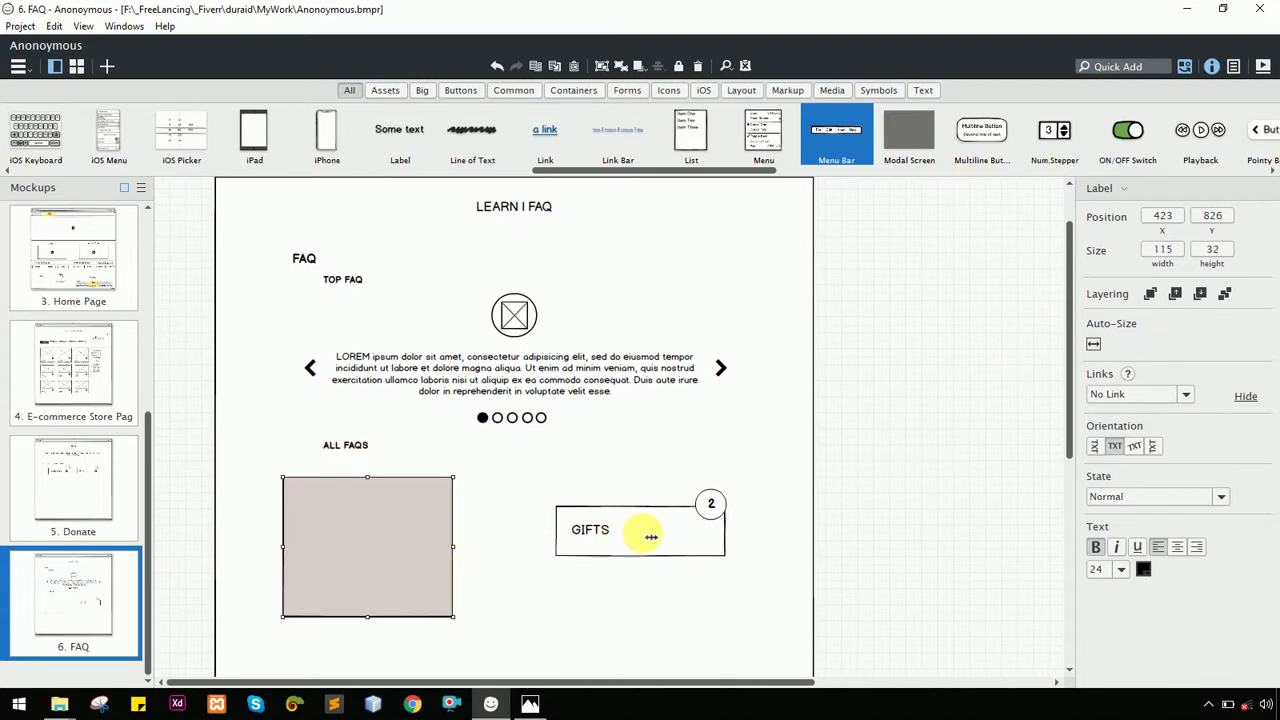
# Delete the GIFTS label together with its box and round number badge
pyautogui.click(665, 531)
pyautogui.click(600, 533)
pyautogui.moveTo(606, 537); pyautogui.dragTo(343, 508)
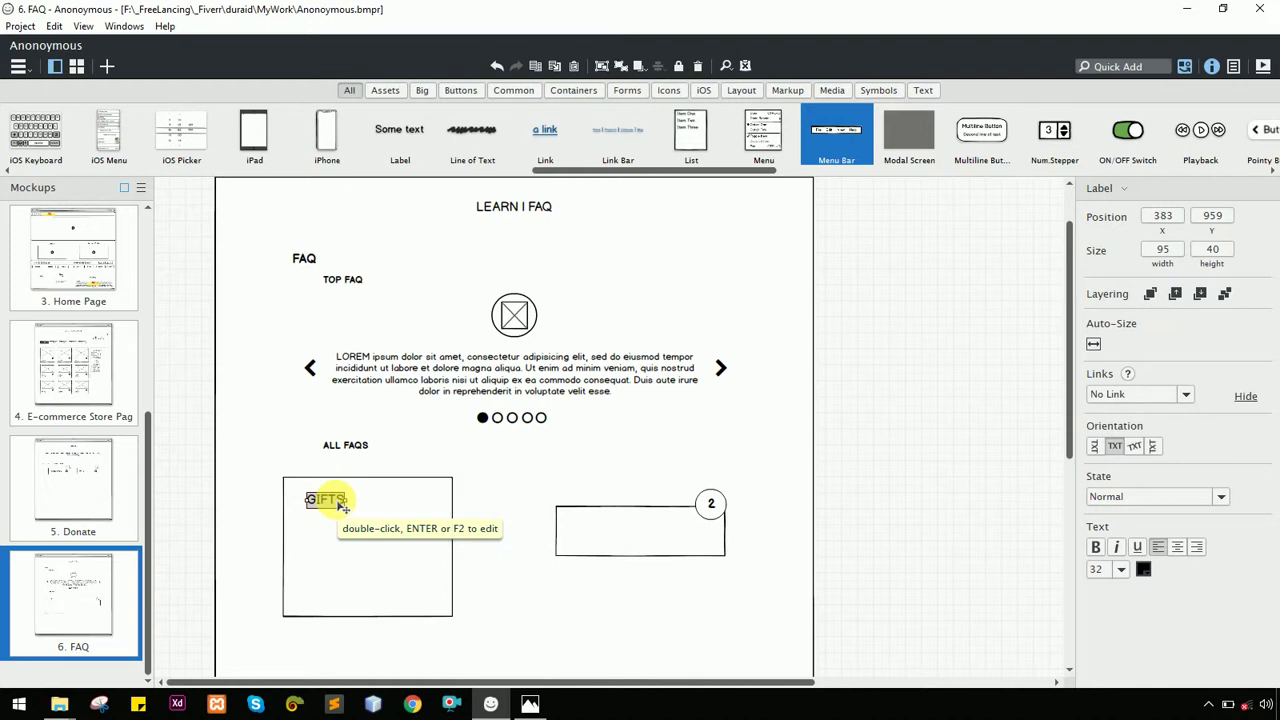
pyautogui.press('Delete')
pyautogui.click(445, 515)
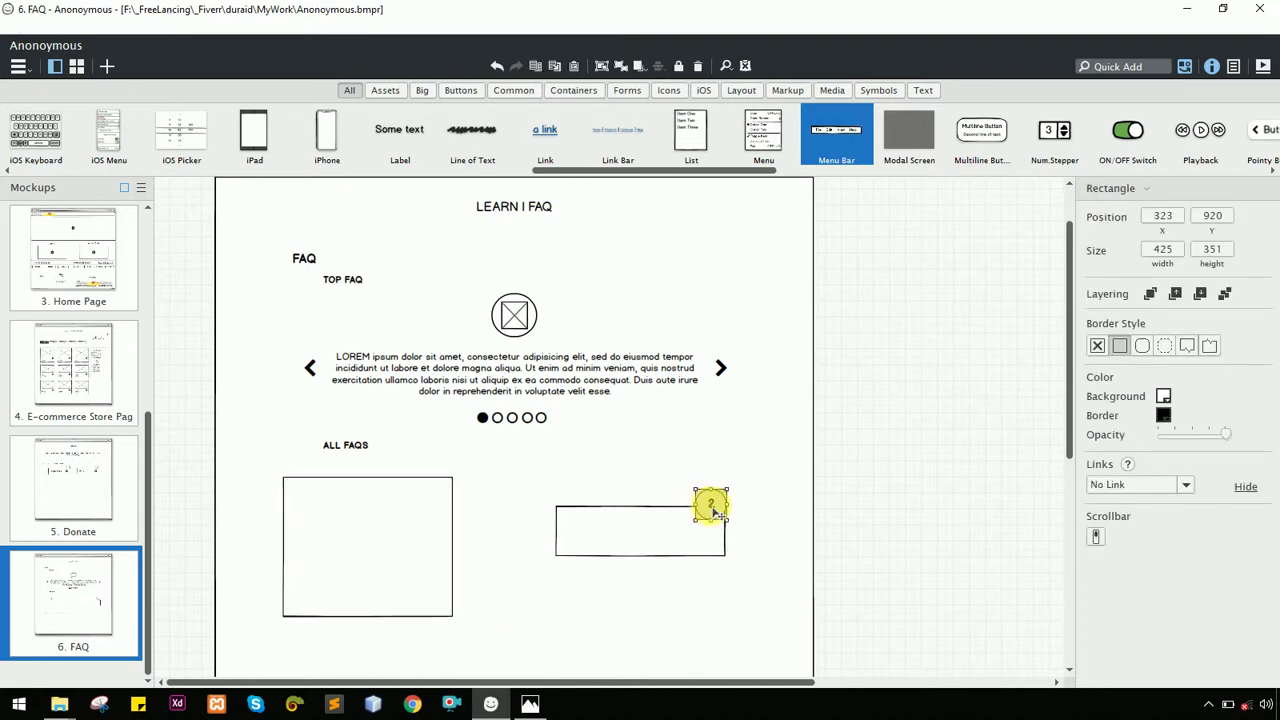
pyautogui.moveTo(866, 588); pyautogui.dragTo(509, 471)
pyautogui.press('Delete')
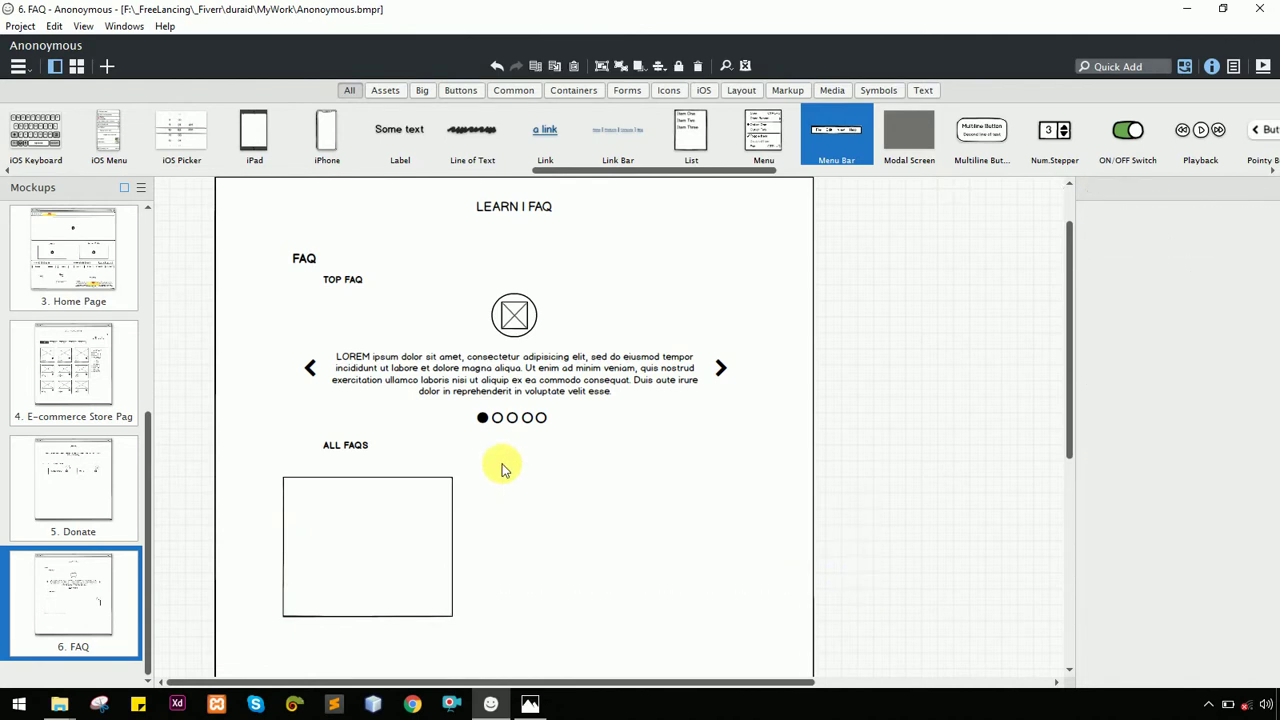
# Widen the empty rectangle under ALL FAQS to 1171
pyautogui.click(450, 525)
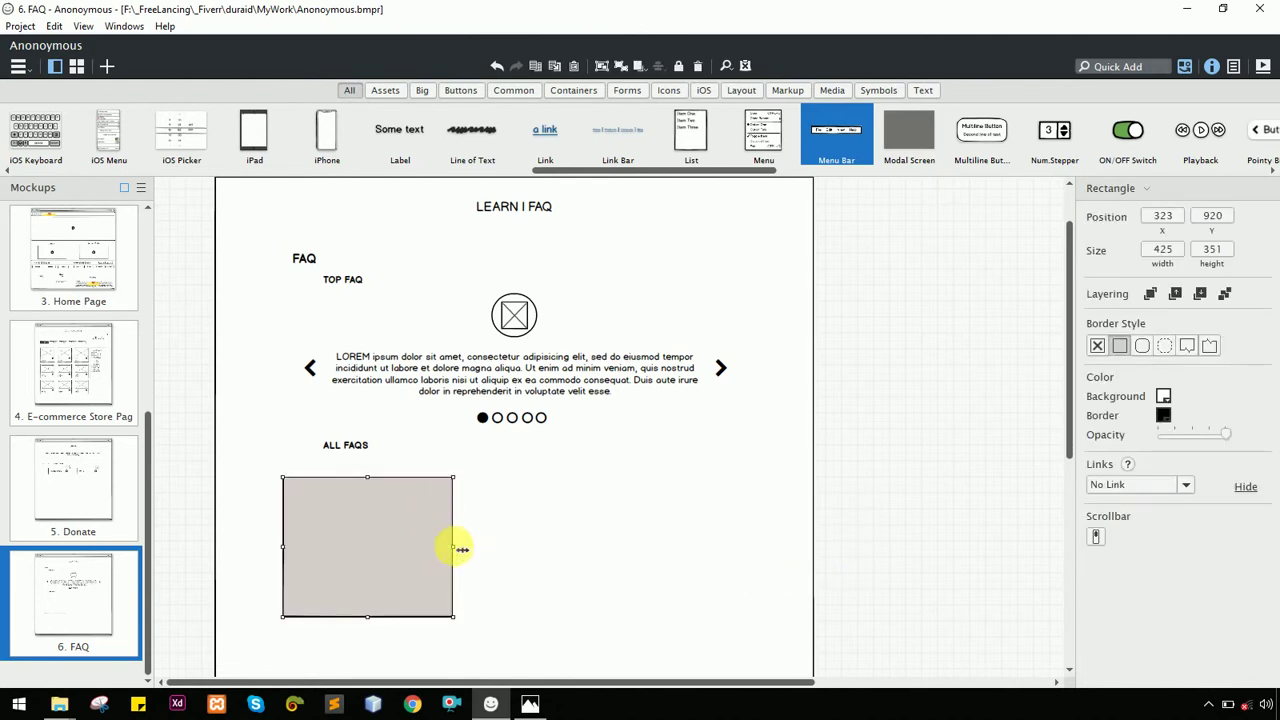
pyautogui.moveTo(453, 547); pyautogui.dragTo(757, 563)
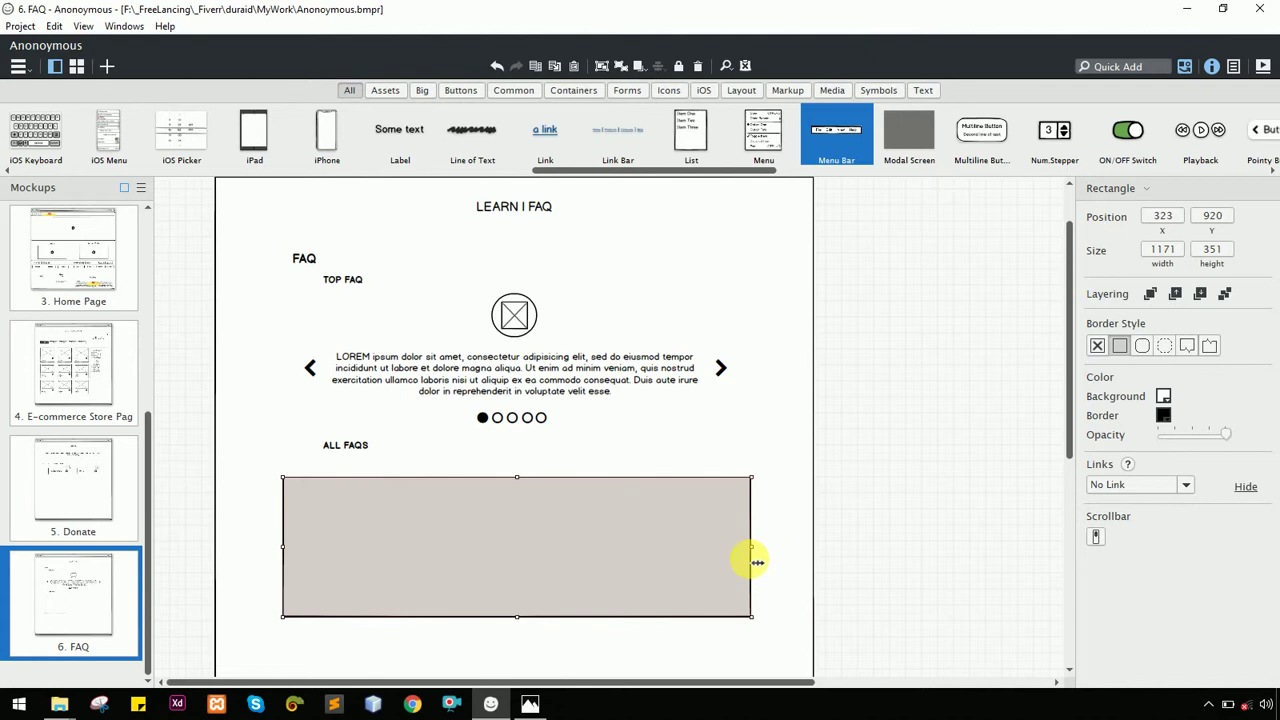
pyautogui.scroll(-1, 740, 545)
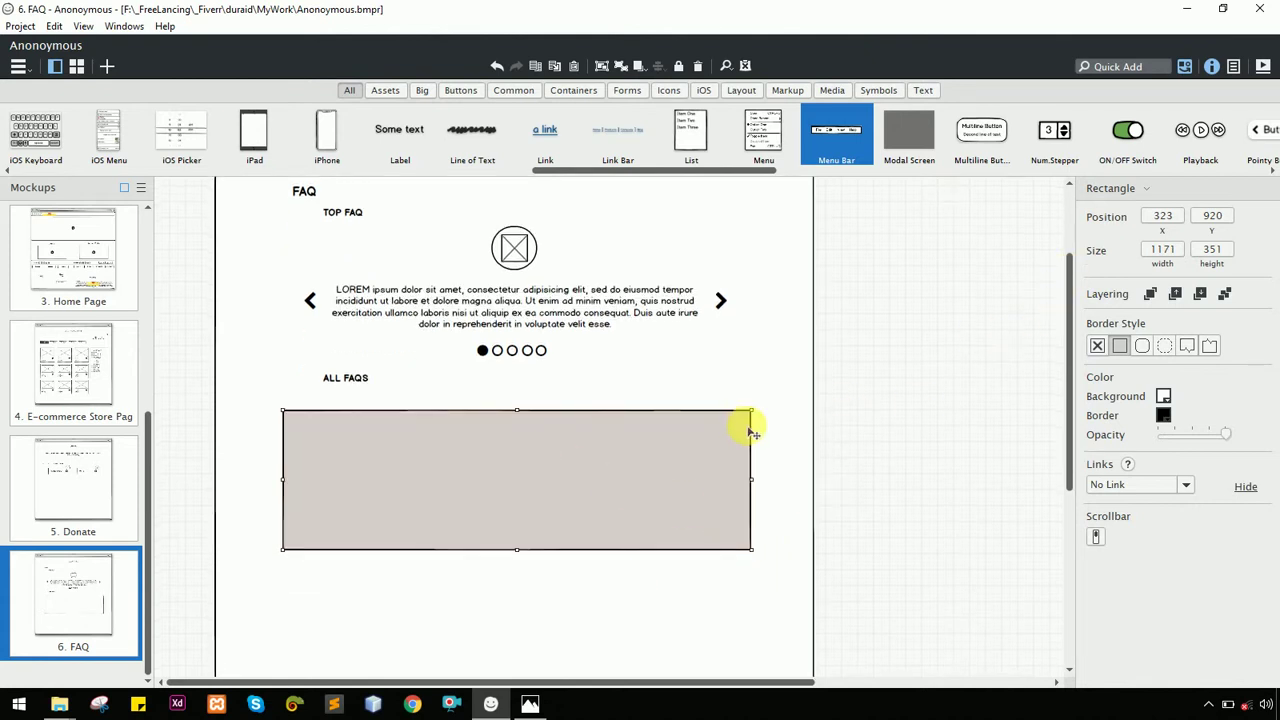
# Unlock the browser frame and centre the wide rectangle horizontally on it
pyautogui.rightClick(788, 424)
pyautogui.click(757, 403)
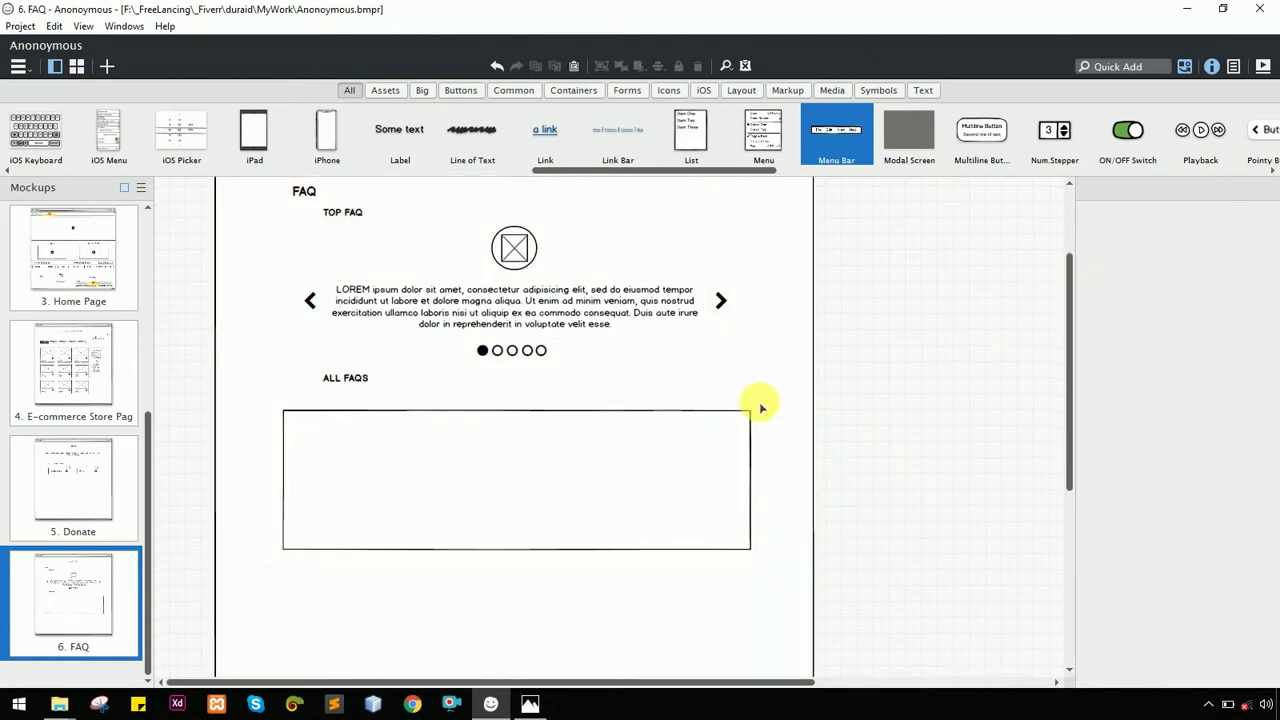
pyautogui.click(700, 437)
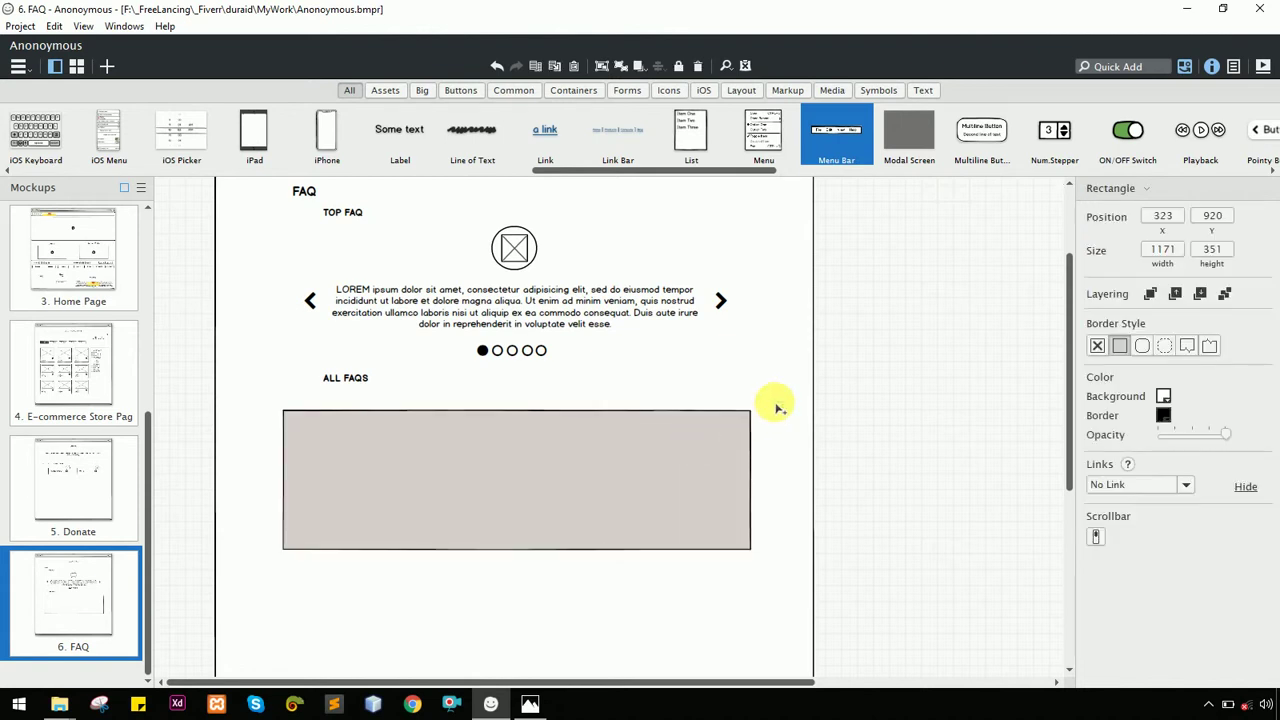
pyautogui.keyDown('shift'); pyautogui.click(778, 408); pyautogui.keyUp('shift')
pyautogui.click(1113, 220)
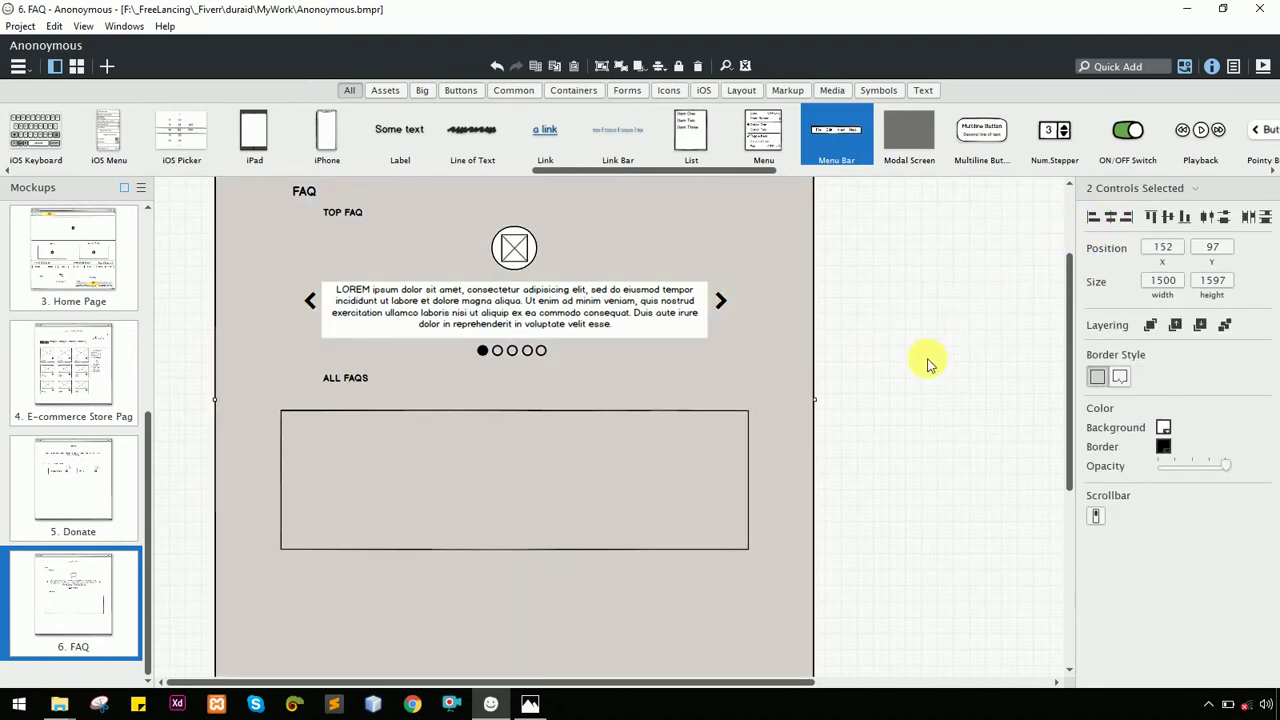
# Copy the slider paragraph into the box under ALL FAQS at X 398, Y 948 and reduce the copy's height to 31
pyautogui.click(928, 363)
pyautogui.click(540, 320)
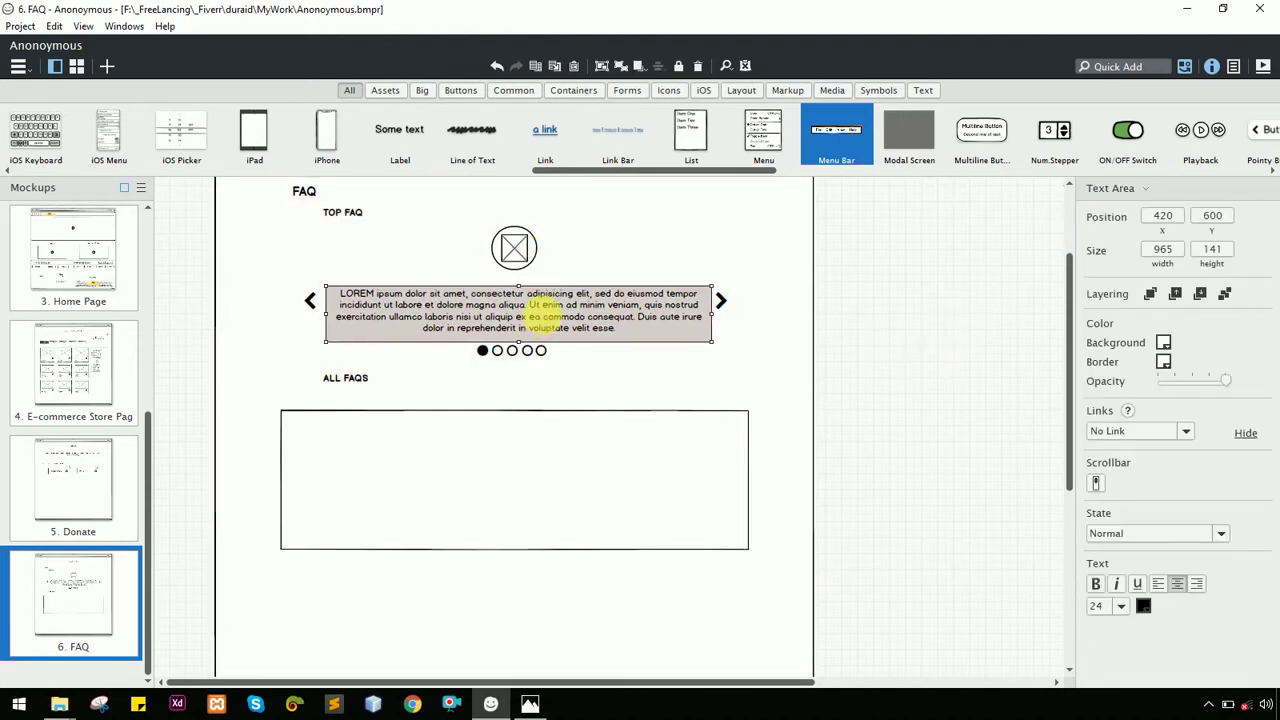
pyautogui.moveTo(543, 320); pyautogui.dragTo(505, 434)
# Shorten the copied paragraph to the question "LOREM ipsum dolor sit amet, consectetur adipisicing elit, sed do eiusmod tempor?"
pyautogui.doubleClick(548, 430)
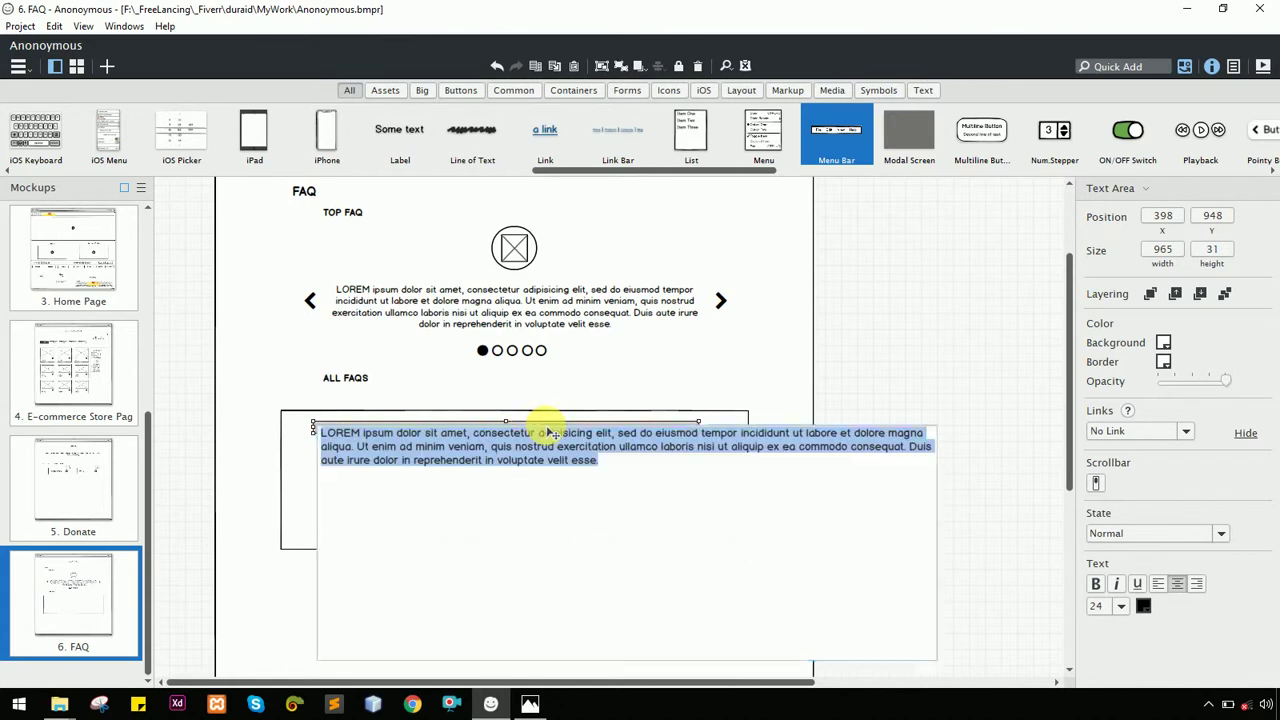
pyautogui.click(550, 433)
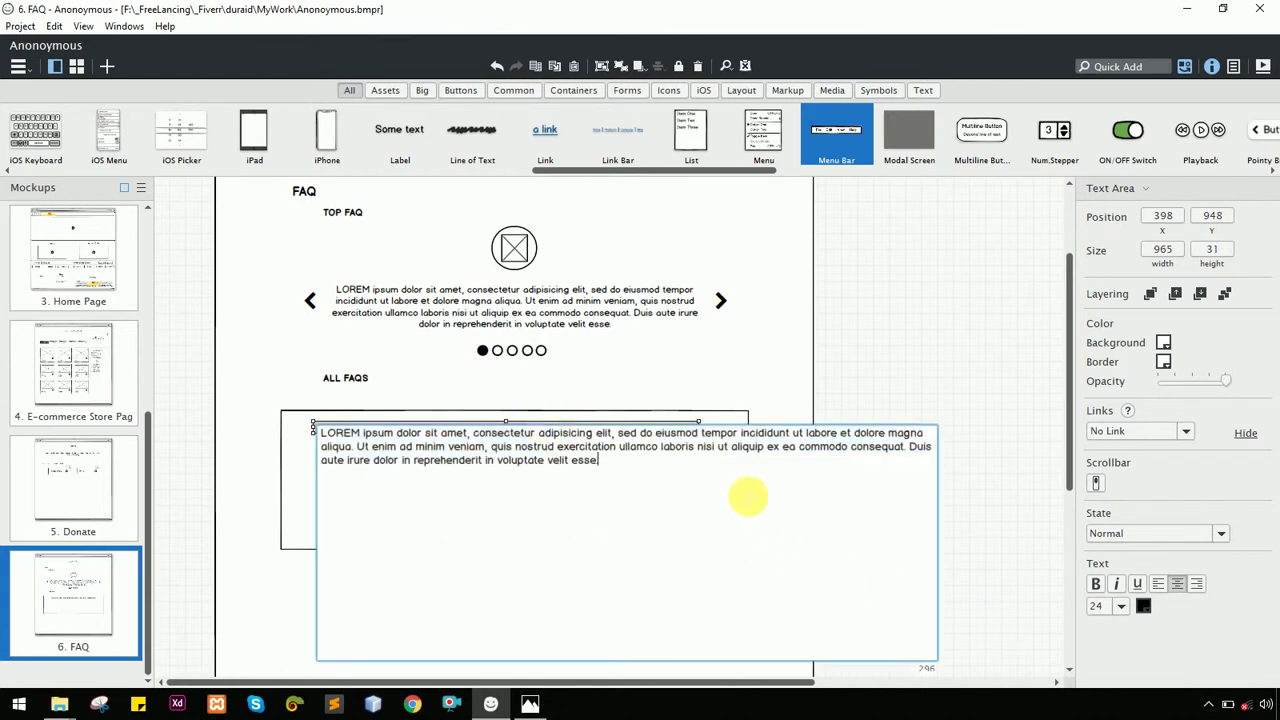
pyautogui.tripleClick(750, 440)
pyautogui.click(741, 433)
pyautogui.hotkey('ctrl', 'shift', 'End')
pyautogui.write('>')
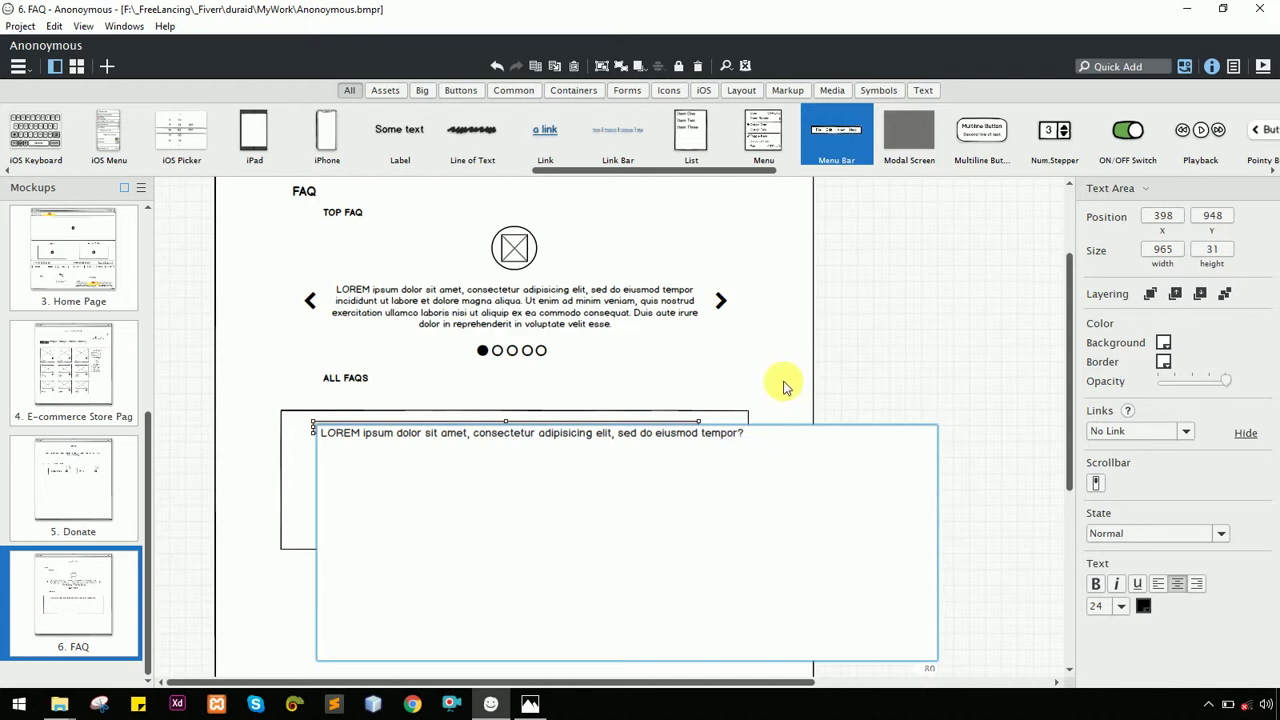
pyautogui.hotkey('ctrl', 'Return')
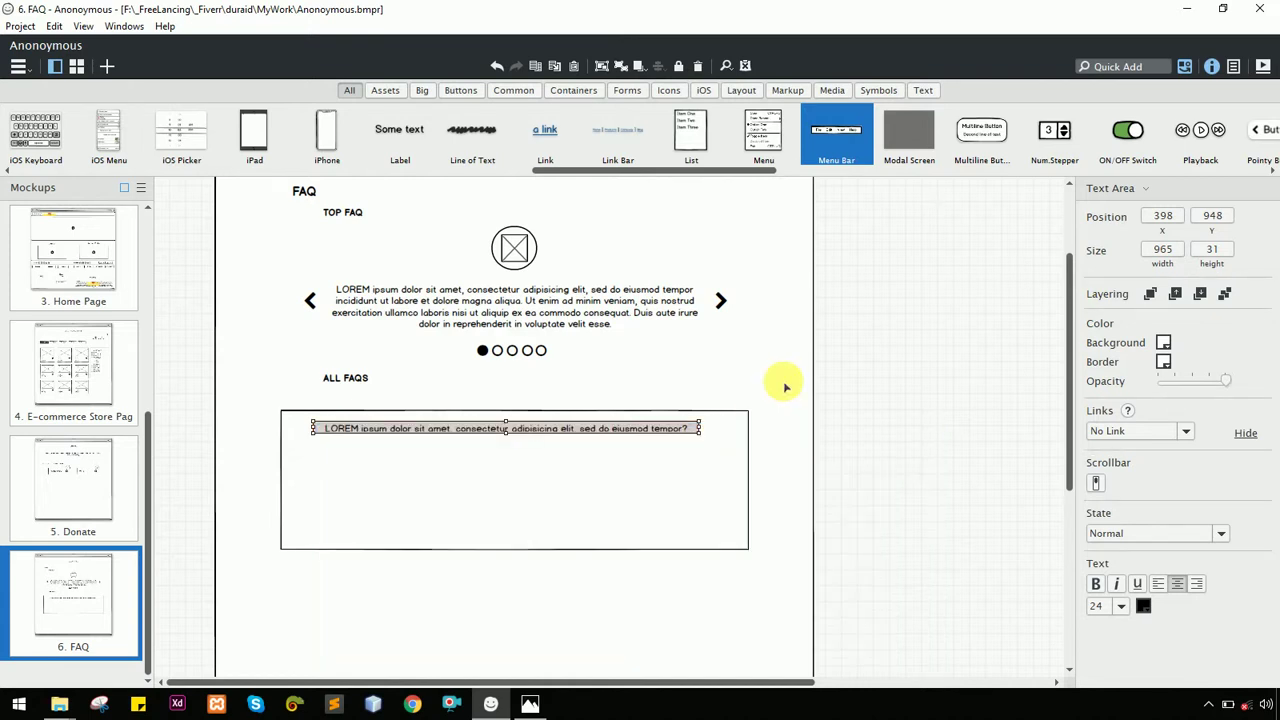
# Try underlining the question text in the ALL FAQS box
pyautogui.click(1138, 585)
pyautogui.click(971, 451)
pyautogui.click(543, 429)
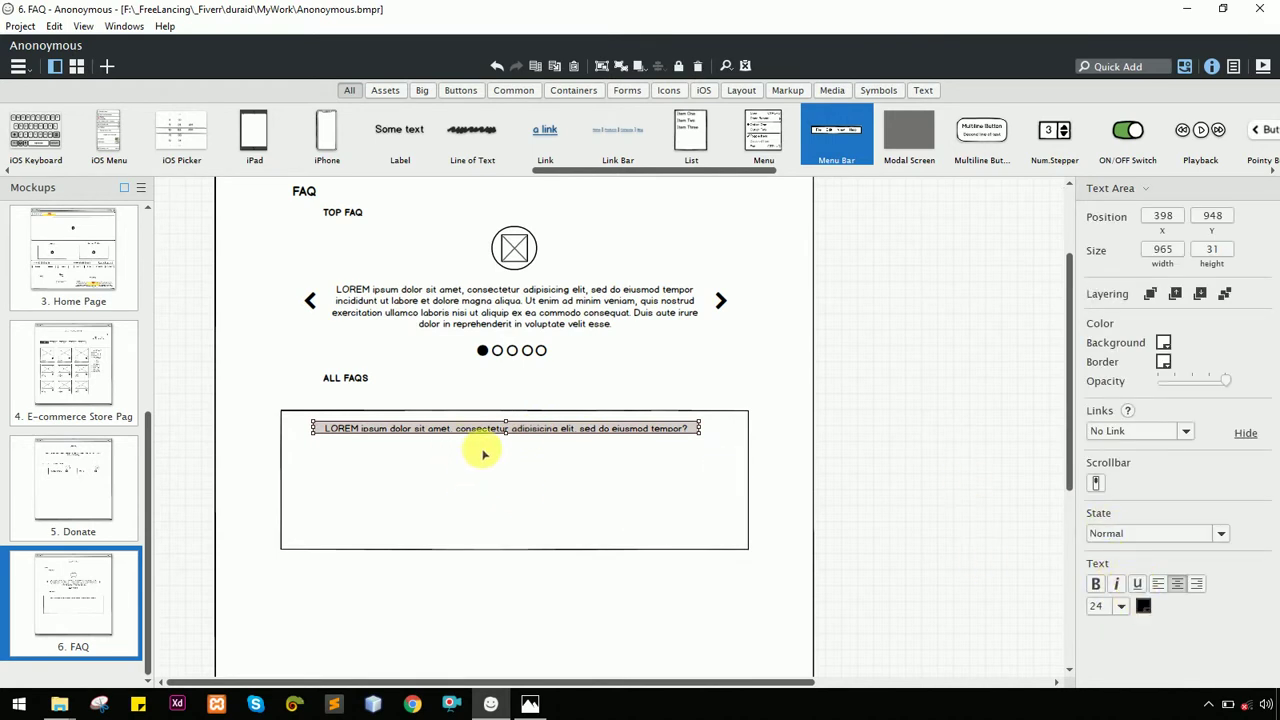
# Increase the question's height to 33 and duplicate it directly below in the ALL FAQS box at X 398, Y 997
pyautogui.moveTo(506, 443); pyautogui.dragTo(506, 443)
pyautogui.click(834, 429)
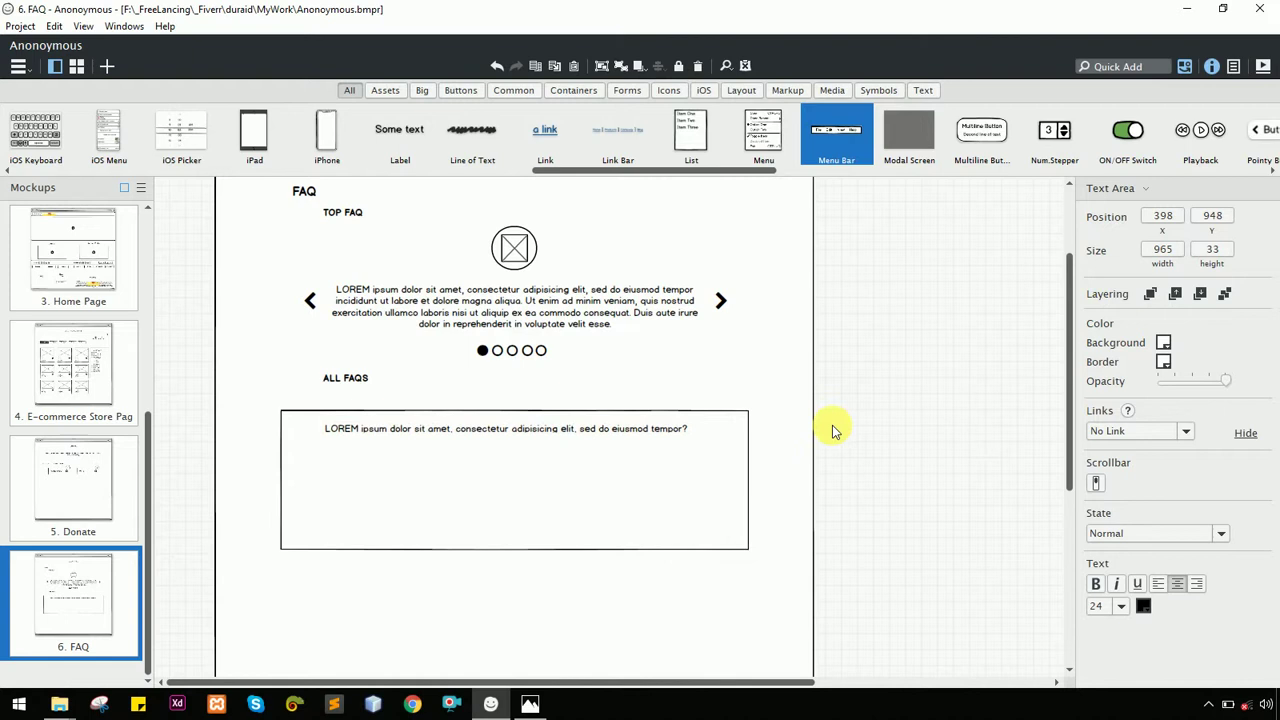
pyautogui.click(479, 432)
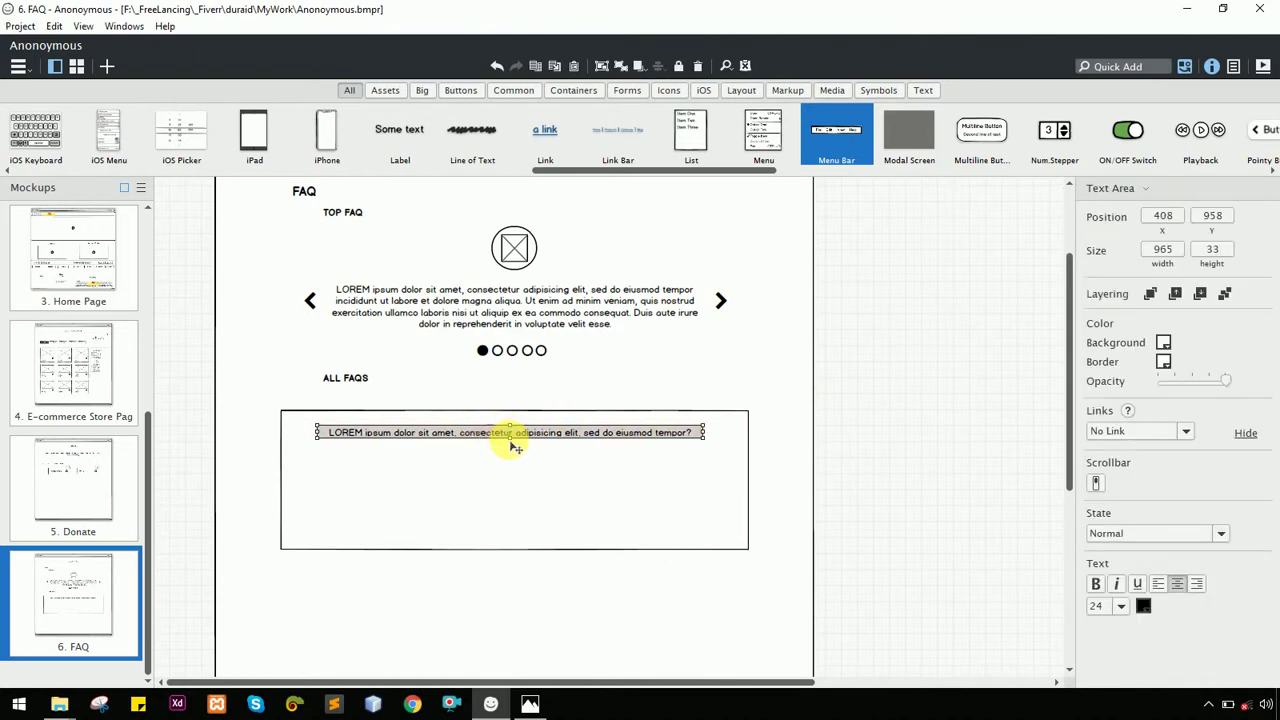
pyautogui.moveTo(511, 443); pyautogui.dragTo(508, 455)
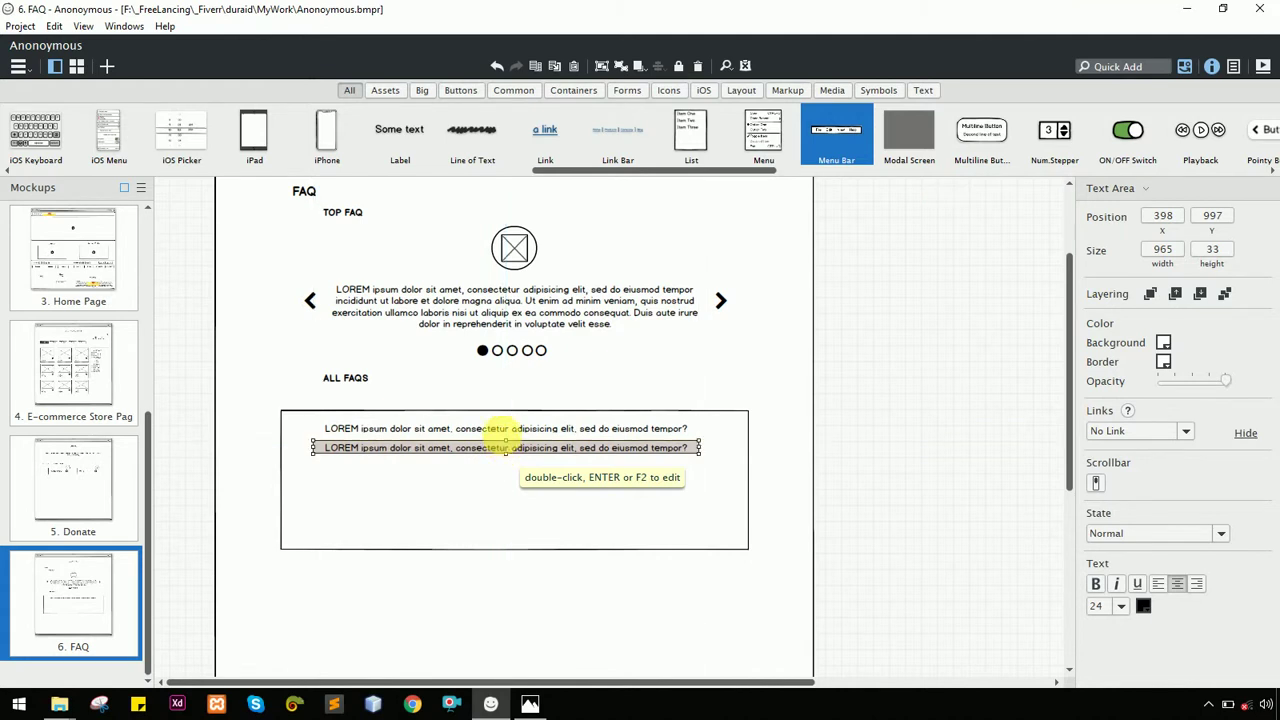
# Duplicate both questions together and place the copied pair below them at X 398, Y 1048
pyautogui.keyDown('shift'); pyautogui.click(503, 432); pyautogui.keyUp('shift')
pyautogui.hotkey('shift', 'Left')
pyautogui.hotkey('shift', 'Down')
pyautogui.hotkey('shift', 'Down')
pyautogui.hotkey('shift', 'Down')
pyautogui.hotkey('shift', 'Down')
pyautogui.hotkey('shift', 'Down')
pyautogui.hotkey('shift', 'Down')
pyautogui.hotkey('shift', 'Down')
pyautogui.hotkey('shift', 'Down')
pyautogui.hotkey('shift', 'Down')
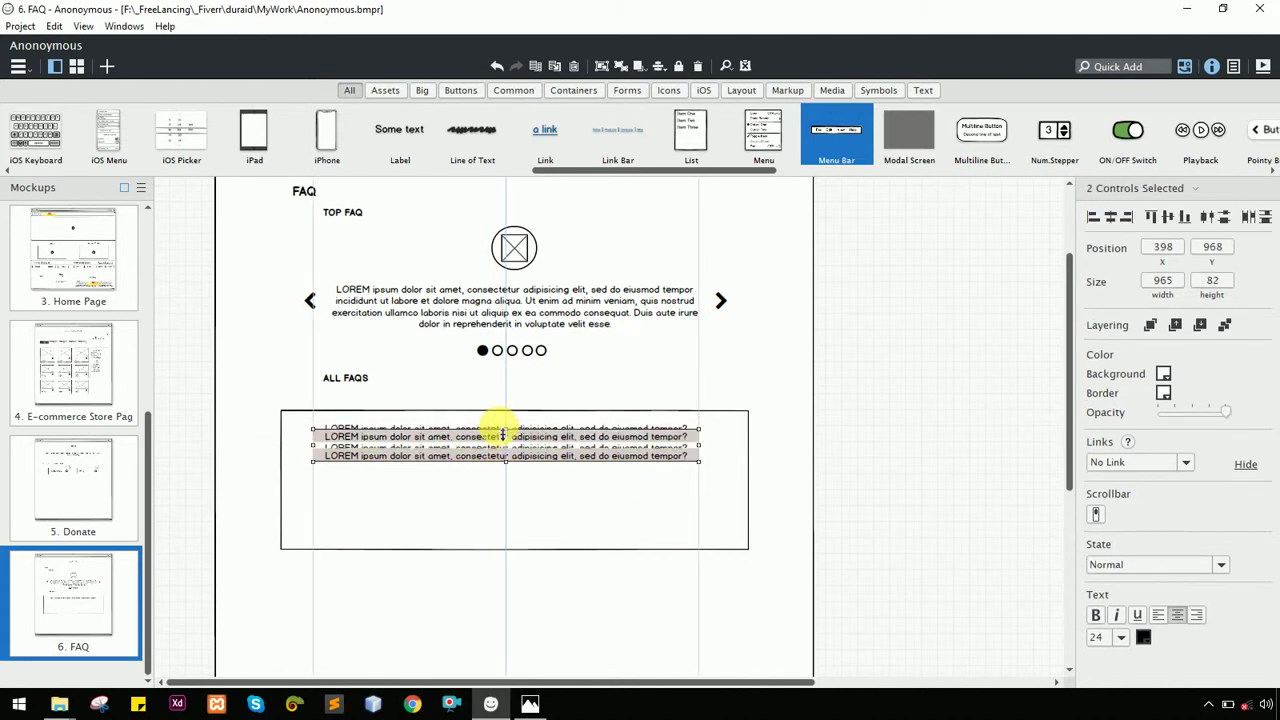
pyautogui.hotkey('shift', 'Up')
pyautogui.hotkey('shift', 'Down')
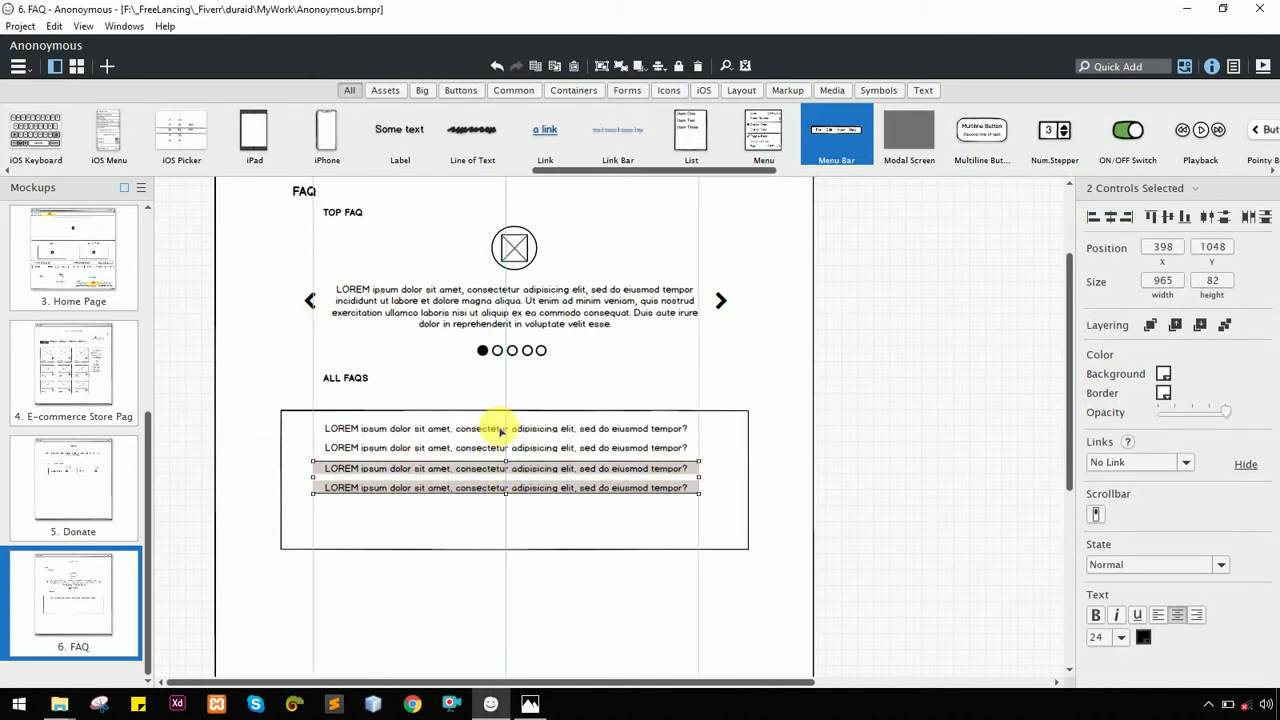
# Add a third pair of questions to the ALL FAQS box at X 398, Y 1146
pyautogui.hotkey('shift', 'Left')
pyautogui.hotkey('shift', 'Down')
pyautogui.hotkey('shift', 'Down')
pyautogui.hotkey('shift', 'Down')
pyautogui.hotkey('shift', 'Down')
pyautogui.hotkey('shift', 'Down')
pyautogui.hotkey('shift', 'Down')
pyautogui.hotkey('shift', 'Down')
pyautogui.hotkey('shift', 'Down')
pyautogui.hotkey('shift', 'Down')
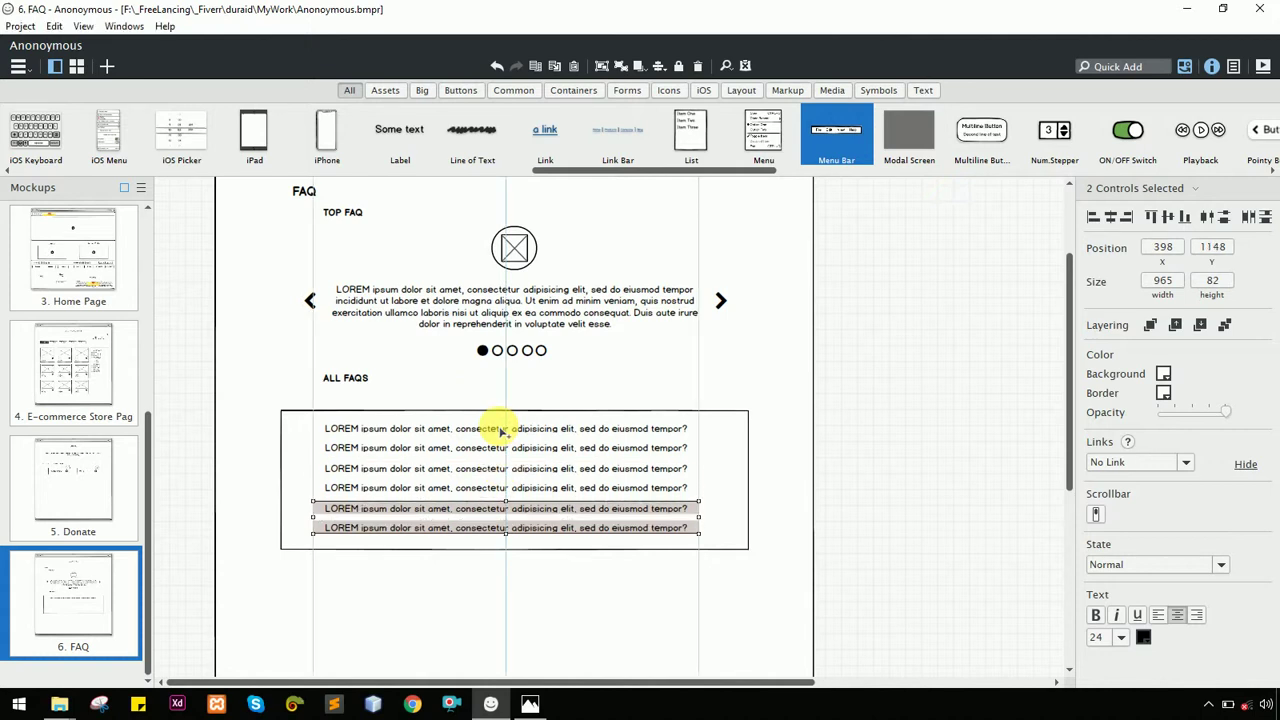
pyautogui.press('Up')
pyautogui.press('Up')
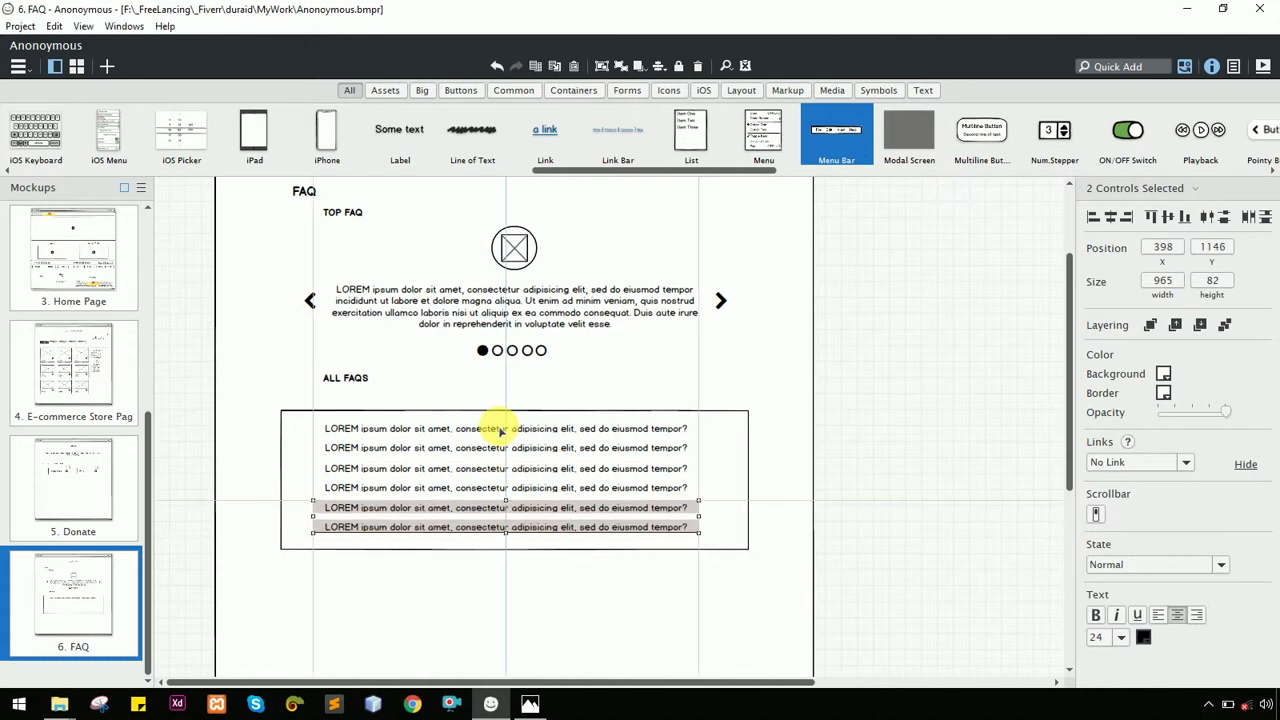
pyautogui.click(943, 479)
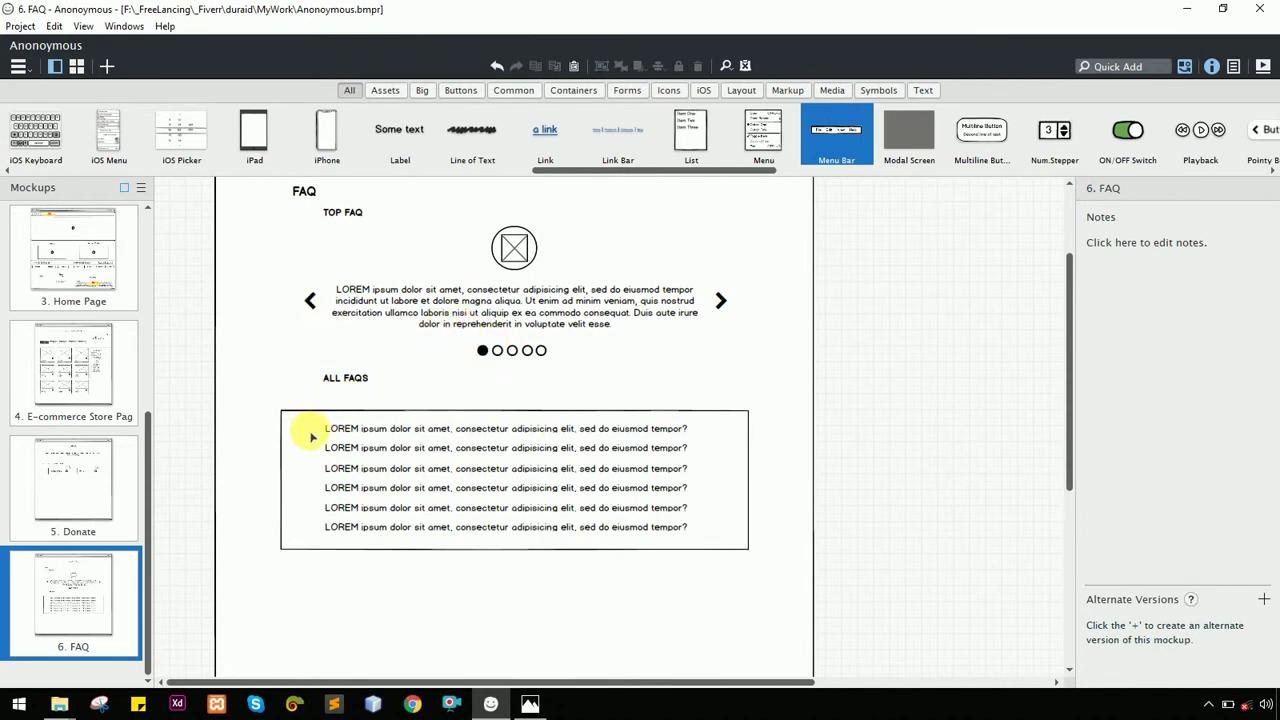
# Copy the circled number 1 from the Donate mockup into the FAQ mockup, in front of the first question in the ALL FAQS box
pyautogui.click(84, 487)
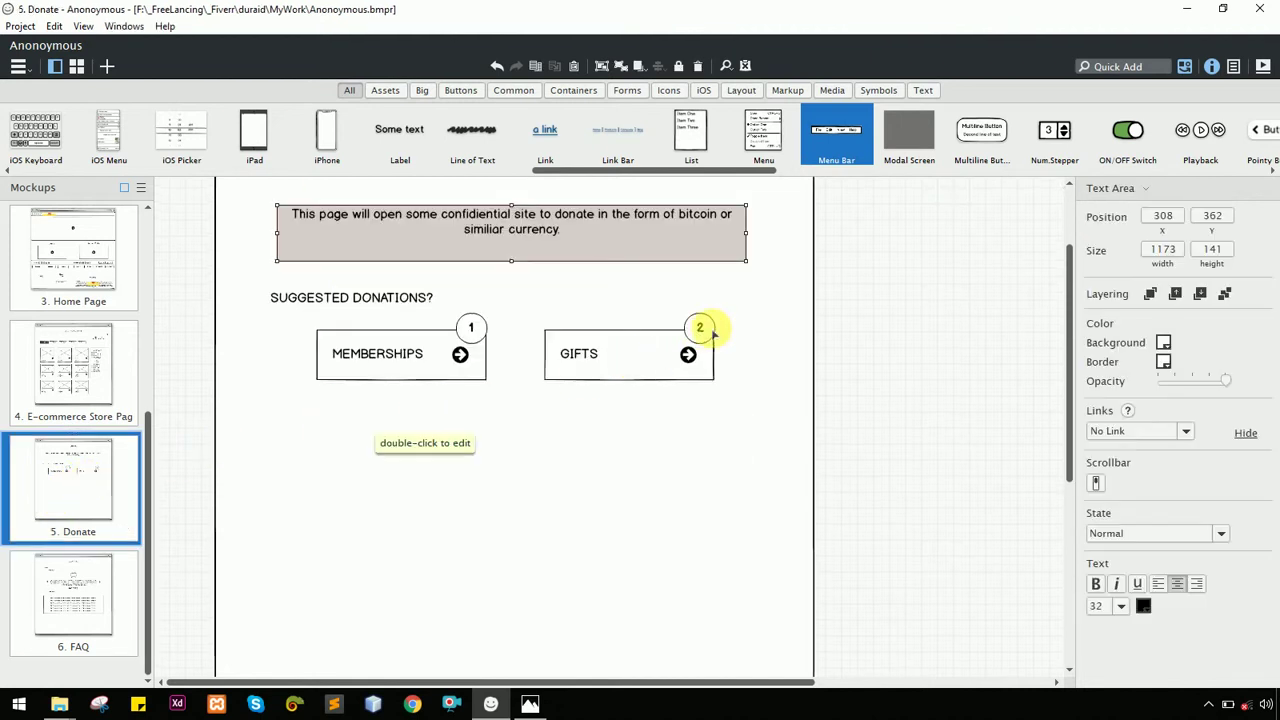
pyautogui.click(470, 330)
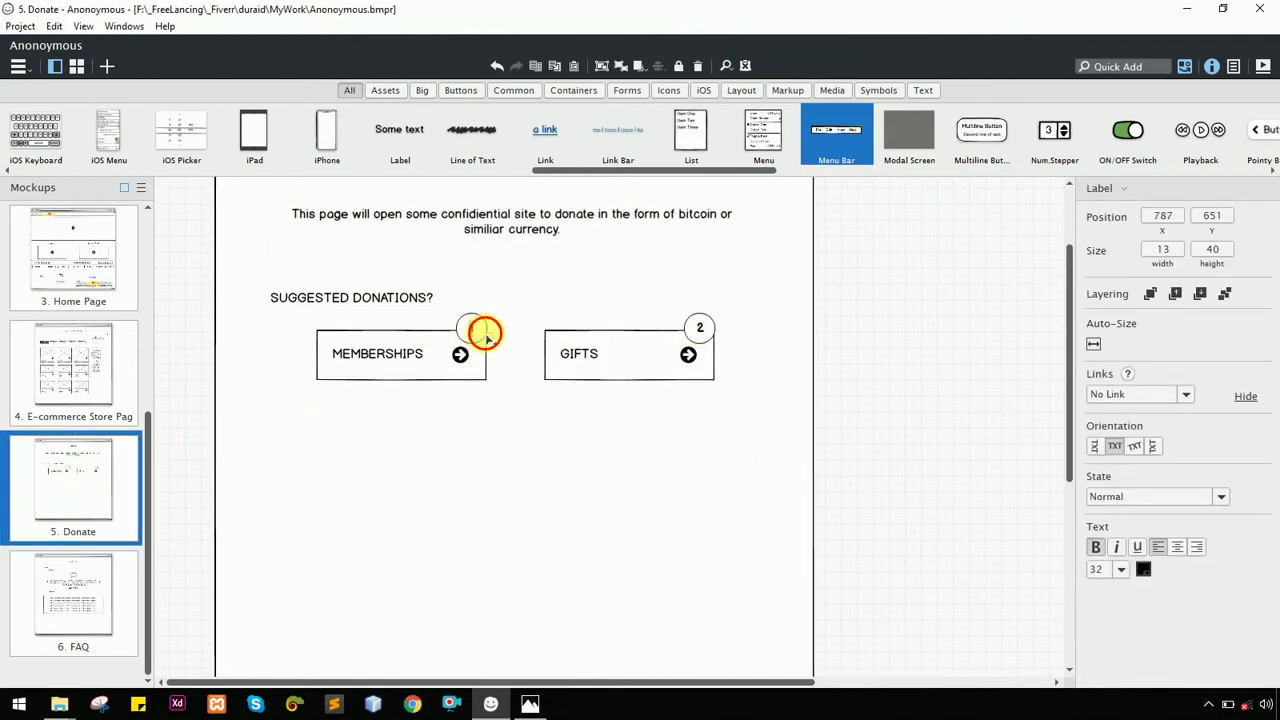
pyautogui.keyDown('shift'); pyautogui.click(471, 328); pyautogui.keyUp('shift')
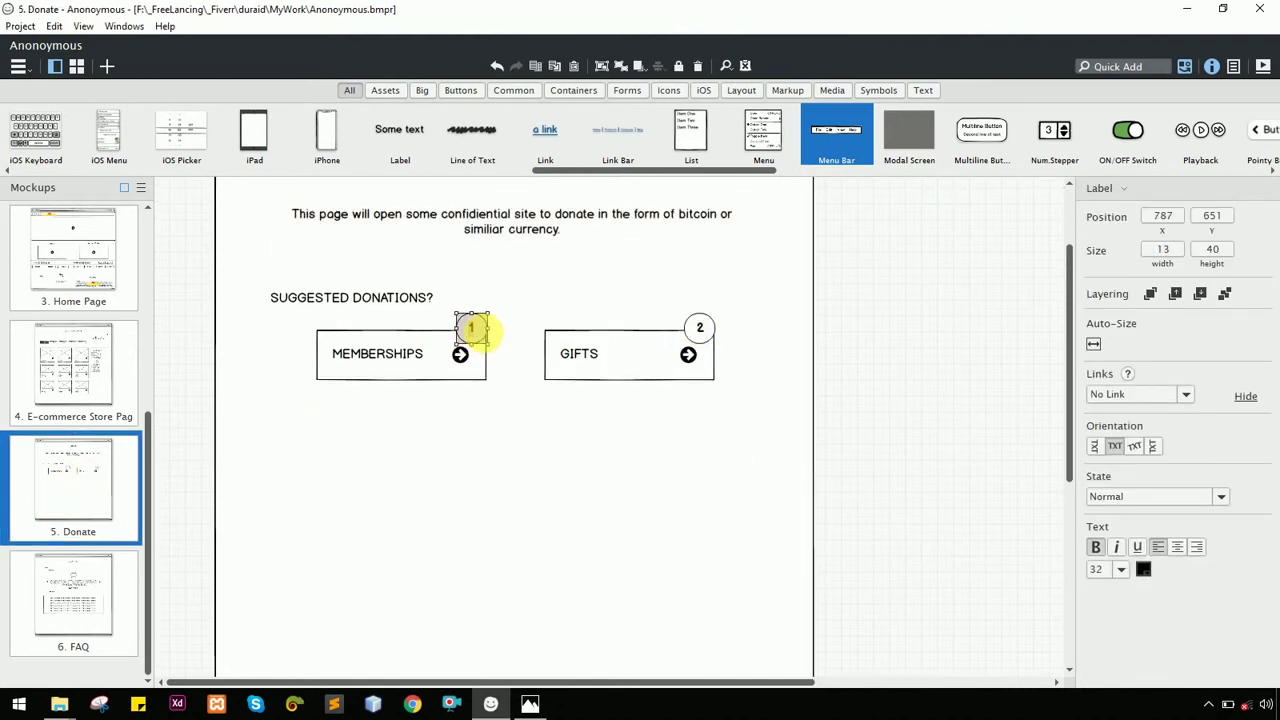
pyautogui.click(34, 578)
pyautogui.click(308, 456)
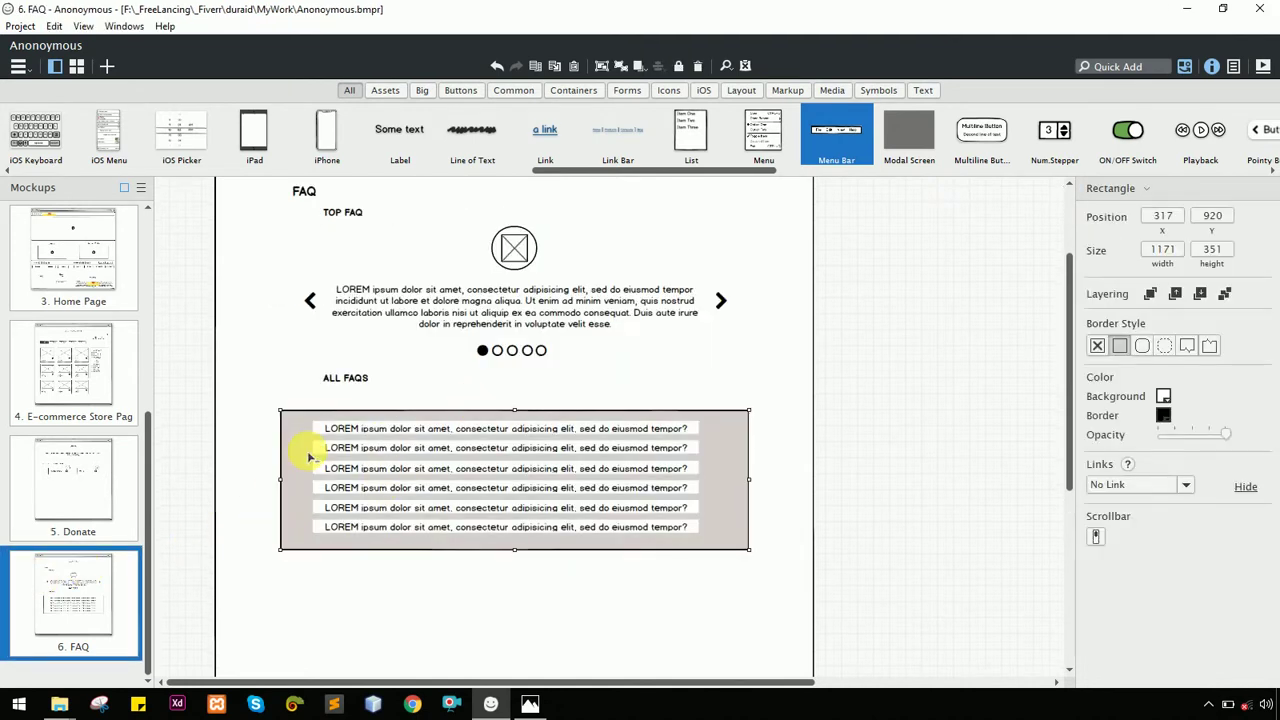
pyautogui.hotkey('ctrl', 'v')
pyautogui.moveTo(470, 308); pyautogui.dragTo(307, 436)
pyautogui.click(302, 428)
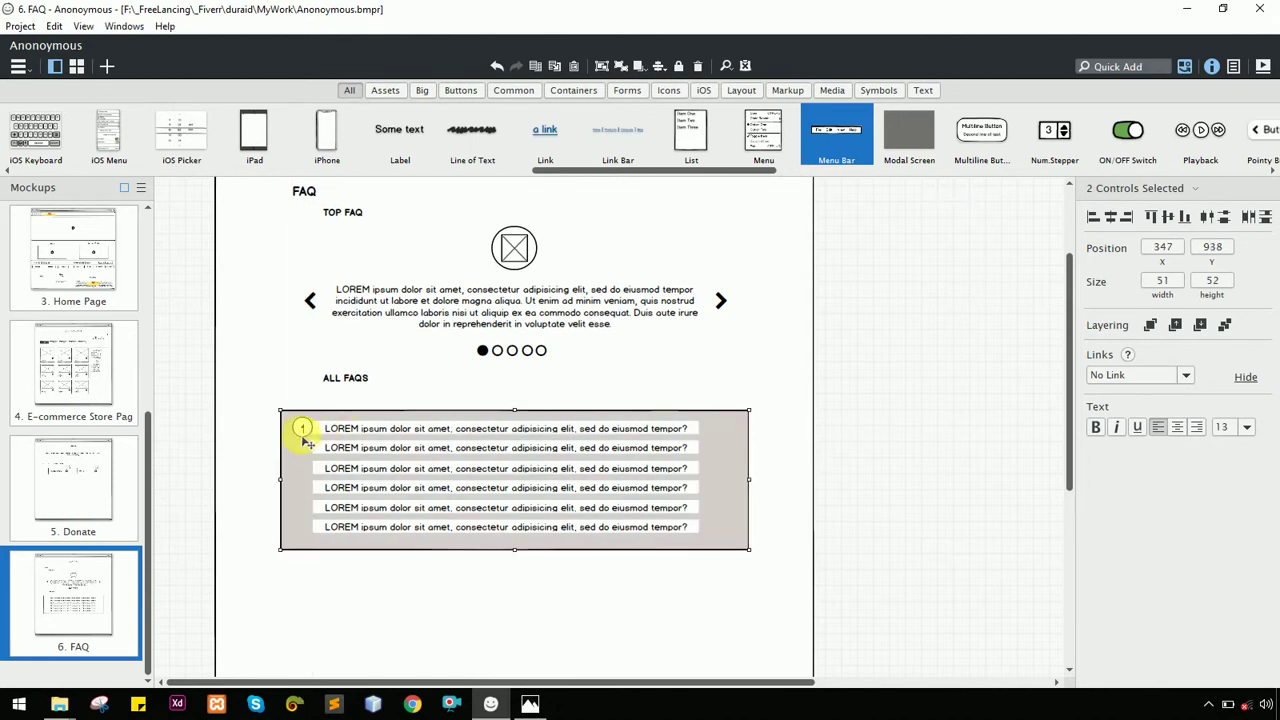
pyautogui.click(302, 428)
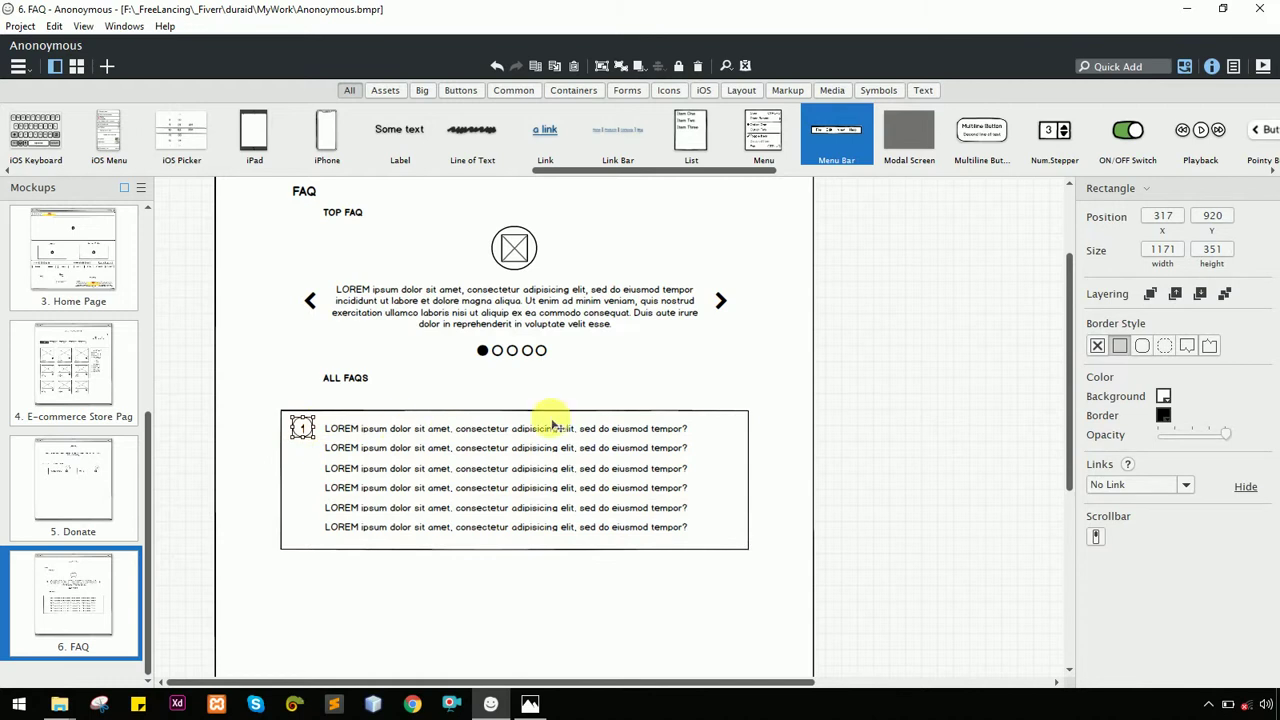
# Set the font size of the number 1 in the pasted circle to 24
pyautogui.doubleClick(300, 428)
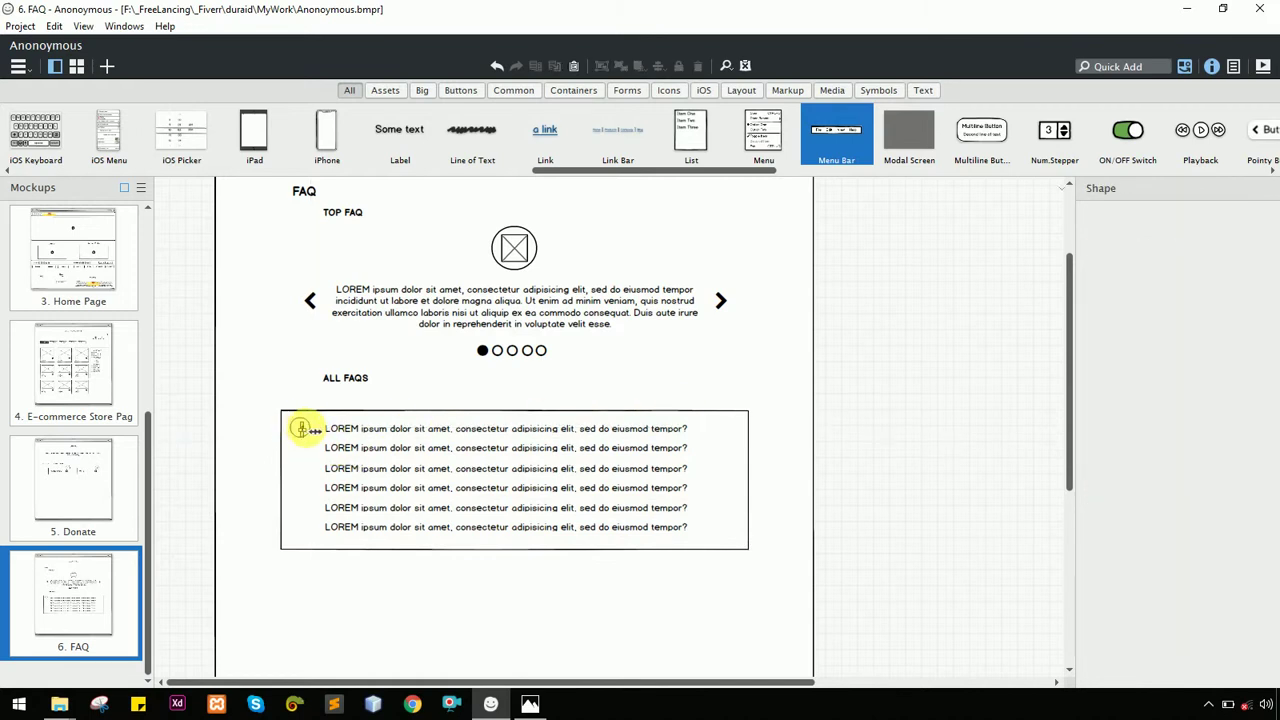
pyautogui.click(1121, 569)
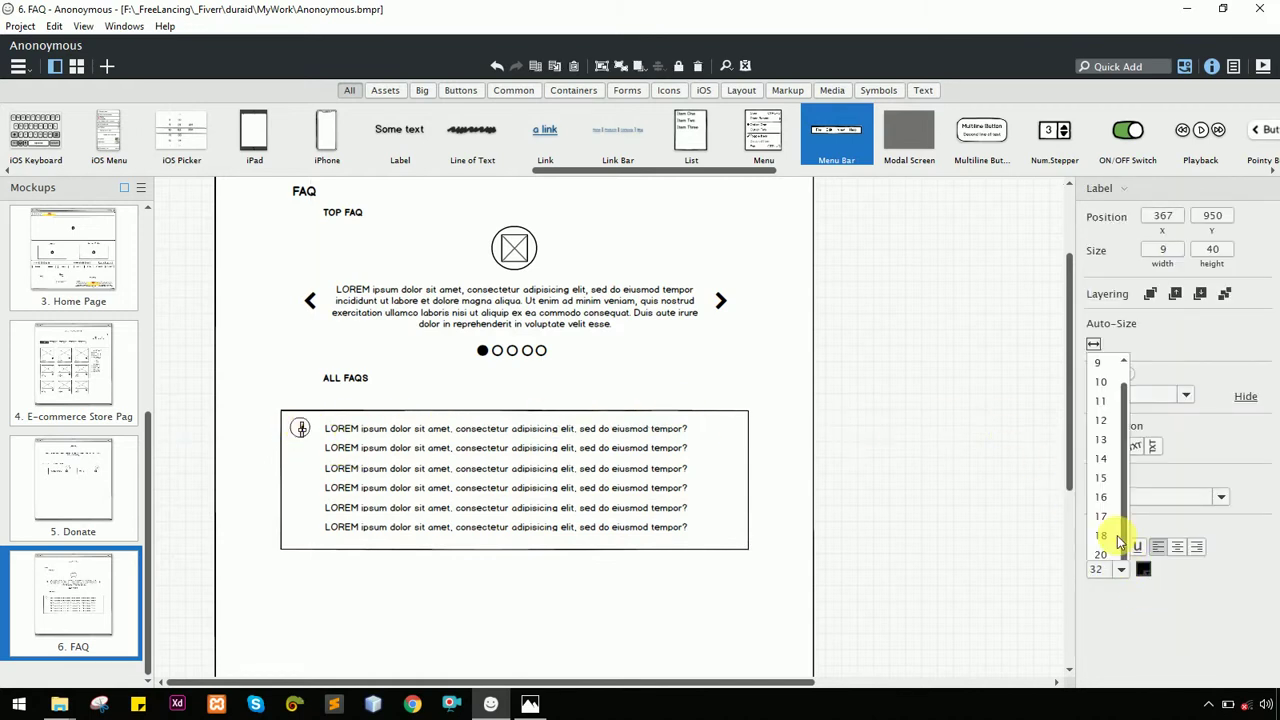
pyautogui.click(1100, 455)
# Resize the circle to 35 by 35 and centre it around the number 1 at X 355, Y 947
pyautogui.scroll(2, 297, 445)
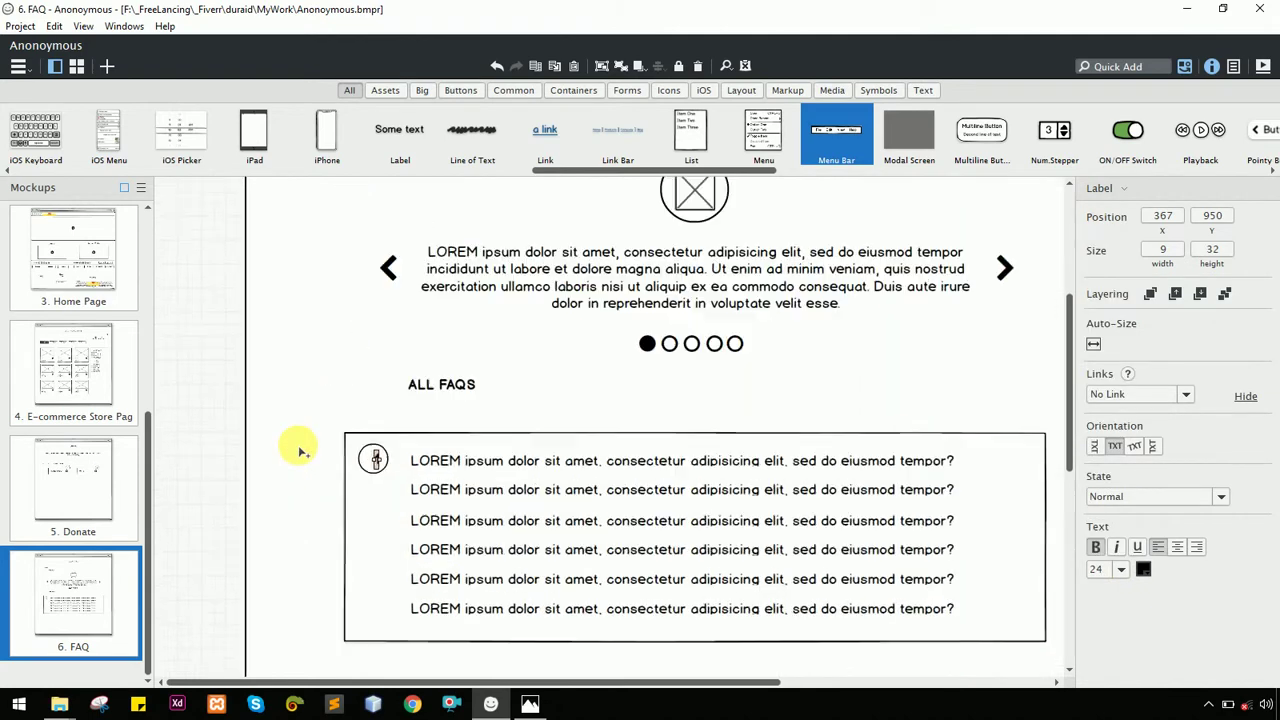
pyautogui.scroll(2, 369, 454)
pyautogui.scroll(-1, 400, 480)
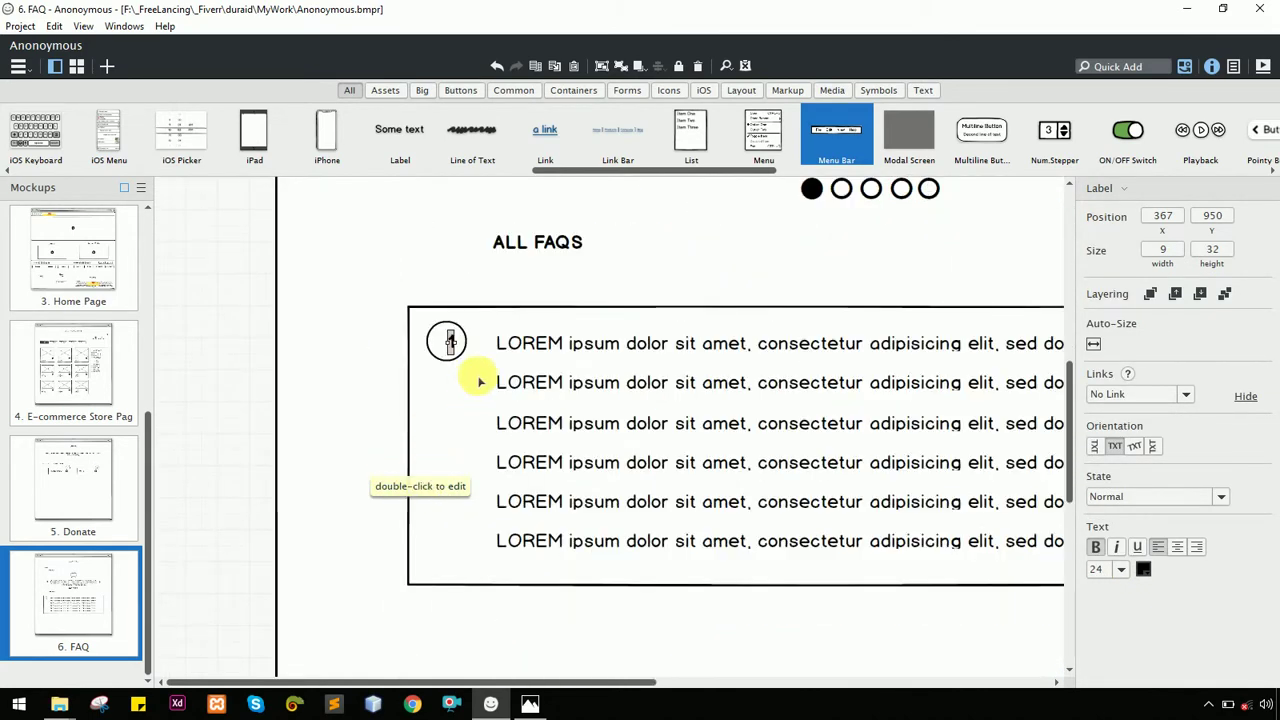
pyautogui.click(433, 358)
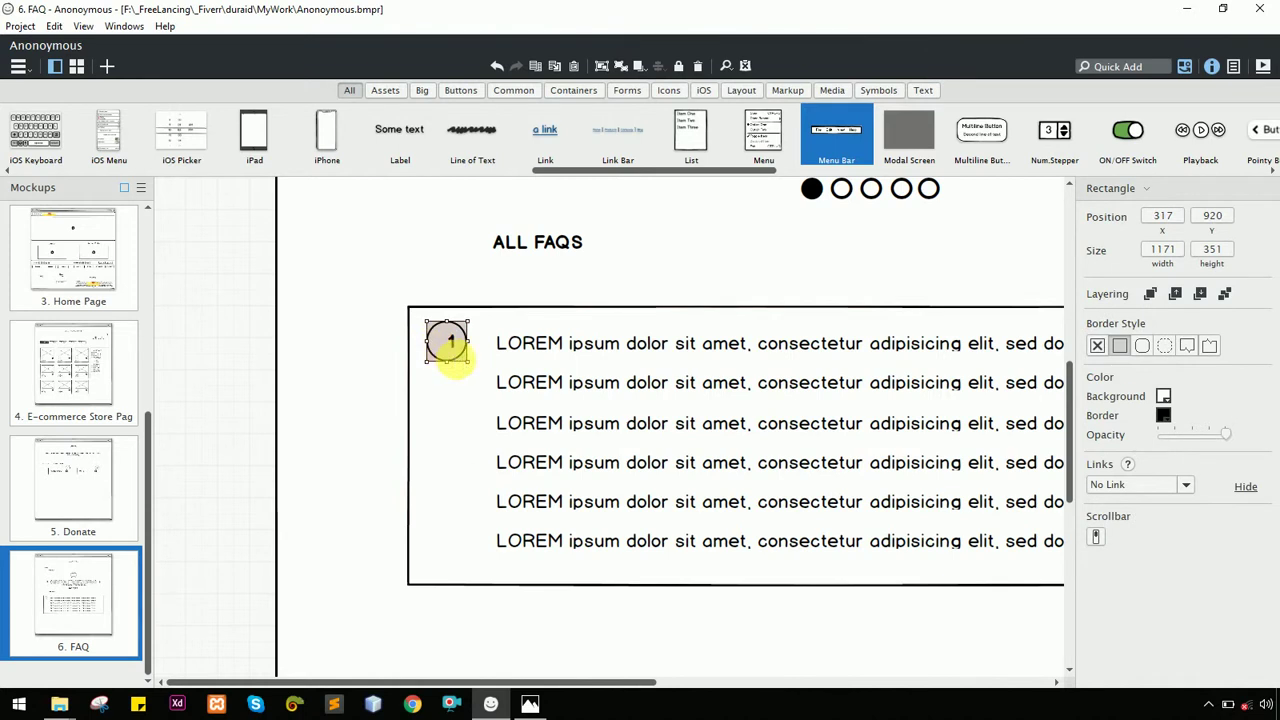
pyautogui.click(452, 362)
pyautogui.moveTo(474, 369); pyautogui.dragTo(459, 355)
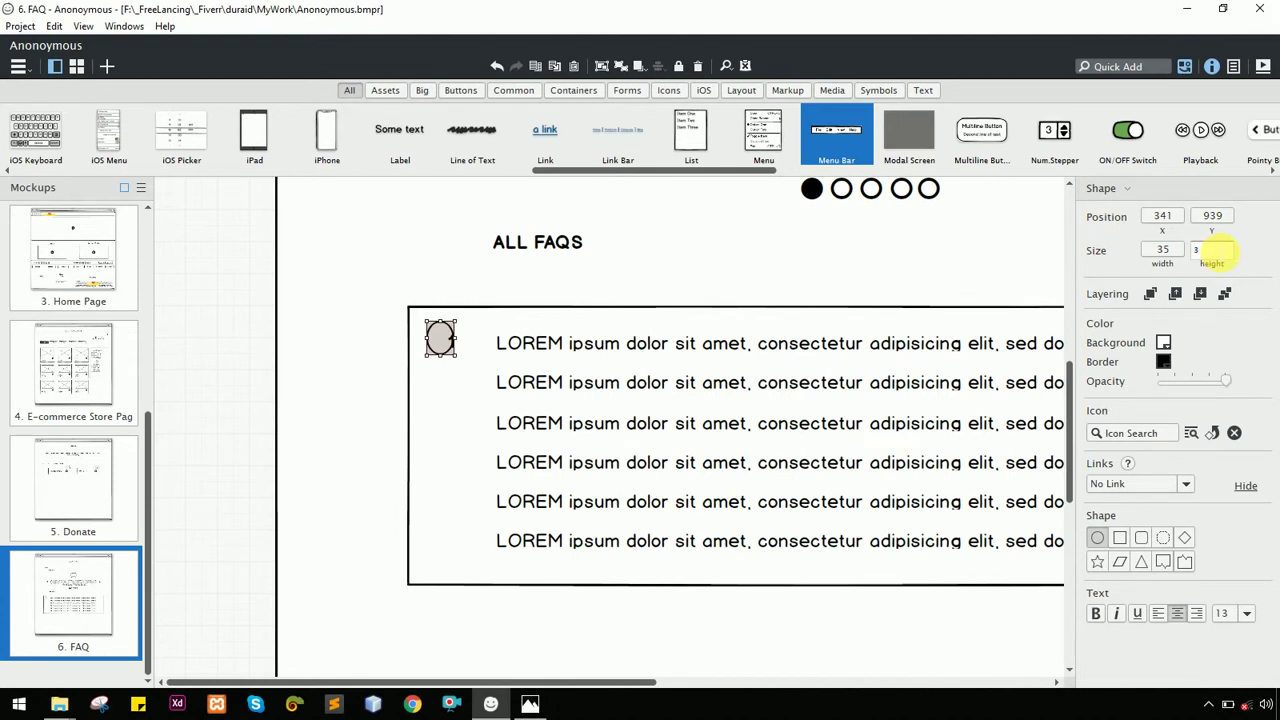
pyautogui.moveTo(440, 336); pyautogui.dragTo(451, 341)
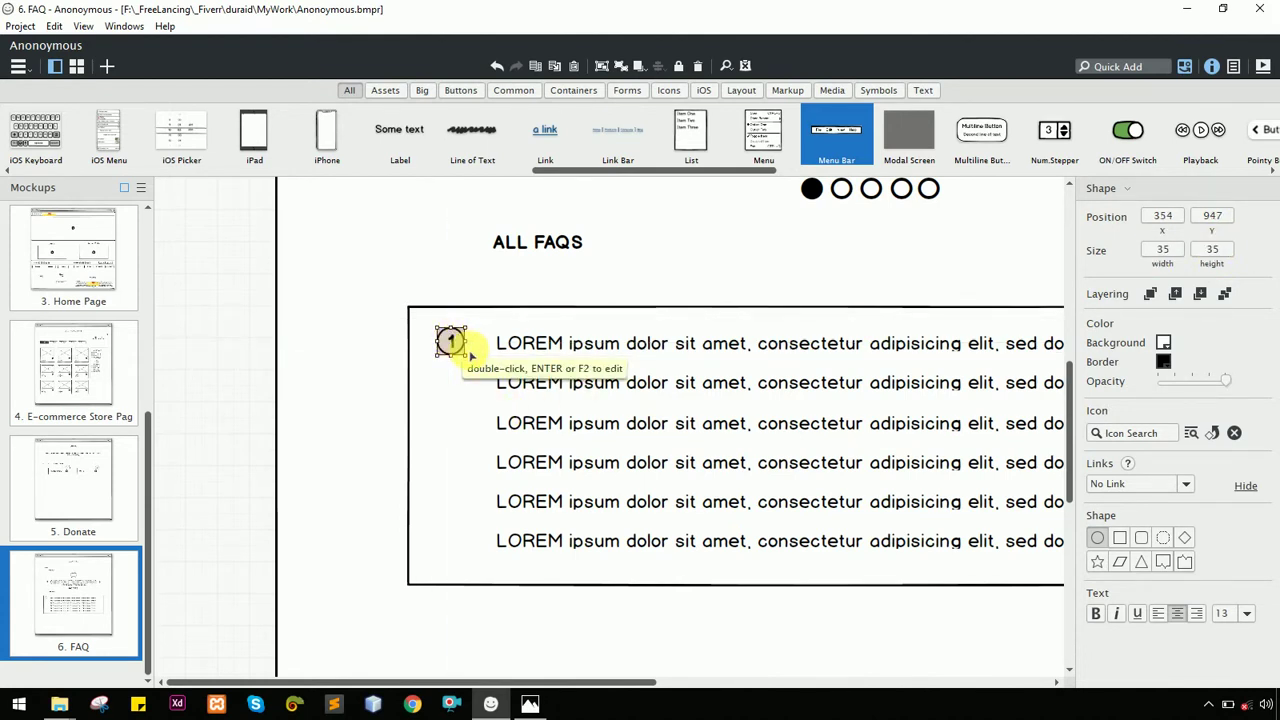
pyautogui.press('Right')
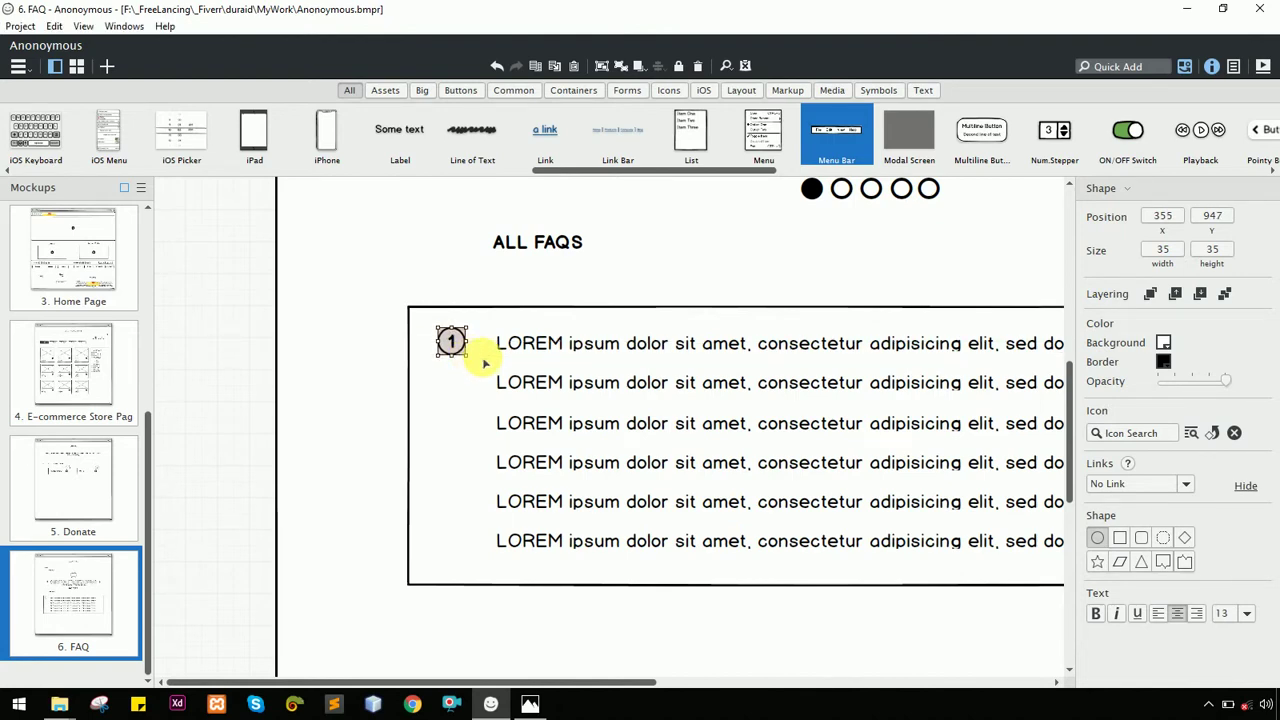
# Lock the browser frame and the rectangle around the ALL FAQS questions
pyautogui.rightClick(448, 345)
pyautogui.press('Escape')
pyautogui.rightClick(351, 314)
pyautogui.press('Escape')
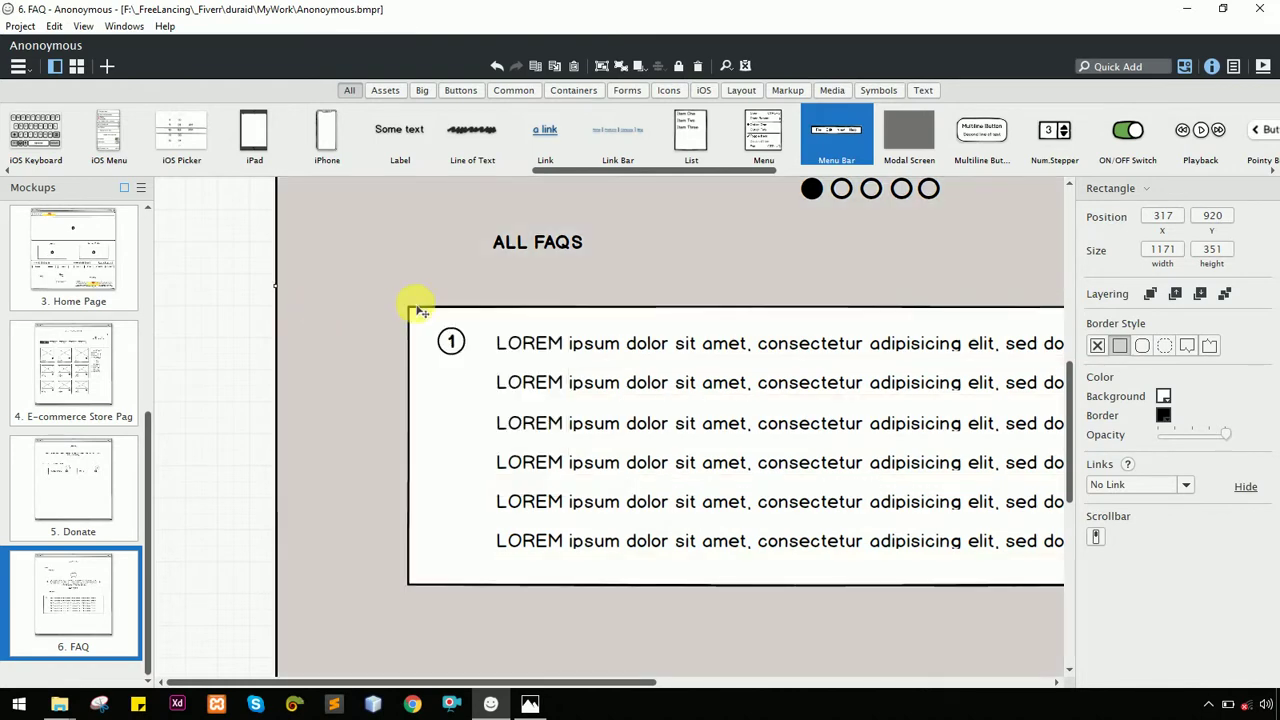
pyautogui.click(364, 314)
pyautogui.rightClick(366, 314)
pyautogui.press('Escape')
pyautogui.rightClick(351, 318)
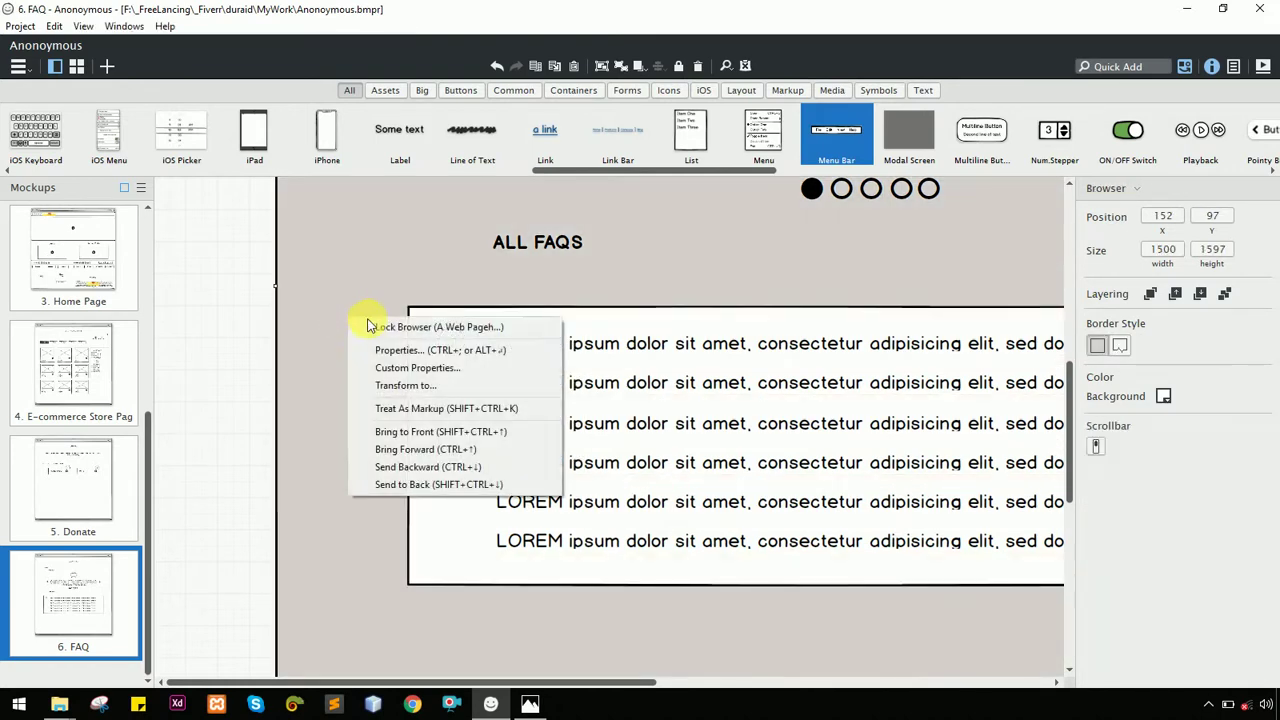
pyautogui.click(367, 326)
pyautogui.rightClick(481, 324)
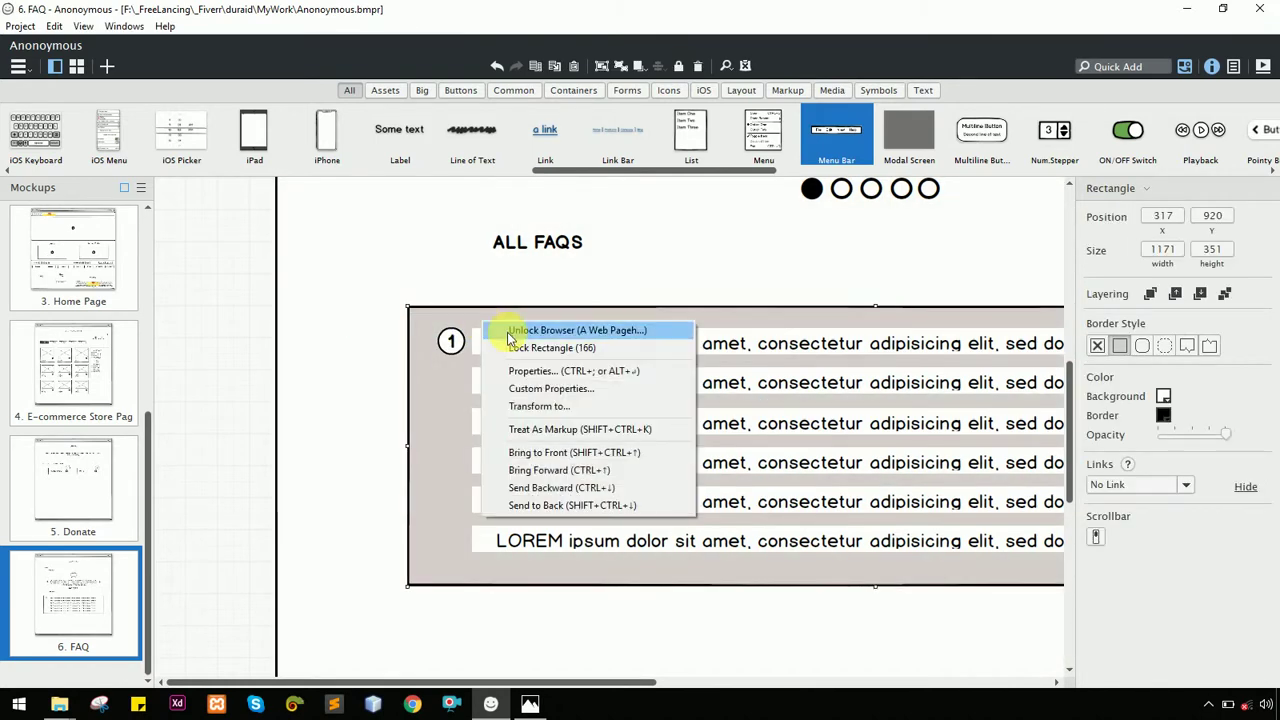
pyautogui.click(540, 347)
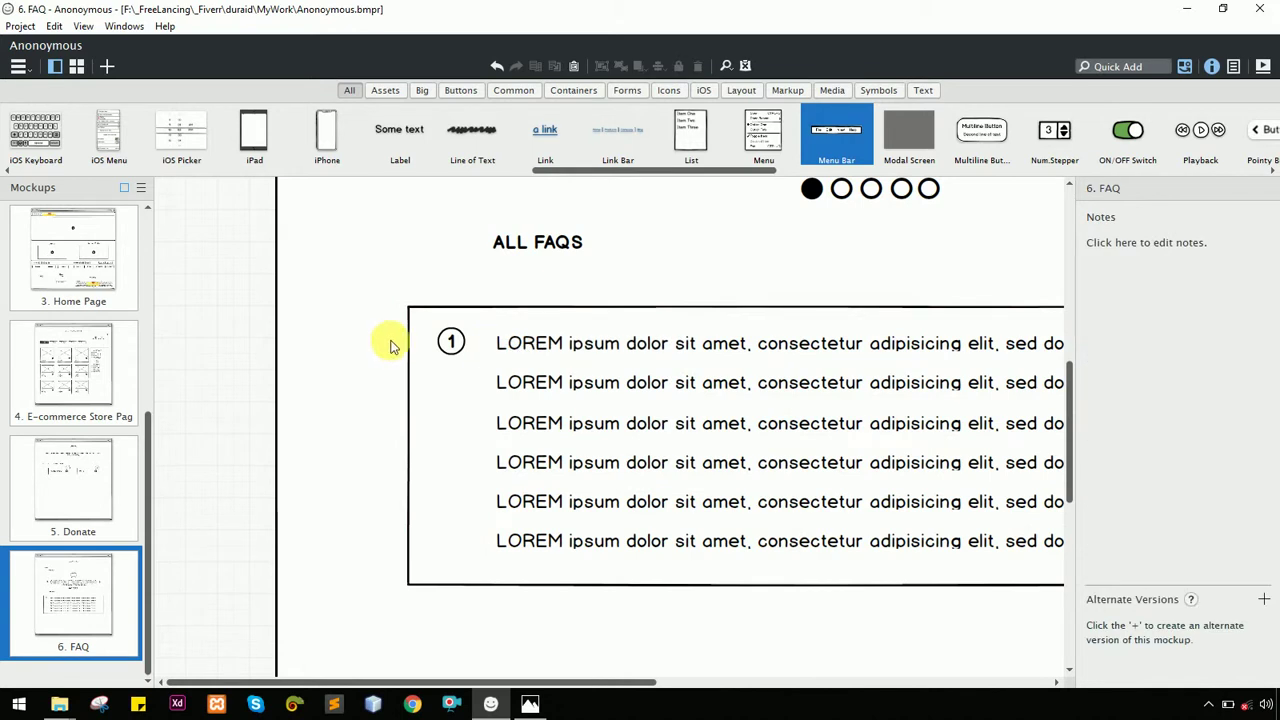
# Duplicate the circled 1 in front of the second and third questions, placing the third at X 355, Y 1049
pyautogui.click(473, 369)
pyautogui.moveTo(479, 369); pyautogui.dragTo(474, 364)
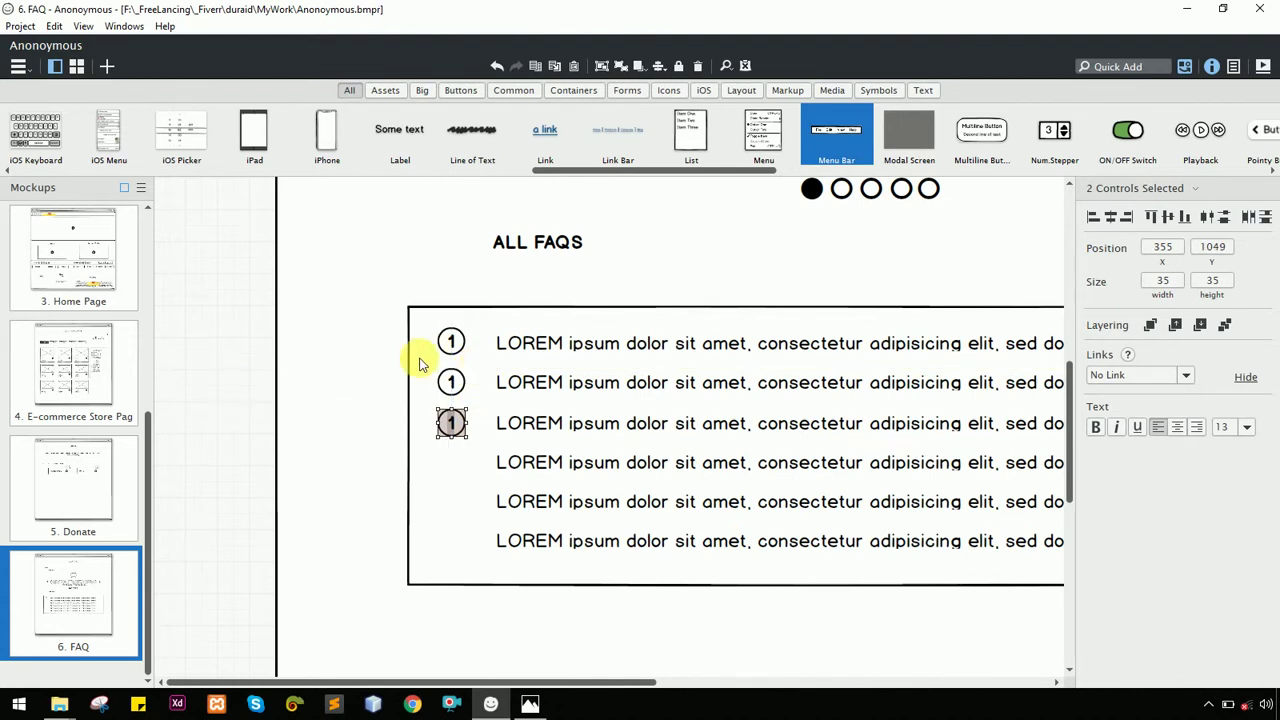
# Duplicate the three circled numbers in front of the last three questions, starting at X 355, Y 1101
pyautogui.moveTo(364, 309); pyautogui.dragTo(491, 460)
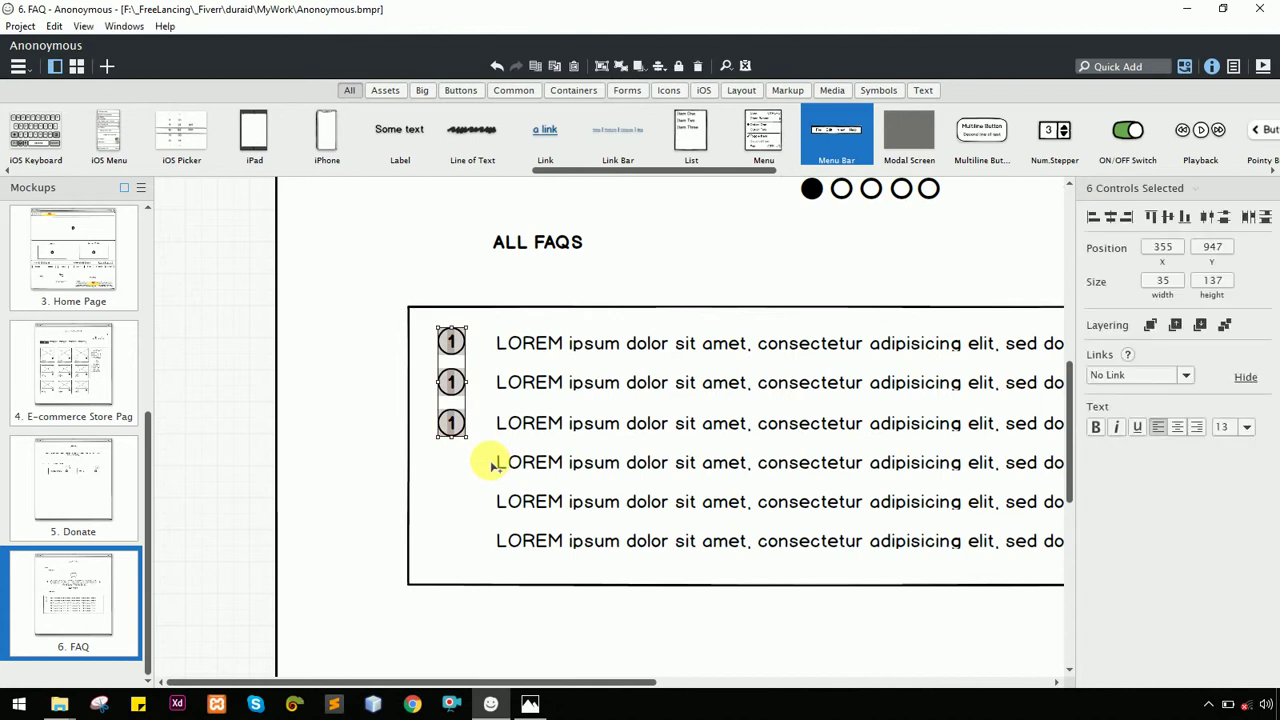
pyautogui.hotkey('shift', 'Down')
pyautogui.hotkey('shift', 'Down')
pyautogui.hotkey('shift', 'Down')
pyautogui.hotkey('shift', 'Down')
pyautogui.hotkey('shift', 'Down')
pyautogui.hotkey('shift', 'Down')
pyautogui.hotkey('shift', 'Down')
pyautogui.hotkey('shift', 'Down')
pyautogui.hotkey('shift', 'Down')
pyautogui.hotkey('shift', 'Down')
pyautogui.hotkey('shift', 'Down')
pyautogui.hotkey('shift', 'Down')
pyautogui.hotkey('shift', 'Down')
pyautogui.hotkey('shift', 'Down')
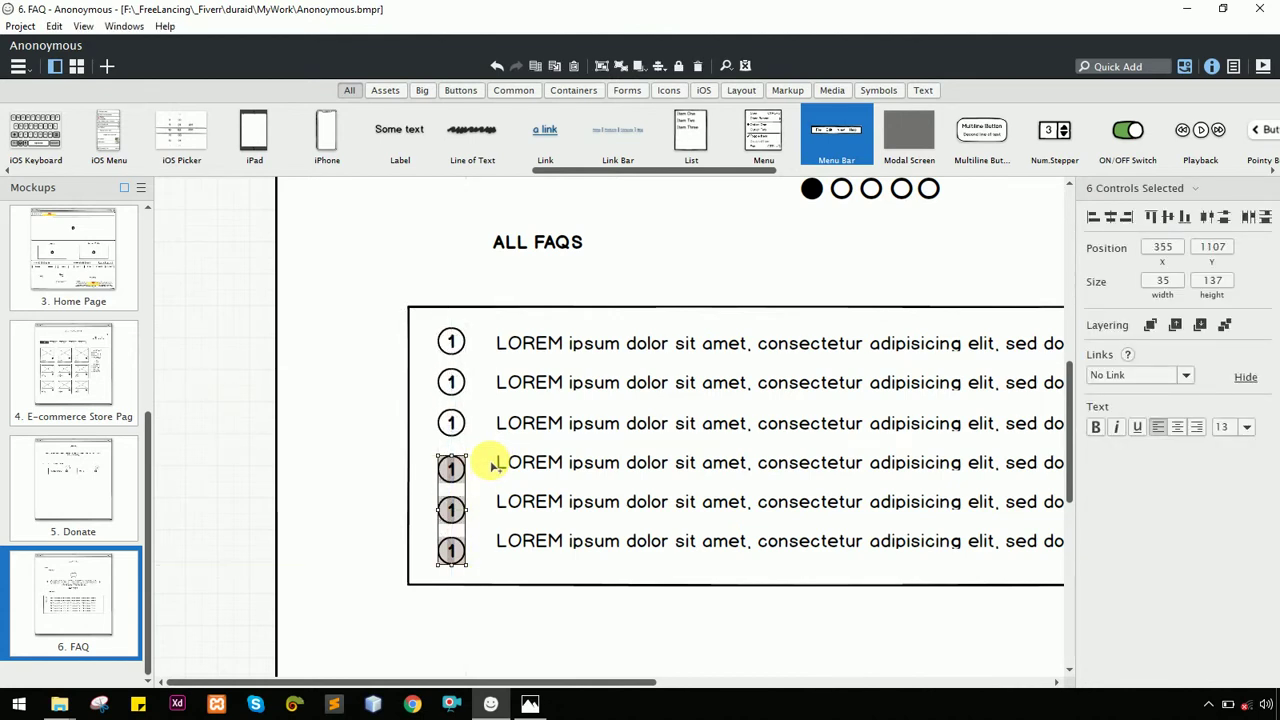
pyautogui.press('Down')
pyautogui.press('Down')
pyautogui.press('Down')
pyautogui.press('Down')
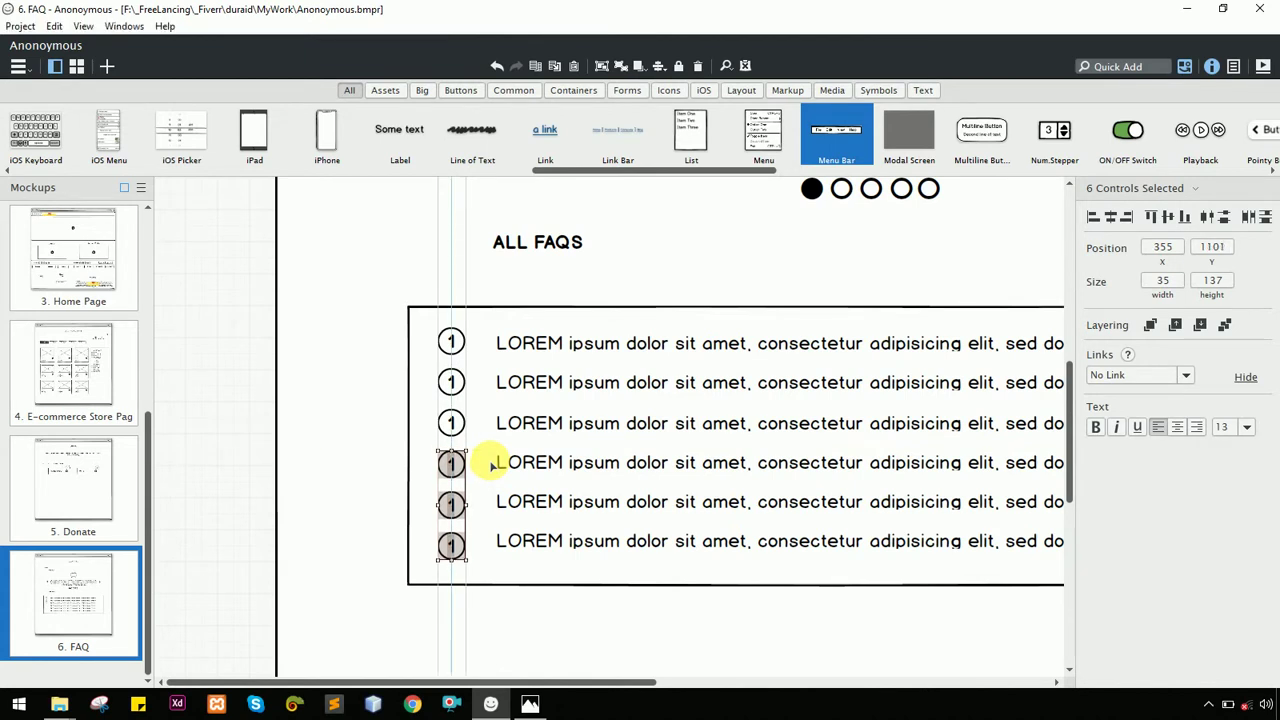
pyautogui.click(484, 561)
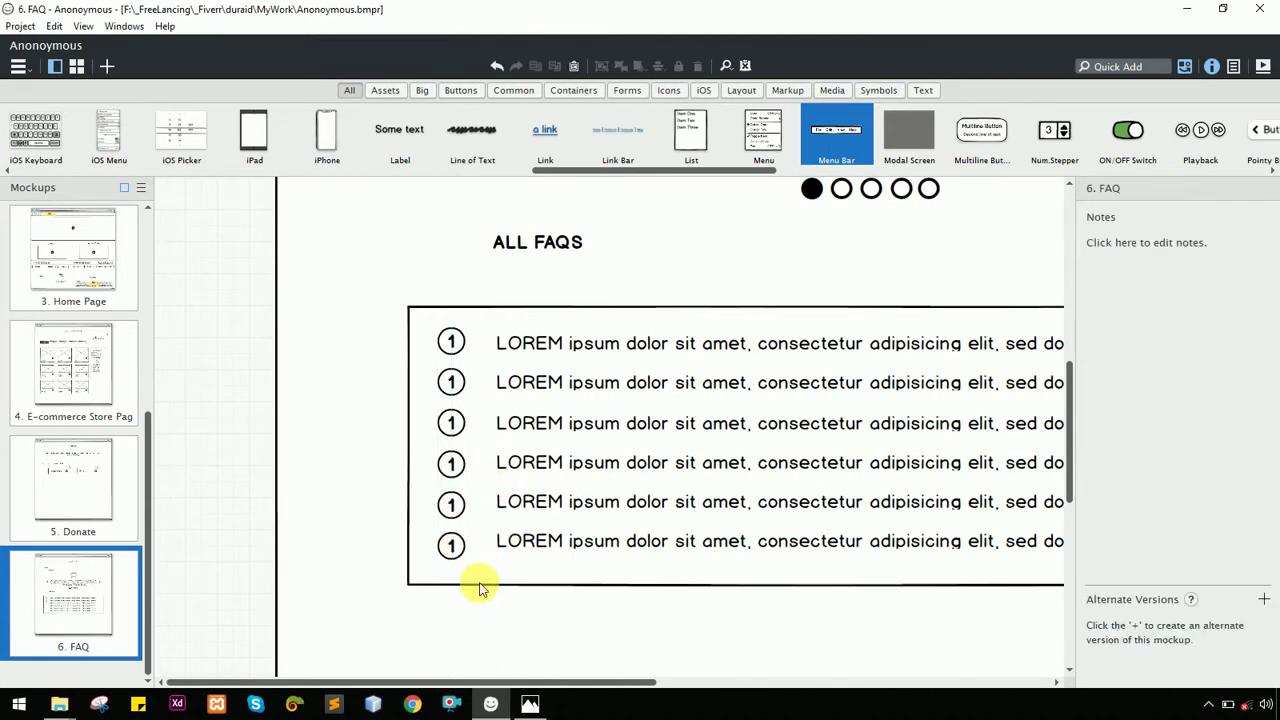
# Align the last two circled numbers with their questions by moving the sixth to Y 1196 and the fifth to Y 1148
pyautogui.click(441, 530)
pyautogui.press('Up')
pyautogui.press('Up')
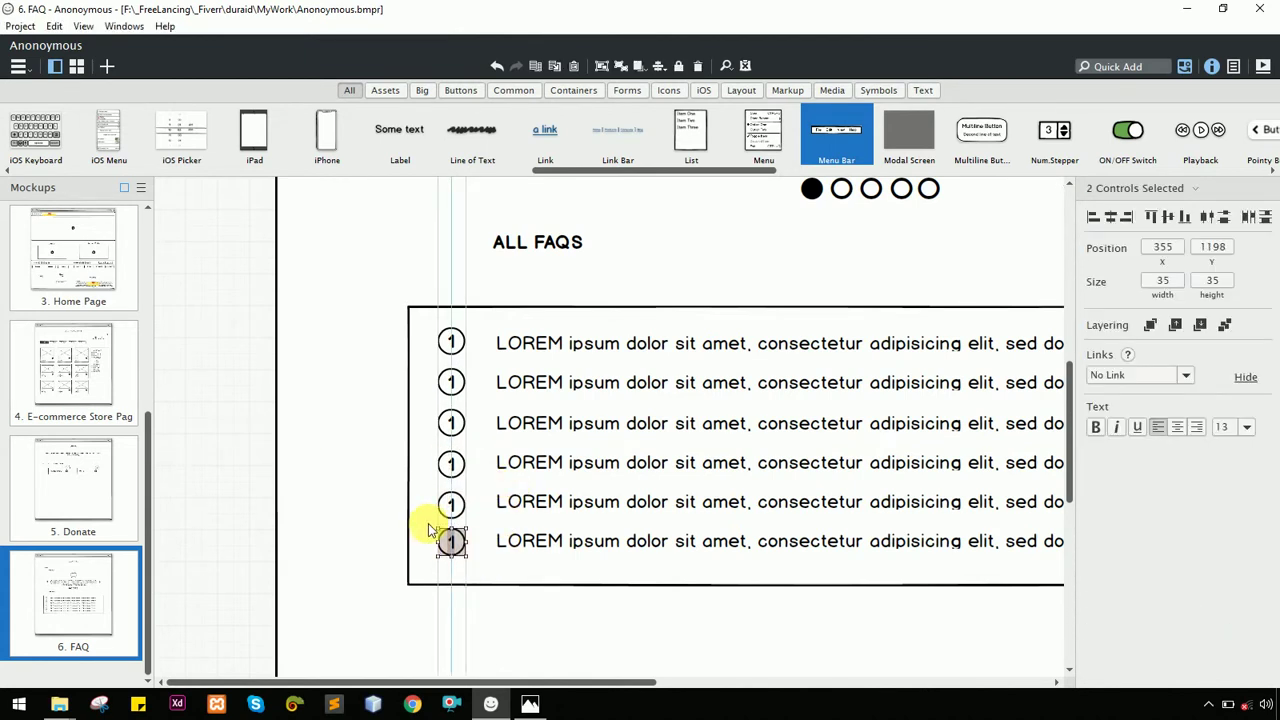
pyautogui.click(486, 507)
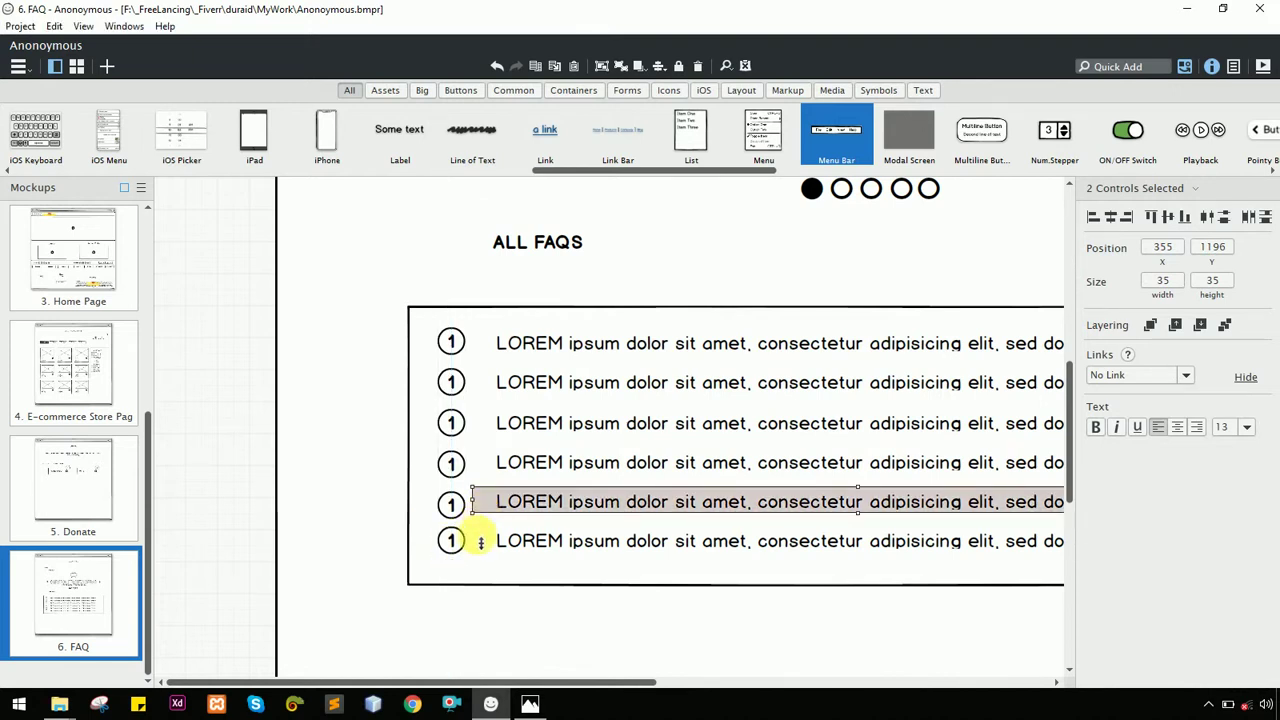
pyautogui.click(418, 492)
pyautogui.click(455, 505)
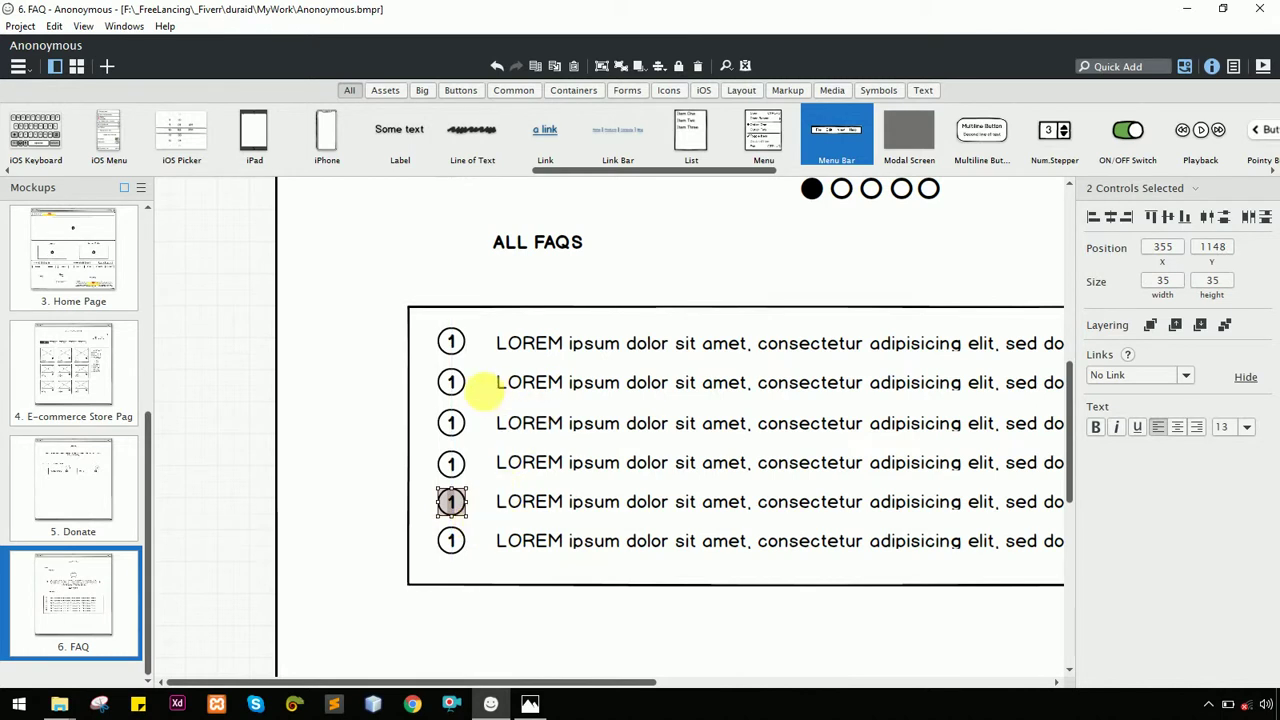
# Change the circled numbers in front of the second and third ALL FAQS questions to 2 and 3
pyautogui.click(452, 388)
pyautogui.click(453, 390)
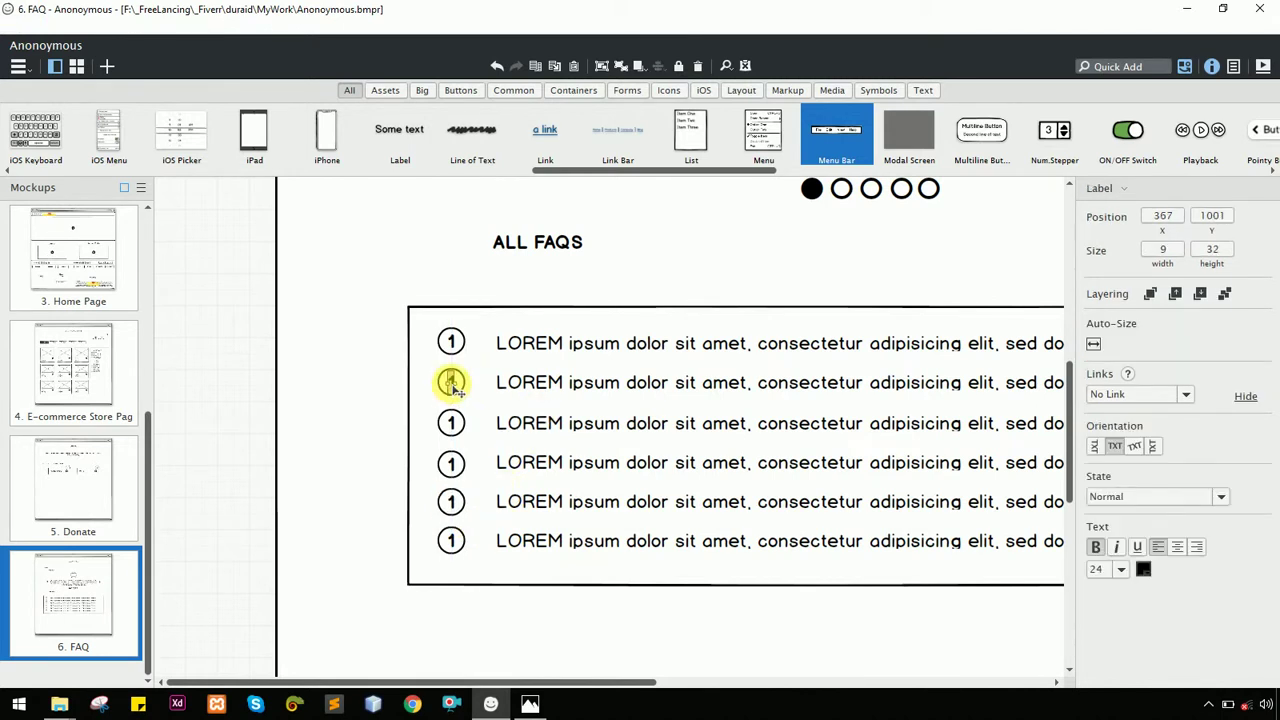
pyautogui.doubleClick(453, 388)
pyautogui.write('2')
pyautogui.press('Return')
pyautogui.click(452, 425)
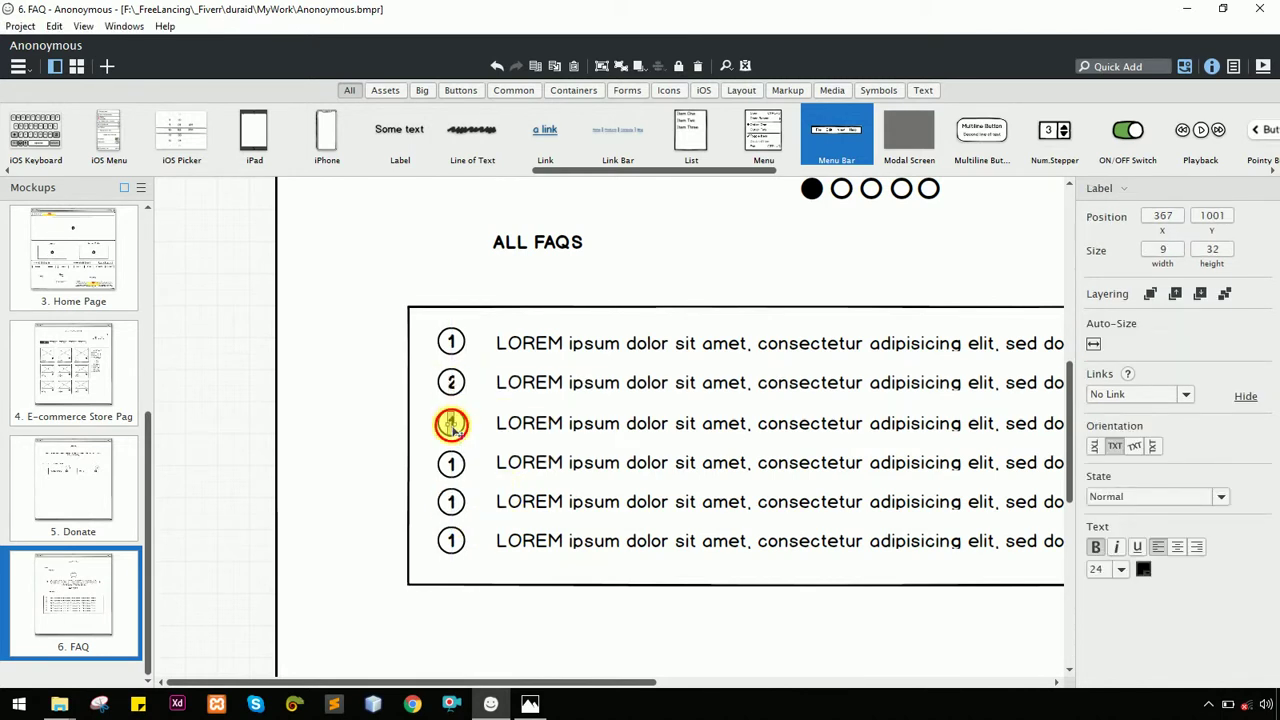
pyautogui.doubleClick(452, 425)
pyautogui.write('3')
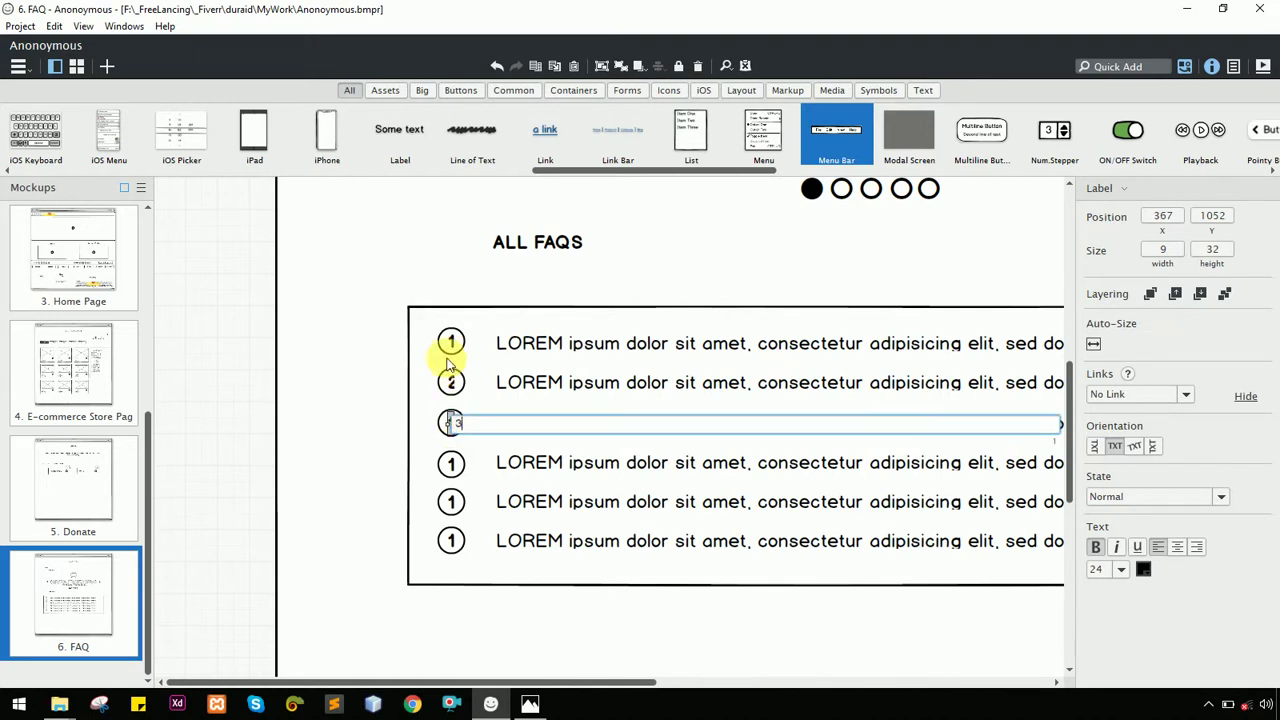
pyautogui.press('Return')
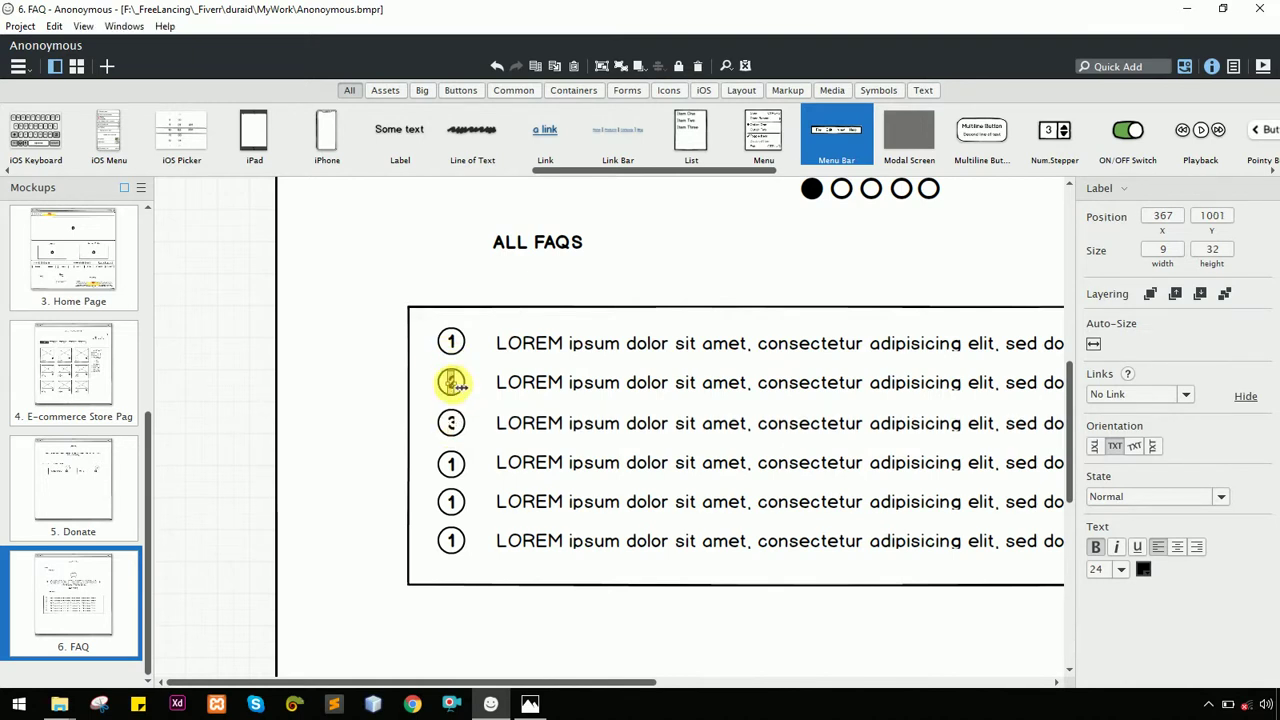
# Auto-size the 2 and 3 number labels to fit their digits
pyautogui.click(452, 383)
pyautogui.click(1093, 346)
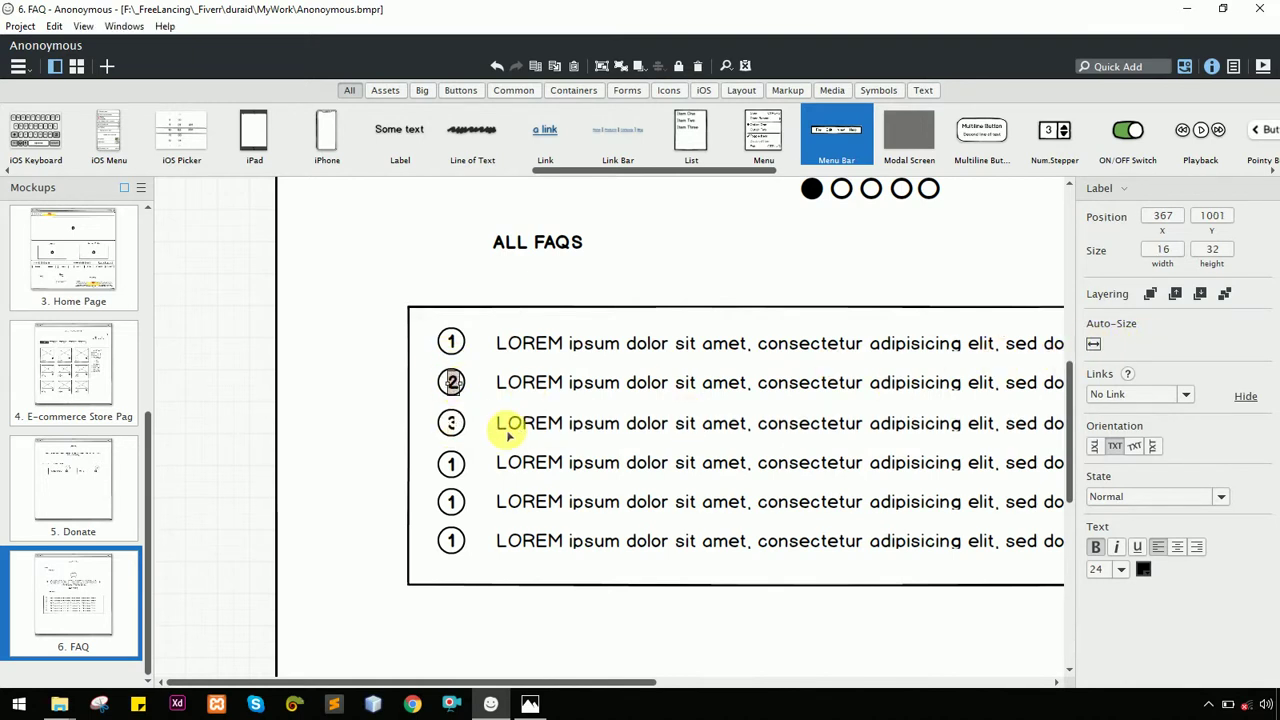
pyautogui.click(451, 425)
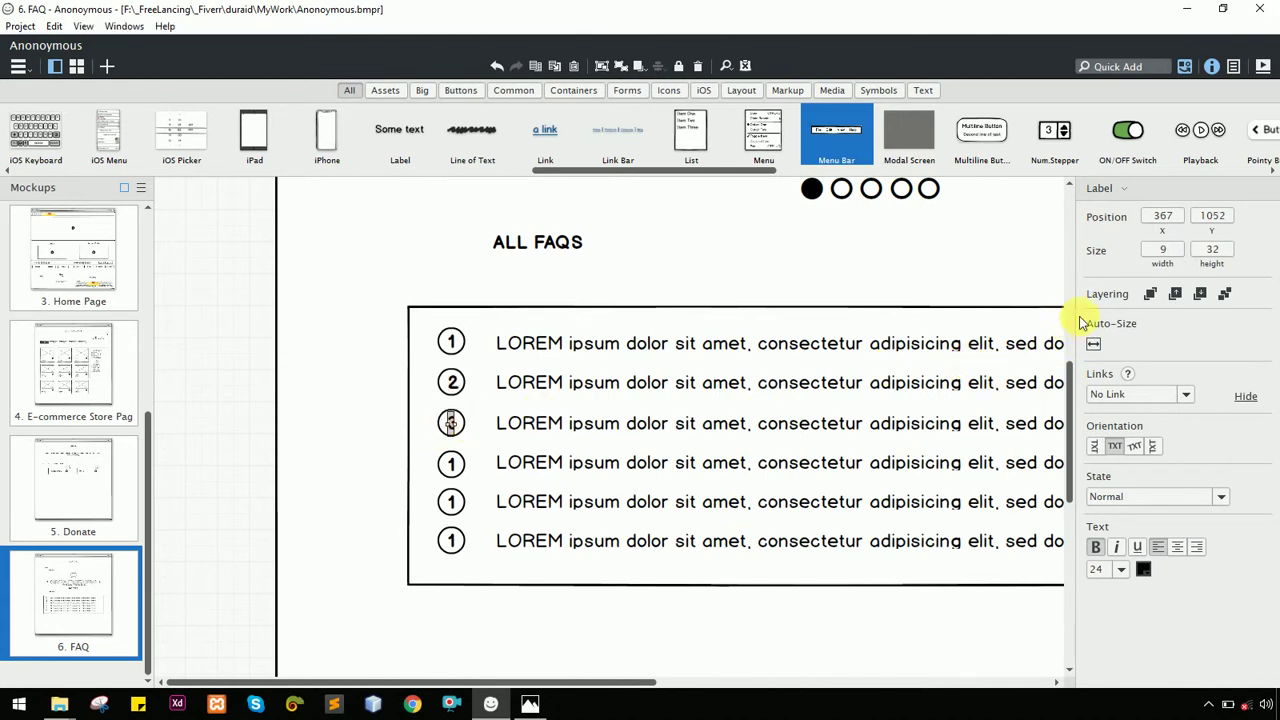
pyautogui.click(1093, 344)
# Change the circled numbers in front of the last three questions to 4, 5 and 6
pyautogui.click(453, 464)
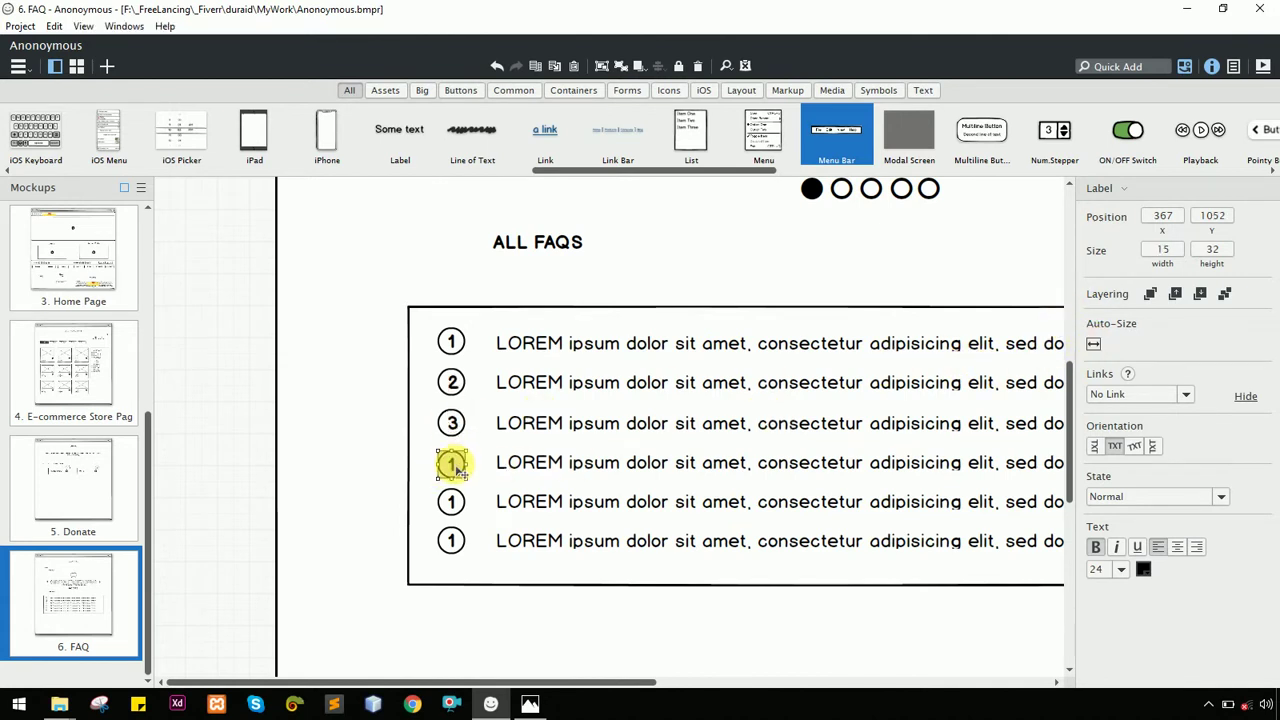
pyautogui.doubleClick(453, 464)
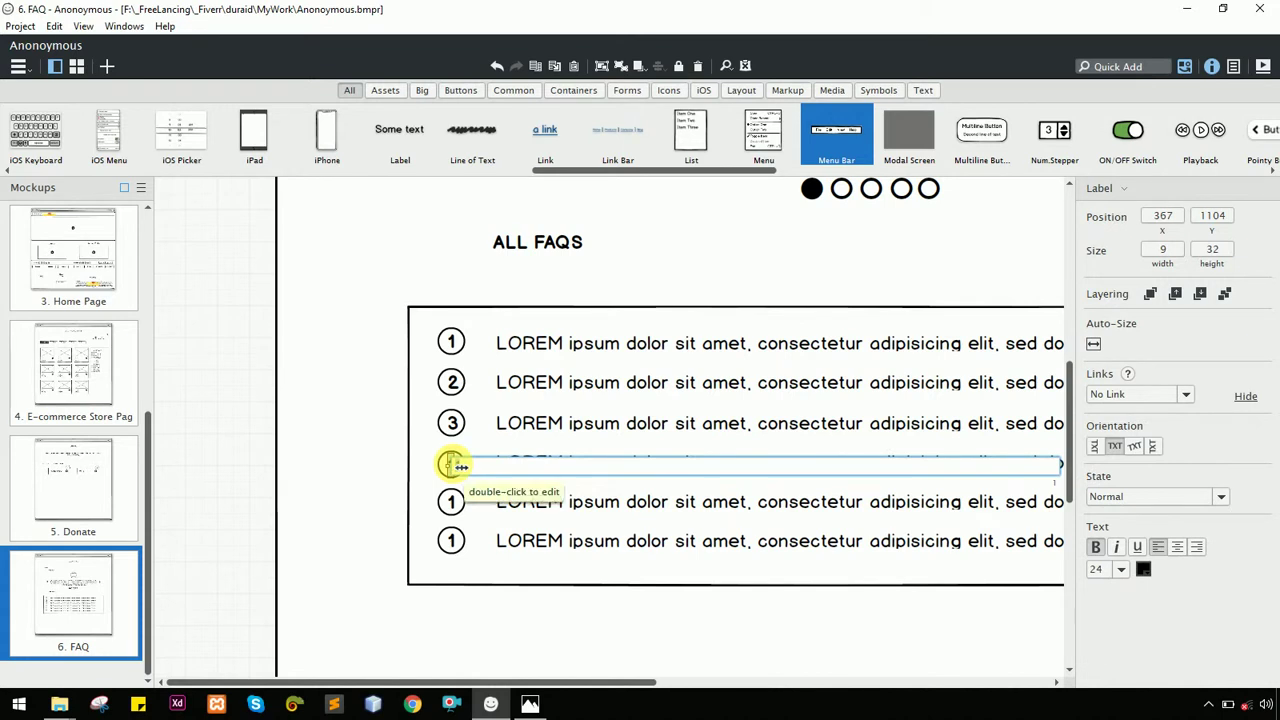
pyautogui.click(380, 408)
pyautogui.click(448, 502)
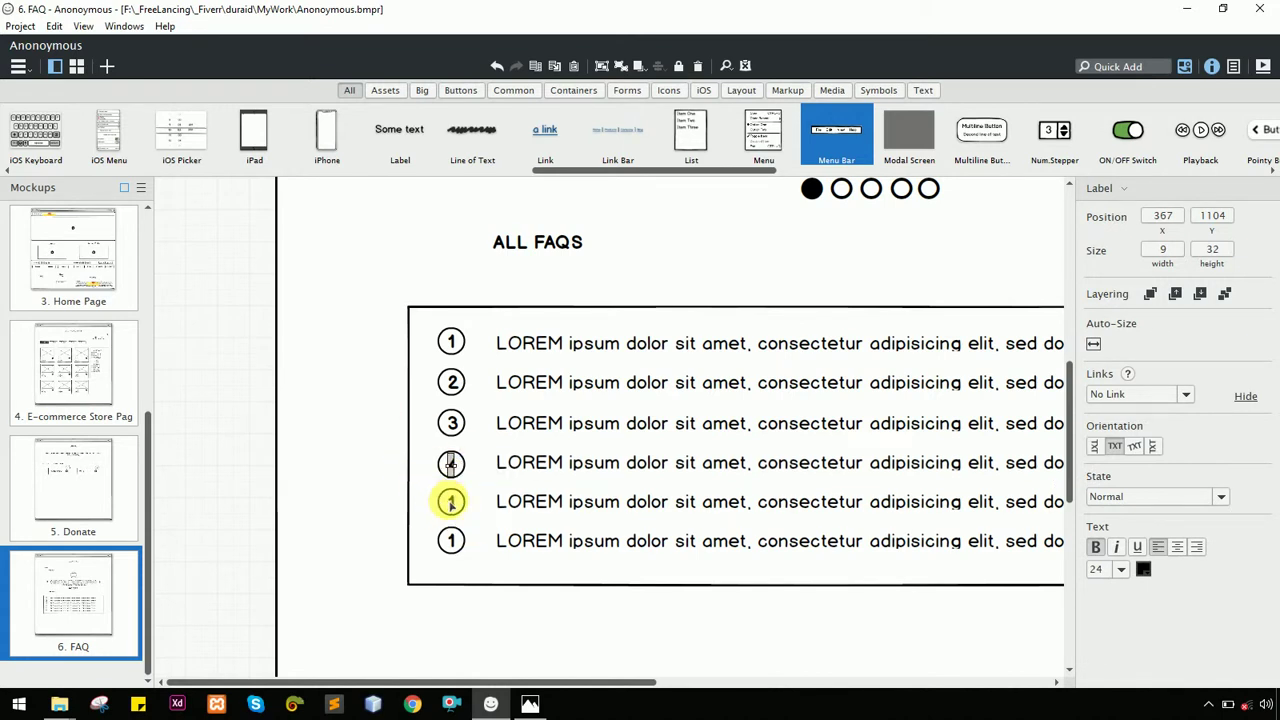
pyautogui.doubleClick(452, 503)
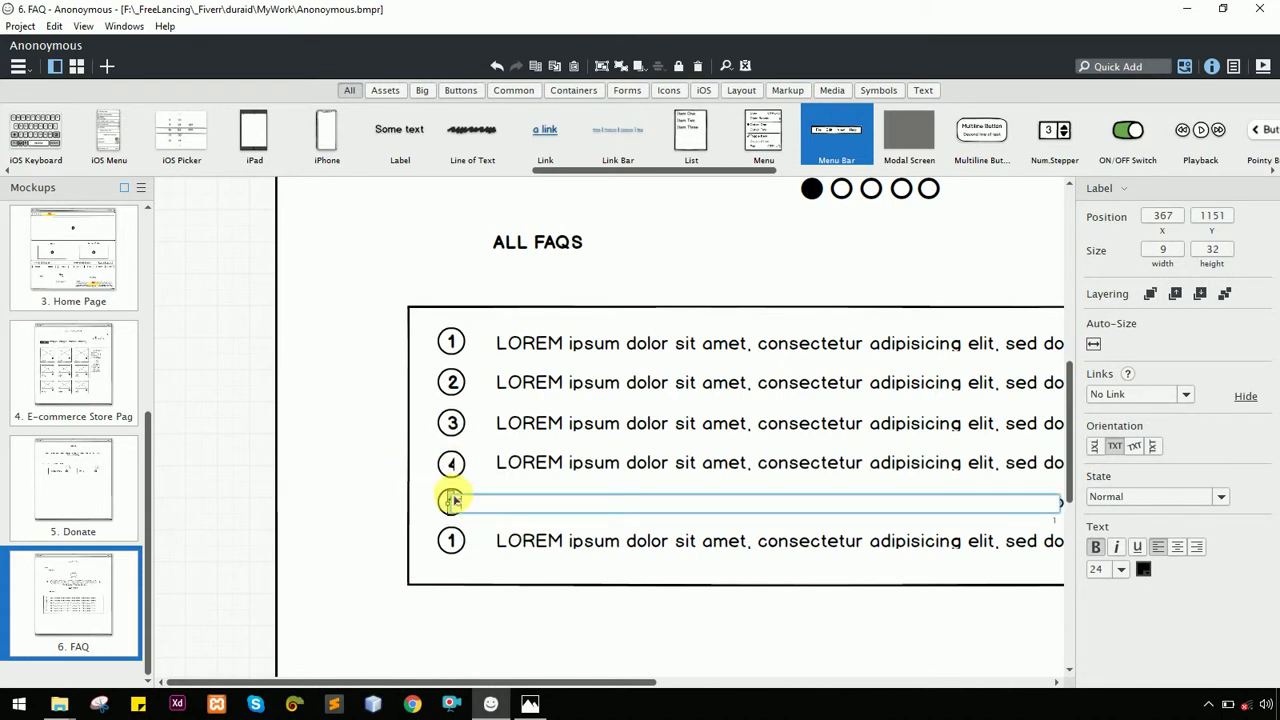
pyautogui.click(451, 541)
pyautogui.doubleClick(452, 541)
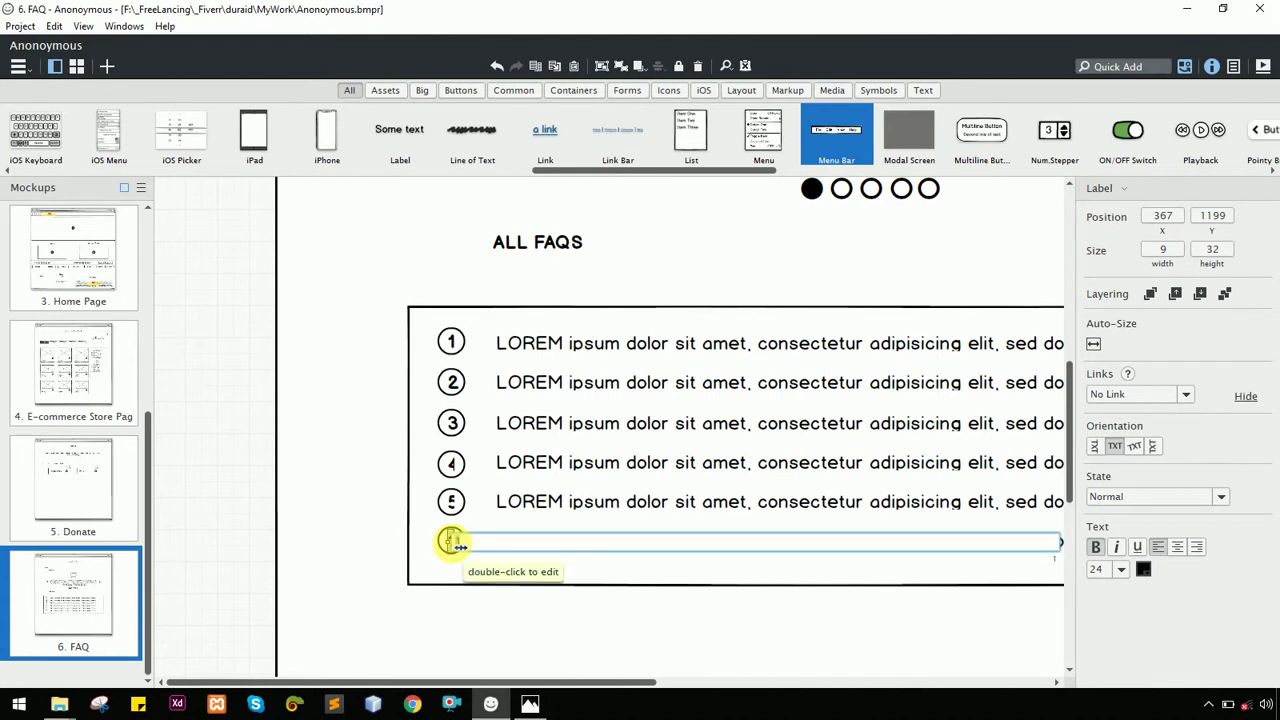
# Auto-size the 4, 5 and 6 labels together and nudge them to X 364 to center them in their circles
pyautogui.click(450, 530)
pyautogui.keyDown('shift'); pyautogui.click(451, 505); pyautogui.keyUp('shift')
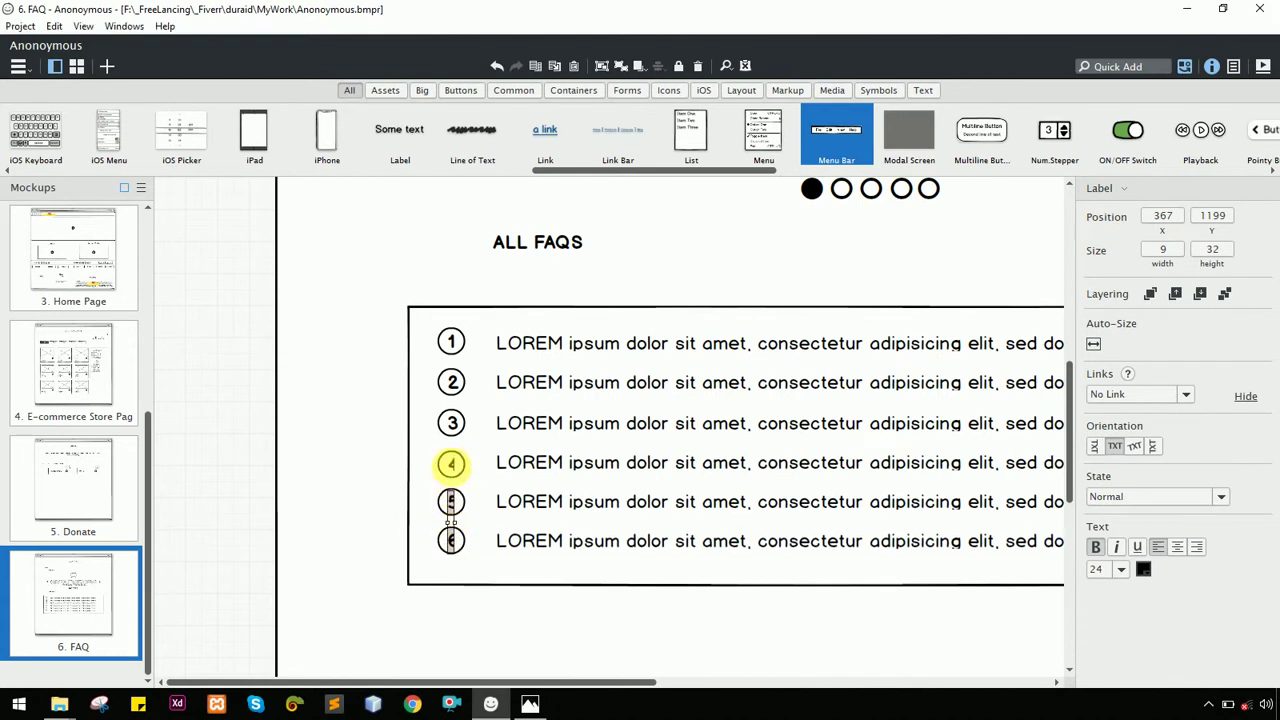
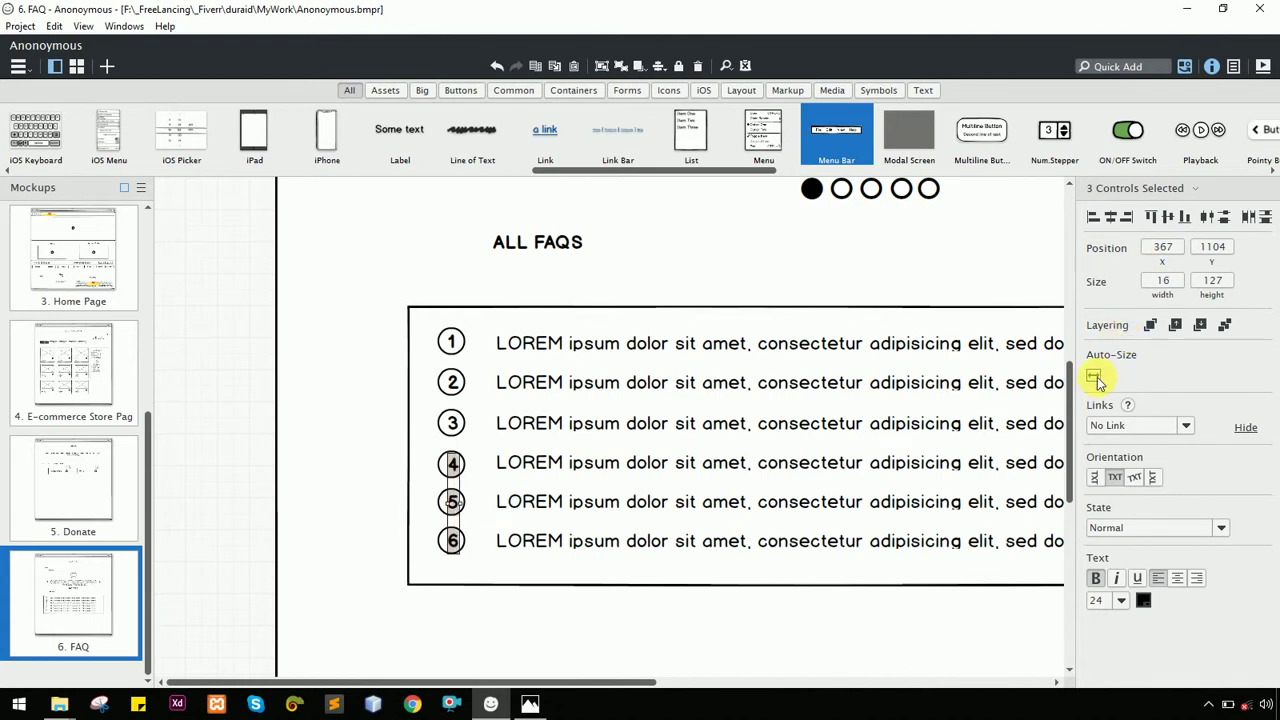
pyautogui.press('Left')
pyautogui.press('Left')
pyautogui.press('Left')
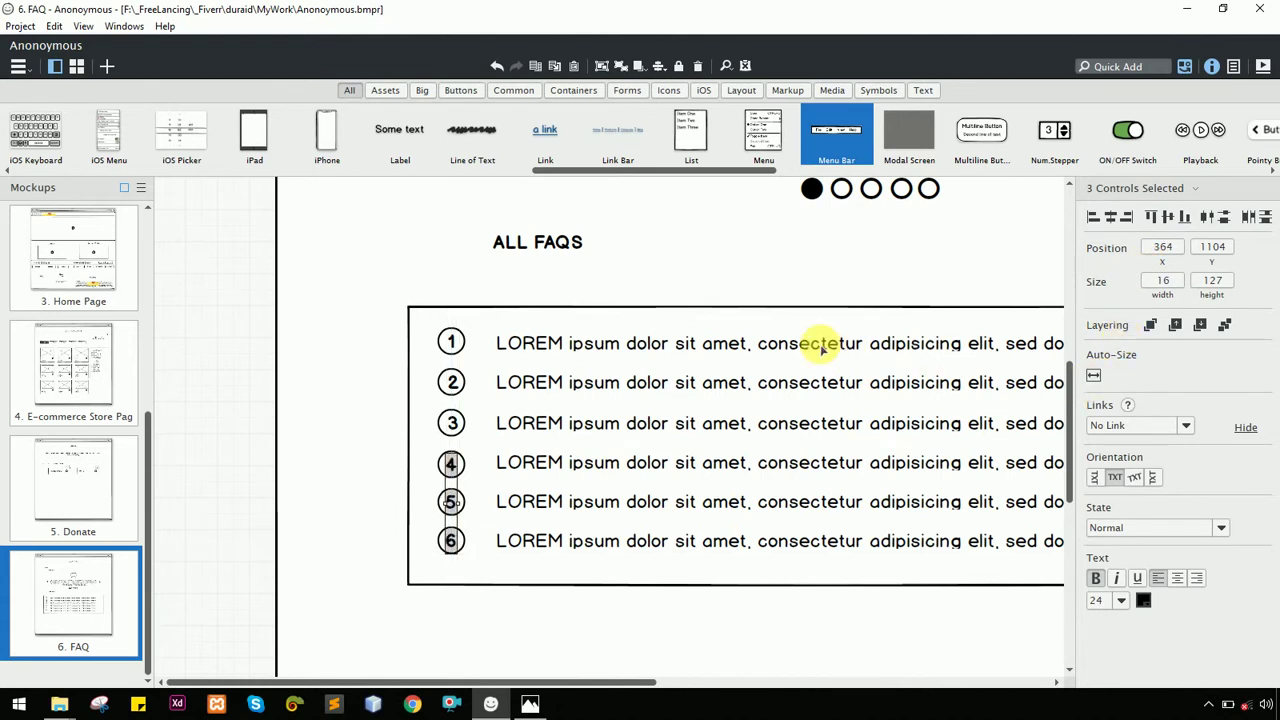
# Nudge the 2 and 3 labels together to X 364 to center them in their circles
pyautogui.click(452, 424)
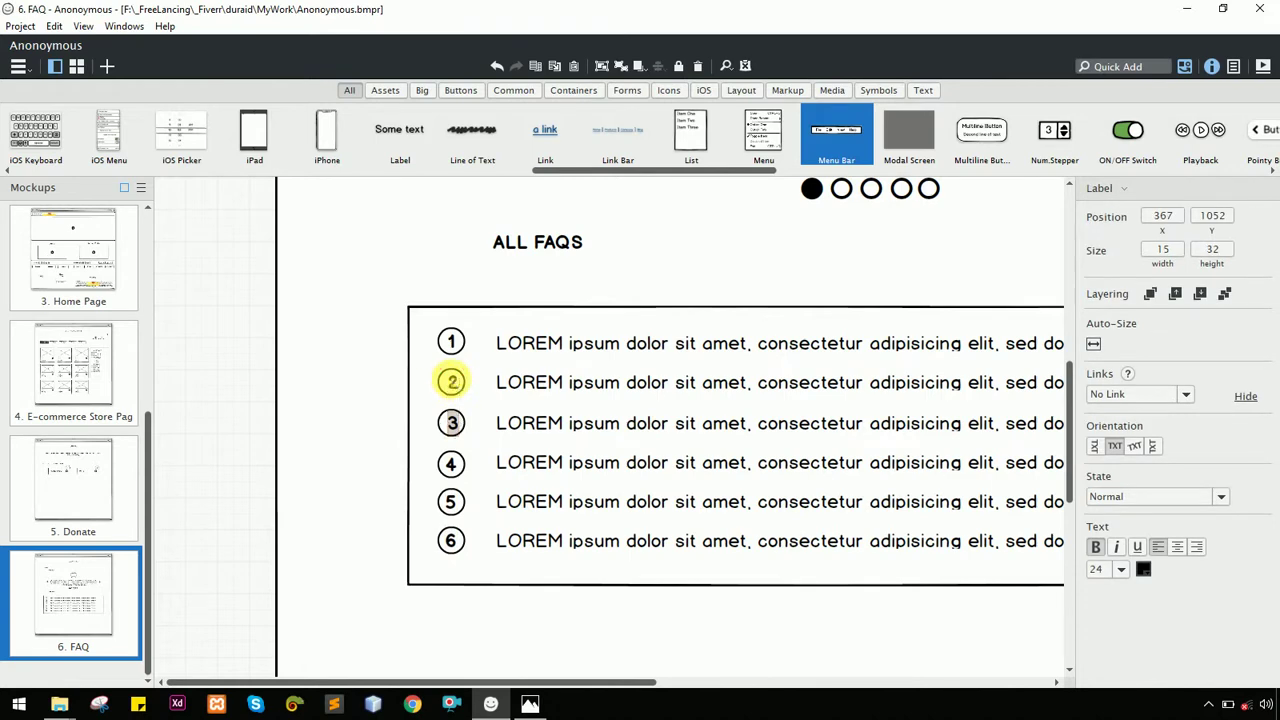
pyautogui.keyDown('shift'); pyautogui.click(451, 381); pyautogui.keyUp('shift')
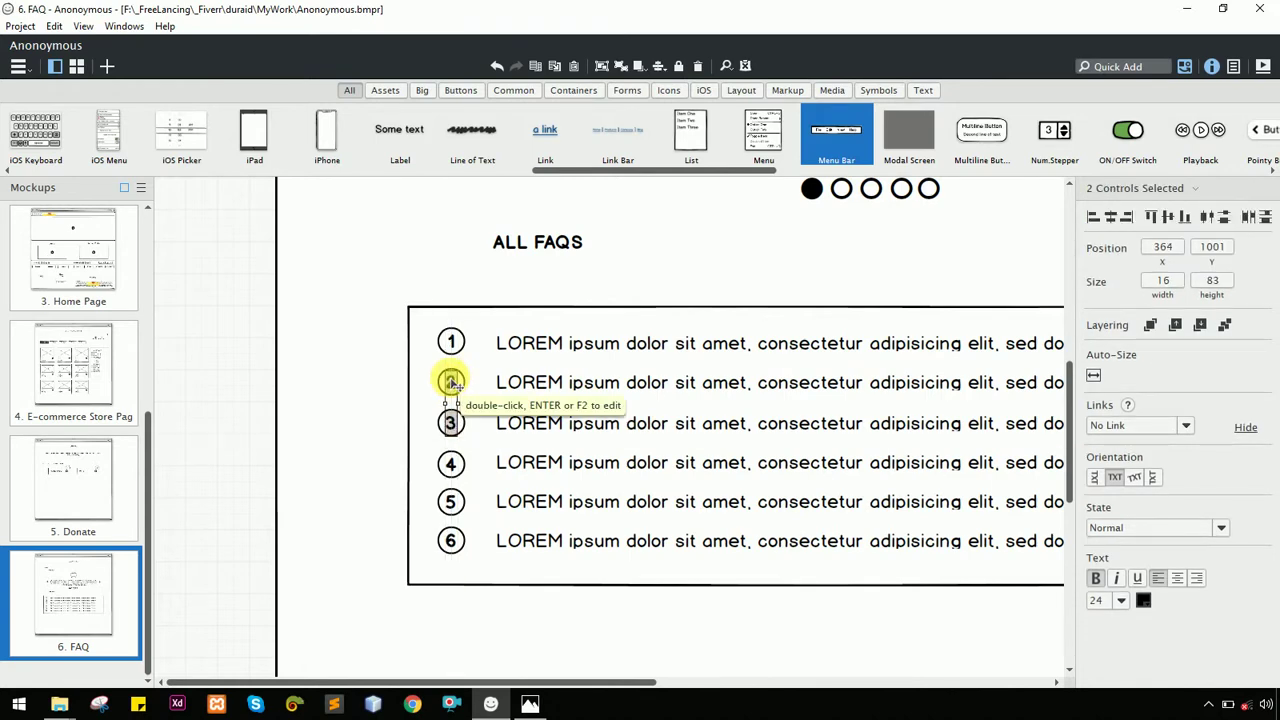
pyautogui.press('Left')
pyautogui.press('Left')
pyautogui.press('Left')
pyautogui.click(662, 258)
# Duplicate the ALL FAQS label below the question box's lower-right corner at X 1357, Y 1284 and change its text to SEE ALL
pyautogui.hotkey('ctrl', '-')
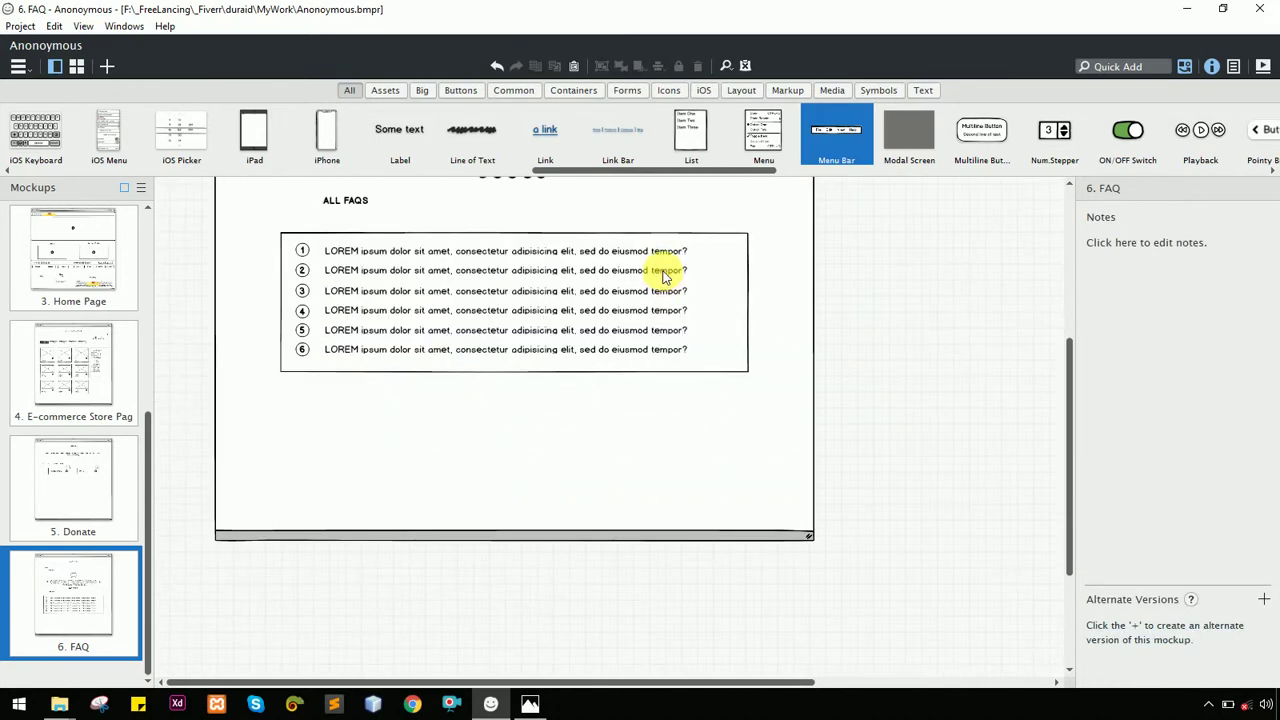
pyautogui.scroll(1, 665, 270)
pyautogui.scroll(2, 670, 330)
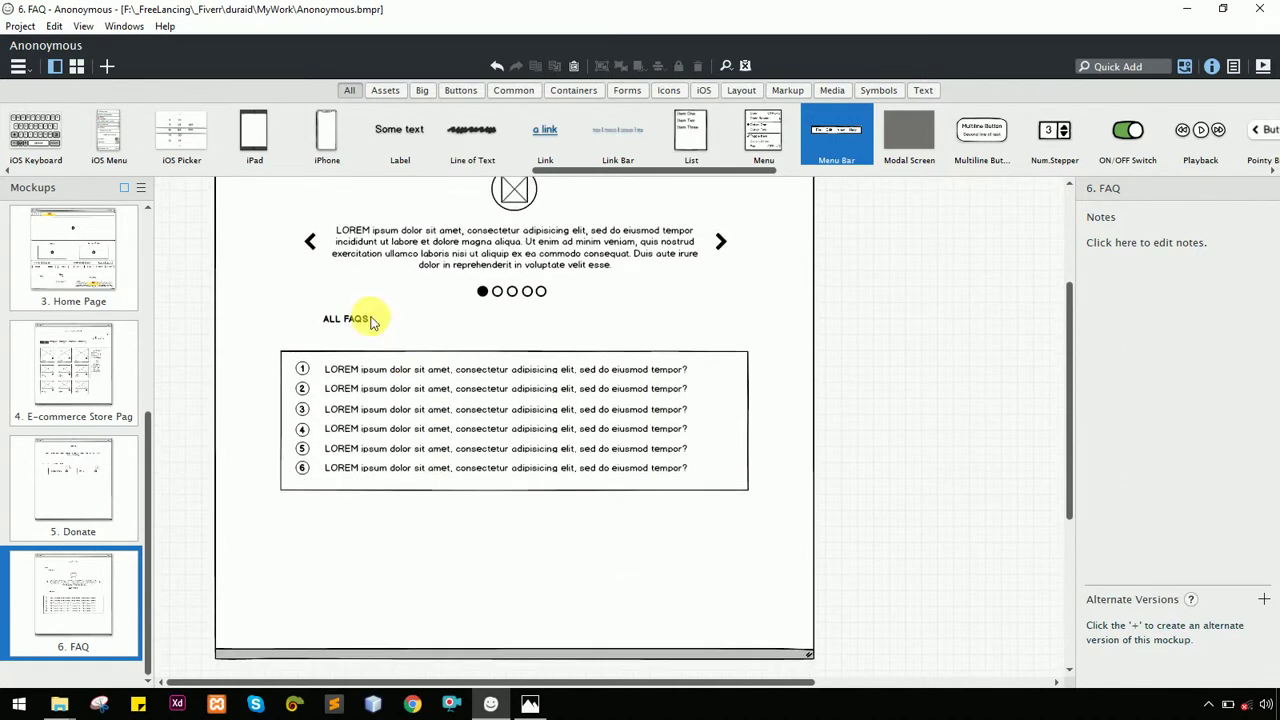
pyautogui.click(345, 319)
pyautogui.moveTo(347, 322); pyautogui.dragTo(733, 509)
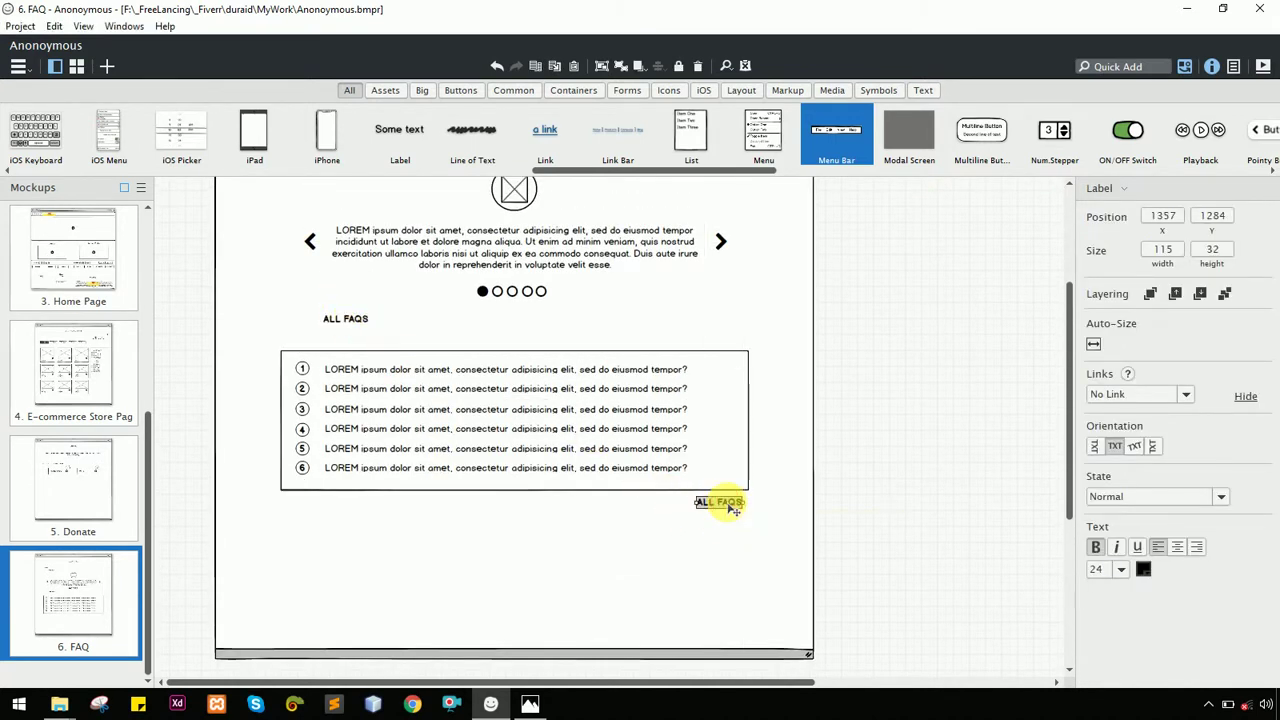
pyautogui.doubleClick(727, 508)
pyautogui.write('SEE ALL')
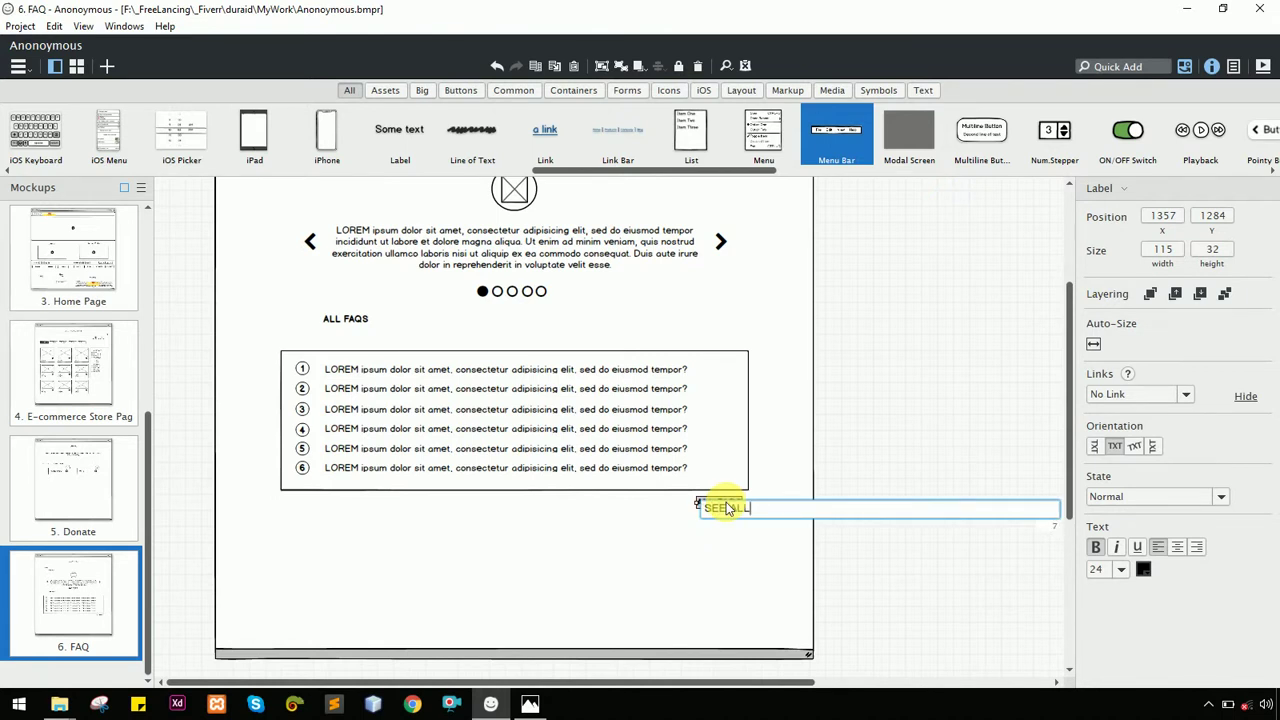
pyautogui.press('Return')
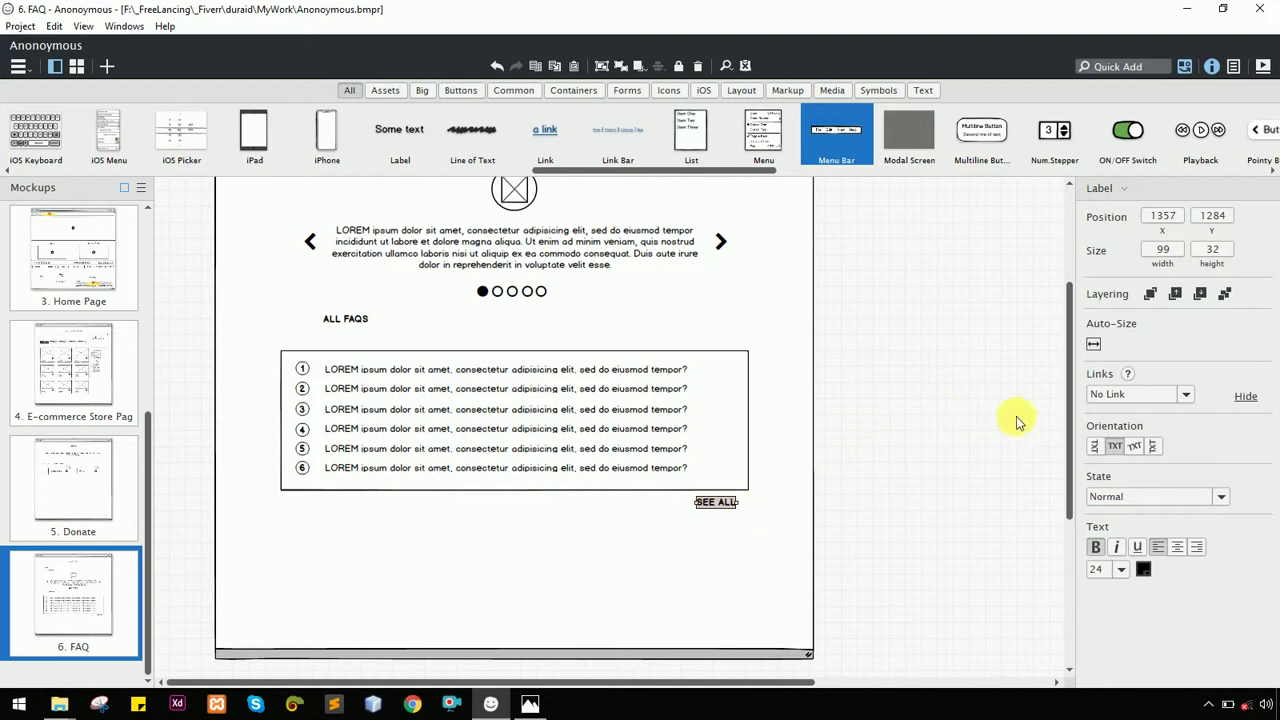
# Underline the SEE ALL label below the question box
pyautogui.click(1020, 430)
pyautogui.click(705, 502)
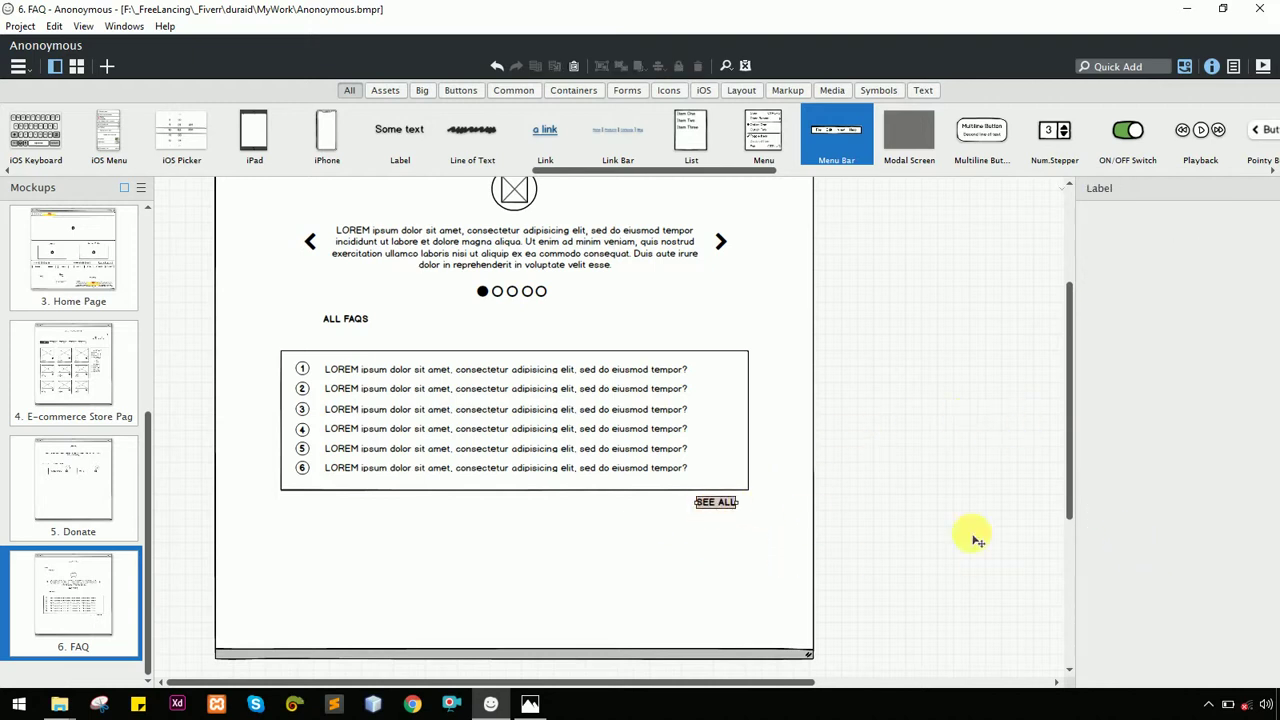
pyautogui.click(900, 503)
# Switch to AnonymousSketch.jpg in Photos, examine the sketch's Contact section, and return to the wireframe project
pyautogui.scroll(1, 838, 406)
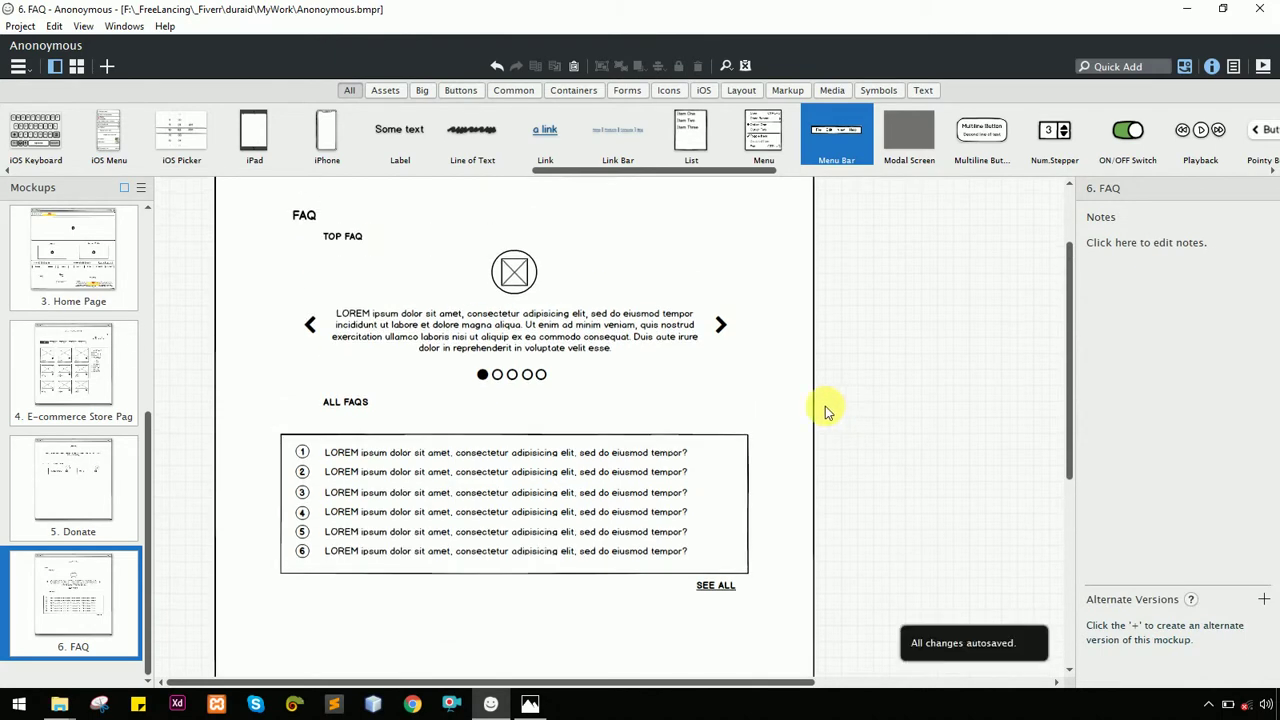
pyautogui.scroll(1, 951, 386)
pyautogui.hotkey('alt', 'Tab')
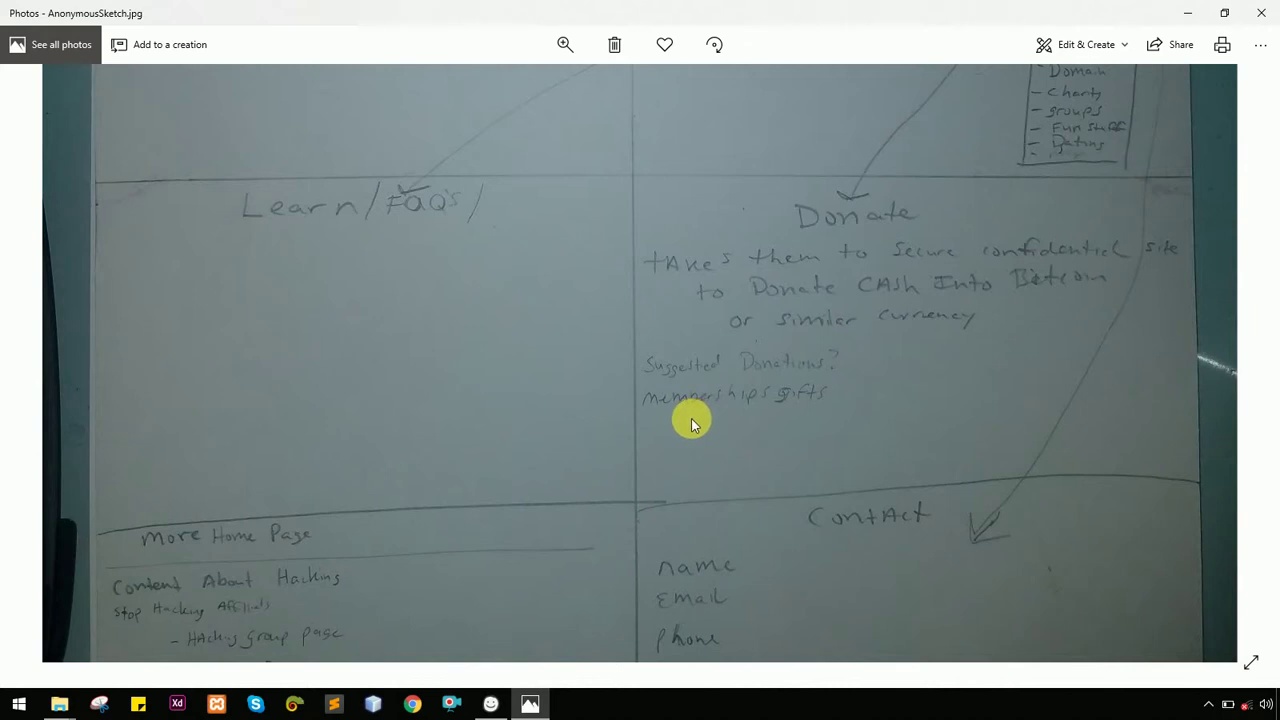
pyautogui.moveTo(729, 469); pyautogui.dragTo(714, 260)
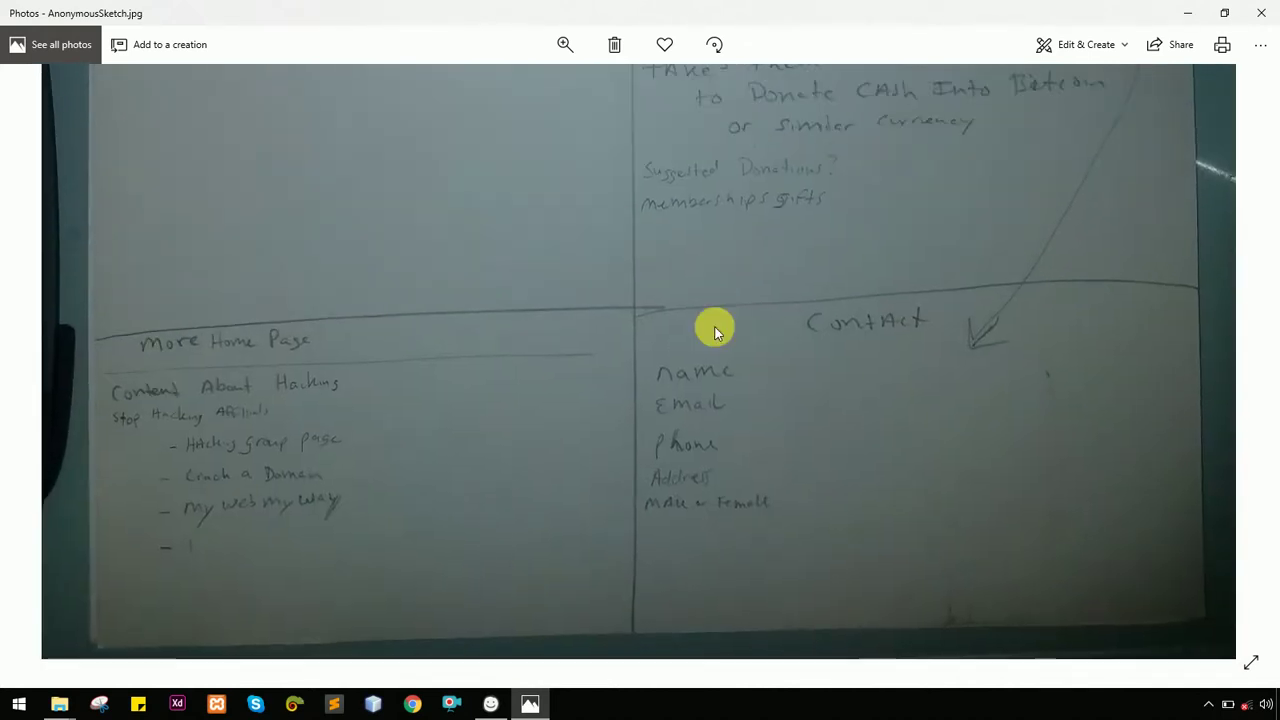
pyautogui.moveTo(714, 329); pyautogui.dragTo(729, 286)
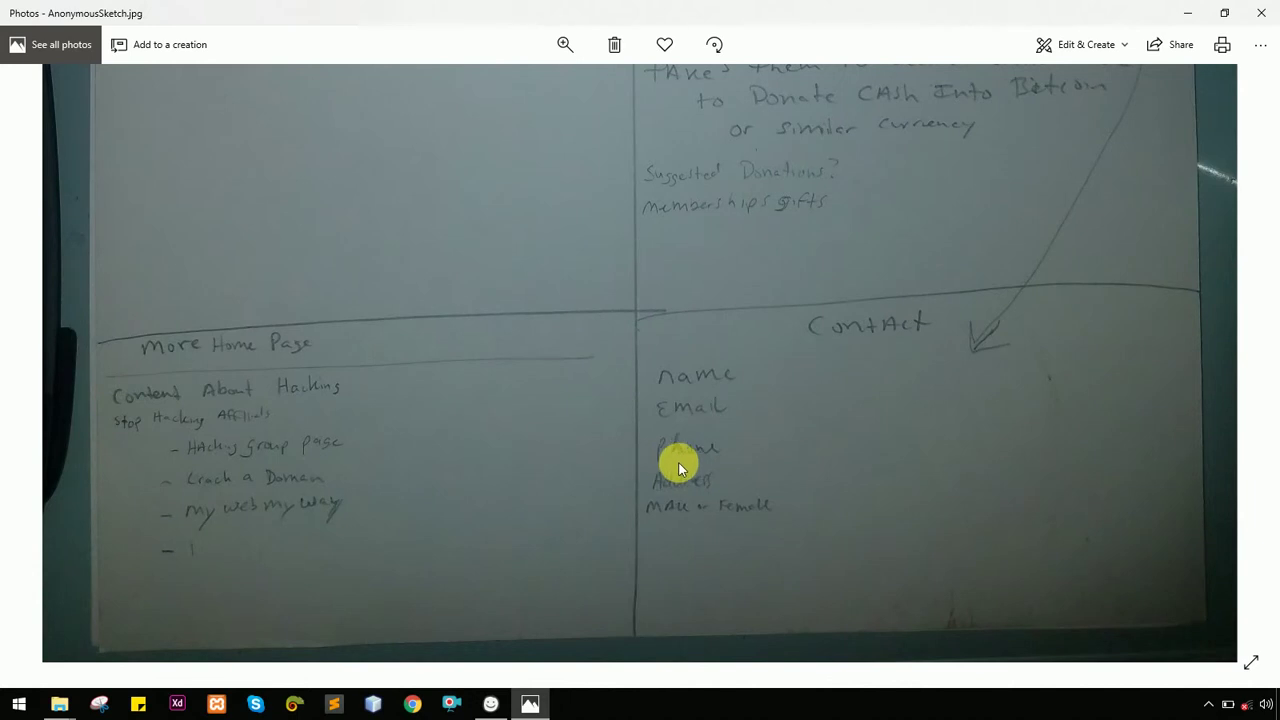
pyautogui.hotkey('alt', 'Tab')
pyautogui.click(449, 357)
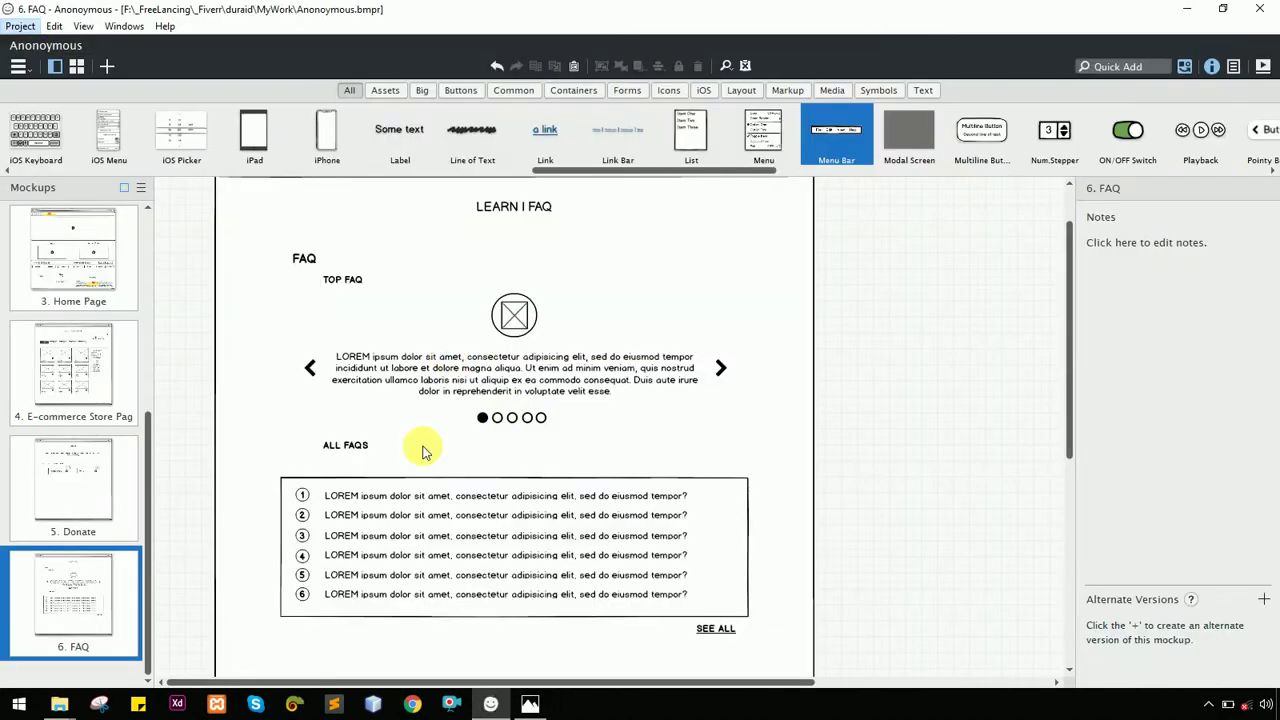
# Duplicate the 6. FAQ mockup and rename the copy as 7. CONTACT PAGE
pyautogui.rightClick(122, 646)
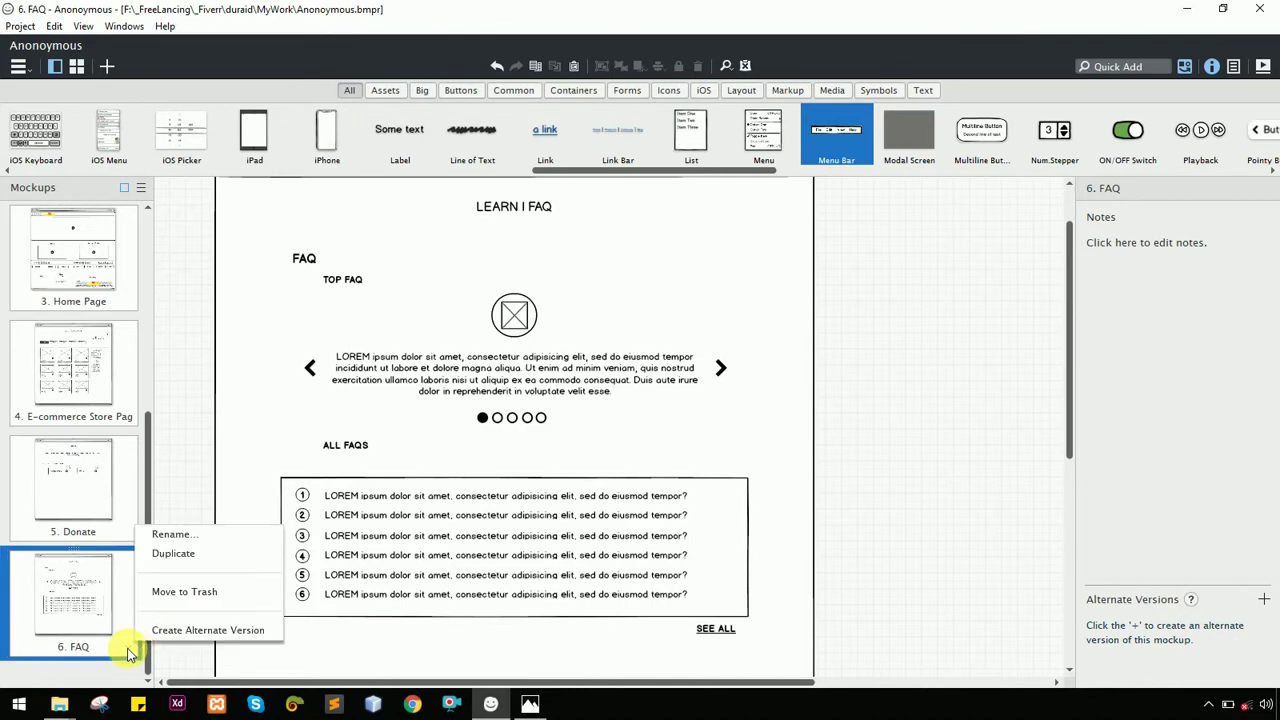
pyautogui.click(196, 550)
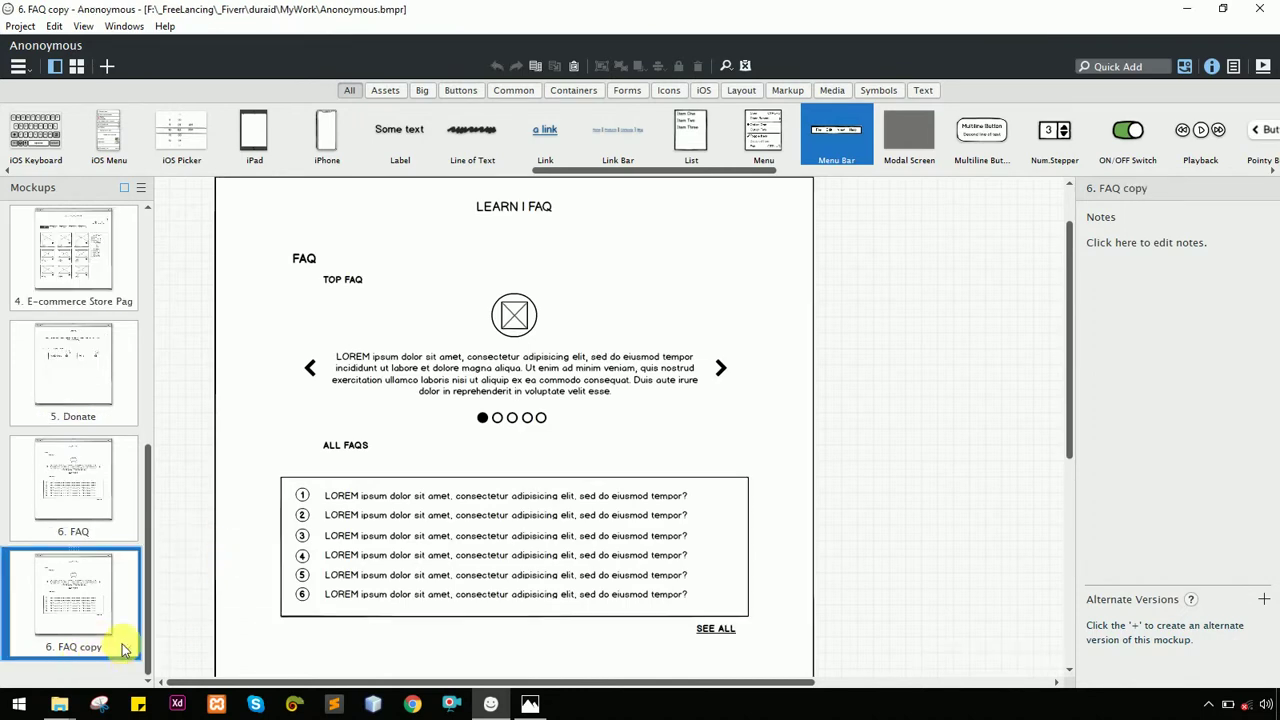
pyautogui.rightClick(130, 648)
pyautogui.click(204, 540)
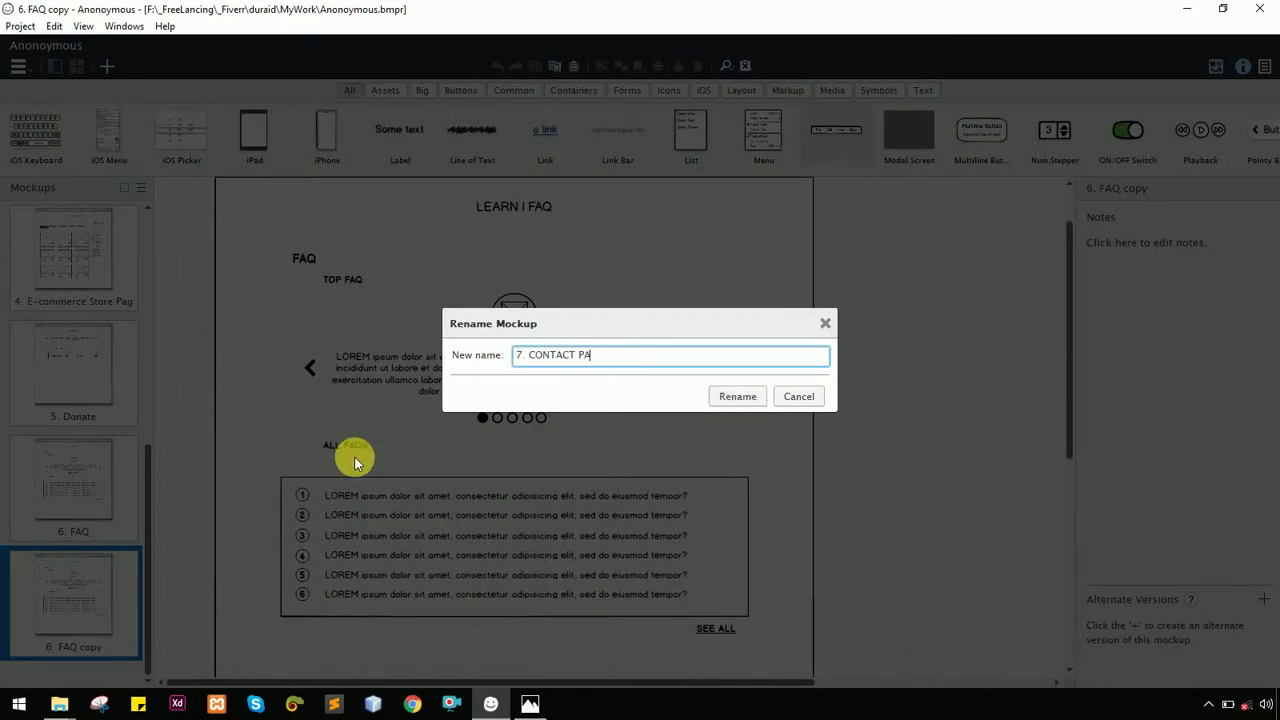
pyautogui.write('7. CONTACT PAGE')
pyautogui.press('Return')
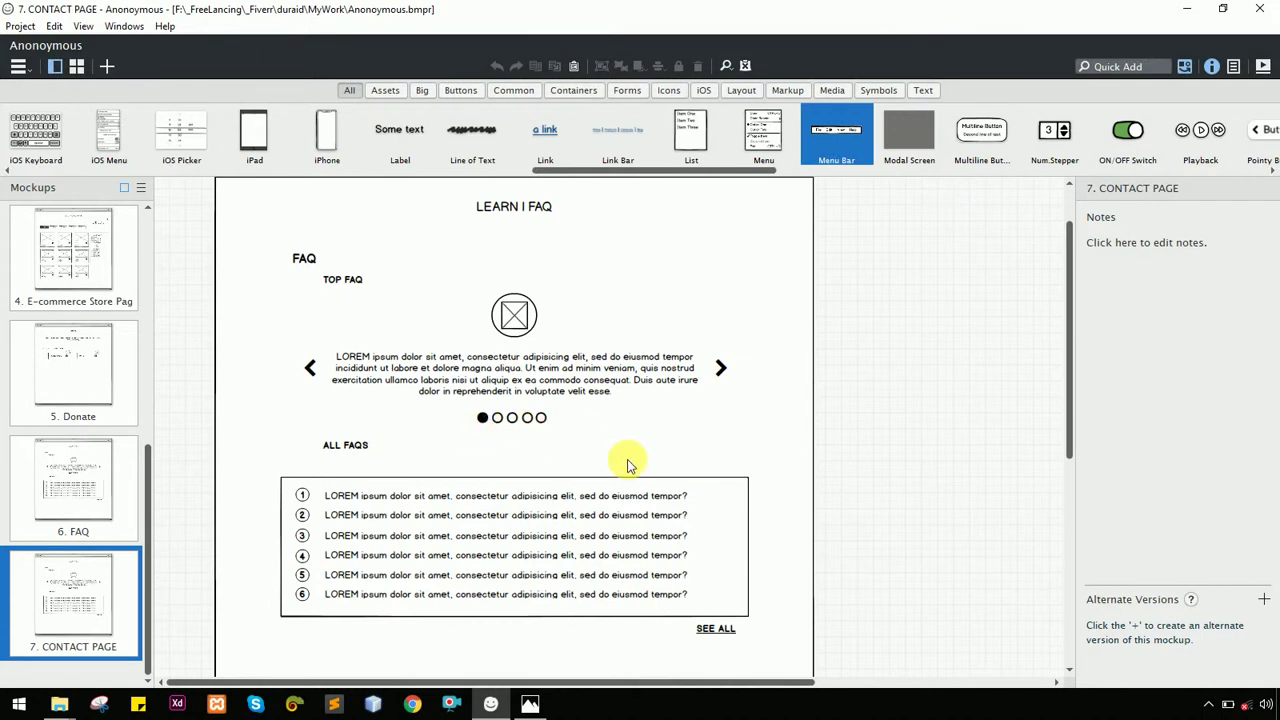
# Change the LEARN | FAQ heading at the top of the contact page to CONTACT US
pyautogui.scroll(1, 503, 300)
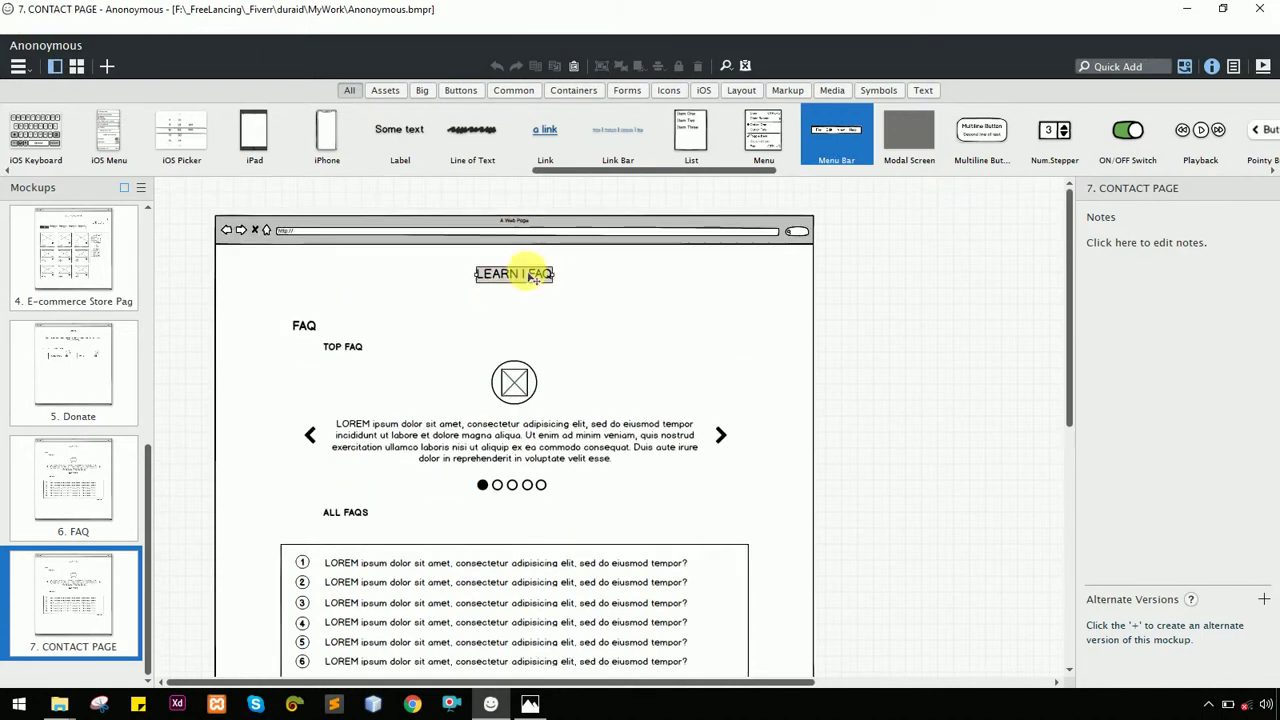
pyautogui.doubleClick(533, 278)
pyautogui.write('CONTACT')
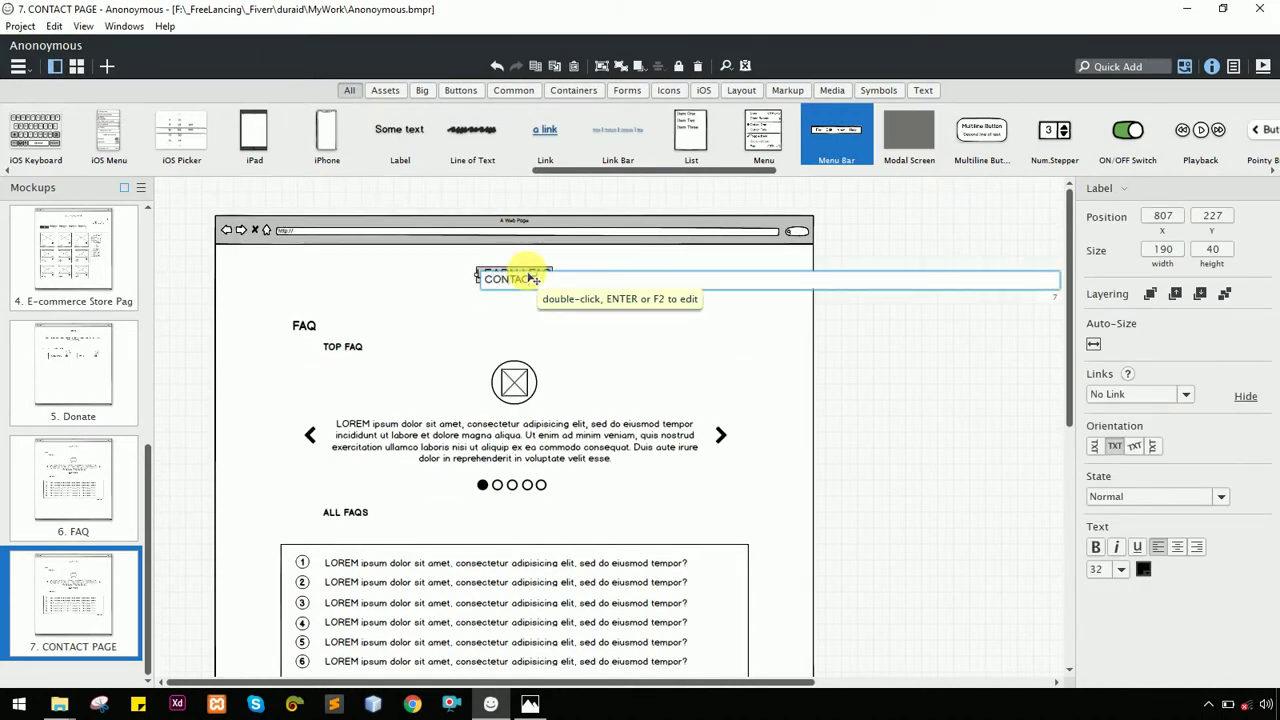
pyautogui.write(' US')
pyautogui.press('Return')
# Switch to the sketch in Photos to check which fields the Contact section requires
pyautogui.scroll(-1, 557, 334)
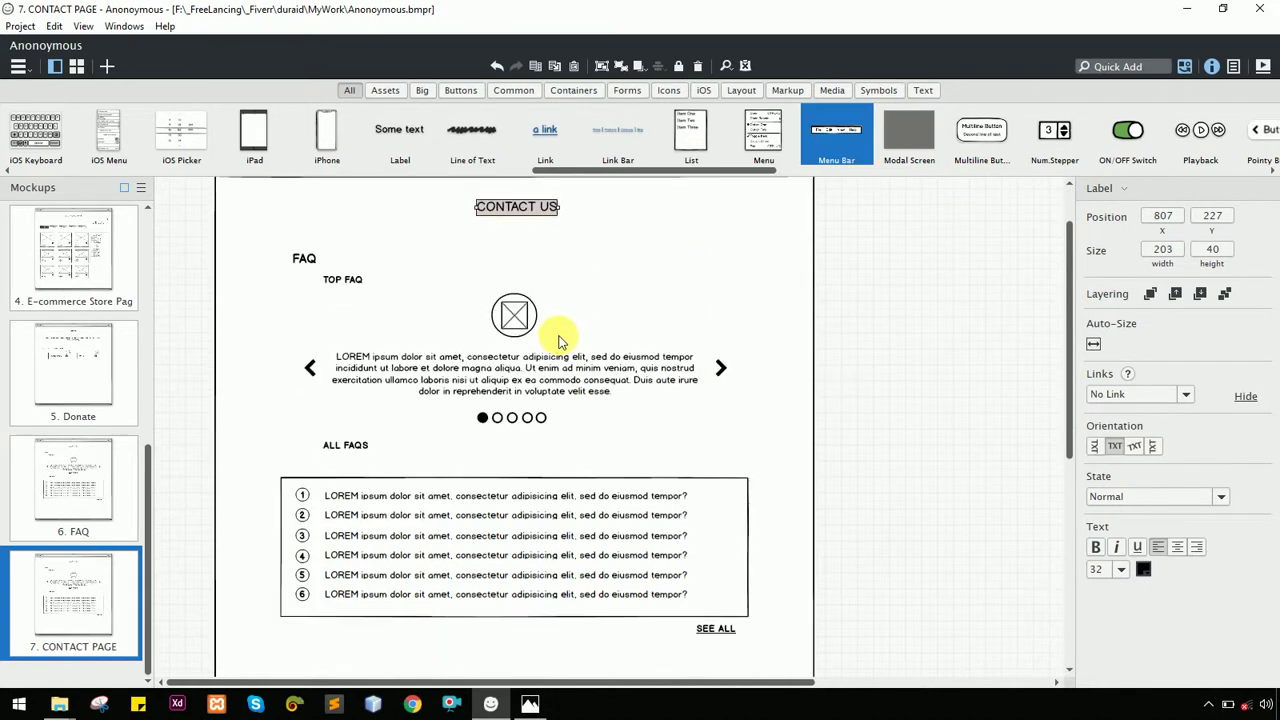
pyautogui.hotkey('alt', 'Tab')
pyautogui.click(419, 368)
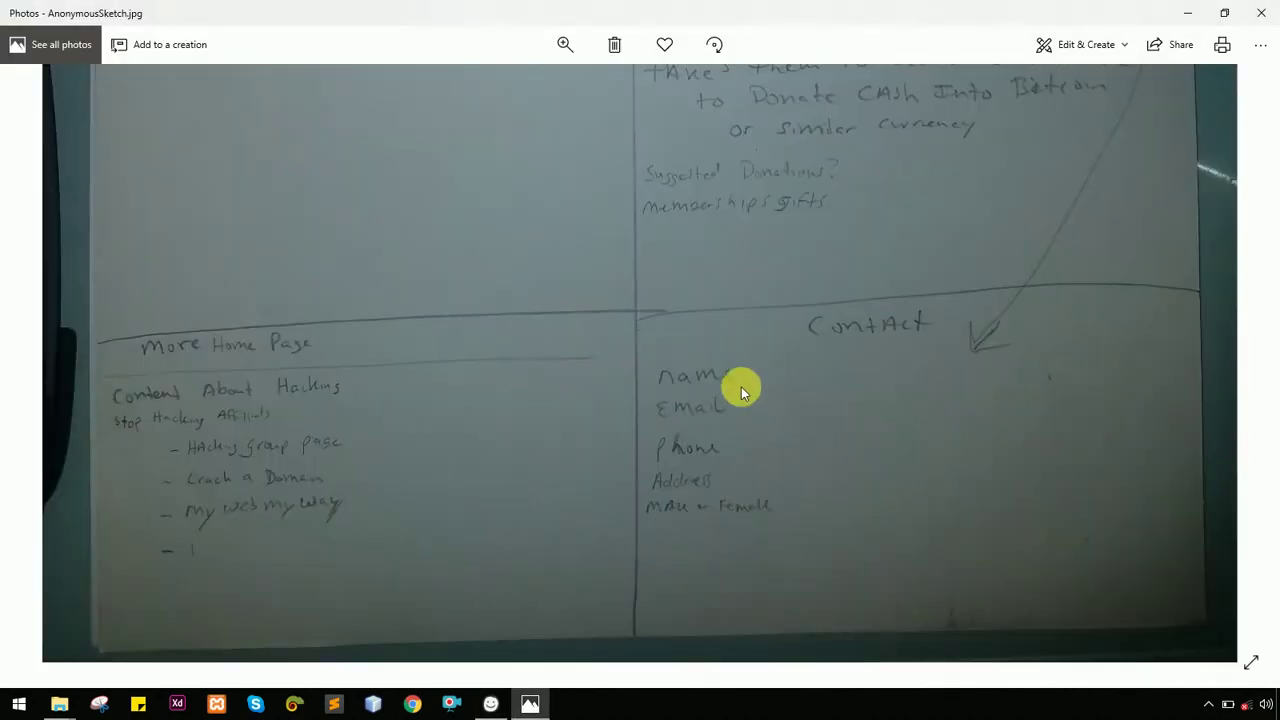
# Return to the wireframe project and delete the FAQ labels, carousel, question list and SEE ALL link below the CONTACT US heading
pyautogui.hotkey('alt', 'Tab')
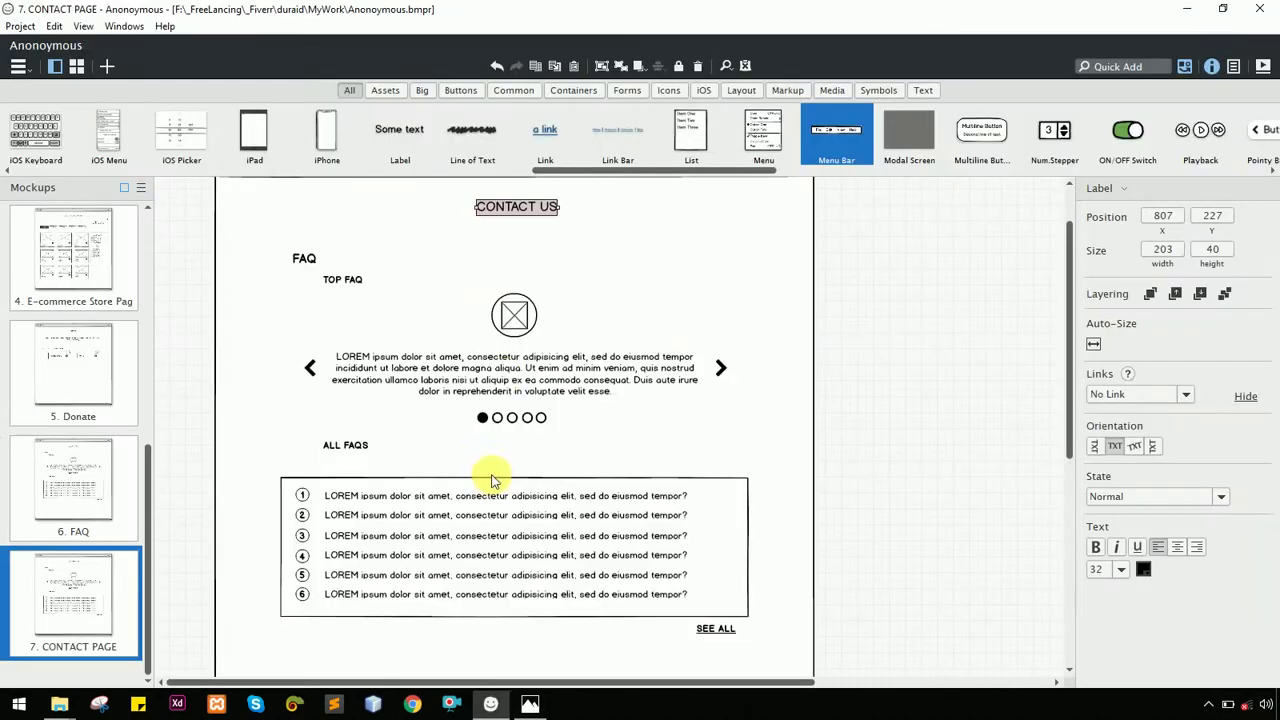
pyautogui.moveTo(893, 229); pyautogui.dragTo(251, 668)
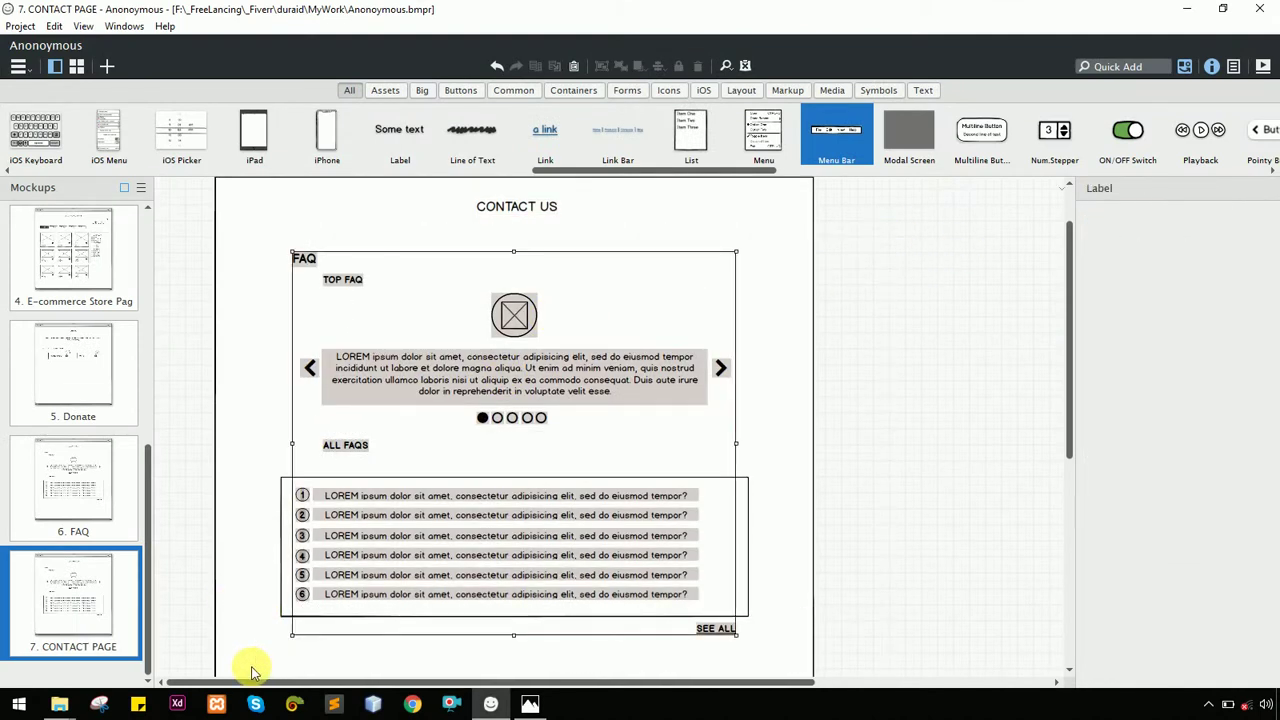
pyautogui.press('Delete')
# Unlock the leftover rectangle, move it up under the CONTACT US heading and shrink it to a form field 460 wide and 58 high
pyautogui.rightClick(697, 568)
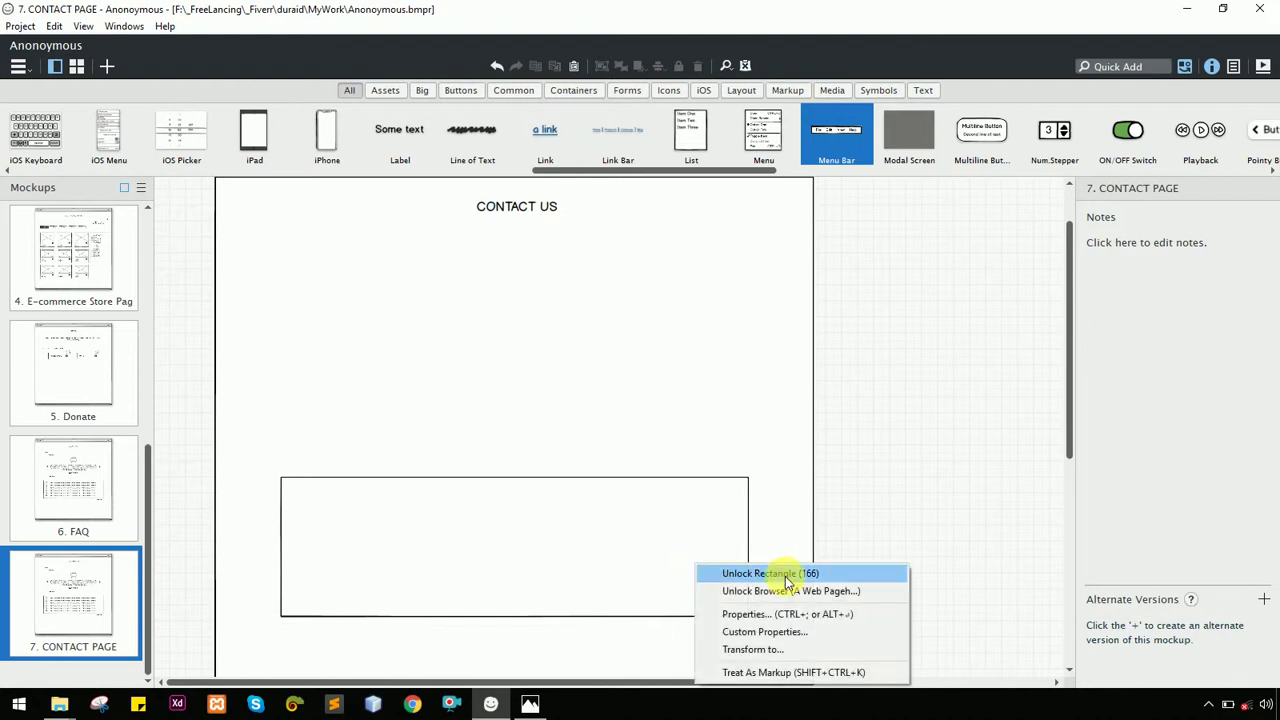
pyautogui.click(786, 577)
pyautogui.moveTo(516, 620); pyautogui.dragTo(540, 548)
pyautogui.moveTo(617, 507); pyautogui.dragTo(611, 273)
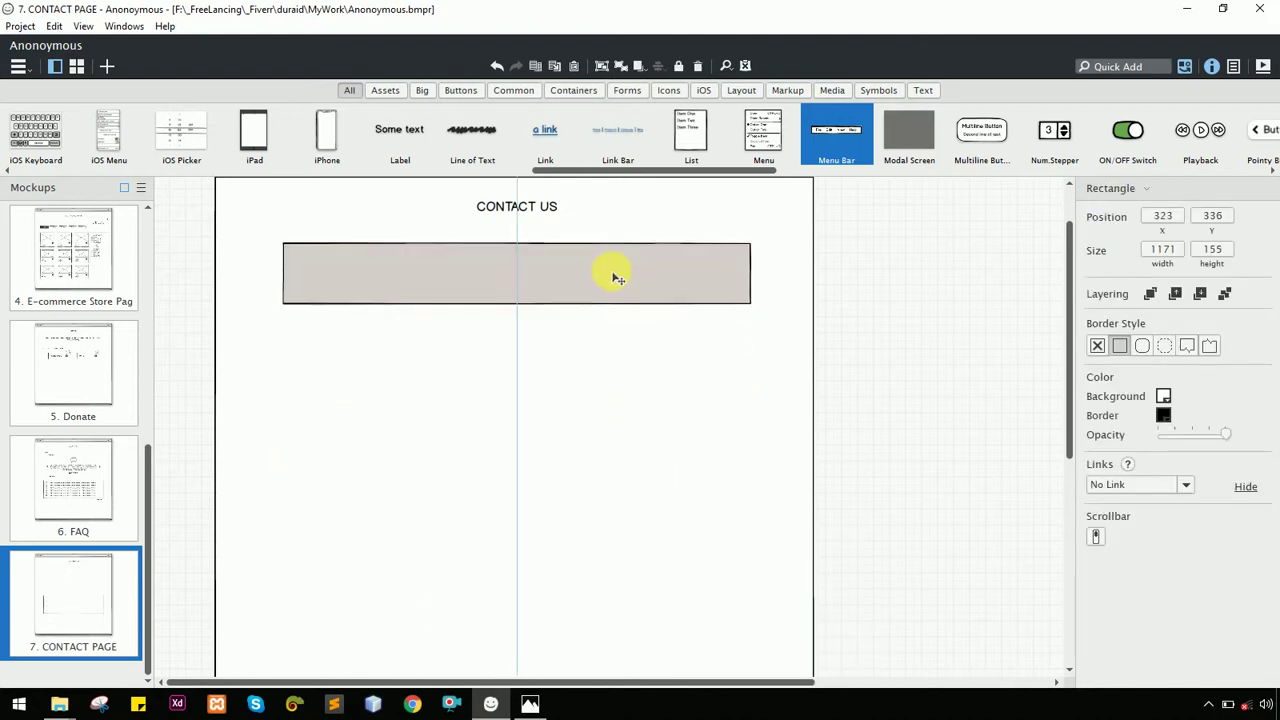
pyautogui.click(514, 300)
pyautogui.moveTo(515, 312); pyautogui.dragTo(514, 283)
pyautogui.hotkey('ctrl', '=')
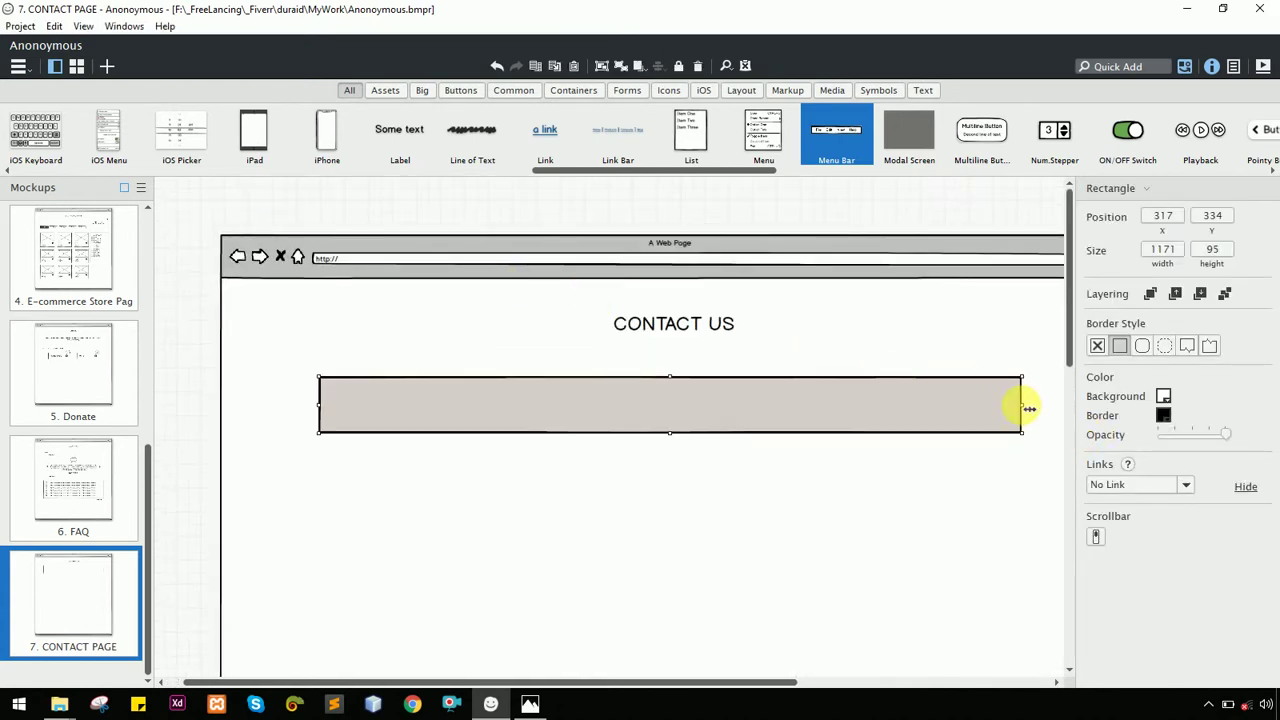
pyautogui.moveTo(1029, 408); pyautogui.dragTo(596, 406)
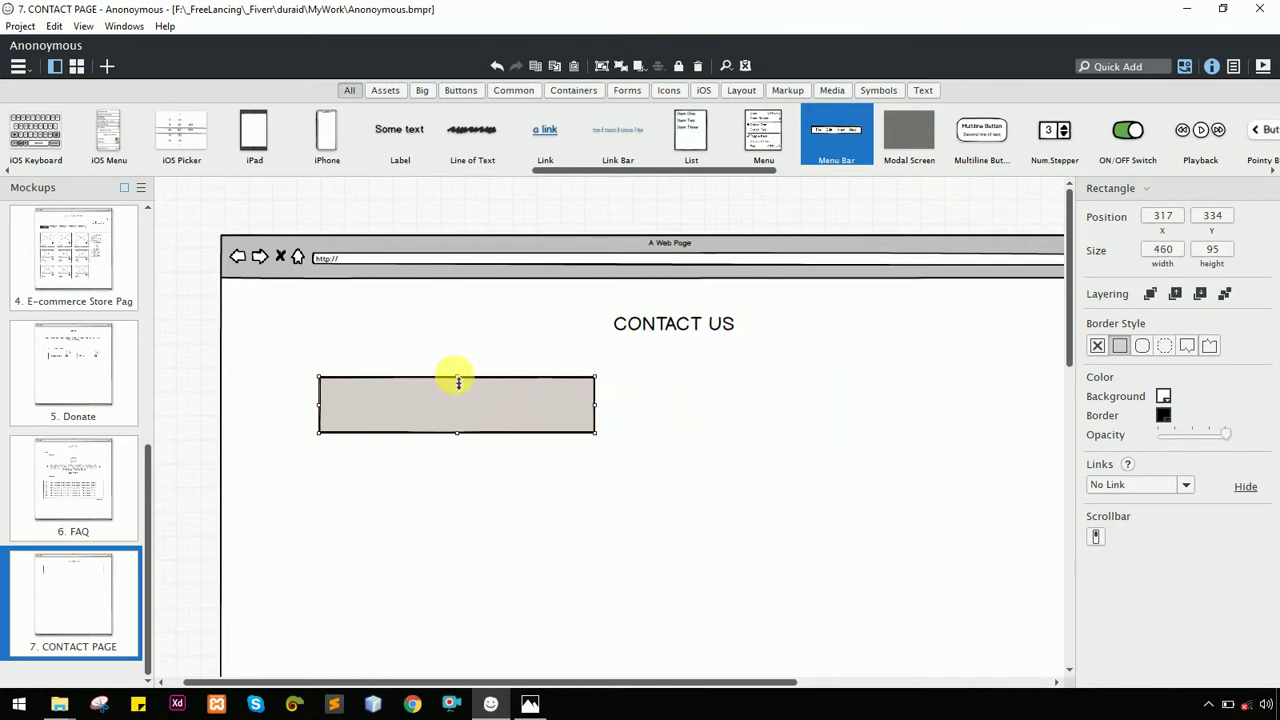
pyautogui.moveTo(458, 378); pyautogui.dragTo(481, 428)
# Copy the CONTACT US label into the field box, set its font size to 20 and change its text to NAME
pyautogui.click(688, 327)
pyautogui.moveTo(688, 327); pyautogui.dragTo(451, 420)
pyautogui.click(1149, 498)
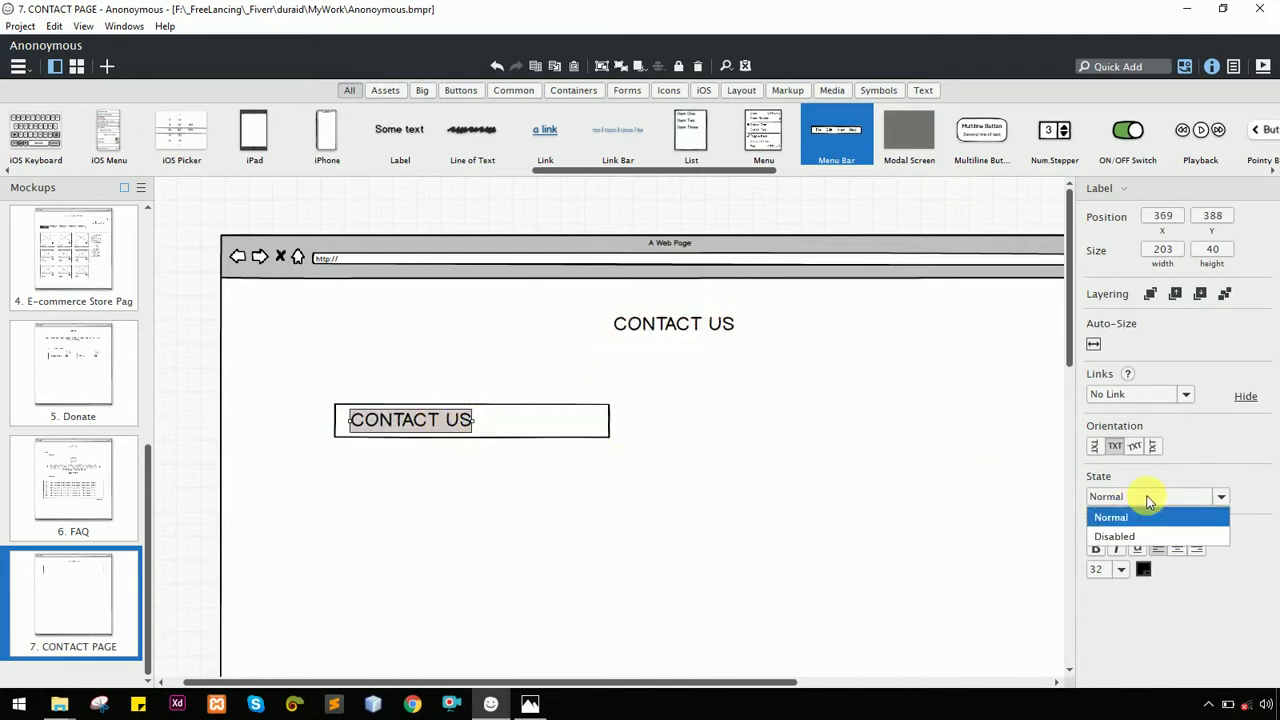
pyautogui.click(1118, 569)
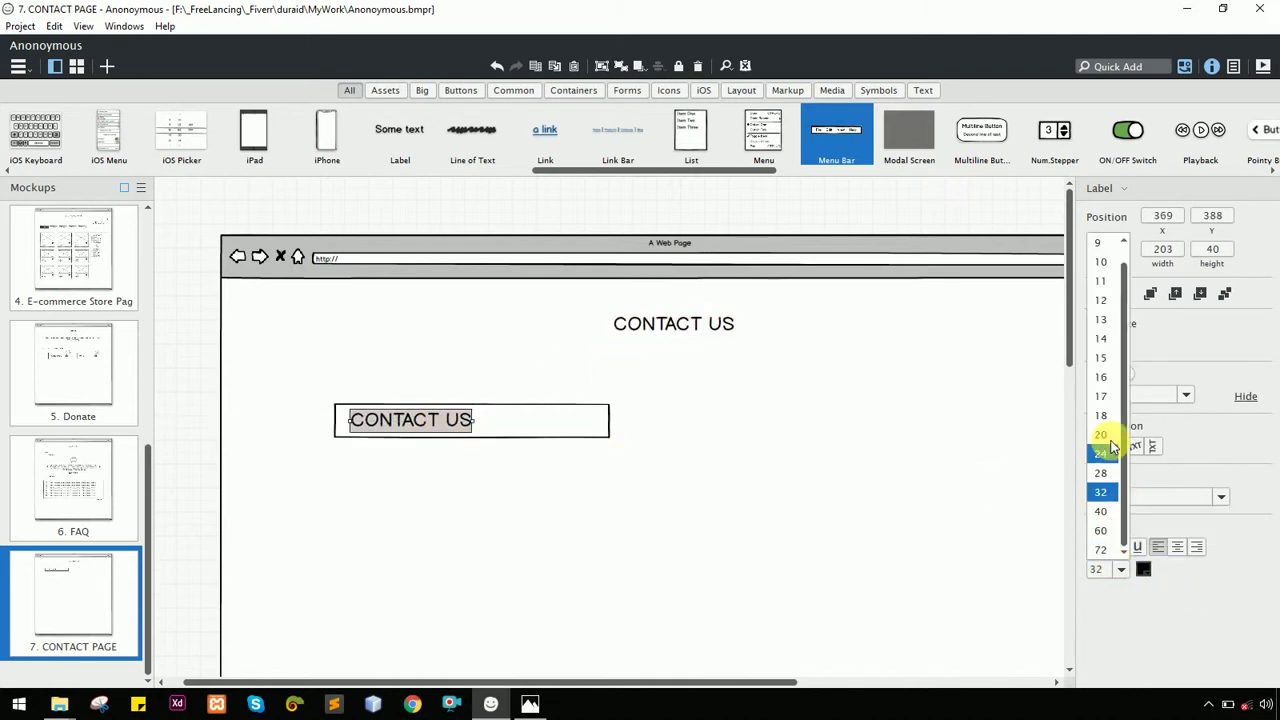
pyautogui.click(1095, 424)
pyautogui.moveTo(404, 423); pyautogui.dragTo(401, 429)
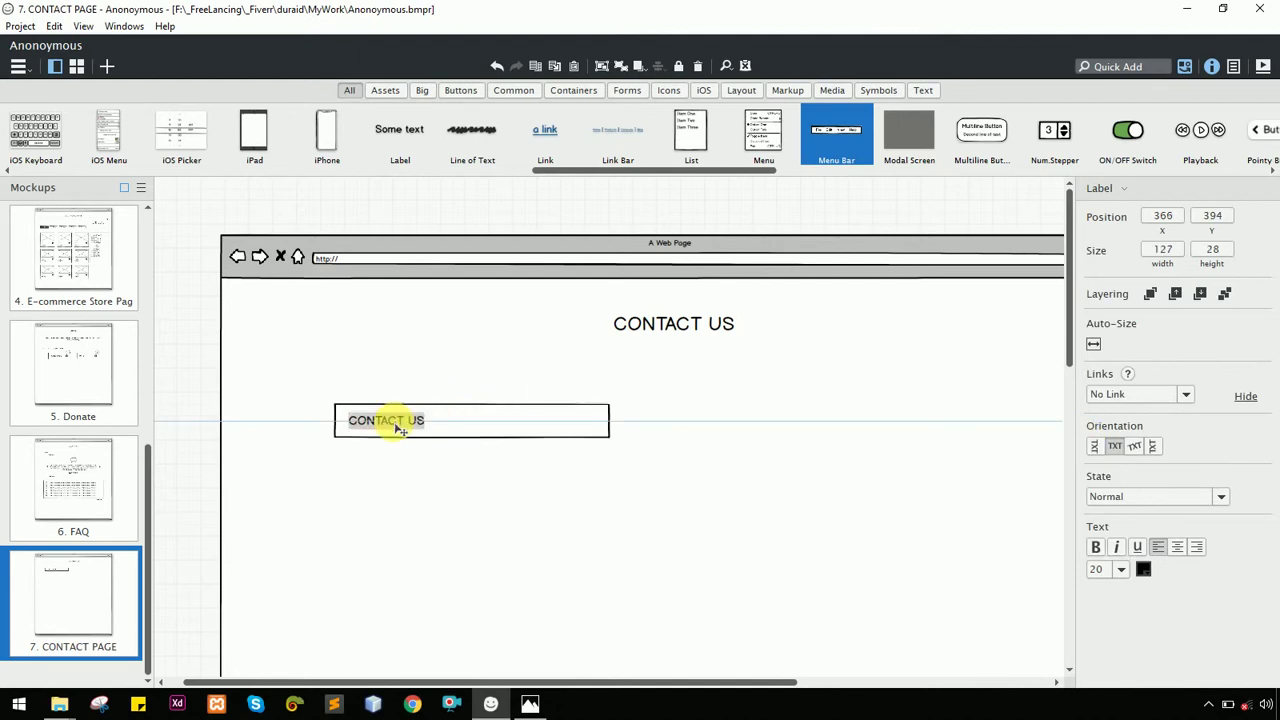
pyautogui.doubleClick(401, 428)
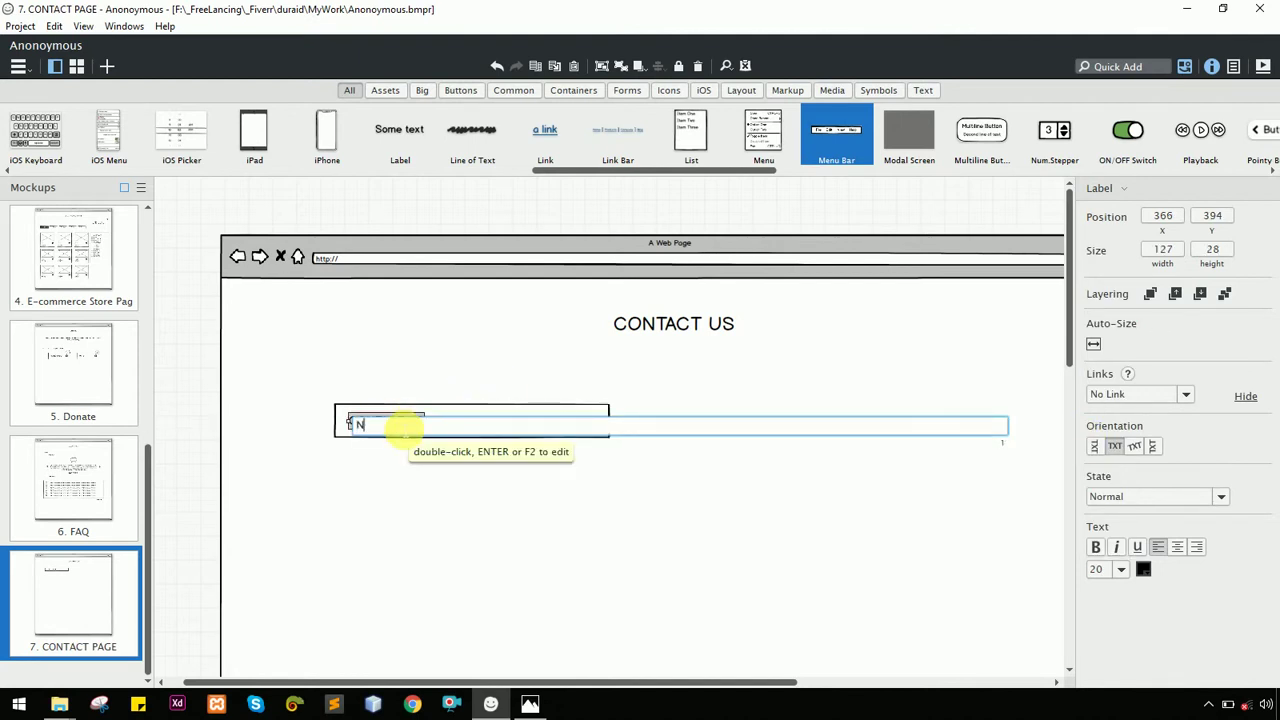
pyautogui.write('NAME')
pyautogui.press('Return')
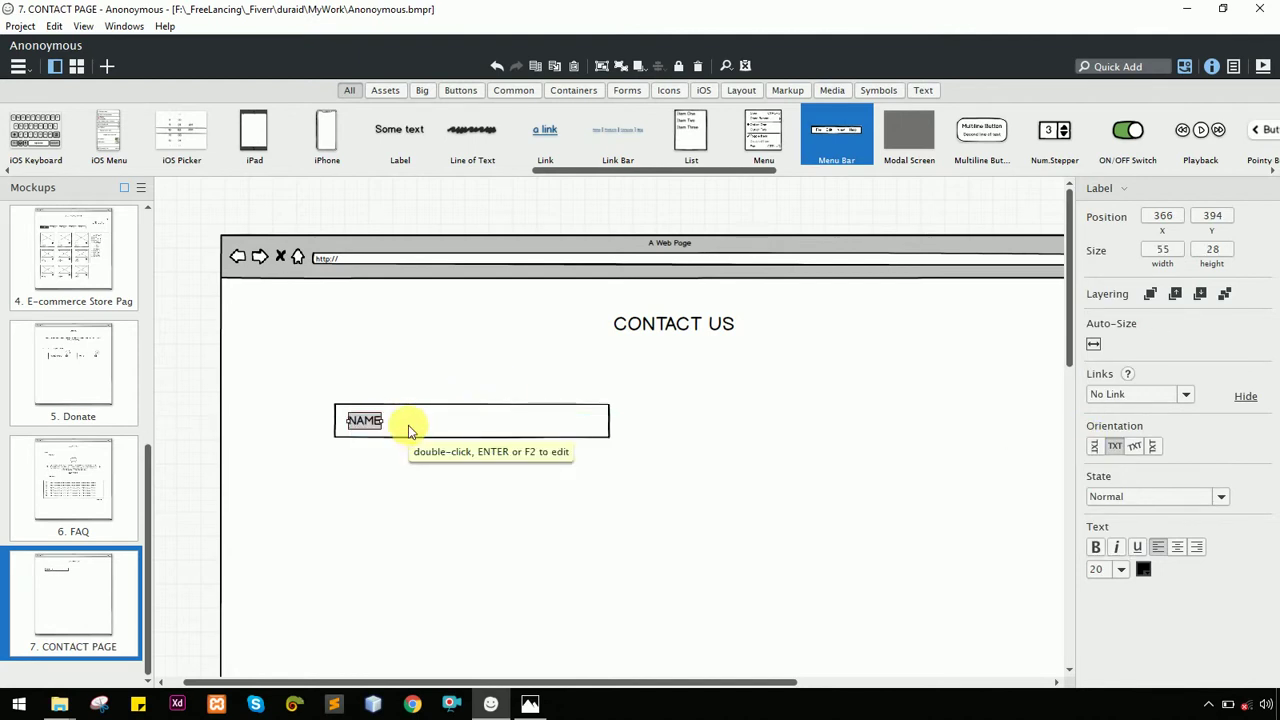
# Duplicate the NAME field beside itself in the same row, relabel the copy EMAIL, and check the sketch for the remaining fields
pyautogui.click(723, 449)
pyautogui.hscroll(2, 723, 449)
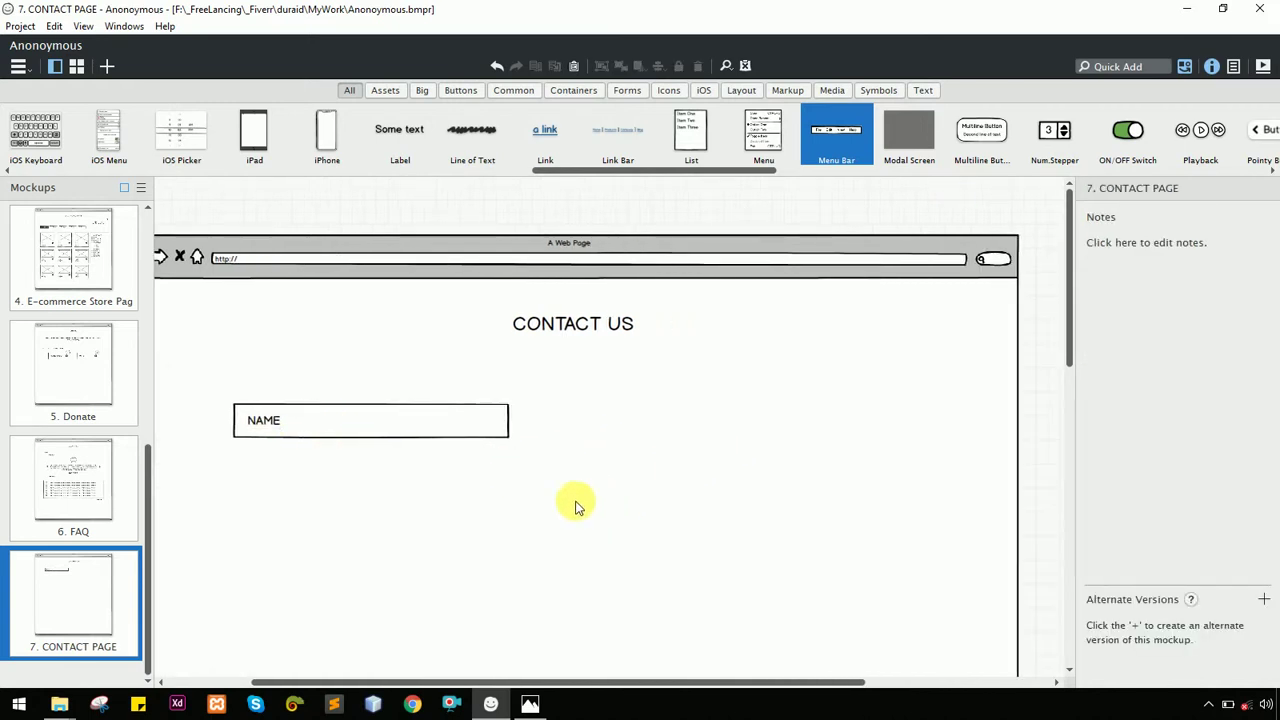
pyautogui.moveTo(575, 505); pyautogui.dragTo(229, 391)
pyautogui.moveTo(417, 428); pyautogui.dragTo(705, 422)
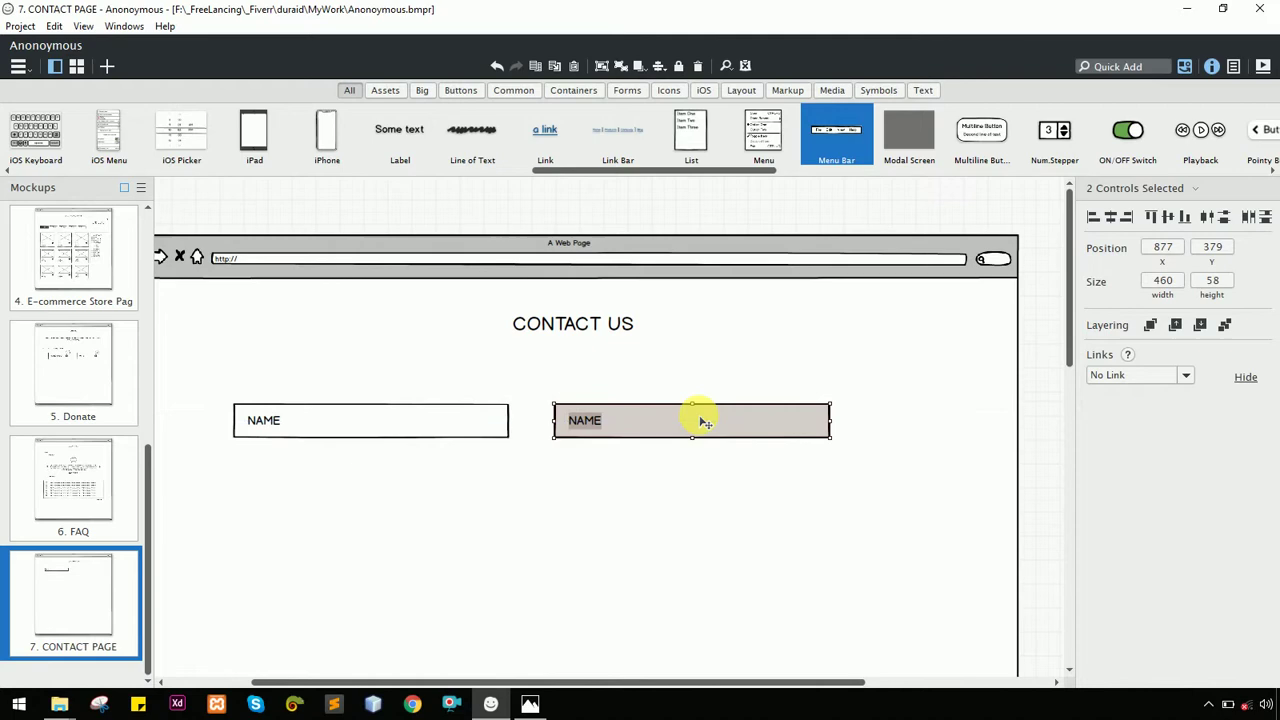
pyautogui.doubleClick(590, 423)
pyautogui.write('EMAIL')
pyautogui.hotkey('alt', 'Tab')
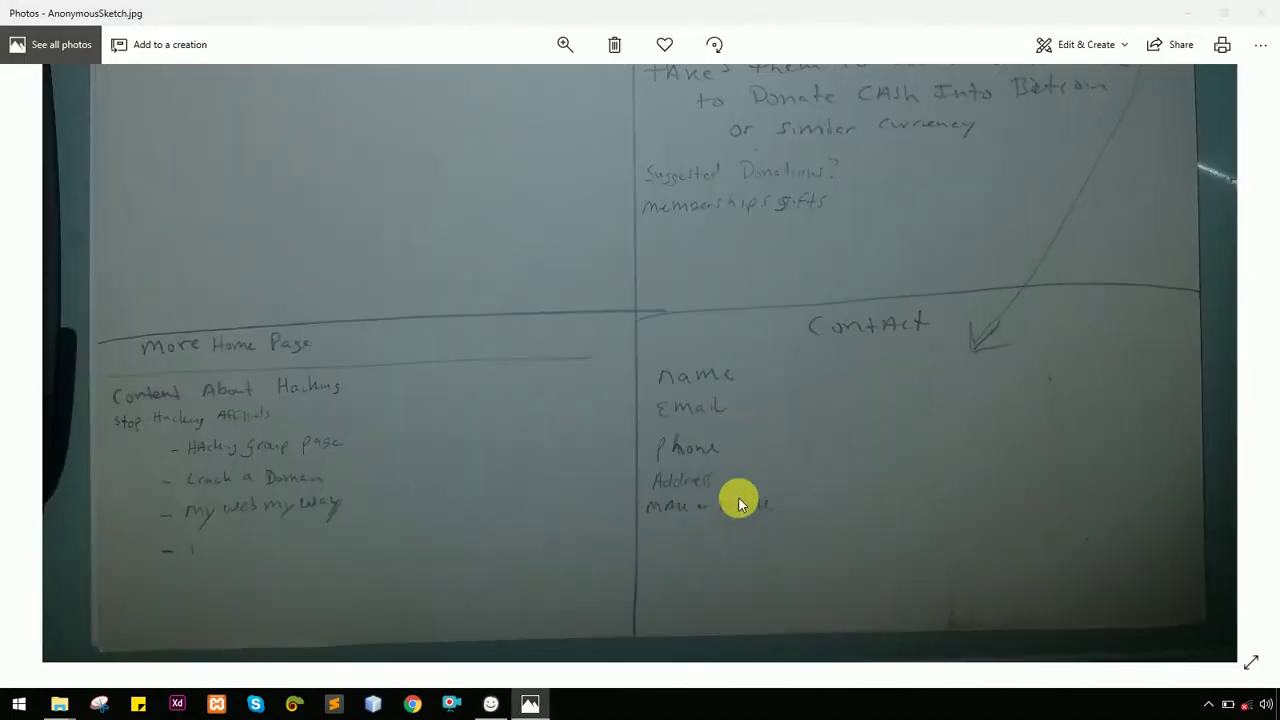
pyautogui.hotkey('alt', 'Tab')
pyautogui.press('Return')
# Duplicate the NAME and EMAIL row just below itself and relabel the copies PHONE NUMBER and ADDRESS
pyautogui.click(897, 507)
pyautogui.moveTo(899, 507); pyautogui.dragTo(192, 385)
pyautogui.moveTo(434, 436); pyautogui.dragTo(423, 478)
pyautogui.click(406, 522)
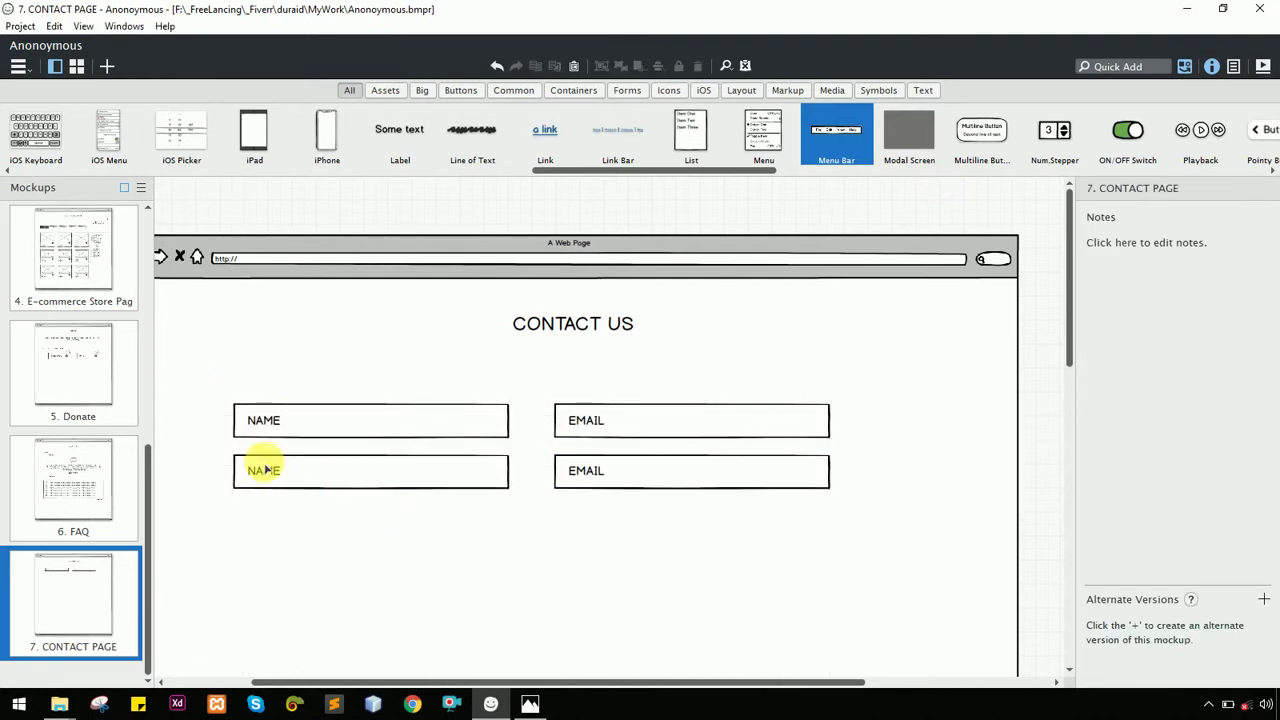
pyautogui.doubleClick(271, 472)
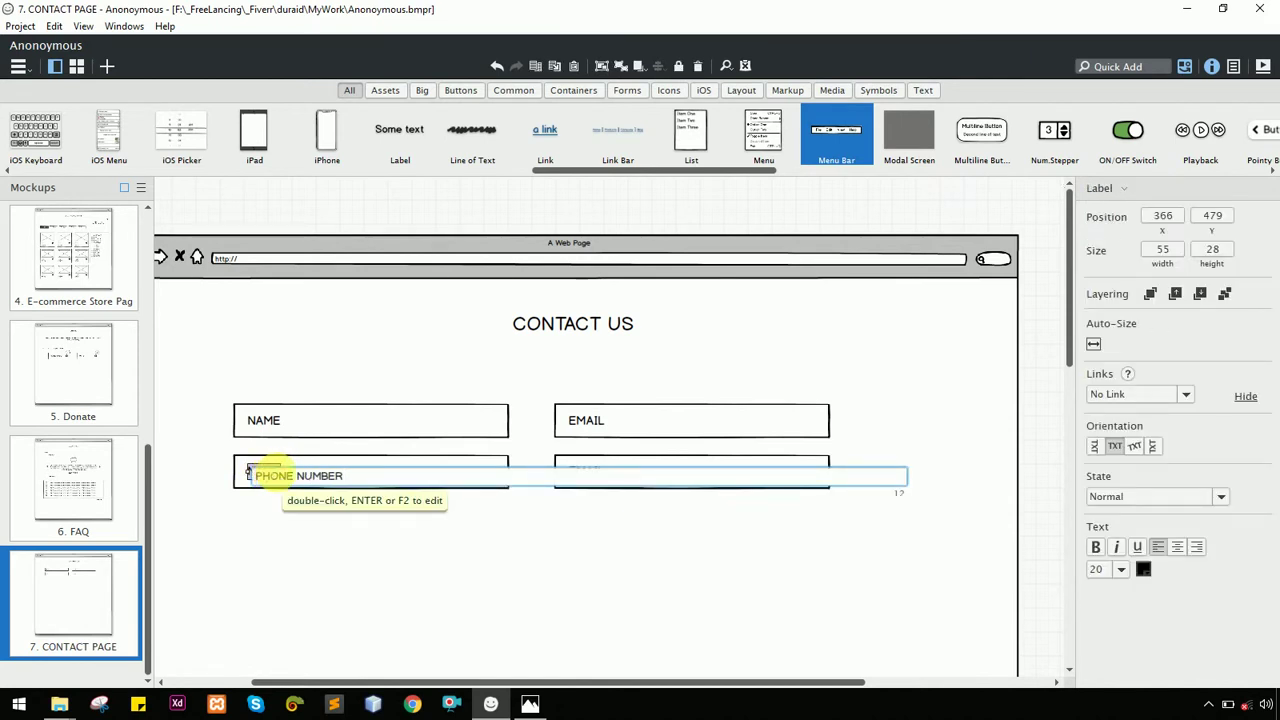
pyautogui.press('Return')
pyautogui.doubleClick(595, 474)
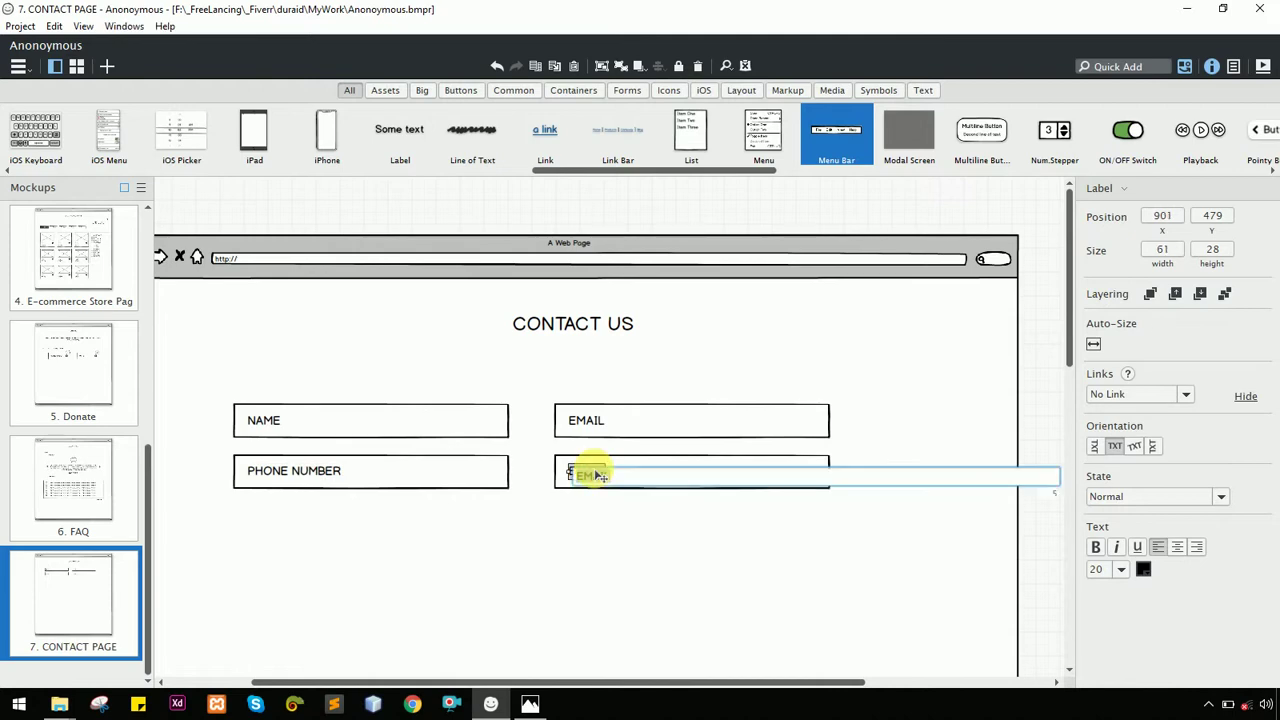
pyautogui.write('ADDRESS')
pyautogui.press('Return')
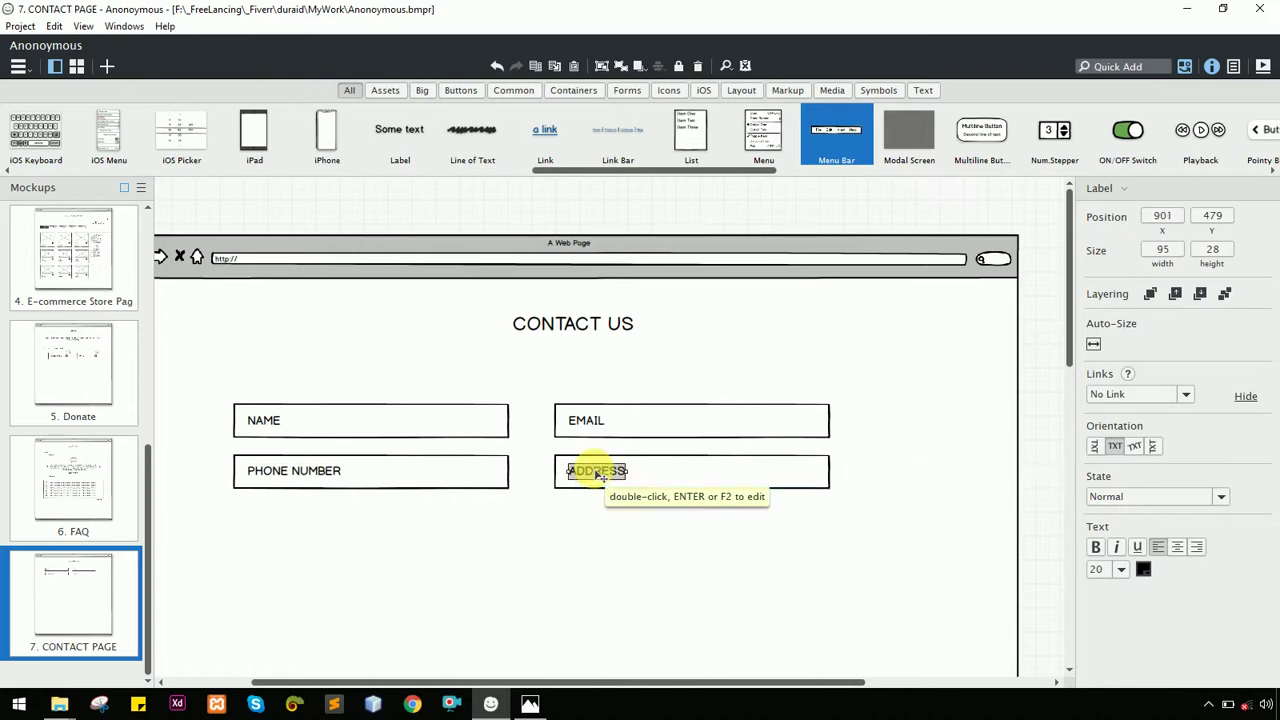
# Check the sketch's Contact section again, then extend the ADDRESS box downward to a height of 143
pyautogui.hotkey('alt', 'Tab')
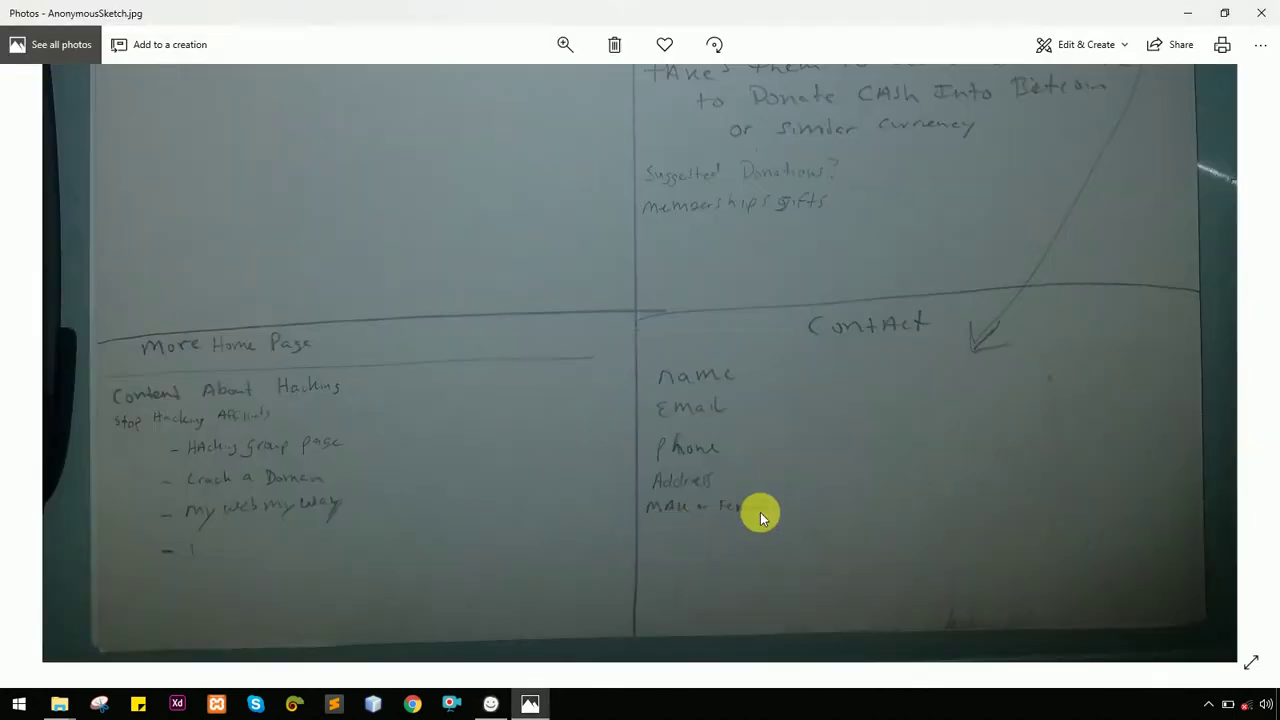
pyautogui.hotkey('alt', 'Tab')
pyautogui.click(700, 489)
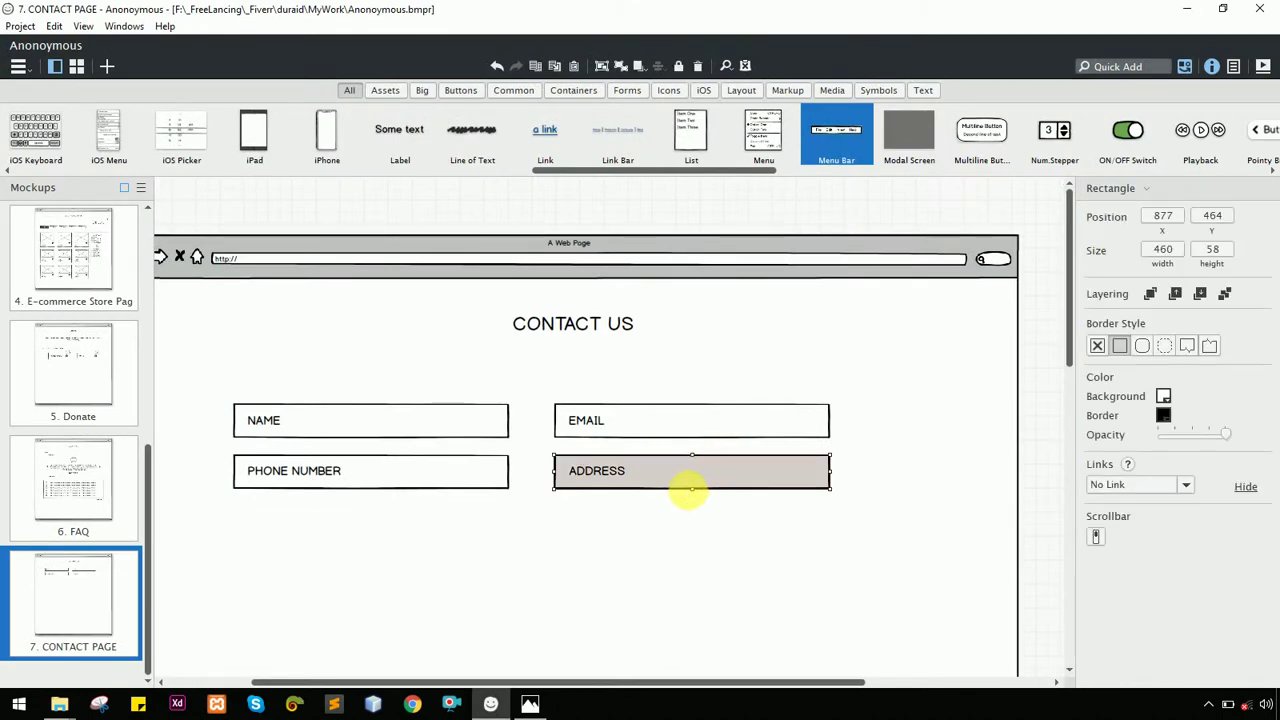
pyautogui.moveTo(690, 491); pyautogui.dragTo(697, 543)
pyautogui.click(669, 583)
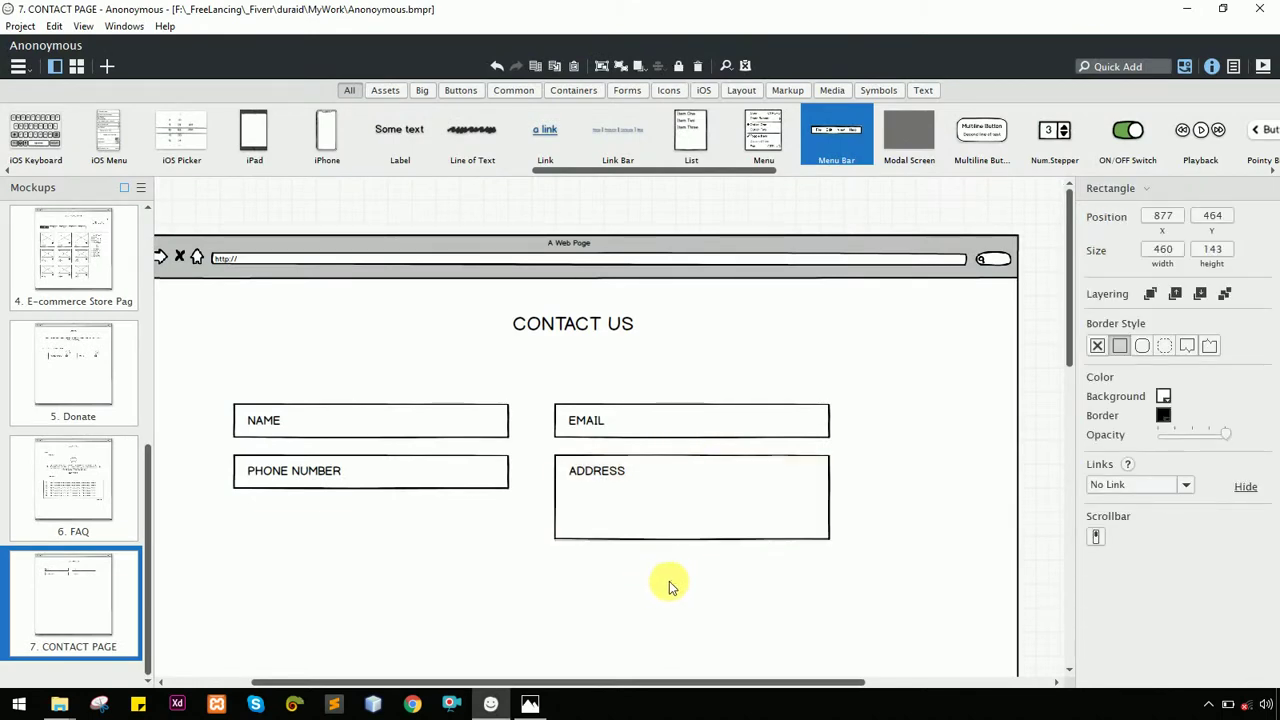
# Copy the MALE/FEMALE selector from the E-commerce Store page onto the contact page and place it beneath the PHONE NUMBER field
pyautogui.scroll(-1, 733, 462)
pyautogui.hotkey('alt', 'Tab')
pyautogui.hotkey('alt', 'Tab')
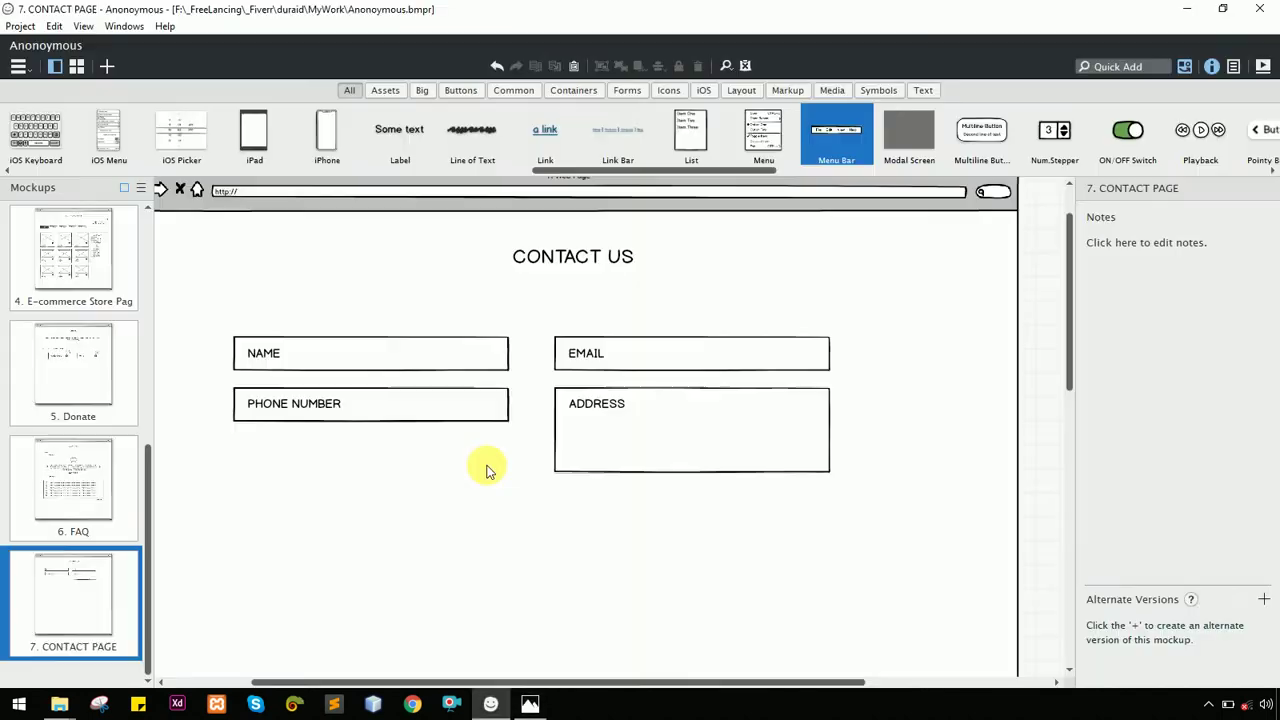
pyautogui.scroll(-1, 486, 466)
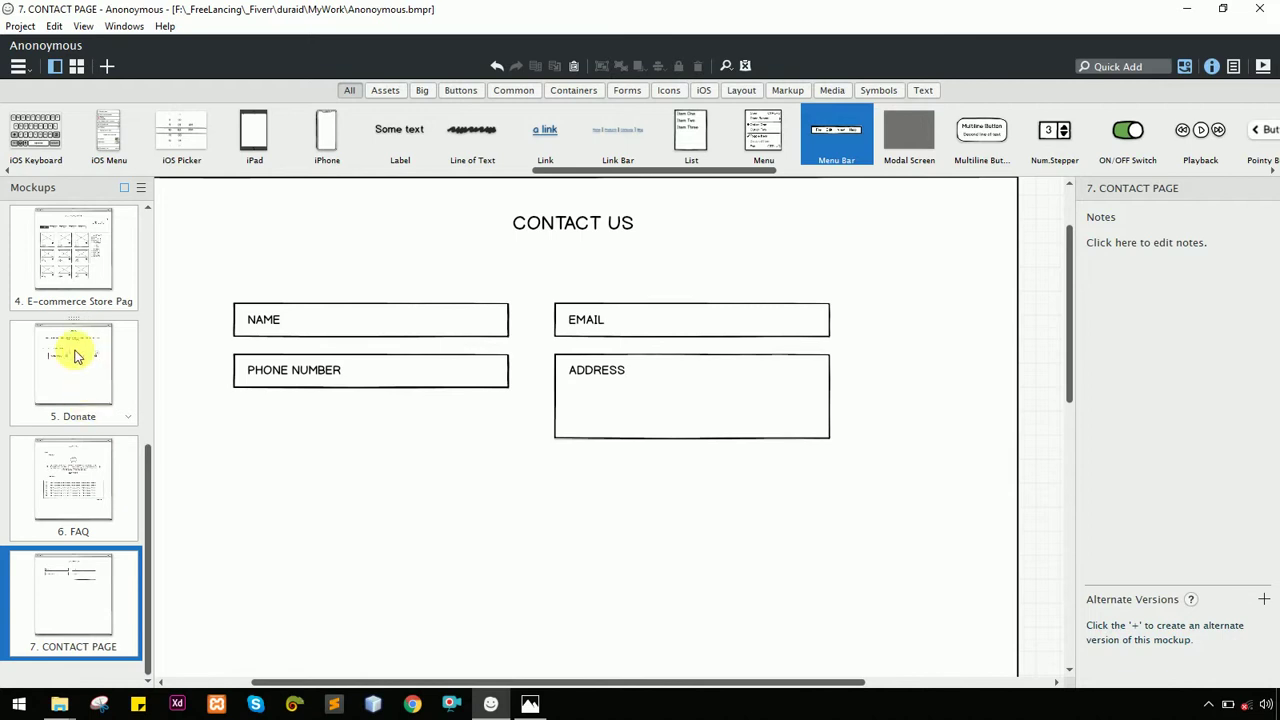
pyautogui.click(86, 268)
pyautogui.click(571, 251)
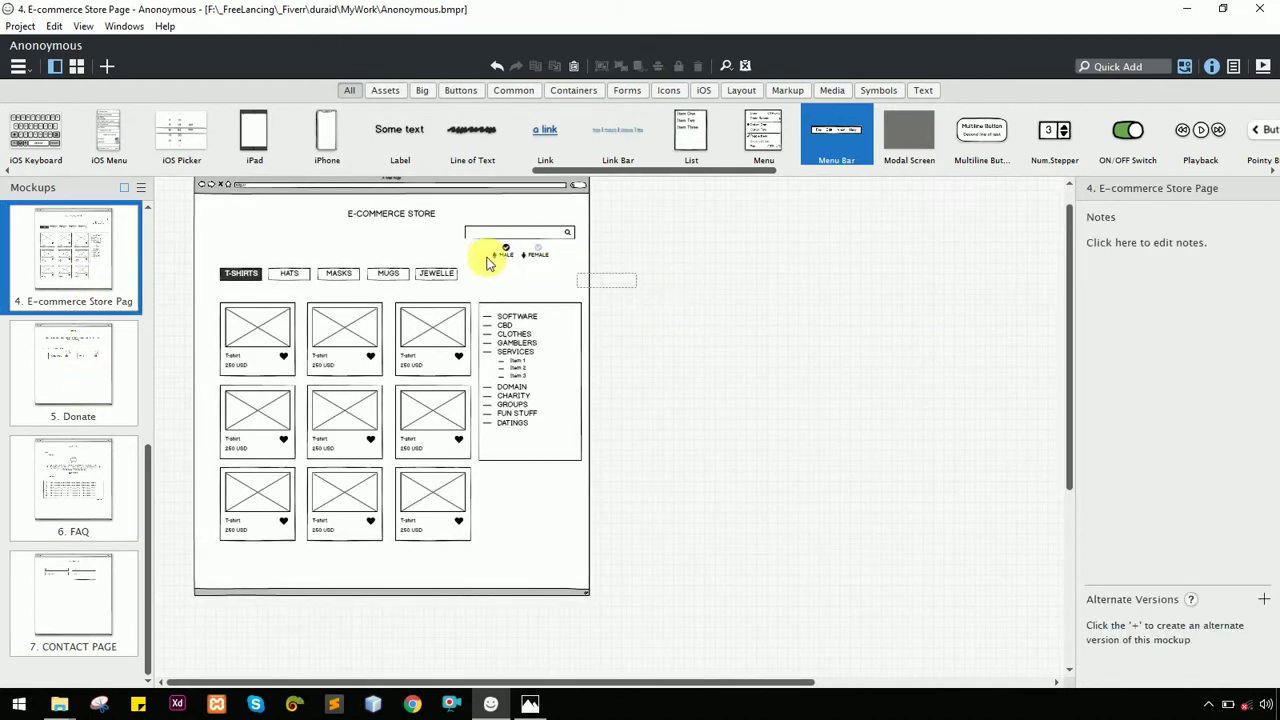
pyautogui.moveTo(491, 251); pyautogui.dragTo(62, 595)
pyautogui.click(843, 322)
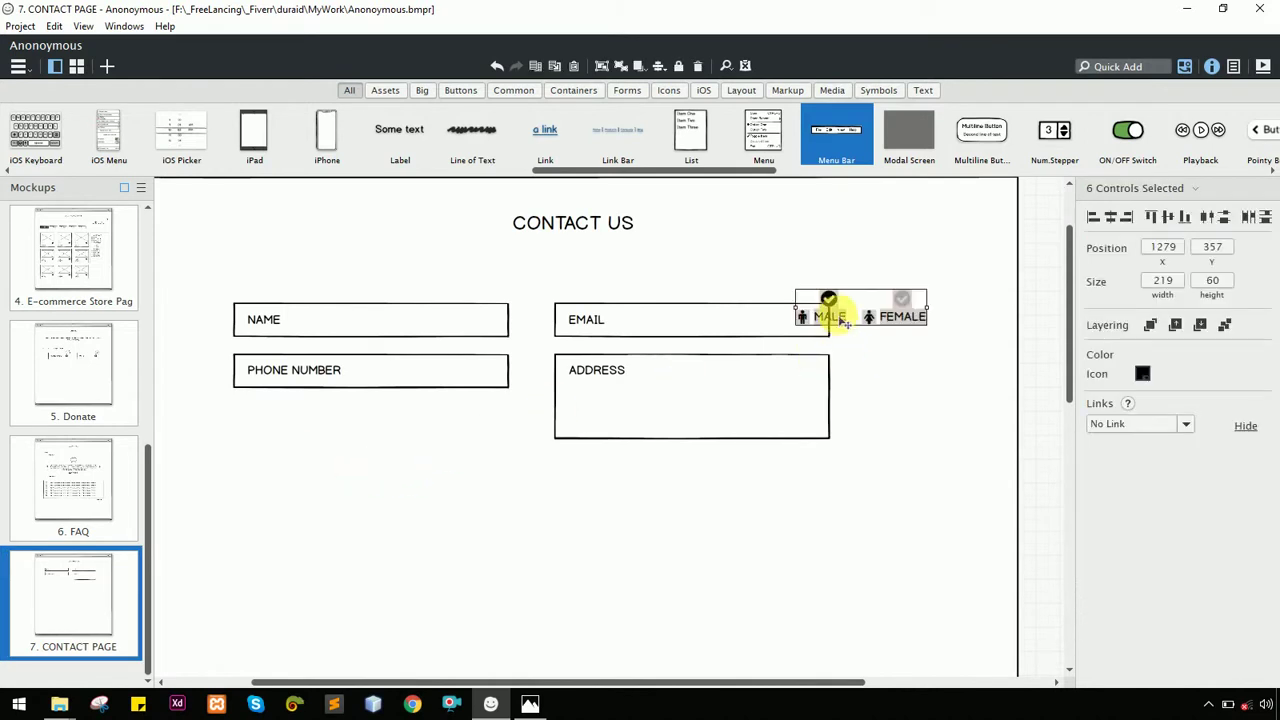
pyautogui.moveTo(828, 305); pyautogui.dragTo(320, 415)
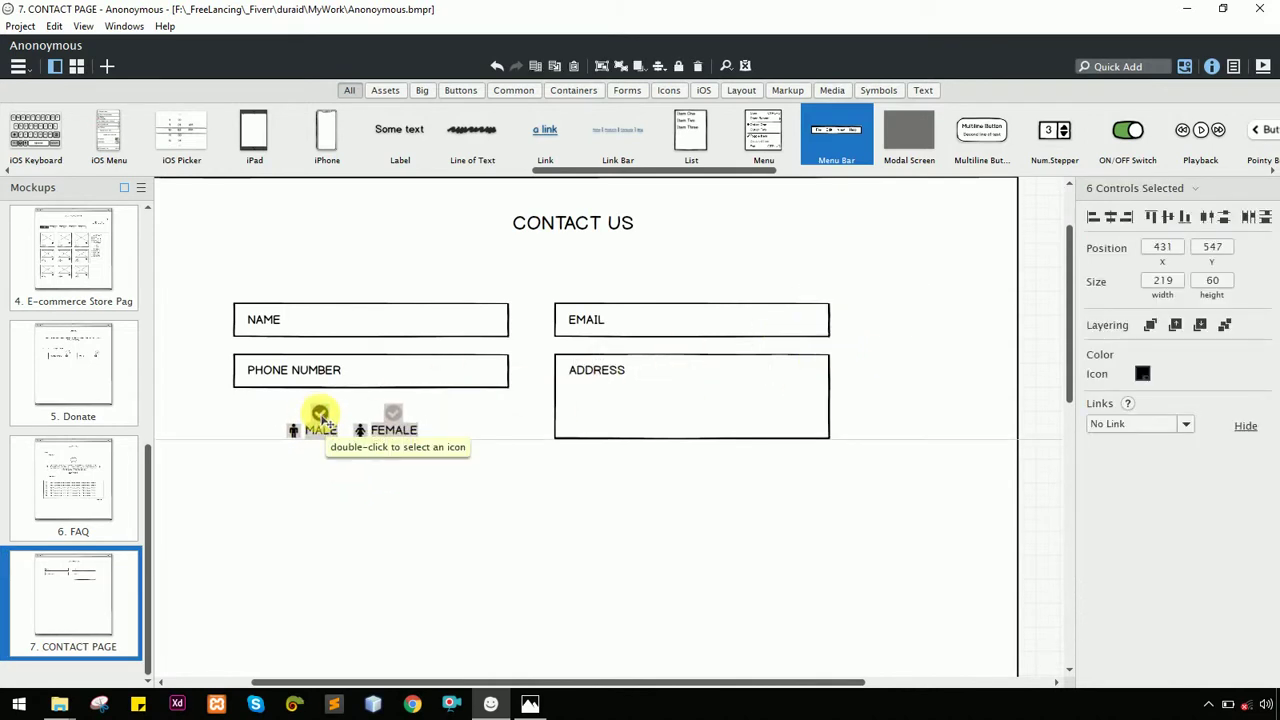
pyautogui.click(414, 512)
pyautogui.scroll(-1, 443, 491)
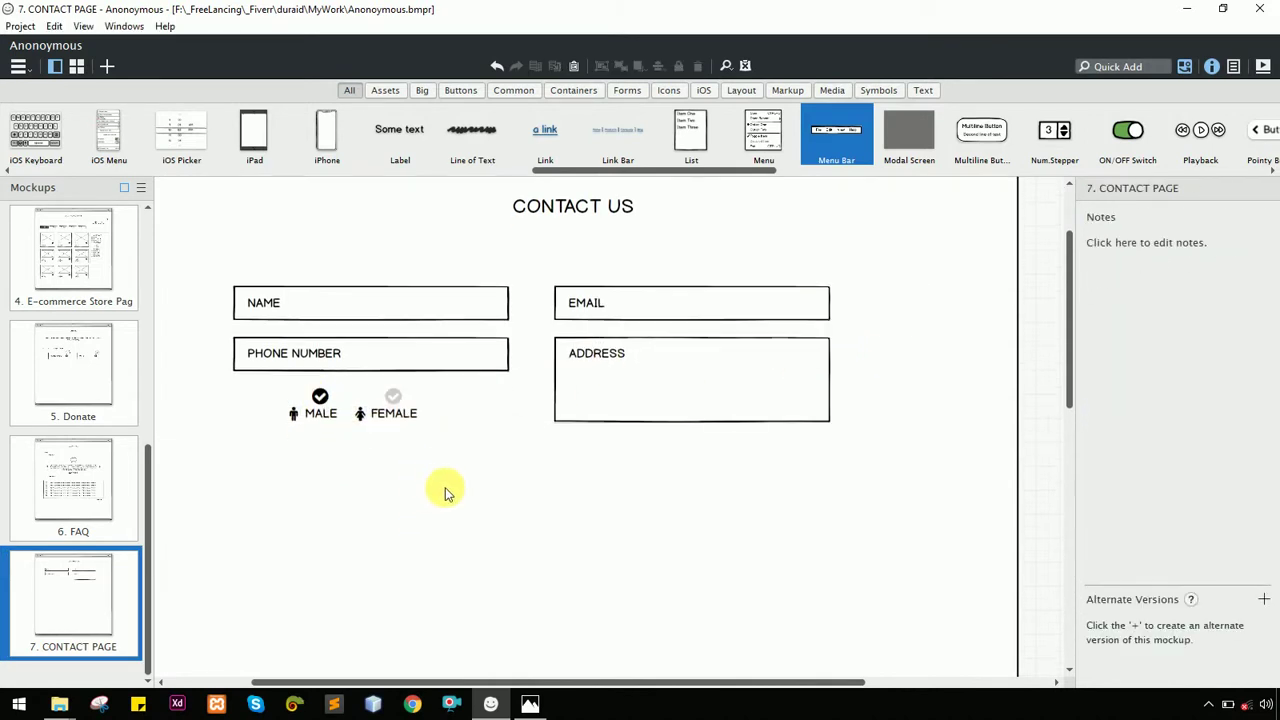
# After rechecking the sketch, copy the ENTER button from the second landing page mockup and place it below the contact form fields
pyautogui.hotkey('alt', 'Tab')
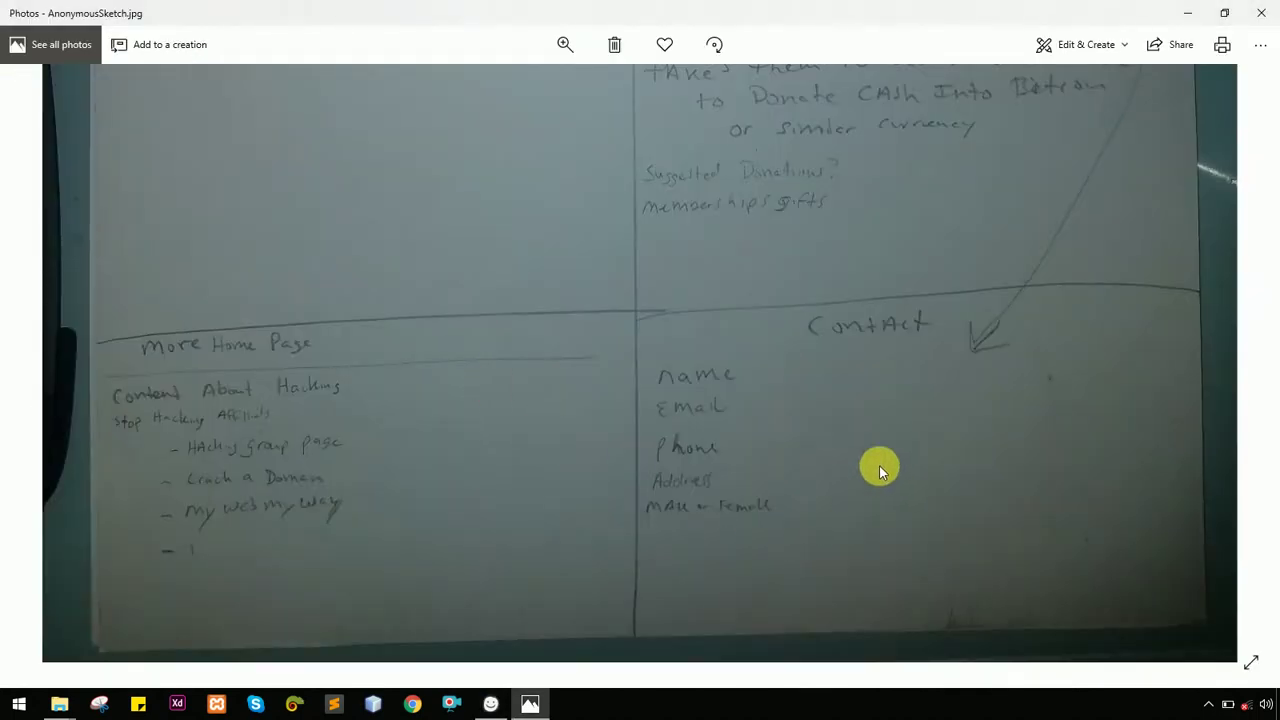
pyautogui.hotkey('alt', 'Tab')
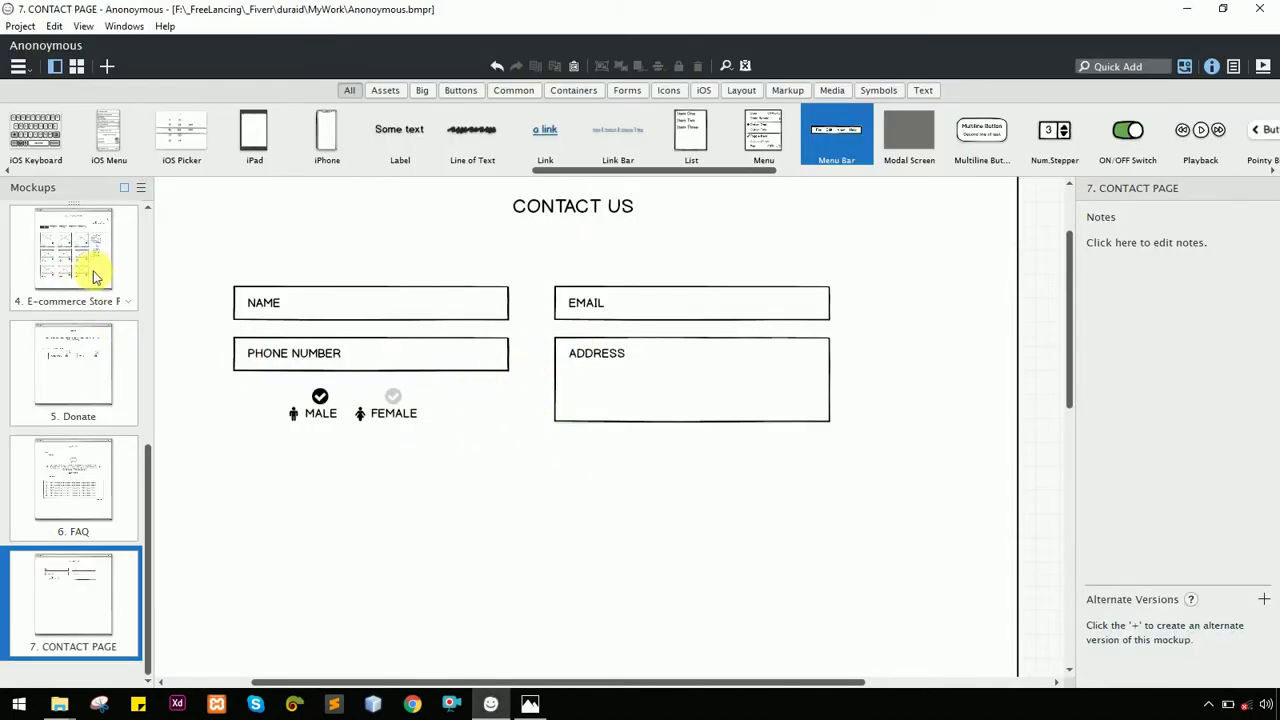
pyautogui.scroll(3, 95, 277)
pyautogui.click(77, 367)
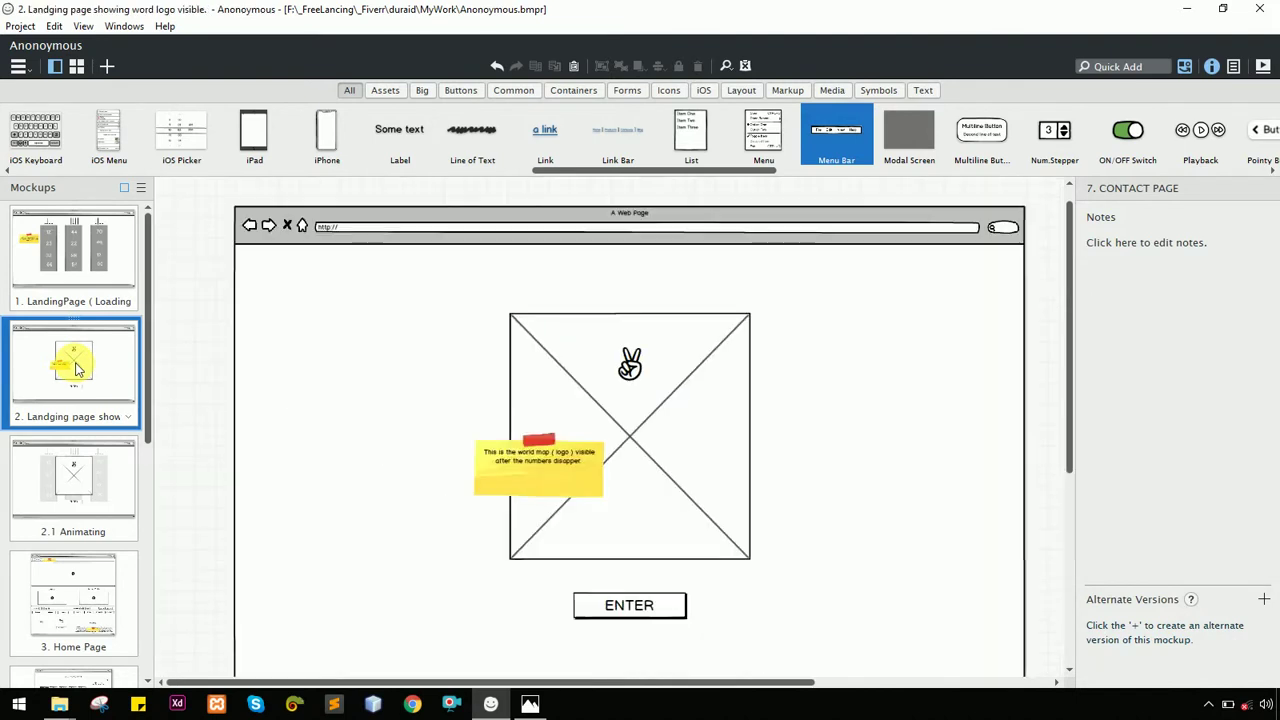
pyautogui.click(588, 606)
pyautogui.scroll(-5, 99, 600)
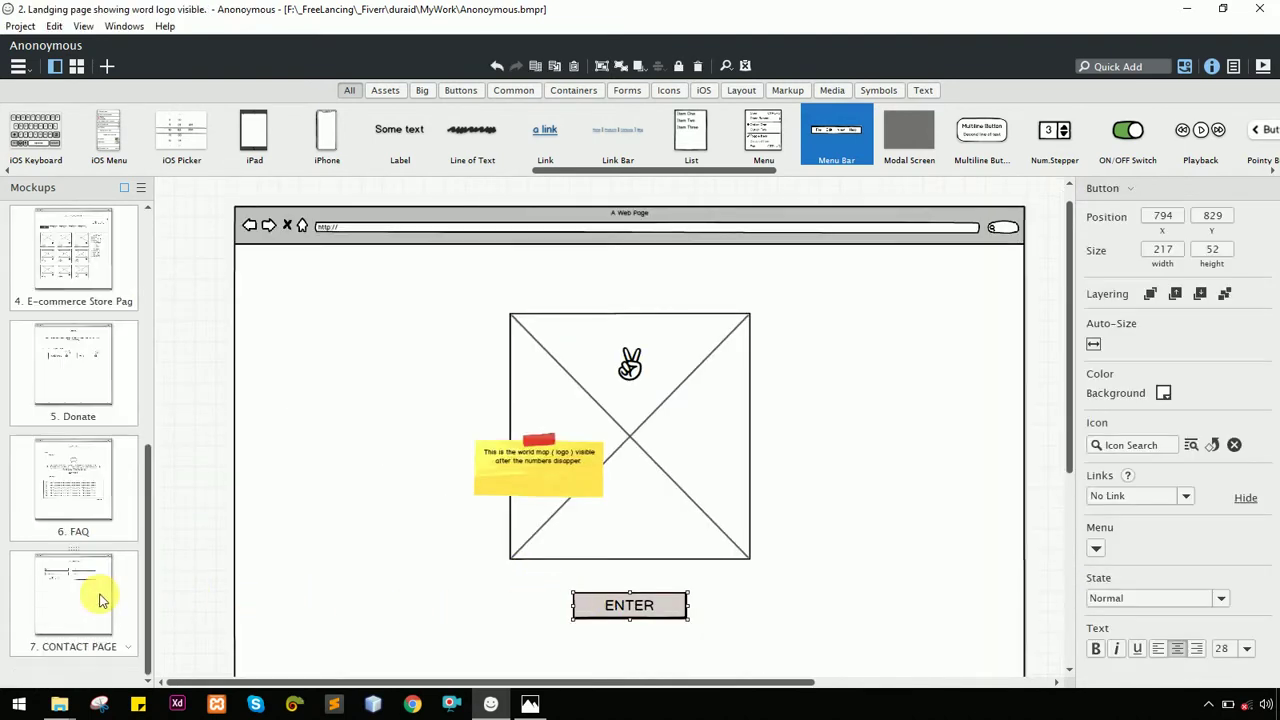
pyautogui.click(99, 597)
pyautogui.scroll(-1, 509, 591)
pyautogui.hotkey('ctrl', 'v')
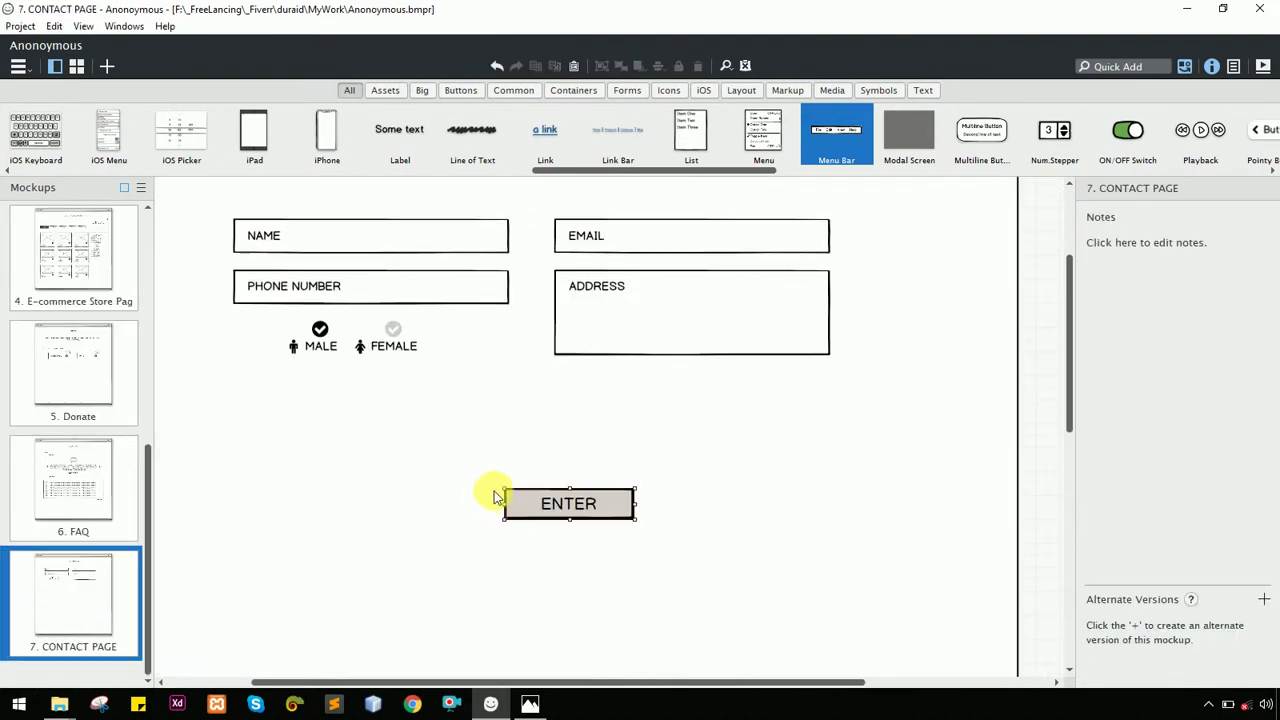
pyautogui.moveTo(577, 515); pyautogui.dragTo(528, 463)
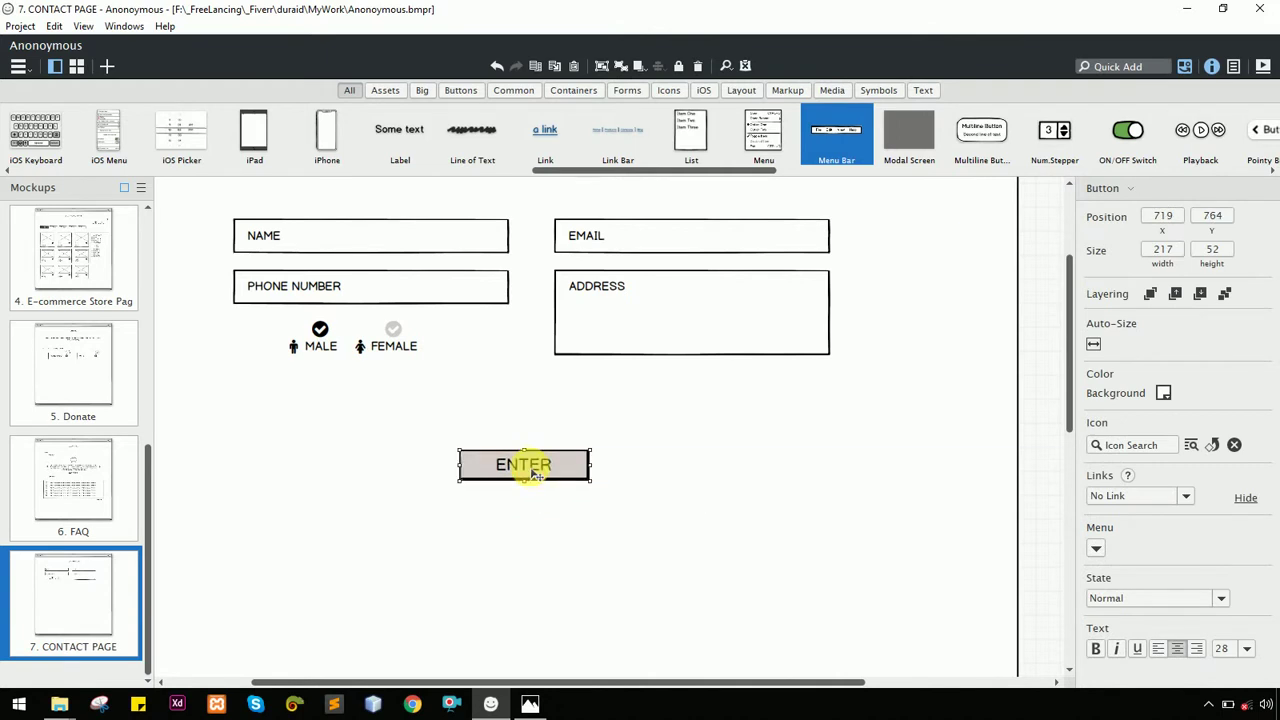
# Change the text of the button below the contact form to SUBMIT
pyautogui.doubleClick(535, 468)
pyautogui.write('SUBM')
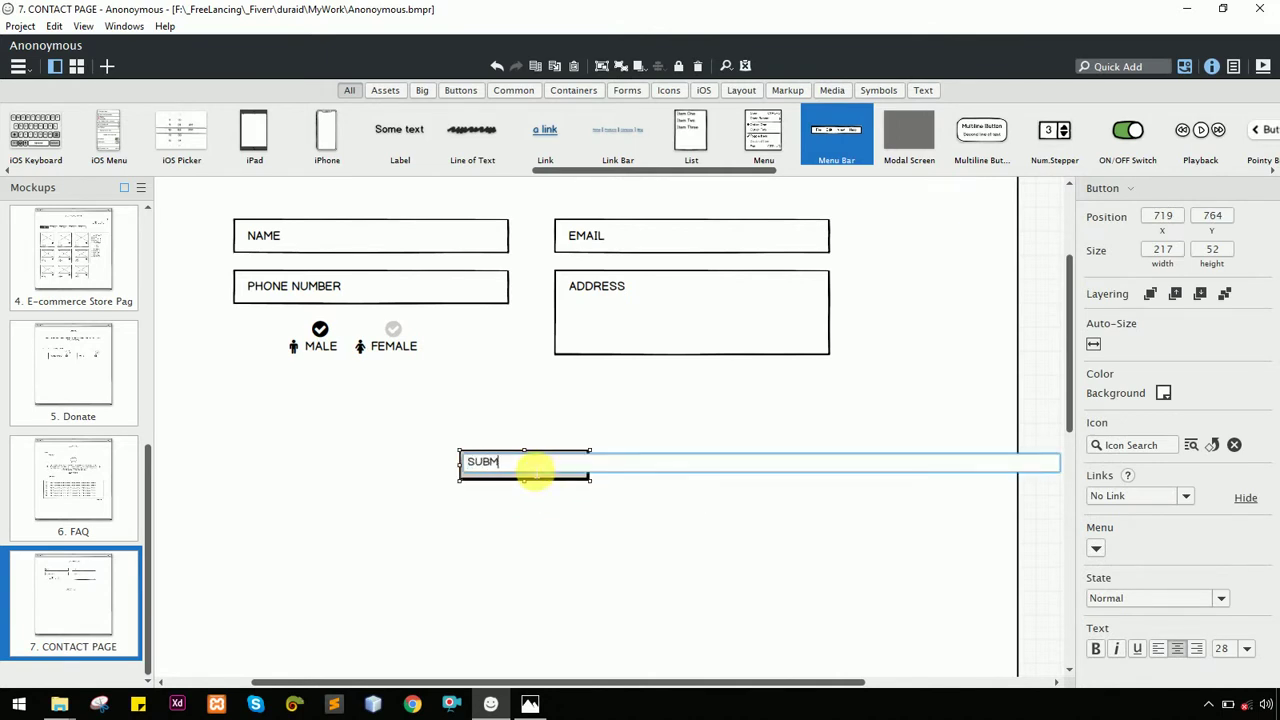
pyautogui.write('IT')
pyautogui.press('Return')
pyautogui.click(614, 428)
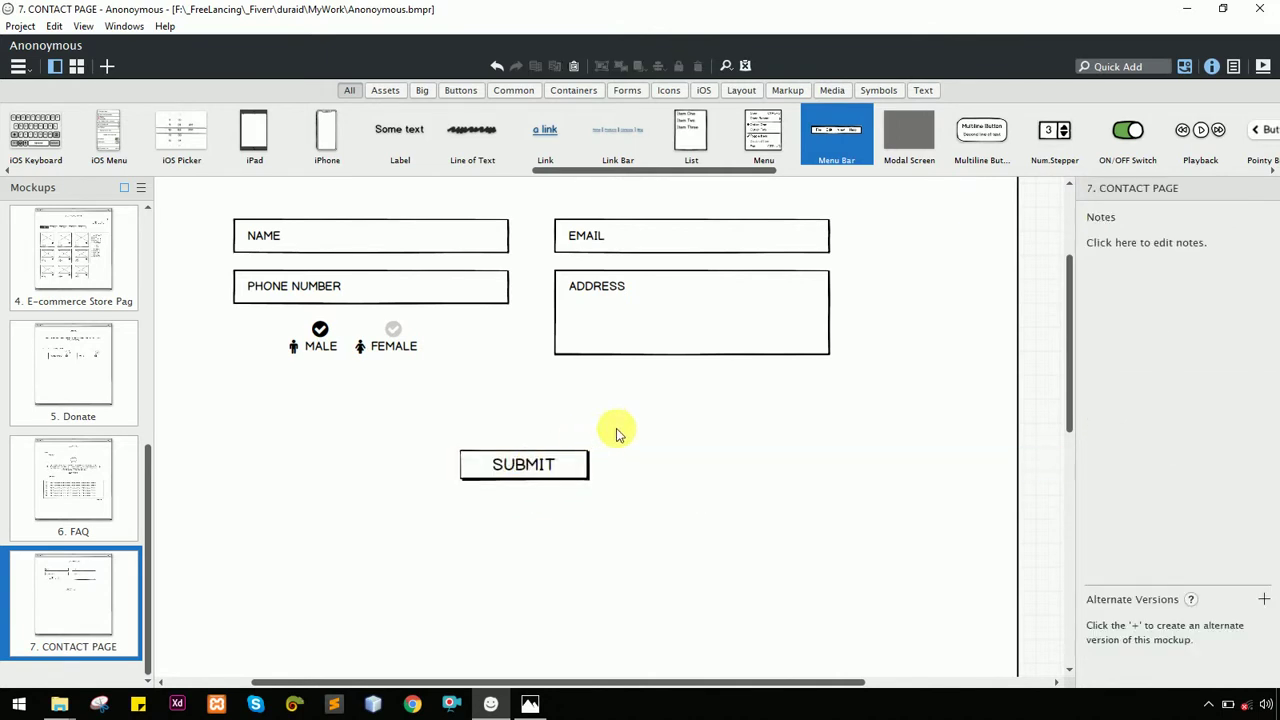
# Select all contact form fields, the gender selector and the SUBMIT button, and shift them together right and up to X 402, Y 359
pyautogui.scroll(3, 620, 440)
pyautogui.scroll(-1, 620, 441)
pyautogui.scroll(1, 603, 437)
pyautogui.hscroll(-2, 600, 434)
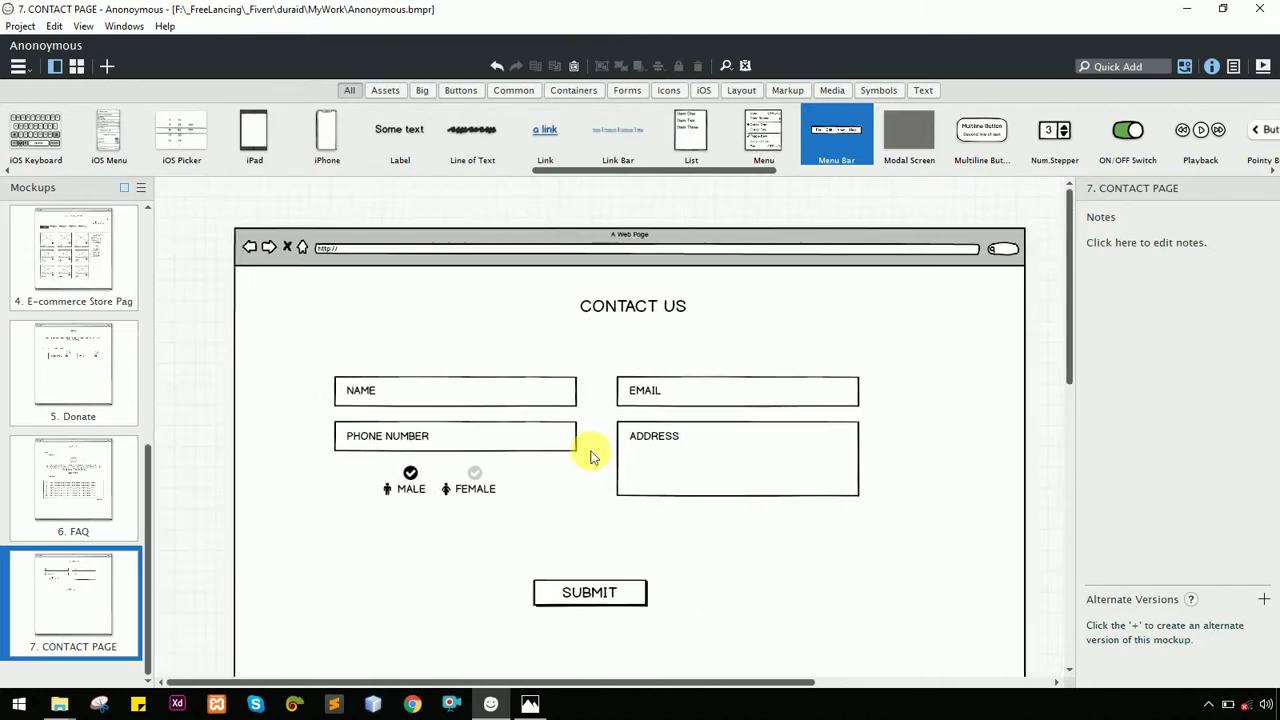
pyautogui.scroll(-1, 591, 451)
pyautogui.scroll(-1, 725, 457)
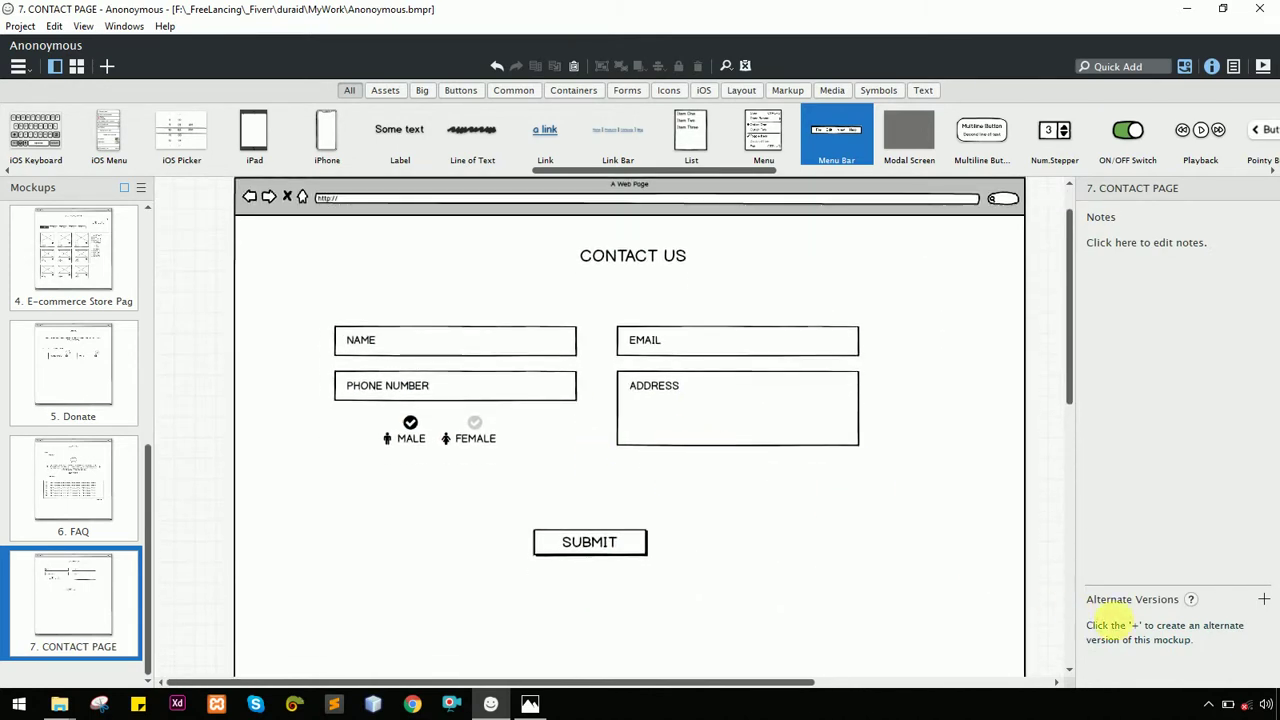
pyautogui.moveTo(1040, 604); pyautogui.dragTo(296, 300)
pyautogui.hotkey('shift', 'Right')
pyautogui.hotkey('shift', 'Right')
pyautogui.hotkey('shift', 'Right')
pyautogui.hotkey('shift', 'Right')
pyautogui.hotkey('shift', 'Right')
pyautogui.hotkey('shift', 'Right')
pyautogui.hotkey('shift', 'Right')
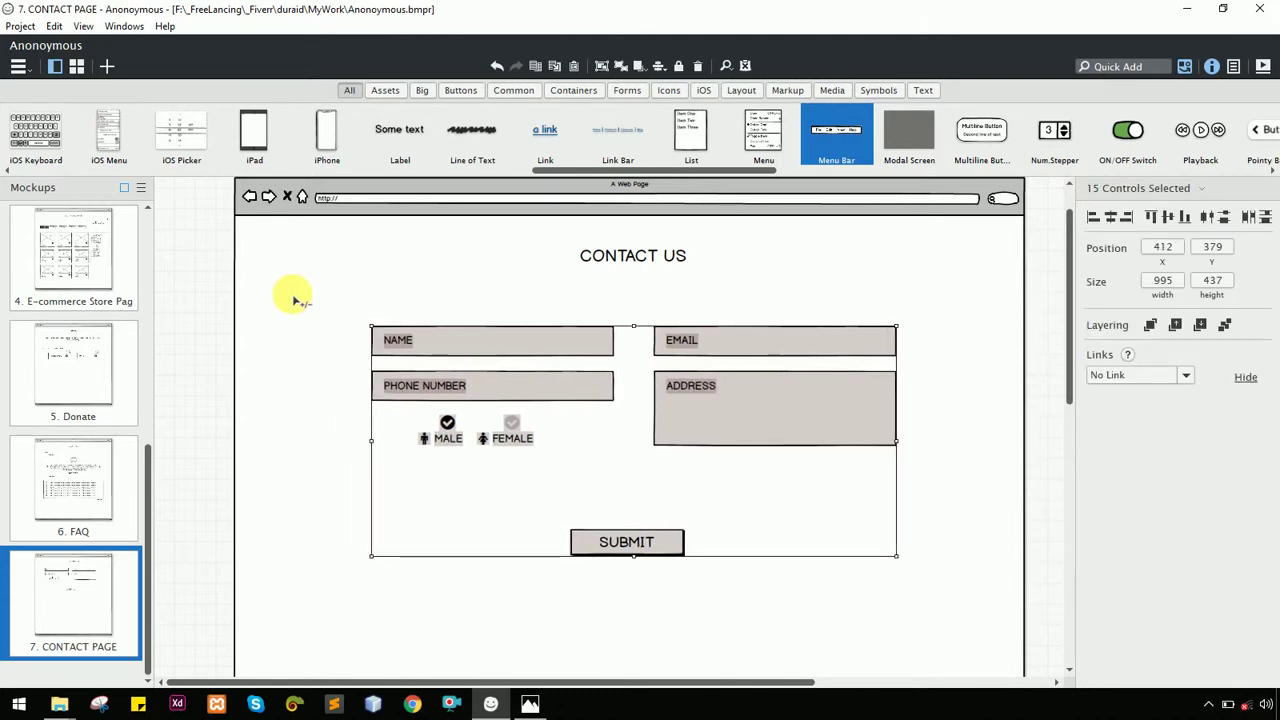
pyautogui.hotkey('shift', 'Right')
pyautogui.hotkey('shift', 'Left')
pyautogui.hotkey('shift', 'Left')
pyautogui.hotkey('shift', 'Up')
pyautogui.hotkey('shift', 'Up')
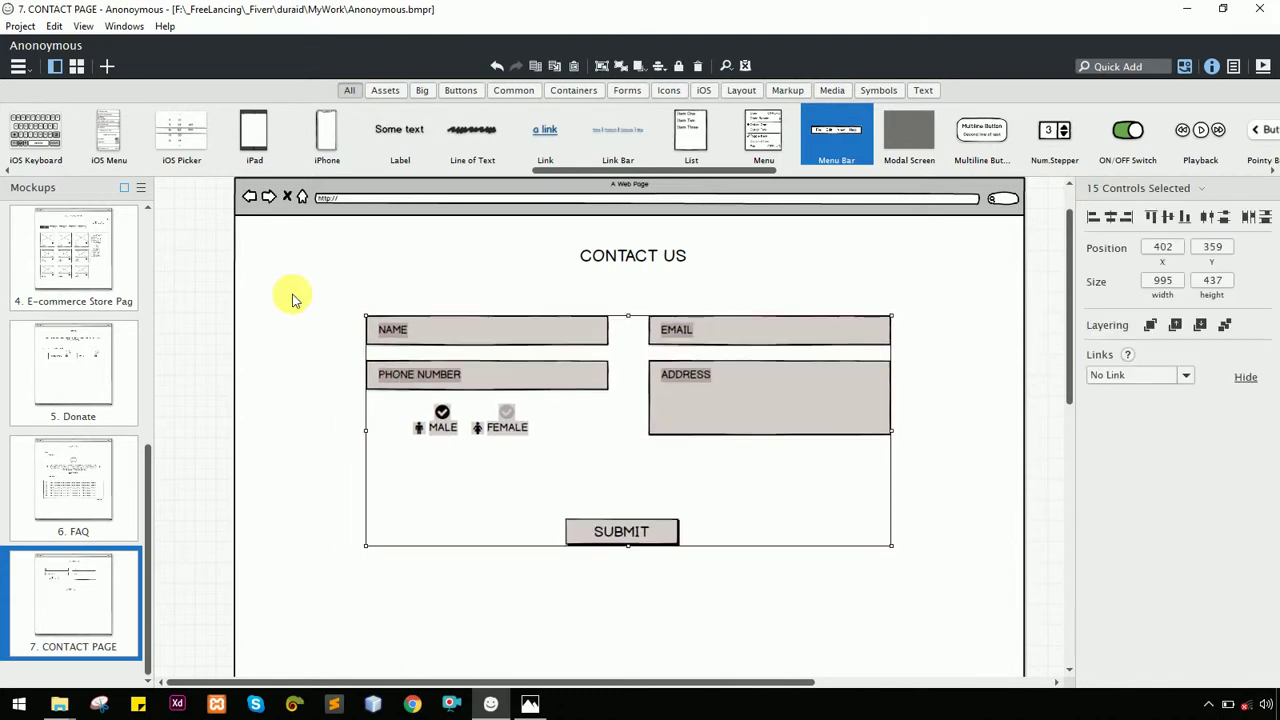
# Unlock the browser frame and centre the CONTACT US heading horizontally within it
pyautogui.rightClick(790, 284)
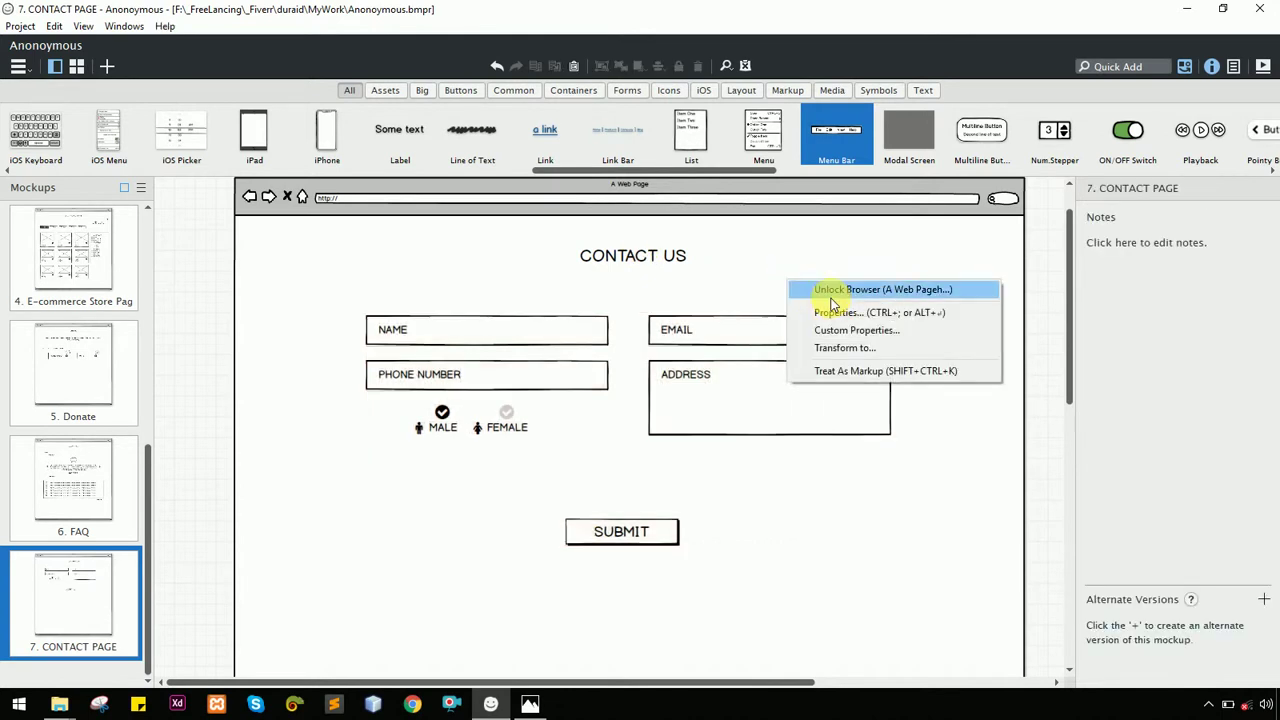
pyautogui.click(800, 289)
pyautogui.keyDown('shift'); pyautogui.click(670, 257); pyautogui.keyUp('shift')
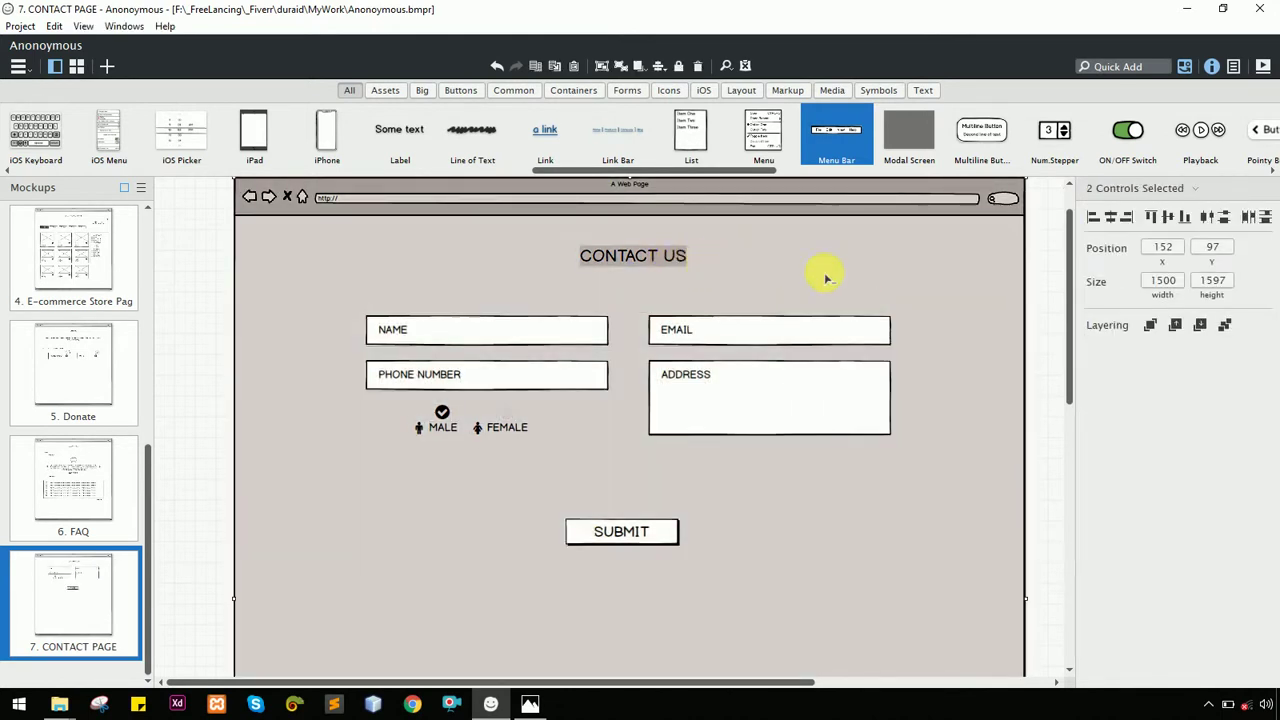
pyautogui.click(1113, 222)
# Select the whole form group beneath the heading again and nudge it up to Y 349
pyautogui.click(709, 329)
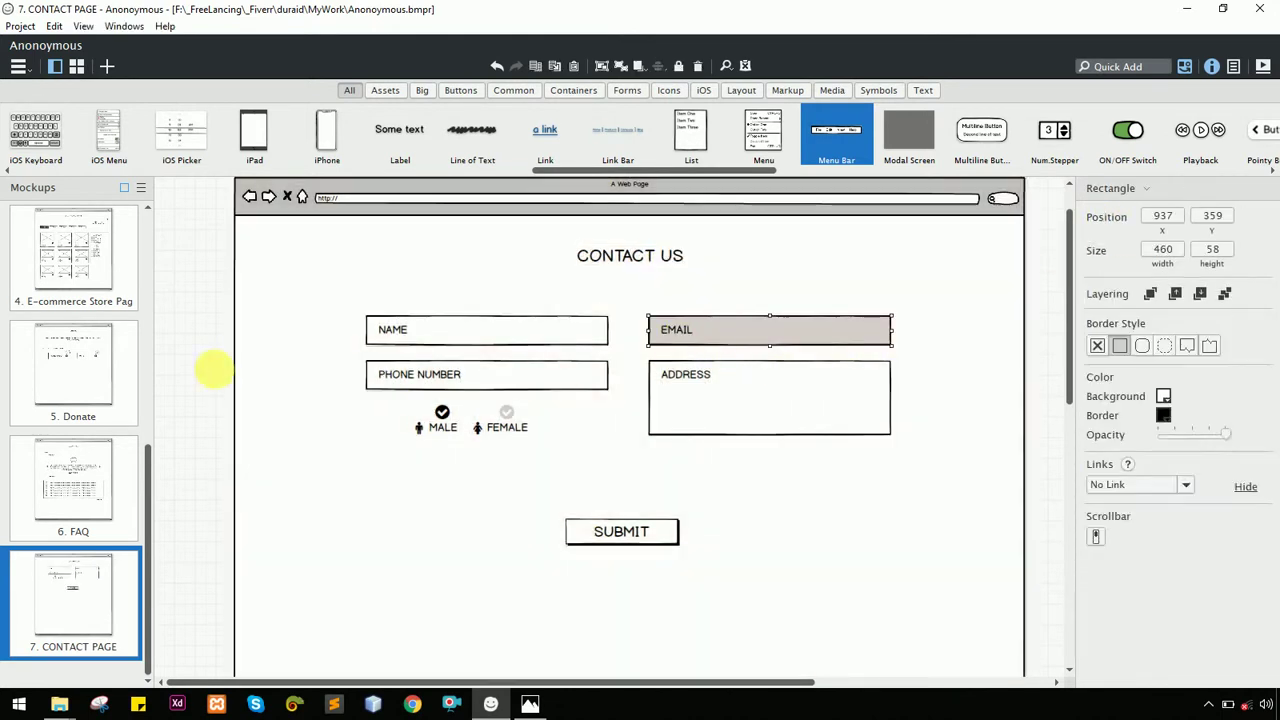
pyautogui.click(213, 330)
pyautogui.moveTo(213, 330); pyautogui.dragTo(949, 593)
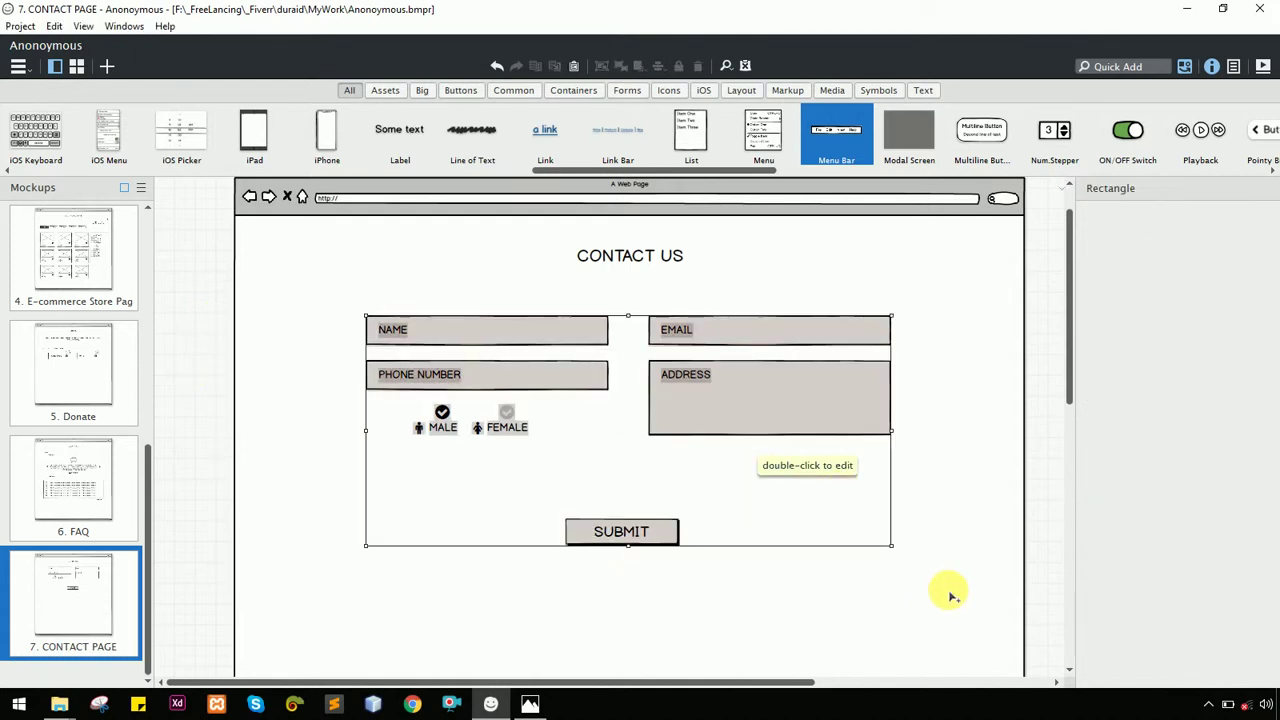
pyautogui.hotkey('shift', 'Up')
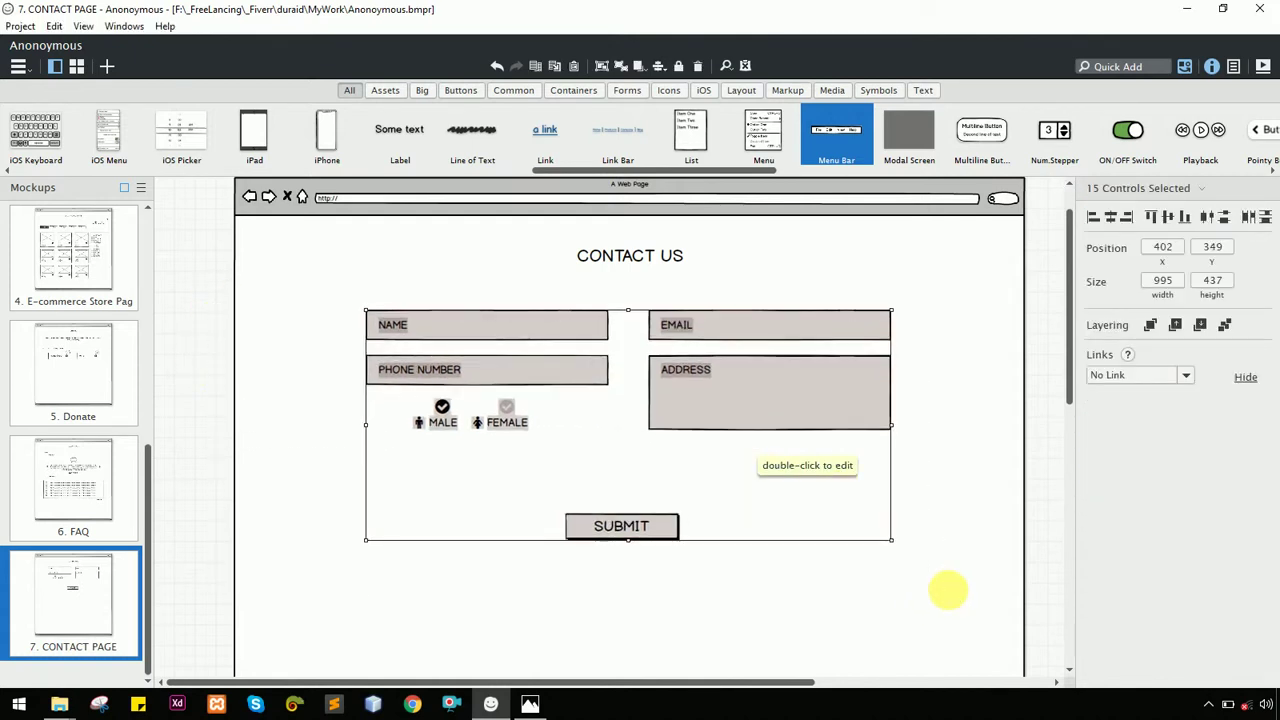
# Centre the SUBMIT button horizontally within the browser frame and clear the selection
pyautogui.click(643, 563)
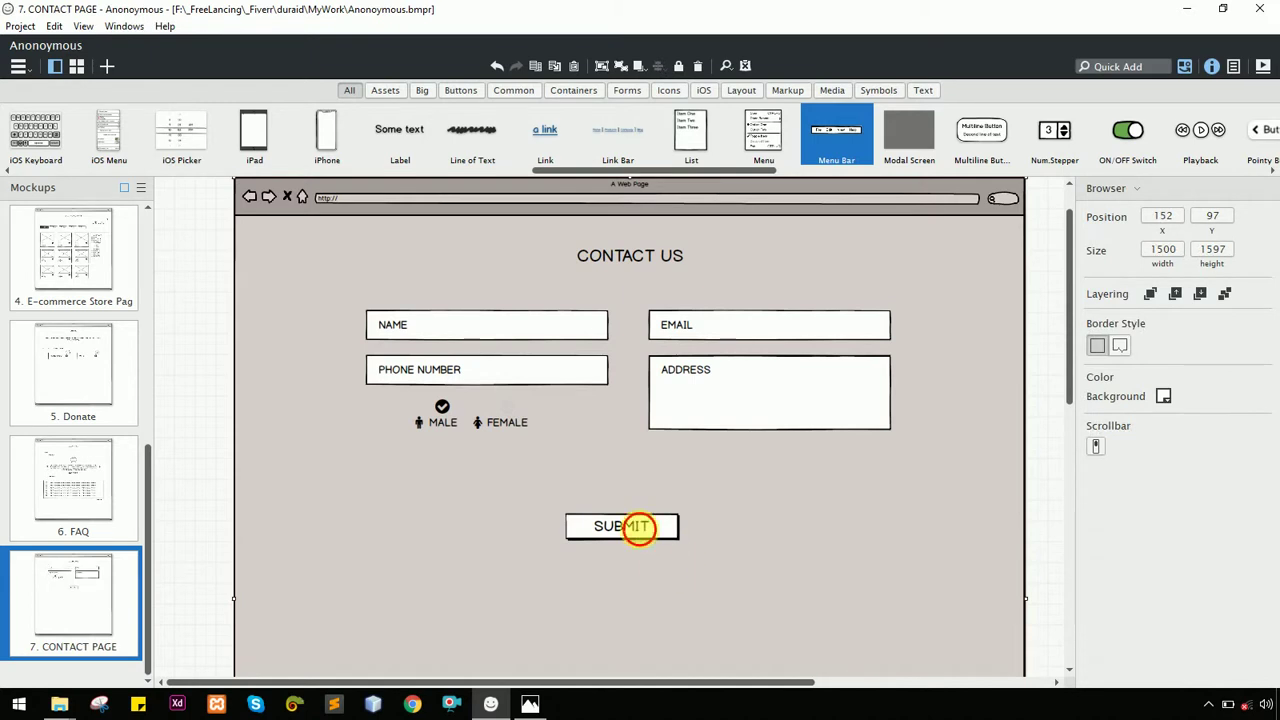
pyautogui.click(643, 526)
pyautogui.keyDown('shift'); pyautogui.click(748, 545); pyautogui.keyUp('shift')
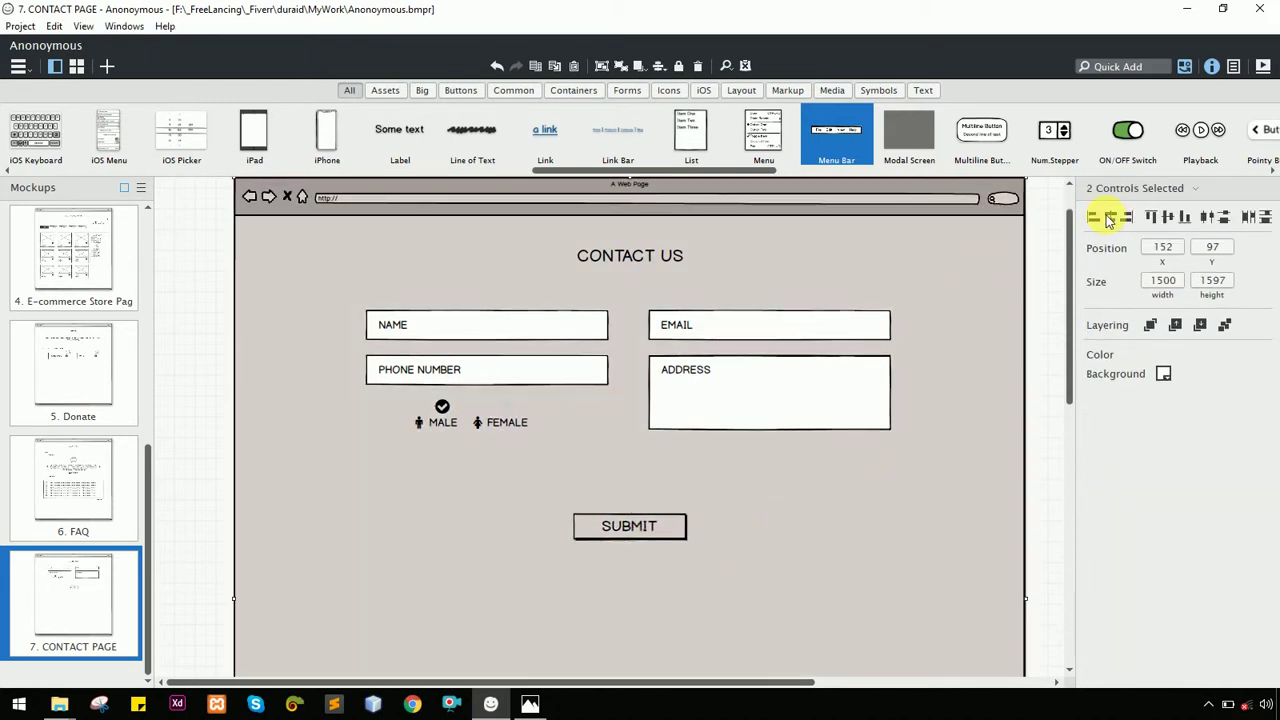
pyautogui.click(1038, 516)
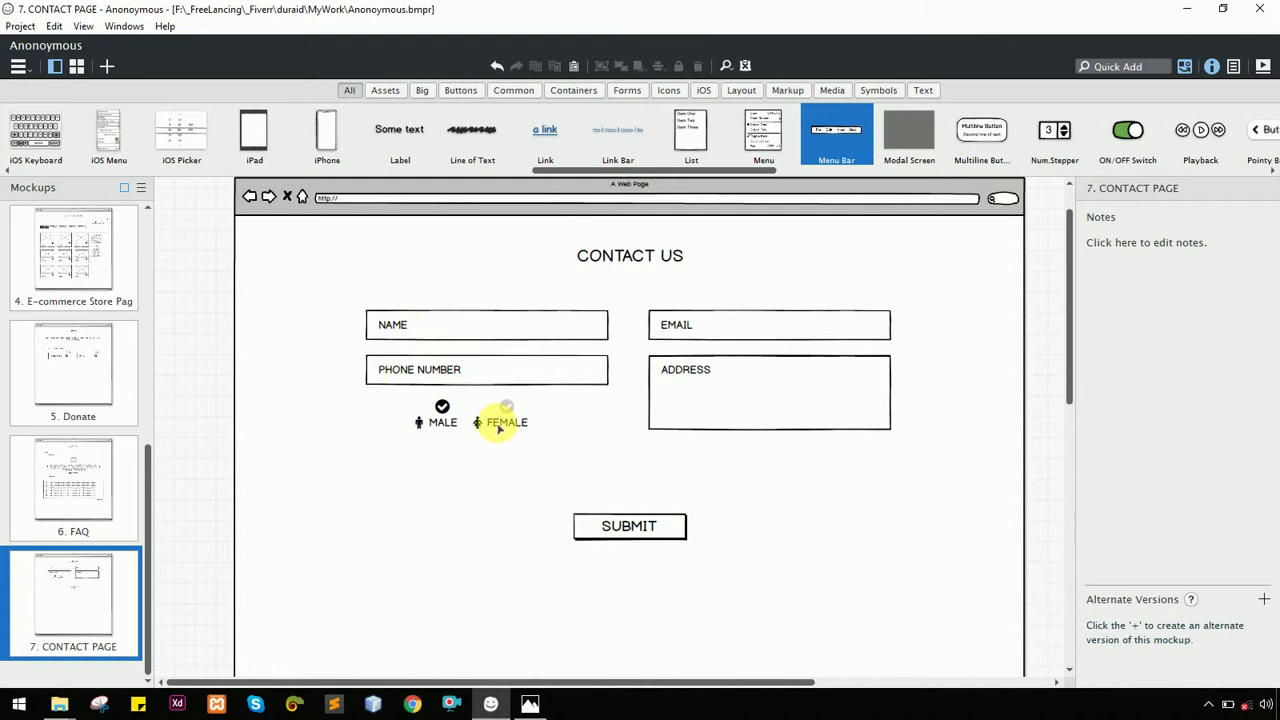
# Switch to the sketch photo, review its sections from Contact up to the landing page and menu drawings, and return to the wireframe
pyautogui.hotkey('alt', 'Tab')
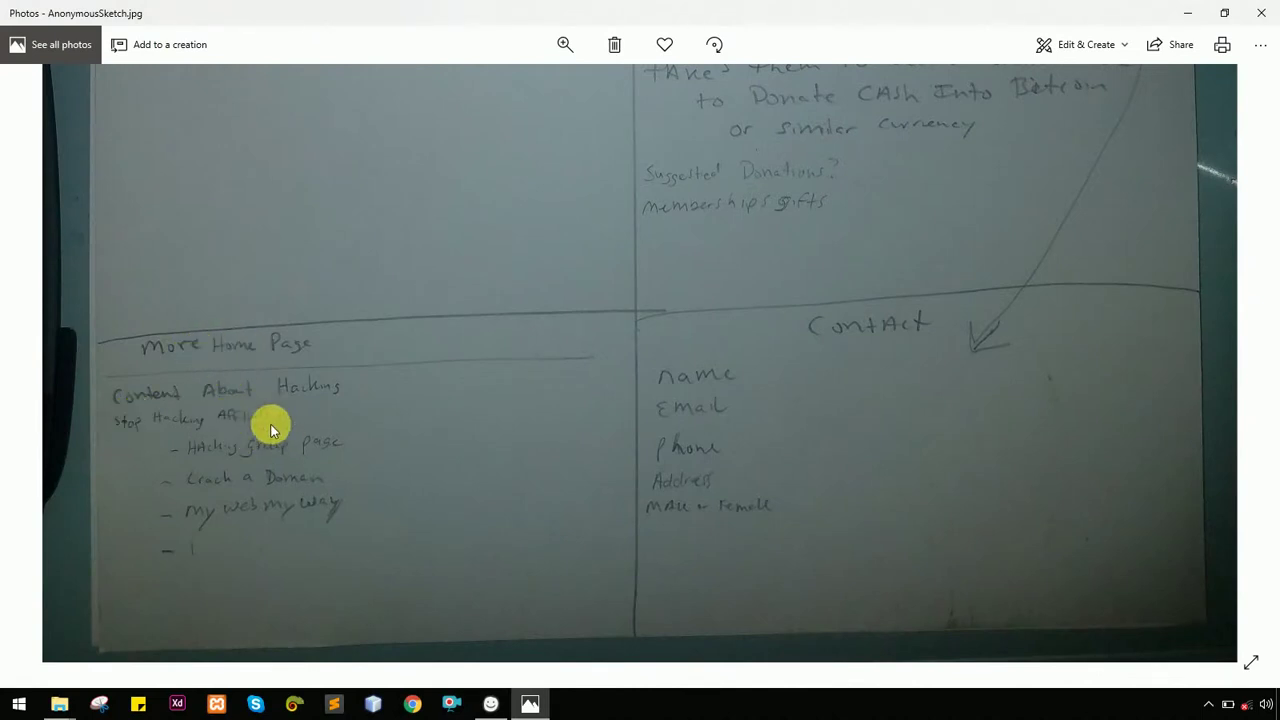
pyautogui.moveTo(375, 352)
pyautogui.mouseDown()
pyautogui.moveTo(422, 503)
pyautogui.moveTo(431, 402)
pyautogui.moveTo(508, 366)
pyautogui.mouseUp()
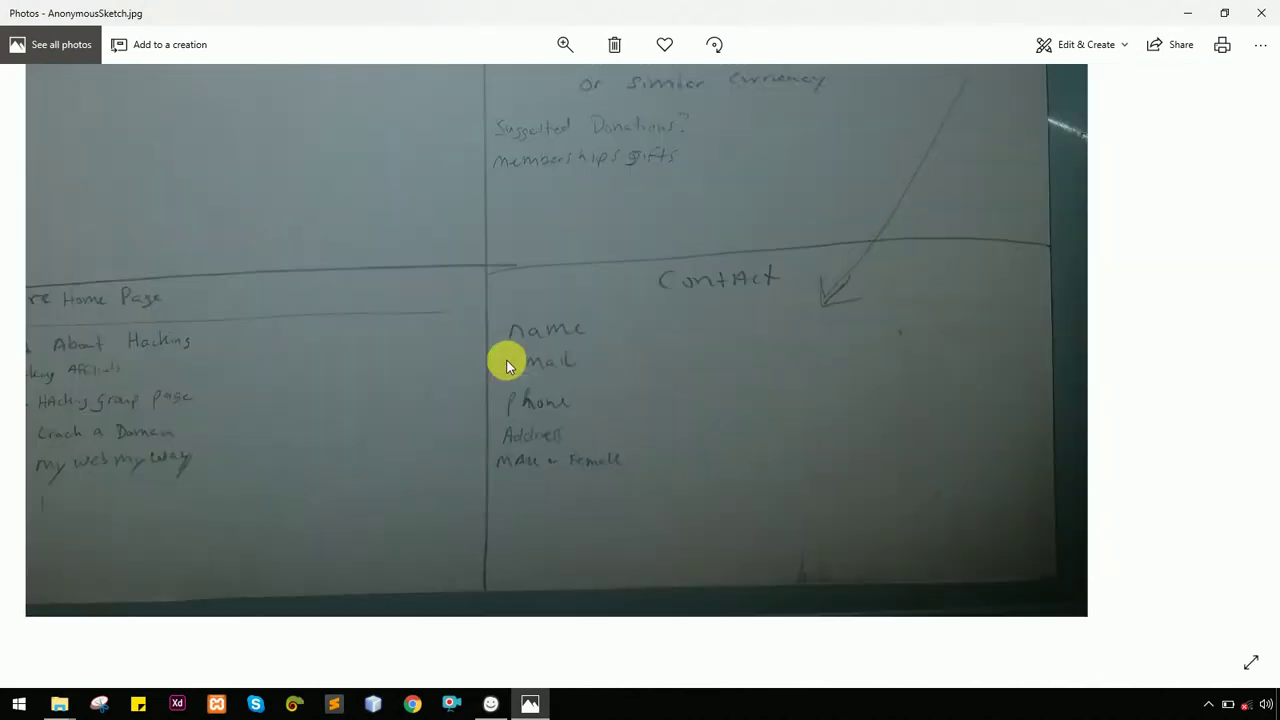
pyautogui.hscroll(-3, 503, 354)
pyautogui.scroll(4, 717, 434)
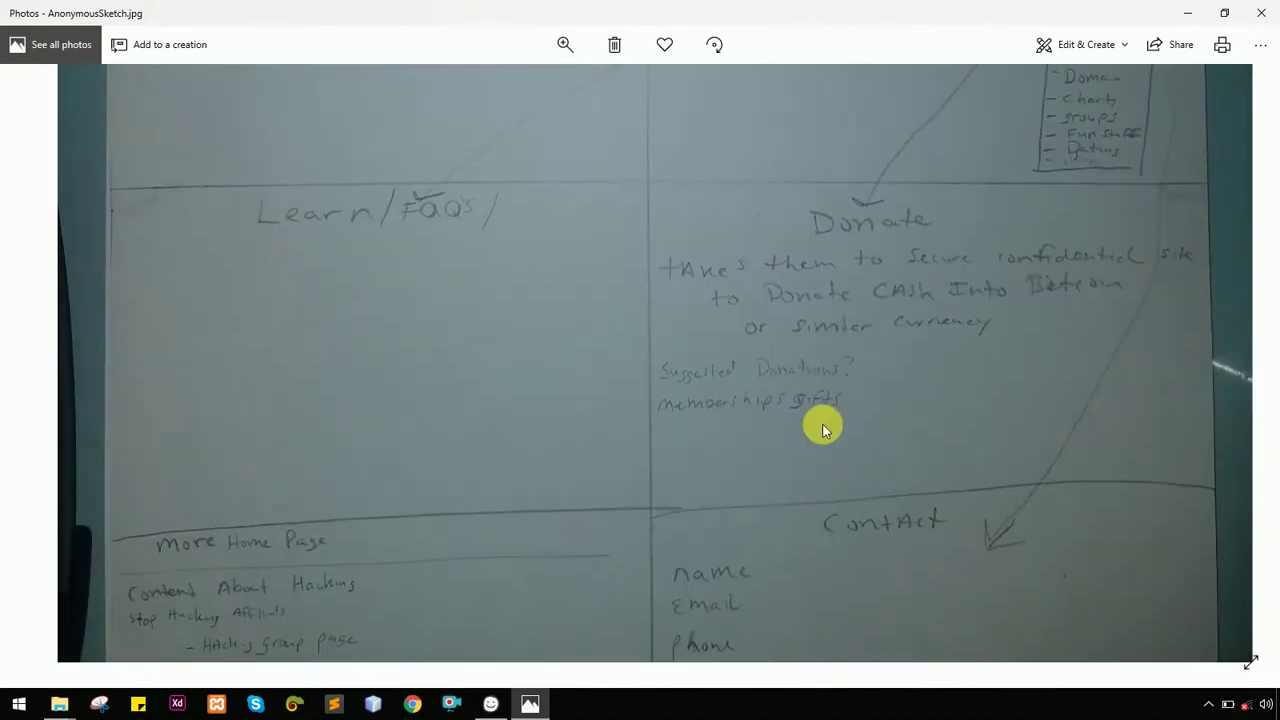
pyautogui.scroll(6, 771, 511)
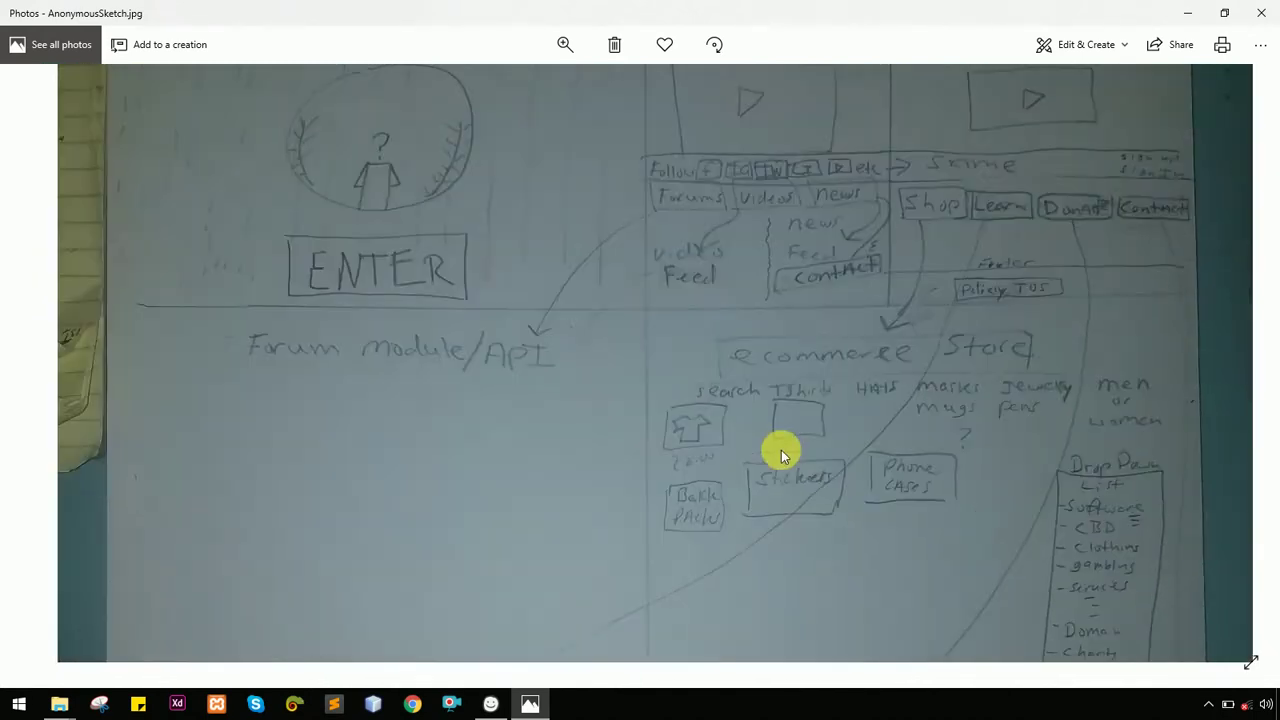
pyautogui.scroll(3, 694, 428)
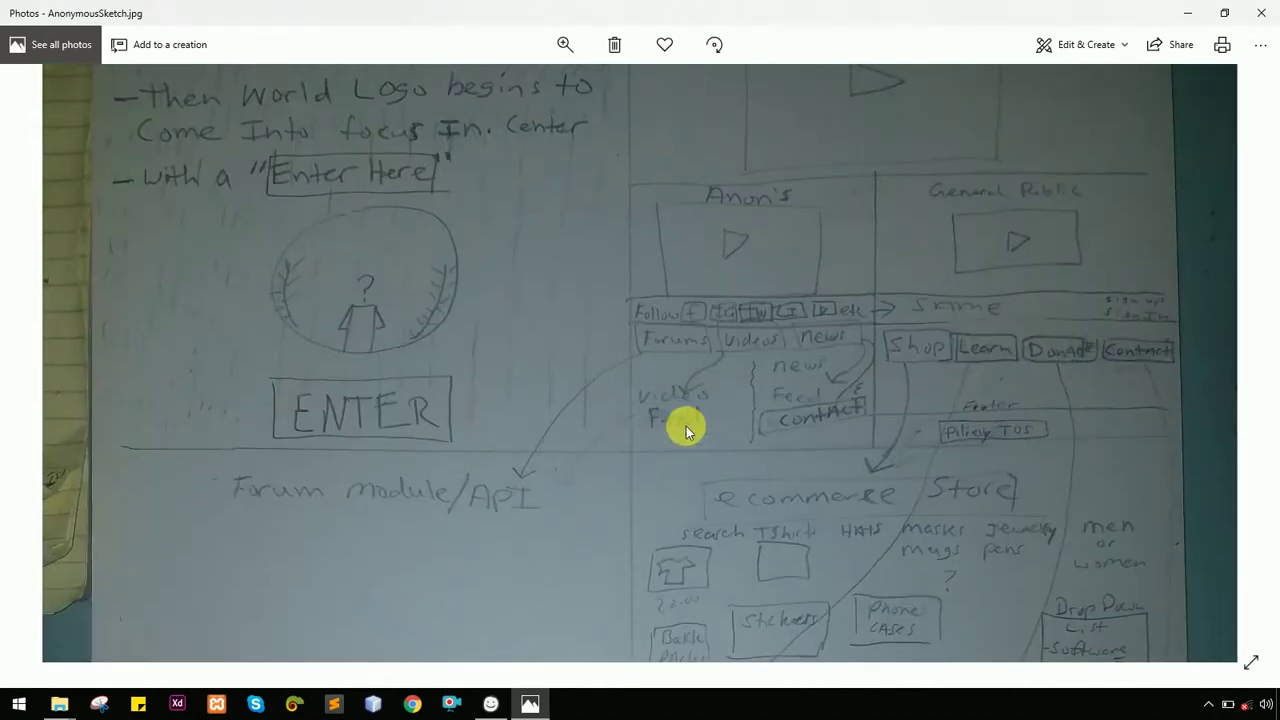
pyautogui.scroll(-7, 686, 426)
pyautogui.moveTo(626, 486); pyautogui.dragTo(585, 375)
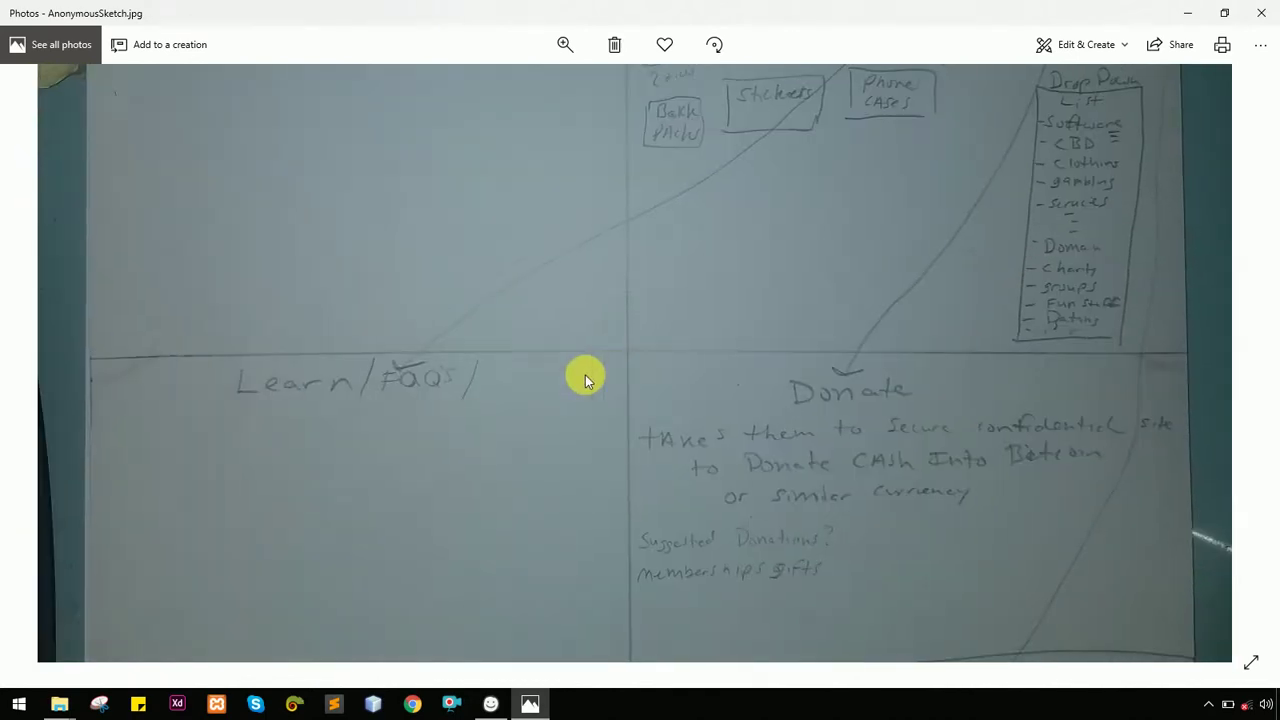
pyautogui.hotkey('alt', 'Tab')
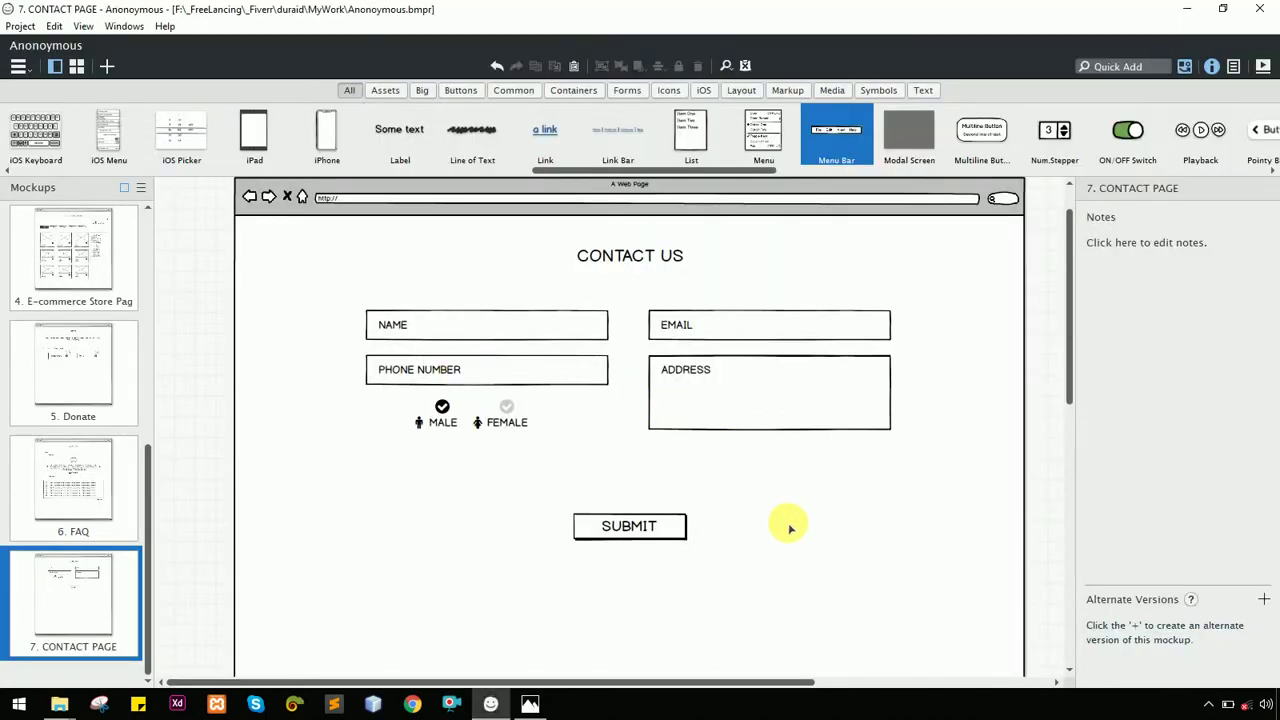